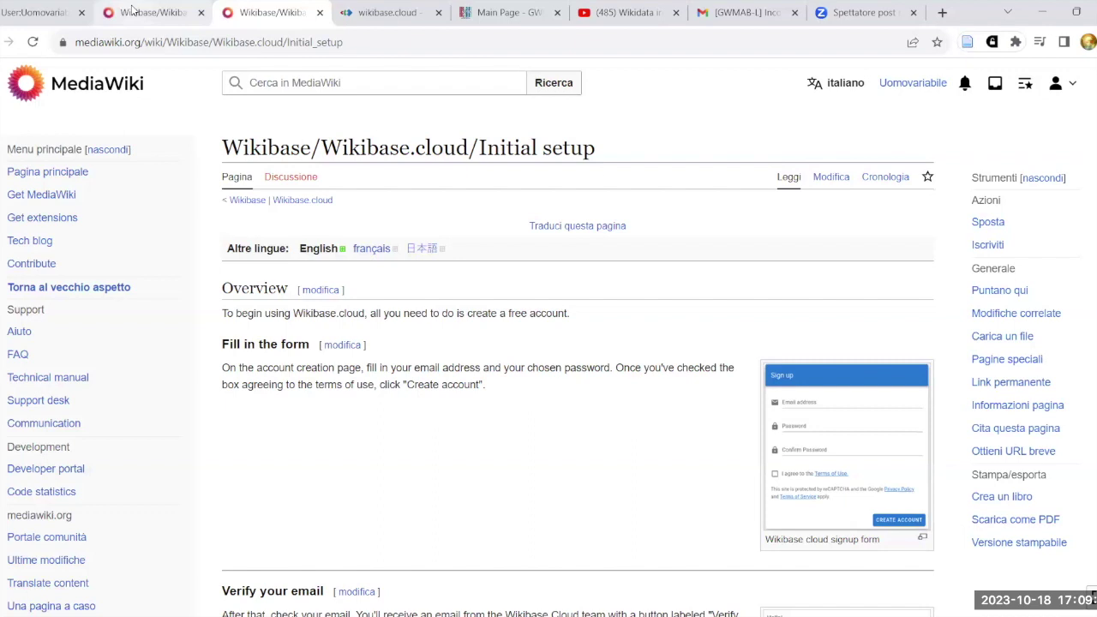
Go back to the Initial setup page and enlarge the Wikibase.cloud signup form screenshot.
{"action": "key", "text": "ctrl+Tab"}
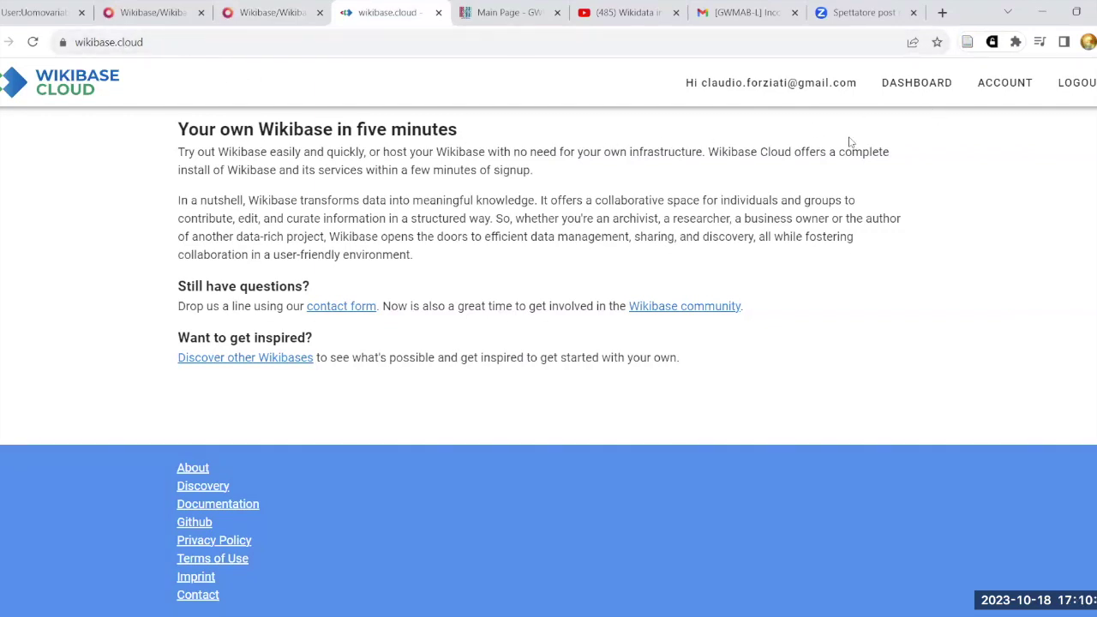
{"action": "key", "text": "ctrl+shift+Tab"}
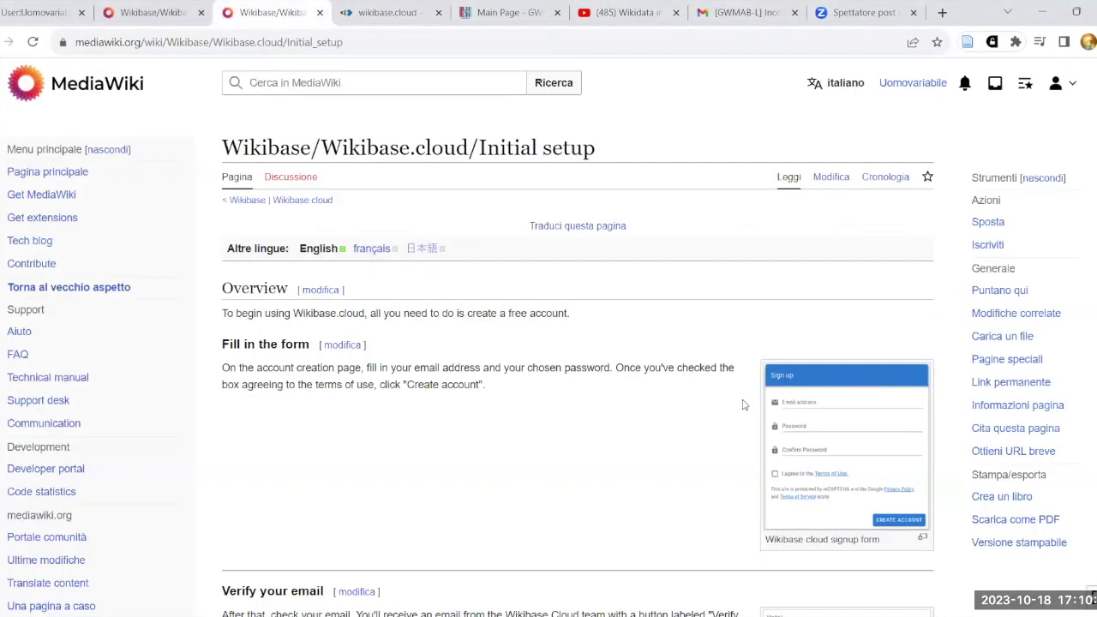
{"action": "left_click", "coordinate": [832, 436]}
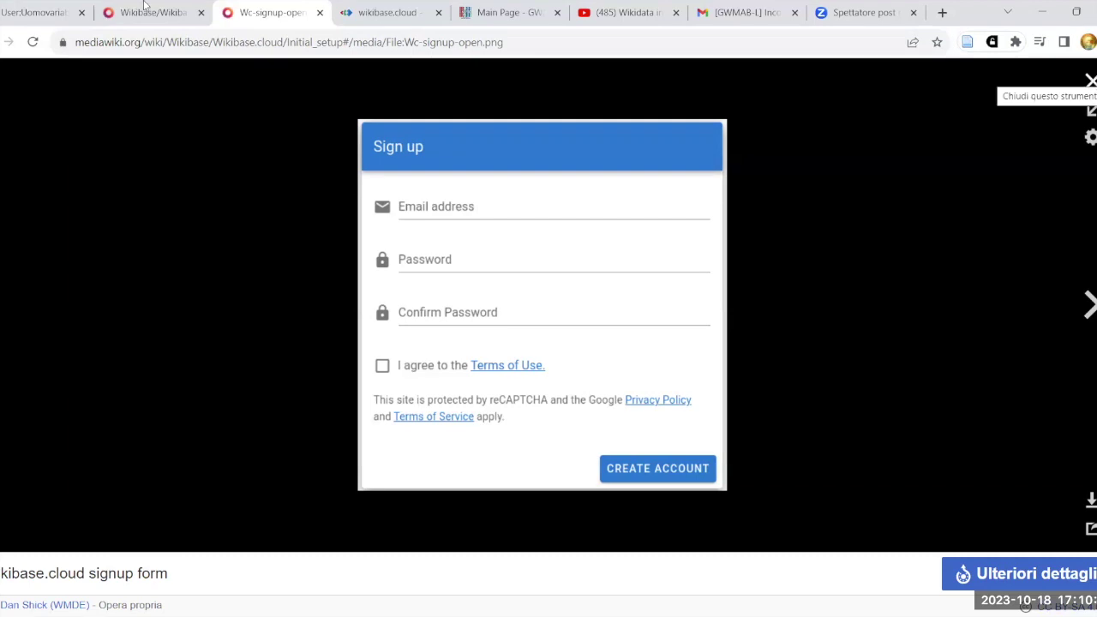
Close the full-size signup form screenshot to return to the Initial setup article.
{"action": "left_click", "coordinate": [1090, 81]}
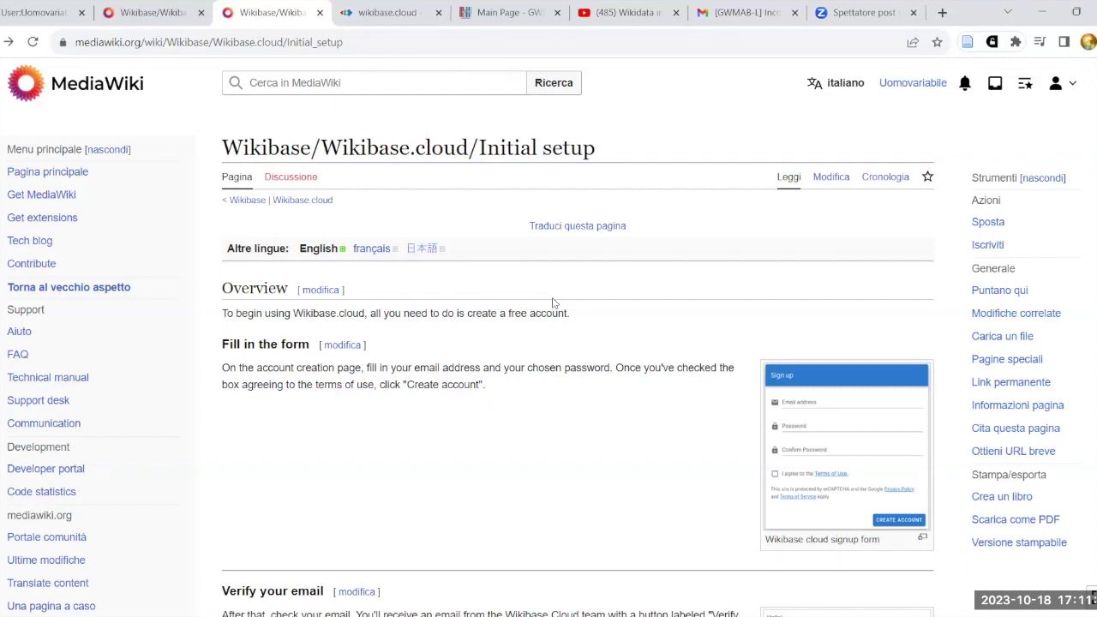
Open the wikibase.cloud dashboard, check the 4-of-6 wikis limit, and open GWMAB Edu Wikibase settings.
{"action": "left_click", "coordinate": [345, 20]}
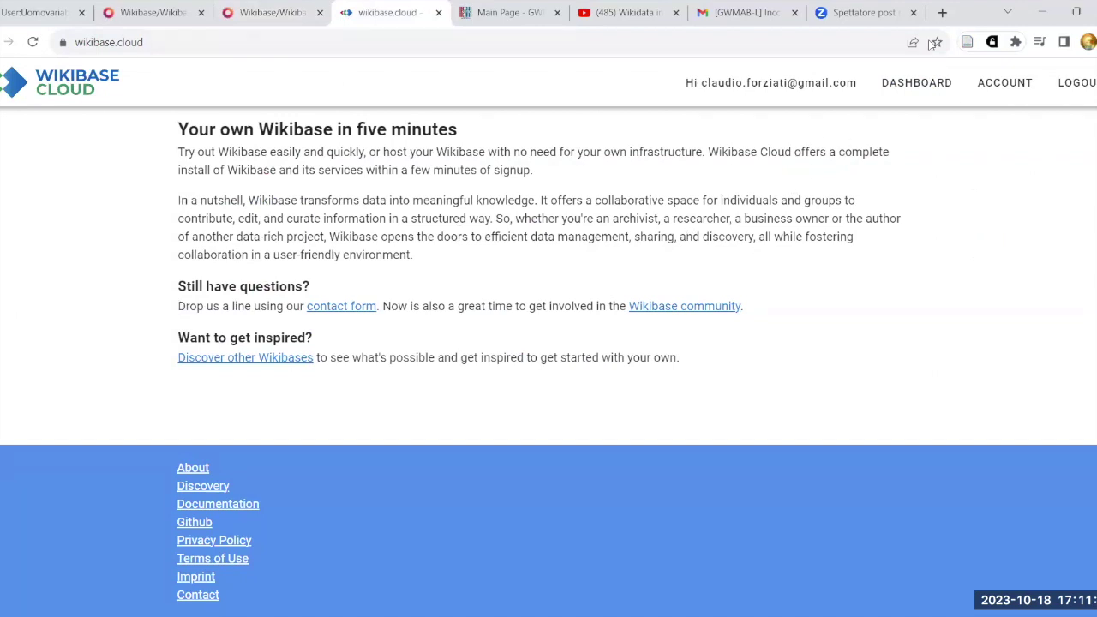
{"action": "left_click", "coordinate": [913, 82]}
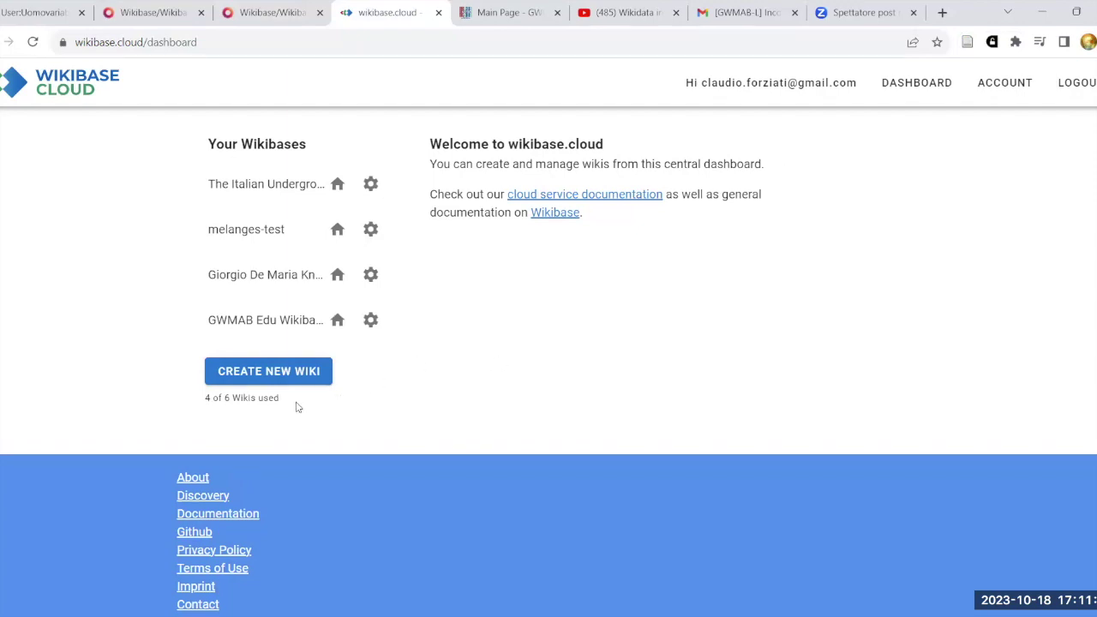
{"action": "left_click_drag", "start_coordinate": [226, 398], "coordinate": [257, 398]}
{"action": "left_click", "coordinate": [301, 435]}
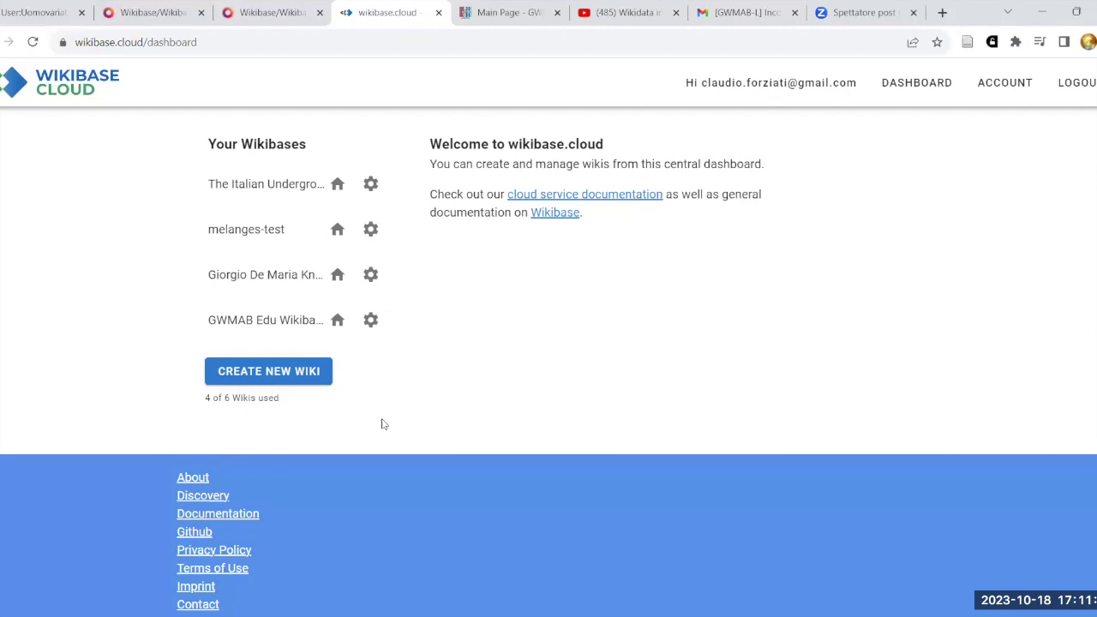
{"action": "left_click", "coordinate": [371, 323]}
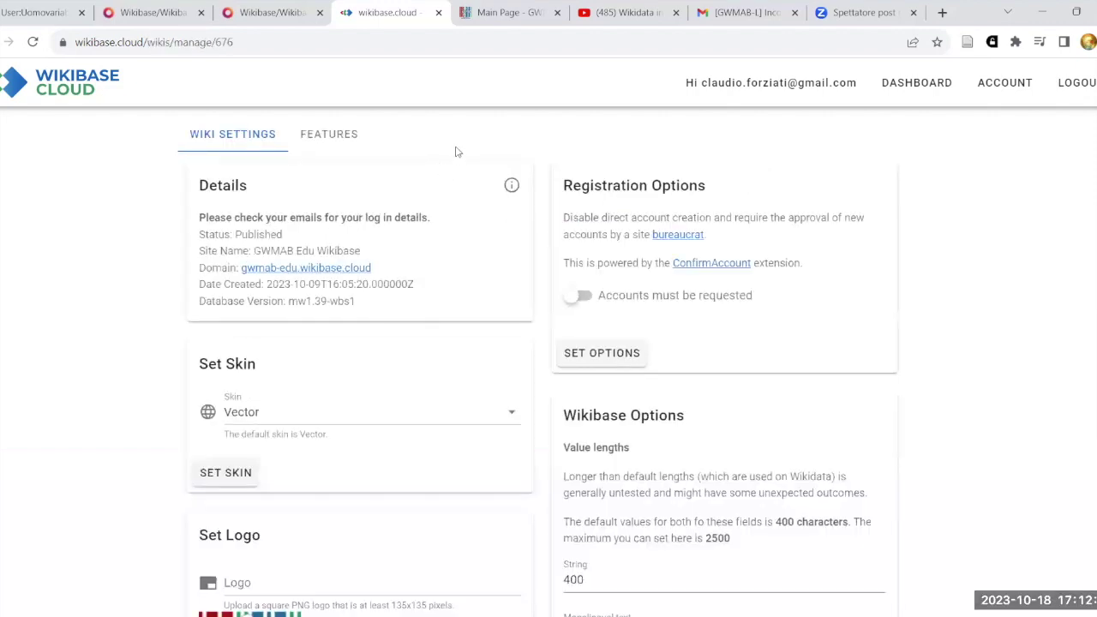
Scroll through the GWMAB Edu details, skin, logo, registration and Wikibase options, then return to the Wikidata intro.
{"action": "scroll", "coordinate": [455, 160], "scroll_direction": "down", "scroll_amount": 1}
{"action": "scroll", "coordinate": [455, 160], "scroll_direction": "up", "scroll_amount": 1}
{"action": "scroll", "coordinate": [453, 174], "scroll_direction": "down", "scroll_amount": 3}
{"action": "scroll", "coordinate": [453, 180], "scroll_direction": "down", "scroll_amount": 2}
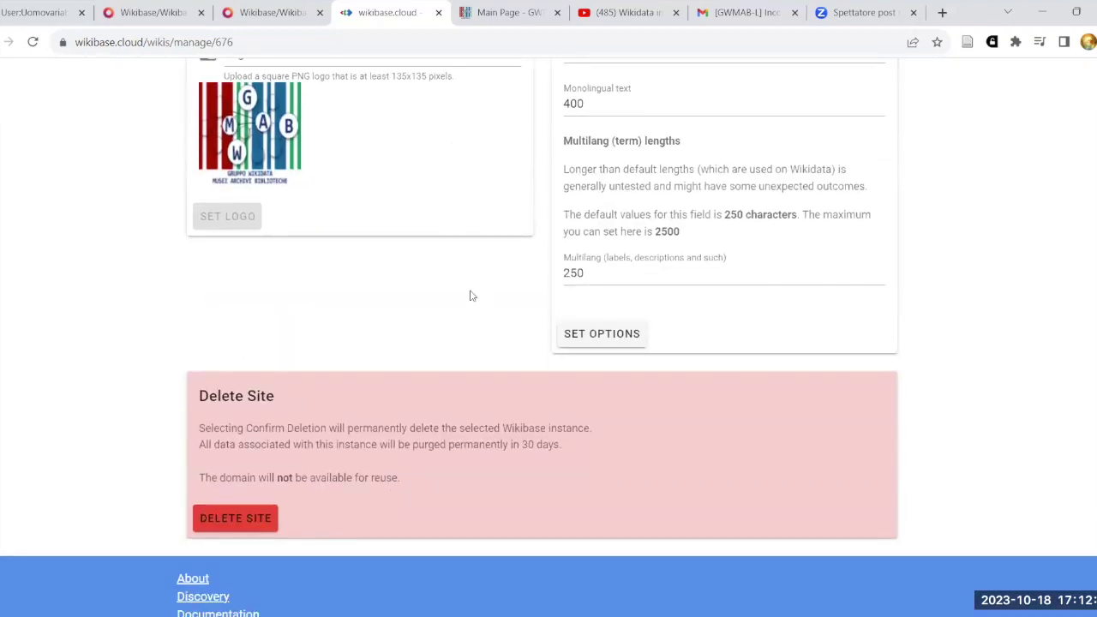
{"action": "scroll", "coordinate": [470, 295], "scroll_direction": "up", "scroll_amount": 5}
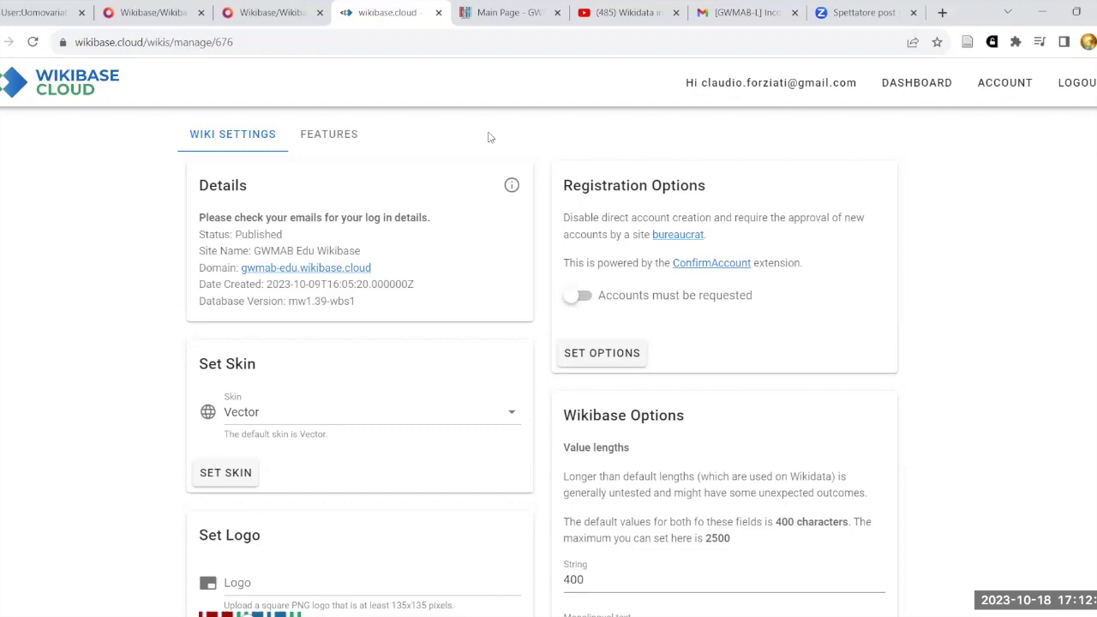
{"action": "scroll", "coordinate": [473, 180], "scroll_direction": "down", "scroll_amount": 2}
{"action": "scroll", "coordinate": [464, 420], "scroll_direction": "down", "scroll_amount": 3}
{"action": "scroll", "coordinate": [472, 458], "scroll_direction": "down", "scroll_amount": 1}
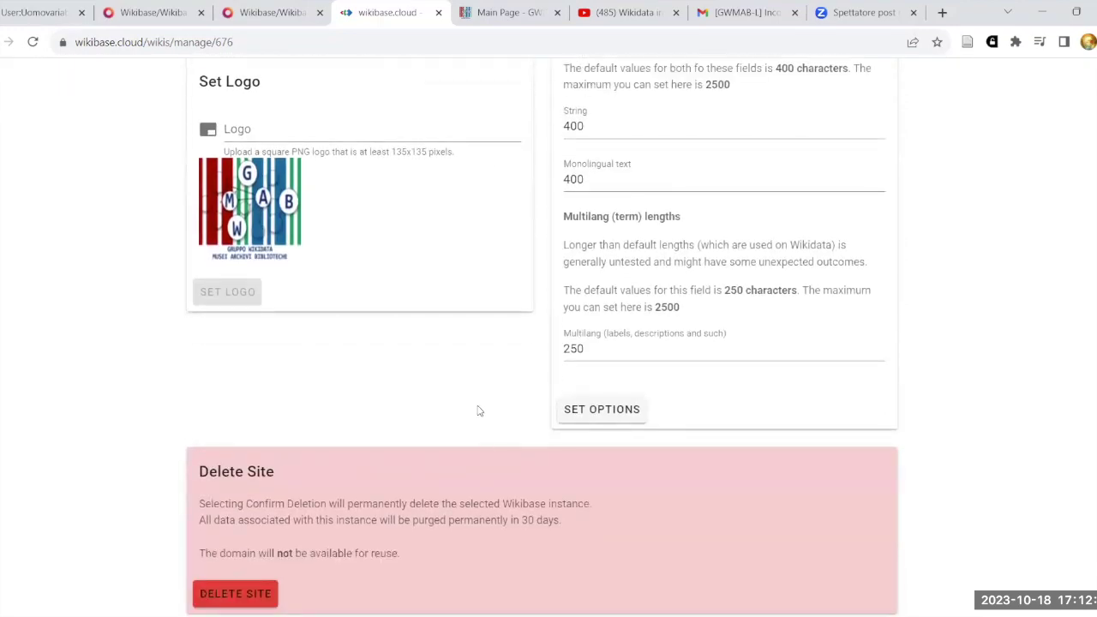
{"action": "scroll", "coordinate": [490, 407], "scroll_direction": "up", "scroll_amount": 1}
{"action": "scroll", "coordinate": [497, 404], "scroll_direction": "up", "scroll_amount": 5}
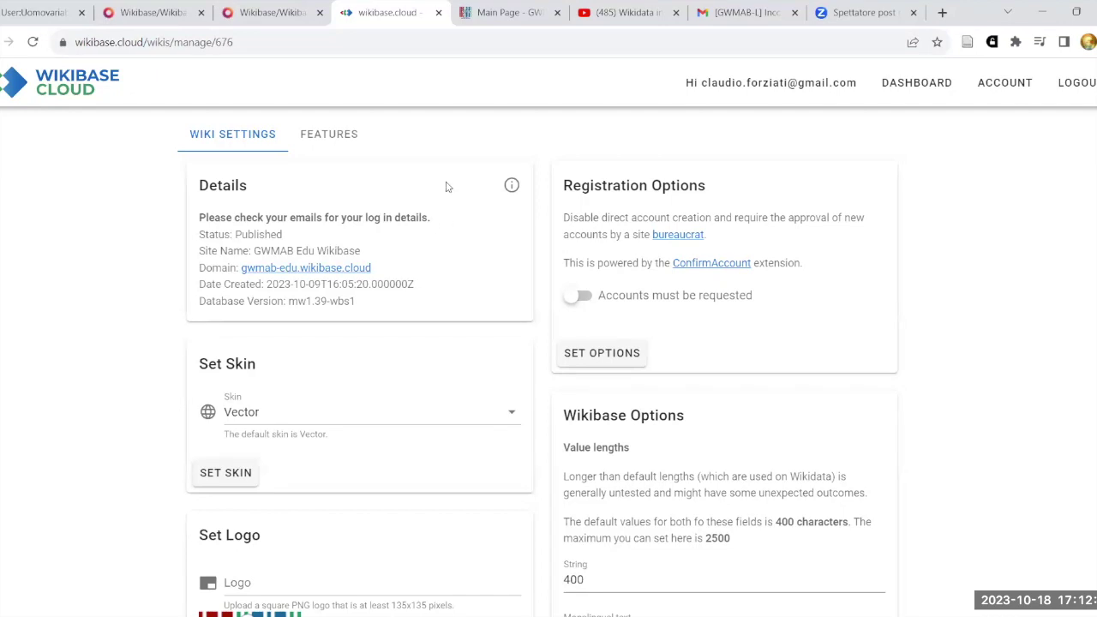
{"action": "left_click", "coordinate": [25, 13]}
{"action": "scroll", "coordinate": [457, 274], "scroll_direction": "down", "scroll_amount": 2}
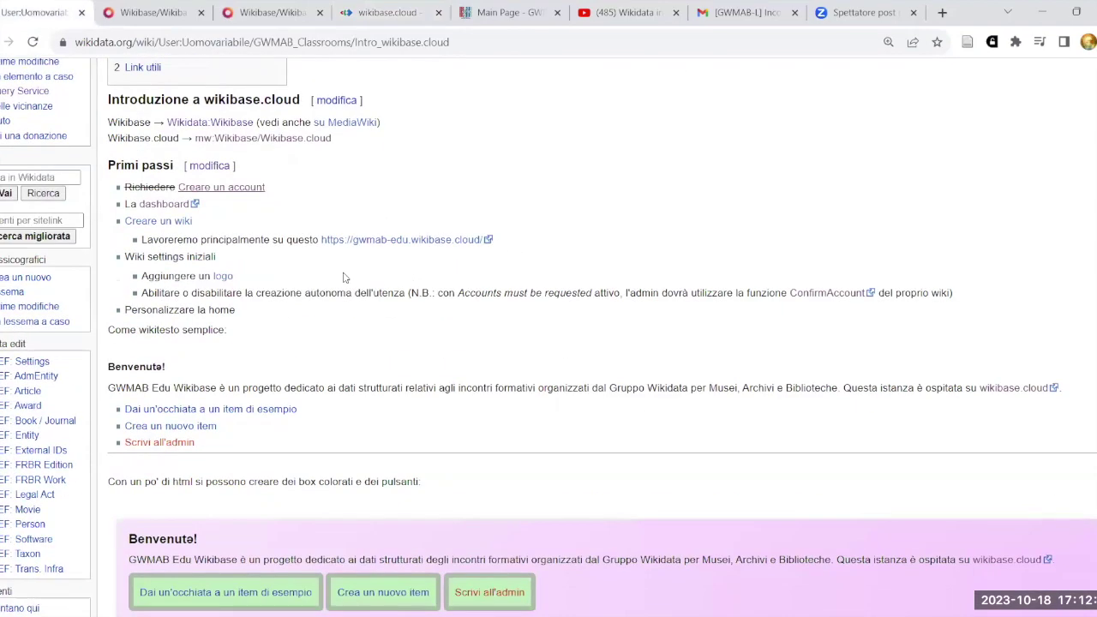
{"action": "middle_click", "coordinate": [171, 222]}
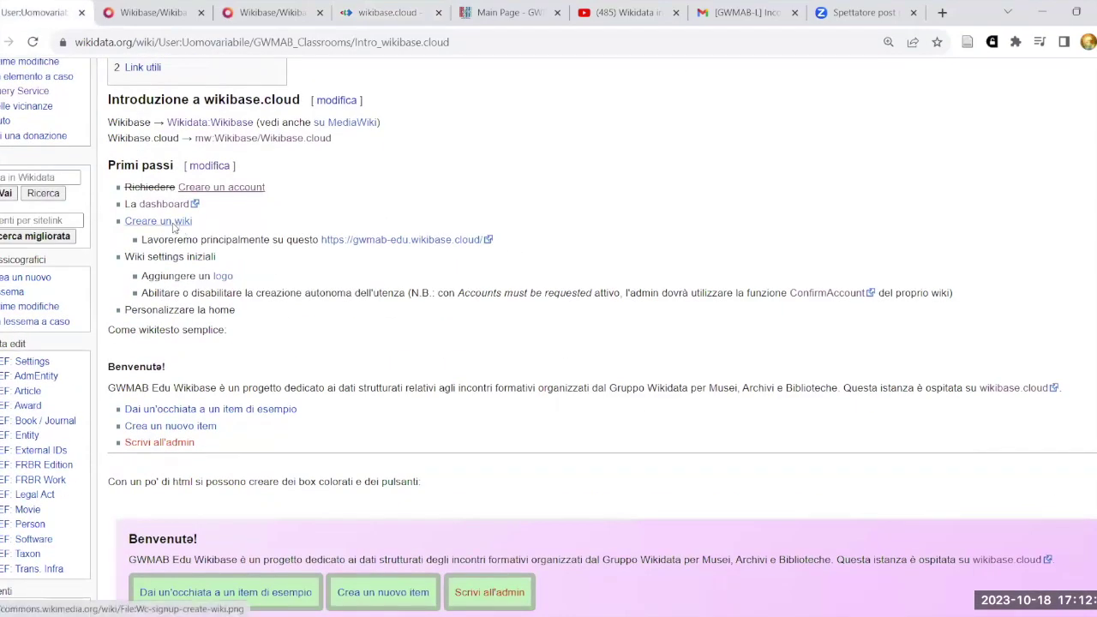
{"action": "key", "text": "ctrl+Tab"}
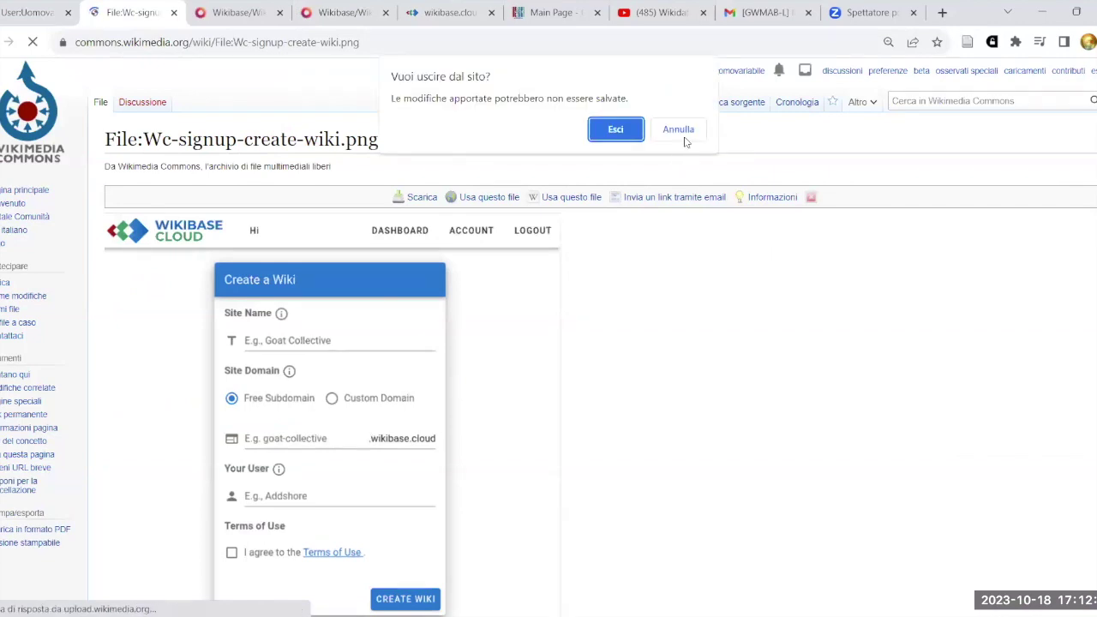
{"action": "key", "text": "Return"}
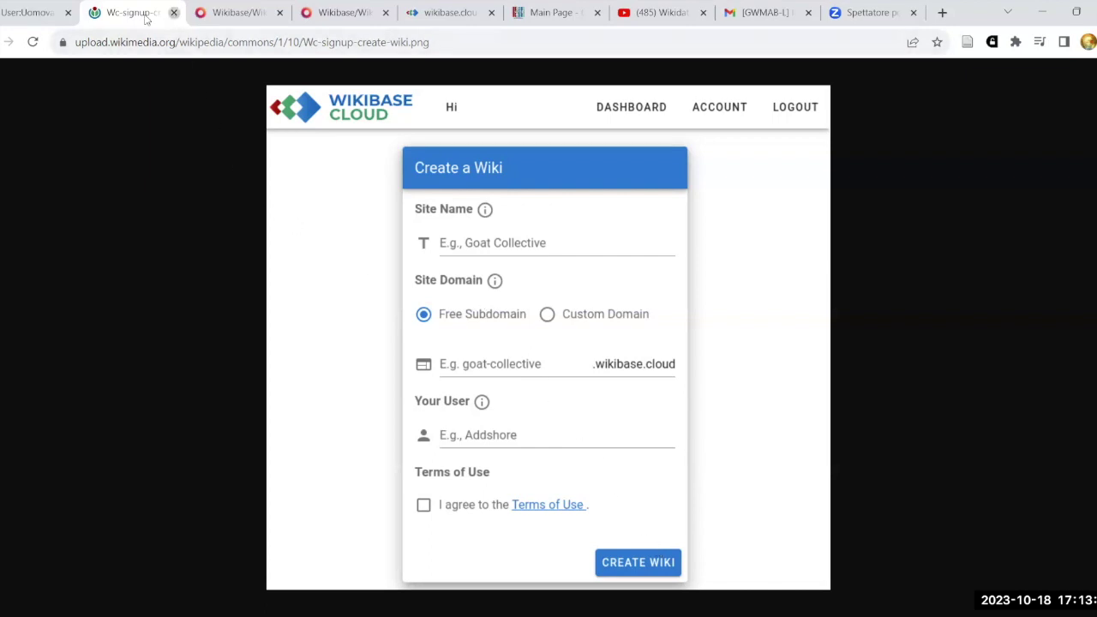
{"action": "left_click", "coordinate": [173, 12]}
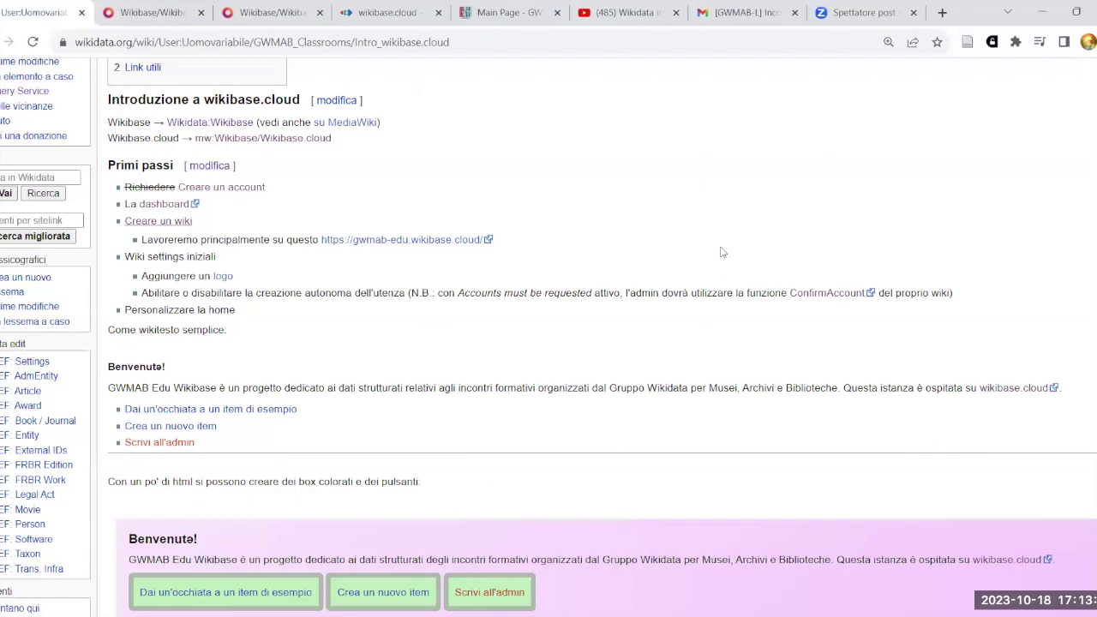
Open the gwmab-edu link in a new tab to view the empty Main Page.
{"action": "right_click", "coordinate": [453, 246]}
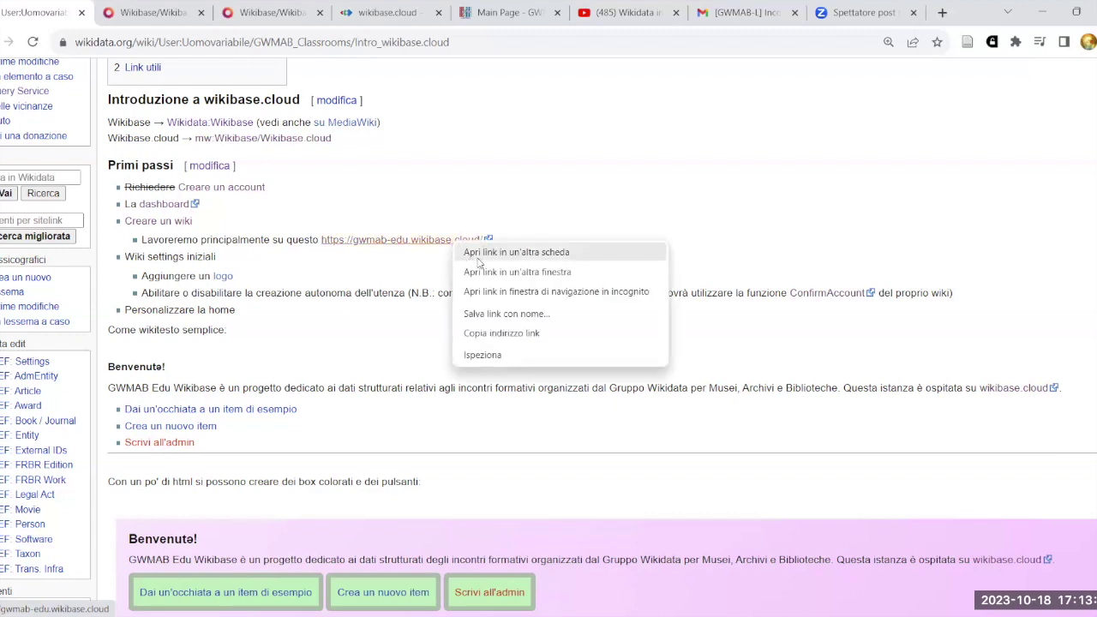
{"action": "left_click", "coordinate": [476, 253]}
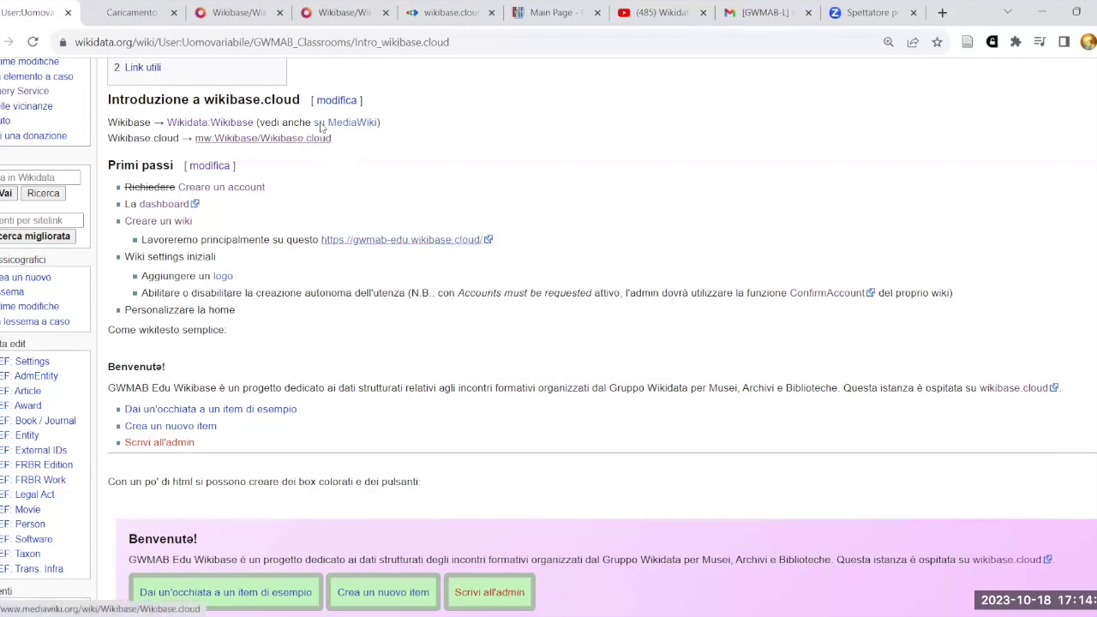
{"action": "left_click", "coordinate": [133, 12]}
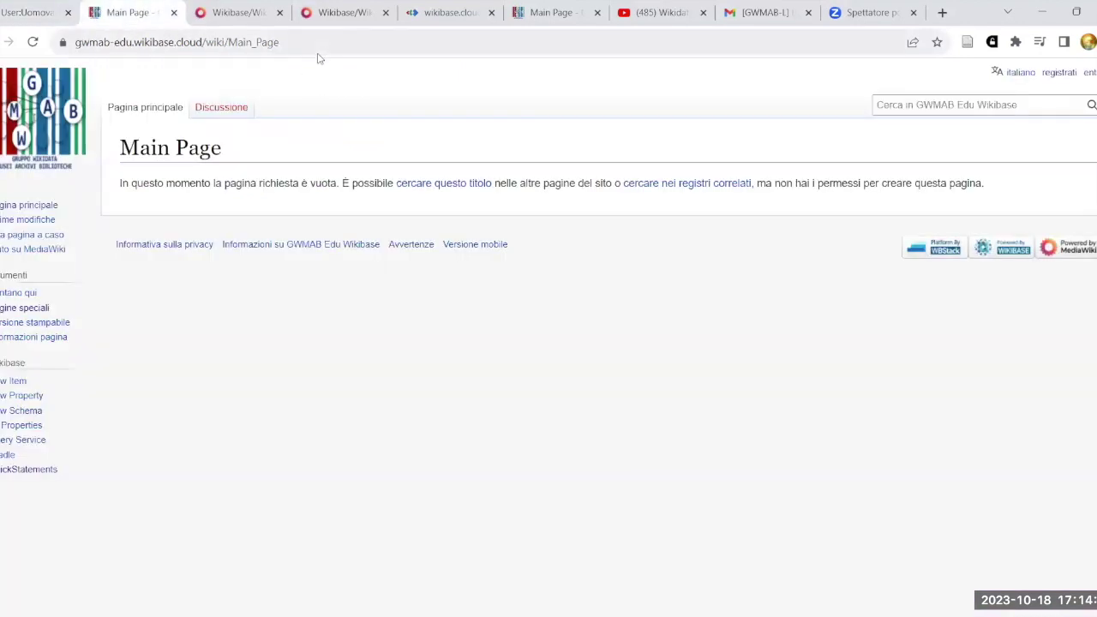
{"action": "left_click", "coordinate": [321, 44]}
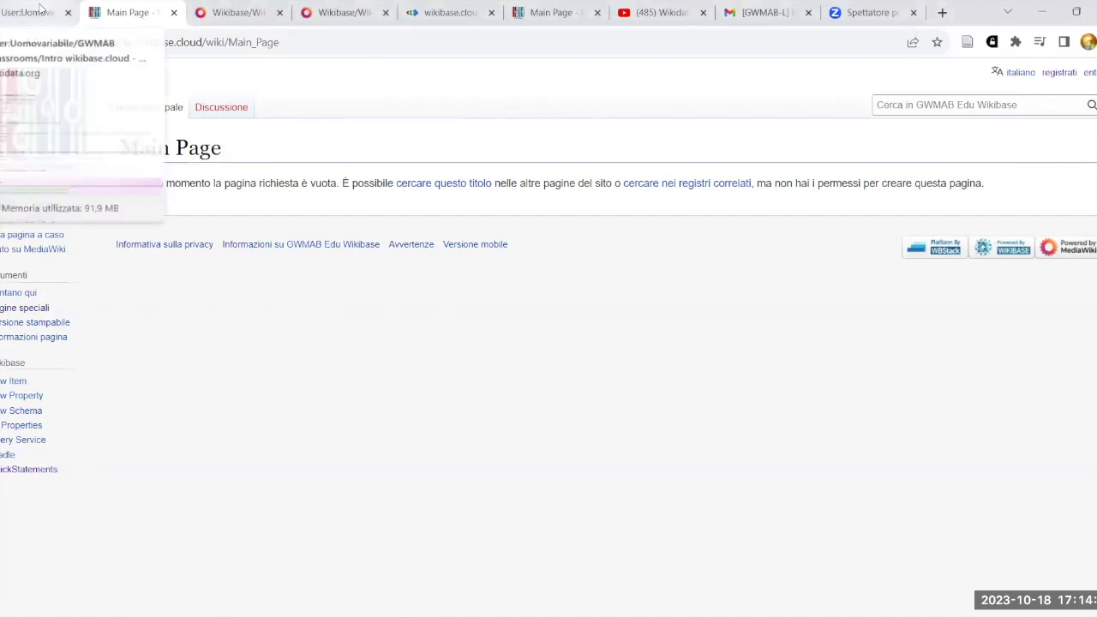
From the Wikidata intro page, open the Wikibase Cloud dashboard in another tab.
{"action": "left_click", "coordinate": [40, 10]}
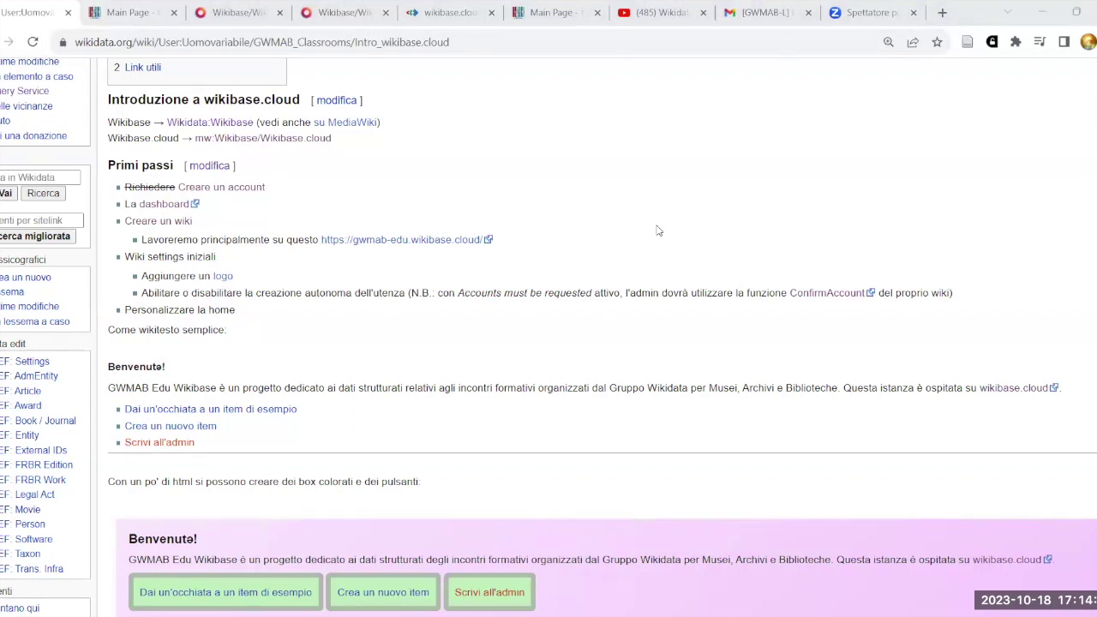
{"action": "scroll", "coordinate": [658, 230], "scroll_direction": "up", "scroll_amount": 1}
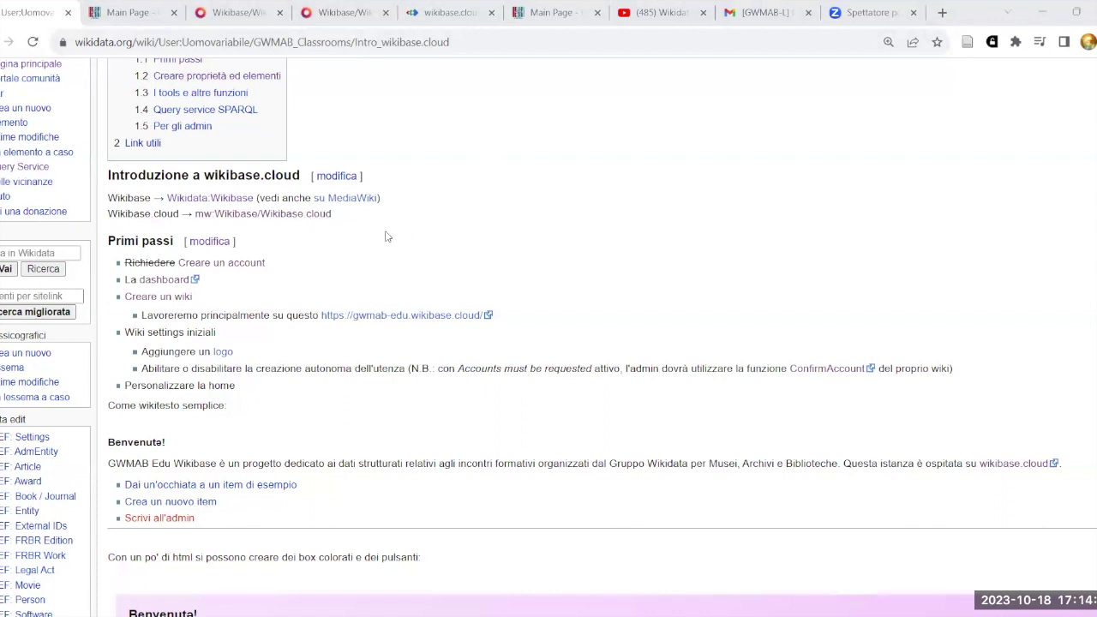
{"action": "right_click", "coordinate": [180, 287]}
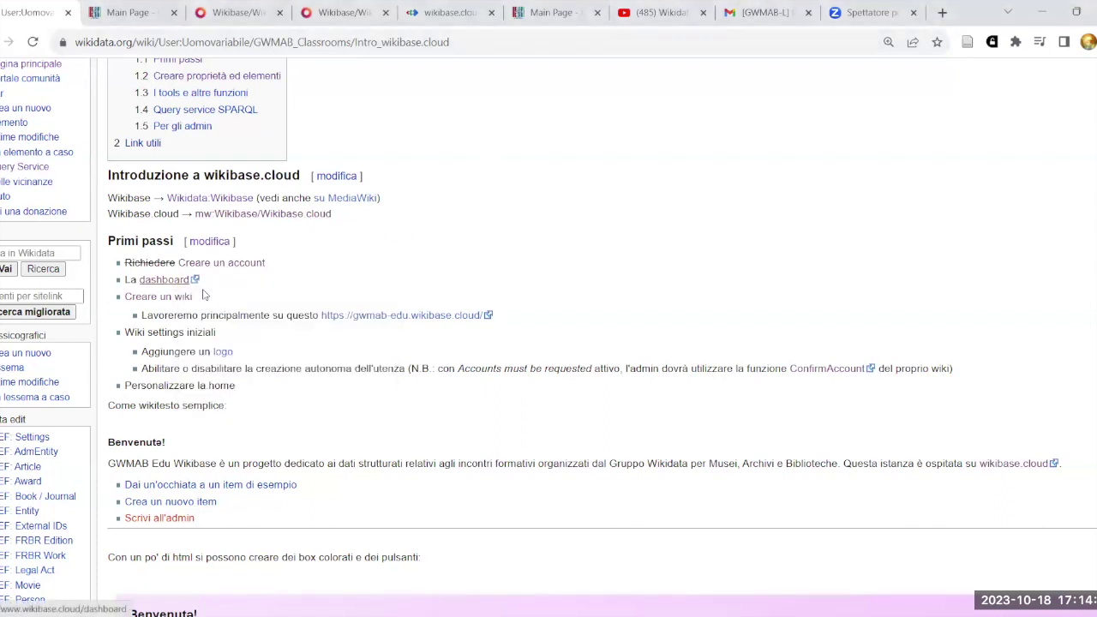
{"action": "left_click", "coordinate": [198, 296]}
{"action": "left_click", "coordinate": [206, 12]}
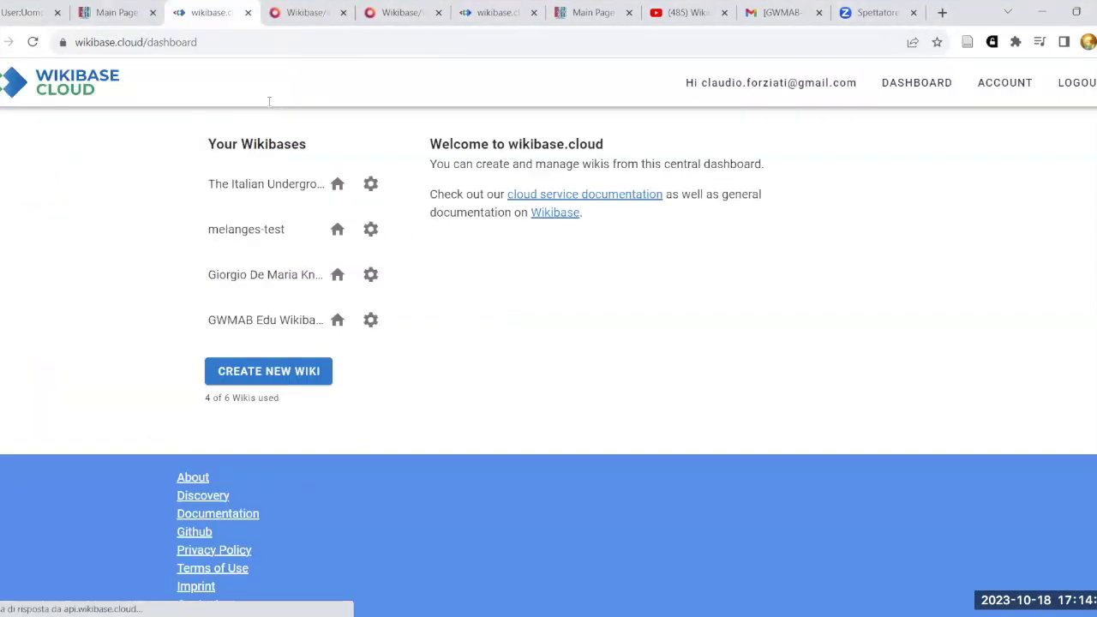
In GWMAB Edu Wikibase settings, choose Logo_GWMAB.png as the logo file.
{"action": "left_click", "coordinate": [374, 320]}
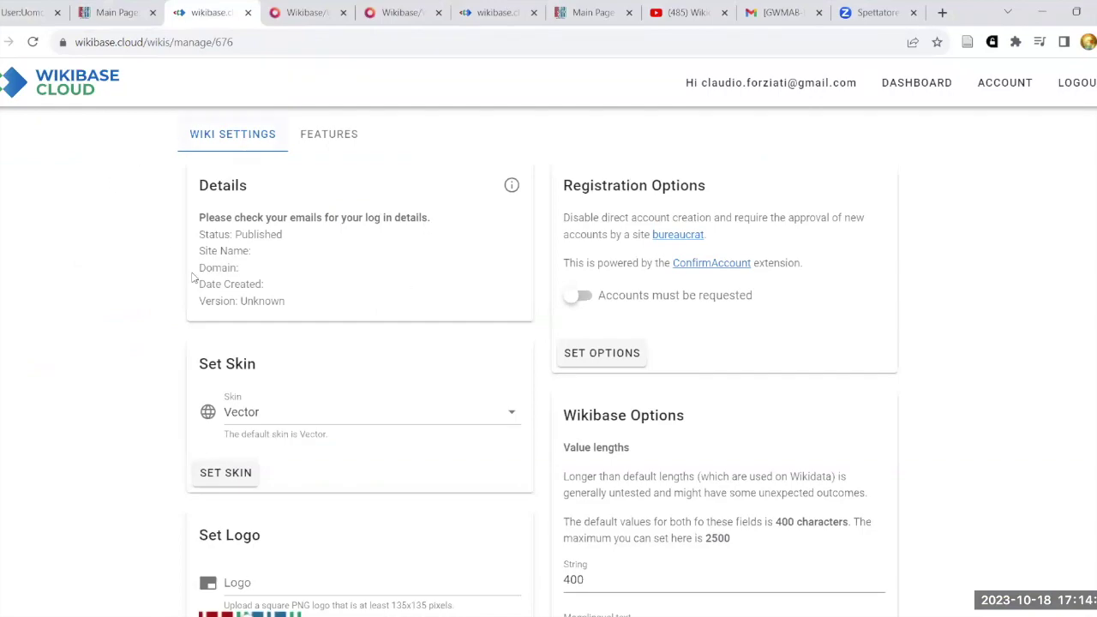
{"action": "scroll", "coordinate": [401, 402], "scroll_direction": "down", "scroll_amount": 3}
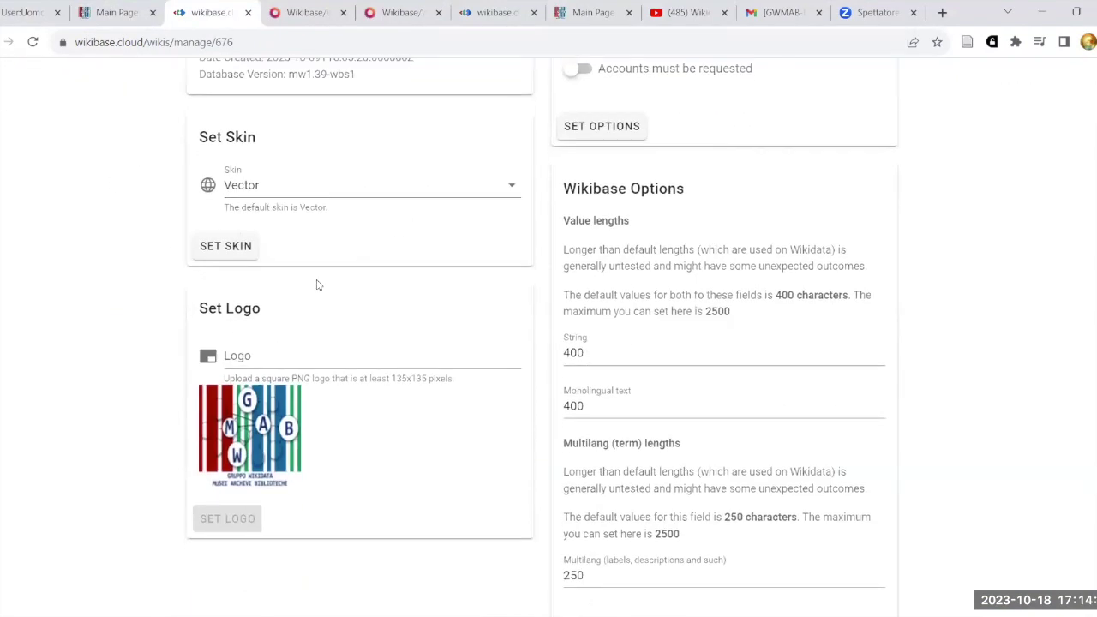
{"action": "left_click", "coordinate": [261, 365]}
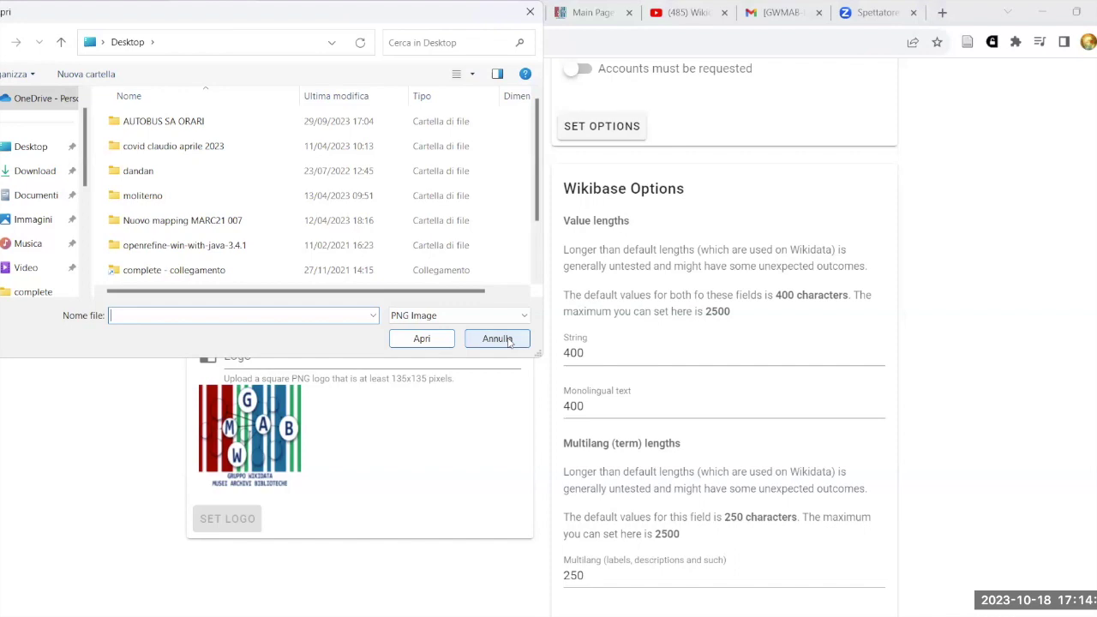
{"action": "left_click", "coordinate": [496, 339]}
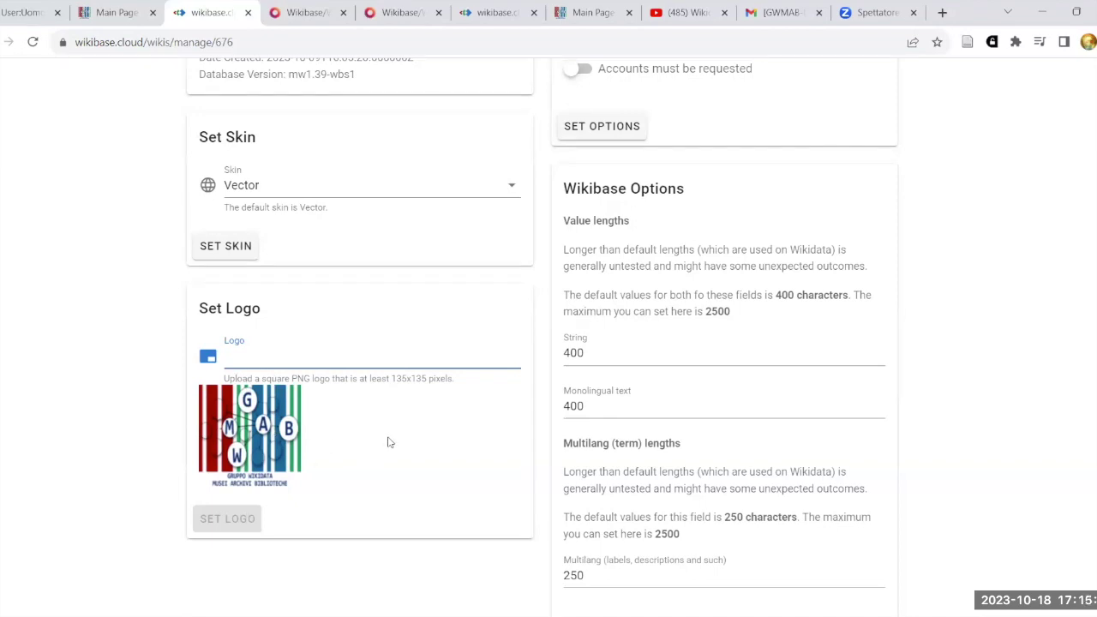
{"action": "left_click", "coordinate": [361, 369]}
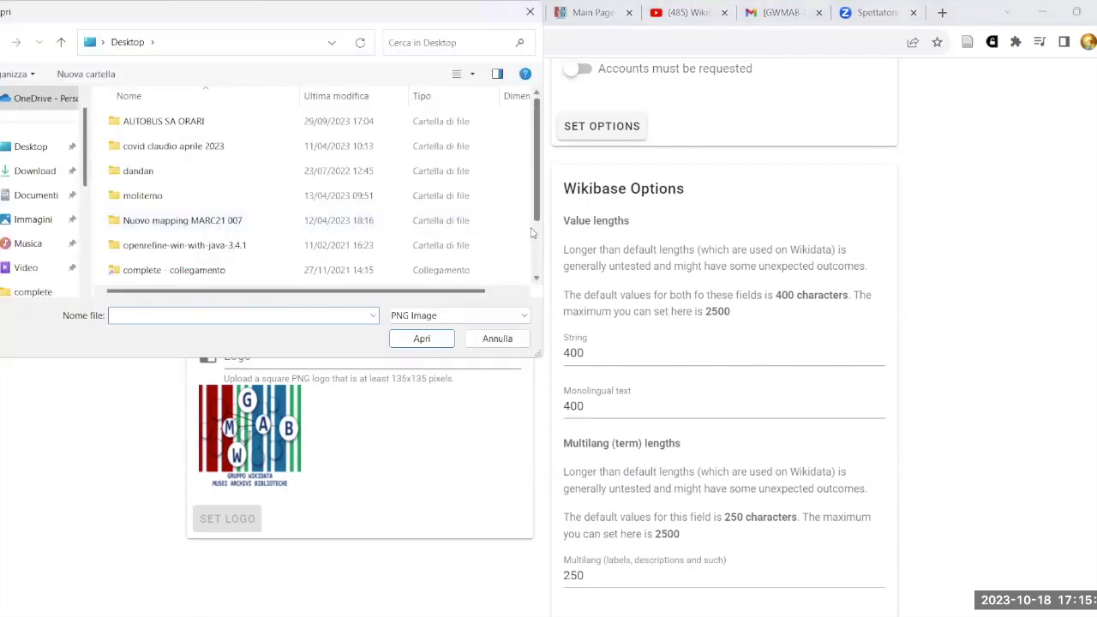
{"action": "scroll", "coordinate": [469, 250], "scroll_direction": "down", "scroll_amount": 1}
{"action": "left_click", "coordinate": [245, 273]}
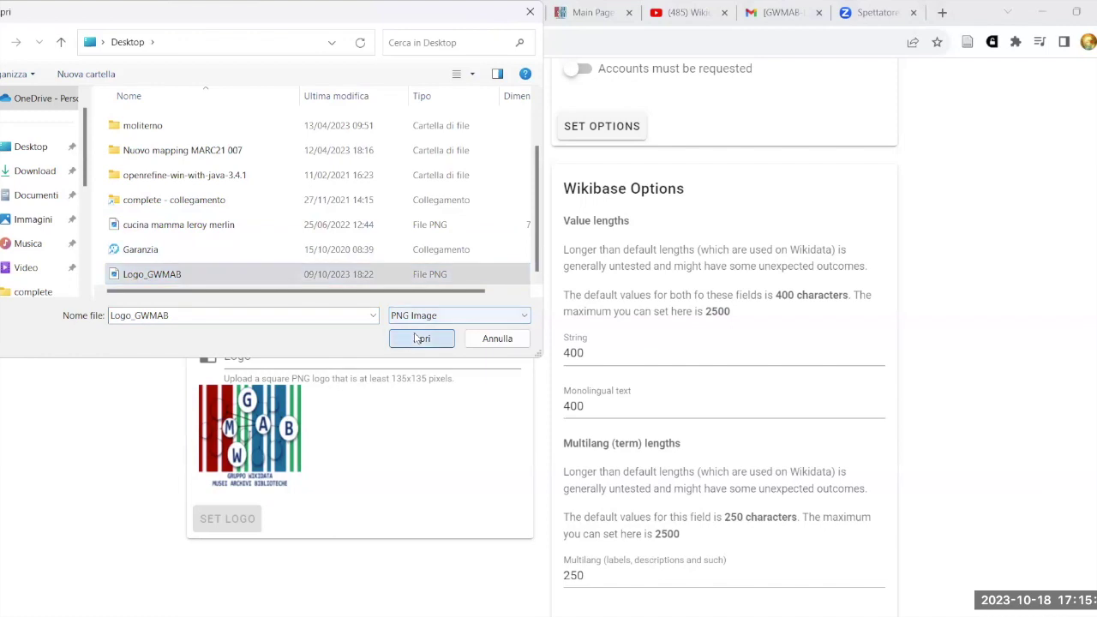
{"action": "left_click", "coordinate": [420, 338]}
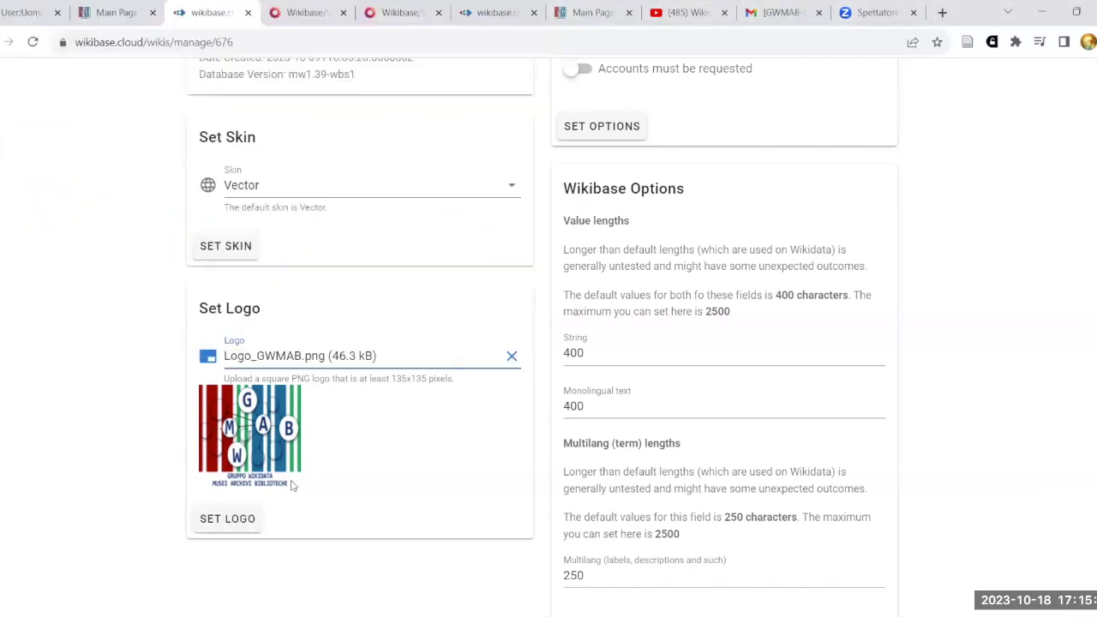
Apply Logo_GWMAB.png as the wiki logo and dismiss the success alert.
{"action": "left_click", "coordinate": [225, 522]}
{"action": "left_click", "coordinate": [602, 129]}
{"action": "left_click", "coordinate": [243, 530]}
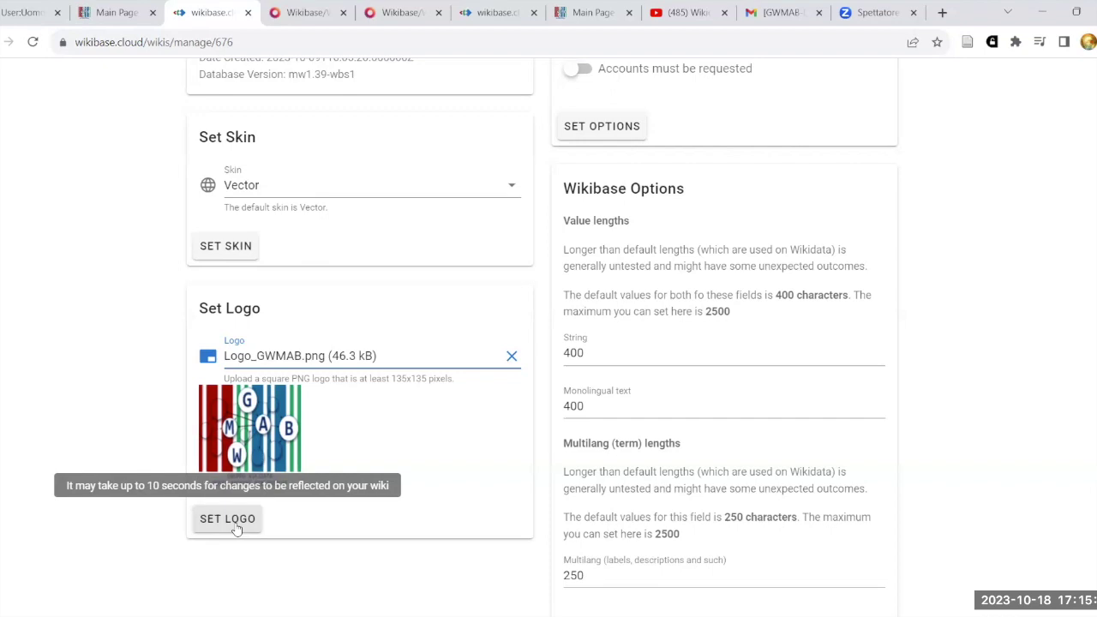
{"action": "left_click", "coordinate": [237, 529]}
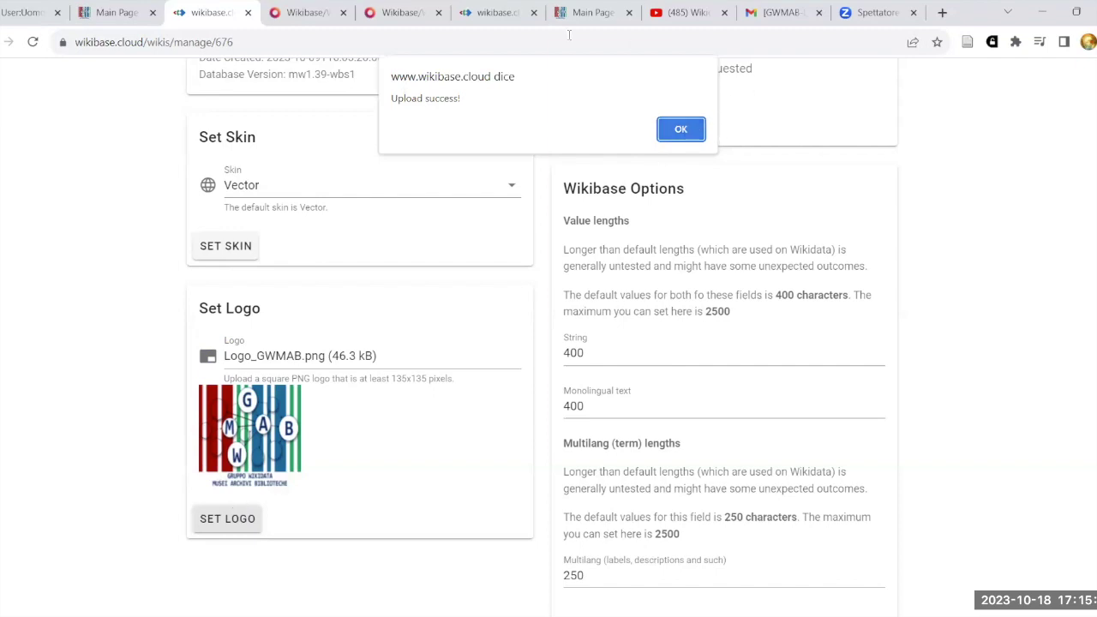
{"action": "left_click", "coordinate": [680, 131]}
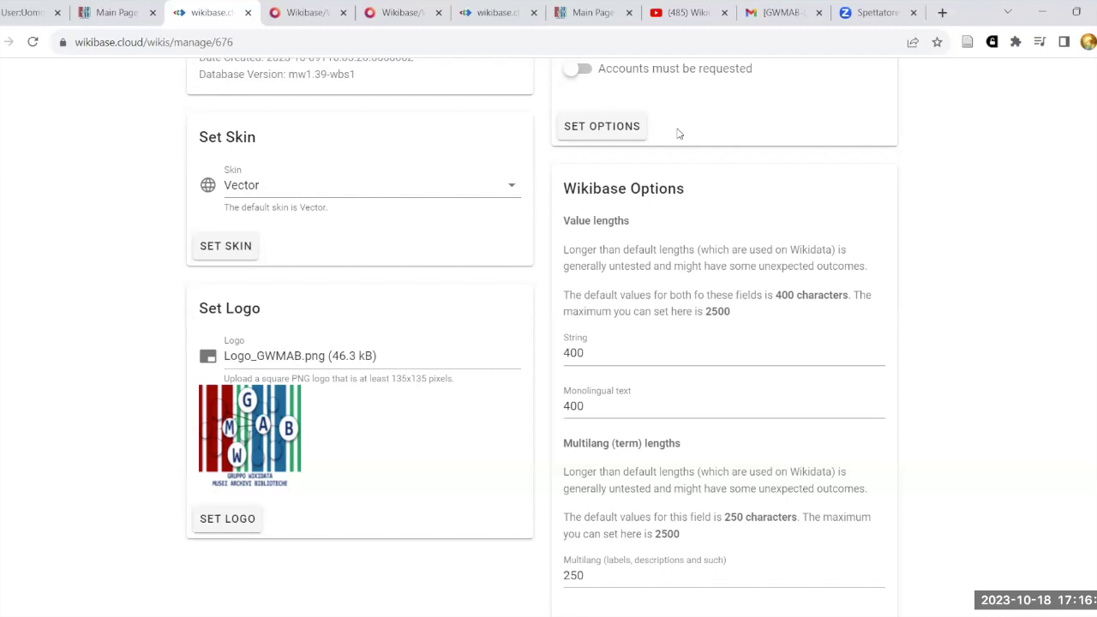
{"action": "scroll", "coordinate": [440, 337], "scroll_direction": "up", "scroll_amount": 1}
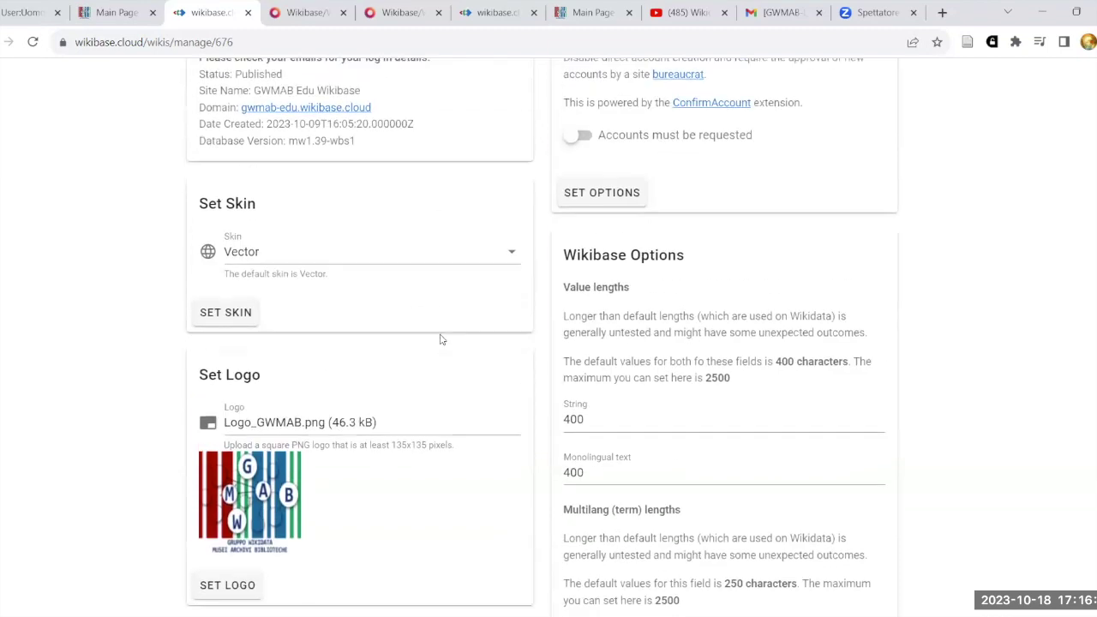
{"action": "scroll", "coordinate": [456, 385], "scroll_direction": "up", "scroll_amount": 1}
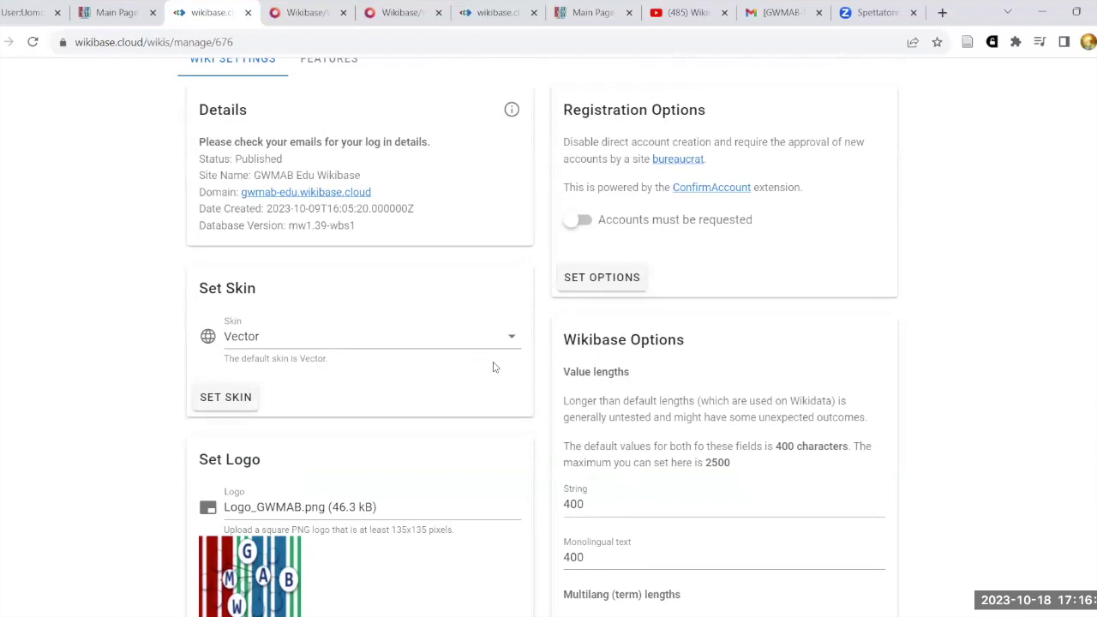
Sign in on the GWMAB Edu Main Page via 'entra' using the account password.
{"action": "left_click", "coordinate": [119, 14]}
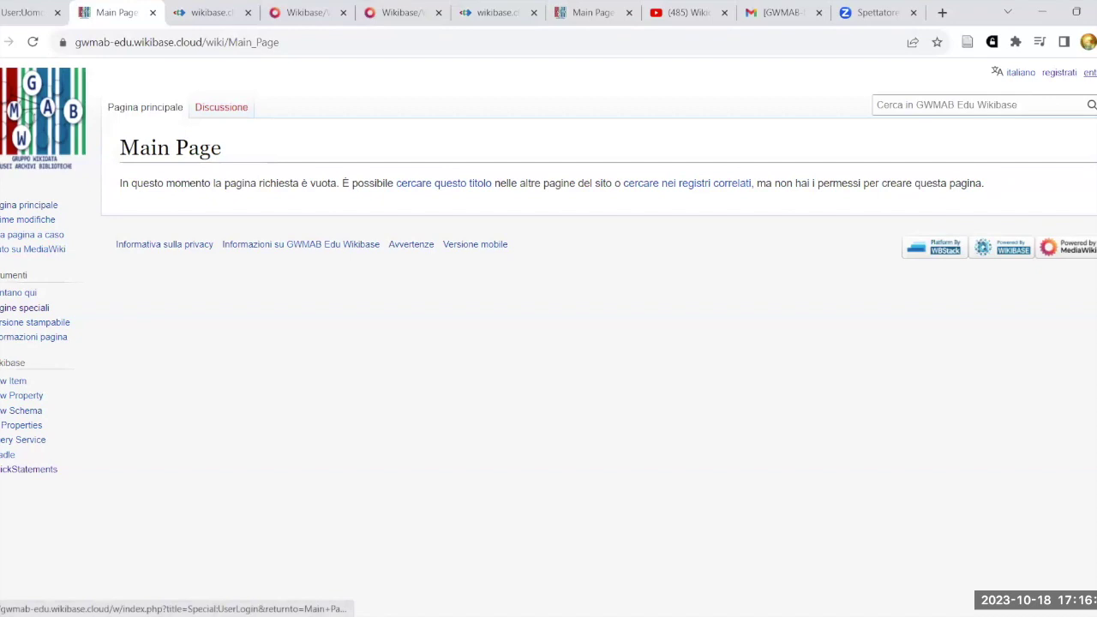
{"action": "left_click", "coordinate": [1089, 72]}
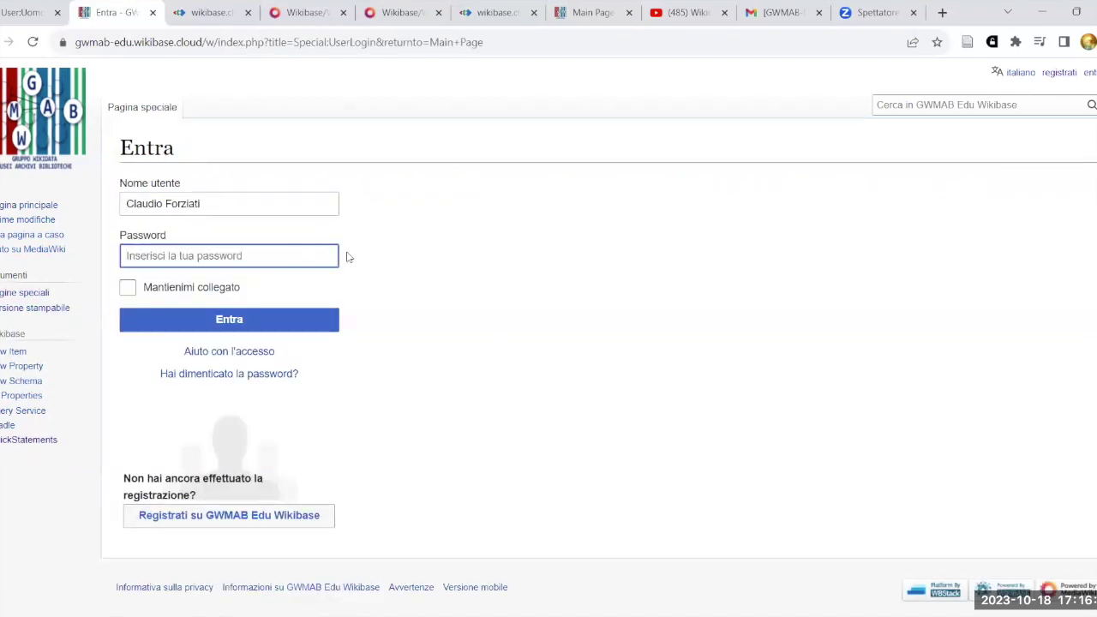
{"action": "type", "text": "••••••"}
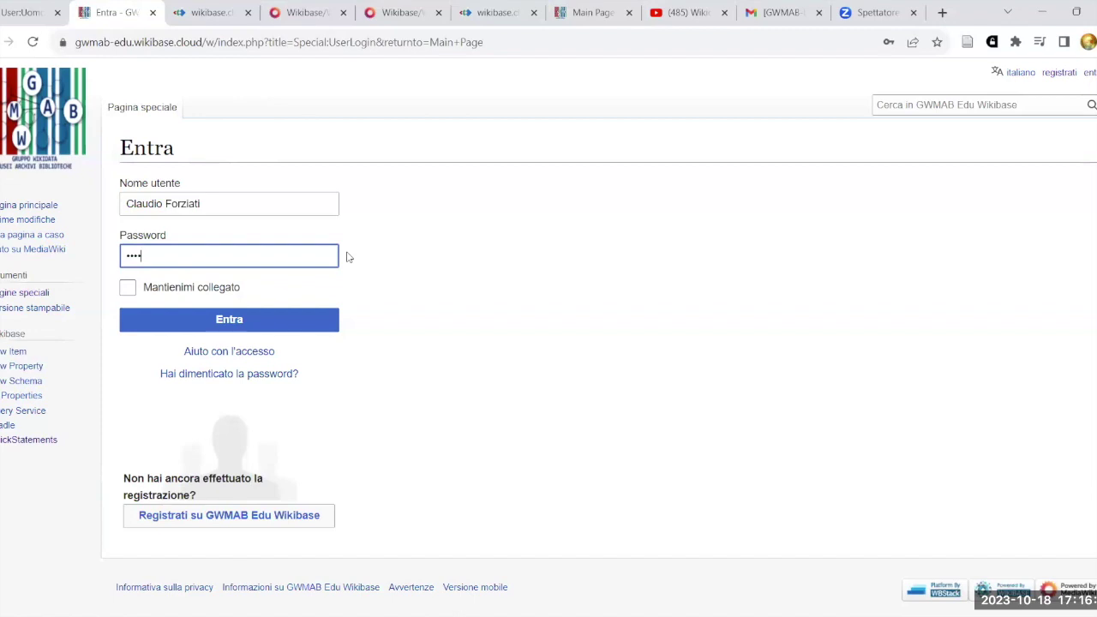
{"action": "type", "text": "••••"}
{"action": "left_click", "coordinate": [254, 319]}
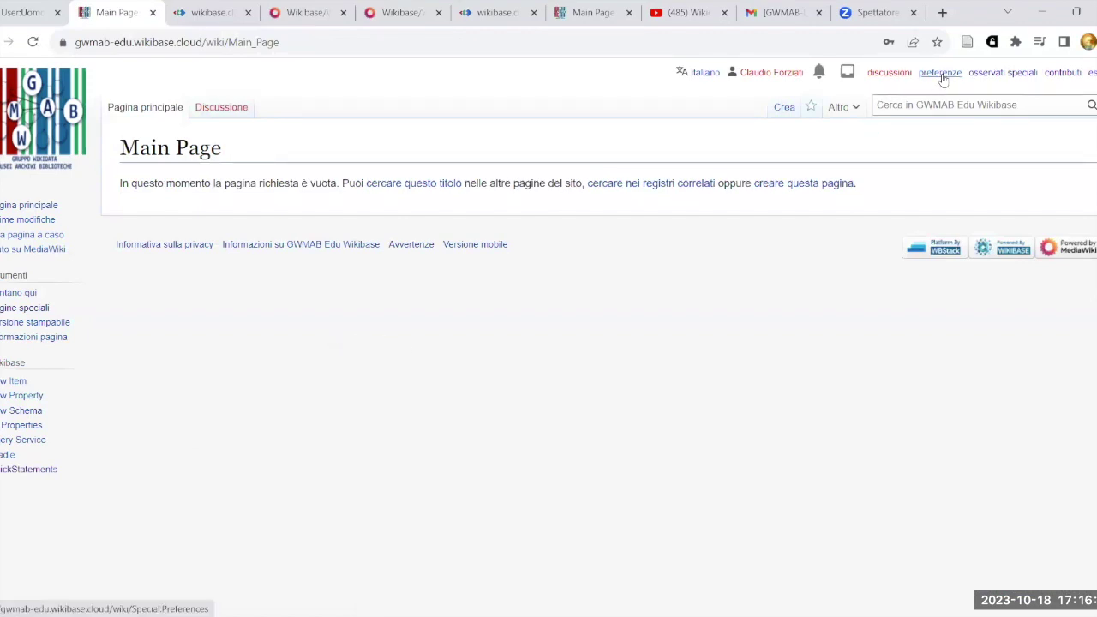
{"action": "left_click", "coordinate": [206, 12]}
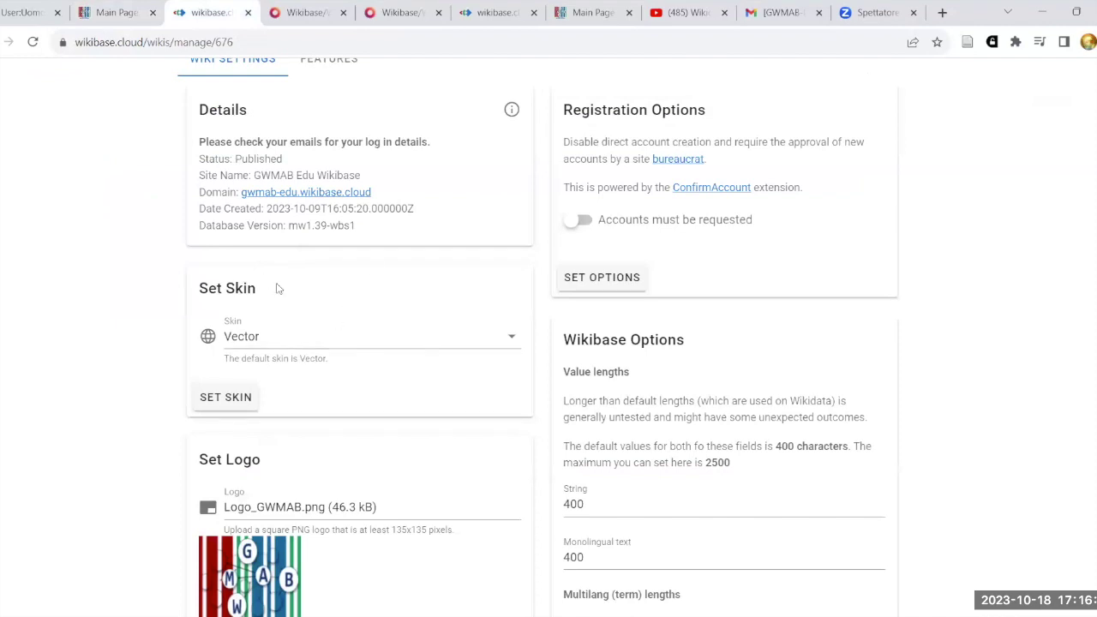
{"action": "left_click", "coordinate": [118, 13]}
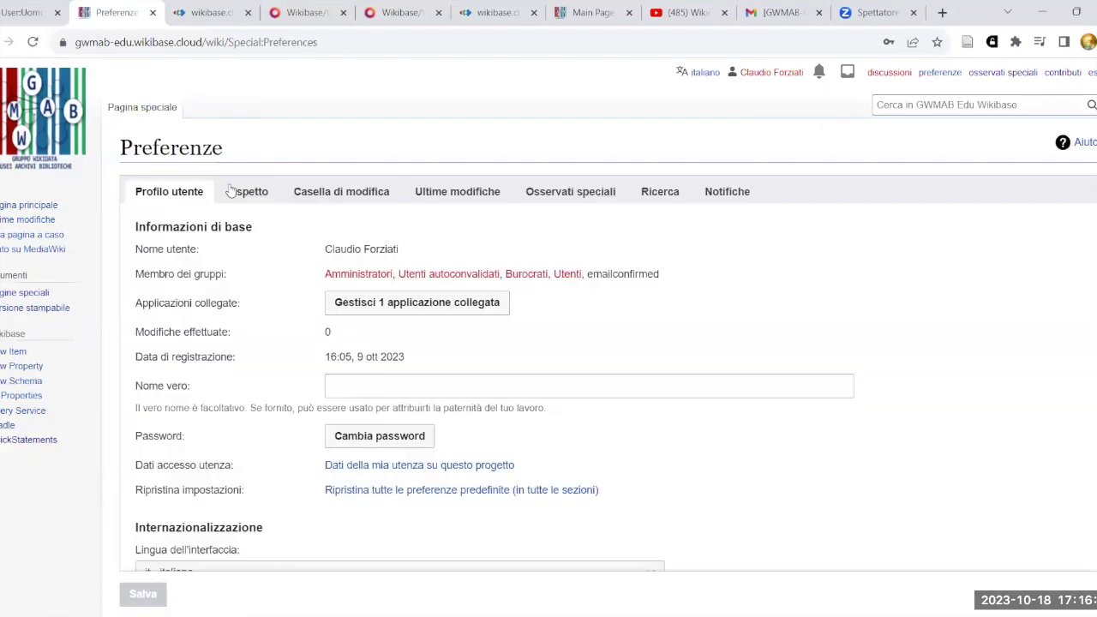
{"action": "left_click", "coordinate": [249, 193]}
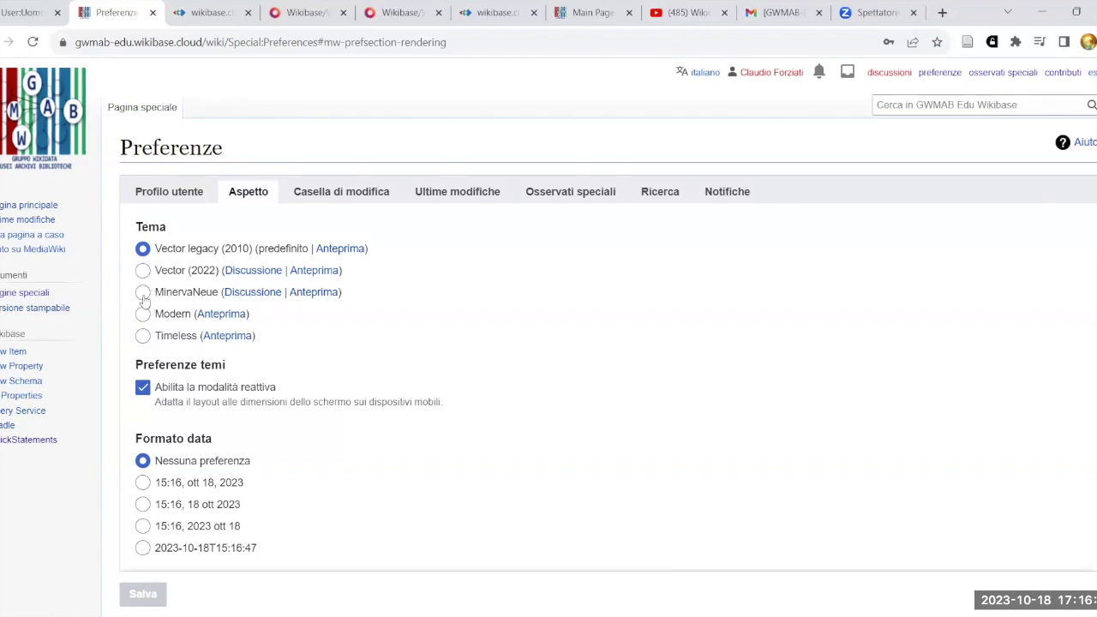
{"action": "left_click", "coordinate": [143, 335]}
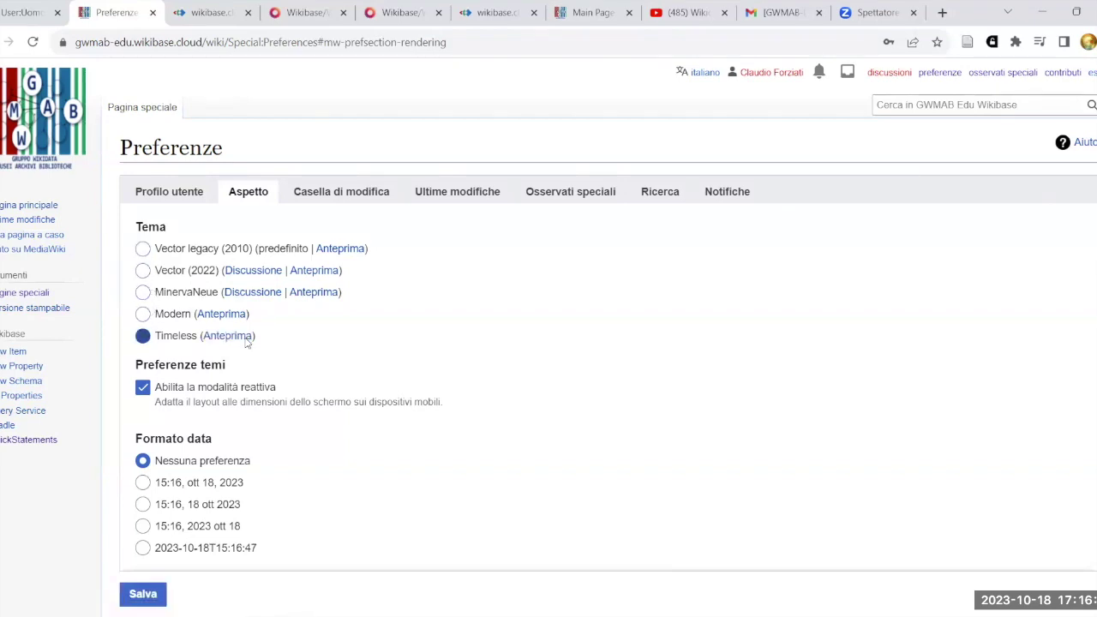
{"action": "left_click", "coordinate": [243, 337]}
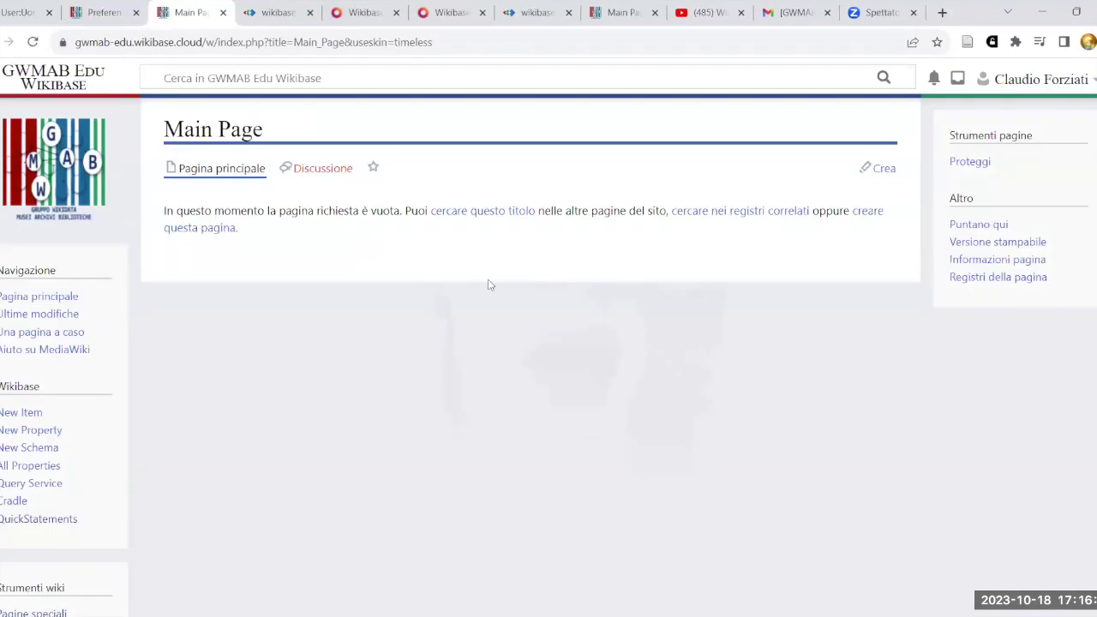
{"action": "left_click", "coordinate": [104, 12]}
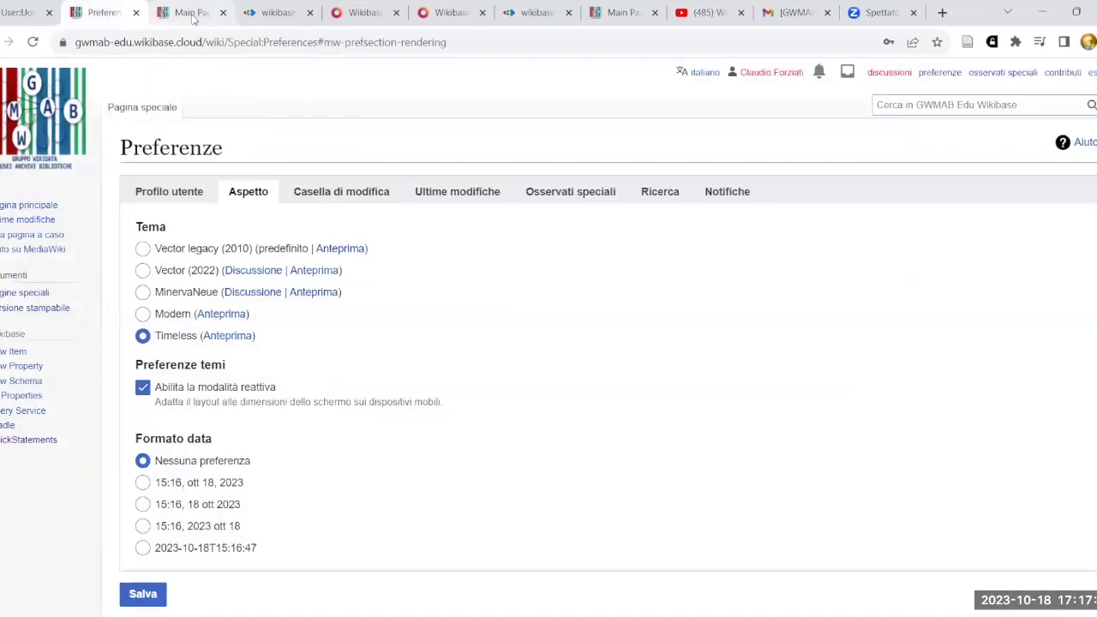
{"action": "mouse_move", "coordinate": [195, 17]}
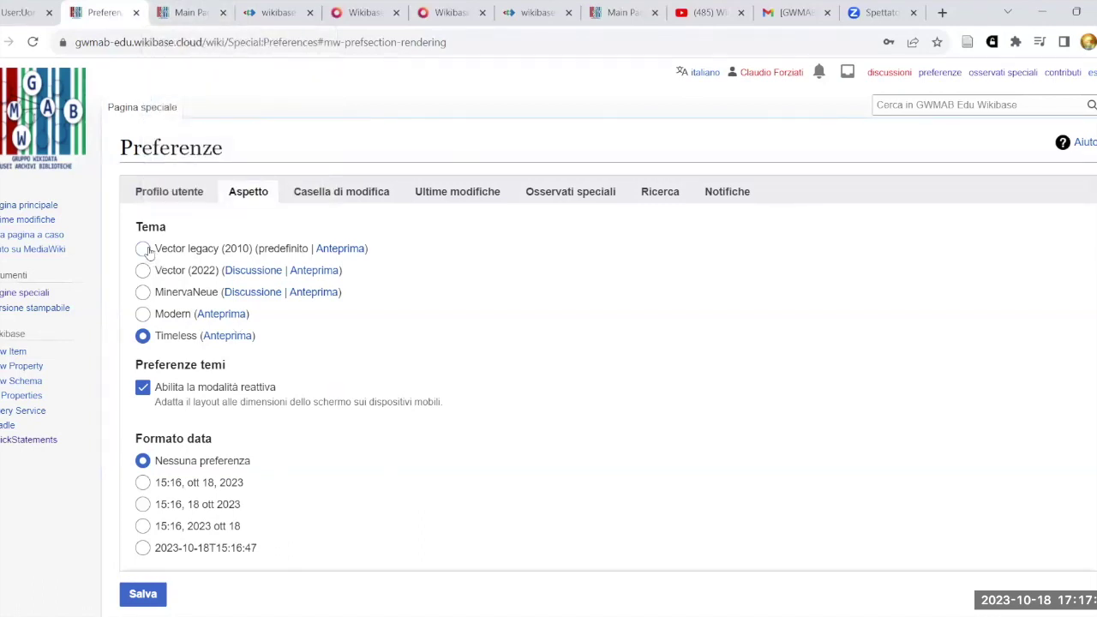
{"action": "left_click", "coordinate": [146, 249]}
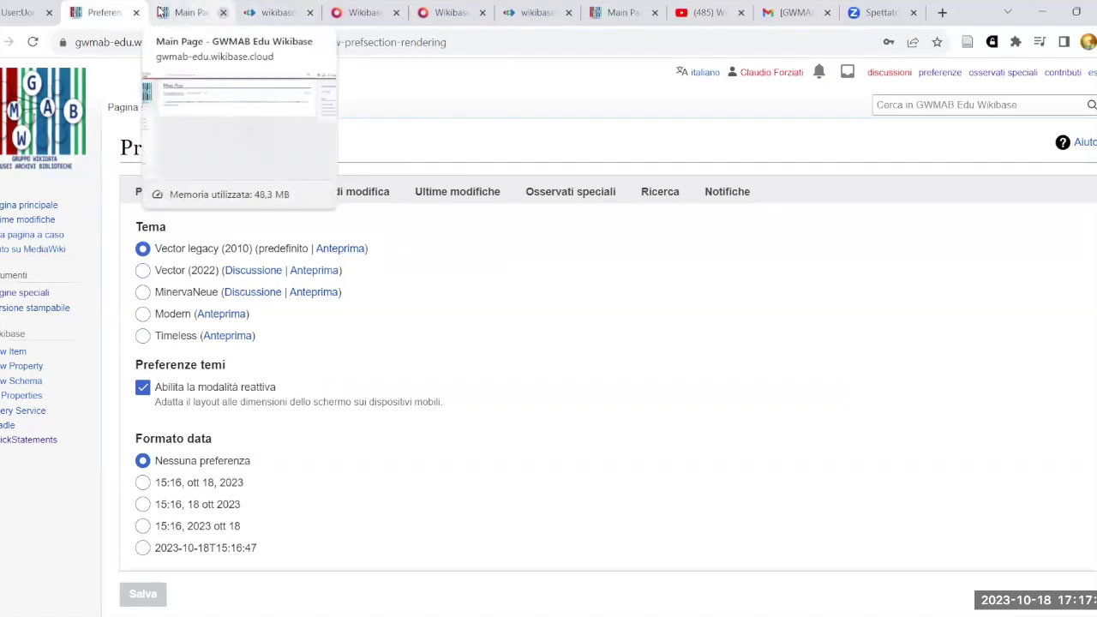
{"action": "left_click", "coordinate": [135, 14]}
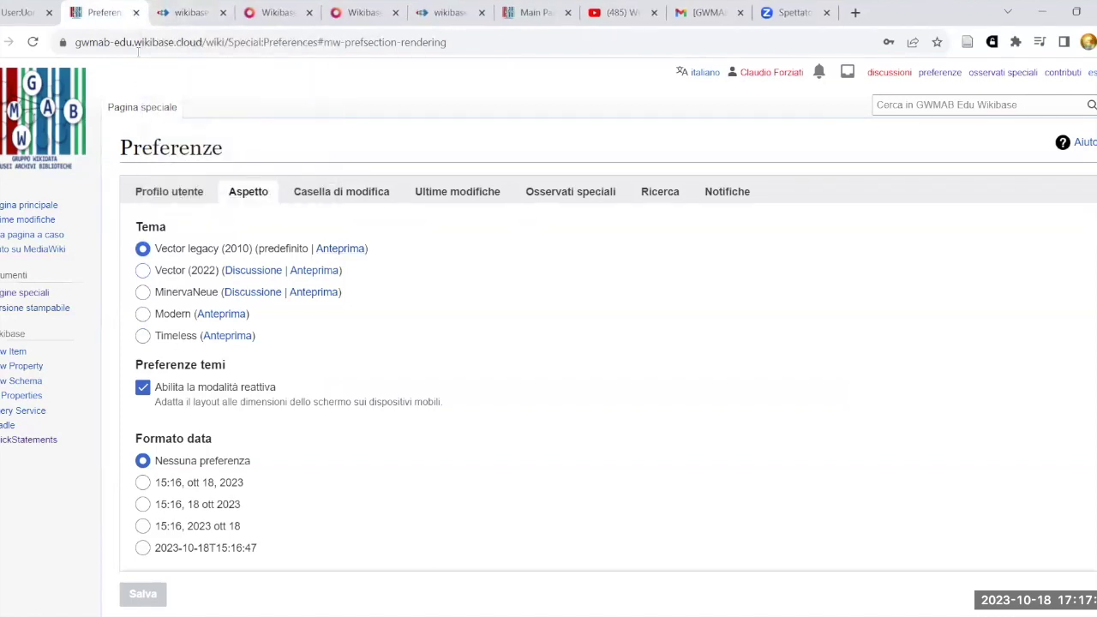
{"action": "left_click", "coordinate": [28, 207]}
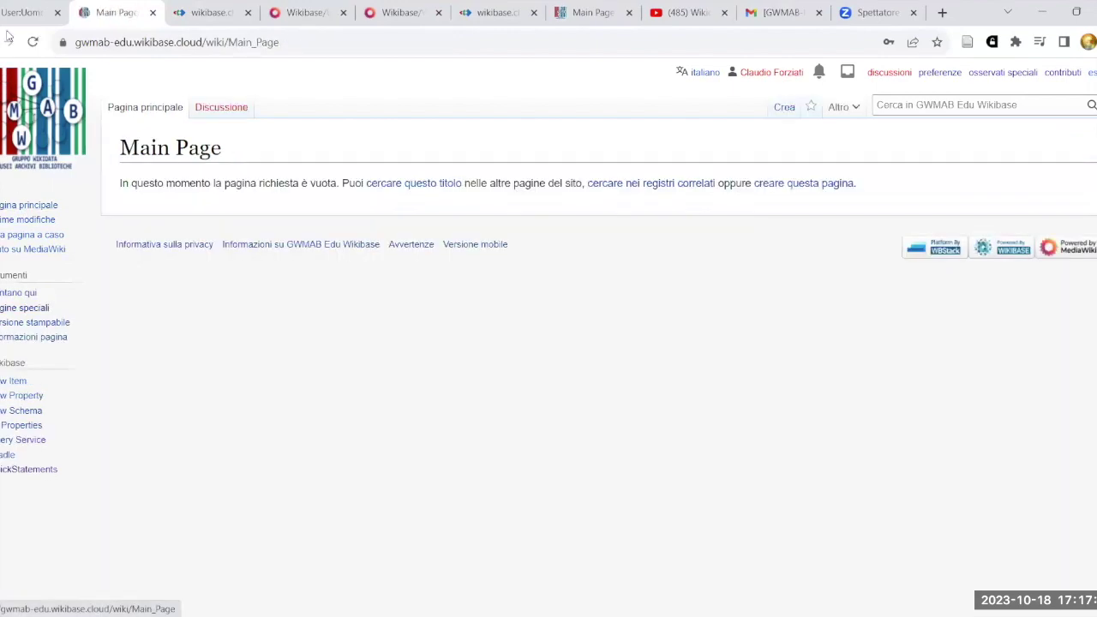
Scroll through the Intro_wikibase.cloud course notes, then go back to the wikibase.cloud tab.
{"action": "left_click", "coordinate": [25, 11]}
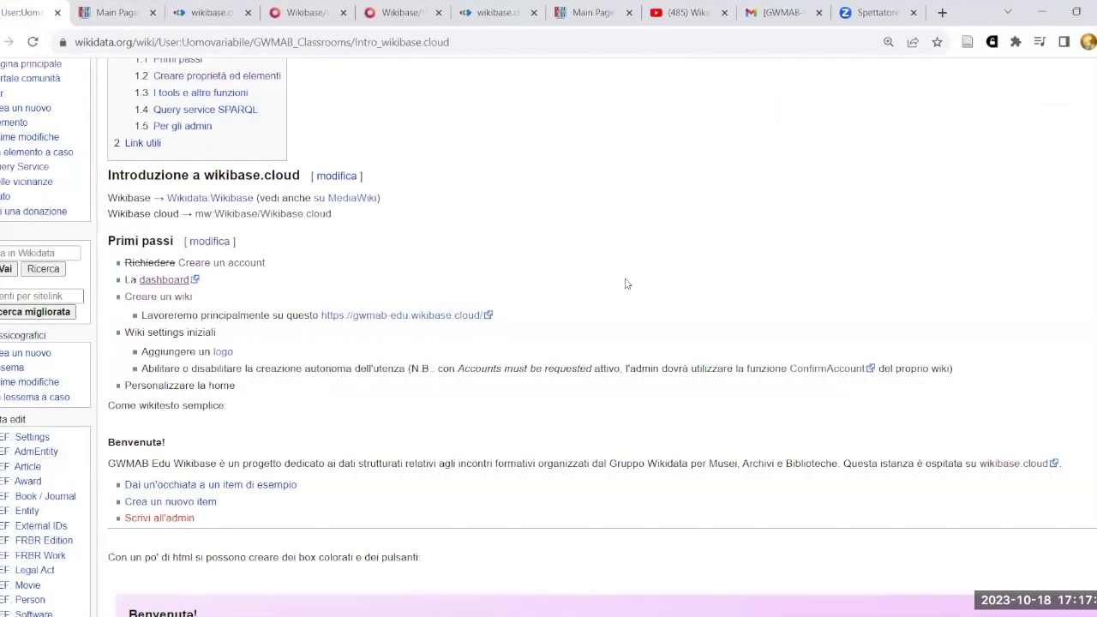
{"action": "scroll", "coordinate": [651, 284], "scroll_direction": "down", "scroll_amount": 1}
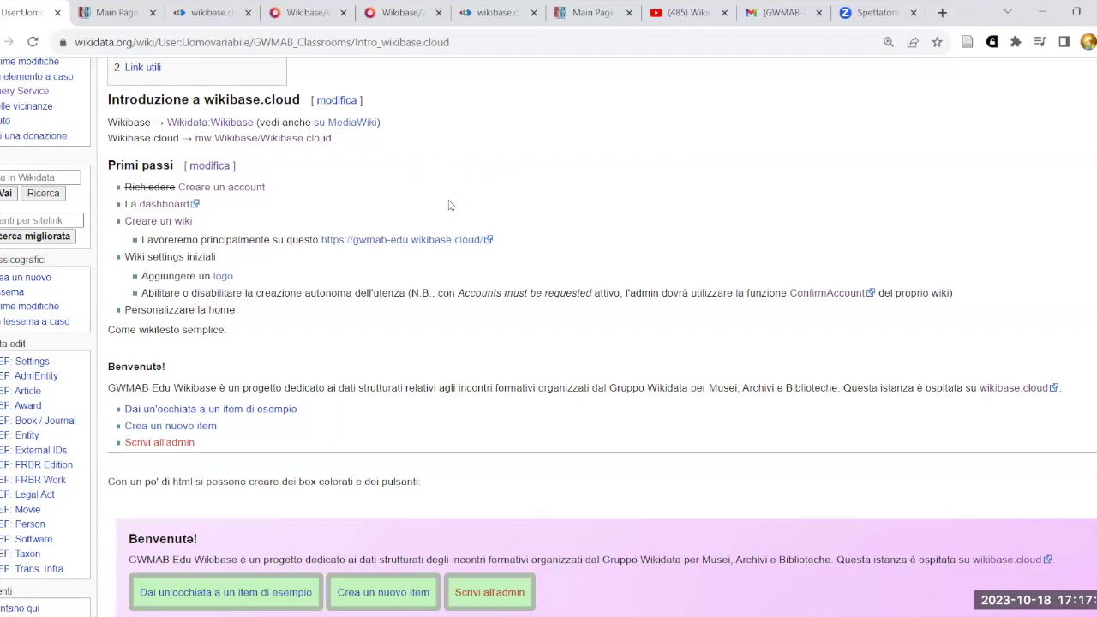
{"action": "left_click", "coordinate": [207, 12]}
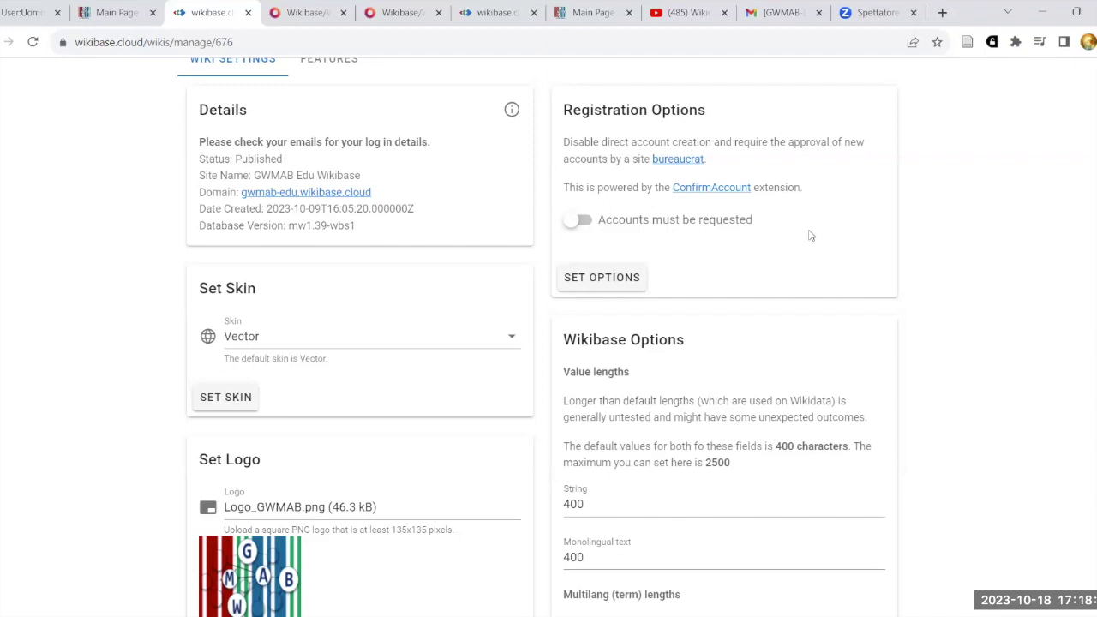
{"action": "left_click", "coordinate": [585, 227]}
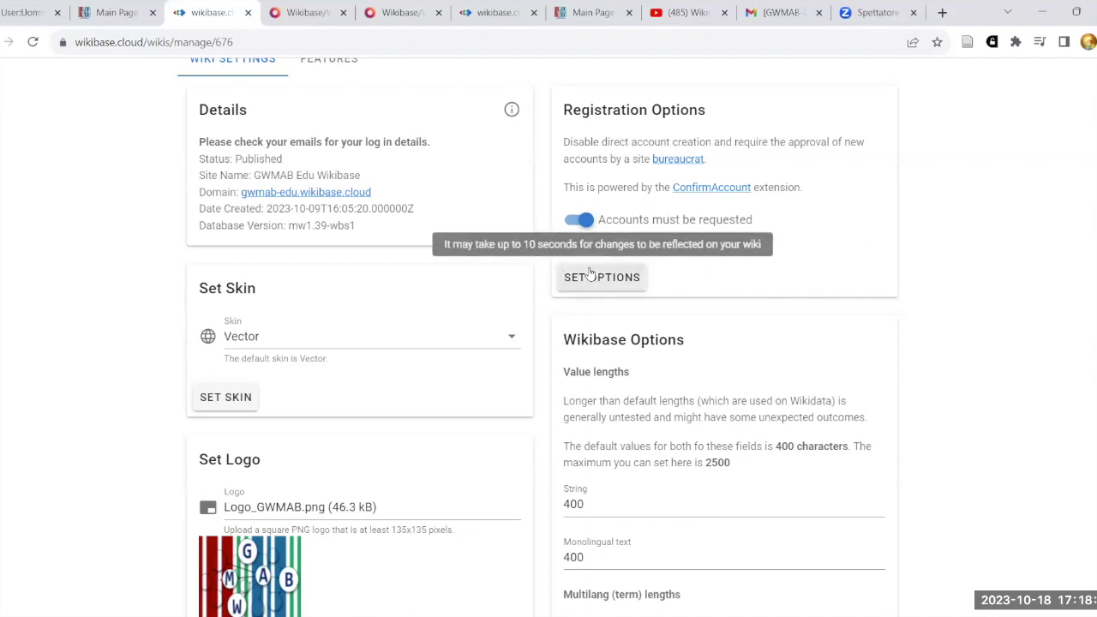
{"action": "left_click", "coordinate": [604, 221]}
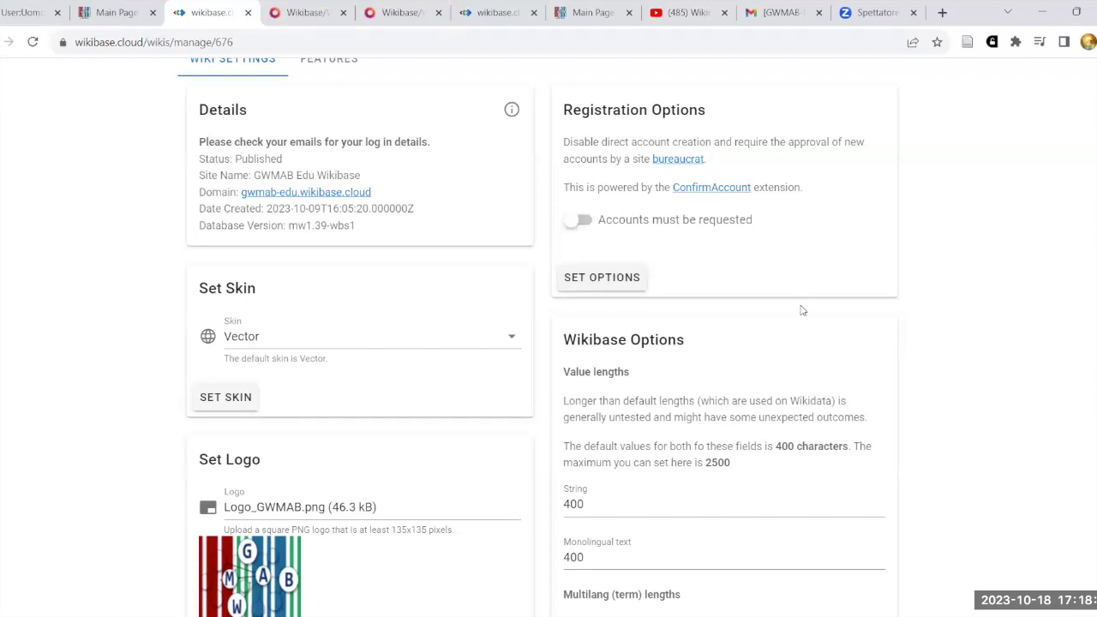
{"action": "scroll", "coordinate": [802, 292], "scroll_direction": "down", "scroll_amount": 2}
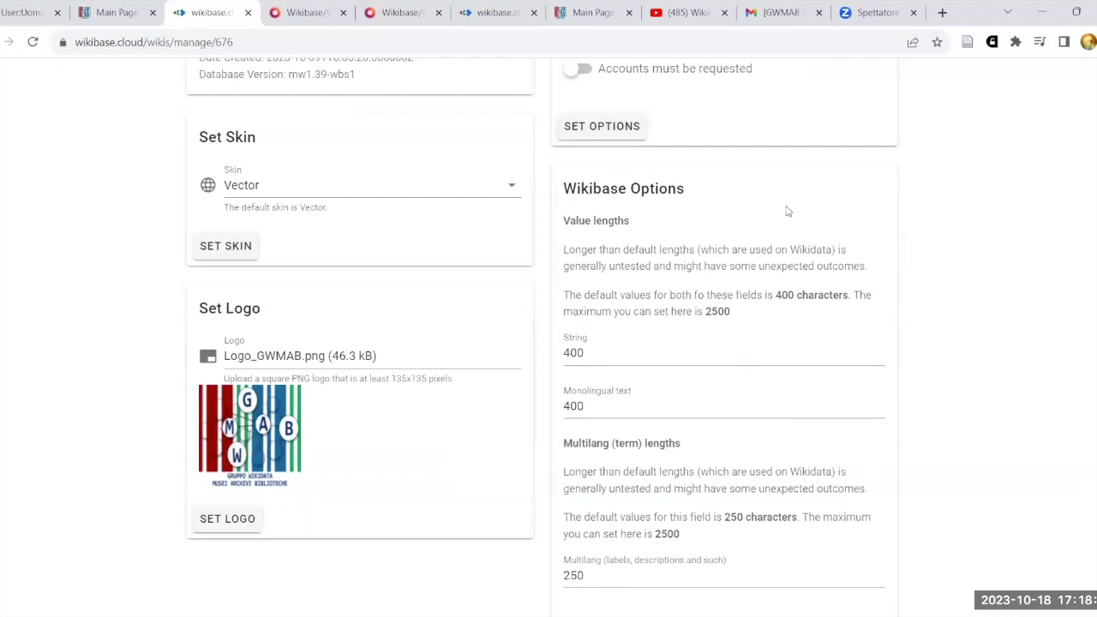
{"action": "scroll", "coordinate": [801, 214], "scroll_direction": "down", "scroll_amount": 2}
{"action": "scroll", "coordinate": [800, 214], "scroll_direction": "up", "scroll_amount": 1}
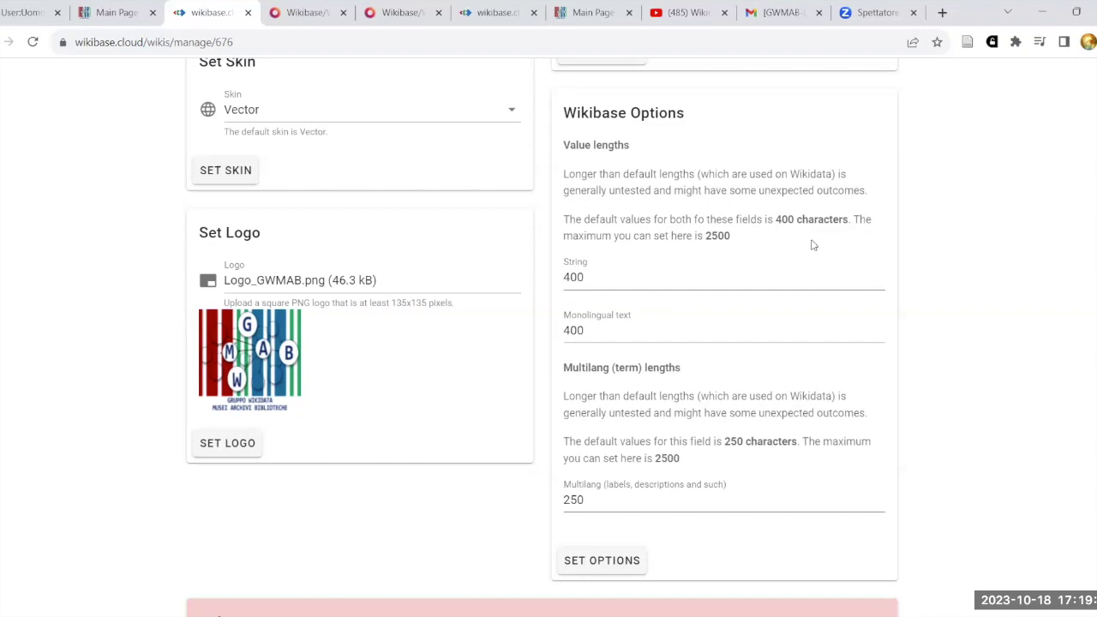
{"action": "scroll", "coordinate": [825, 300], "scroll_direction": "up", "scroll_amount": 1}
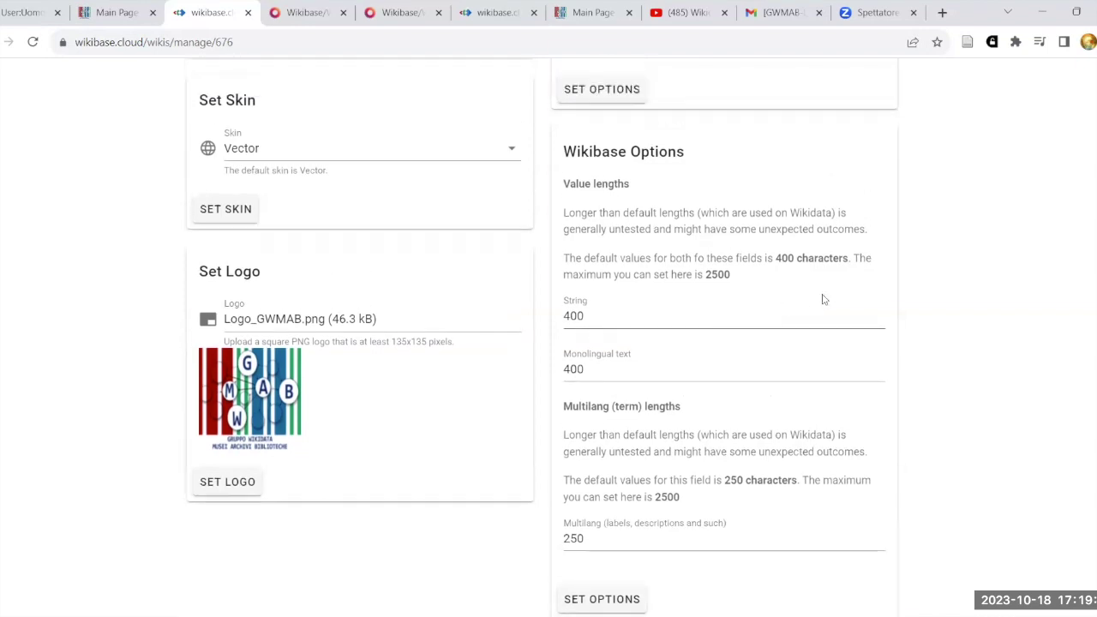
{"action": "scroll", "coordinate": [825, 294], "scroll_direction": "up", "scroll_amount": 1}
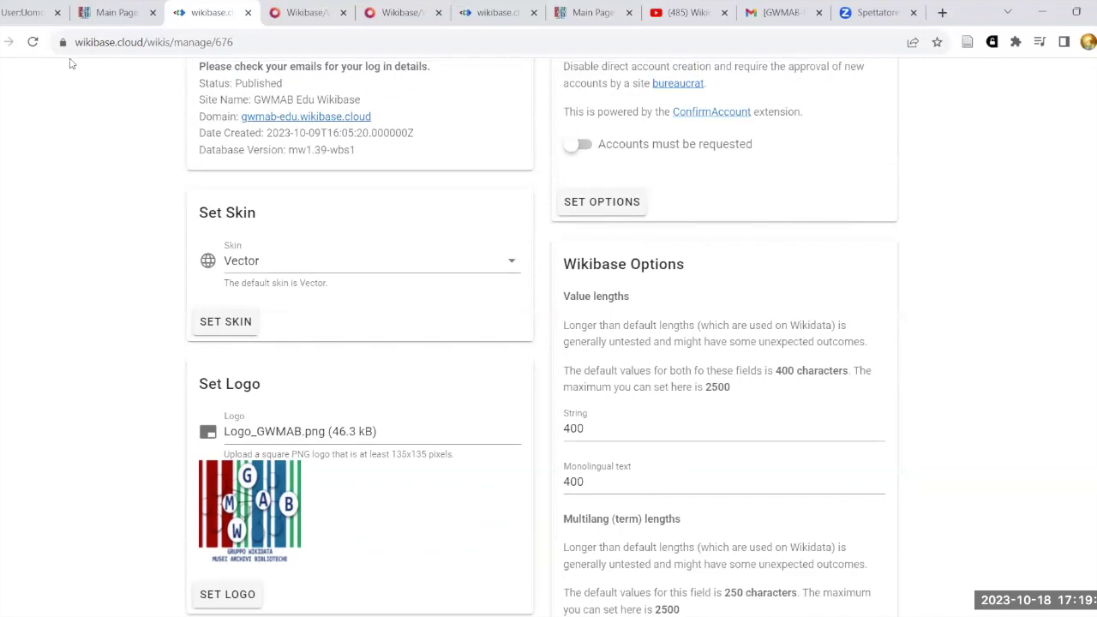
Scroll the GWMAB Classrooms guide to its Primi passi account-request steps, briefly checking the settings tab.
{"action": "left_click", "coordinate": [31, 12]}
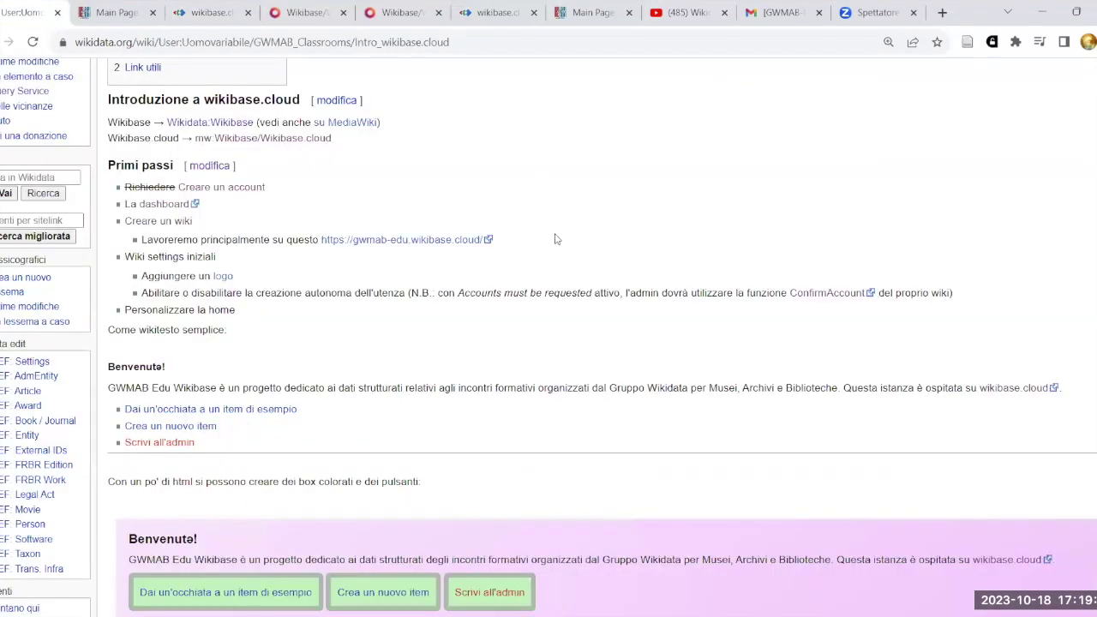
{"action": "scroll", "coordinate": [604, 223], "scroll_direction": "down", "scroll_amount": 1}
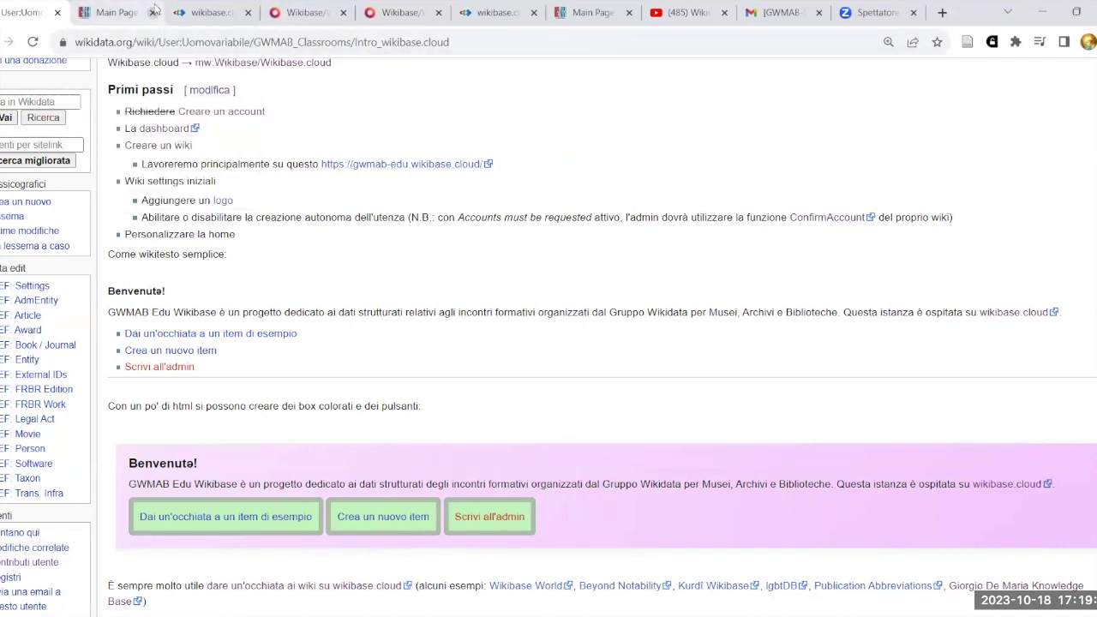
{"action": "left_click", "coordinate": [206, 12]}
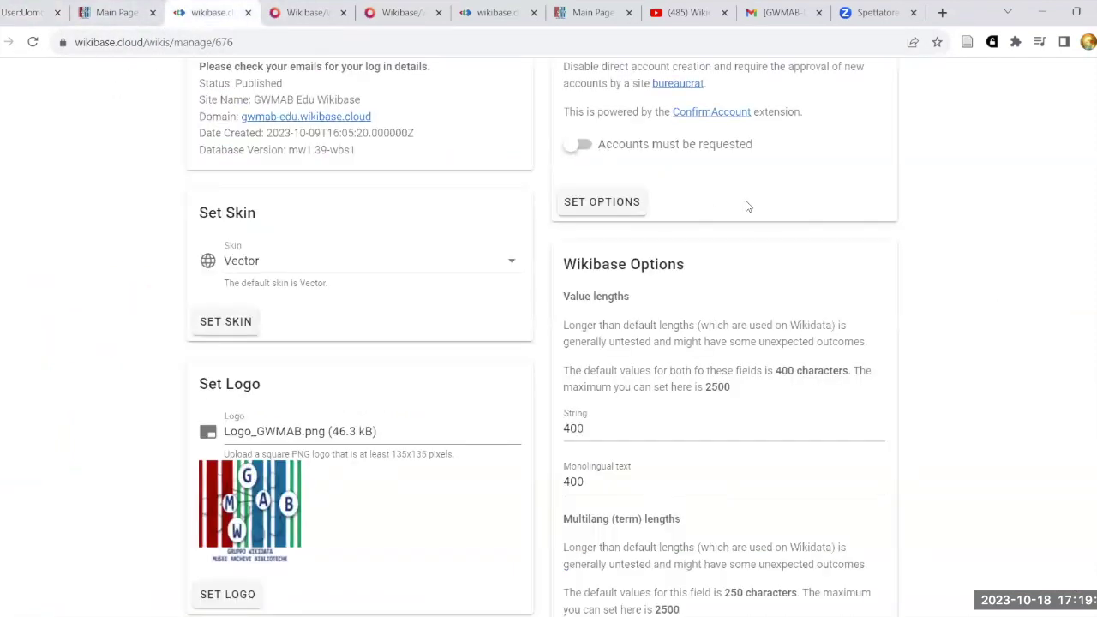
{"action": "left_click", "coordinate": [30, 13]}
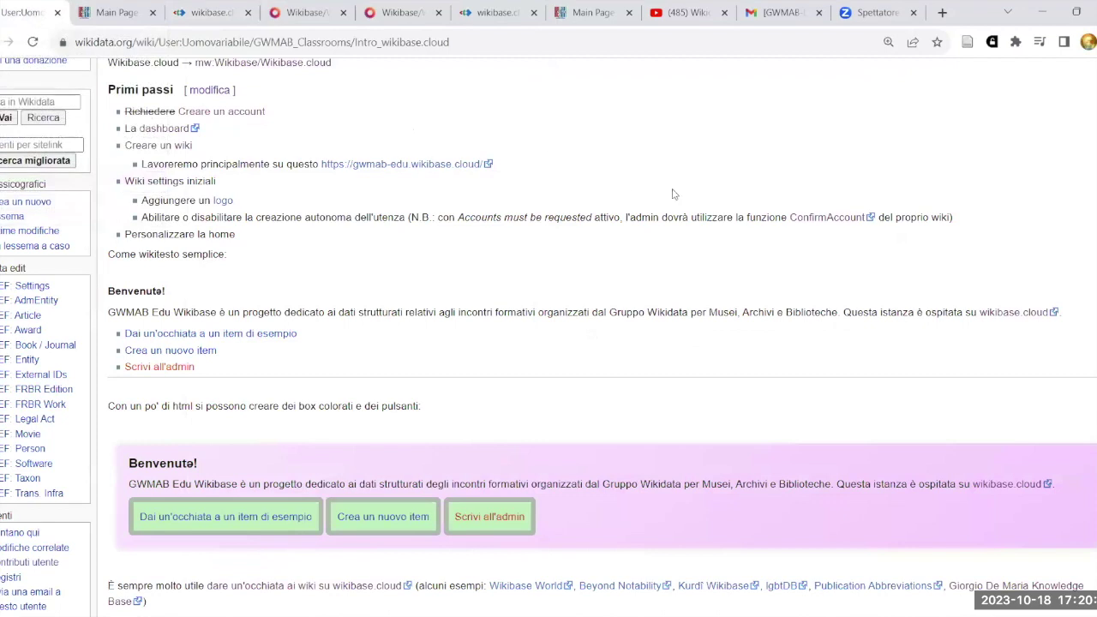
Open the ConfirmAccount page in a new tab and browse the Special pages list.
{"action": "right_click", "coordinate": [829, 221]}
{"action": "left_click", "coordinate": [861, 229]}
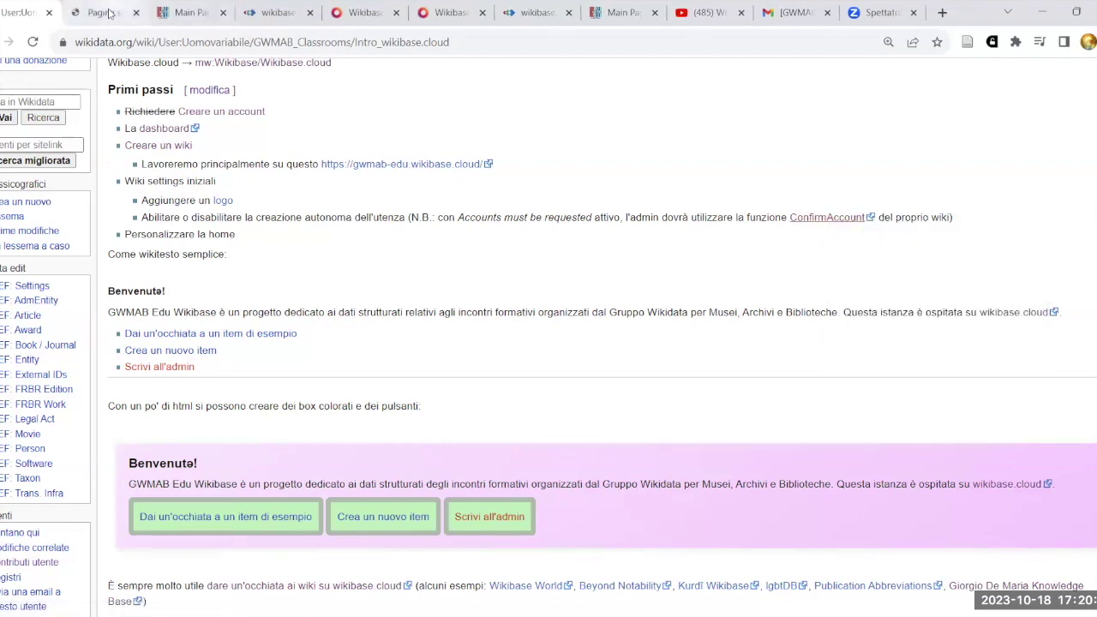
{"action": "left_click", "coordinate": [107, 12]}
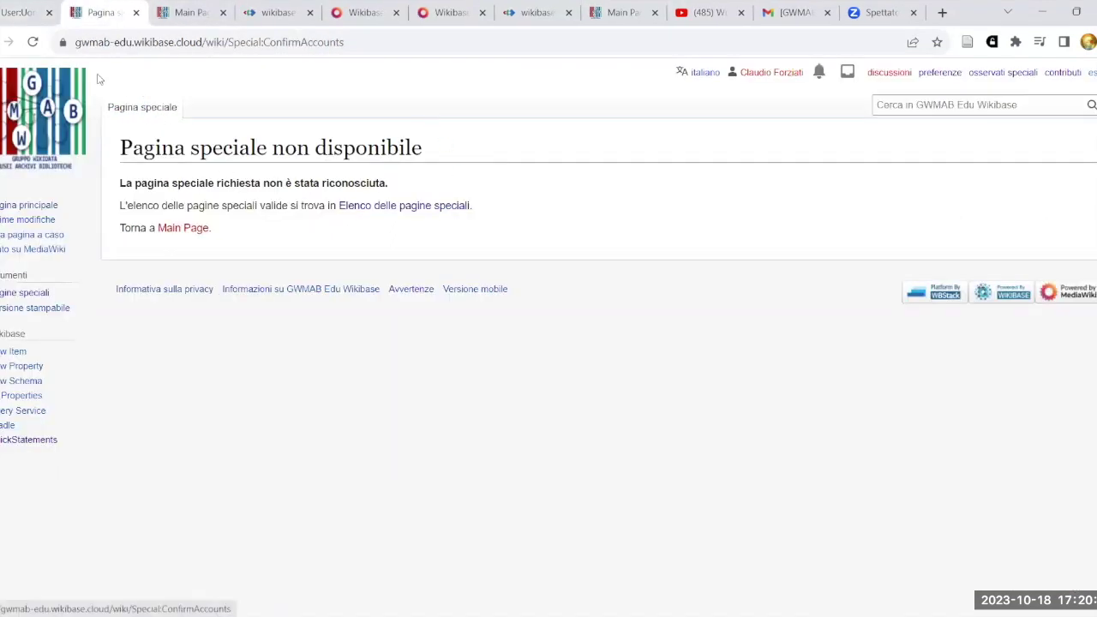
{"action": "left_click", "coordinate": [423, 211]}
{"action": "scroll", "coordinate": [668, 201], "scroll_direction": "down", "scroll_amount": 2}
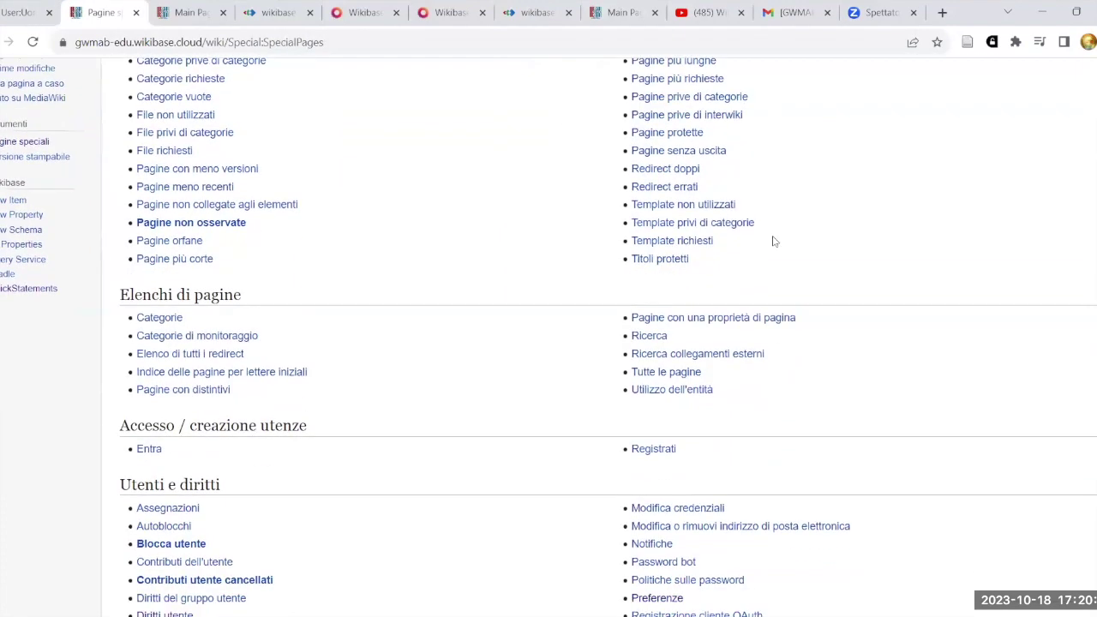
{"action": "scroll", "coordinate": [791, 345], "scroll_direction": "down", "scroll_amount": 3}
{"action": "scroll", "coordinate": [790, 345], "scroll_direction": "up", "scroll_amount": 5}
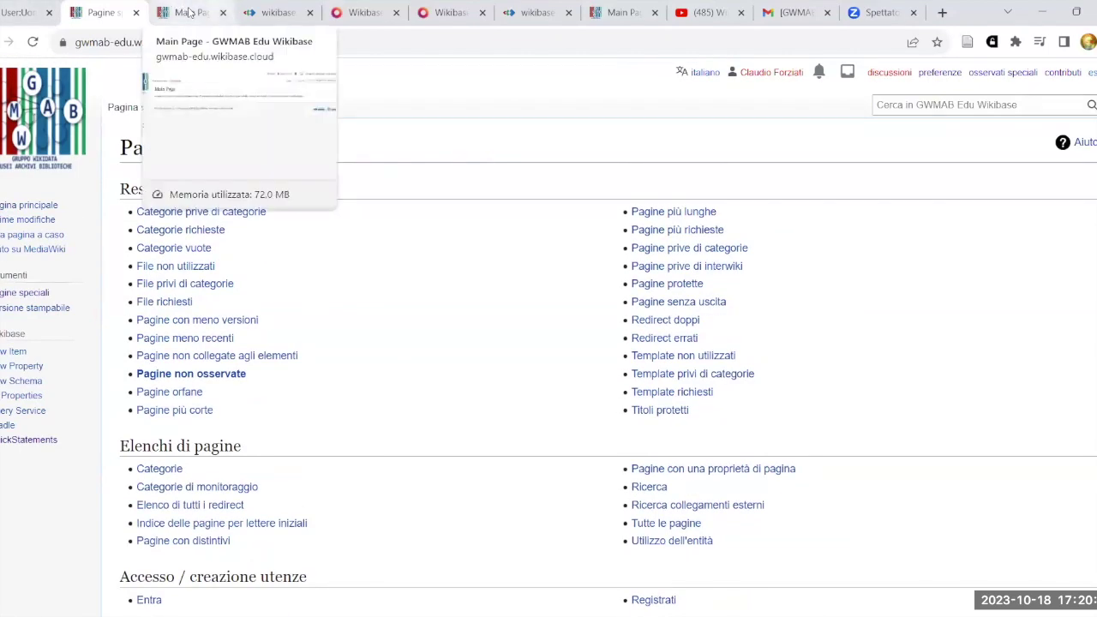
Turn on 'Accounts must be requested' for GWMAB Edu, save, and return to the guide.
{"action": "key", "text": "ctrl+4"}
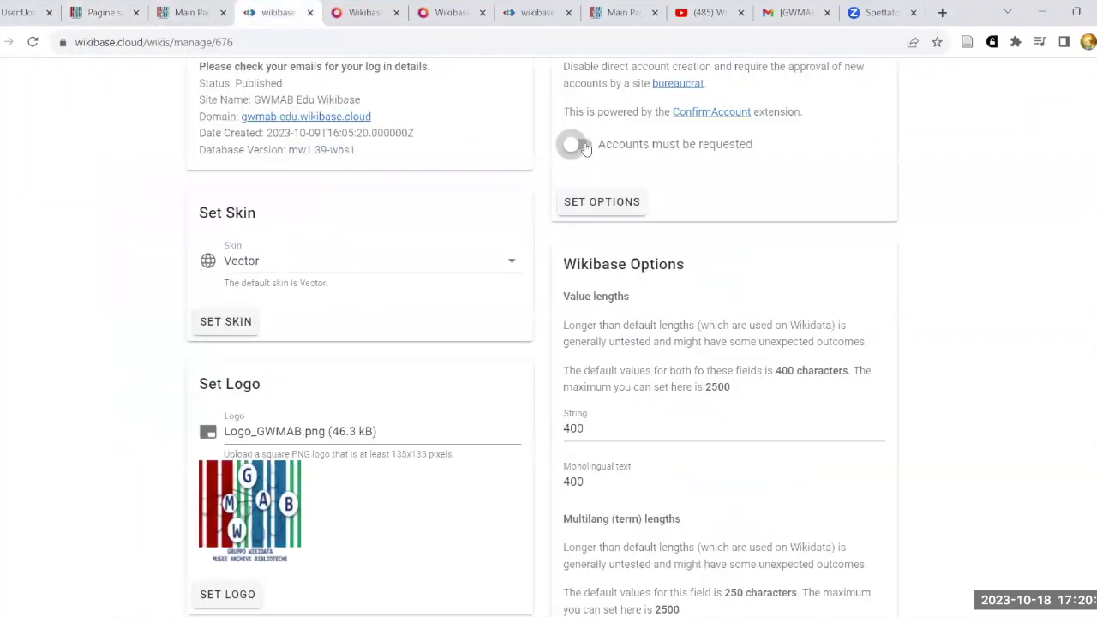
{"action": "left_click", "coordinate": [579, 145]}
{"action": "left_click", "coordinate": [582, 201]}
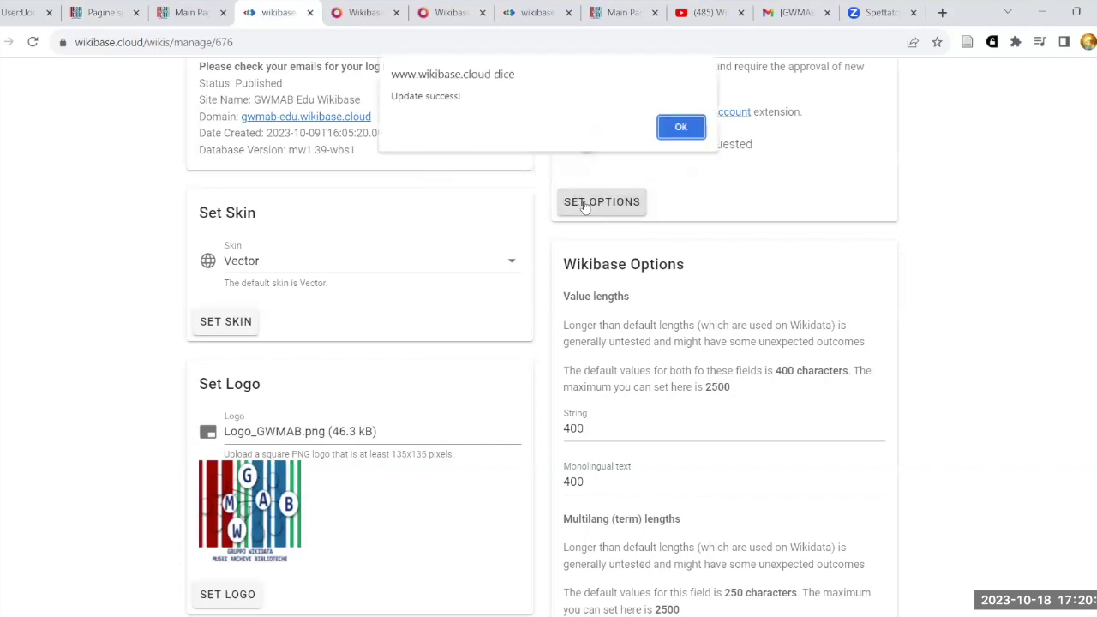
{"action": "left_click", "coordinate": [687, 125]}
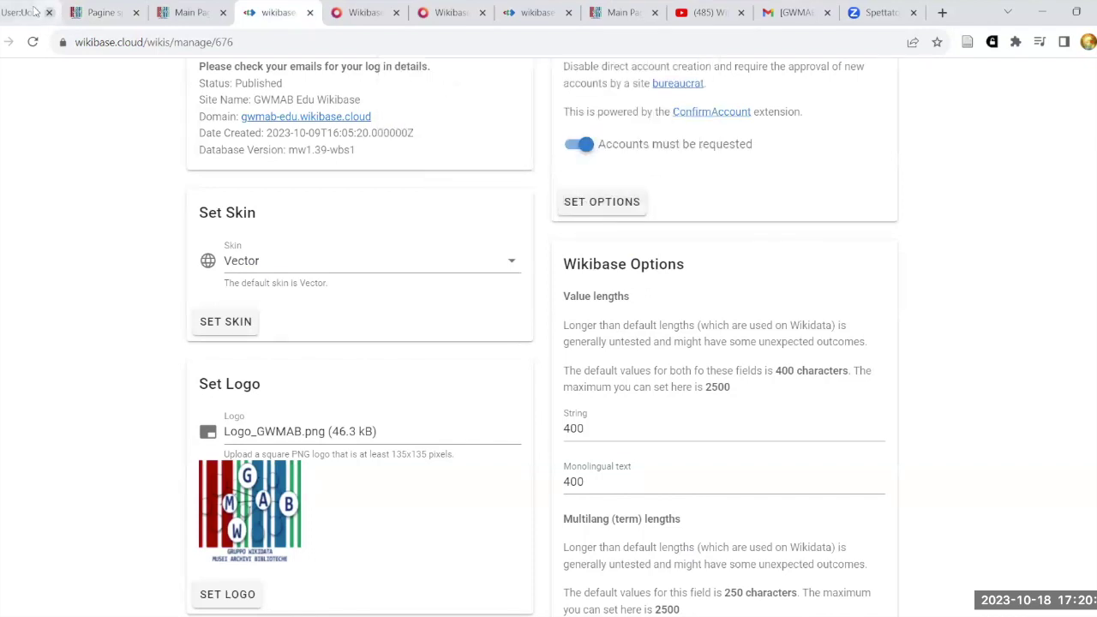
{"action": "key", "text": "ctrl+1"}
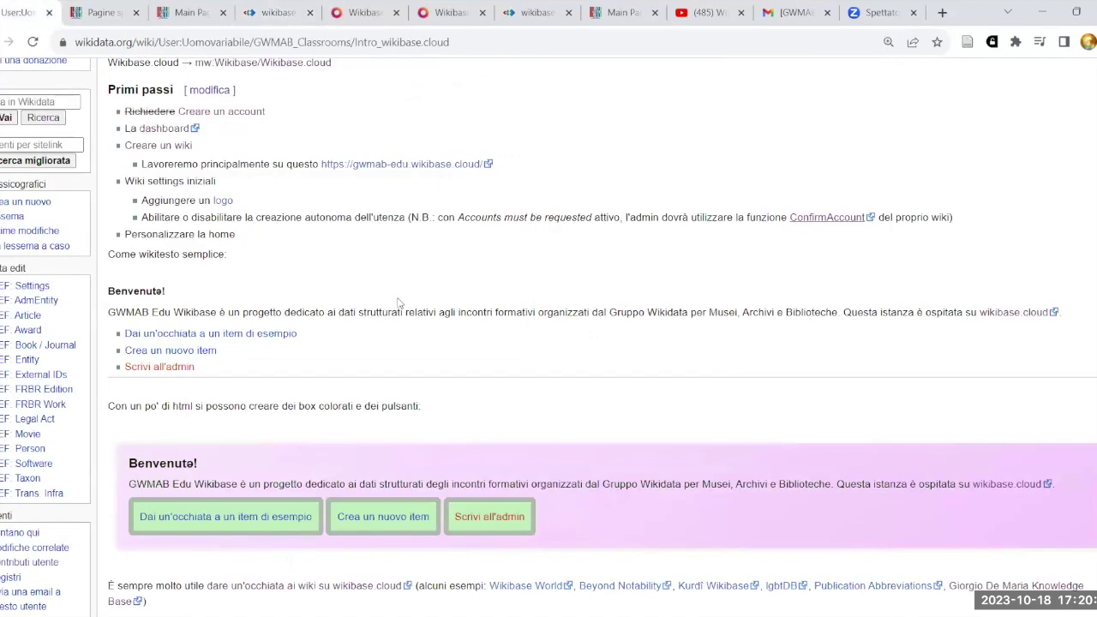
Open the ConfirmAccount page in a new tab and review the account confirmation request queue.
{"action": "right_click", "coordinate": [839, 230]}
{"action": "left_click", "coordinate": [839, 235]}
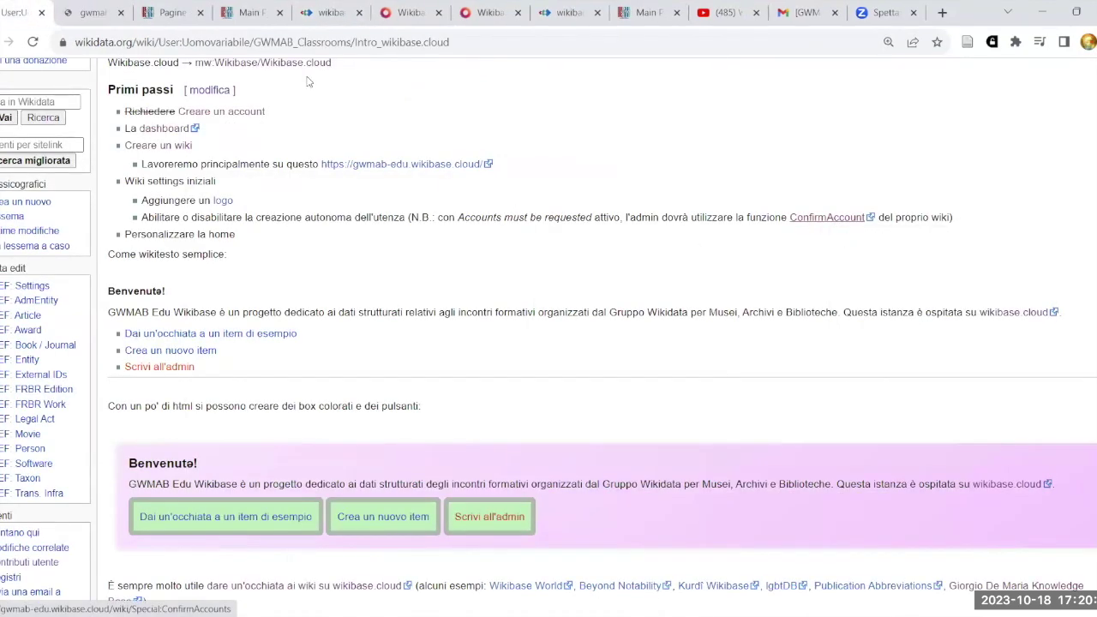
{"action": "left_click", "coordinate": [100, 18]}
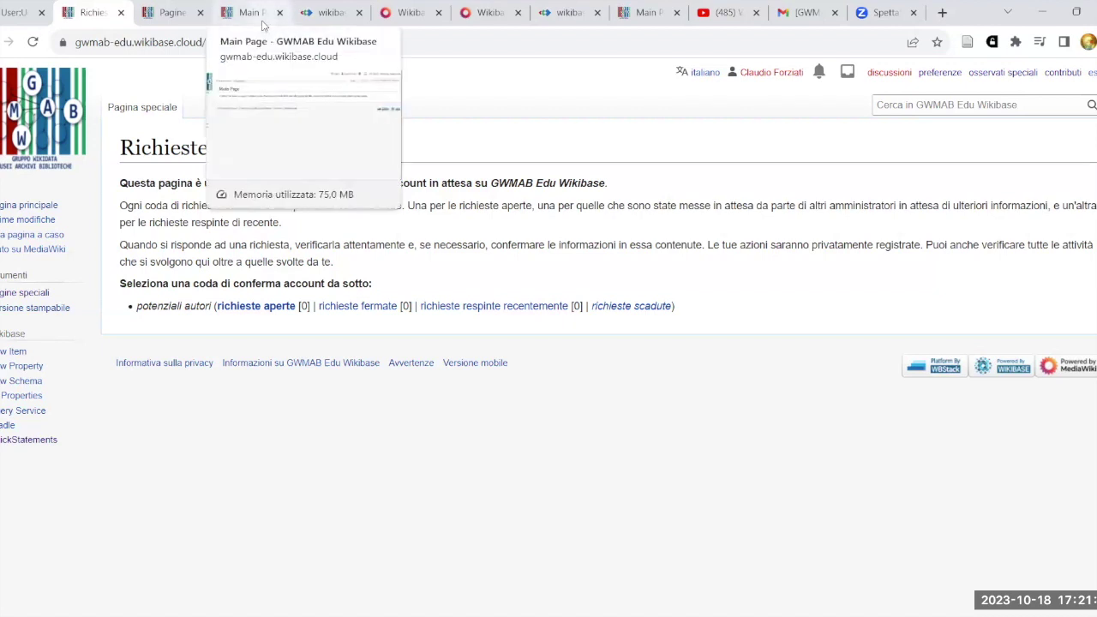
{"action": "left_click", "coordinate": [120, 12]}
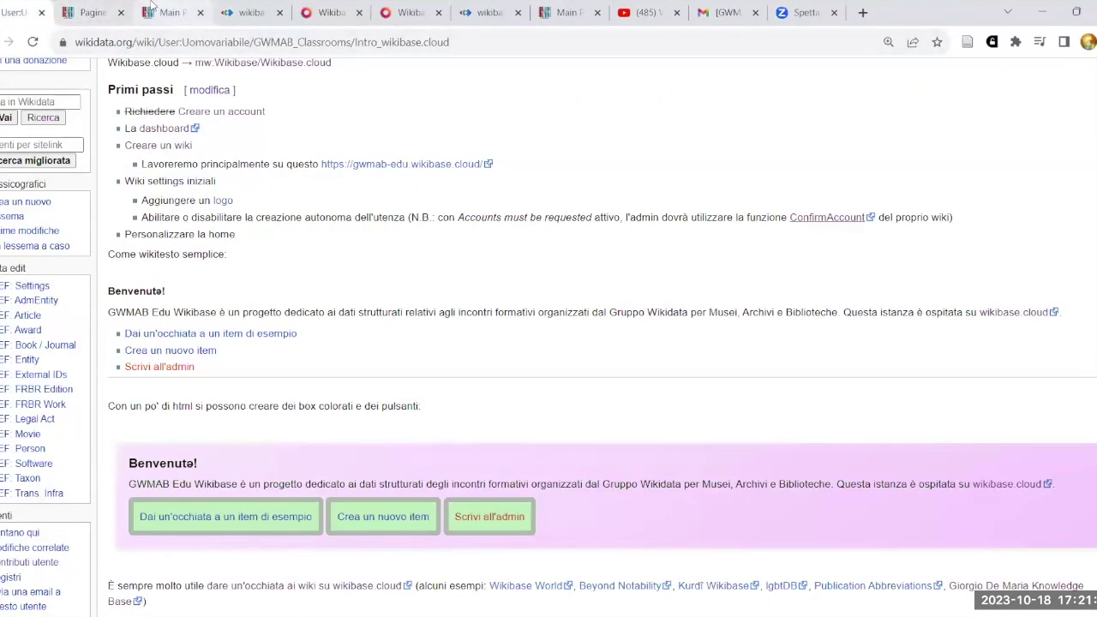
Turn off 'Accounts must be requested' in the GWMAB Edu wiki settings and save it.
{"action": "left_click", "coordinate": [113, 13]}
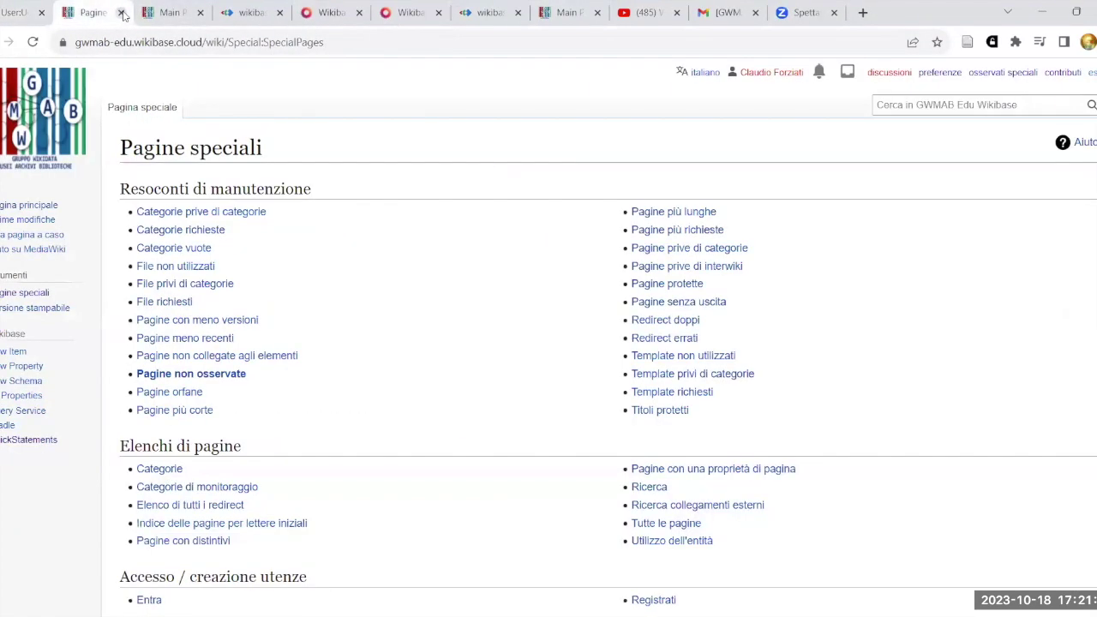
{"action": "left_click", "coordinate": [171, 14]}
{"action": "left_click", "coordinate": [249, 13]}
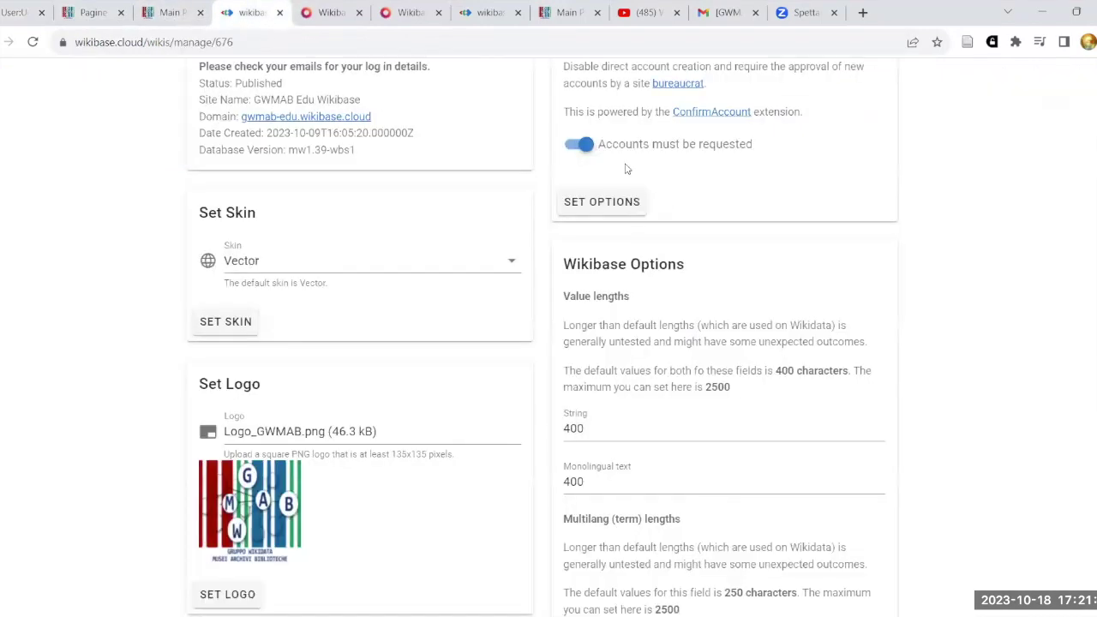
{"action": "left_click", "coordinate": [578, 145]}
{"action": "left_click", "coordinate": [593, 203]}
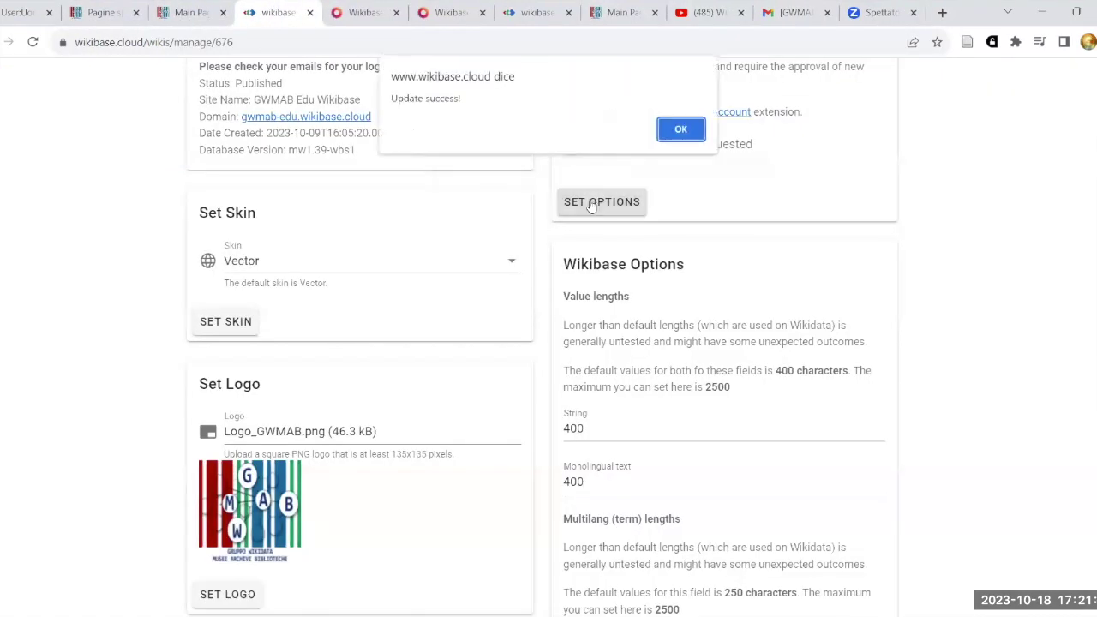
{"action": "left_click", "coordinate": [693, 132]}
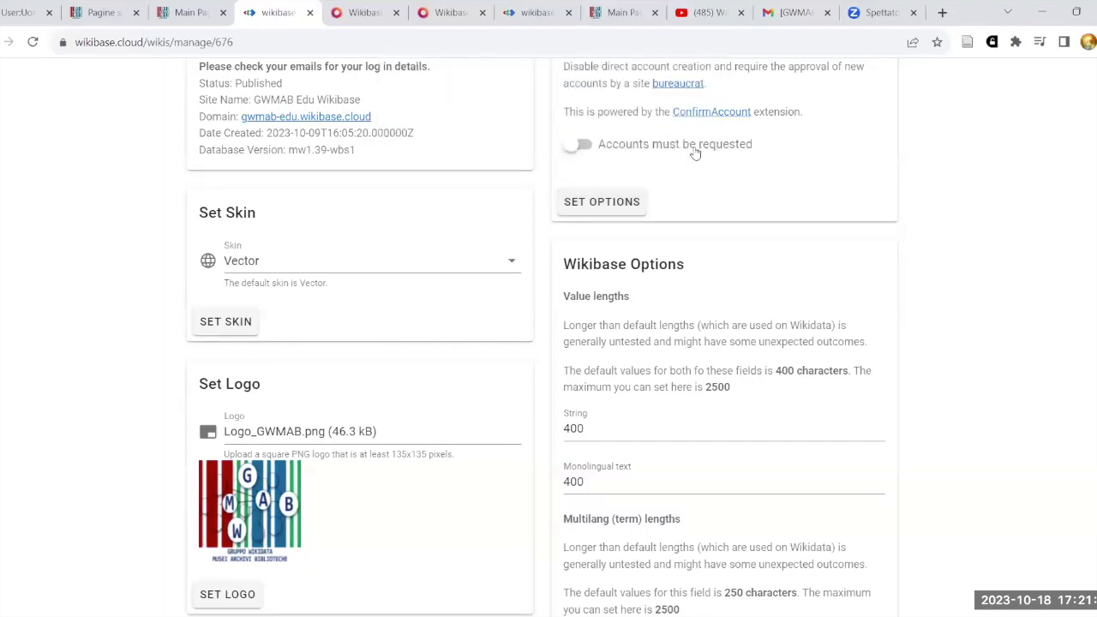
{"action": "left_click", "coordinate": [17, 14]}
Confirm the GWMAB Edu Main Page is still empty, then return to the top of the Wikidata guide.
{"action": "scroll", "coordinate": [549, 262], "scroll_direction": "down", "scroll_amount": 1}
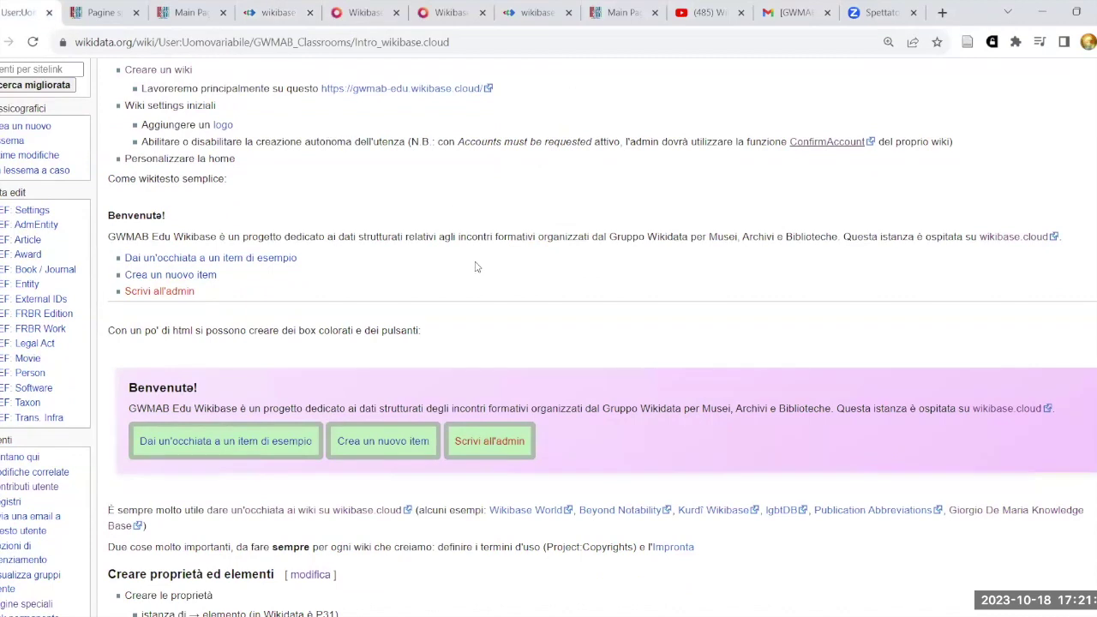
{"action": "scroll", "coordinate": [591, 236], "scroll_direction": "down", "scroll_amount": 1}
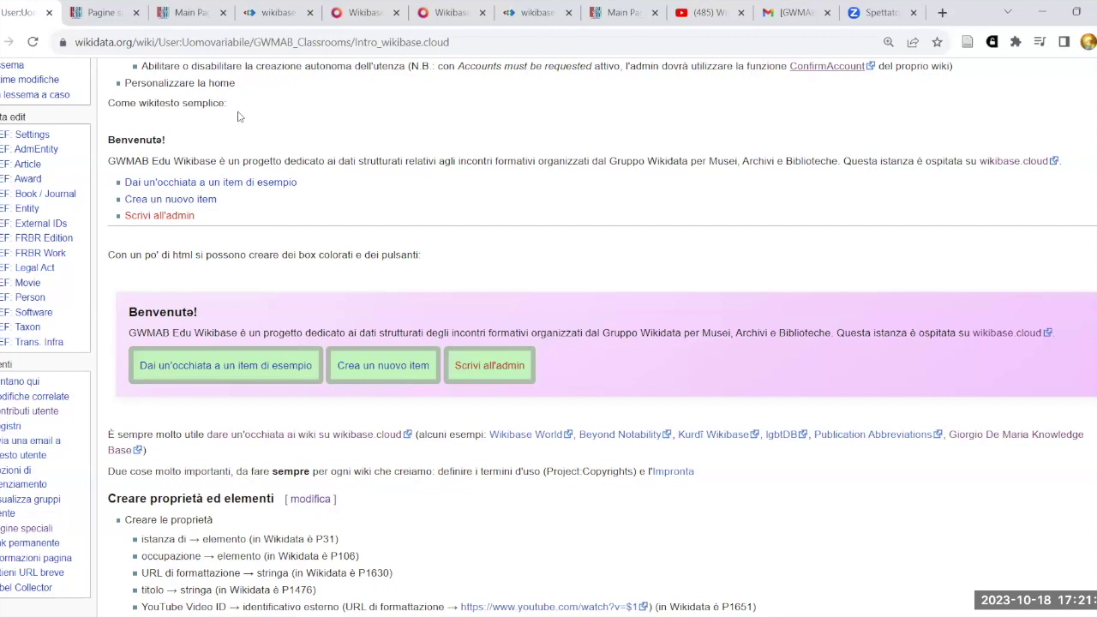
{"action": "left_click", "coordinate": [190, 13]}
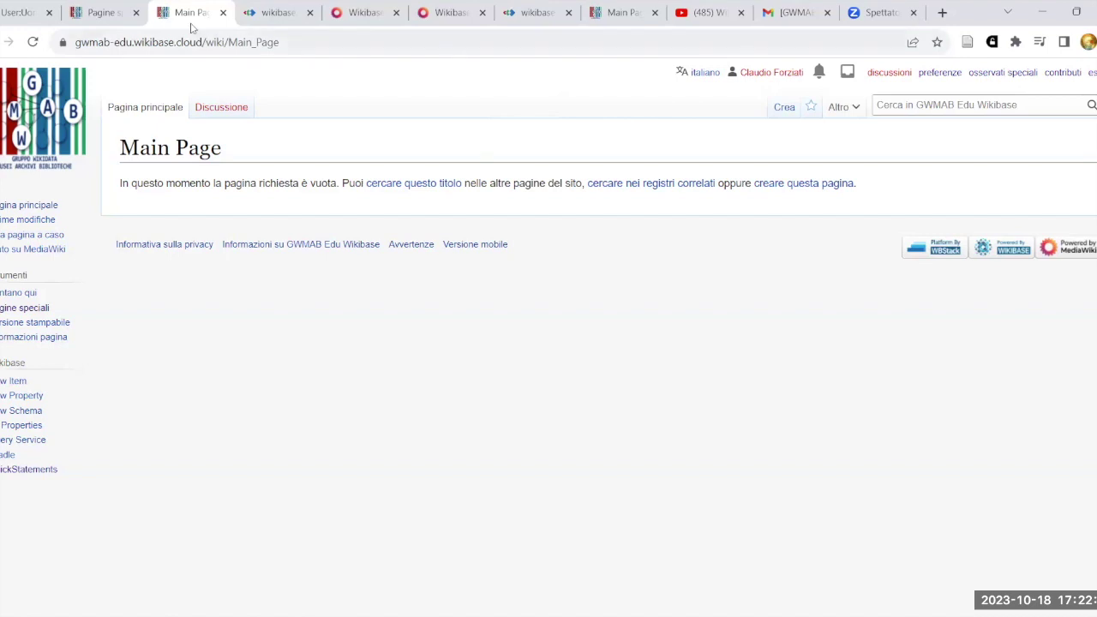
{"action": "left_click", "coordinate": [25, 15]}
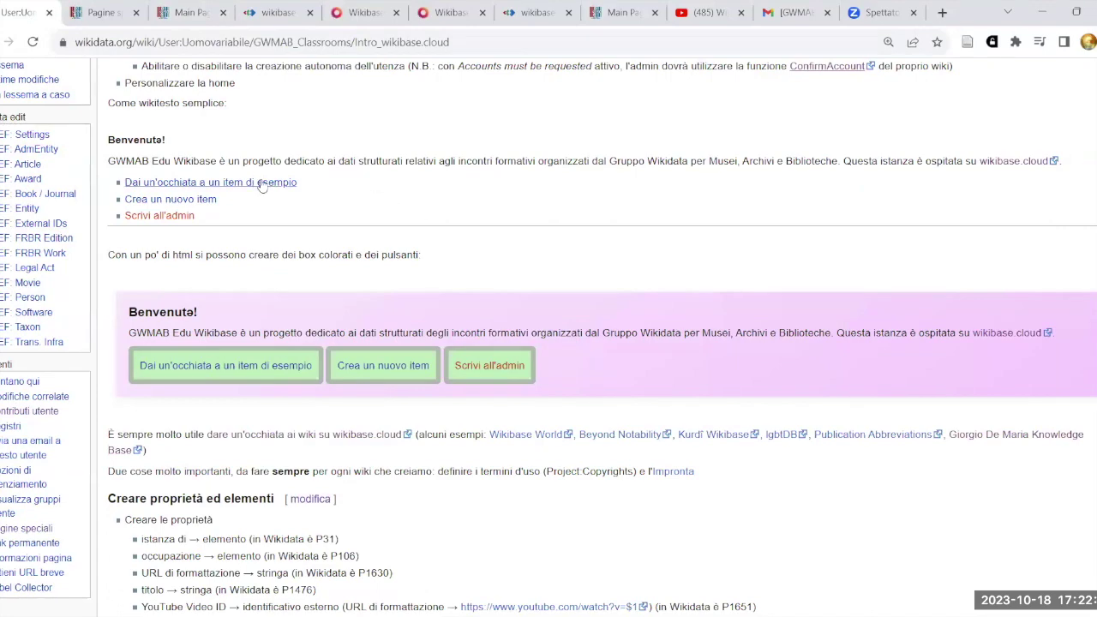
{"action": "scroll", "coordinate": [416, 192], "scroll_direction": "up", "scroll_amount": 1}
{"action": "scroll", "coordinate": [919, 396], "scroll_direction": "up", "scroll_amount": 2}
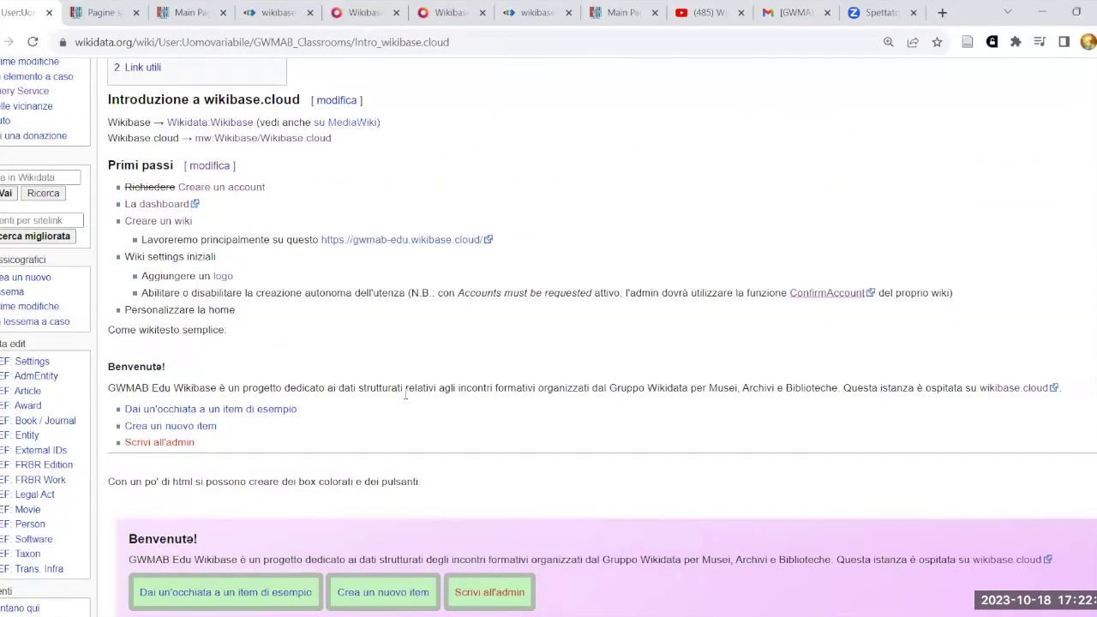
{"action": "scroll", "coordinate": [447, 399], "scroll_direction": "up", "scroll_amount": 1}
{"action": "scroll", "coordinate": [447, 399], "scroll_direction": "down", "scroll_amount": 1}
{"action": "scroll", "coordinate": [518, 217], "scroll_direction": "up", "scroll_amount": 1}
{"action": "scroll", "coordinate": [517, 247], "scroll_direction": "down", "scroll_amount": 3}
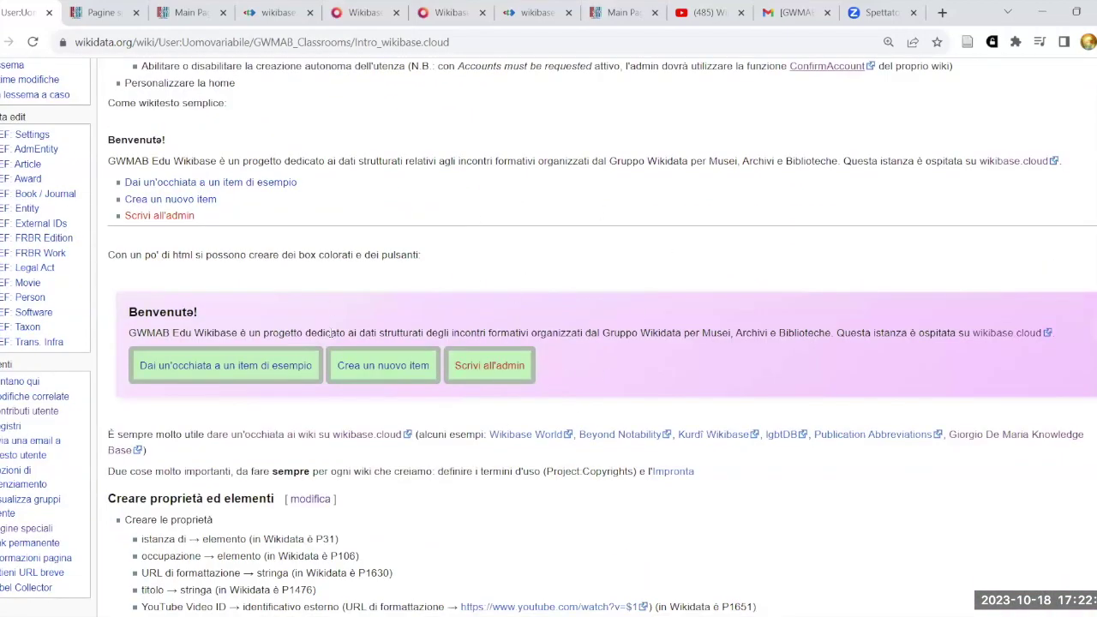
{"action": "scroll", "coordinate": [790, 337], "scroll_direction": "up", "scroll_amount": 6}
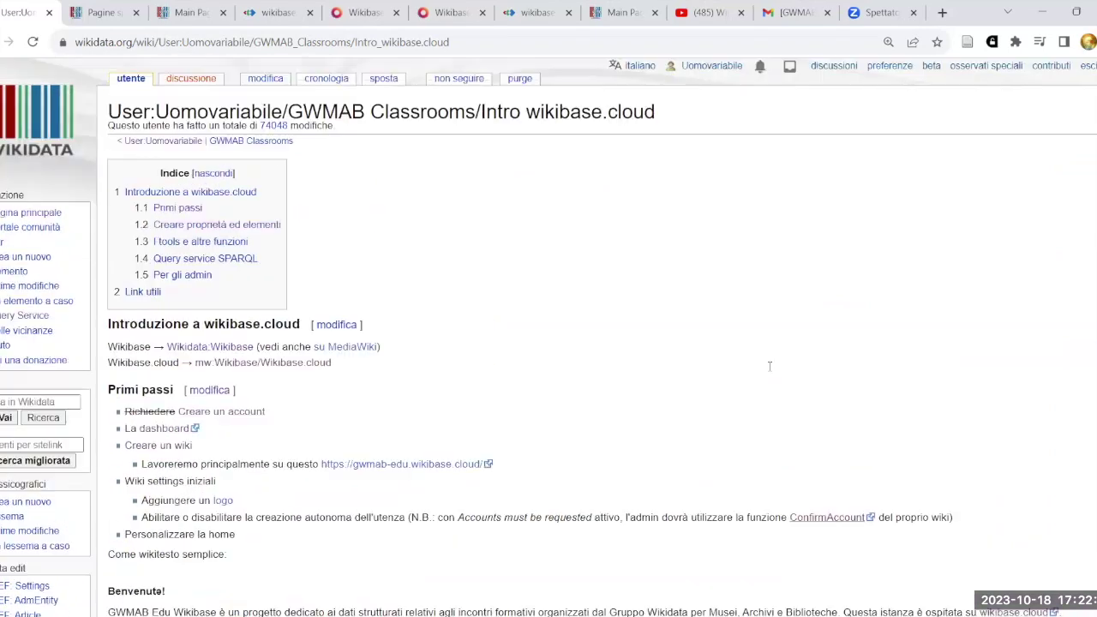
Copy the plain '''Benvenuta!''' welcome wikitext, through the Scrivi all'admin link, from the intro page source.
{"action": "left_click", "coordinate": [266, 83]}
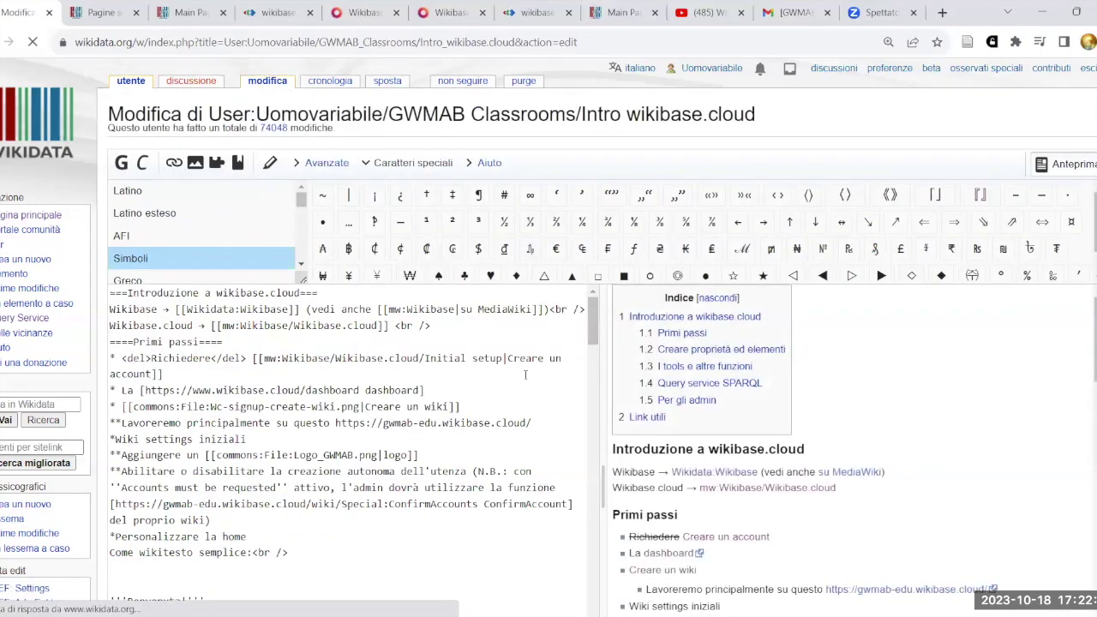
{"action": "scroll", "coordinate": [514, 375], "scroll_direction": "down", "scroll_amount": 5}
{"action": "scroll", "coordinate": [384, 386], "scroll_direction": "up", "scroll_amount": 1}
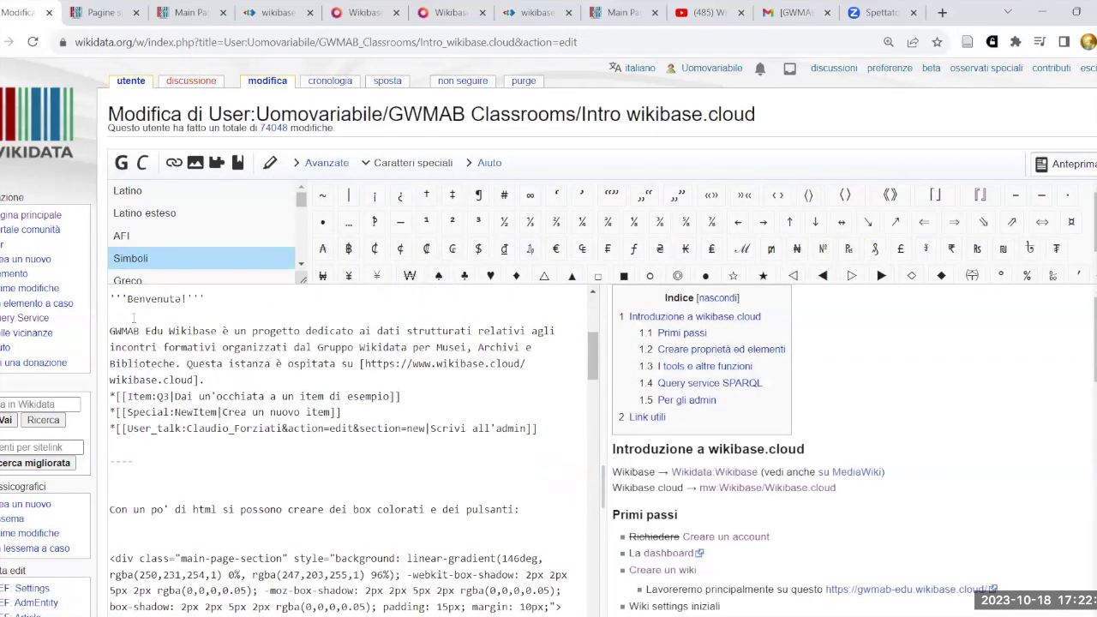
{"action": "scroll", "coordinate": [140, 309], "scroll_direction": "up", "scroll_amount": 1}
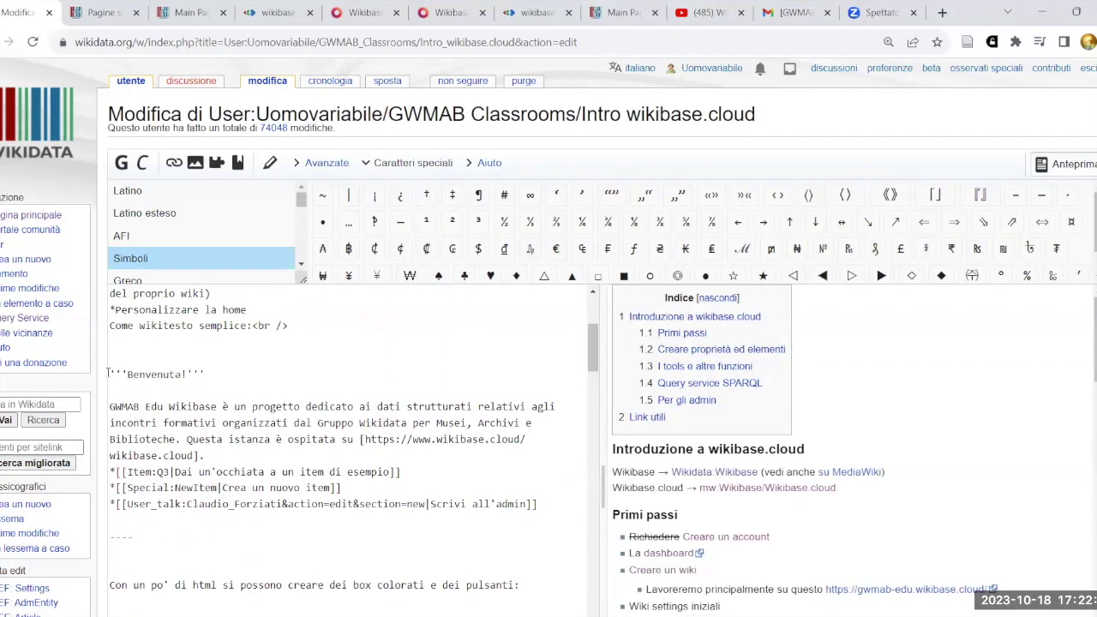
{"action": "left_click_drag", "start_coordinate": [109, 373], "coordinate": [539, 508]}
{"action": "key", "text": "ctrl+c"}
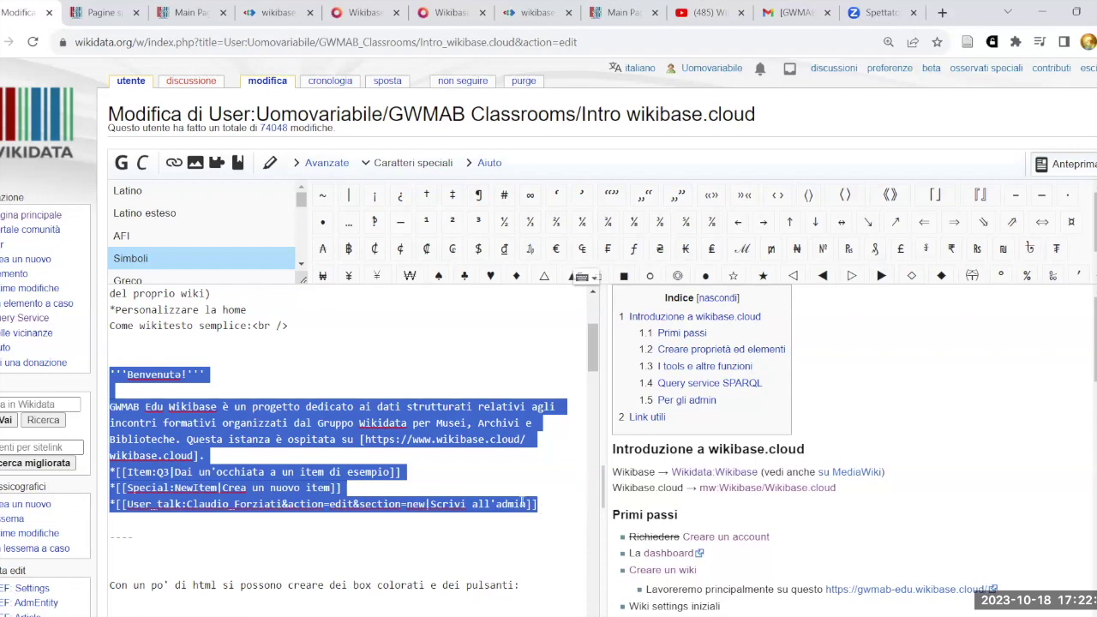
{"action": "left_click", "coordinate": [194, 10]}
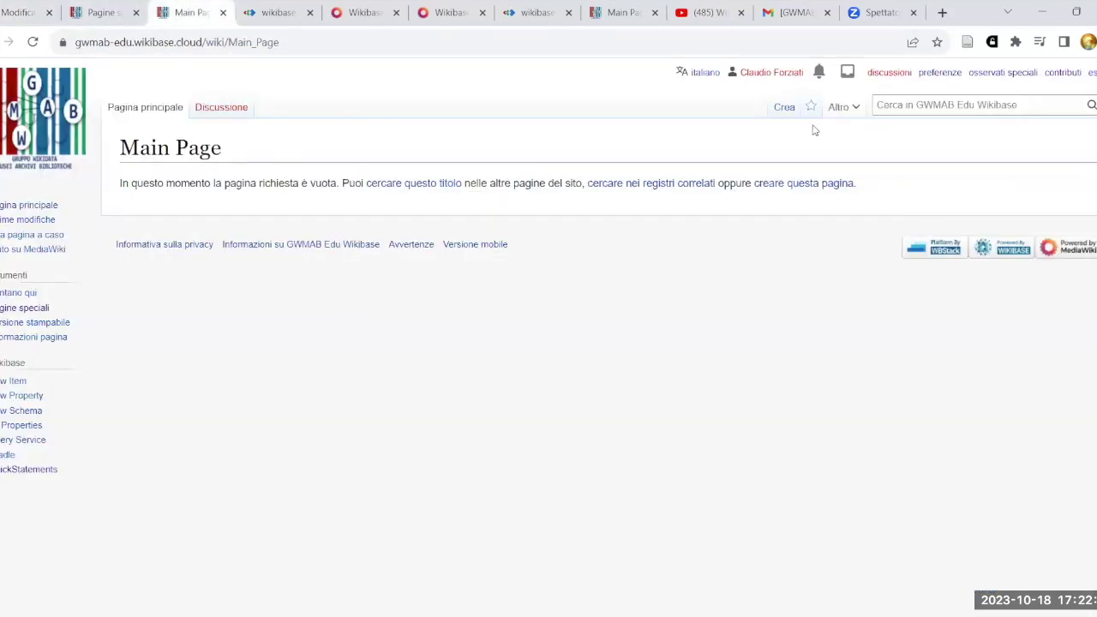
Create the Main Page with the pasted welcome text and its three links, previewing it unsaved.
{"action": "left_click", "coordinate": [781, 110]}
{"action": "left_click", "coordinate": [152, 266]}
{"action": "key", "text": "ctrl+v"}
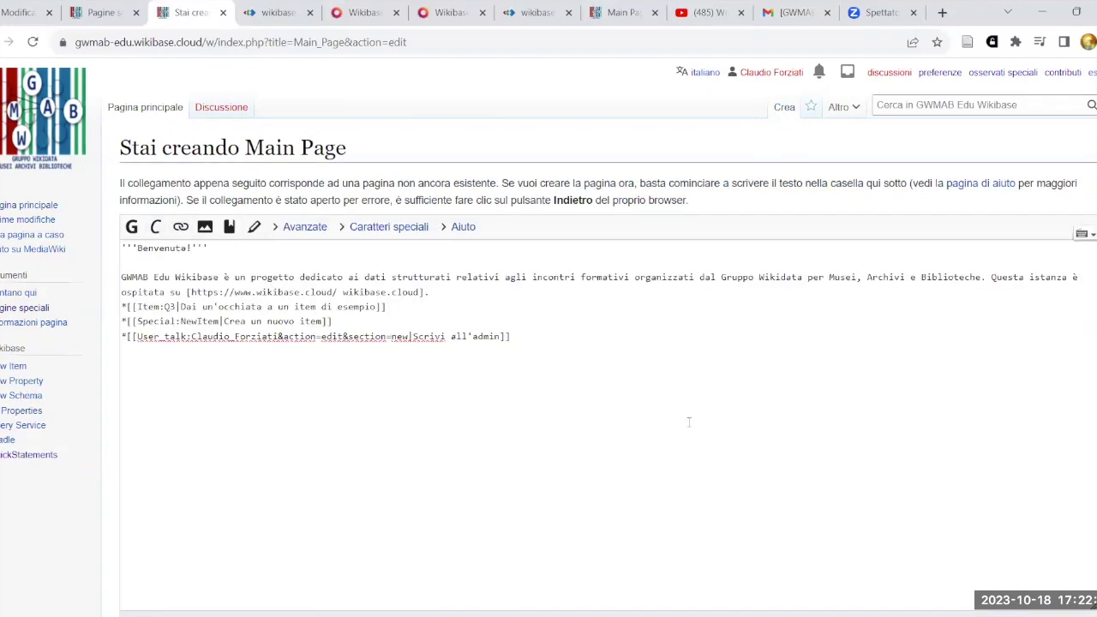
{"action": "scroll", "coordinate": [688, 422], "scroll_direction": "down", "scroll_amount": 3}
{"action": "left_click", "coordinate": [283, 501]}
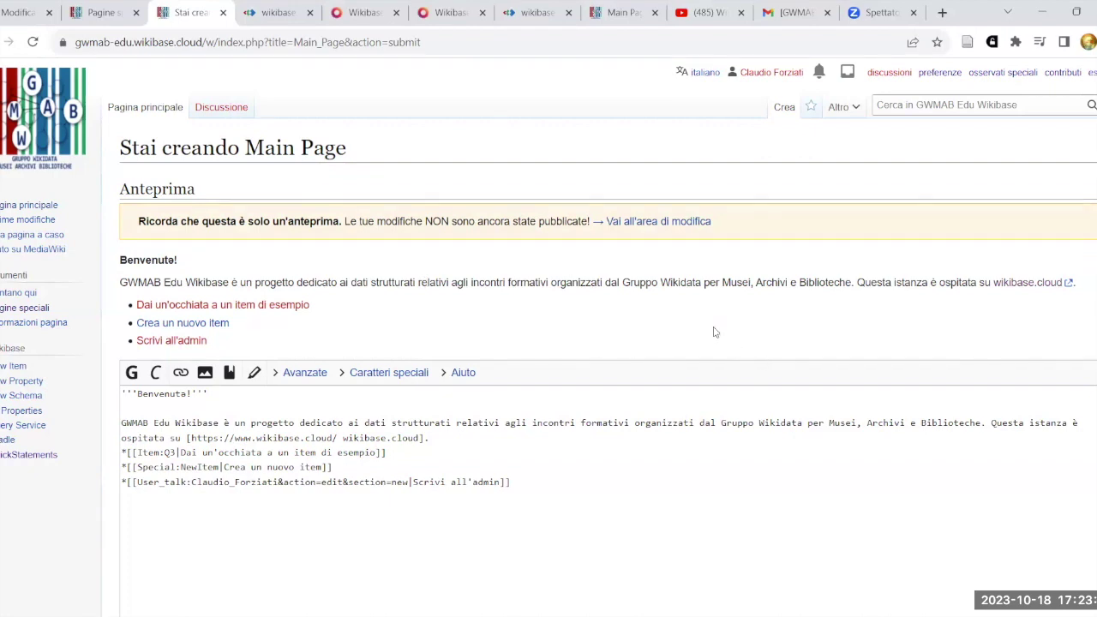
{"action": "scroll", "coordinate": [711, 330], "scroll_direction": "down", "scroll_amount": 1}
{"action": "scroll", "coordinate": [638, 347], "scroll_direction": "up", "scroll_amount": 1}
{"action": "scroll", "coordinate": [730, 315], "scroll_direction": "down", "scroll_amount": 3}
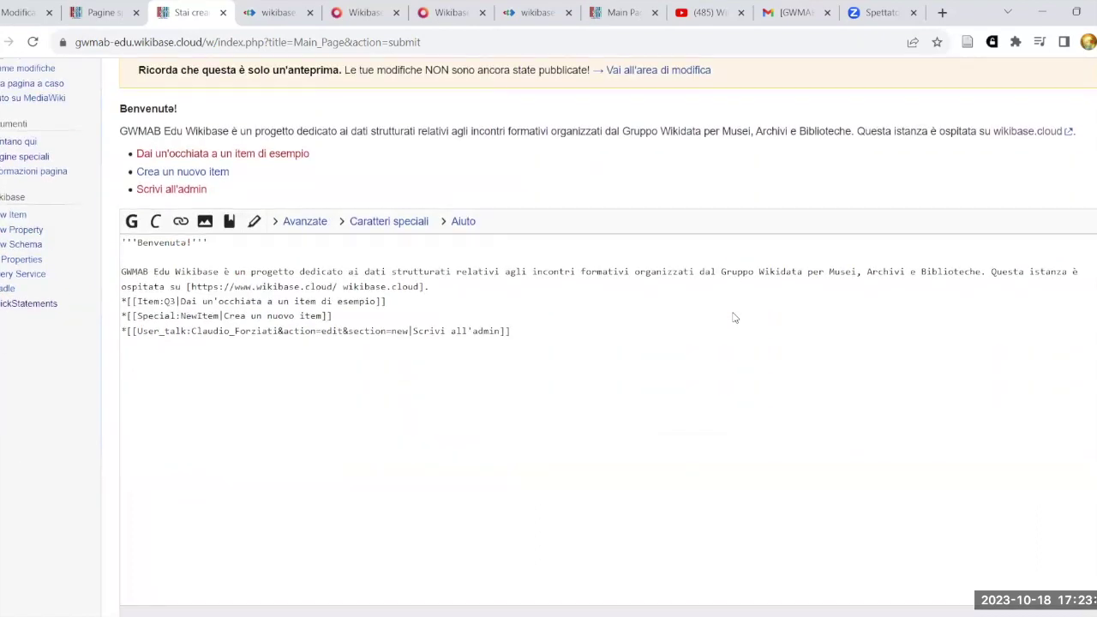
{"action": "scroll", "coordinate": [730, 315], "scroll_direction": "up", "scroll_amount": 3}
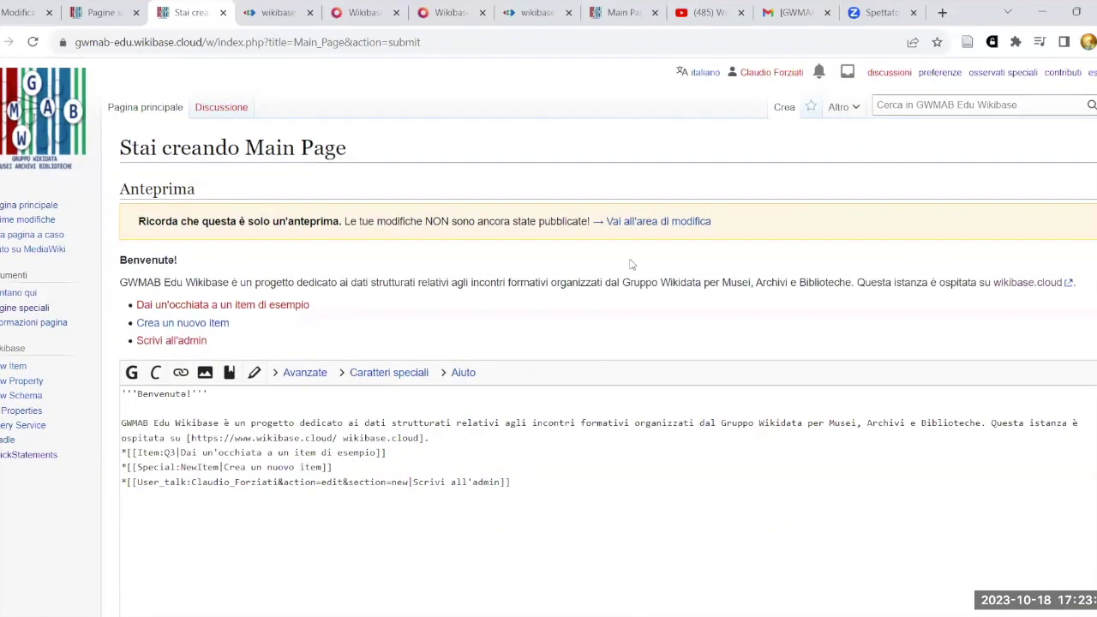
{"action": "left_click", "coordinate": [25, 12]}
{"action": "scroll", "coordinate": [414, 329], "scroll_direction": "down", "scroll_amount": 2}
Select the div-wrapped styled welcome box markup, including its buttons, and return to the Main Page draft.
{"action": "scroll", "coordinate": [414, 329], "scroll_direction": "down", "scroll_amount": 5}
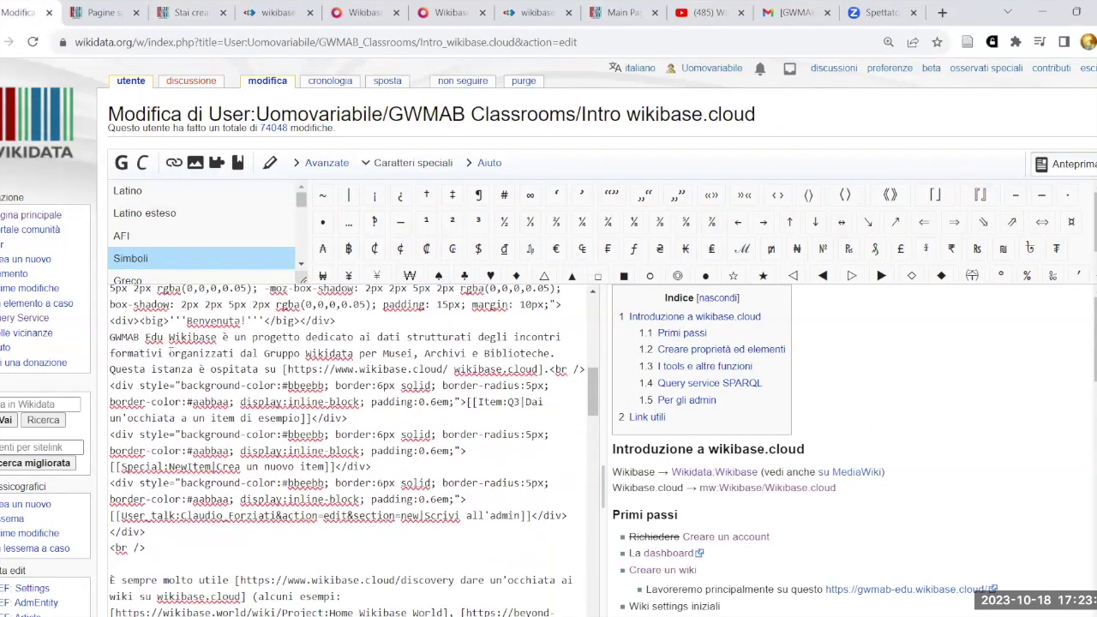
{"action": "scroll", "coordinate": [161, 339], "scroll_direction": "up", "scroll_amount": 2}
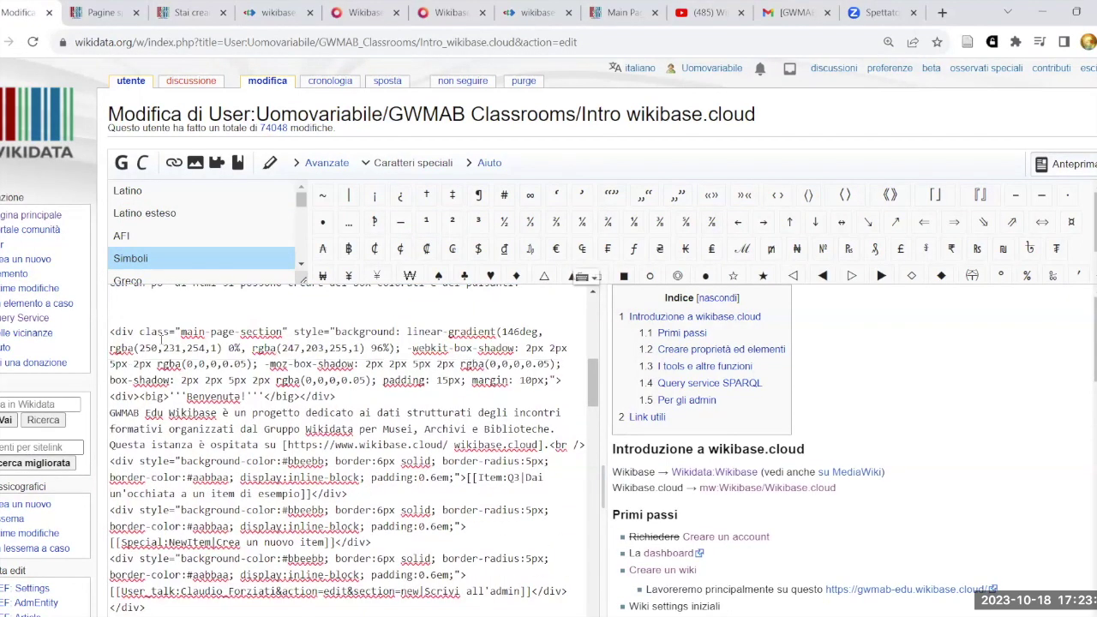
{"action": "key", "text": "shift+Down"}
{"action": "key", "text": "shift+Down"}
{"action": "key", "text": "shift+Down"}
{"action": "key", "text": "shift+Down"}
{"action": "key", "text": "shift+Down"}
{"action": "key", "text": "shift+Down"}
{"action": "key", "text": "shift+Down"}
{"action": "key", "text": "shift+Down"}
{"action": "key", "text": "shift+Down"}
{"action": "key", "text": "ctrl+c"}
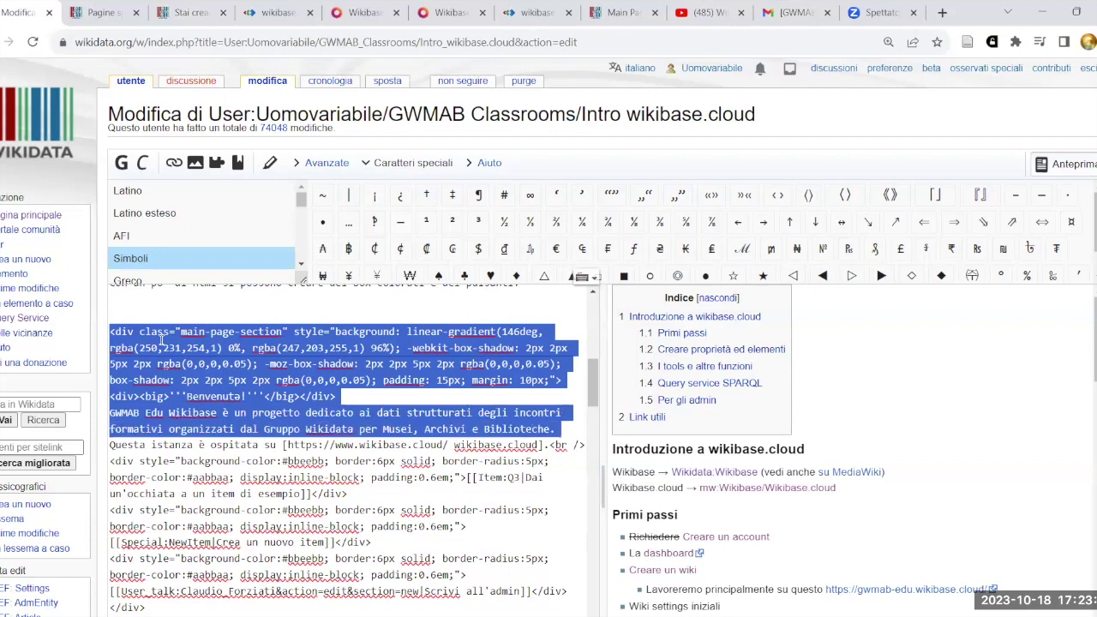
{"action": "key", "text": "shift+Down"}
{"action": "key", "text": "shift+Down"}
{"action": "key", "text": "shift+Down"}
{"action": "key", "text": "shift+Down"}
{"action": "key", "text": "shift+Down"}
{"action": "key", "text": "shift+Down"}
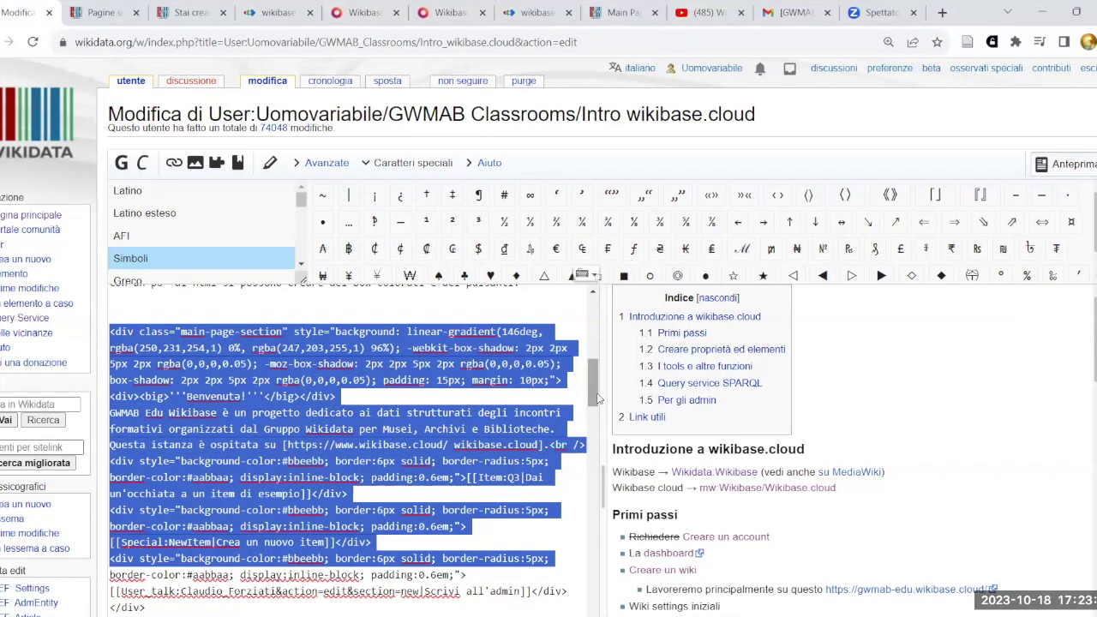
{"action": "scroll", "coordinate": [598, 397], "scroll_direction": "down", "scroll_amount": 2}
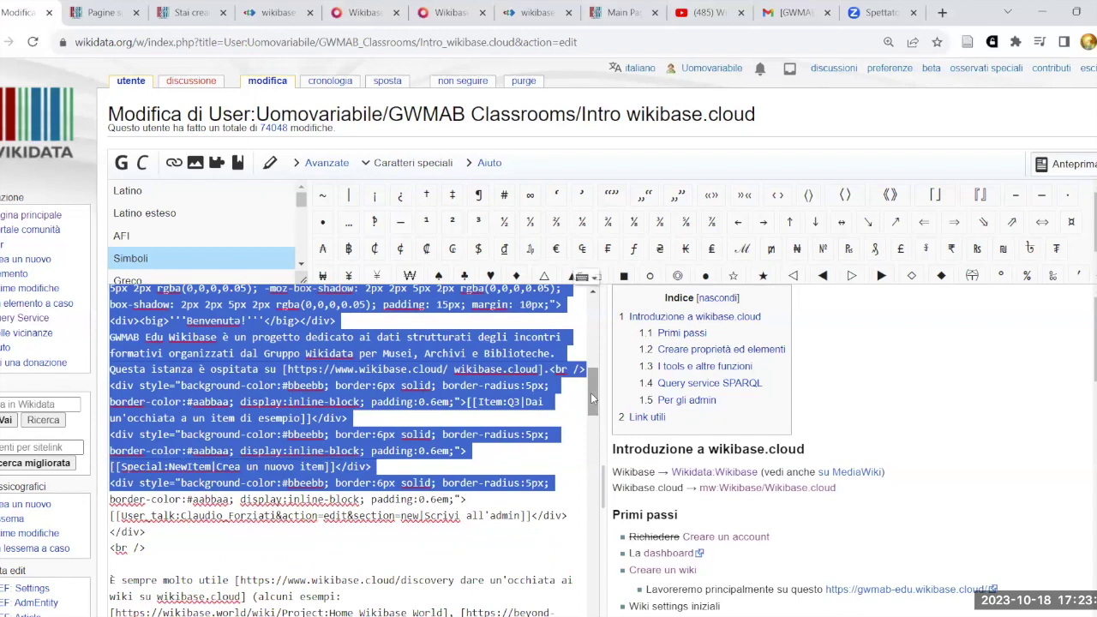
{"action": "key", "text": "shift+Down"}
{"action": "key", "text": "shift+Down"}
{"action": "key", "text": "shift+Down"}
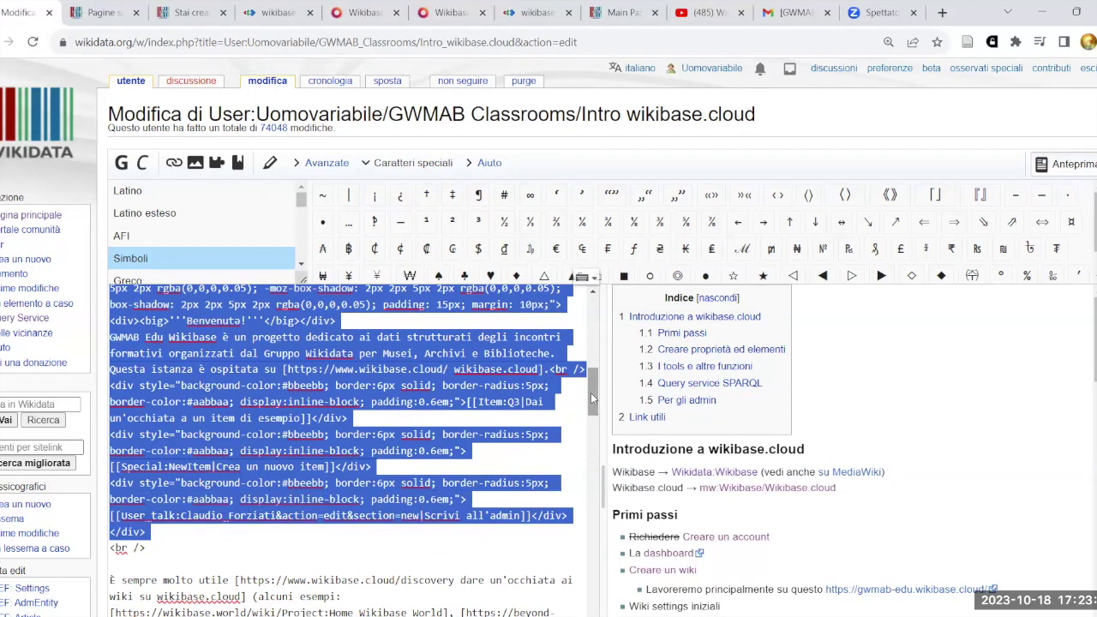
{"action": "scroll", "coordinate": [514, 428], "scroll_direction": "up", "scroll_amount": 4}
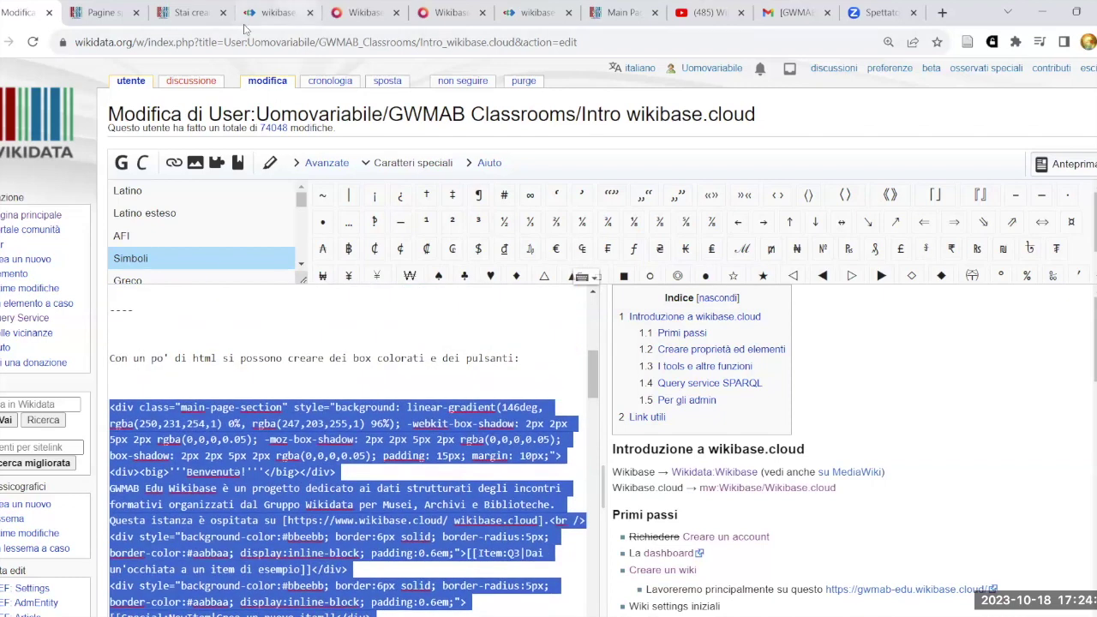
{"action": "key", "text": "ctrl+3"}
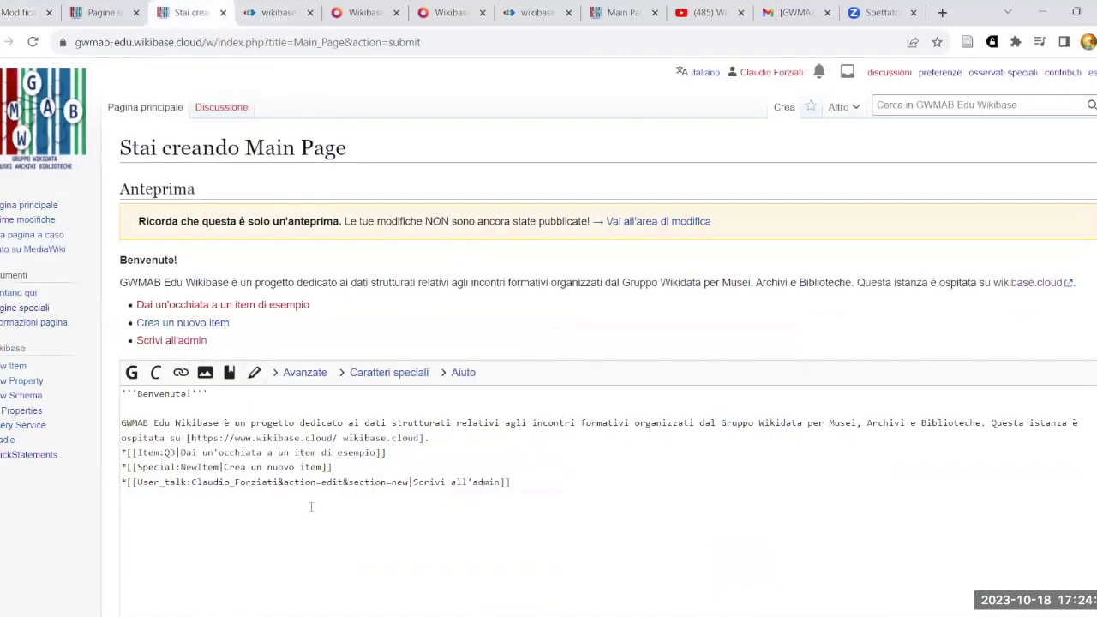
Replace the draft text with the styled welcome box markup, preview it, and save the Main Page.
{"action": "left_click_drag", "start_coordinate": [124, 393], "coordinate": [454, 505]}
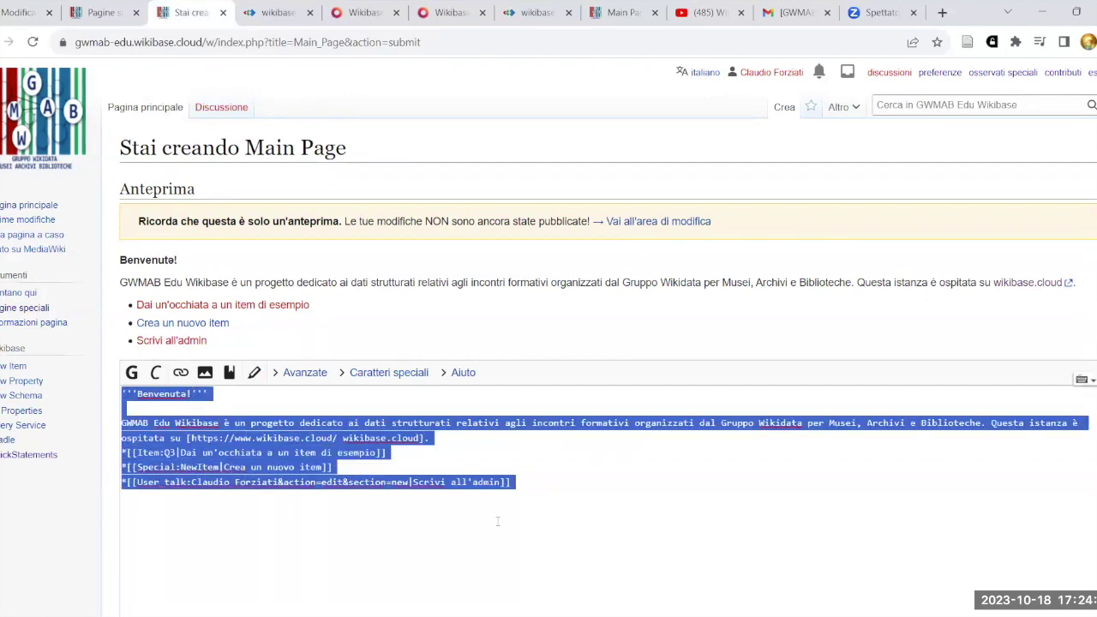
{"action": "key", "text": "ctrl+v"}
{"action": "scroll", "coordinate": [728, 557], "scroll_direction": "down", "scroll_amount": 5}
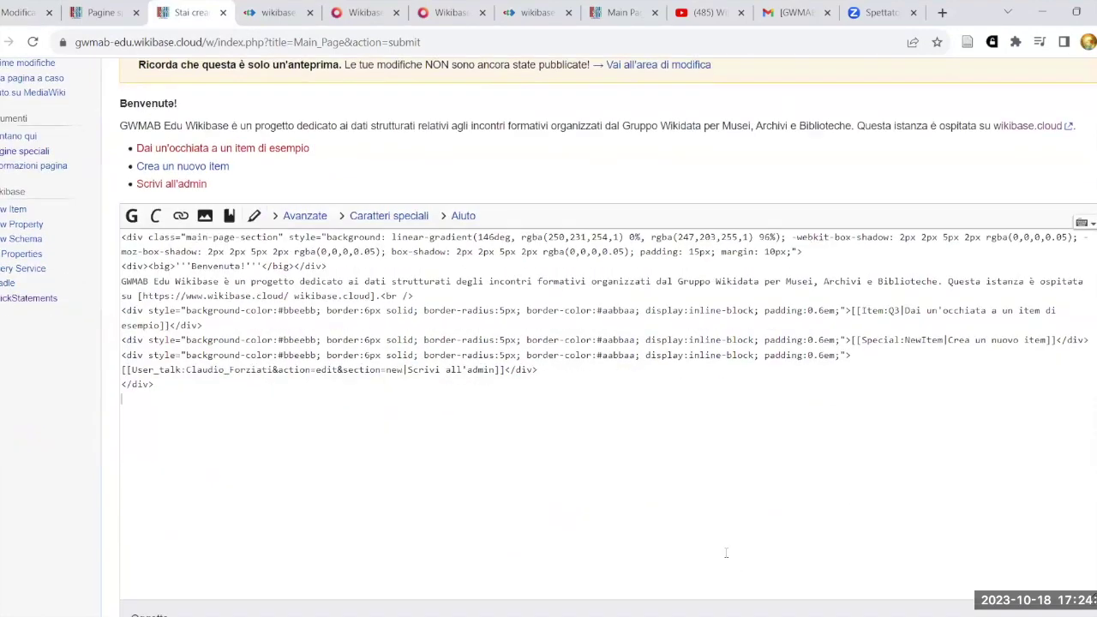
{"action": "left_click", "coordinate": [315, 486]}
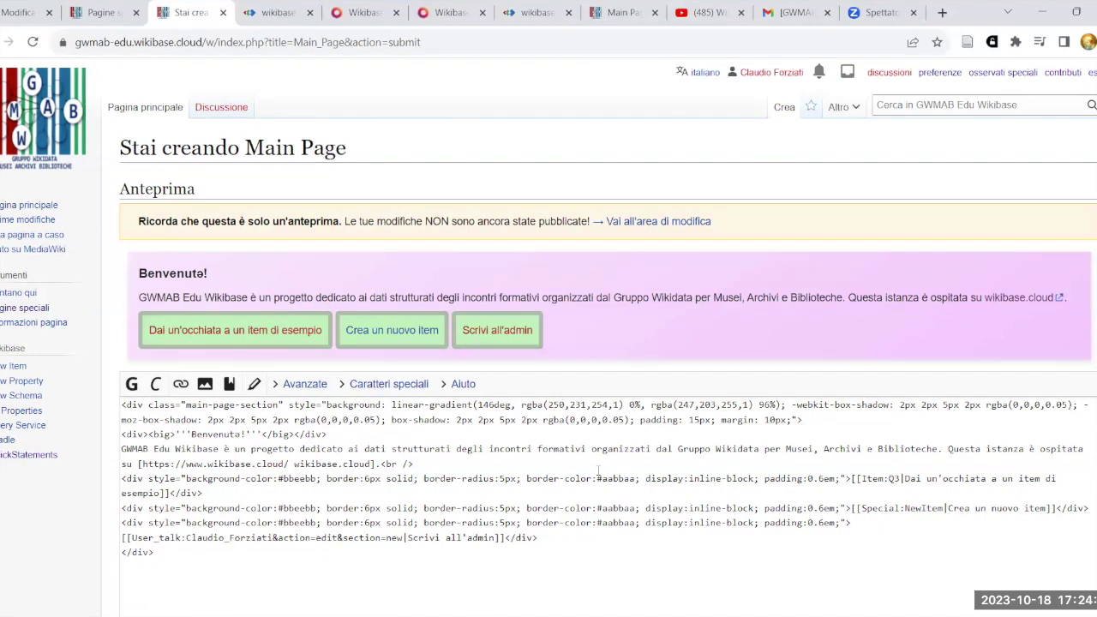
{"action": "scroll", "coordinate": [618, 459], "scroll_direction": "down", "scroll_amount": 5}
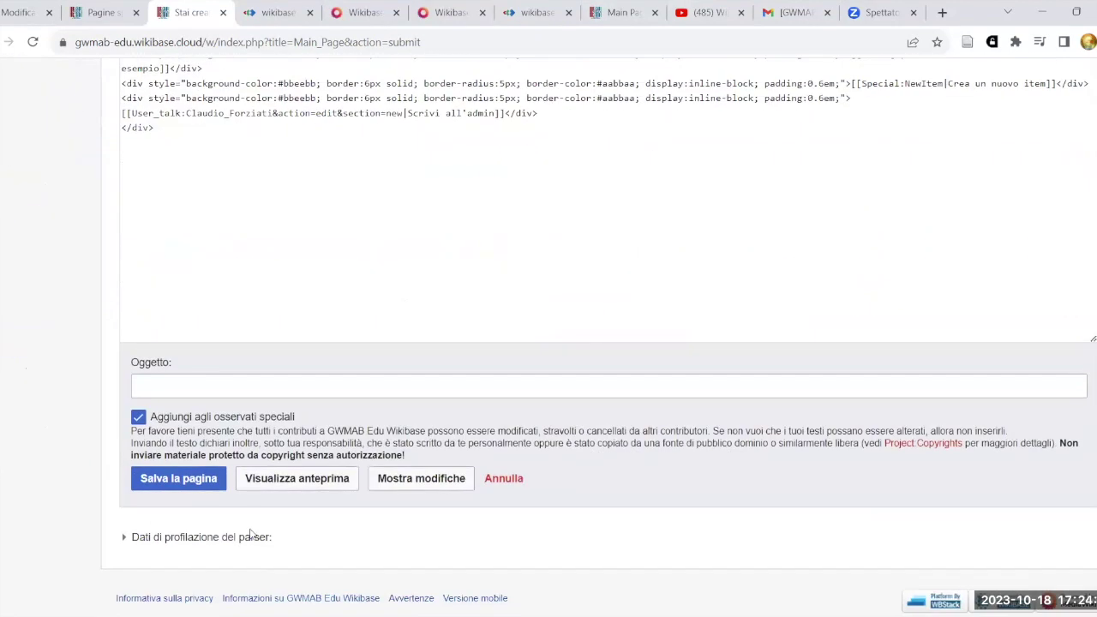
{"action": "left_click", "coordinate": [177, 487]}
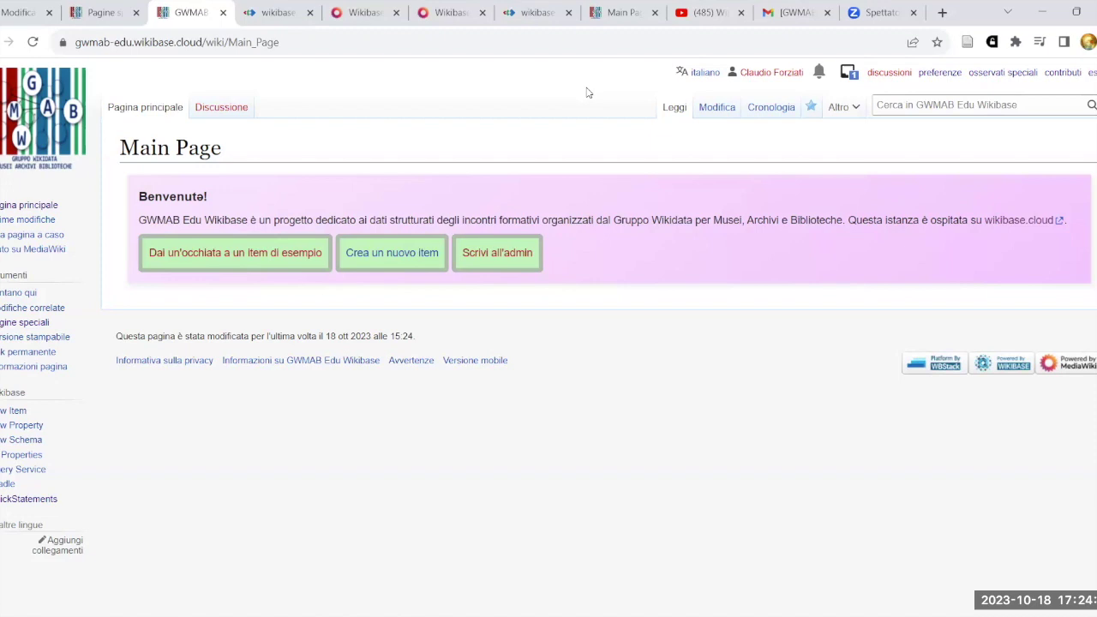
Check the first-edit notification, then switch the Wikidata intro page from its editor to reading view.
{"action": "left_click", "coordinate": [848, 75]}
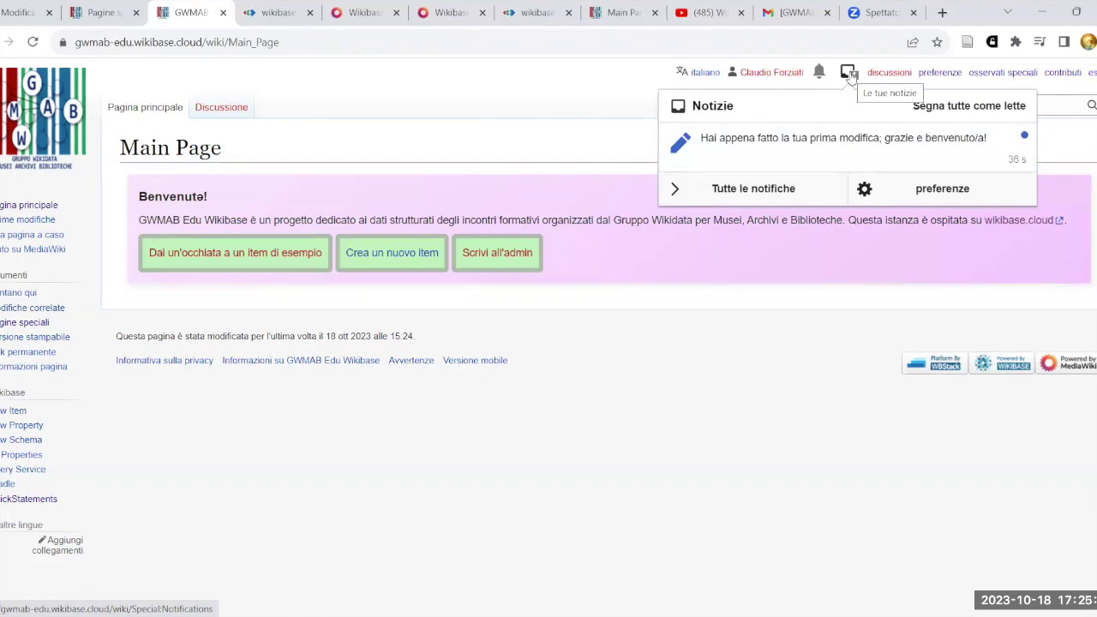
{"action": "left_click", "coordinate": [848, 74]}
{"action": "left_click", "coordinate": [26, 12]}
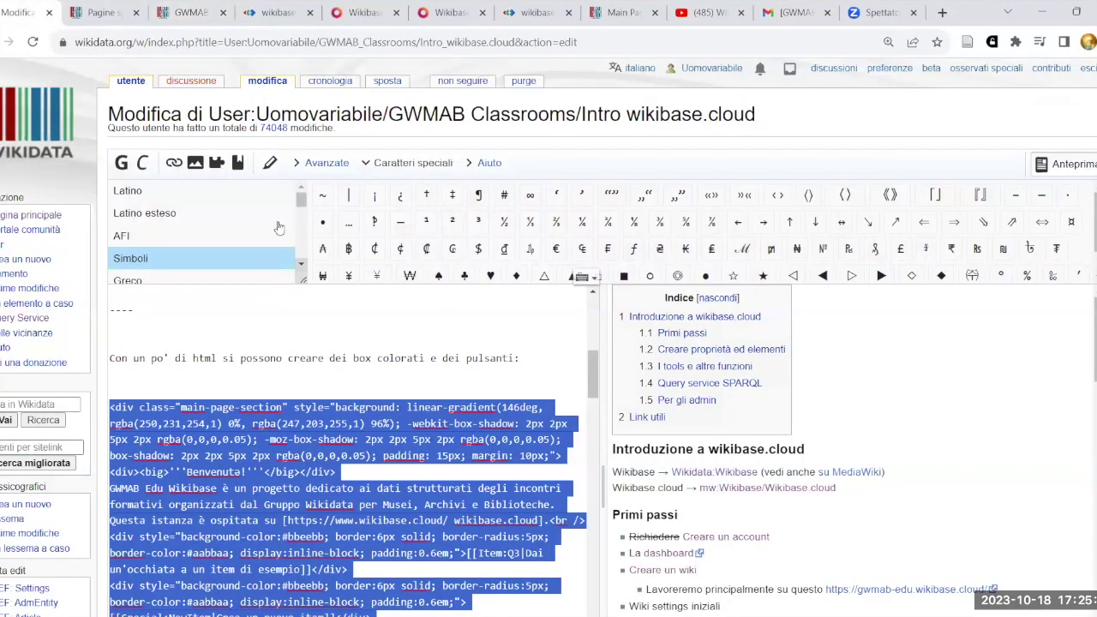
{"action": "left_click", "coordinate": [162, 19]}
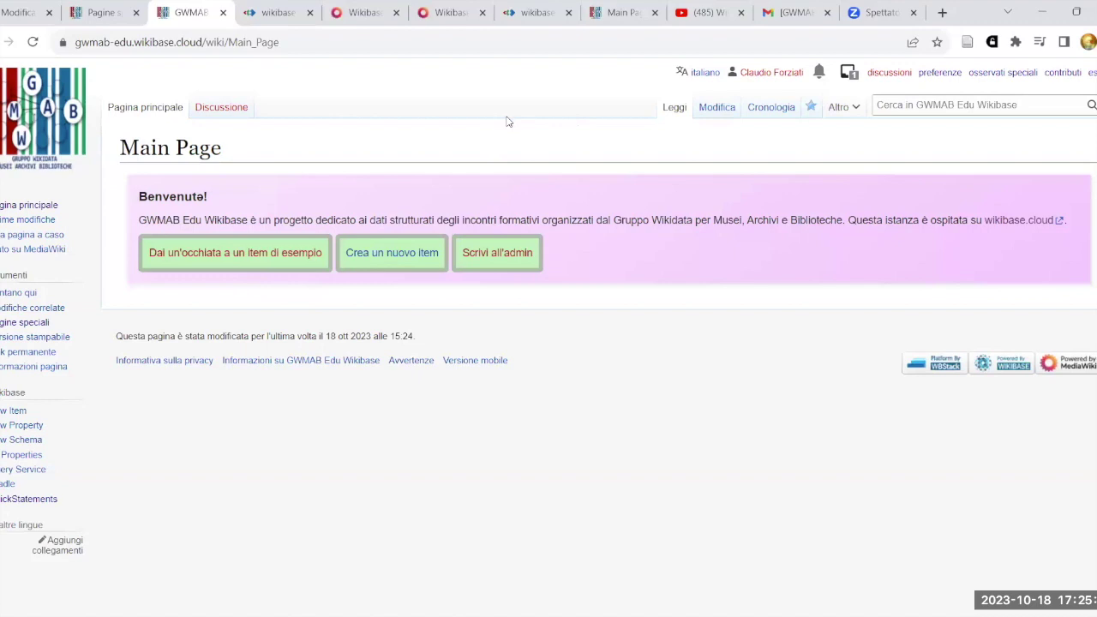
{"action": "left_click", "coordinate": [27, 17]}
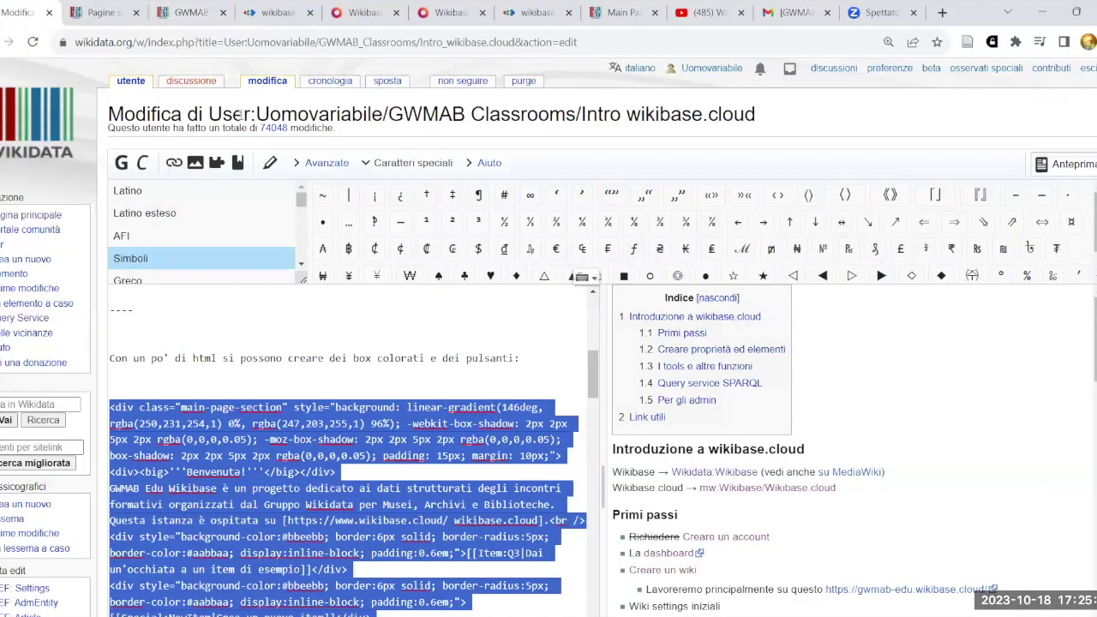
{"action": "left_click", "coordinate": [133, 86]}
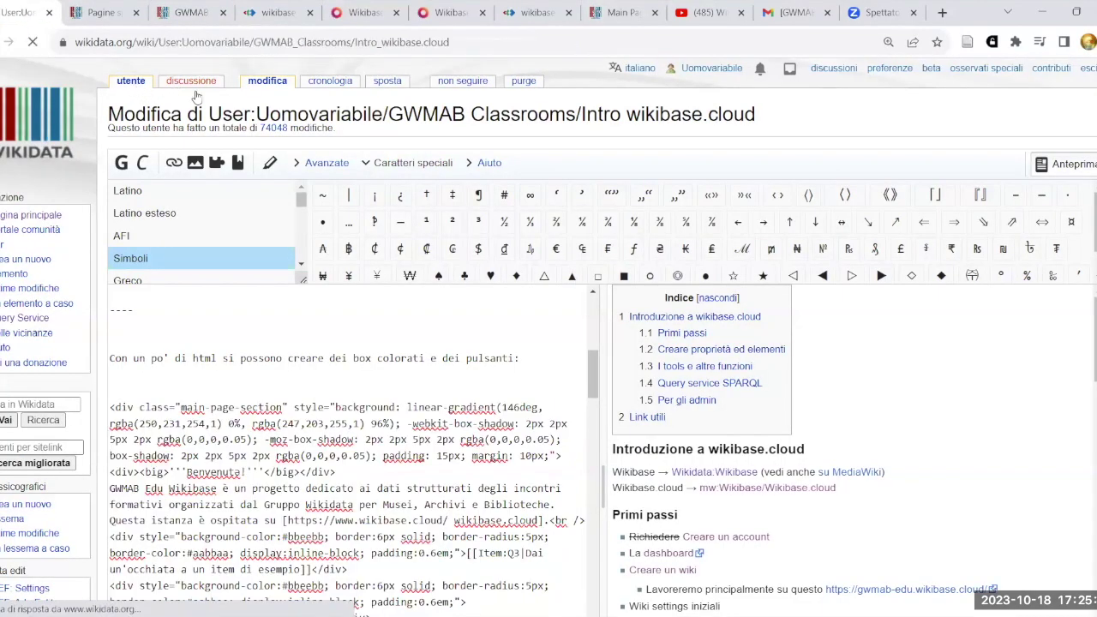
Look over the rendered pink welcome box, then bring up the GWMAB Edu wiki settings.
{"action": "scroll", "coordinate": [566, 236], "scroll_direction": "down", "scroll_amount": 5}
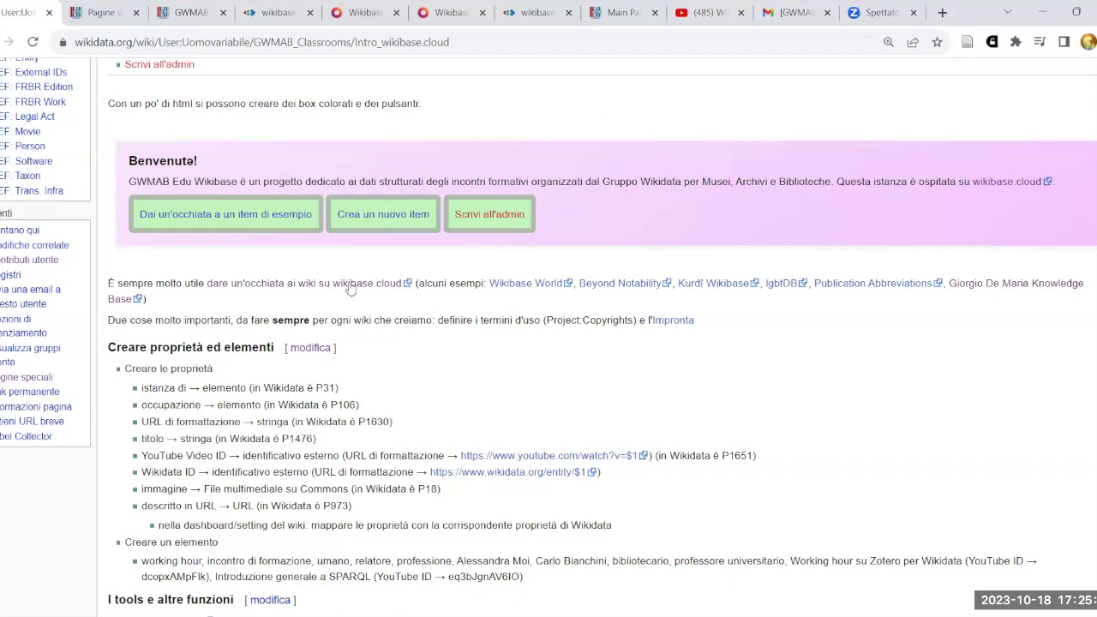
{"action": "left_click", "coordinate": [279, 12]}
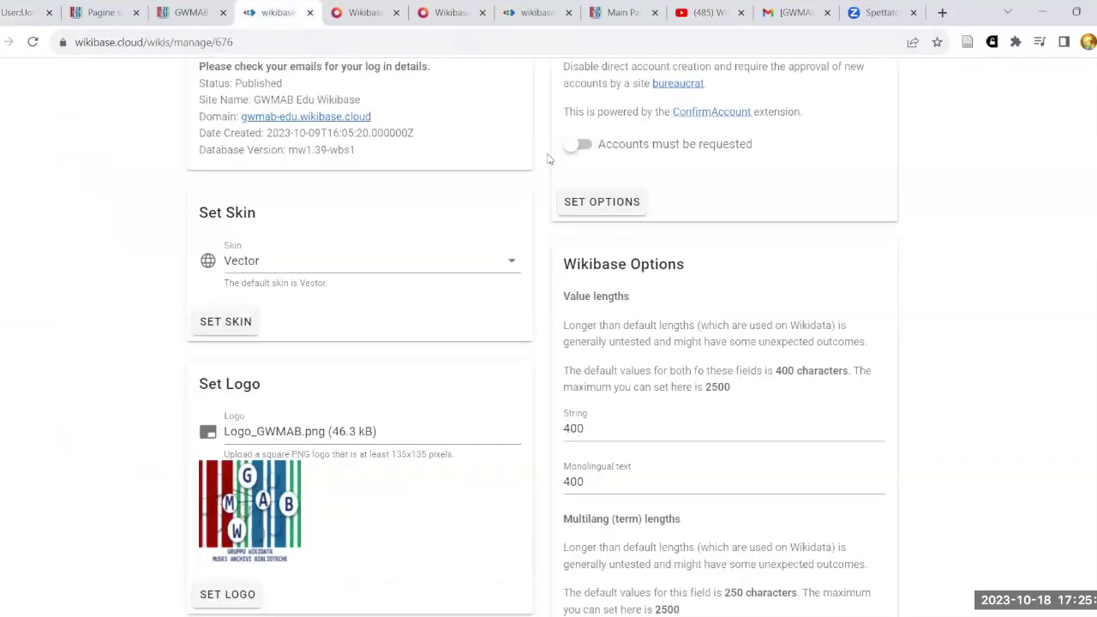
Open the Wikibase Cloud discovery gallery, include empty Wikibases, and browse the expanded listing.
{"action": "scroll", "coordinate": [371, 220], "scroll_direction": "up", "scroll_amount": 2}
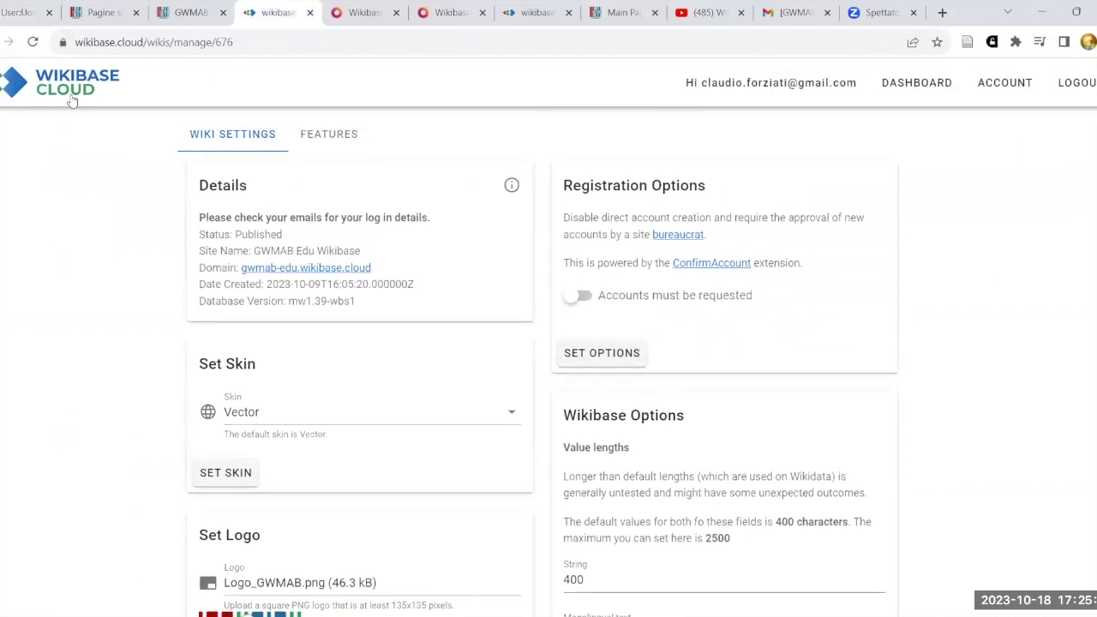
{"action": "left_click", "coordinate": [83, 97]}
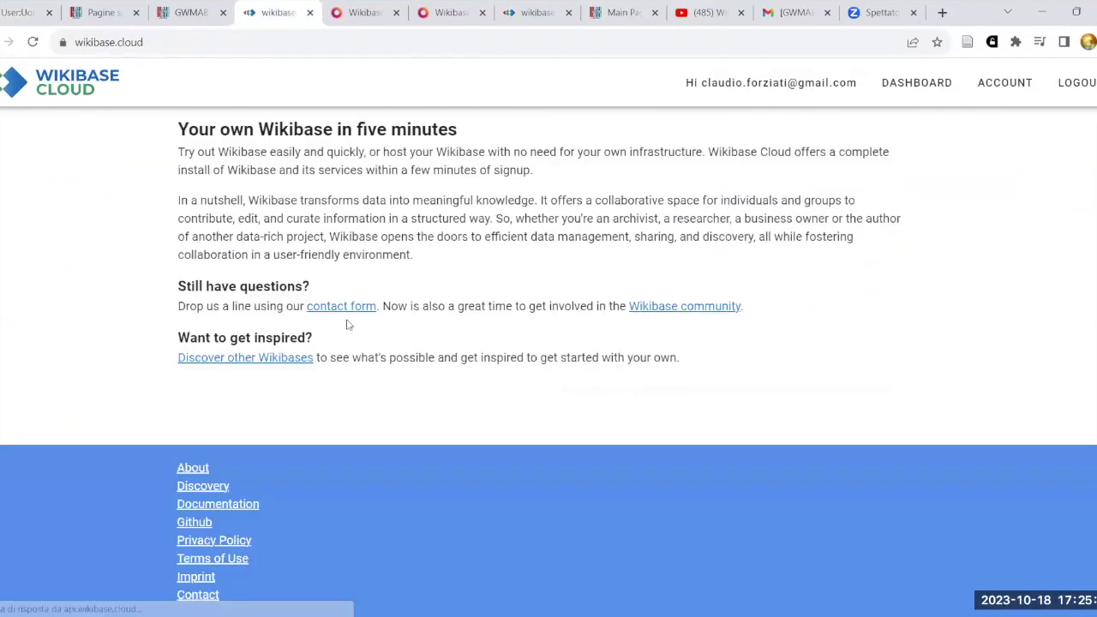
{"action": "left_click", "coordinate": [257, 360]}
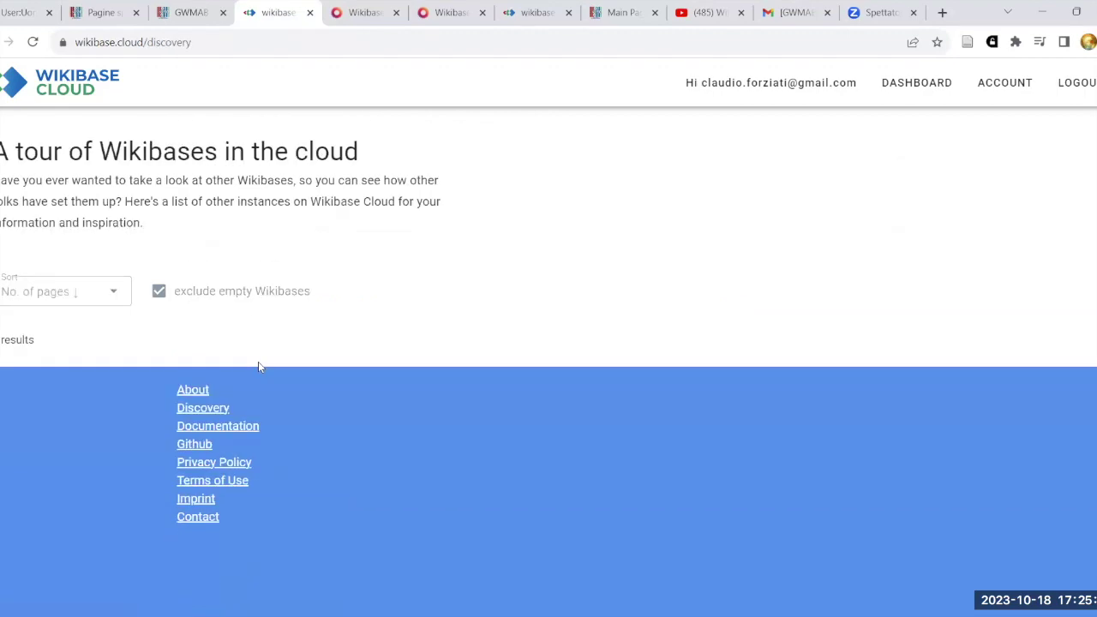
{"action": "scroll", "coordinate": [745, 230], "scroll_direction": "down", "scroll_amount": 4}
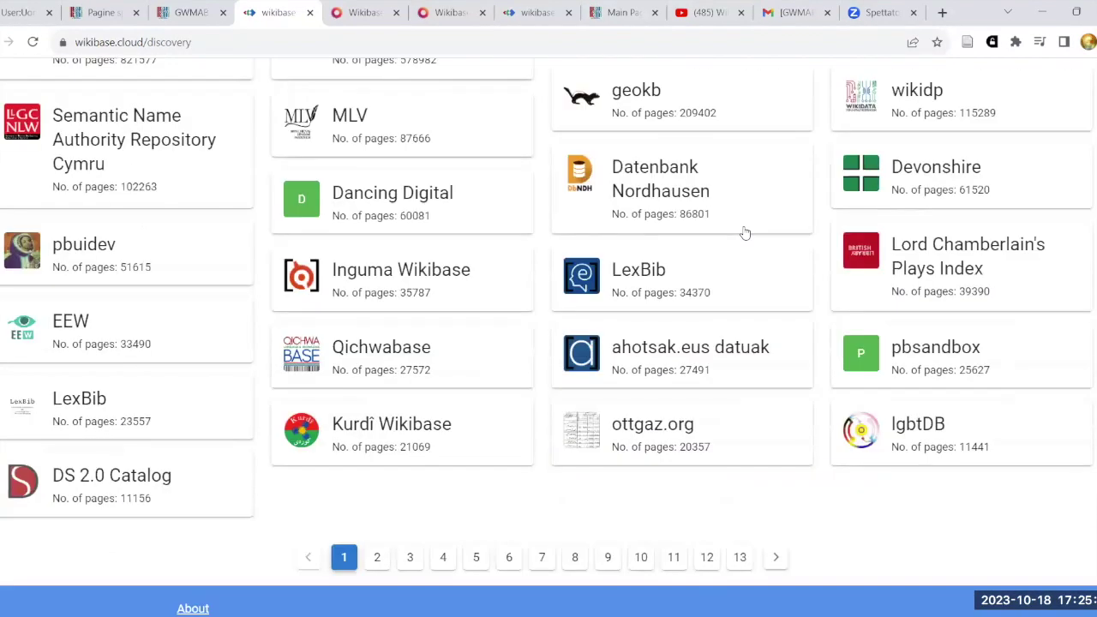
{"action": "scroll", "coordinate": [742, 232], "scroll_direction": "up", "scroll_amount": 4}
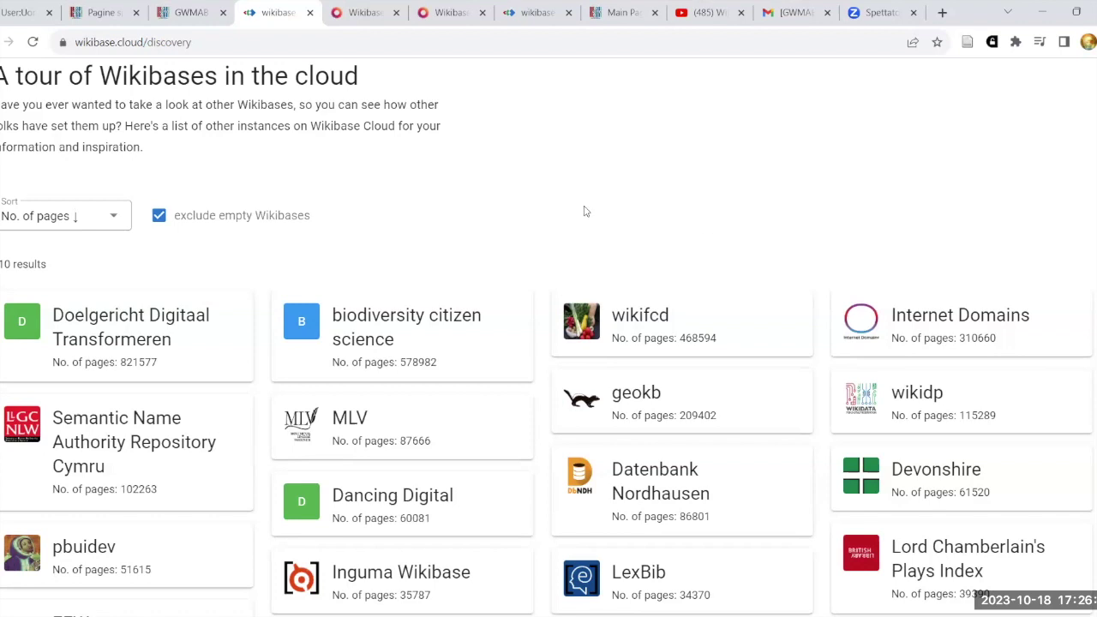
{"action": "left_click", "coordinate": [162, 221]}
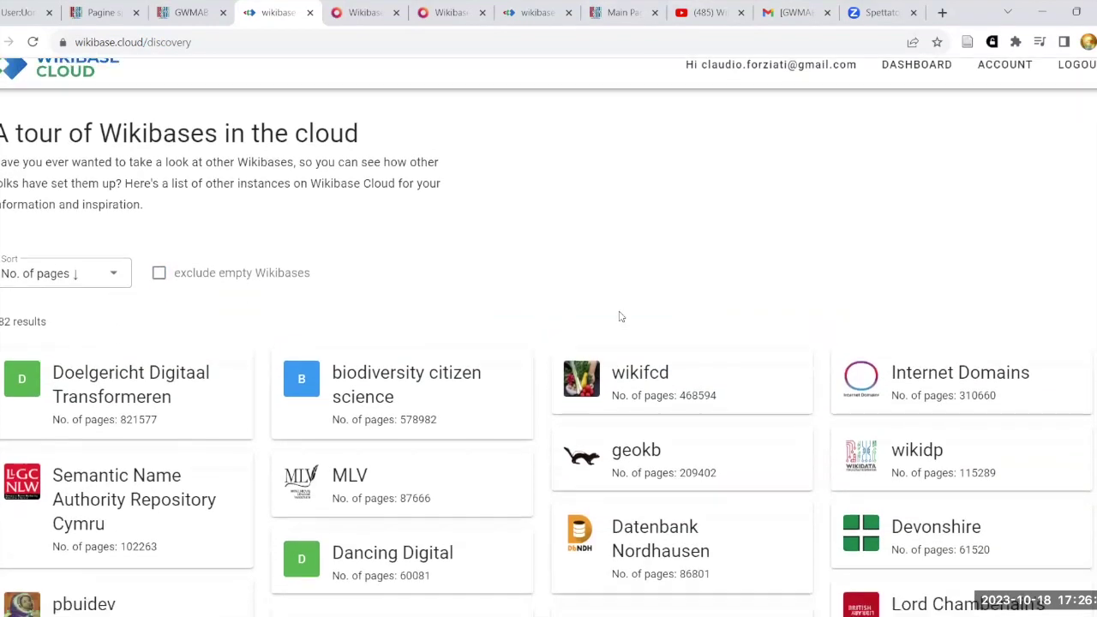
{"action": "scroll", "coordinate": [621, 317], "scroll_direction": "down", "scroll_amount": 1}
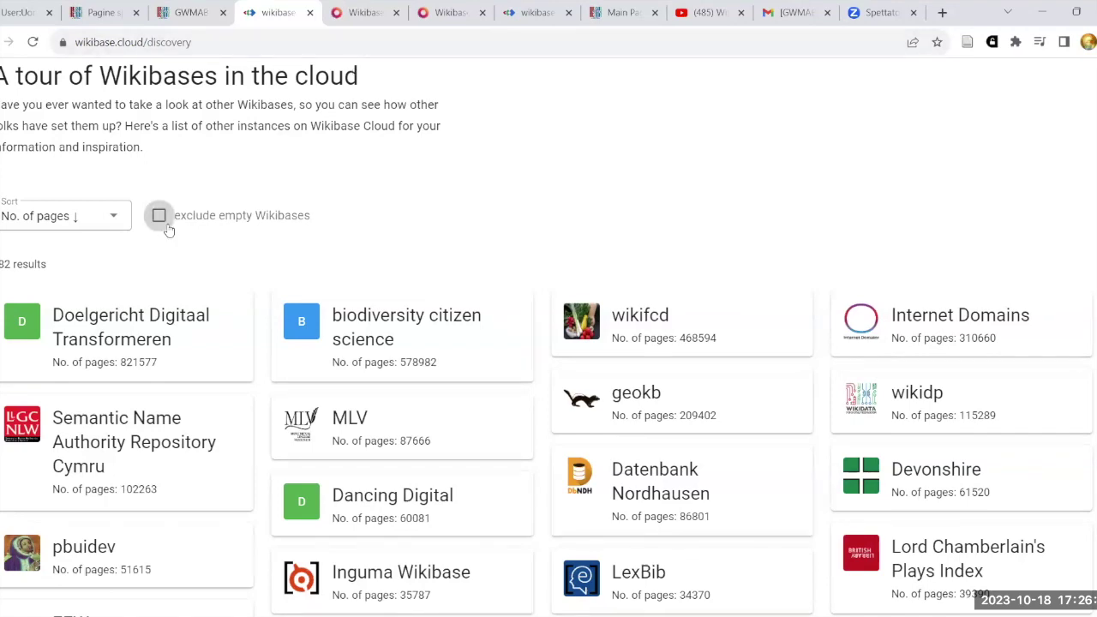
{"action": "scroll", "coordinate": [780, 300], "scroll_direction": "down", "scroll_amount": 2}
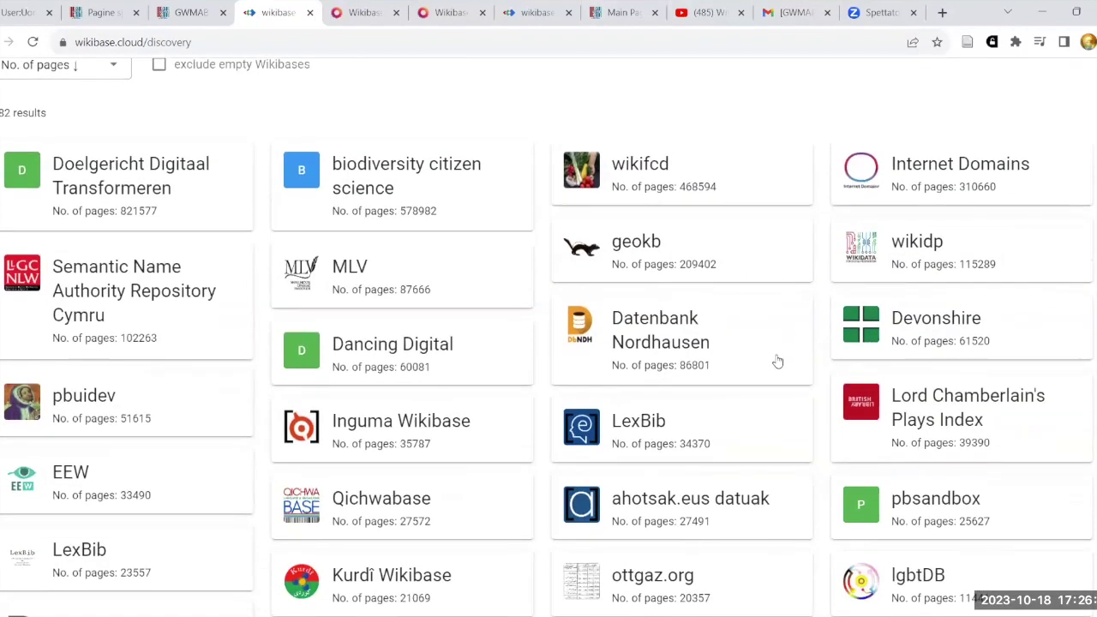
{"action": "scroll", "coordinate": [775, 363], "scroll_direction": "down", "scroll_amount": 2}
{"action": "scroll", "coordinate": [771, 367], "scroll_direction": "up", "scroll_amount": 3}
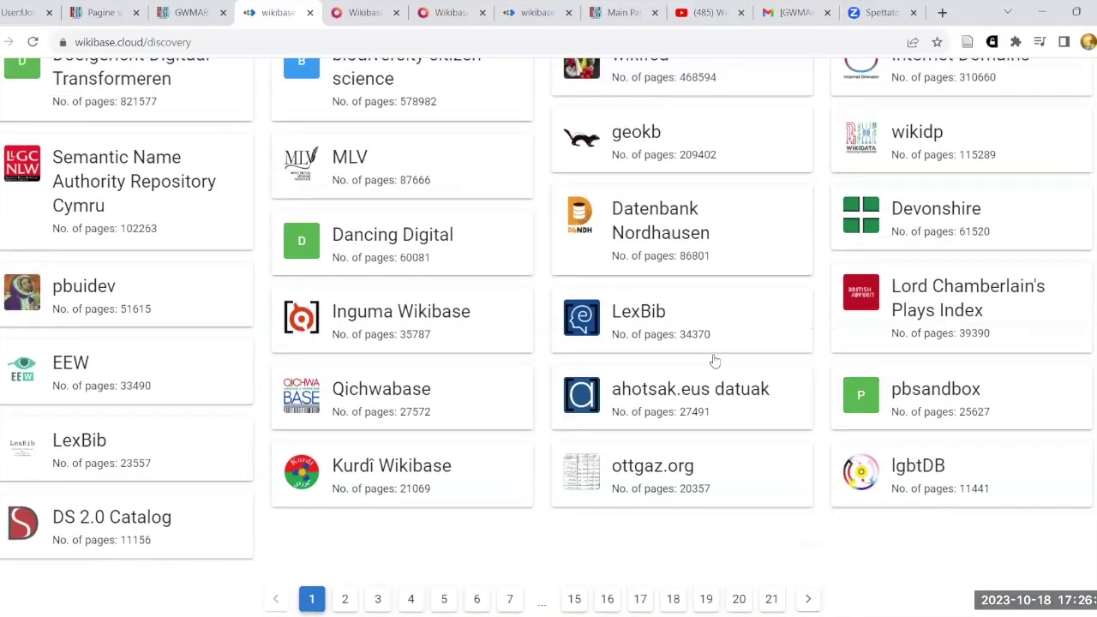
{"action": "left_click", "coordinate": [34, 12]}
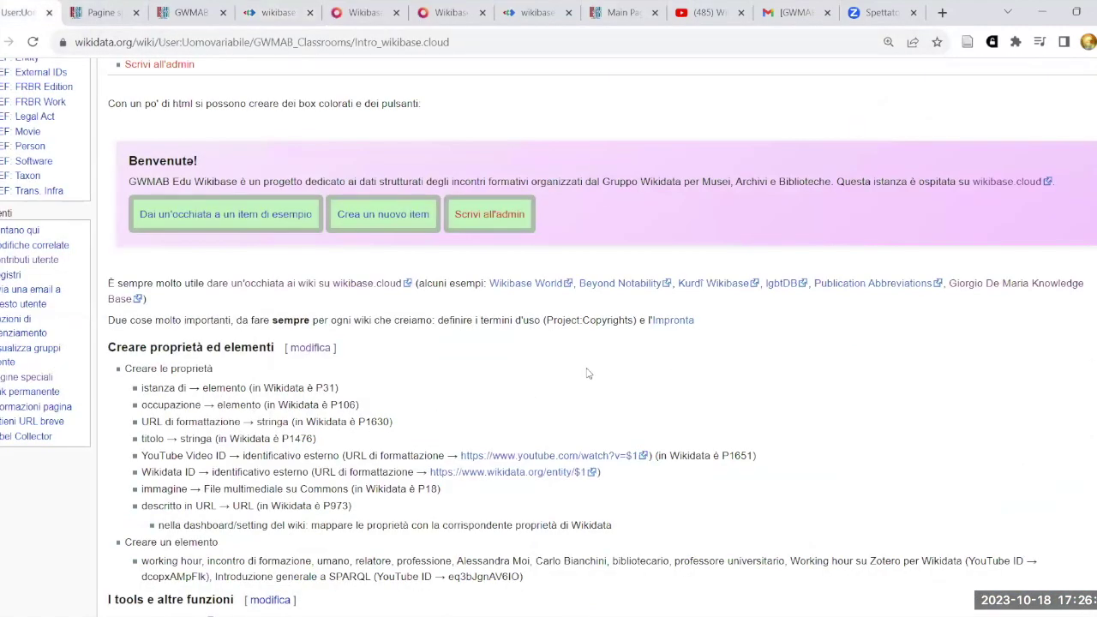
Open Wikibase World in a new tab.
{"action": "right_click", "coordinate": [536, 292]}
{"action": "left_click", "coordinate": [549, 295]}
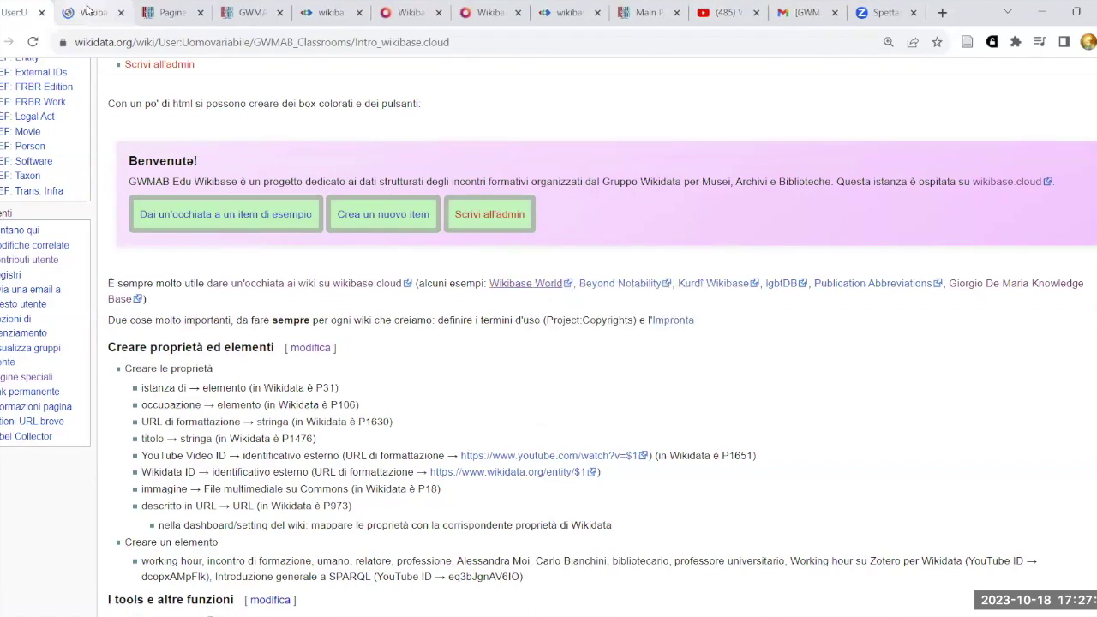
{"action": "left_click", "coordinate": [90, 13]}
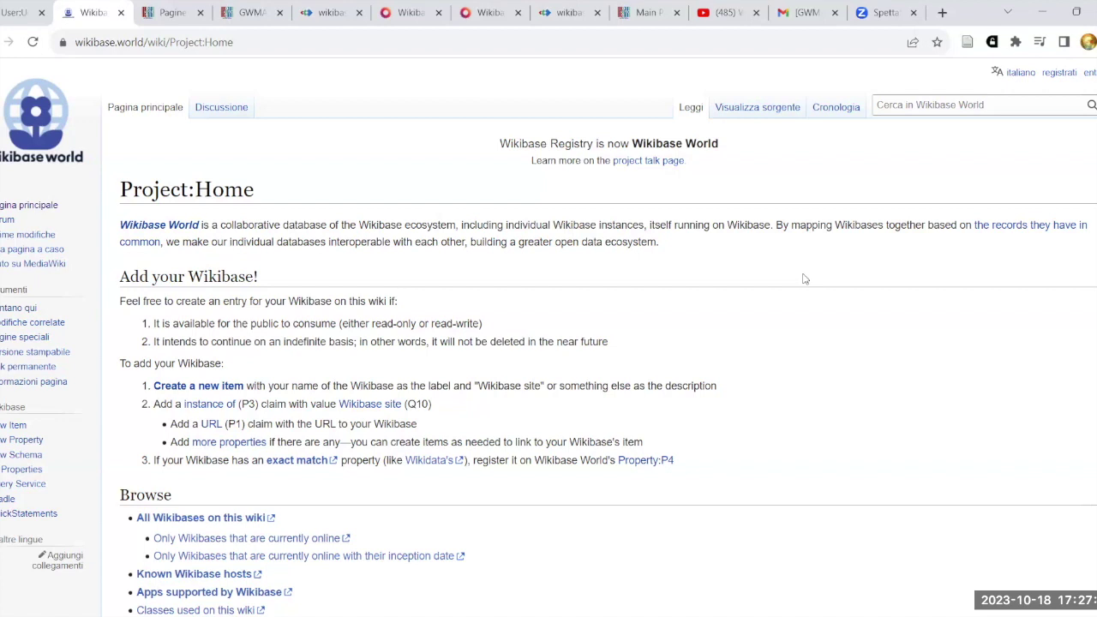
Search 'Giorgio De Maria' and review the Knowledge Base item Q268's host, URL and query service.
{"action": "left_click", "coordinate": [886, 109]}
{"action": "type", "text": "Giorgi"}
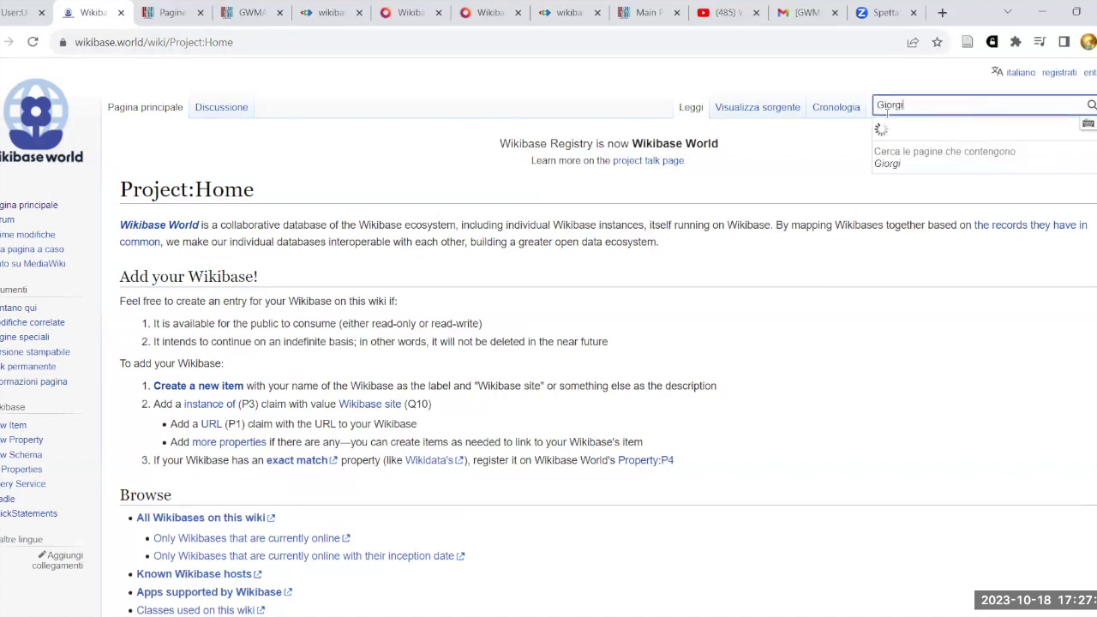
{"action": "type", "text": "o De Maria"}
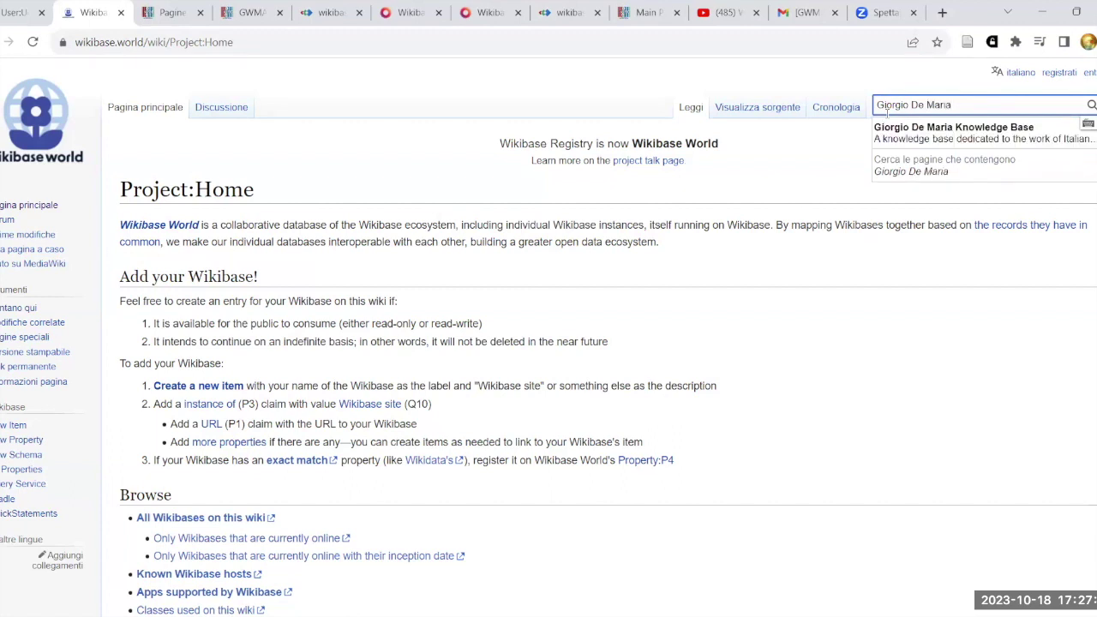
{"action": "left_click", "coordinate": [896, 130]}
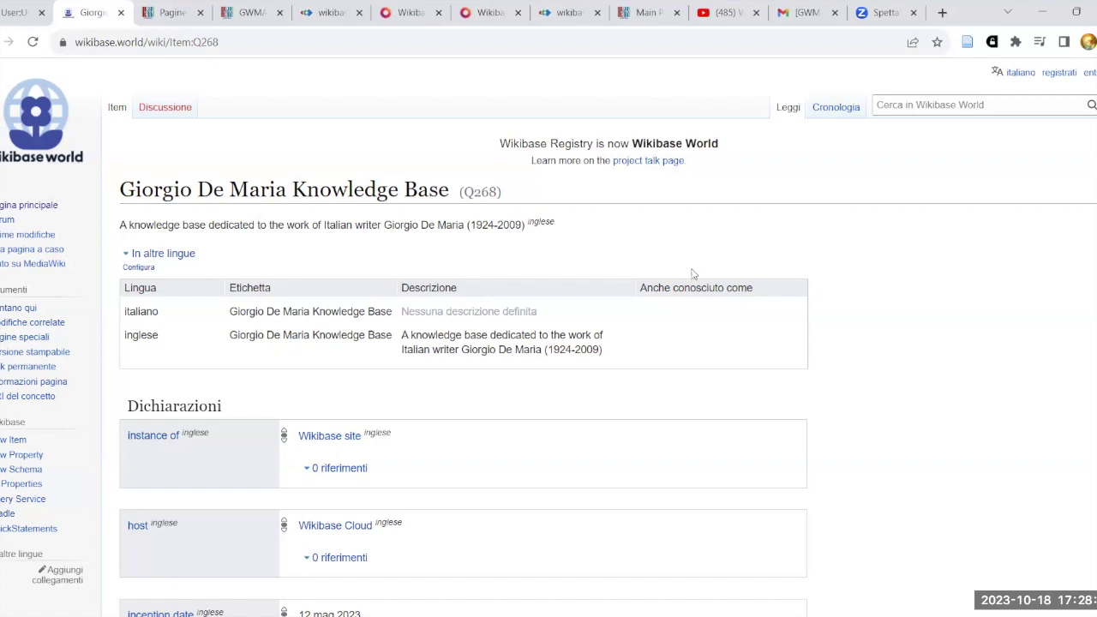
{"action": "scroll", "coordinate": [862, 237], "scroll_direction": "down", "scroll_amount": 2}
{"action": "scroll", "coordinate": [862, 237], "scroll_direction": "down", "scroll_amount": 3}
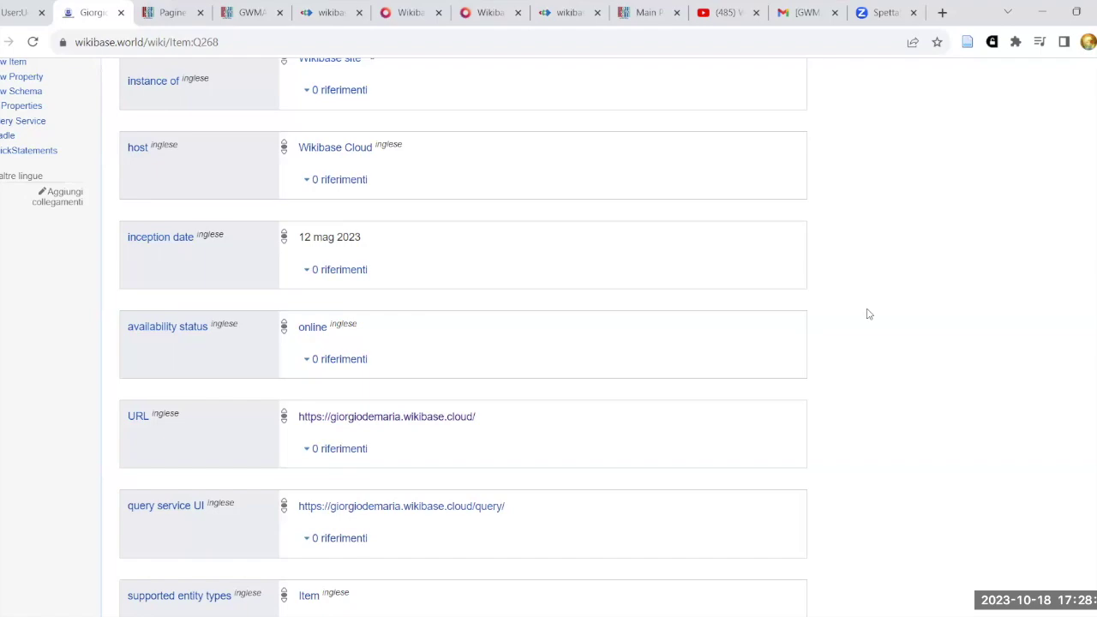
{"action": "scroll", "coordinate": [873, 313], "scroll_direction": "down", "scroll_amount": 4}
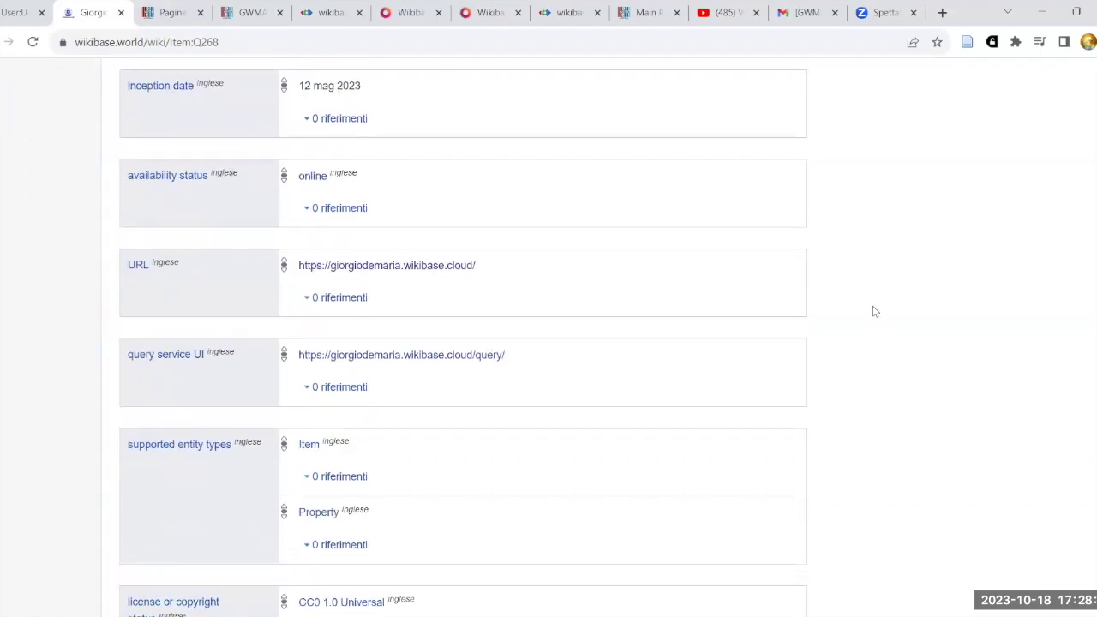
{"action": "scroll", "coordinate": [871, 312], "scroll_direction": "up", "scroll_amount": 10}
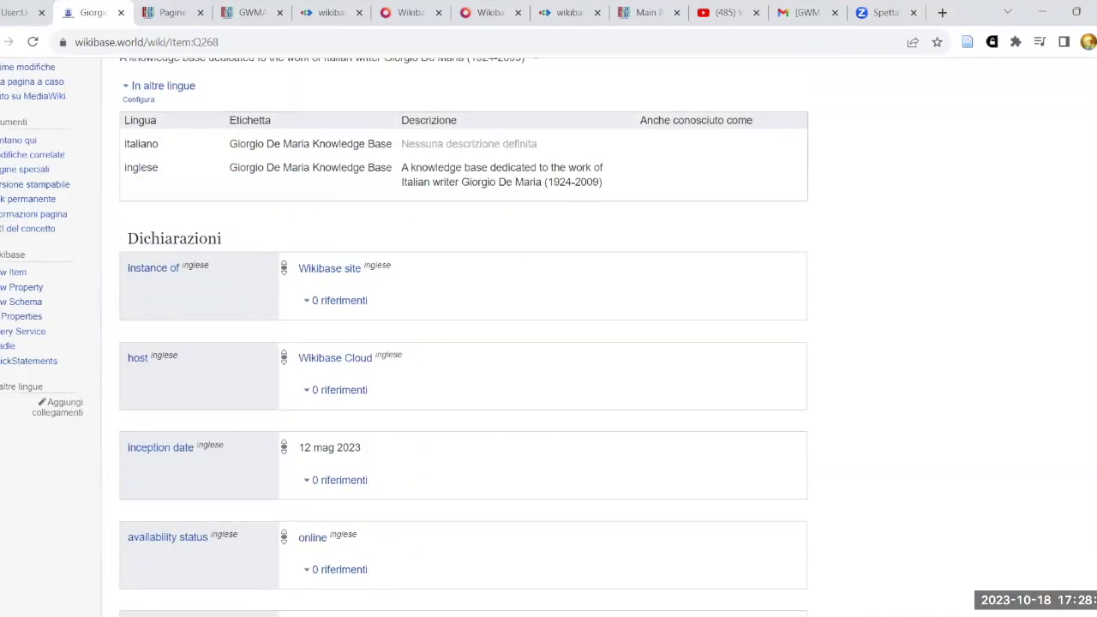
From the Wikidata course page, open Beyond Notability in a new tab and view its main page.
{"action": "left_click", "coordinate": [15, 10]}
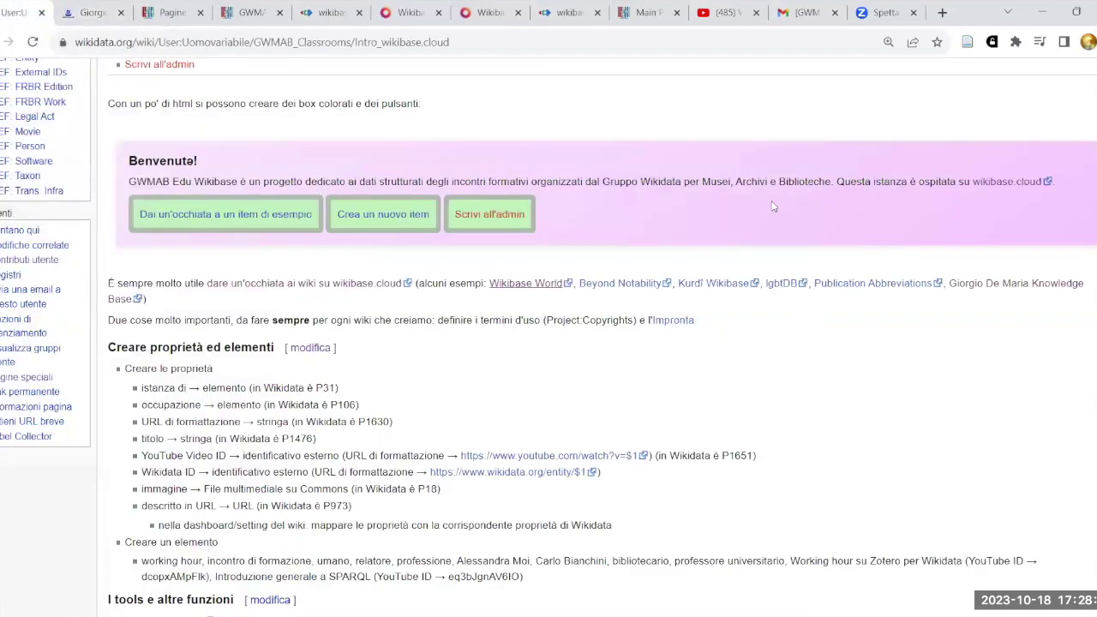
{"action": "right_click", "coordinate": [614, 283]}
{"action": "left_click", "coordinate": [645, 290]}
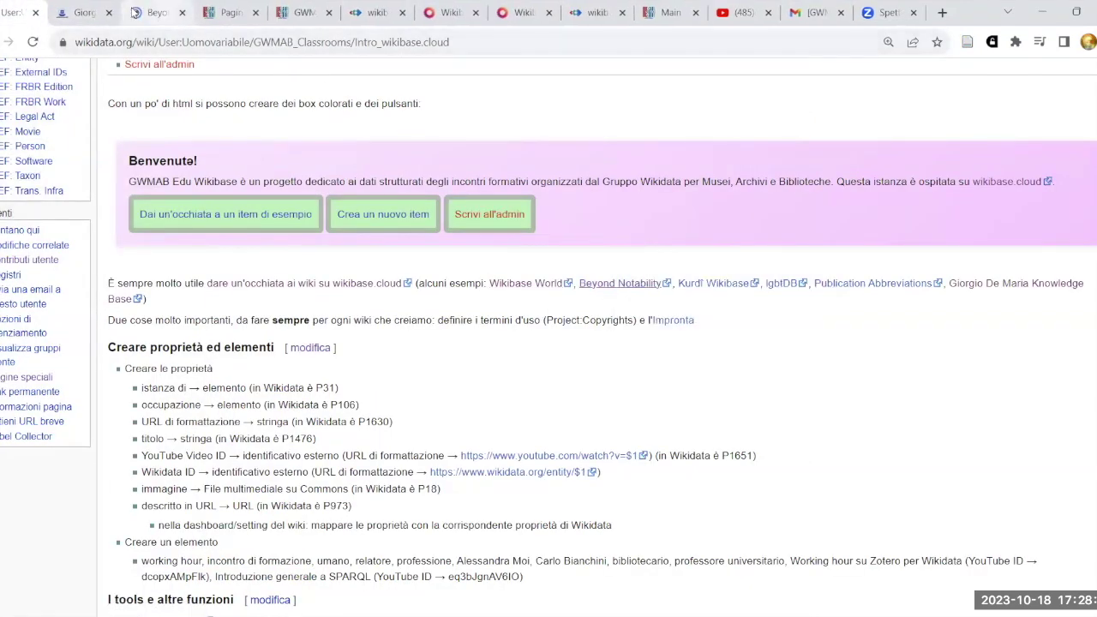
{"action": "left_click", "coordinate": [154, 12]}
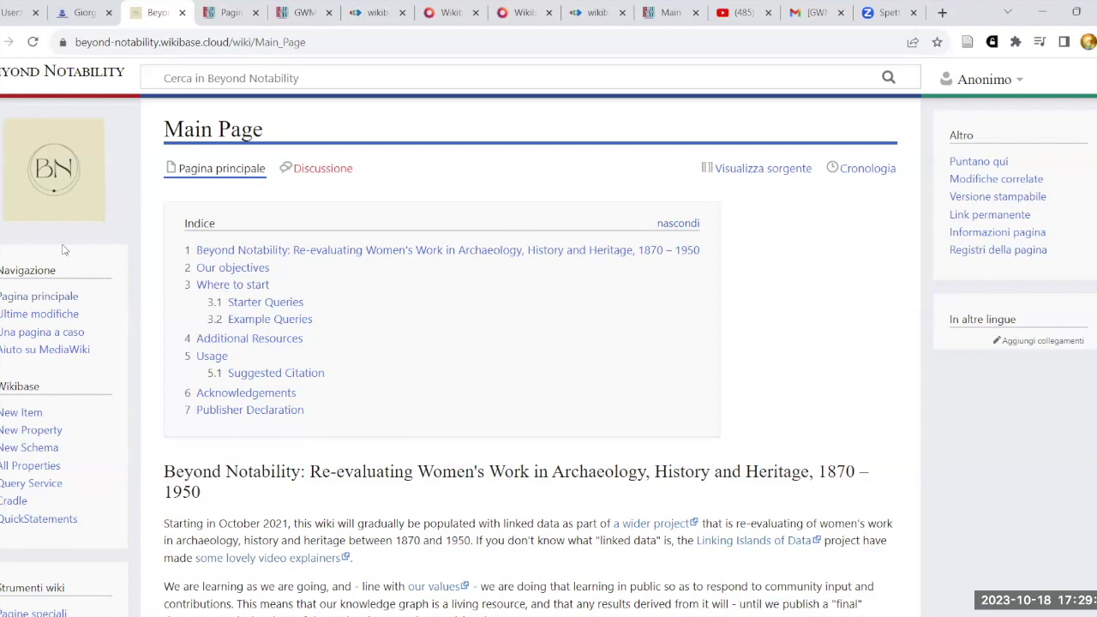
Jump to random item Q935 and browse its aliases and statements, such as residence and married name.
{"action": "left_click", "coordinate": [52, 340]}
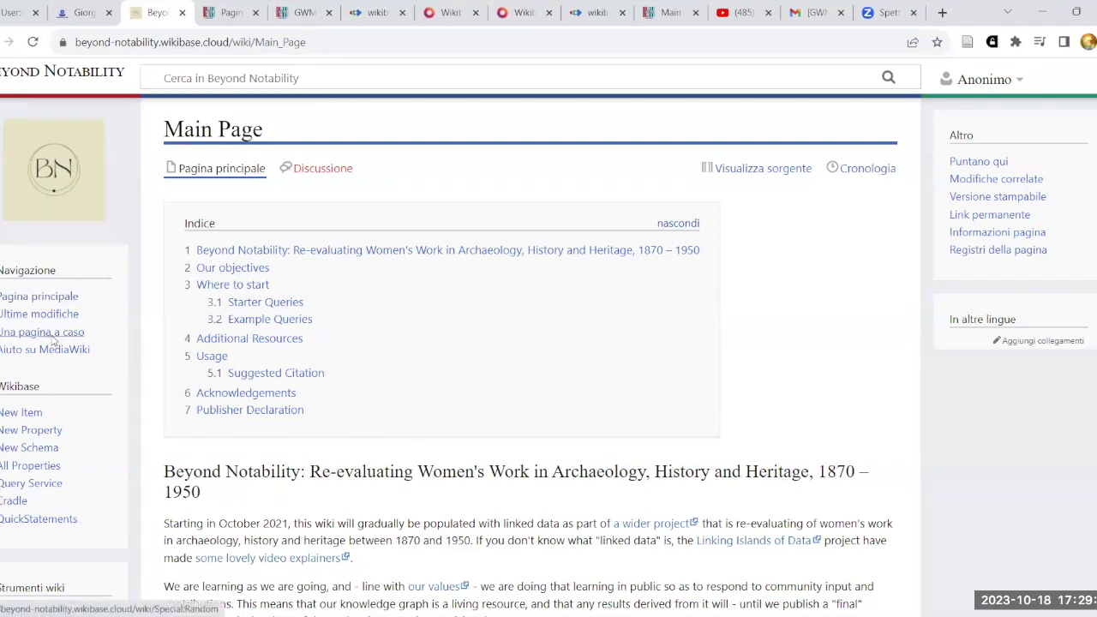
{"action": "scroll", "coordinate": [844, 375], "scroll_direction": "down", "scroll_amount": 2}
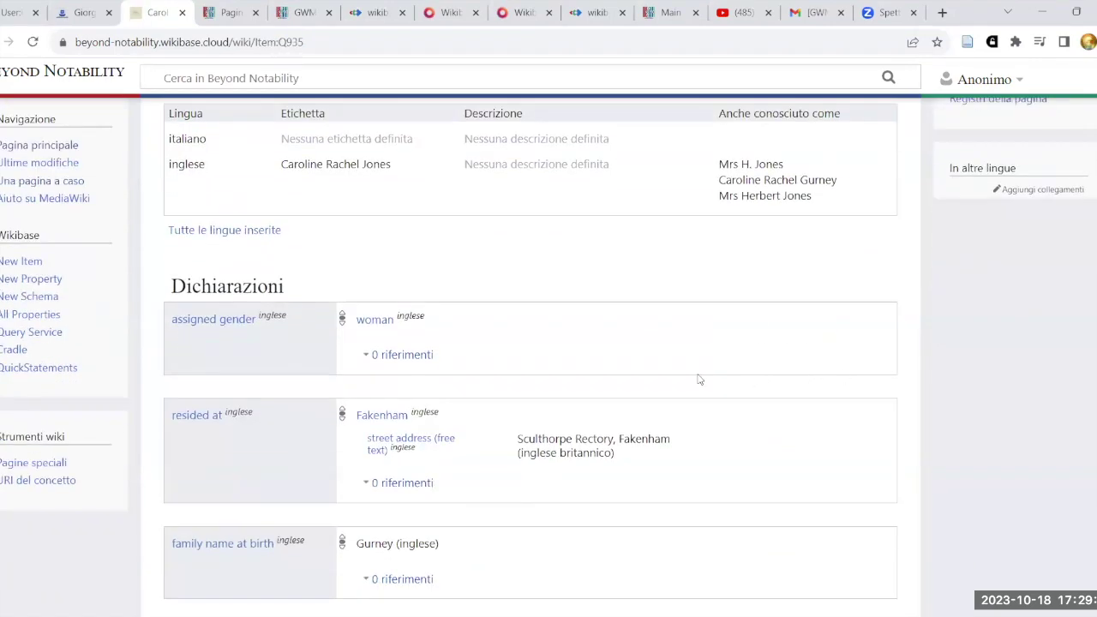
{"action": "scroll", "coordinate": [720, 376], "scroll_direction": "down", "scroll_amount": 3}
{"action": "scroll", "coordinate": [732, 395], "scroll_direction": "down", "scroll_amount": 1}
{"action": "scroll", "coordinate": [733, 394], "scroll_direction": "down", "scroll_amount": 3}
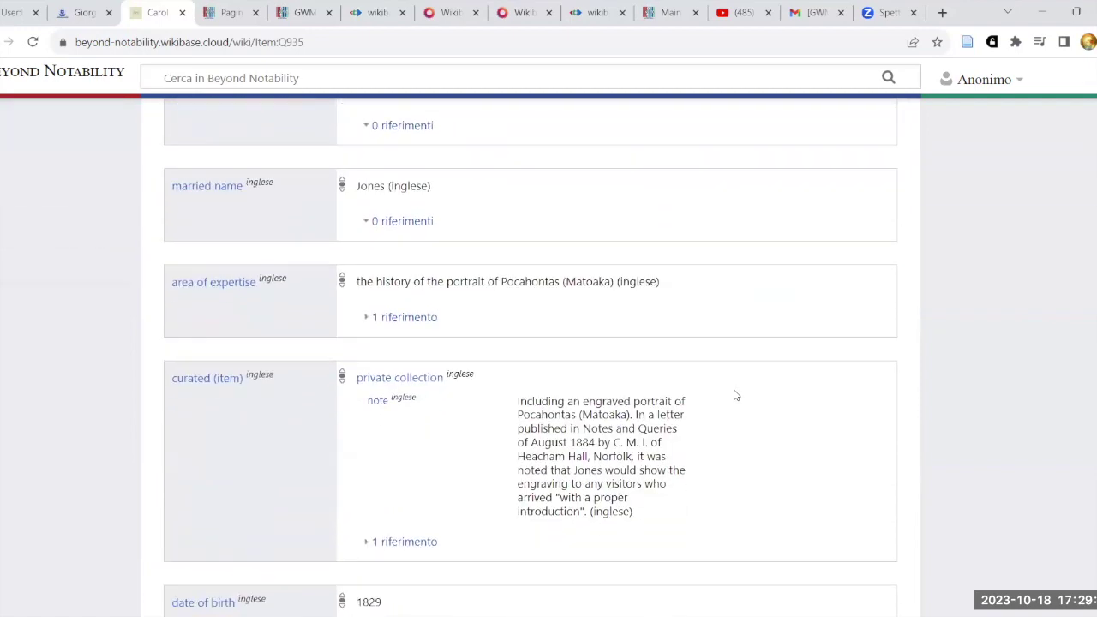
{"action": "scroll", "coordinate": [735, 395], "scroll_direction": "up", "scroll_amount": 3}
{"action": "scroll", "coordinate": [737, 395], "scroll_direction": "up", "scroll_amount": 5}
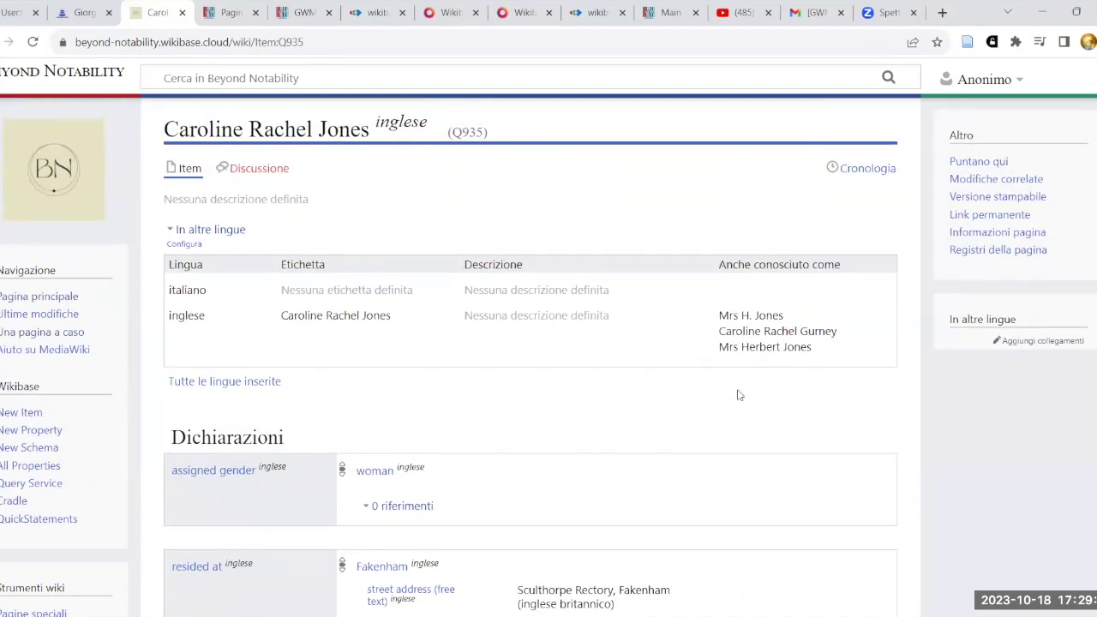
{"action": "scroll", "coordinate": [739, 395], "scroll_direction": "down", "scroll_amount": 9}
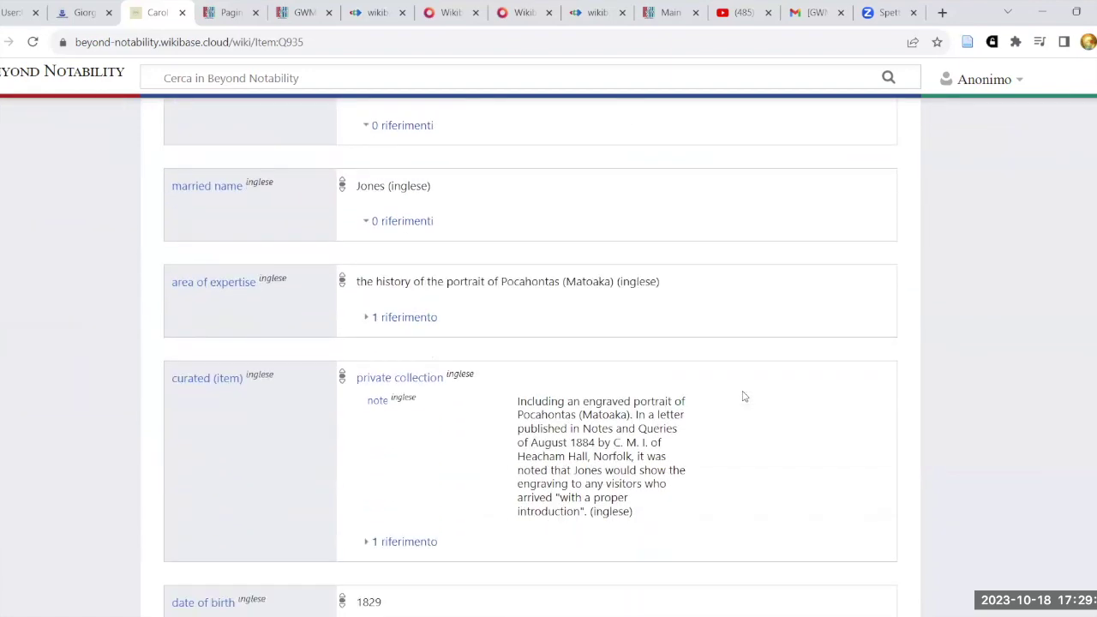
{"action": "scroll", "coordinate": [711, 375], "scroll_direction": "up", "scroll_amount": 10}
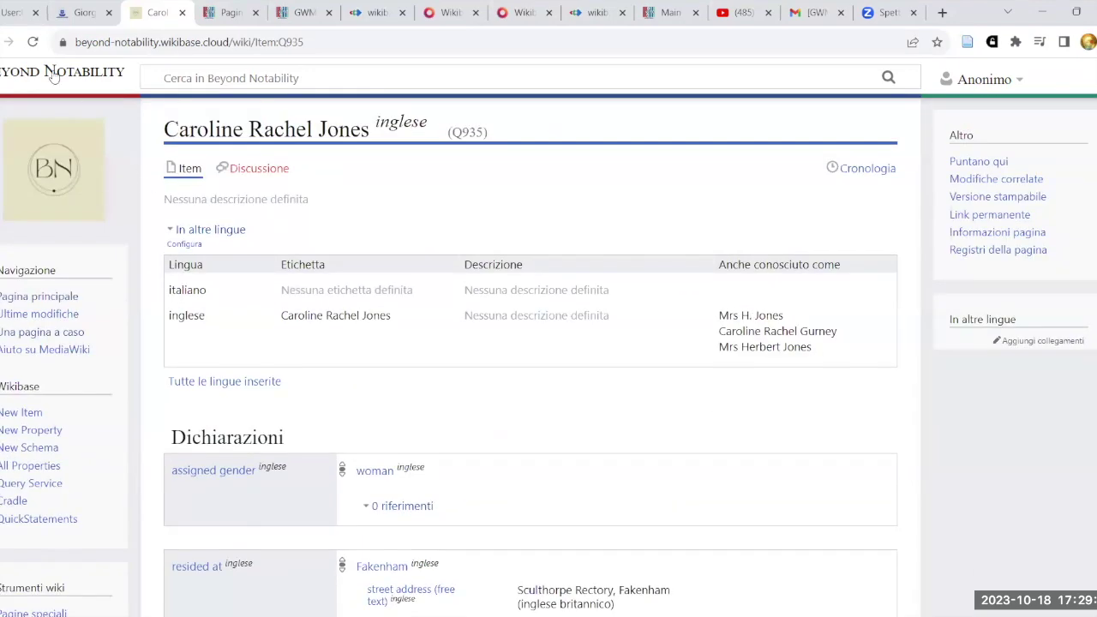
Back on the Wikidata course page, open Kurdî Wikibase in a new tab and view its main page.
{"action": "mouse_move", "coordinate": [5, 16]}
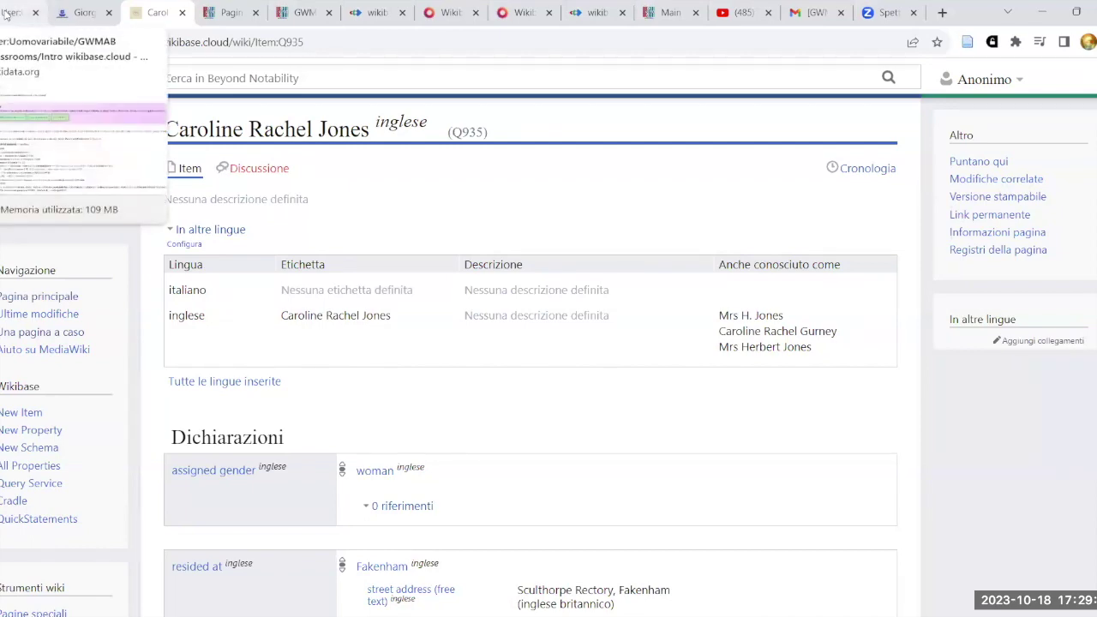
{"action": "left_click", "coordinate": [6, 14]}
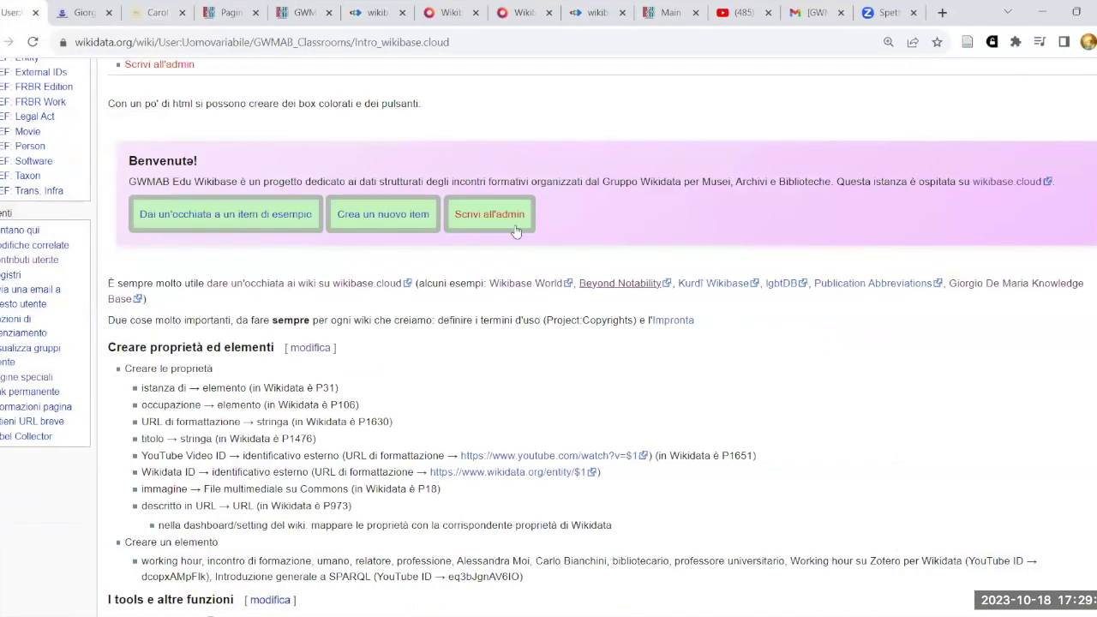
{"action": "right_click", "coordinate": [721, 294]}
{"action": "left_click", "coordinate": [753, 301]}
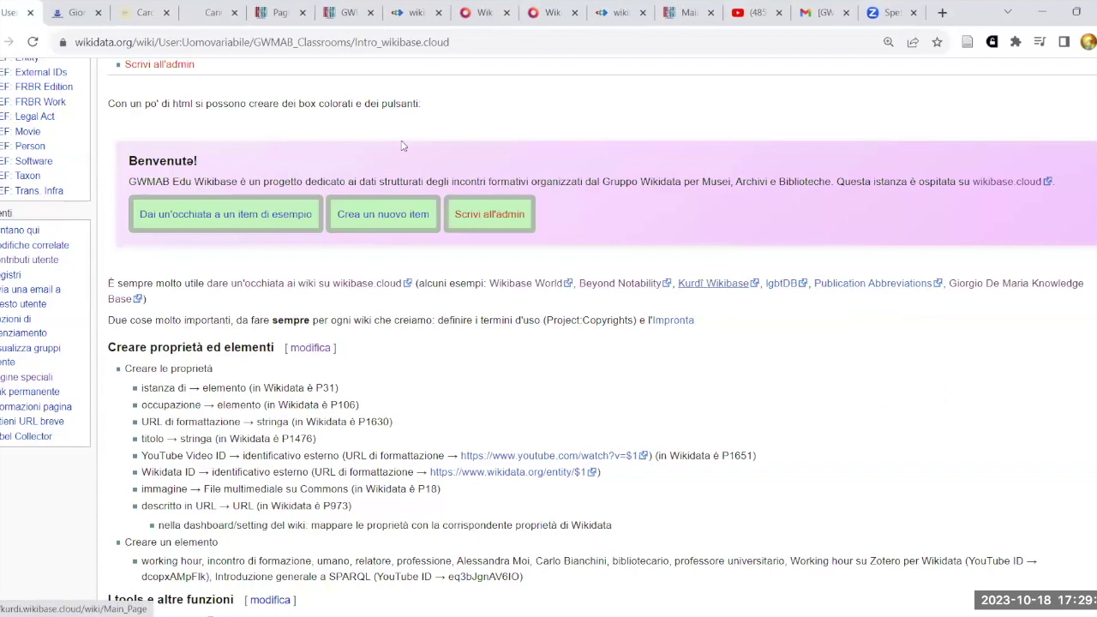
{"action": "left_click", "coordinate": [208, 10]}
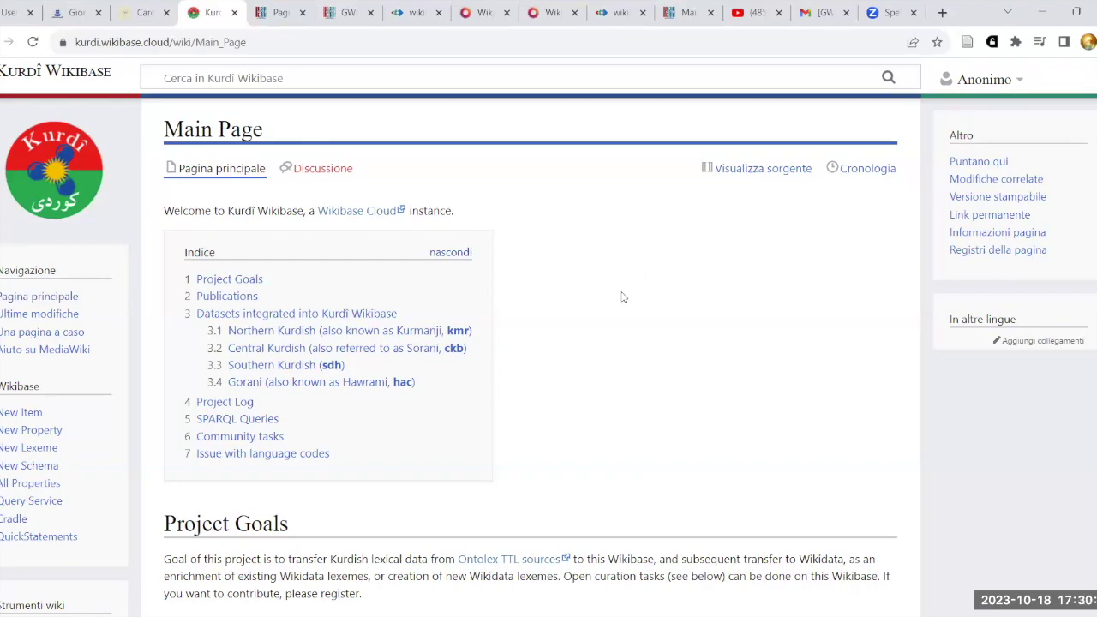
Read the Project Goals, highlighting the phrases on transferring Kurdish lexical data to Wikidata, then return to the course page.
{"action": "scroll", "coordinate": [625, 298], "scroll_direction": "down", "scroll_amount": 3}
{"action": "left_click_drag", "start_coordinate": [287, 258], "coordinate": [428, 258]}
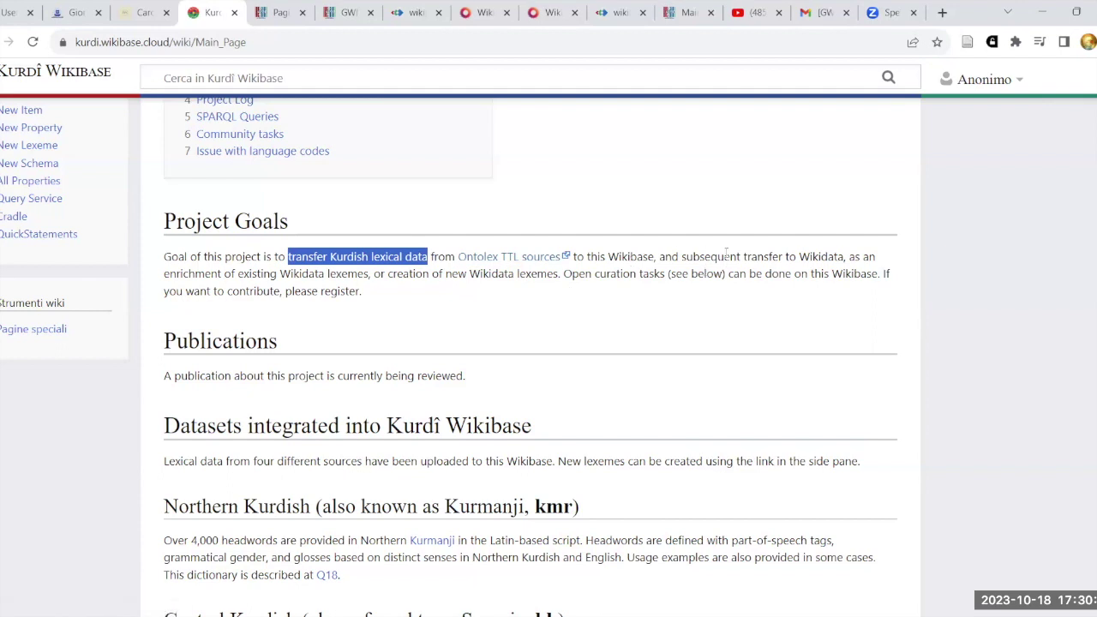
{"action": "left_click_drag", "start_coordinate": [747, 257], "coordinate": [838, 257]}
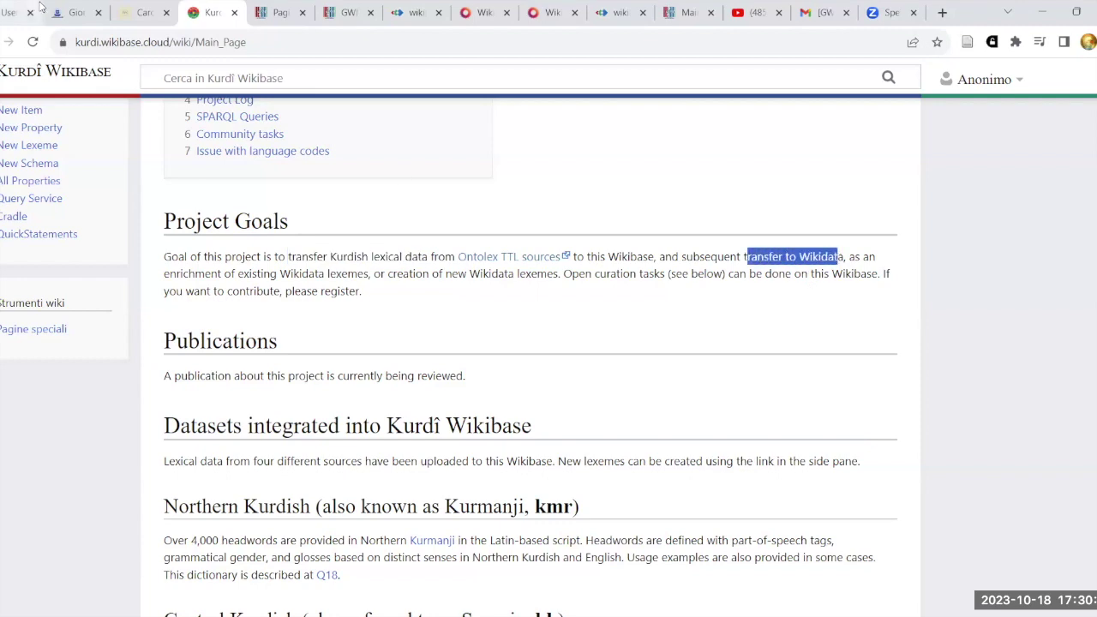
{"action": "left_click", "coordinate": [10, 12]}
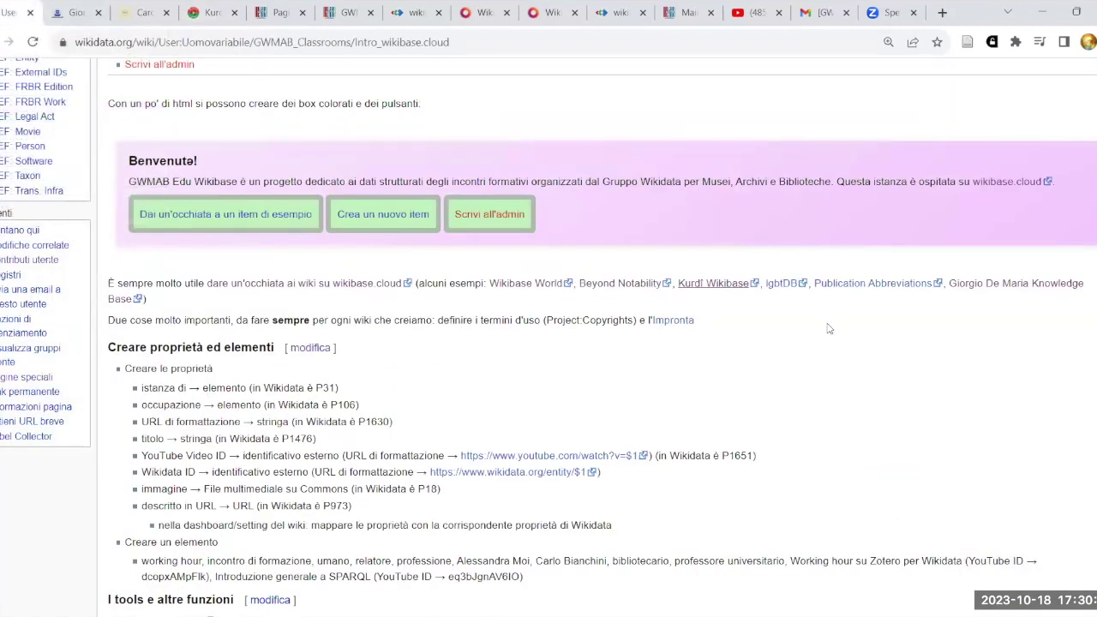
Open the Publication Abbreviations wiki from its link in a new tab.
{"action": "right_click", "coordinate": [880, 288]}
{"action": "left_click", "coordinate": [891, 314]}
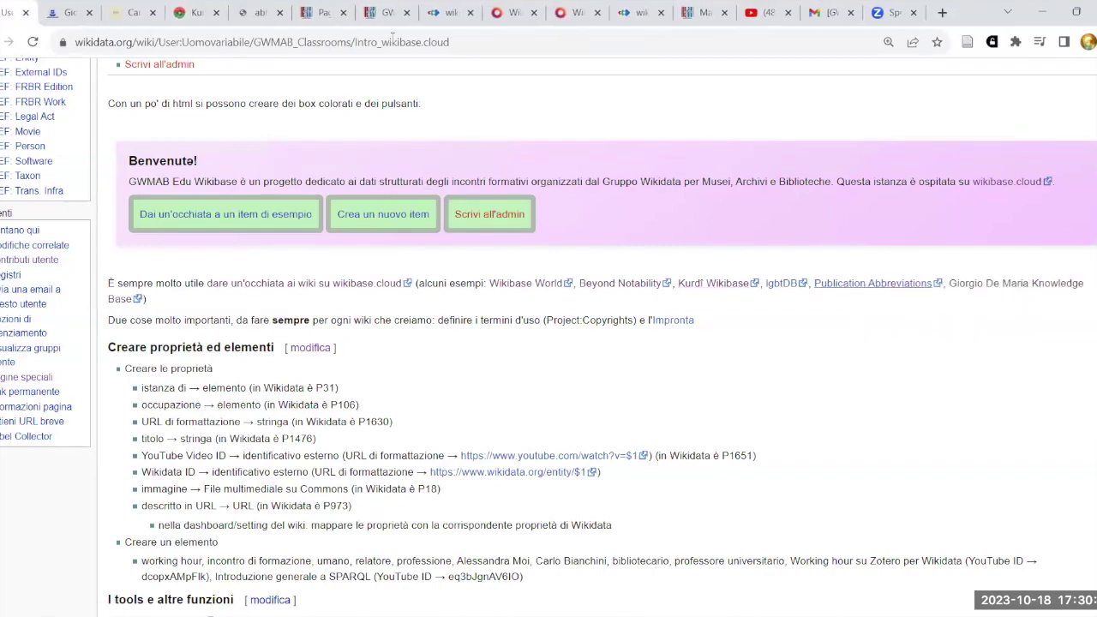
{"action": "left_click", "coordinate": [261, 14]}
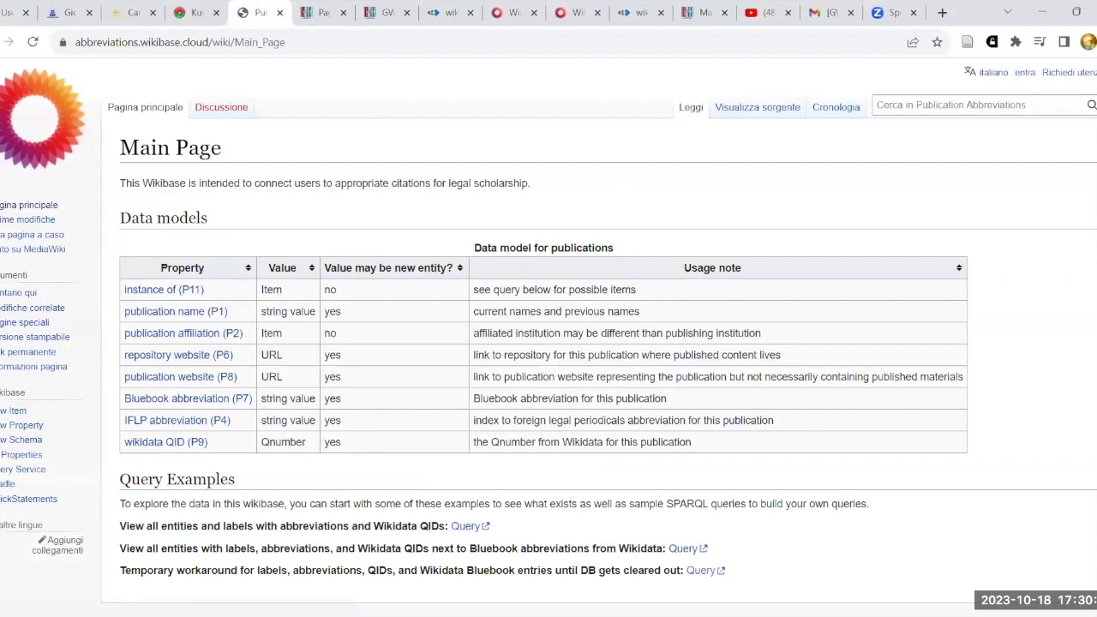
Jump to random item Q2099, University of Louisville Law Review, with abbreviation 'U. Louisville L. Rev.'.
{"action": "left_click", "coordinate": [44, 236]}
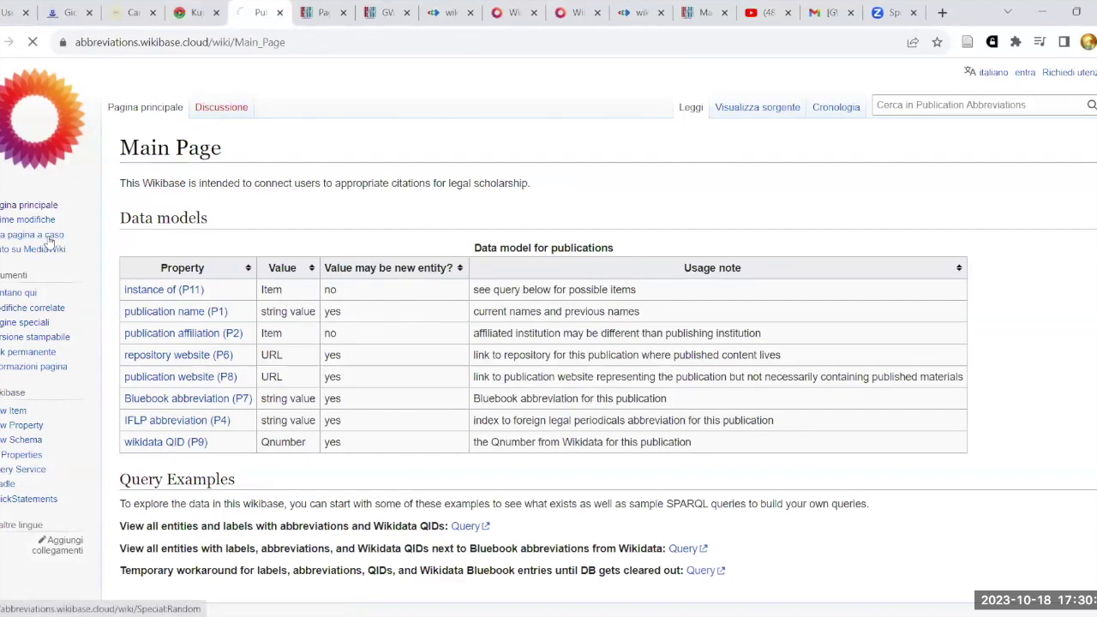
{"action": "scroll", "coordinate": [697, 274], "scroll_direction": "down", "scroll_amount": 1}
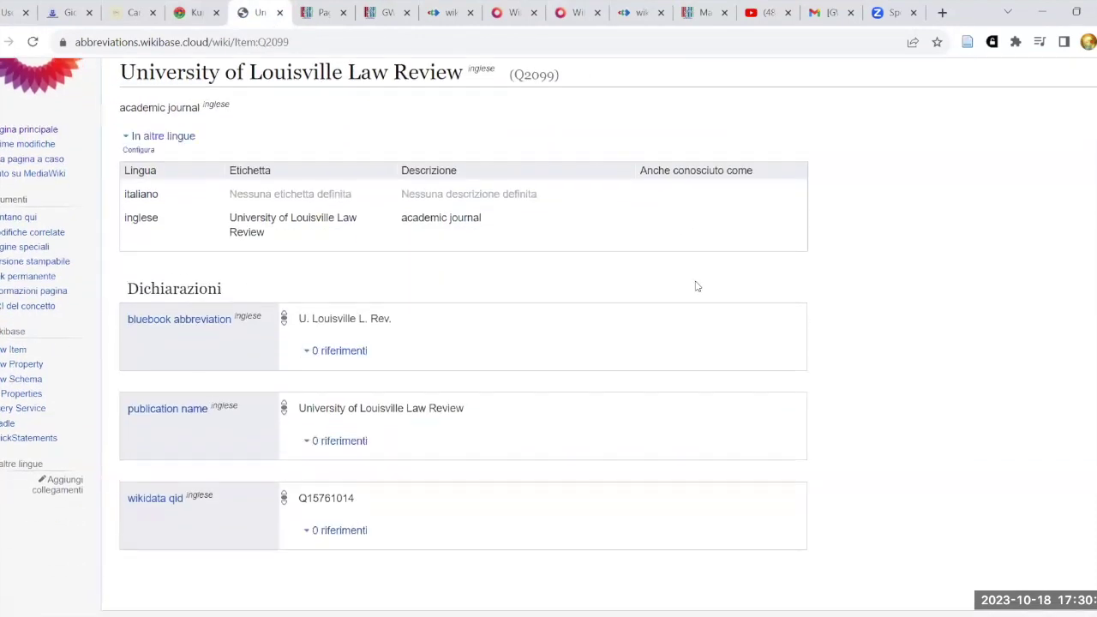
{"action": "scroll", "coordinate": [698, 287], "scroll_direction": "down", "scroll_amount": 1}
{"action": "scroll", "coordinate": [703, 289], "scroll_direction": "up", "scroll_amount": 1}
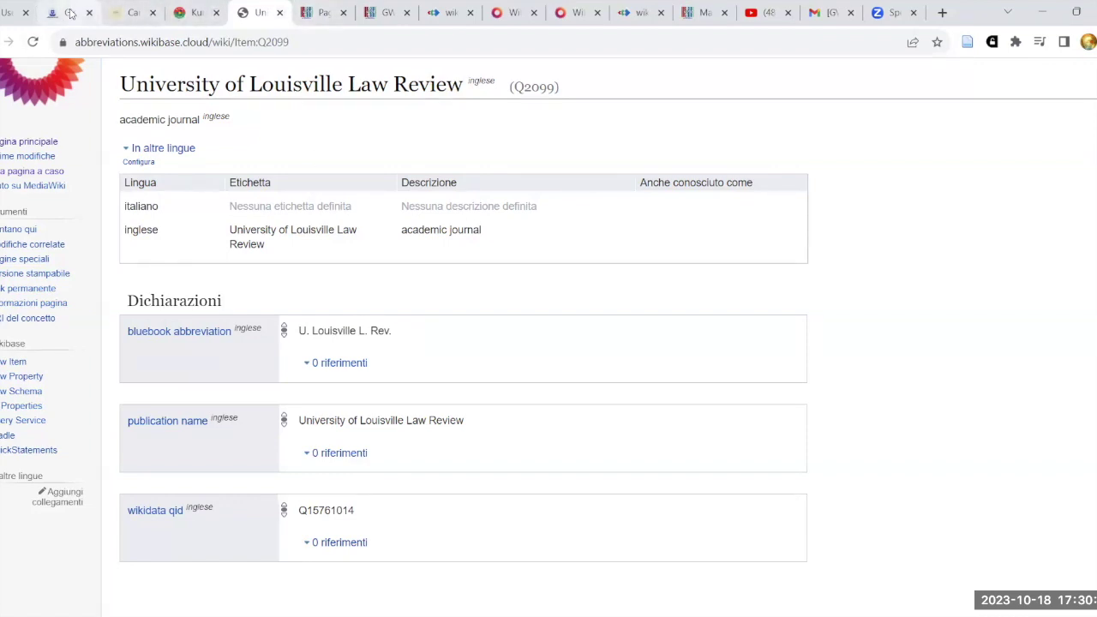
{"action": "mouse_move", "coordinate": [71, 12]}
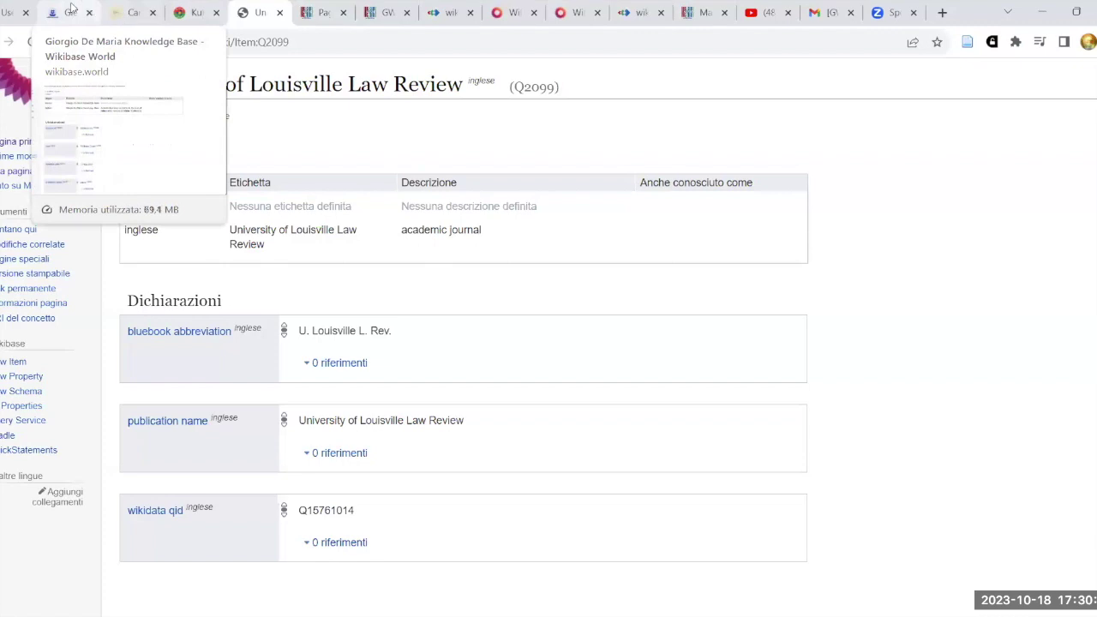
Reuse another tab to load the wikibase.cloud home page.
{"action": "left_click", "coordinate": [71, 12]}
{"action": "type", "text": "wiki"}
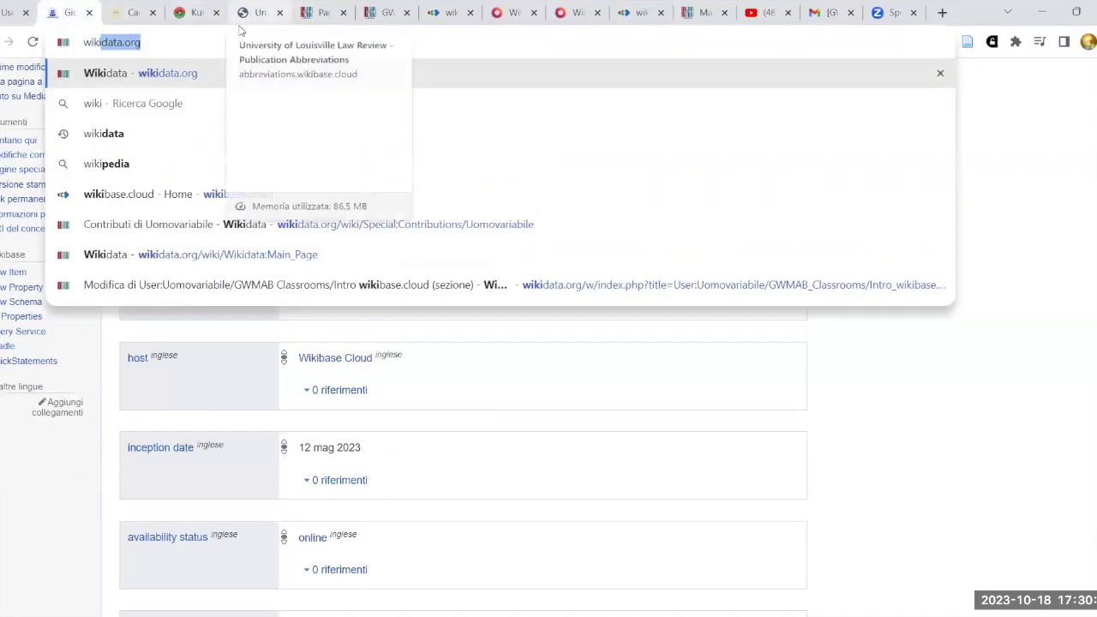
{"action": "type", "text": "base.clo"}
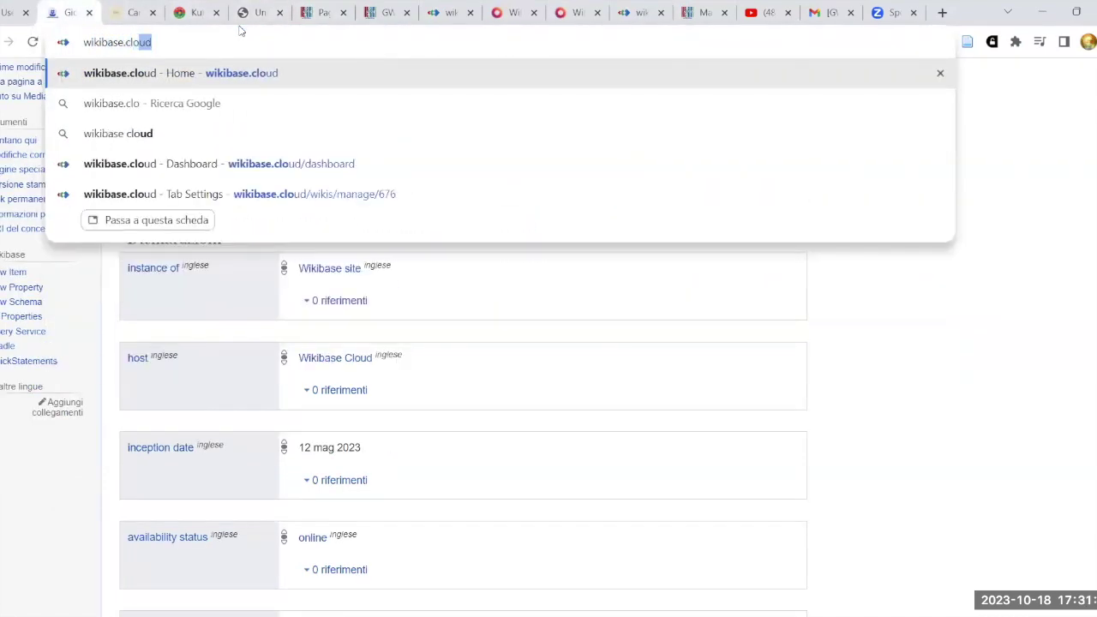
{"action": "type", "text": "ud"}
{"action": "key", "text": "Return"}
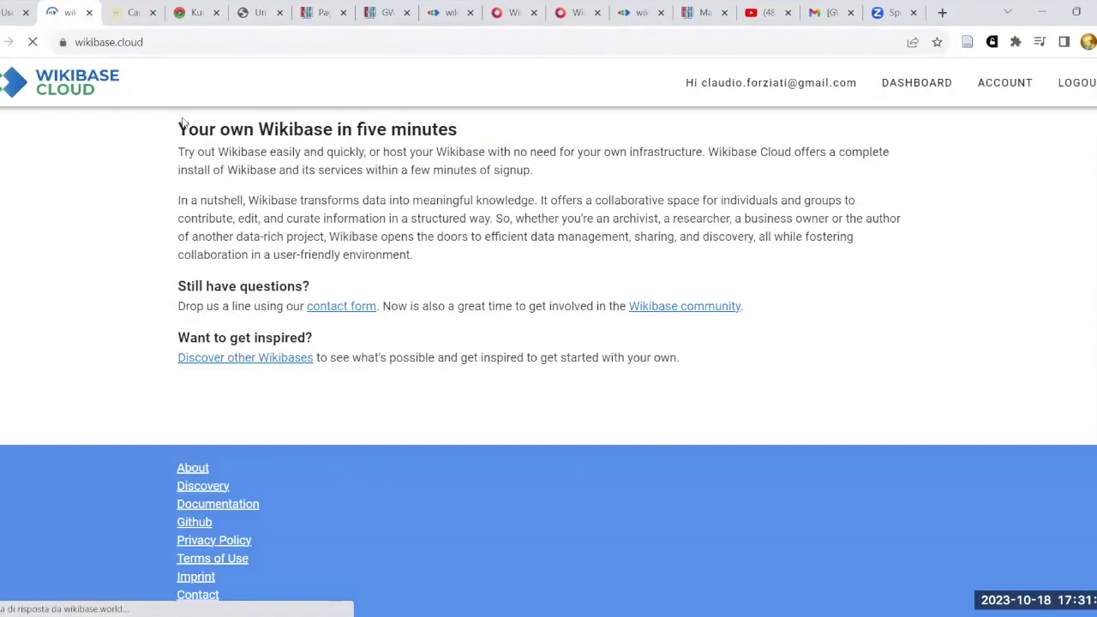
Browse the 'Discover other Wikibases' listing, then return to the Wikidata classroom notes.
{"action": "left_click", "coordinate": [241, 357]}
{"action": "scroll", "coordinate": [690, 289], "scroll_direction": "down", "scroll_amount": 4}
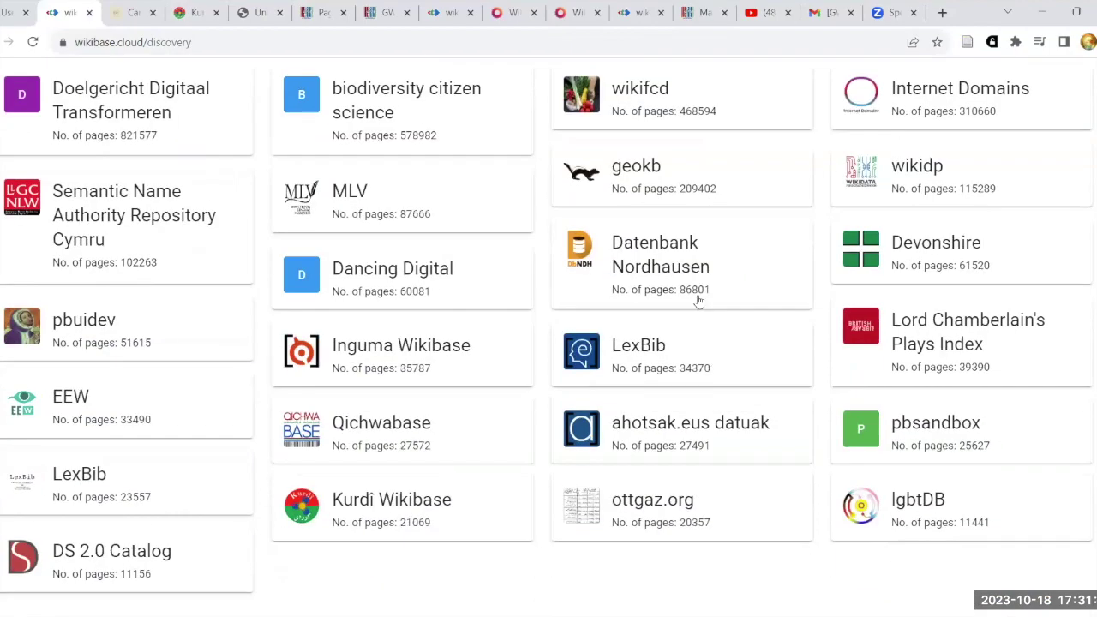
{"action": "scroll", "coordinate": [687, 368], "scroll_direction": "up", "scroll_amount": 4}
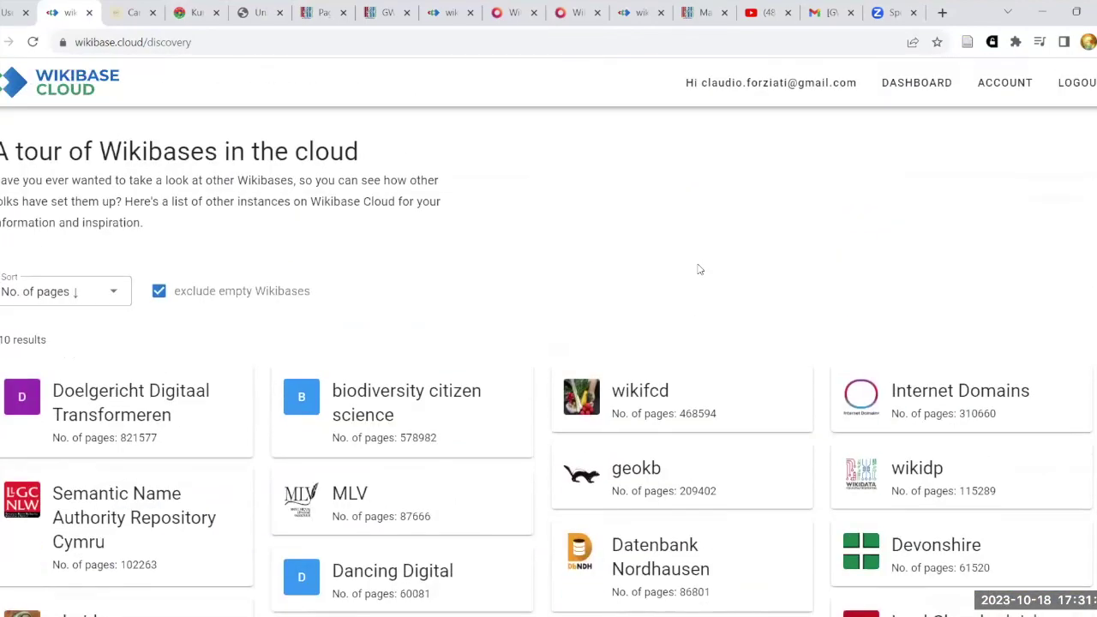
{"action": "scroll", "coordinate": [697, 269], "scroll_direction": "down", "scroll_amount": 1}
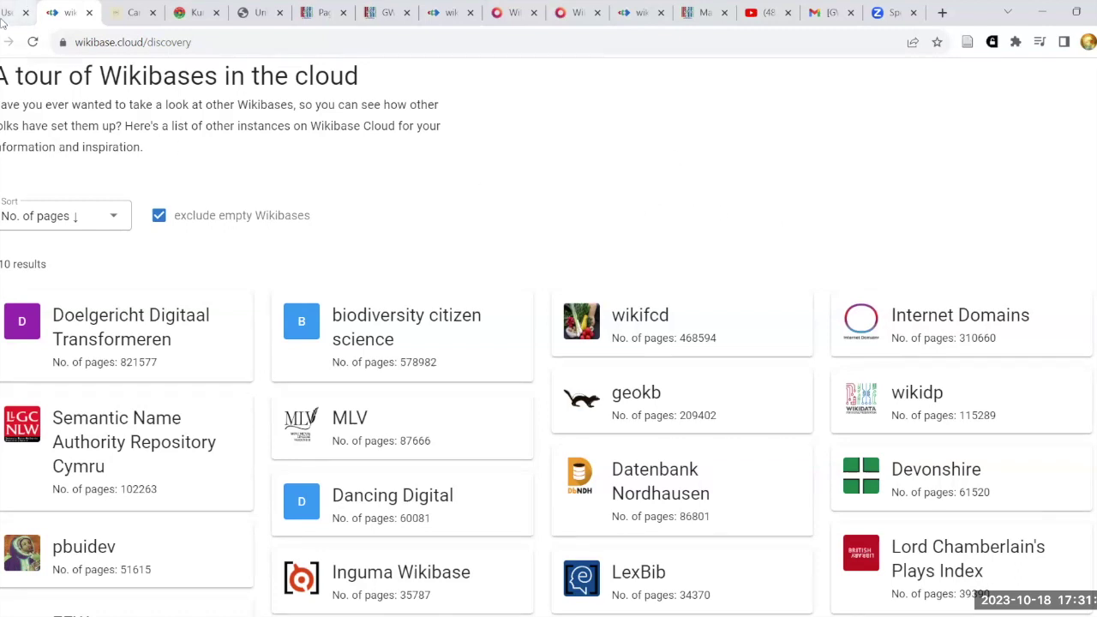
{"action": "mouse_move", "coordinate": [5, 17]}
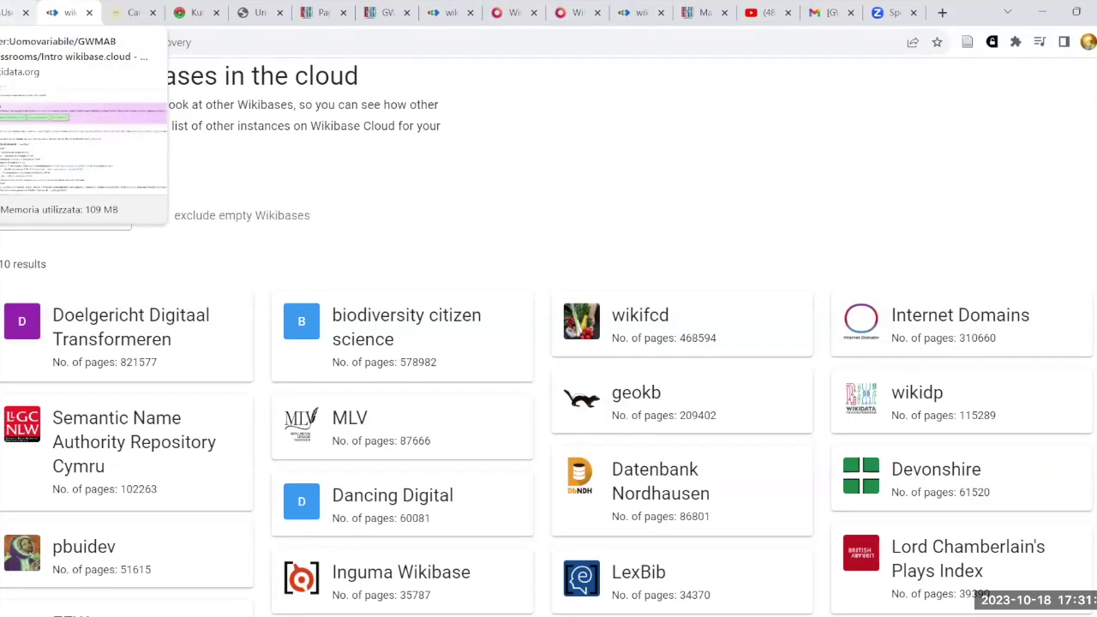
{"action": "left_click", "coordinate": [4, 17]}
Find and highlight the 'Due cose molto importanti' reminder about defining terms of use and an imprint.
{"action": "scroll", "coordinate": [845, 411], "scroll_direction": "down", "scroll_amount": 3}
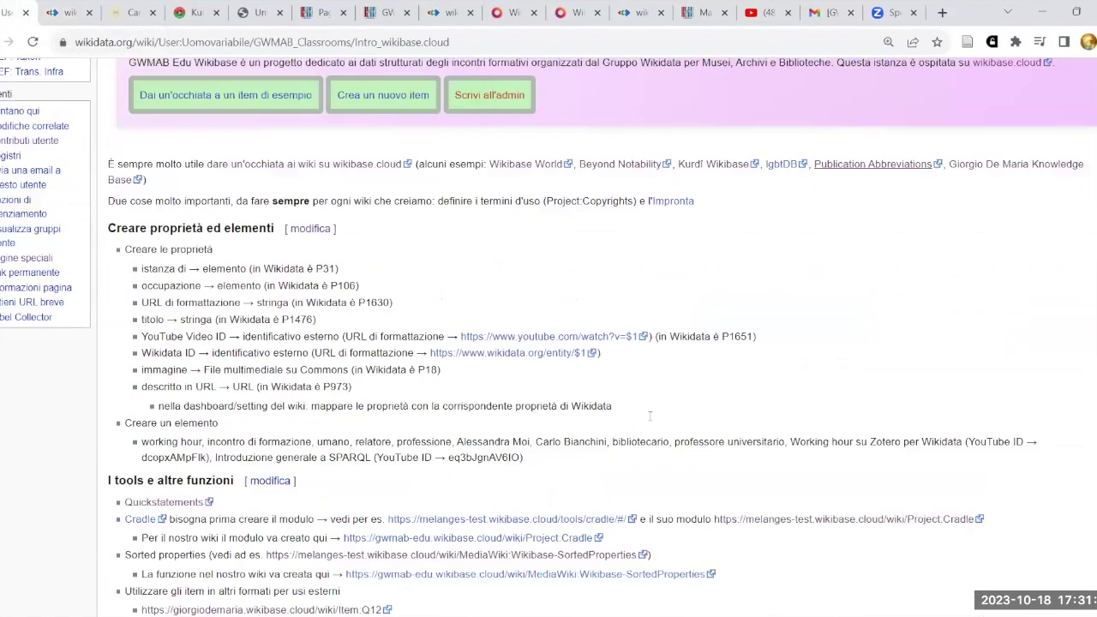
{"action": "scroll", "coordinate": [813, 386], "scroll_direction": "up", "scroll_amount": 1}
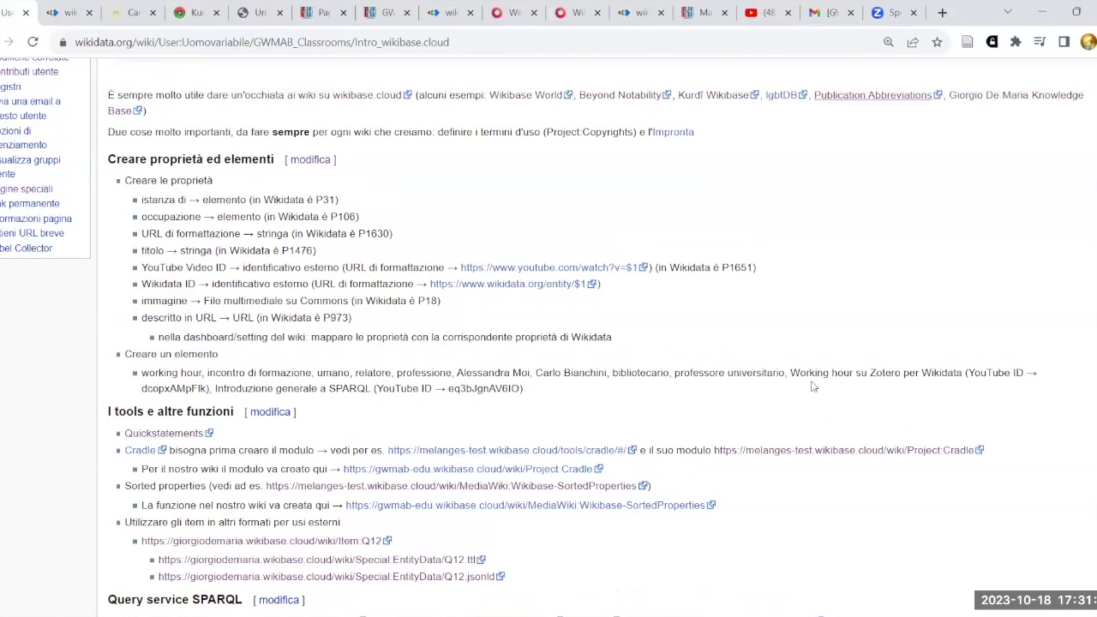
{"action": "scroll", "coordinate": [813, 386], "scroll_direction": "up", "scroll_amount": 1}
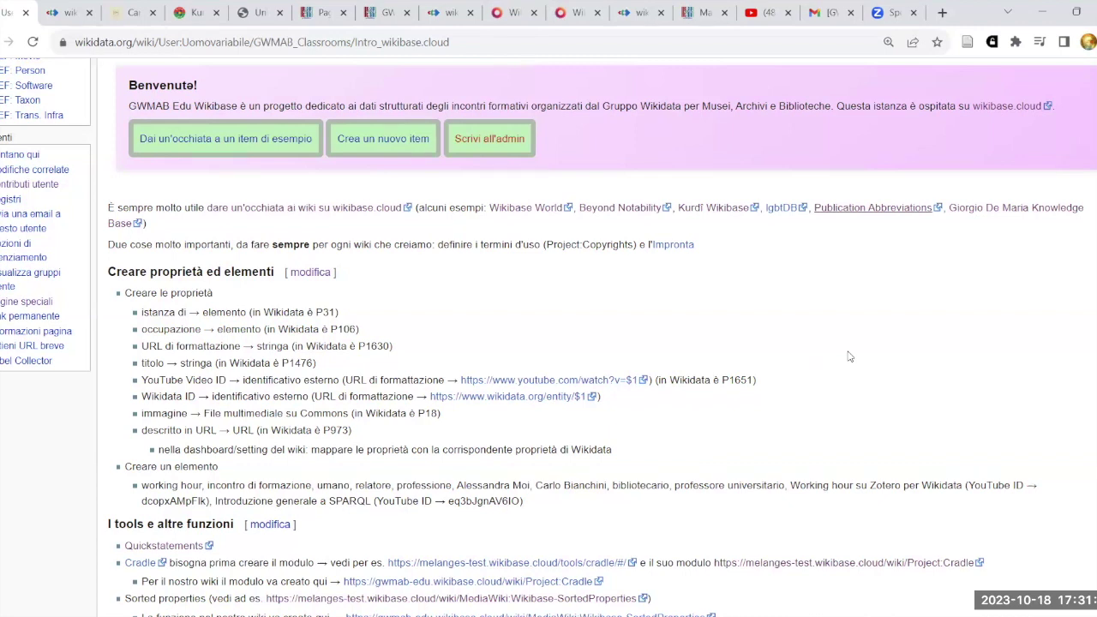
{"action": "left_click_drag", "start_coordinate": [110, 242], "coordinate": [636, 244]}
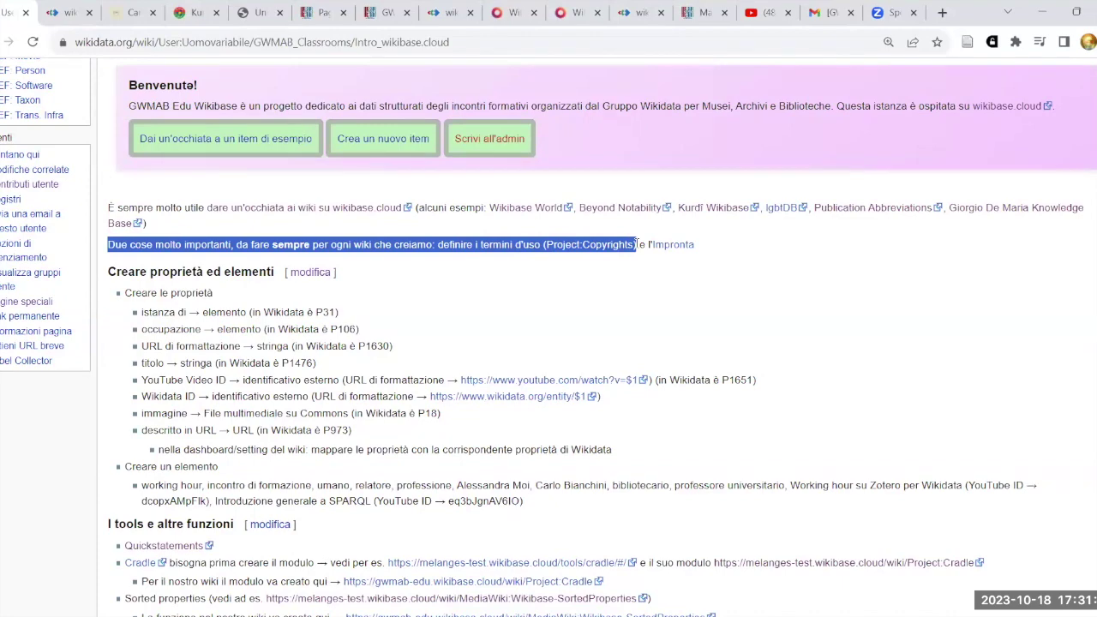
{"action": "left_click", "coordinate": [677, 275]}
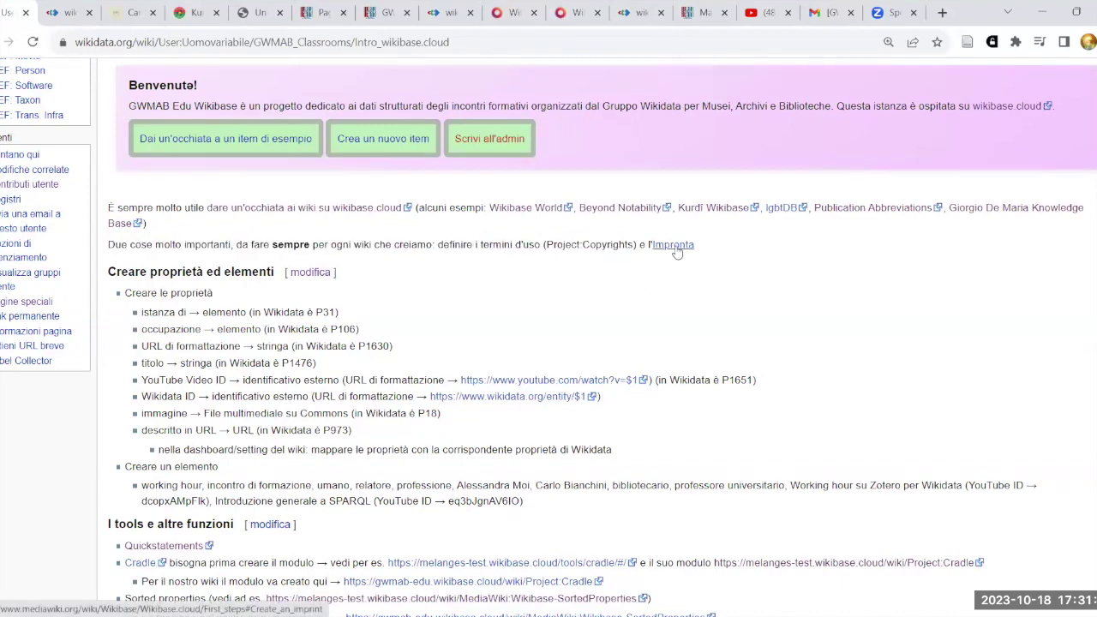
{"action": "scroll", "coordinate": [687, 300], "scroll_direction": "up", "scroll_amount": 3}
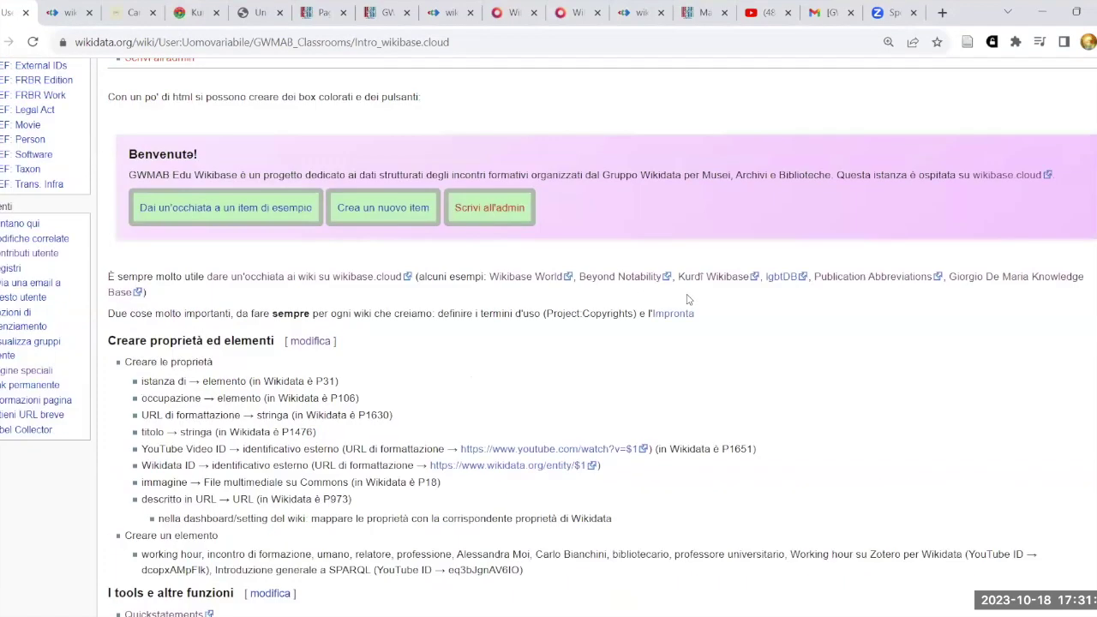
{"action": "scroll", "coordinate": [685, 303], "scroll_direction": "down", "scroll_amount": 1}
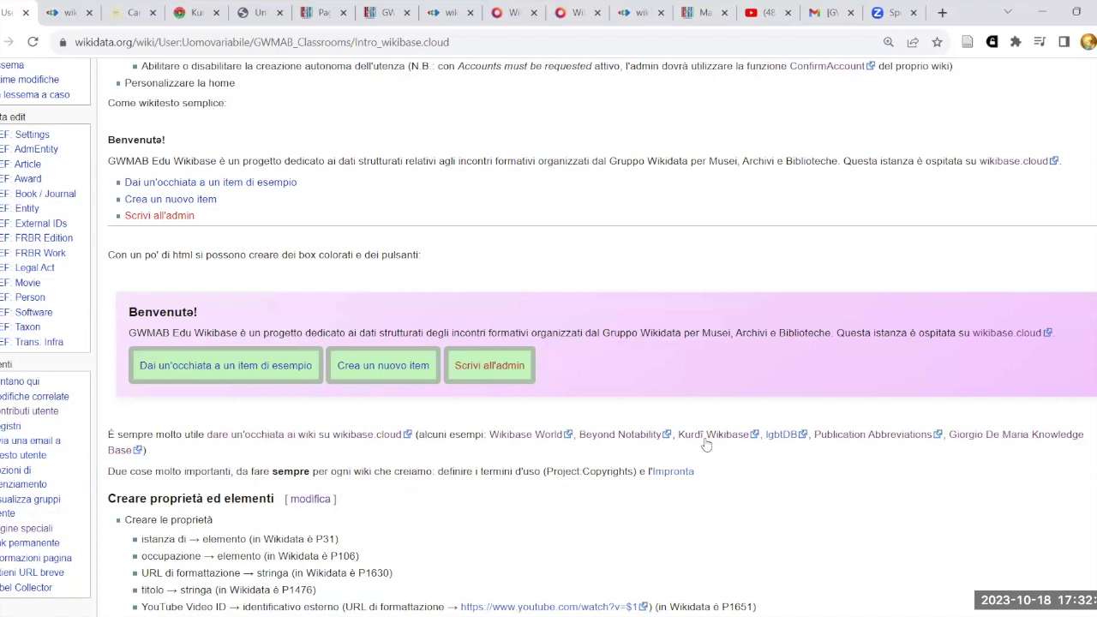
{"action": "right_click", "coordinate": [683, 472]}
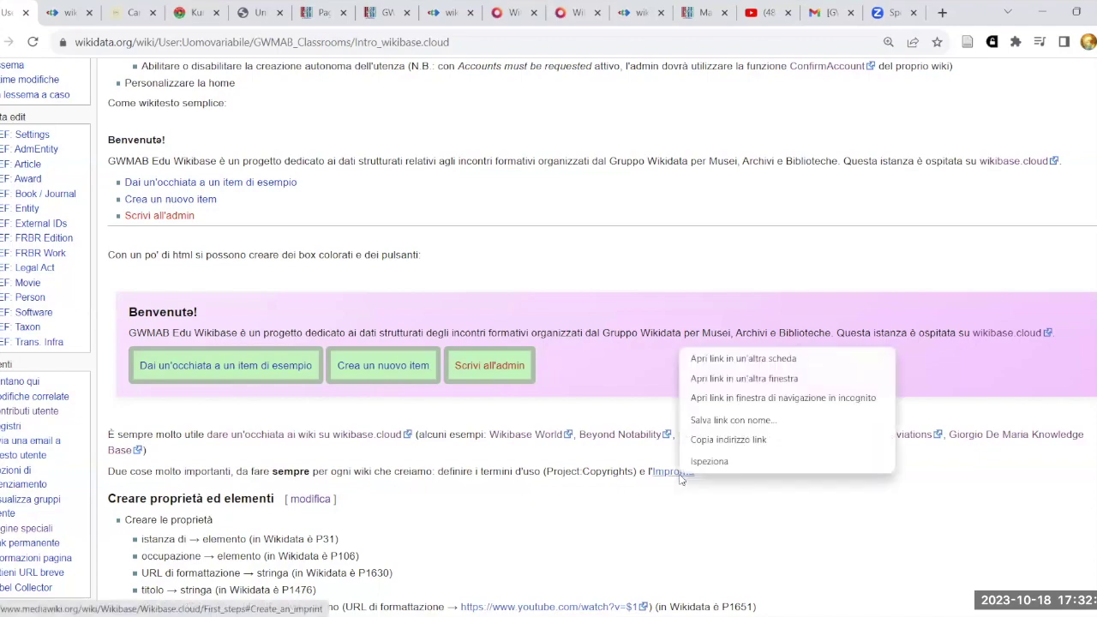
Open the Impronta link in a new tab and read the First steps guide's 'Create an imprint' section.
{"action": "left_click", "coordinate": [743, 358]}
{"action": "key", "text": "ctrl+Tab"}
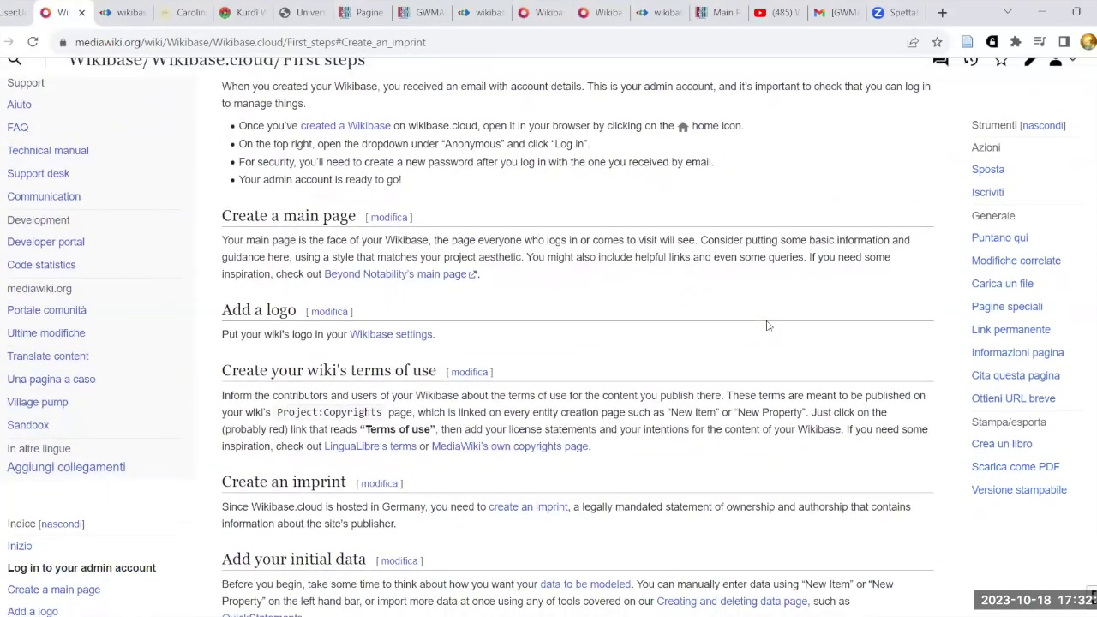
{"action": "scroll", "coordinate": [766, 327], "scroll_direction": "up", "scroll_amount": 2}
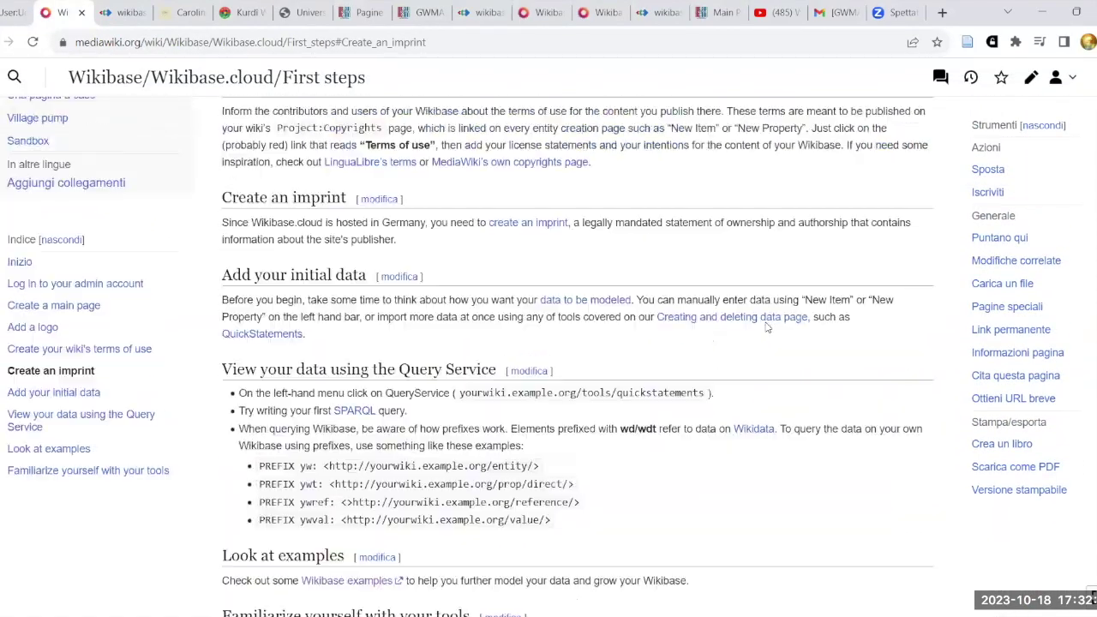
{"action": "scroll", "coordinate": [242, 256], "scroll_direction": "up", "scroll_amount": 1}
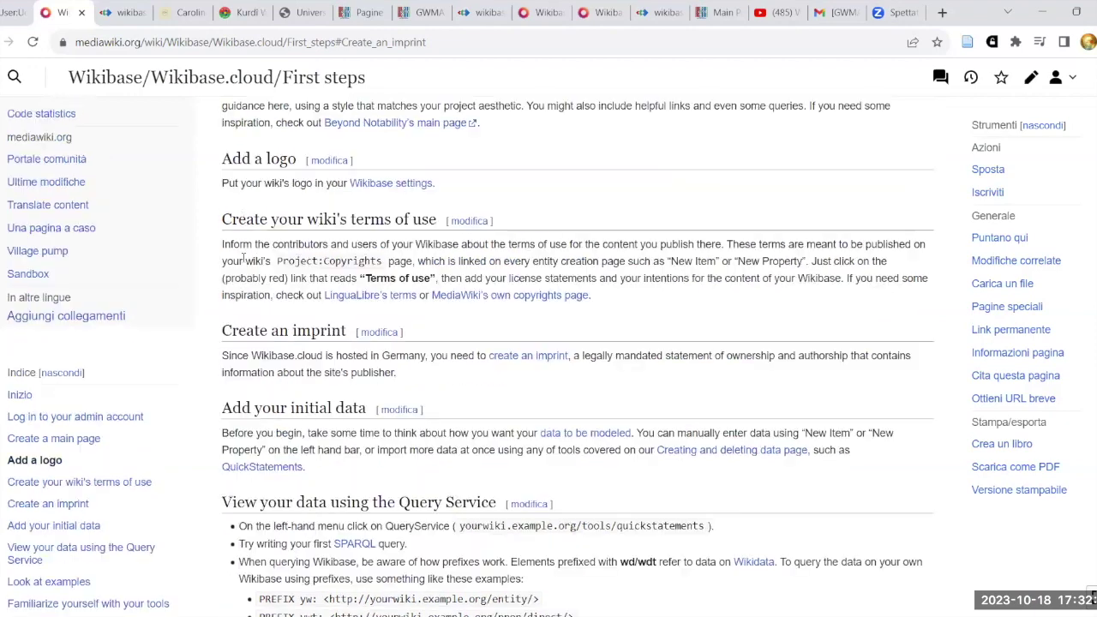
{"action": "scroll", "coordinate": [514, 245], "scroll_direction": "up", "scroll_amount": 1}
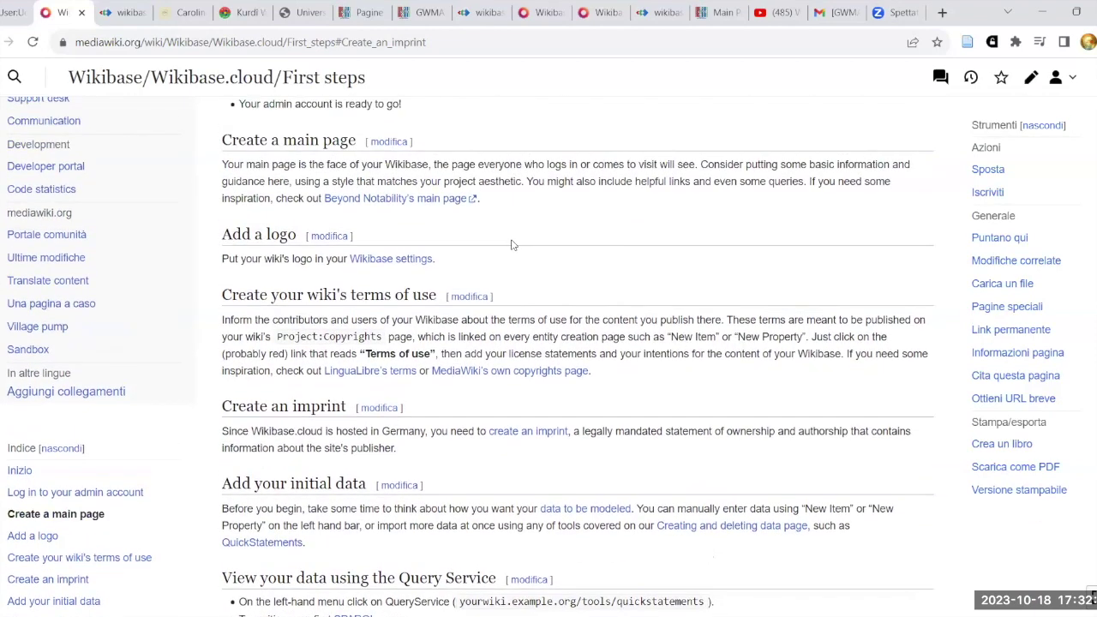
{"action": "scroll", "coordinate": [591, 250], "scroll_direction": "down", "scroll_amount": 2}
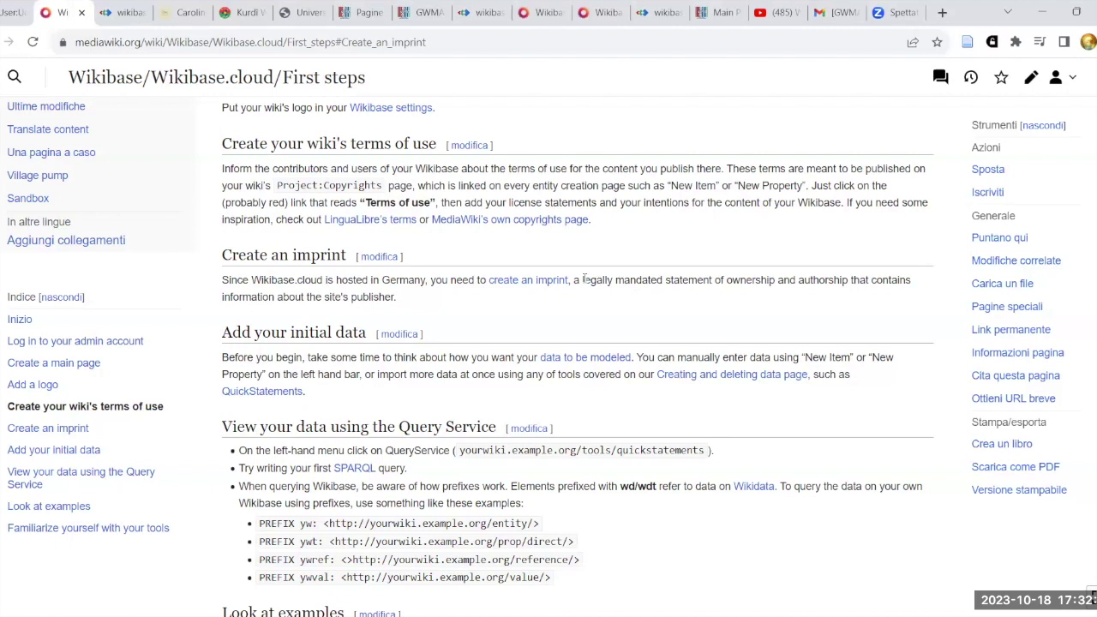
{"action": "left_click_drag", "start_coordinate": [584, 279], "coordinate": [673, 280]}
{"action": "left_click", "coordinate": [688, 304]}
Scroll the Intro_wikibase.cloud notes to 'Primi passi', then switch to the Kurdî Wikibase tab.
{"action": "left_click", "coordinate": [16, 12]}
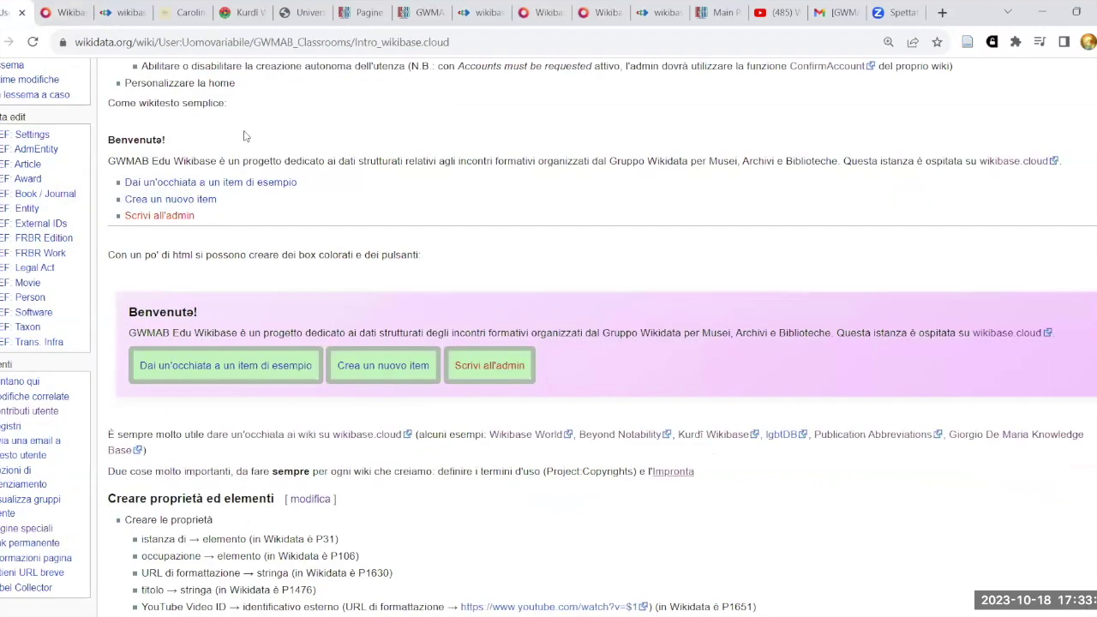
{"action": "scroll", "coordinate": [668, 272], "scroll_direction": "down", "scroll_amount": 1}
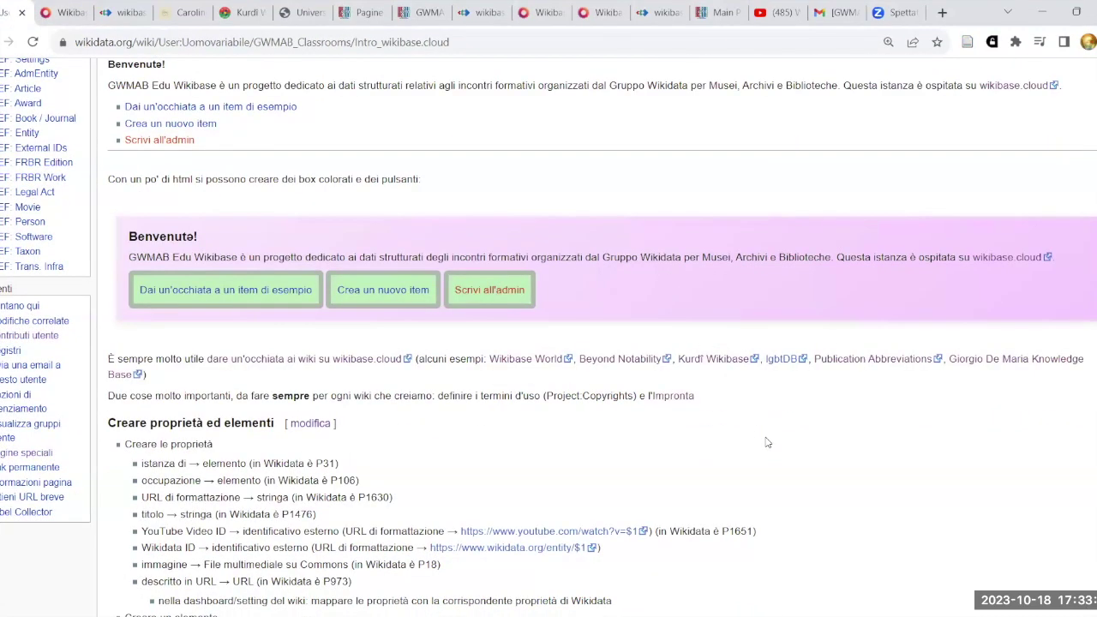
{"action": "scroll", "coordinate": [767, 442], "scroll_direction": "down", "scroll_amount": 3}
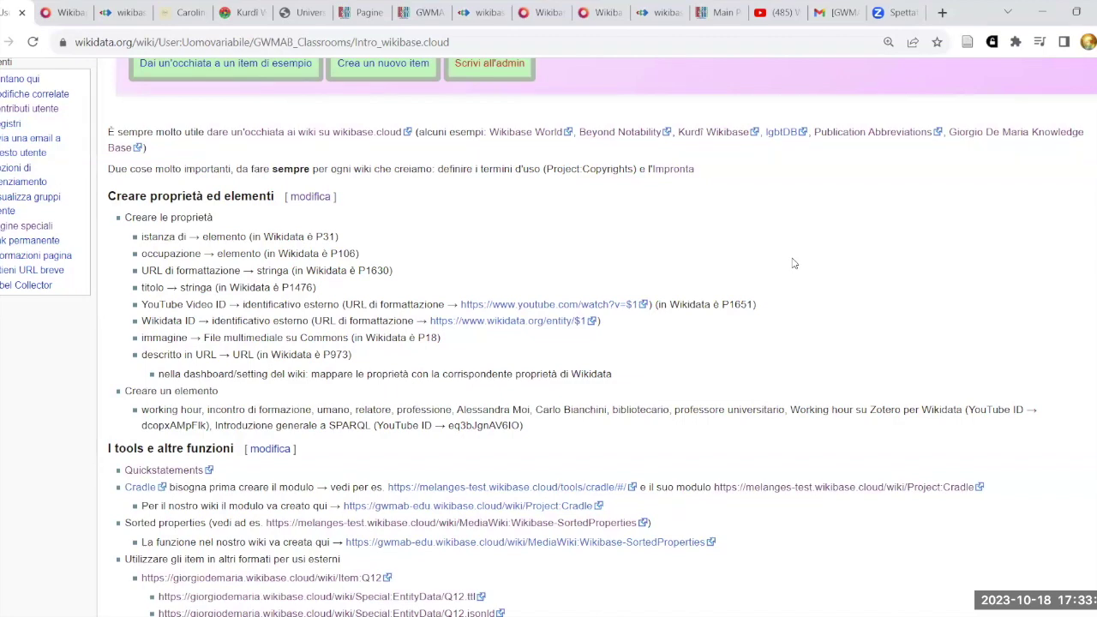
{"action": "scroll", "coordinate": [848, 261], "scroll_direction": "down", "scroll_amount": 1}
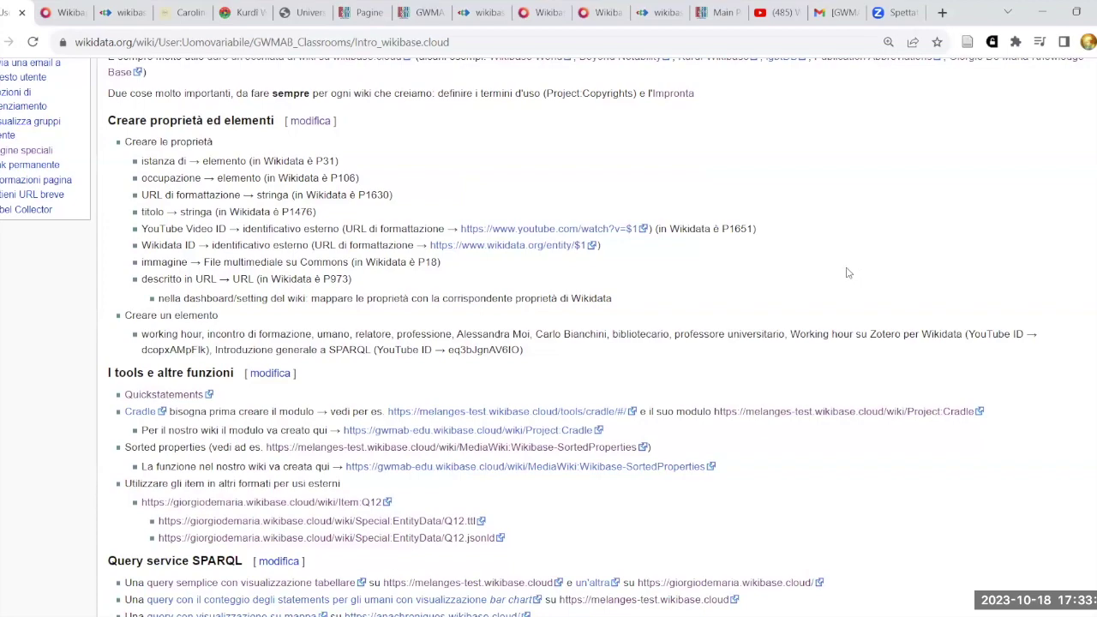
{"action": "scroll", "coordinate": [852, 275], "scroll_direction": "up", "scroll_amount": 7}
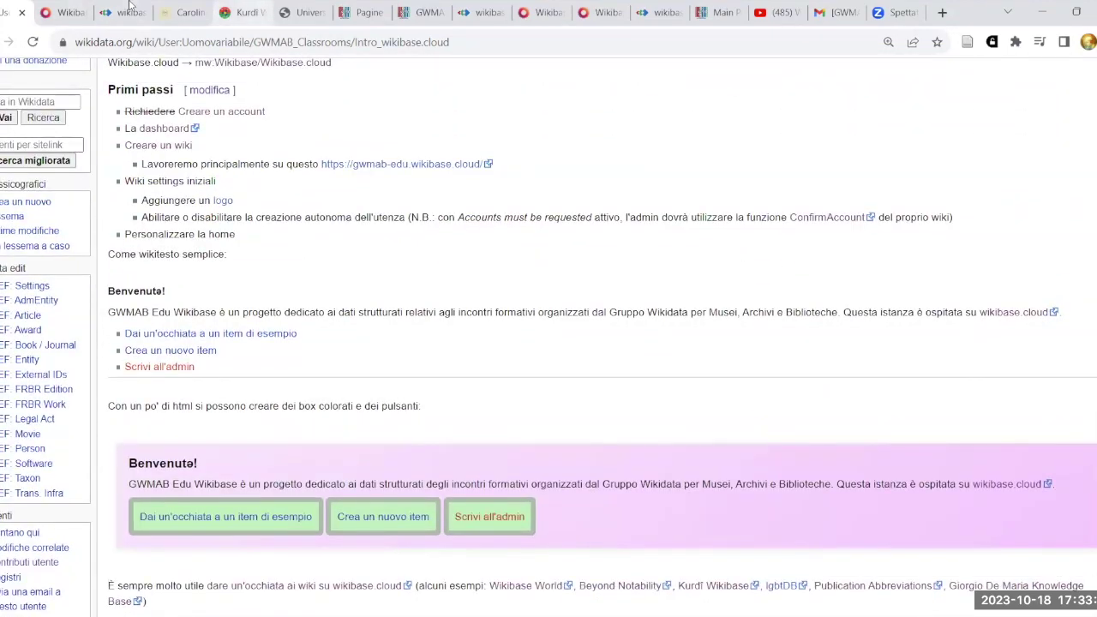
{"action": "left_click", "coordinate": [244, 12]}
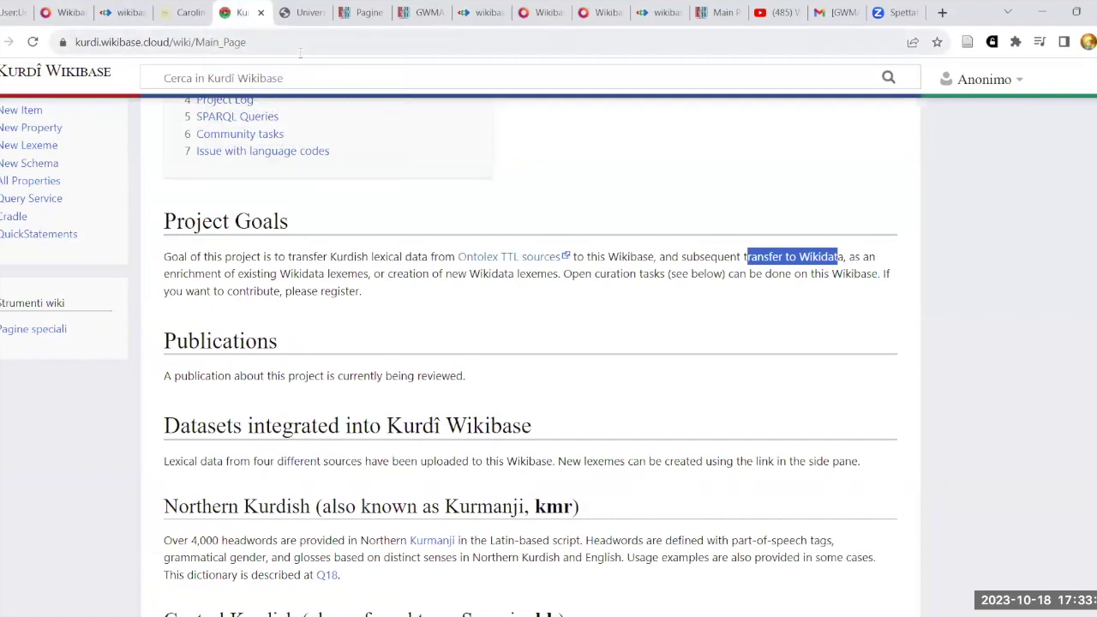
Check the Kurdî Wikibase page address, then switch back to the Intro_wikibase.cloud notes tab.
{"action": "left_click", "coordinate": [290, 49]}
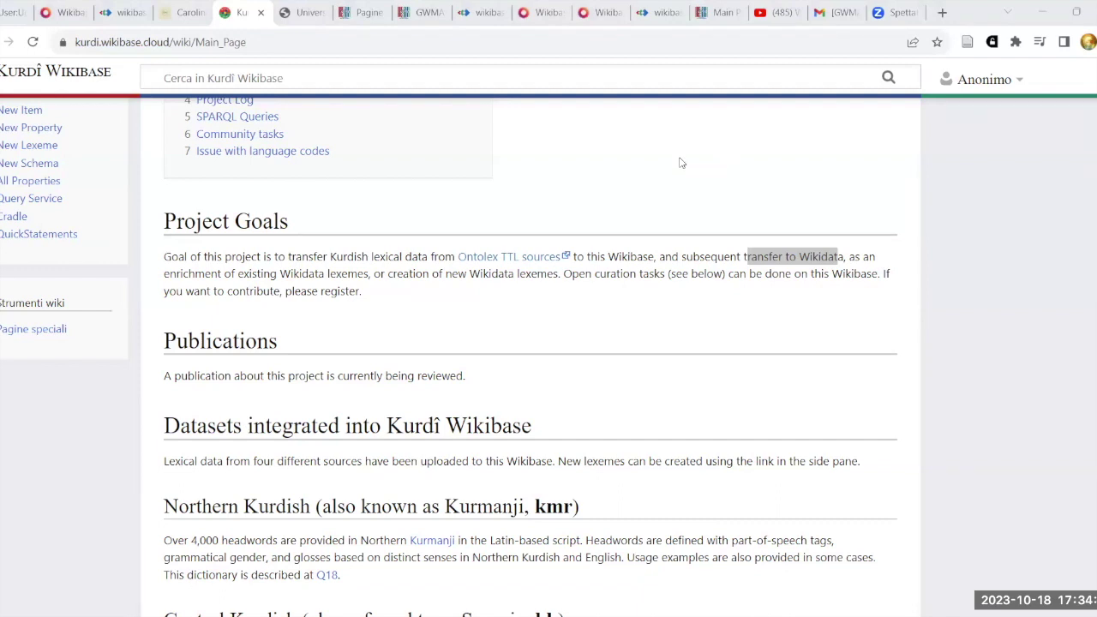
{"action": "left_click", "coordinate": [12, 6]}
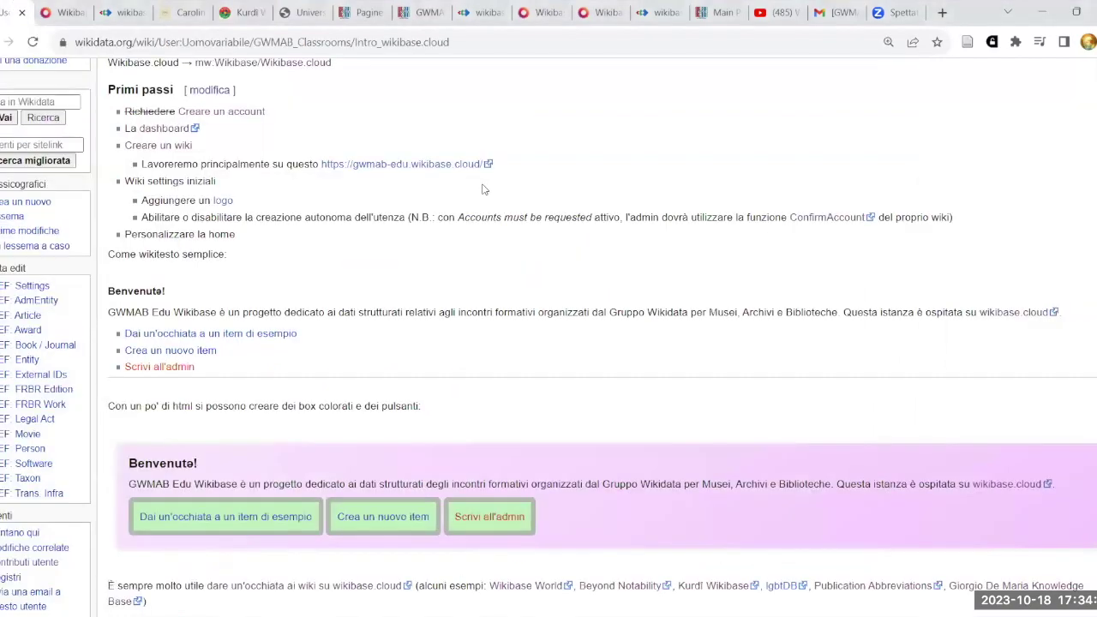
Scroll the course notes, then switch to the GWMAB Edu 'Pagine speciali' tab.
{"action": "scroll", "coordinate": [521, 193], "scroll_direction": "down", "scroll_amount": 7}
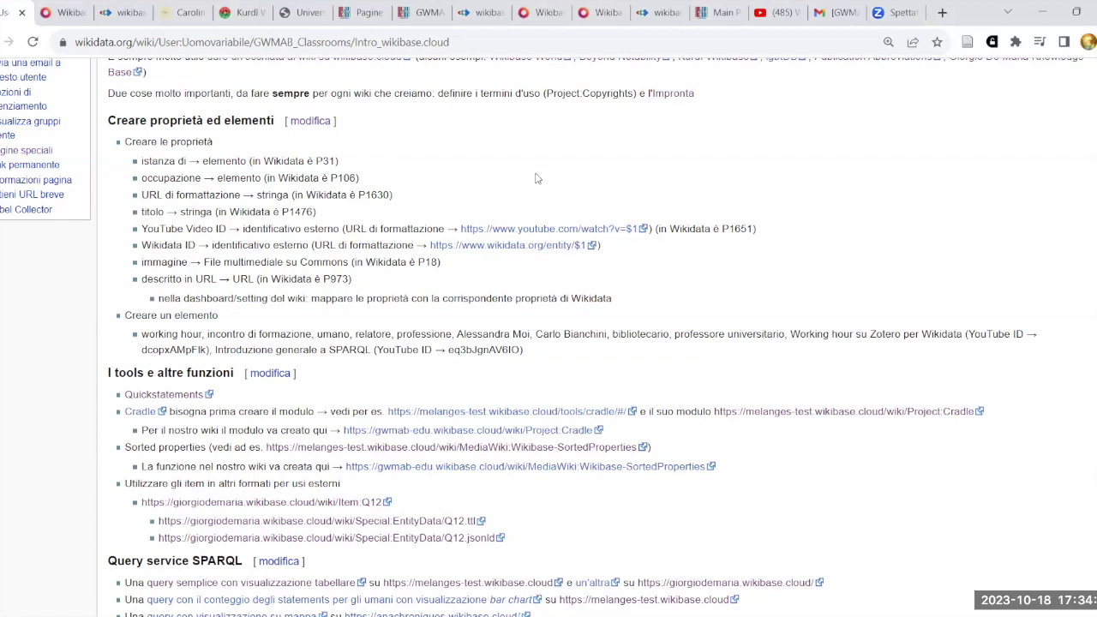
{"action": "left_click", "coordinate": [360, 12]}
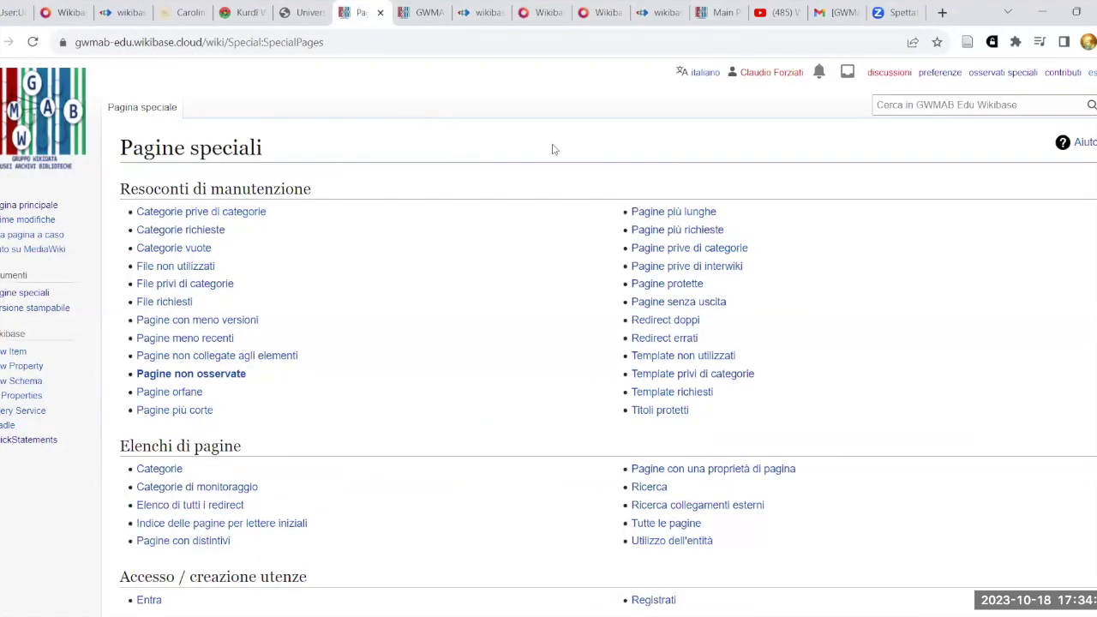
From the GWMAB Edu Main Page, go via 'Pagine speciali' to 'Elenco degli utenti', showing seven accounts.
{"action": "left_click", "coordinate": [30, 206]}
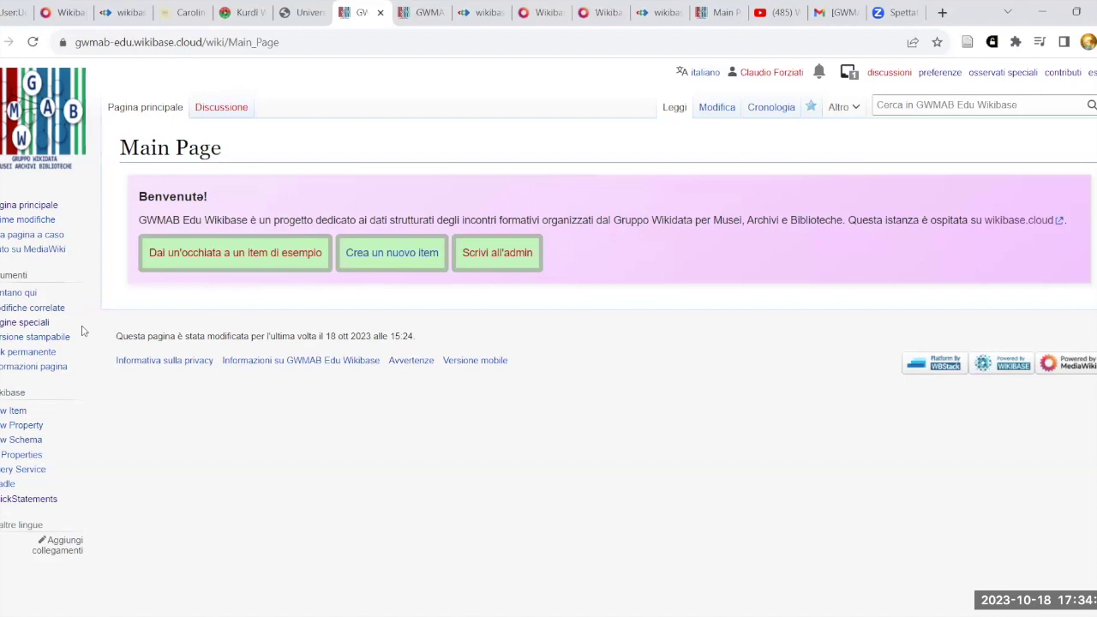
{"action": "left_click", "coordinate": [31, 324]}
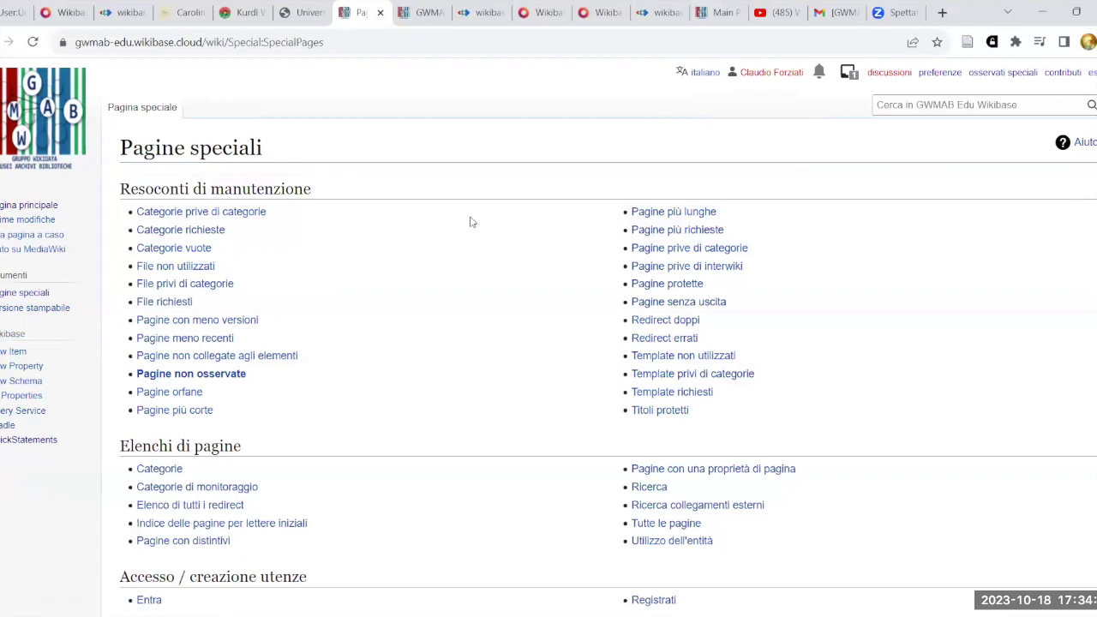
{"action": "scroll", "coordinate": [472, 225], "scroll_direction": "down", "scroll_amount": 1}
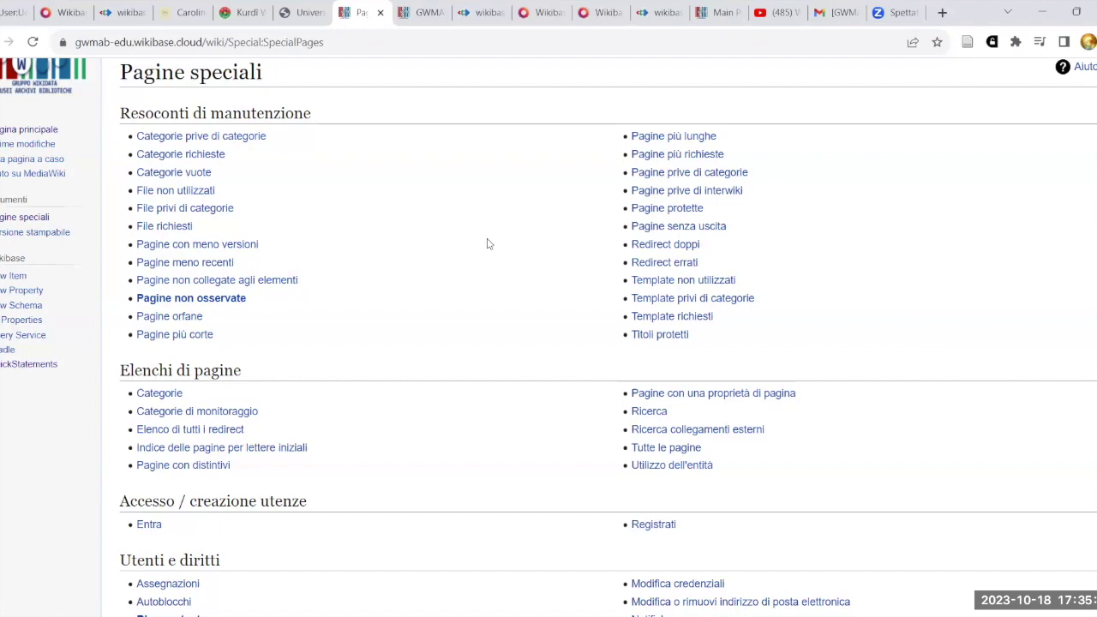
{"action": "scroll", "coordinate": [486, 244], "scroll_direction": "down", "scroll_amount": 4}
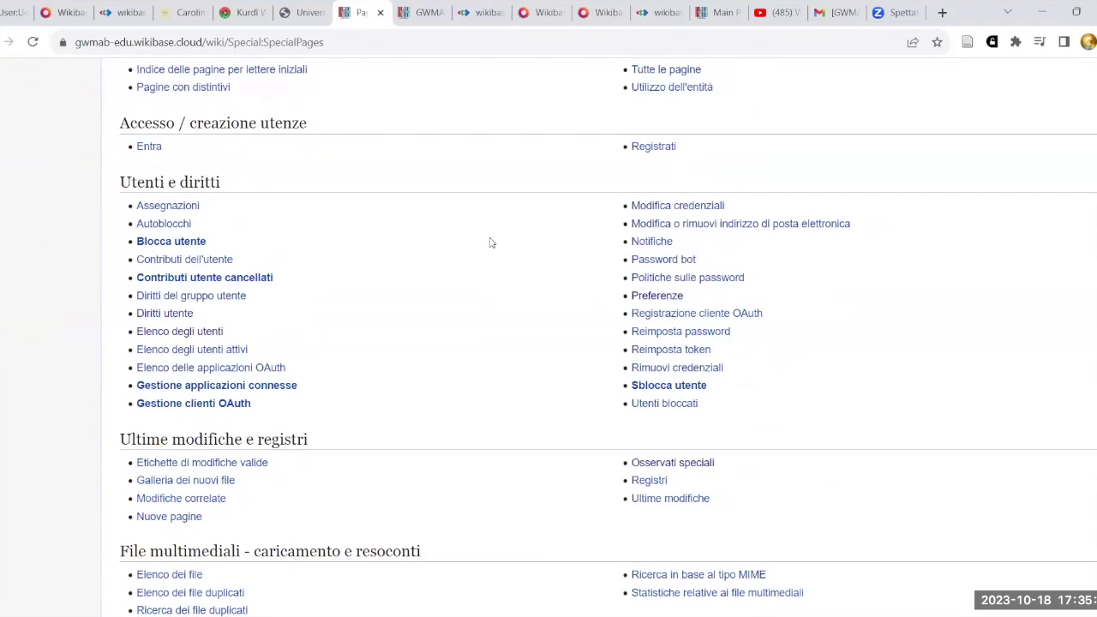
{"action": "scroll", "coordinate": [338, 172], "scroll_direction": "up", "scroll_amount": 5}
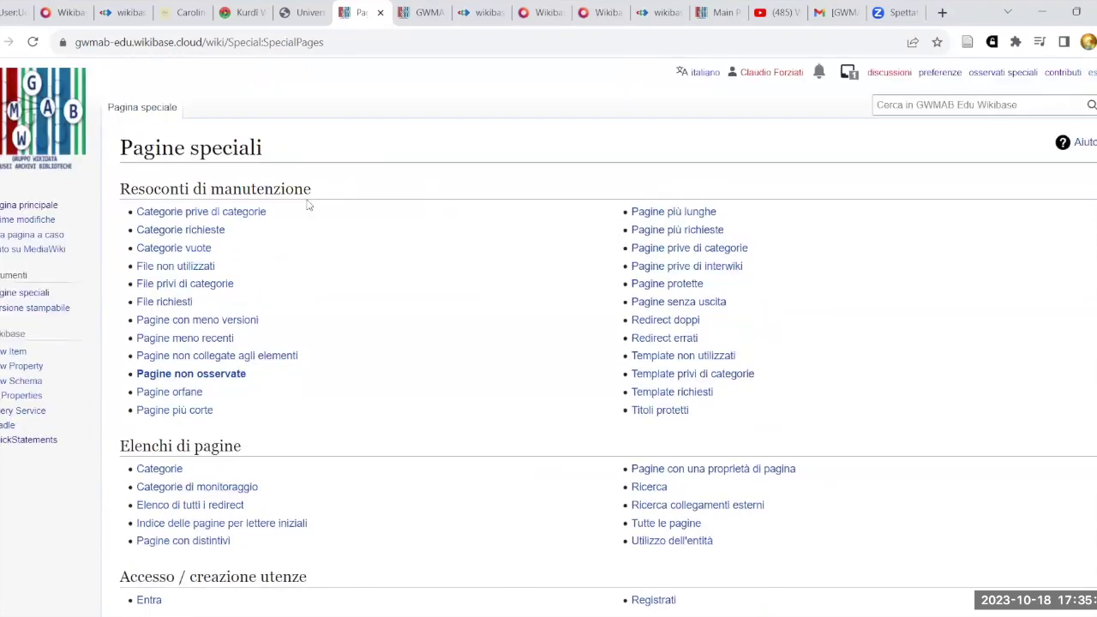
{"action": "scroll", "coordinate": [313, 257], "scroll_direction": "down", "scroll_amount": 4}
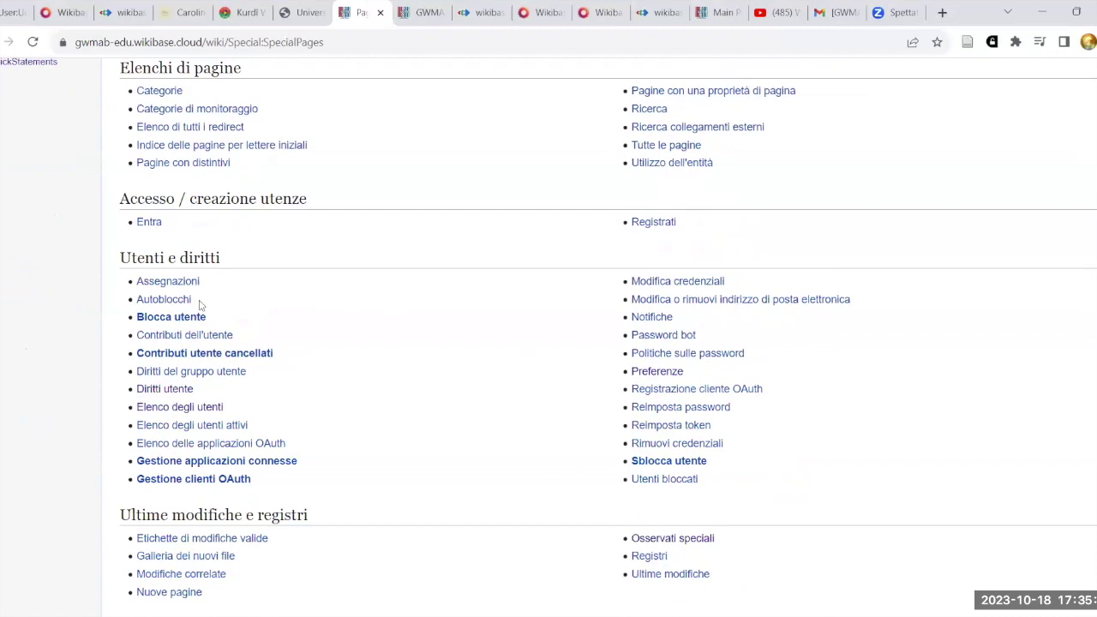
{"action": "left_click", "coordinate": [206, 409]}
{"action": "scroll", "coordinate": [223, 386], "scroll_direction": "down", "scroll_amount": 1}
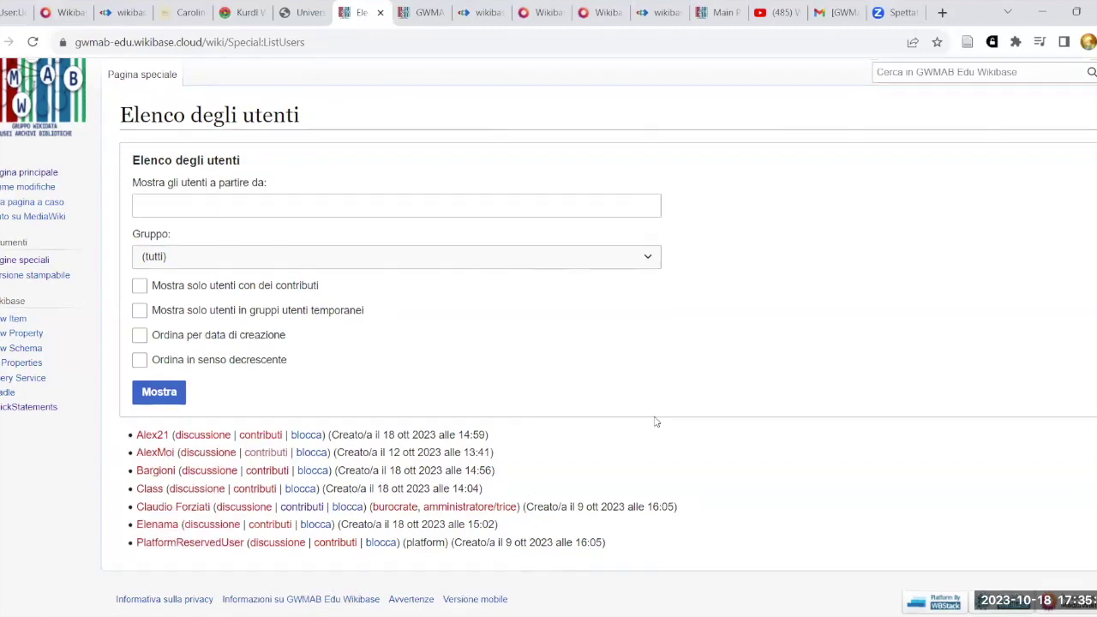
Check the recently active users list, then go to the 'Diritti utente' page.
{"action": "scroll", "coordinate": [654, 419], "scroll_direction": "up", "scroll_amount": 1}
{"action": "key", "text": "alt+Left"}
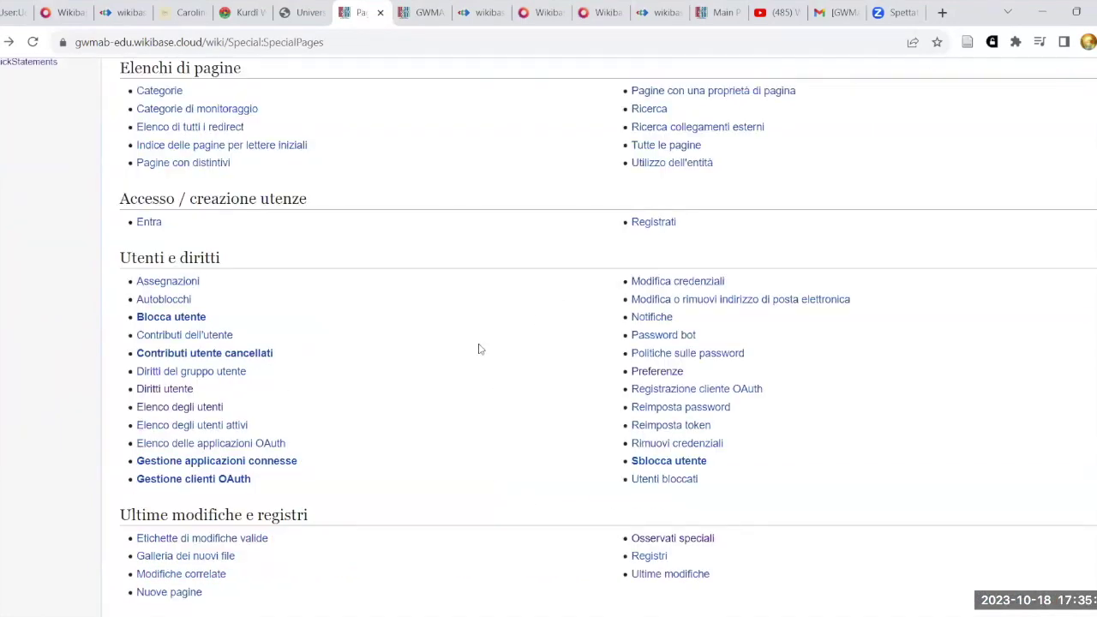
{"action": "left_click", "coordinate": [215, 431]}
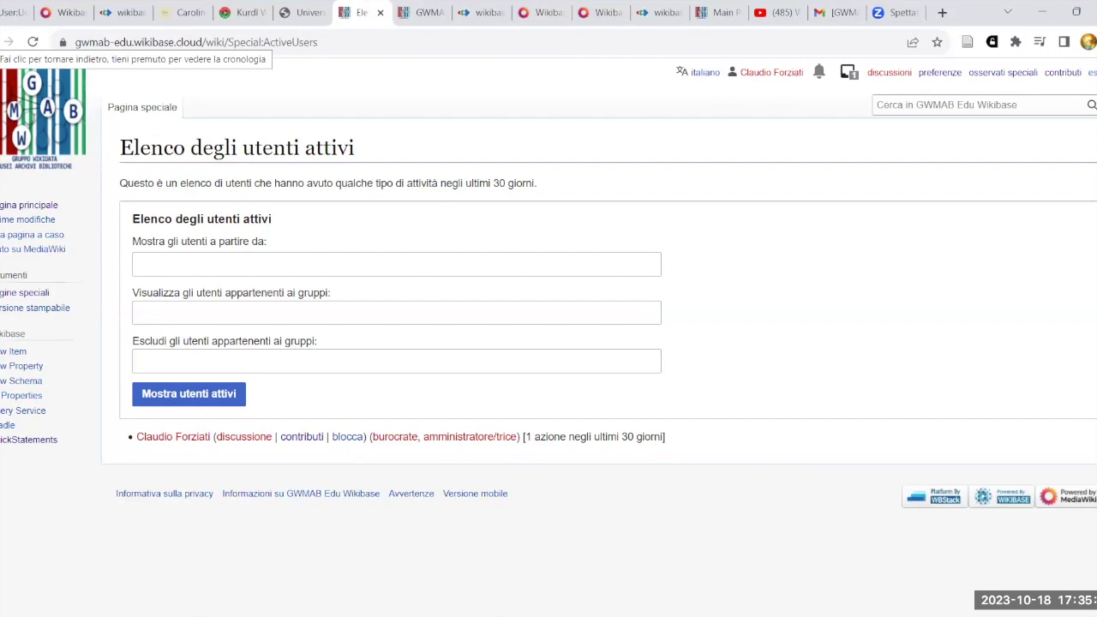
{"action": "left_click", "coordinate": [7, 42]}
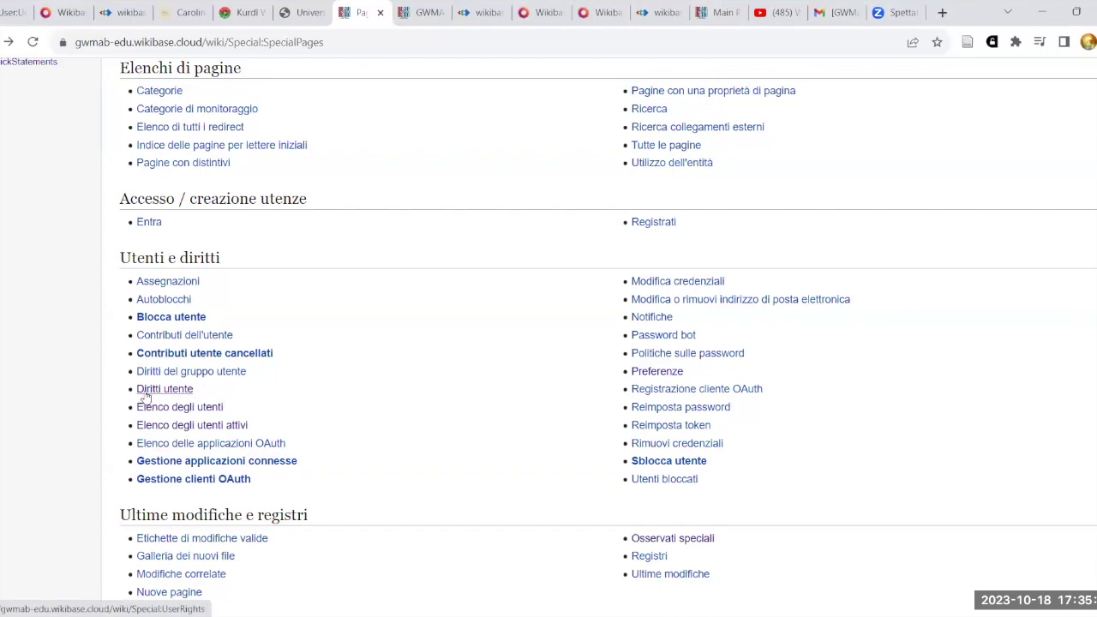
{"action": "left_click", "coordinate": [178, 389]}
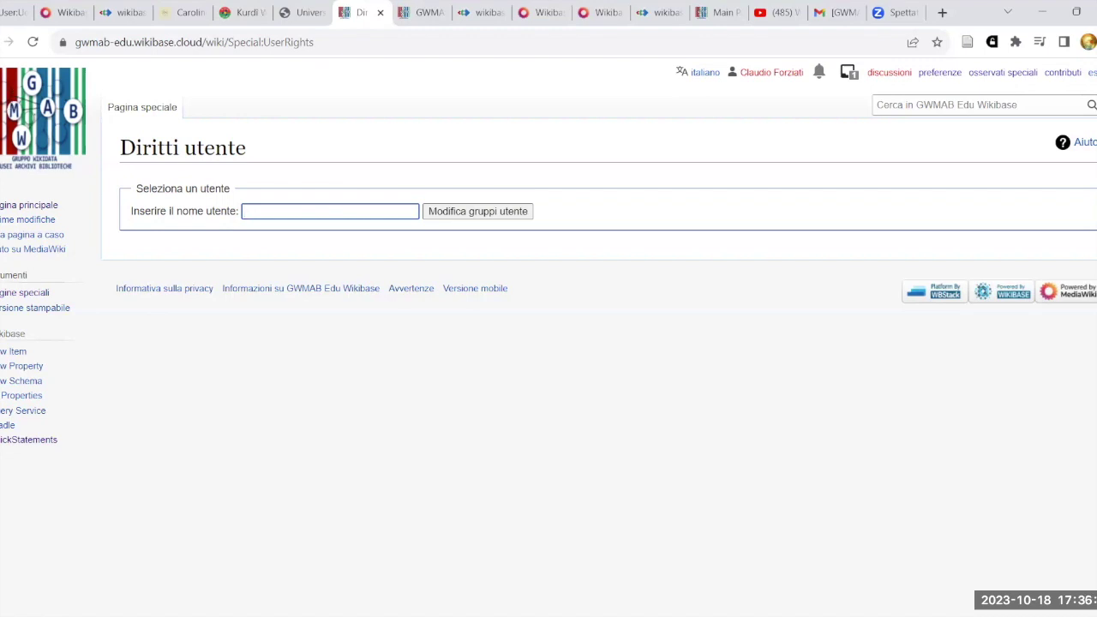
Open 'Elenco degli utenti' in a new tab, then reopen 'Diritti utente' from Special Pages.
{"action": "key", "text": "alt+Left"}
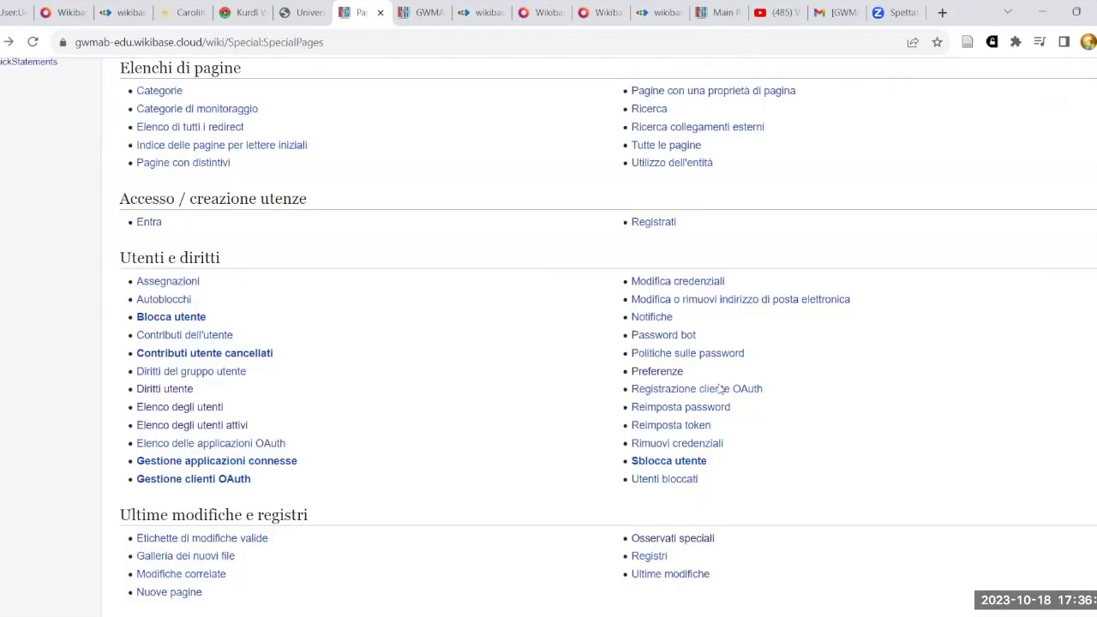
{"action": "right_click", "coordinate": [211, 407]}
{"action": "left_click", "coordinate": [241, 415]}
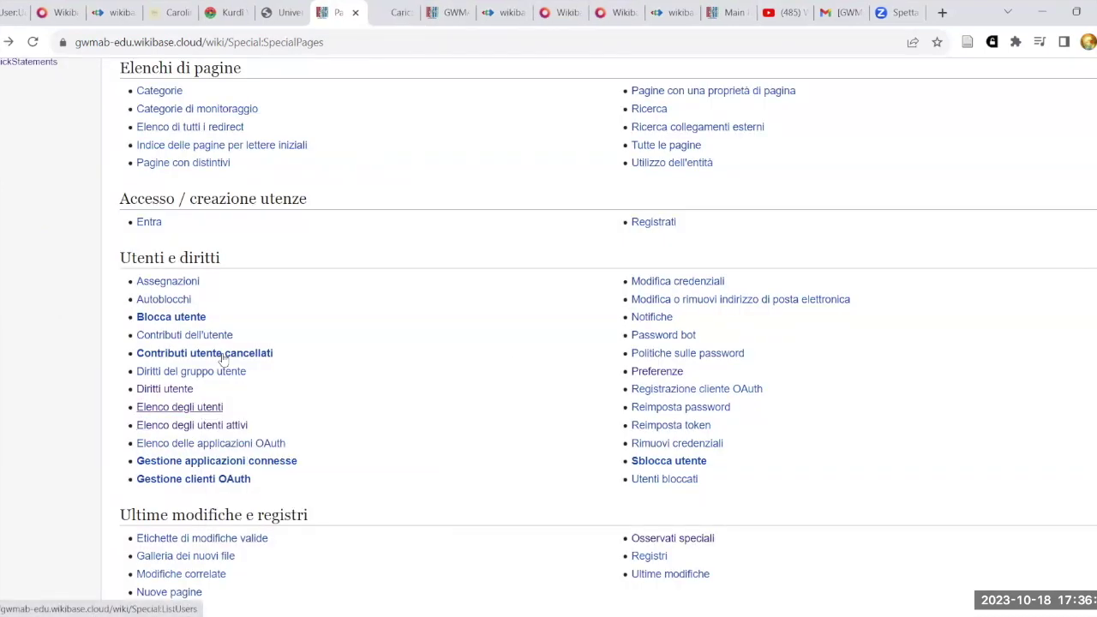
{"action": "left_click", "coordinate": [392, 12]}
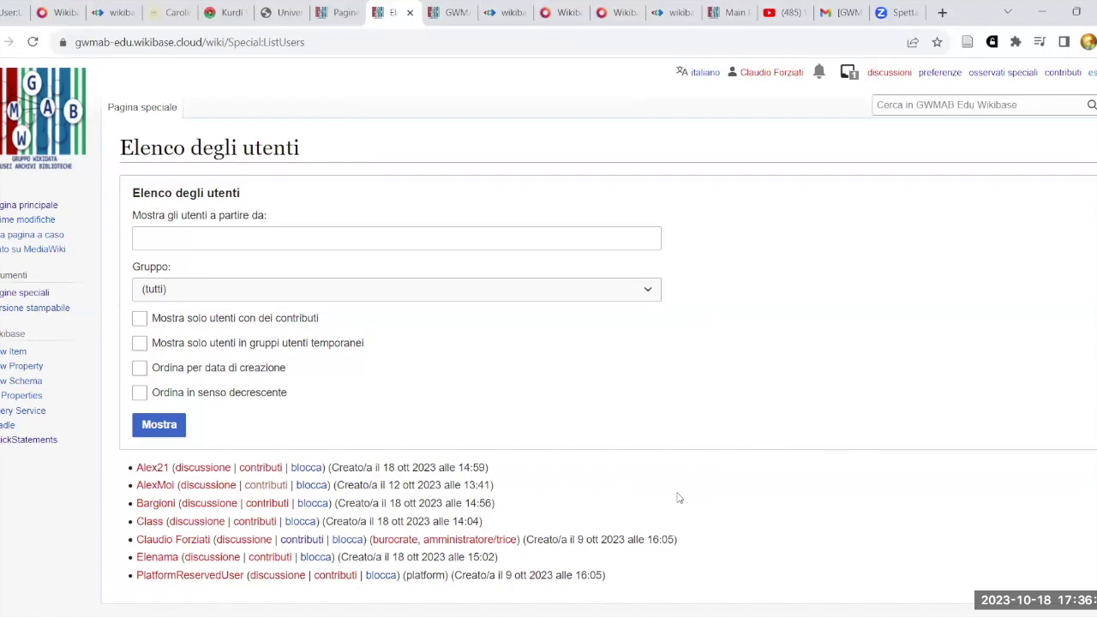
{"action": "left_click", "coordinate": [337, 13]}
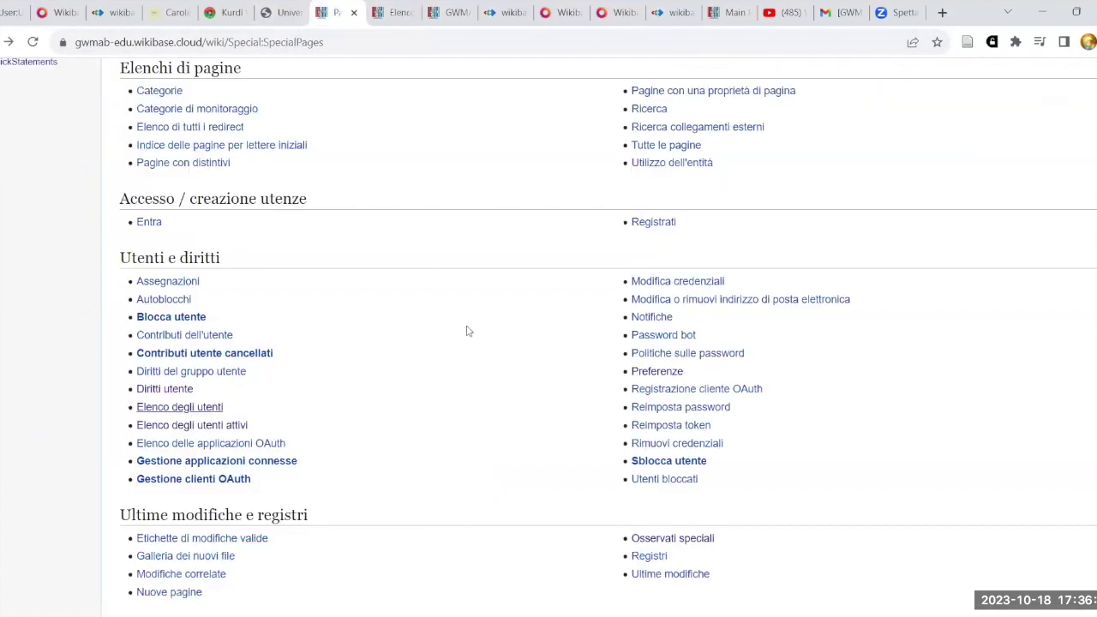
{"action": "left_click", "coordinate": [177, 391]}
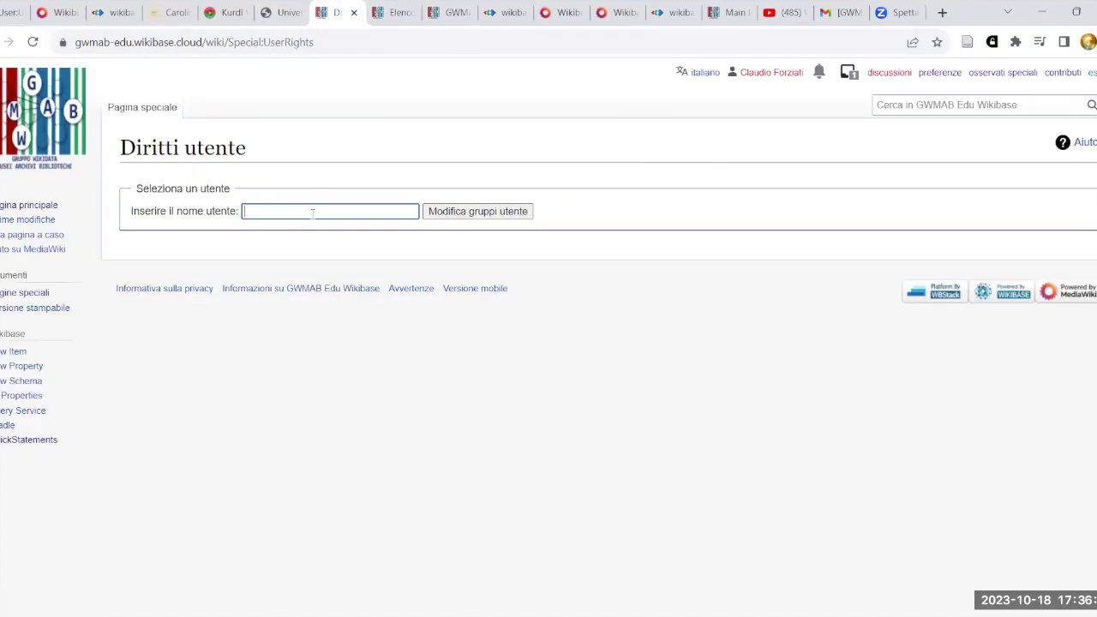
Load the trainee's groups and tick amministratore/trice and burocrate, both with 'Non ha scadenza'.
{"action": "type", "text": "AlexM"}
{"action": "left_click", "coordinate": [364, 231]}
{"action": "left_click", "coordinate": [474, 212]}
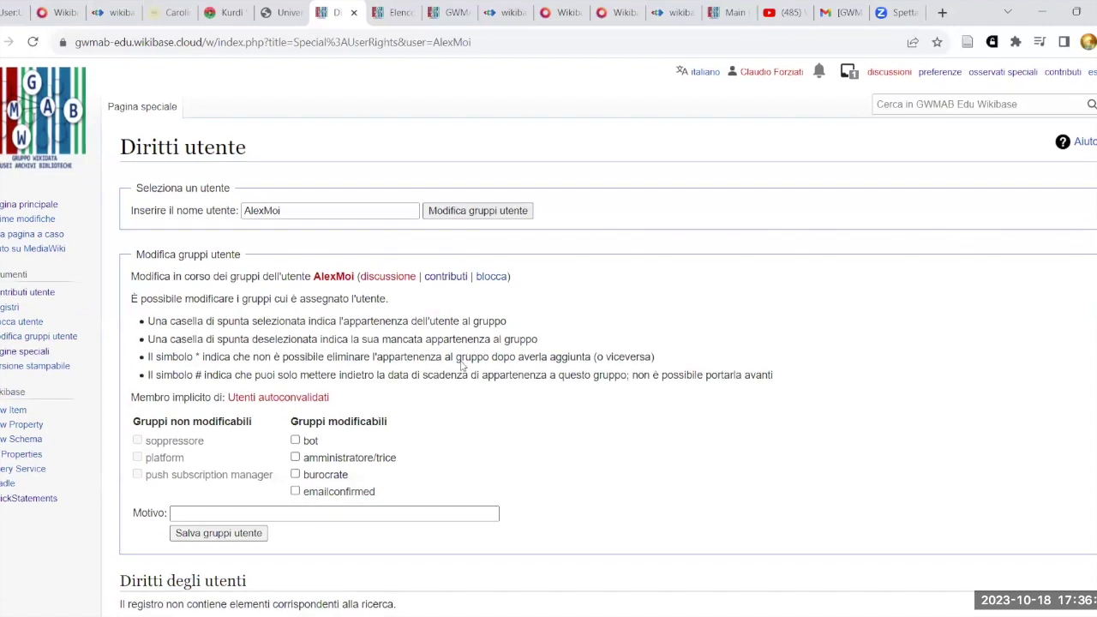
{"action": "scroll", "coordinate": [461, 365], "scroll_direction": "down", "scroll_amount": 1}
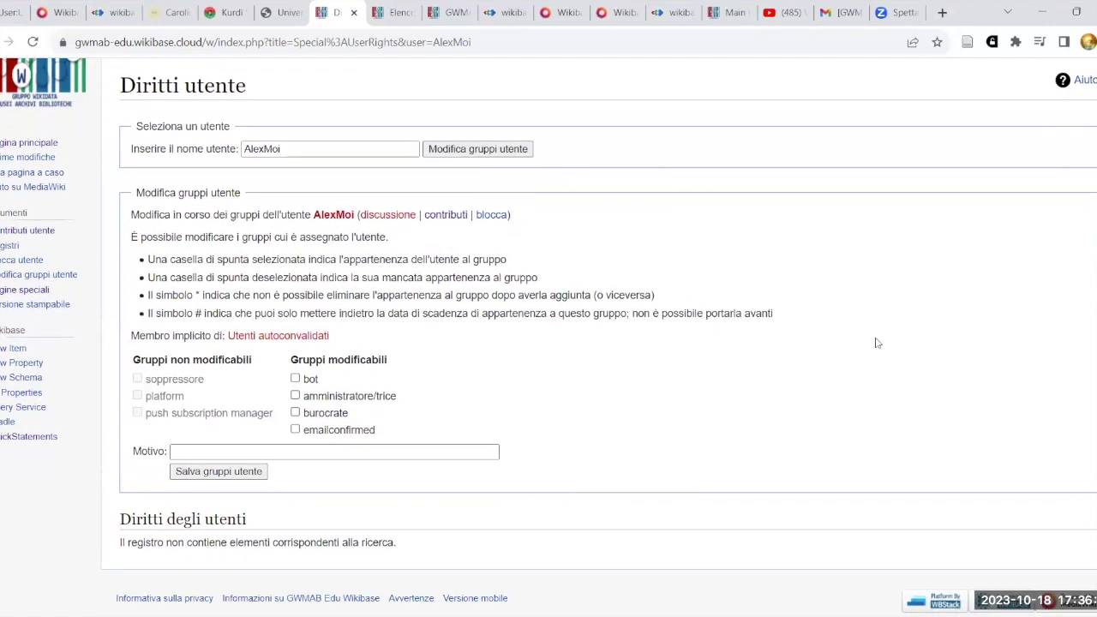
{"action": "left_click", "coordinate": [296, 395]}
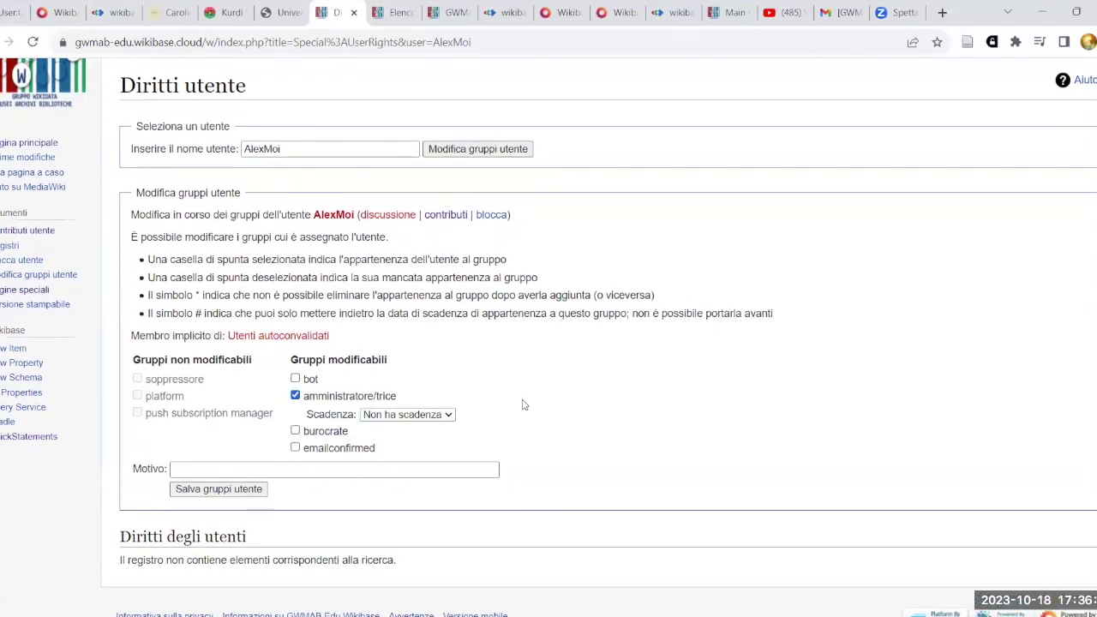
{"action": "left_click", "coordinate": [448, 415]}
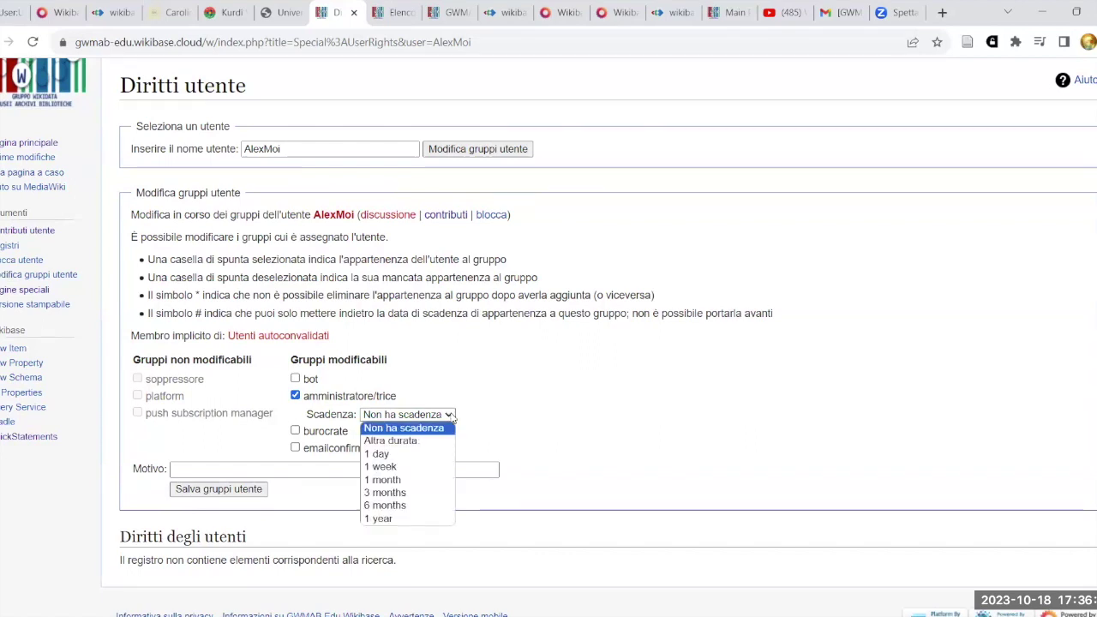
{"action": "left_click", "coordinate": [448, 415]}
{"action": "left_click", "coordinate": [296, 430]}
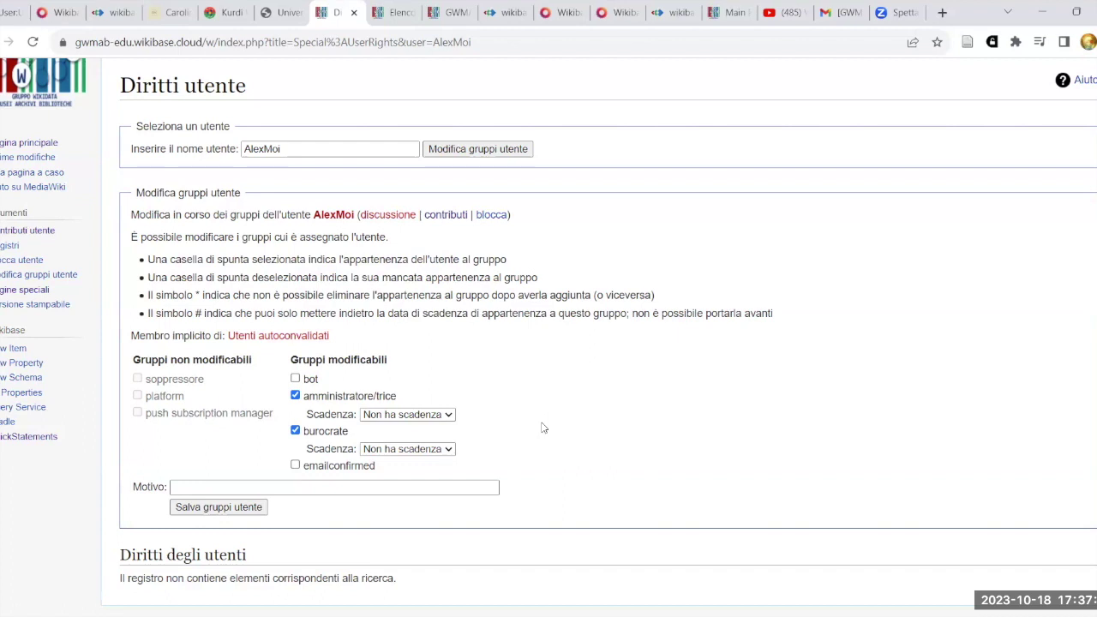
Tick emailconfirmed for the user and save the groups with 'Salva gruppi utente'.
{"action": "left_click", "coordinate": [294, 465]}
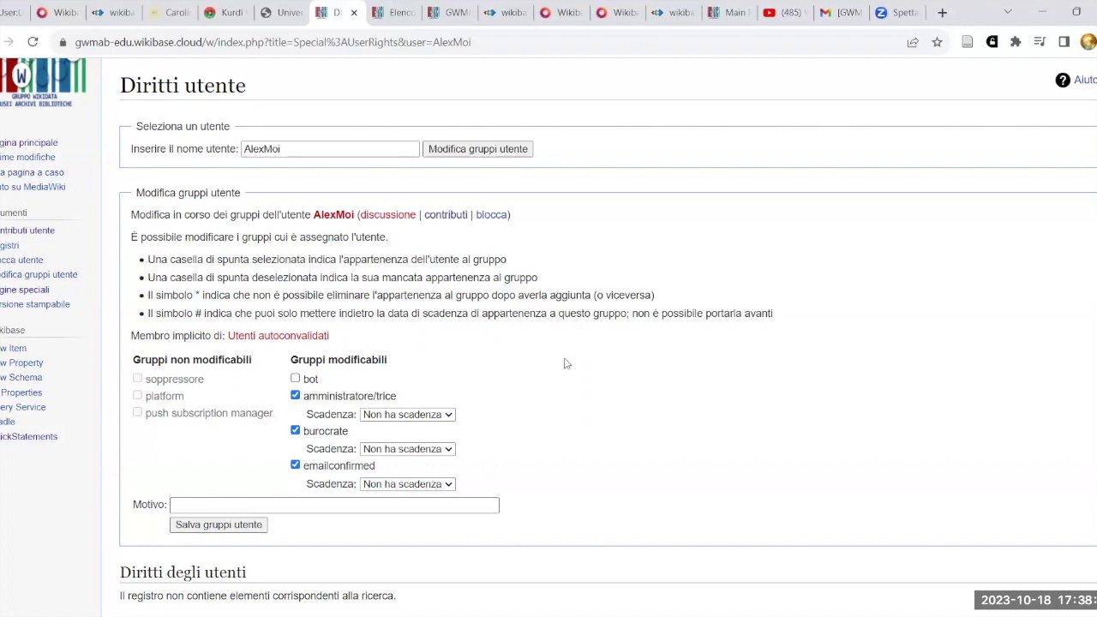
{"action": "scroll", "coordinate": [411, 533], "scroll_direction": "down", "scroll_amount": 1}
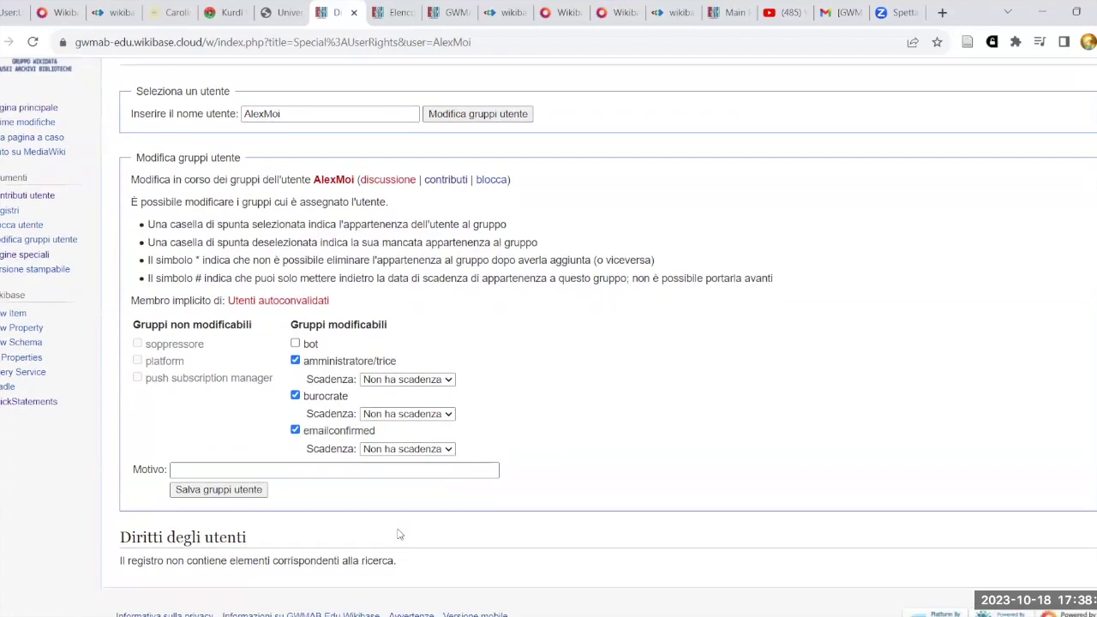
{"action": "left_click", "coordinate": [255, 476]}
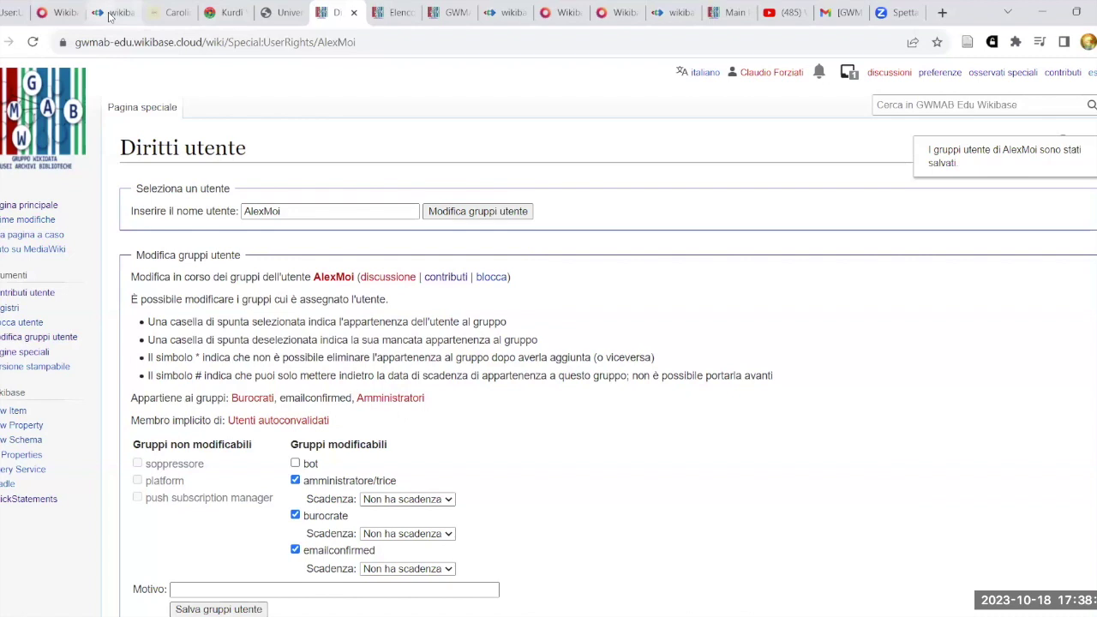
Reload 'Elenco degli utenti' to verify the bureaucrat, emailconfirmed and administrator groups, then go to the course notes.
{"action": "left_click", "coordinate": [383, 14]}
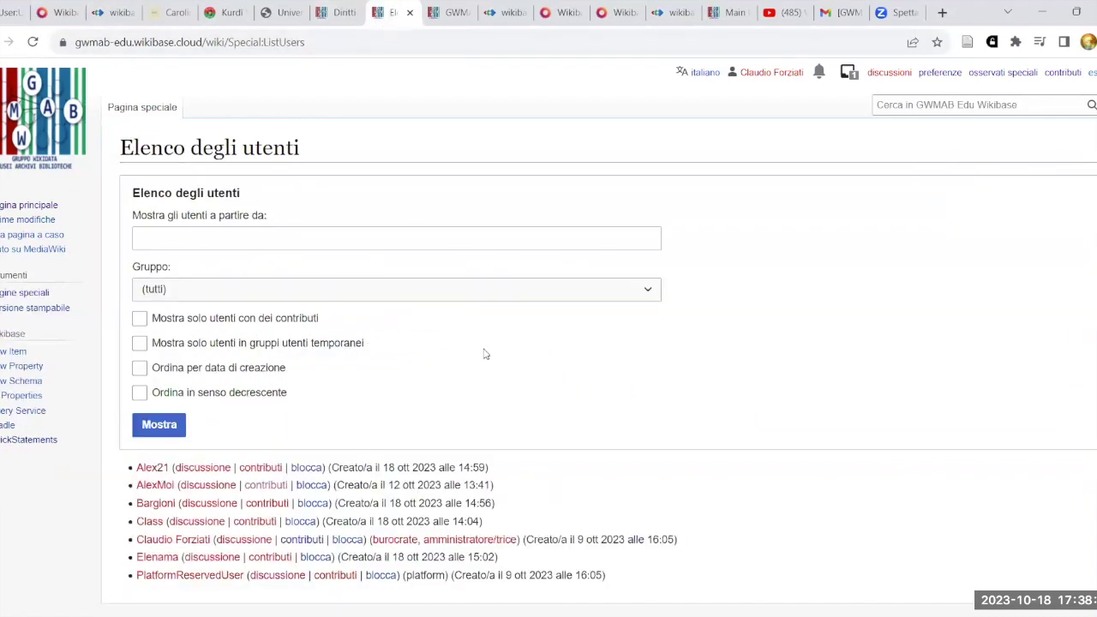
{"action": "left_click", "coordinate": [32, 42]}
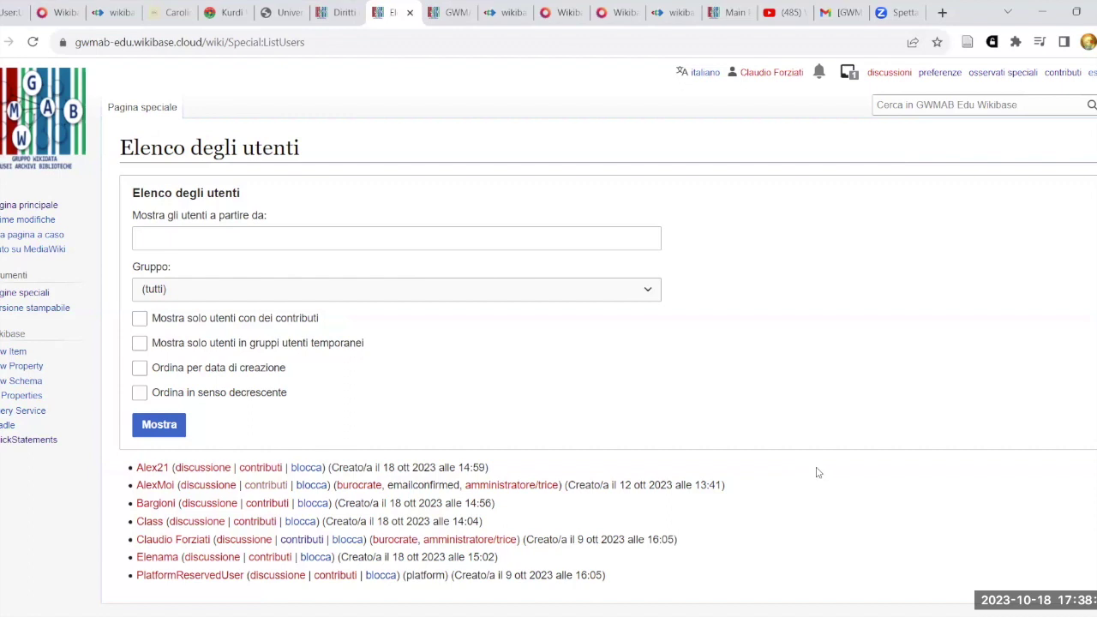
{"action": "scroll", "coordinate": [815, 471], "scroll_direction": "down", "scroll_amount": 1}
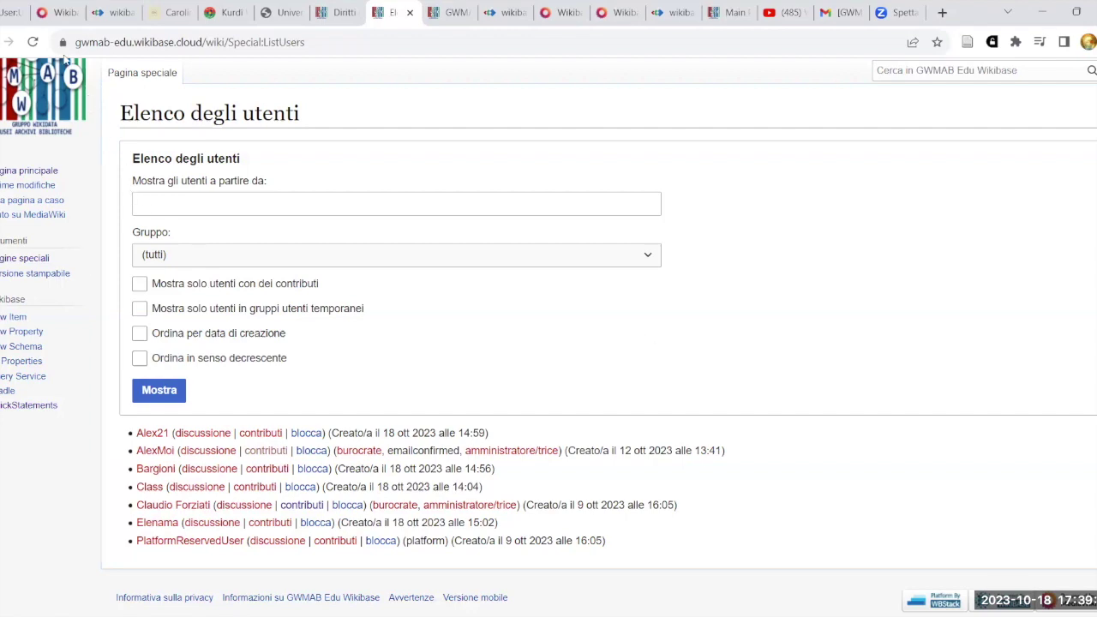
{"action": "left_click", "coordinate": [11, 19]}
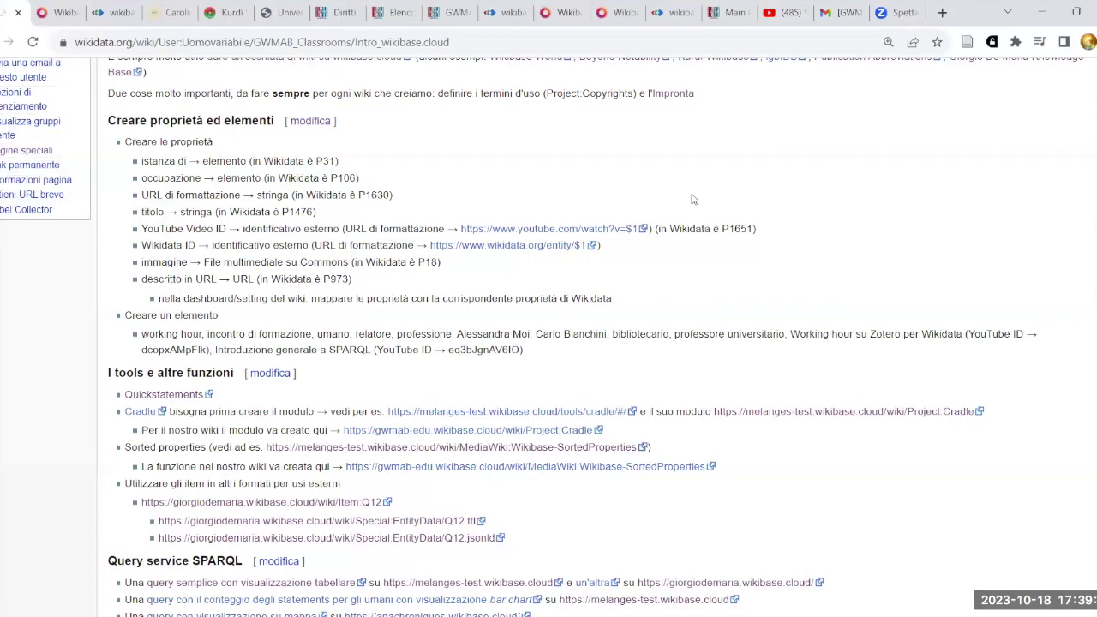
Scroll through the Intro_wikibase.cloud notes, then return to the 'Diritti utente' page.
{"action": "scroll", "coordinate": [644, 235], "scroll_direction": "up", "scroll_amount": 3}
{"action": "scroll", "coordinate": [644, 235], "scroll_direction": "up", "scroll_amount": 6}
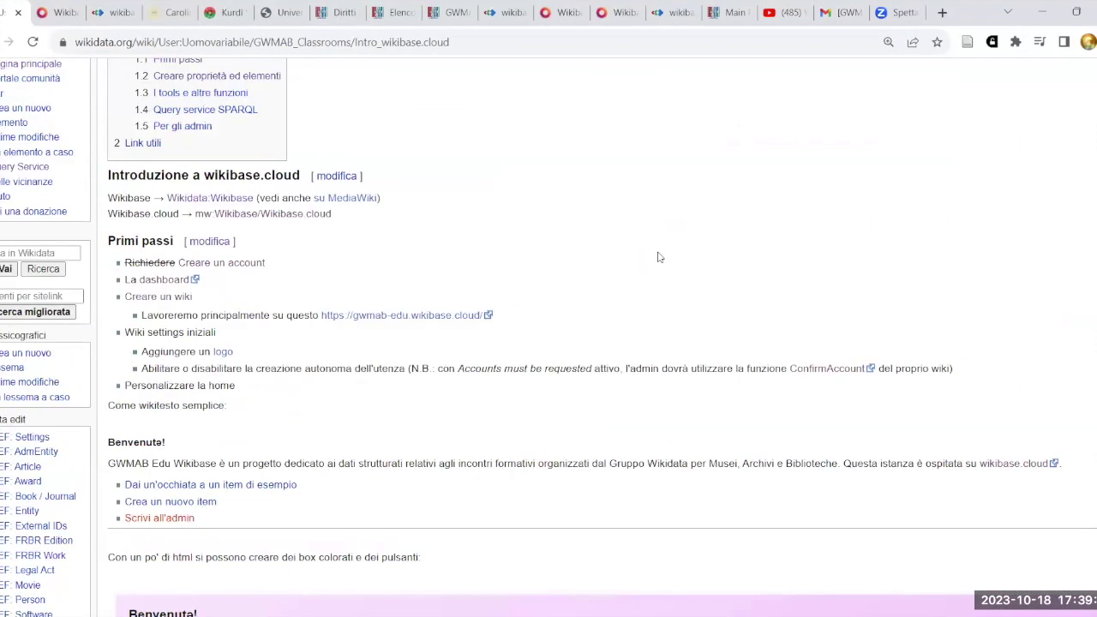
{"action": "scroll", "coordinate": [658, 258], "scroll_direction": "down", "scroll_amount": 1}
{"action": "scroll", "coordinate": [658, 258], "scroll_direction": "down", "scroll_amount": 8}
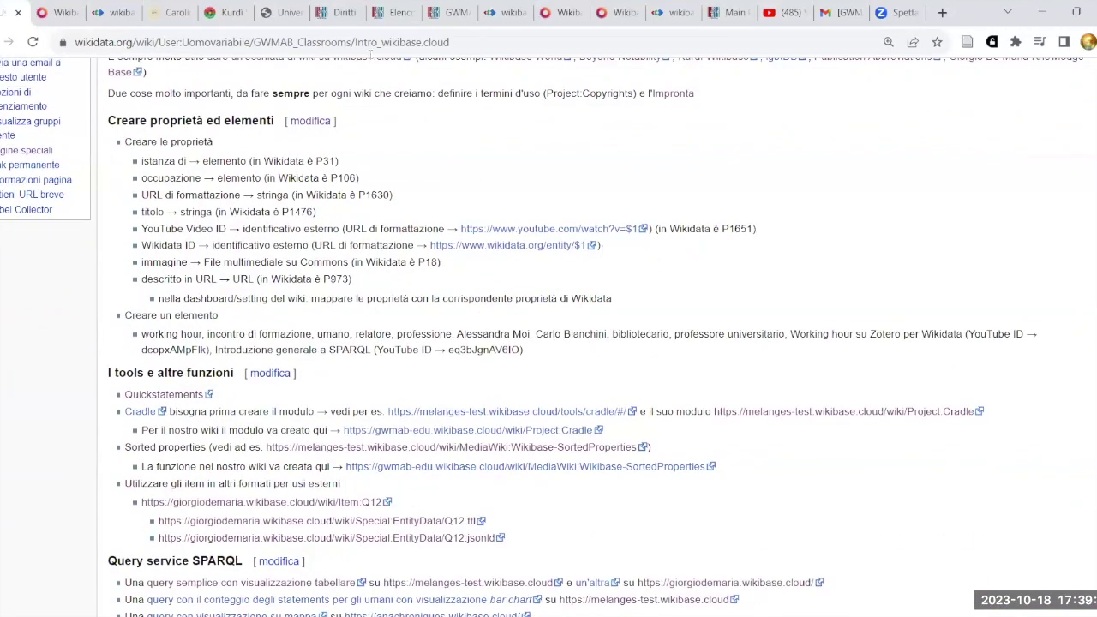
{"action": "left_click", "coordinate": [332, 13]}
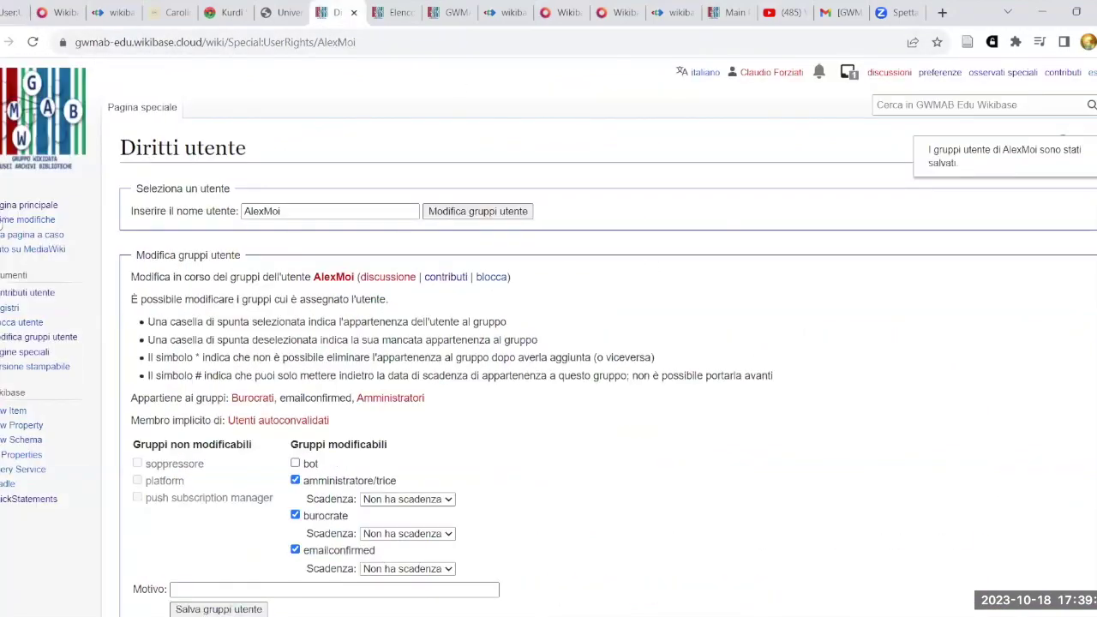
Open the GWMAB 'Pagina principale', then switch back to the Wikidata course notes with Ctrl+1.
{"action": "left_click", "coordinate": [28, 205]}
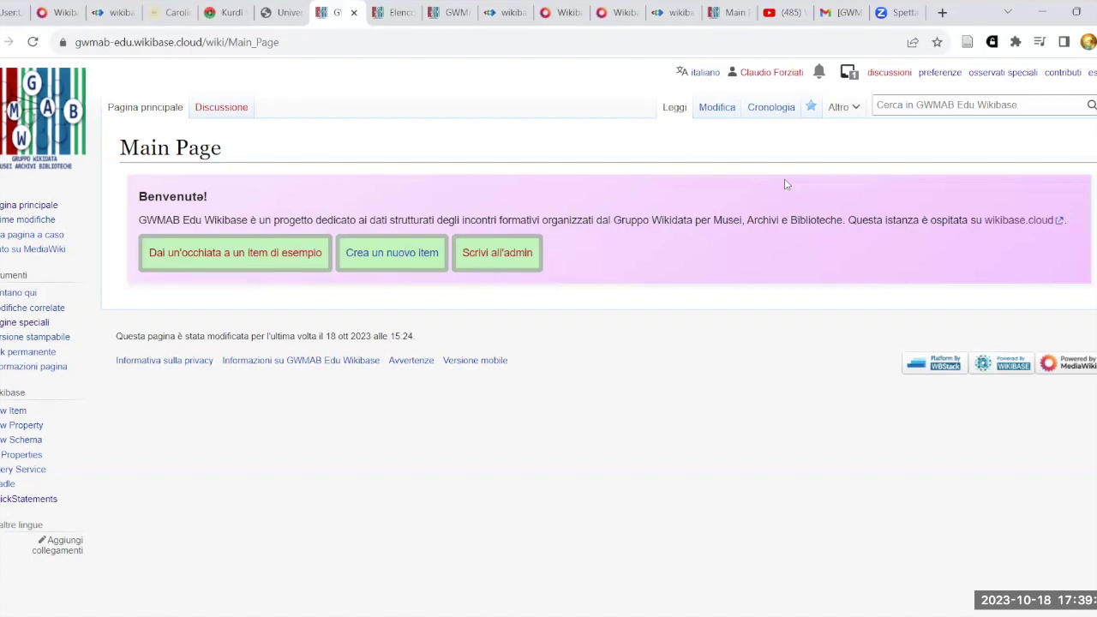
{"action": "key", "text": "ctrl+1"}
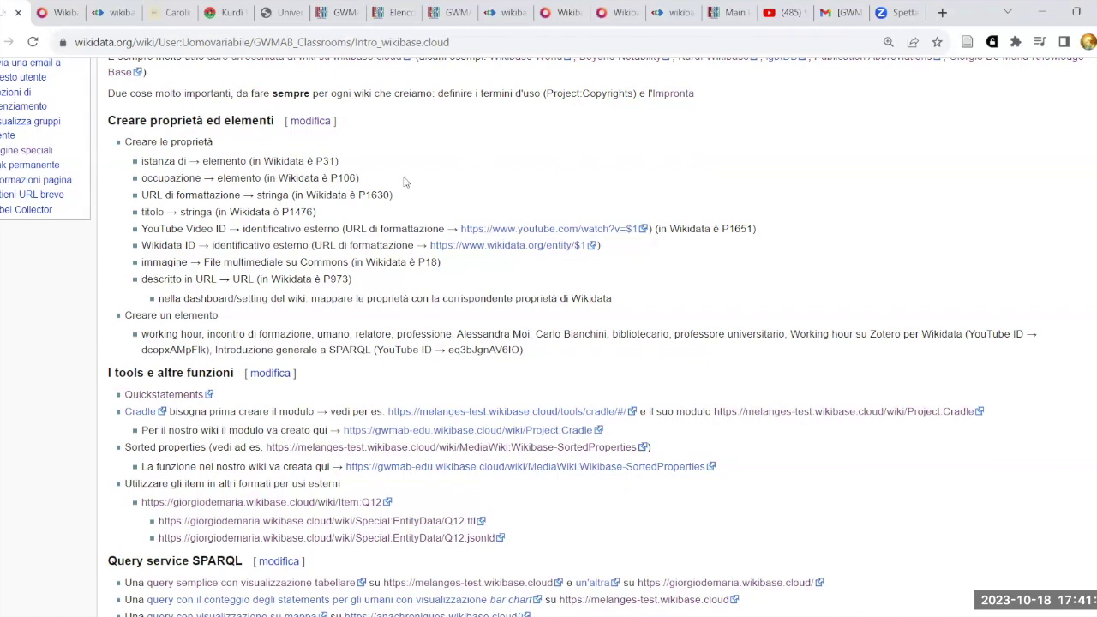
Switch back to the GWMAB Edu Wikibase Main Page tab.
{"action": "left_click", "coordinate": [343, 13]}
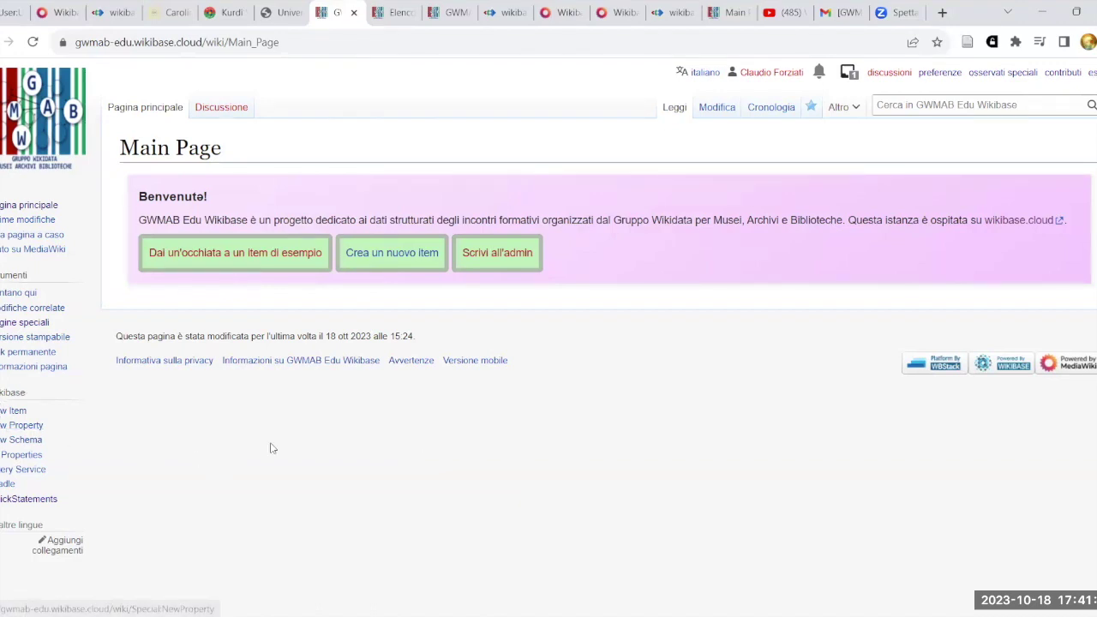
Start a new property with language 'it' and the label 'istanza di'.
{"action": "left_click", "coordinate": [21, 425]}
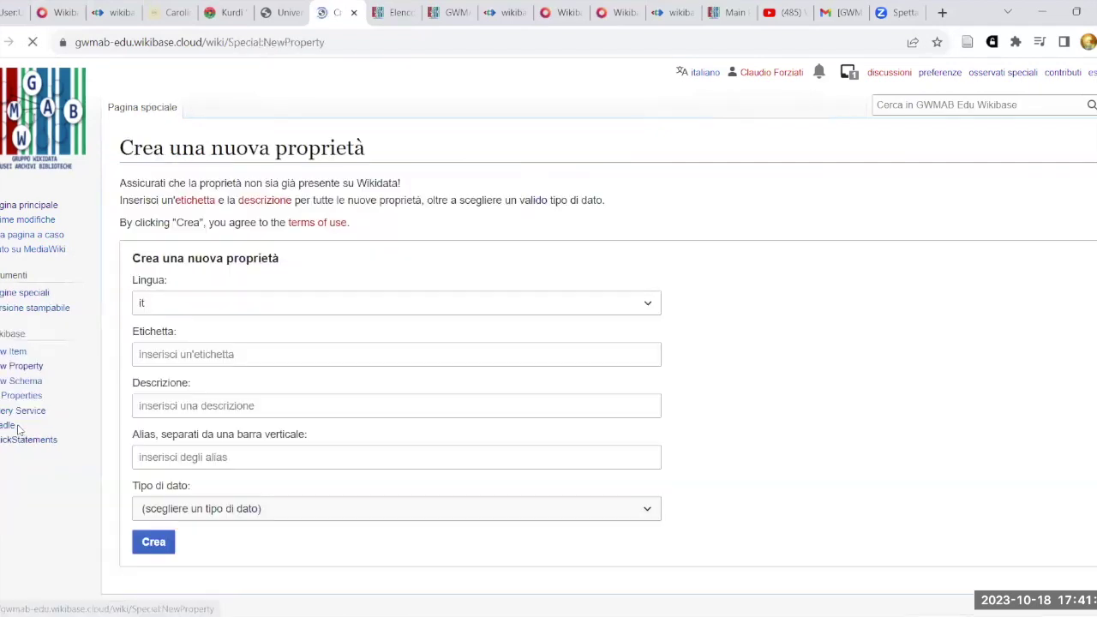
{"action": "left_click", "coordinate": [648, 304]}
{"action": "left_click", "coordinate": [647, 304]}
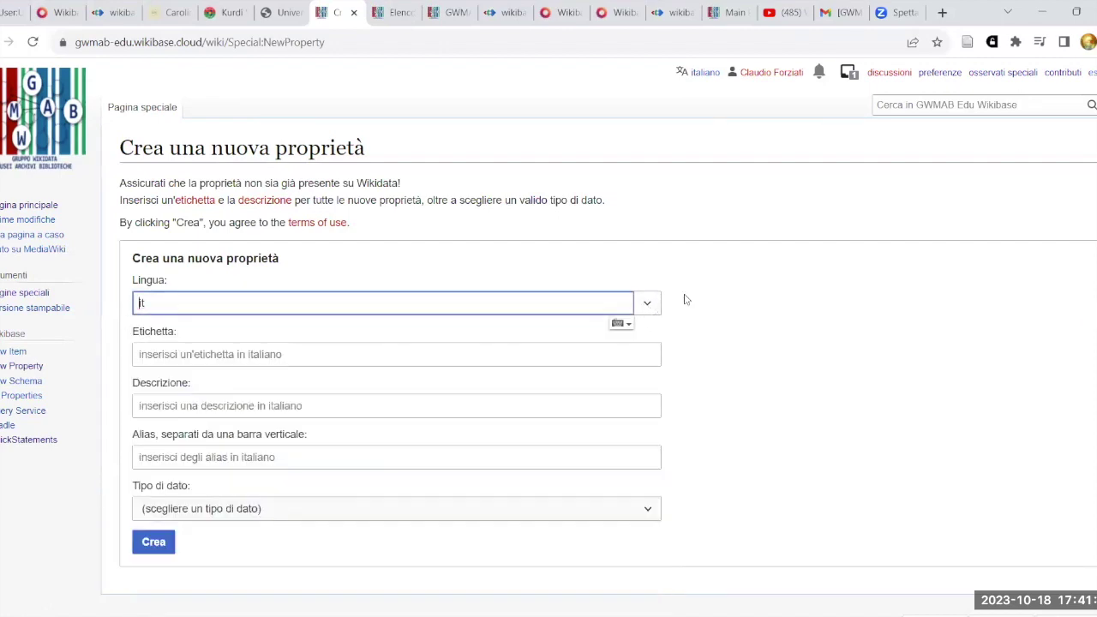
{"action": "left_click", "coordinate": [471, 361]}
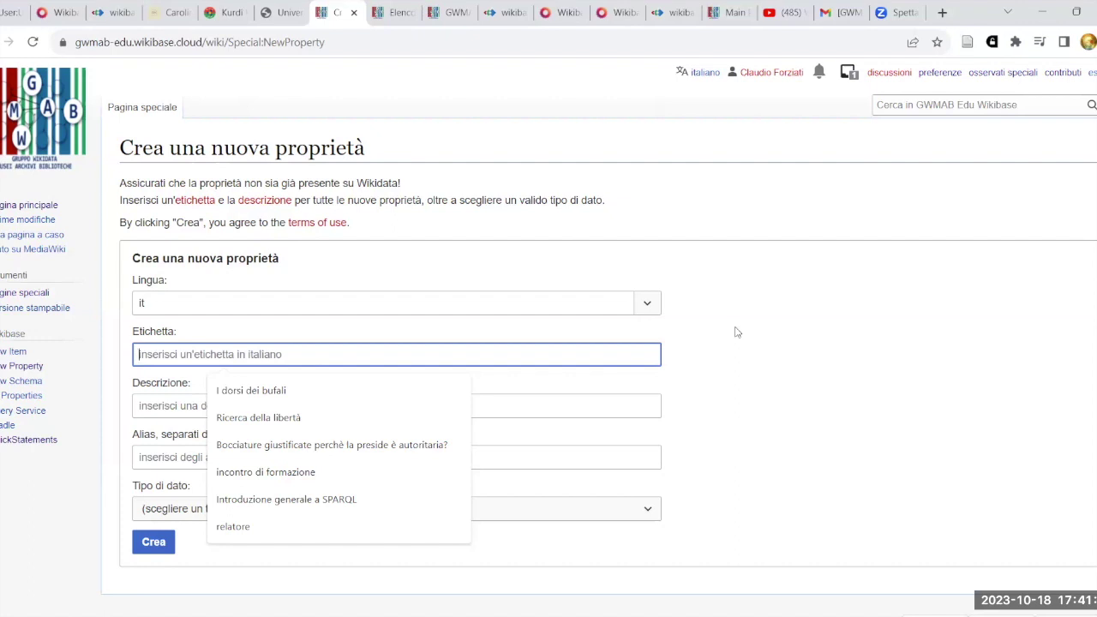
{"action": "type", "text": "istanze"}
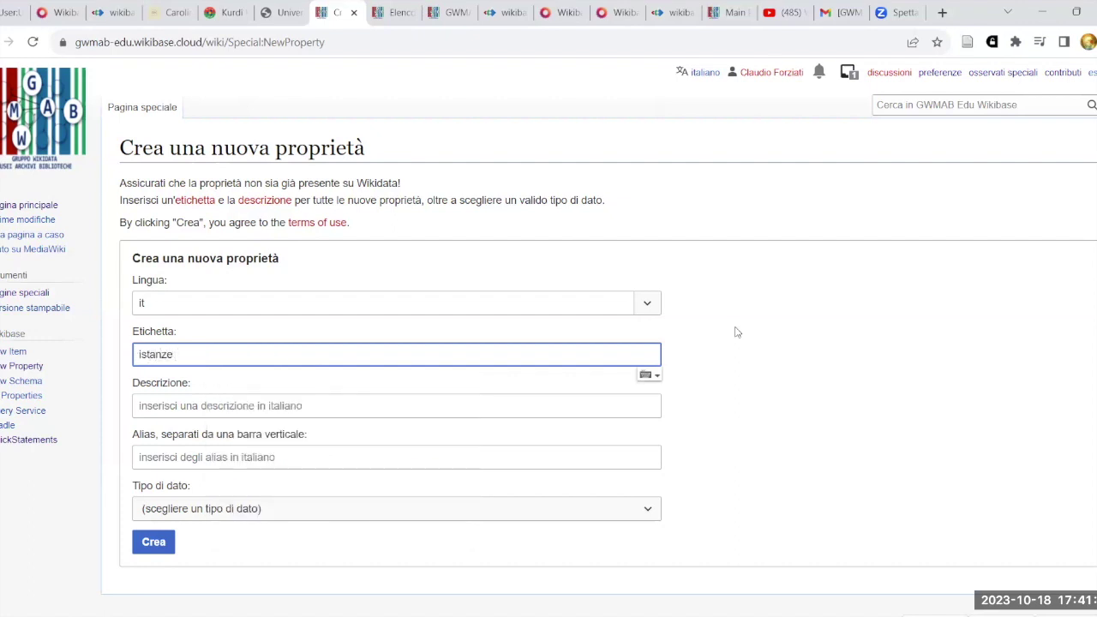
{"action": "key", "text": "BackSpace"}
{"action": "type", "text": "a di"}
Set the 'istanza di' property's data type to Elemento and create it as P1.
{"action": "left_click", "coordinate": [336, 406]}
{"action": "left_click", "coordinate": [727, 421]}
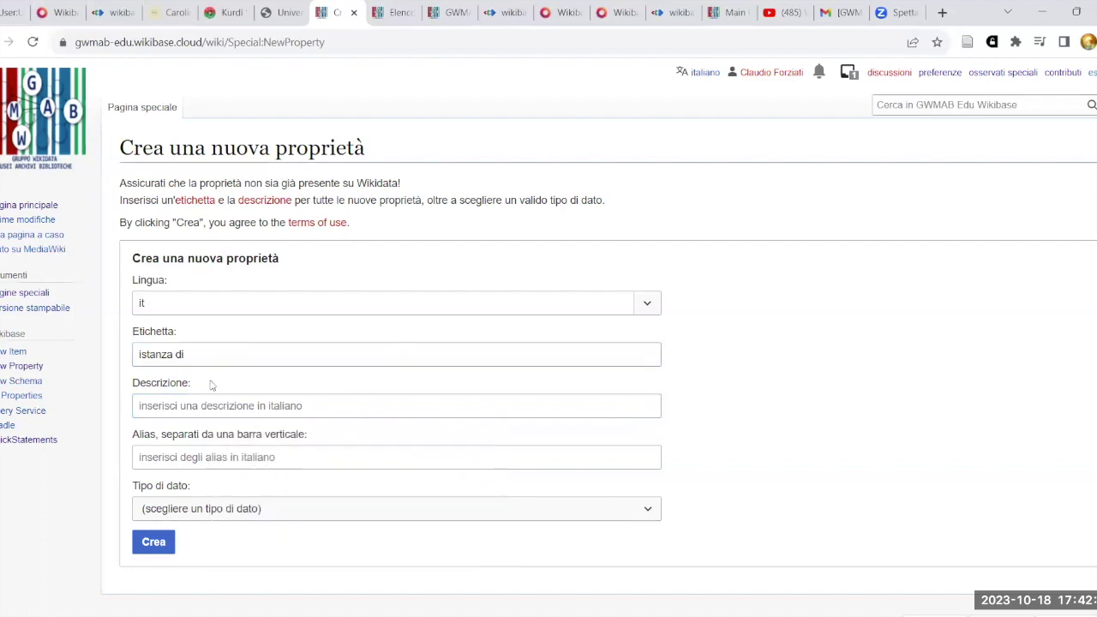
{"action": "left_click", "coordinate": [651, 512]}
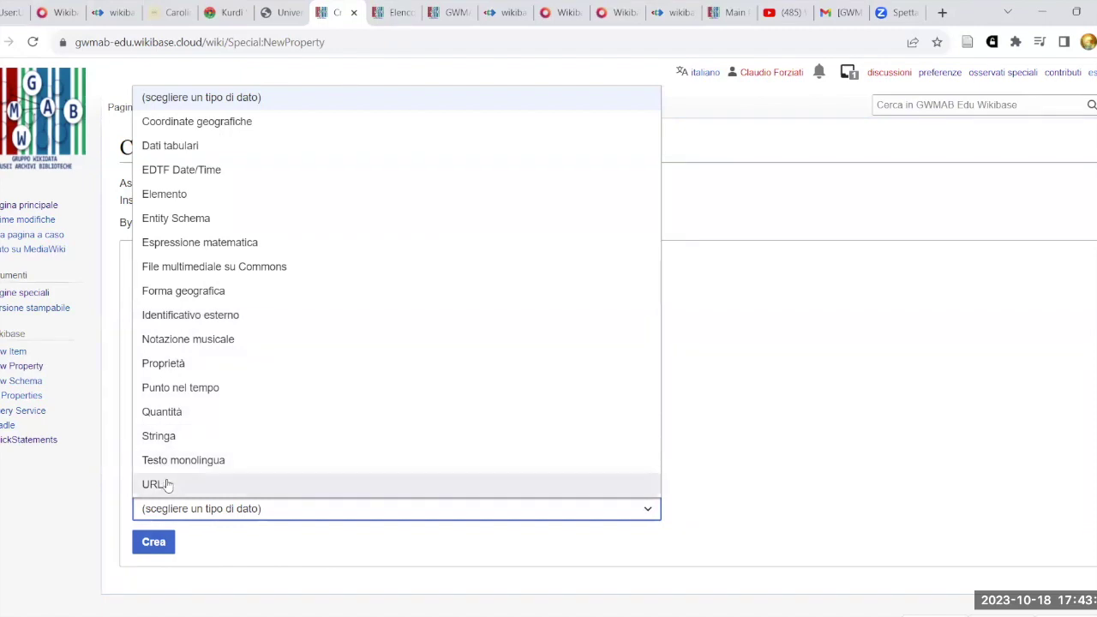
{"action": "left_click", "coordinate": [245, 197]}
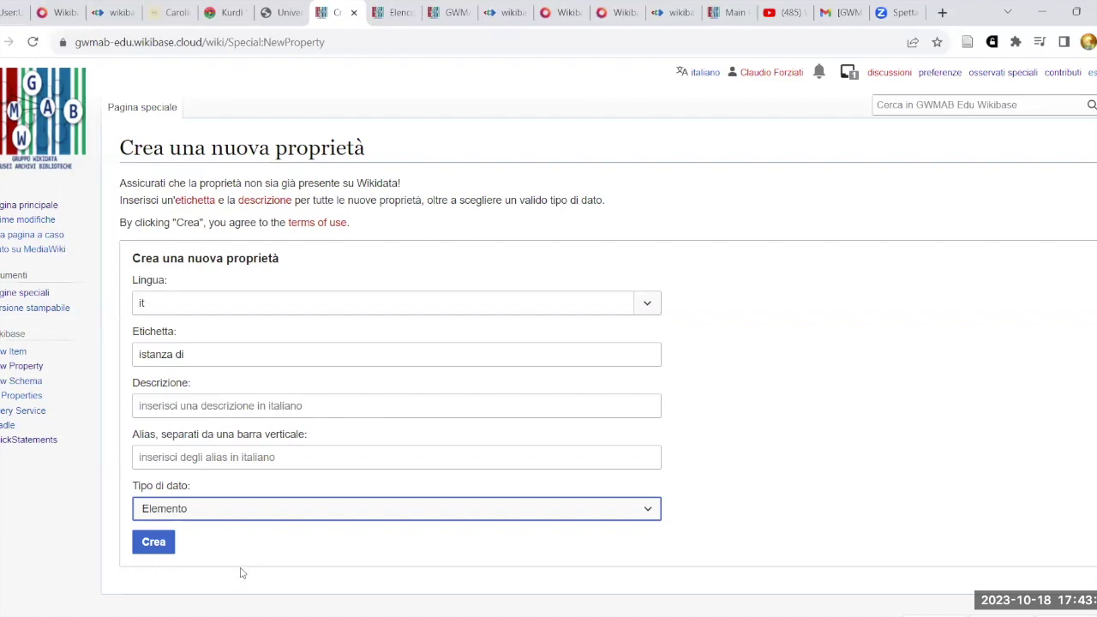
{"action": "left_click", "coordinate": [153, 554]}
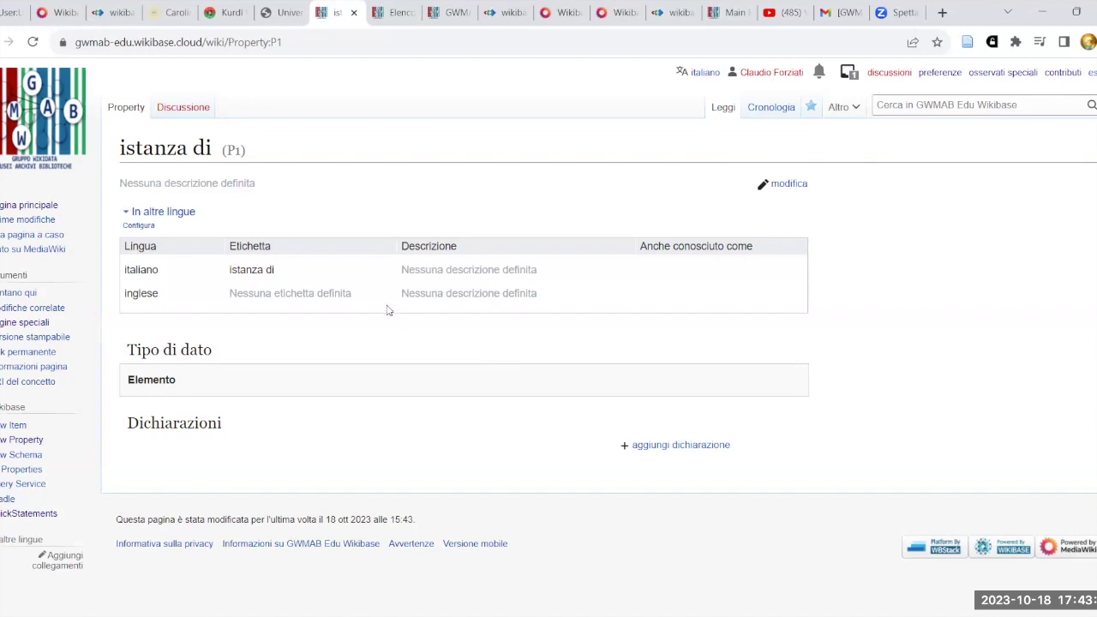
Create a new item labelled 'umano'.
{"action": "left_click", "coordinate": [14, 430]}
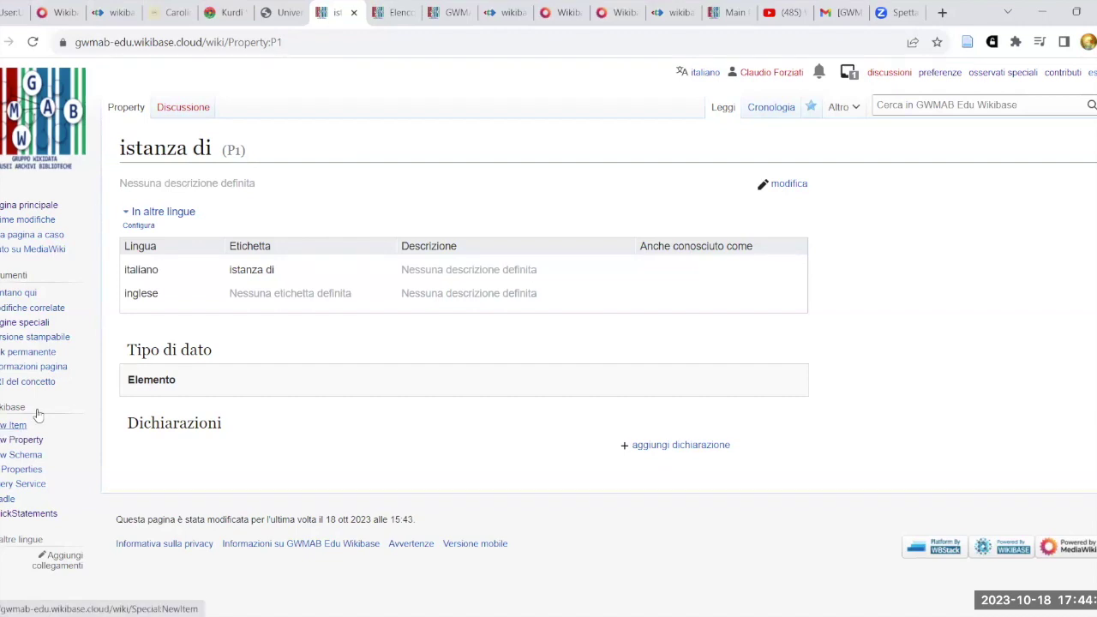
{"action": "left_click", "coordinate": [220, 348]}
{"action": "type", "text": "umano"}
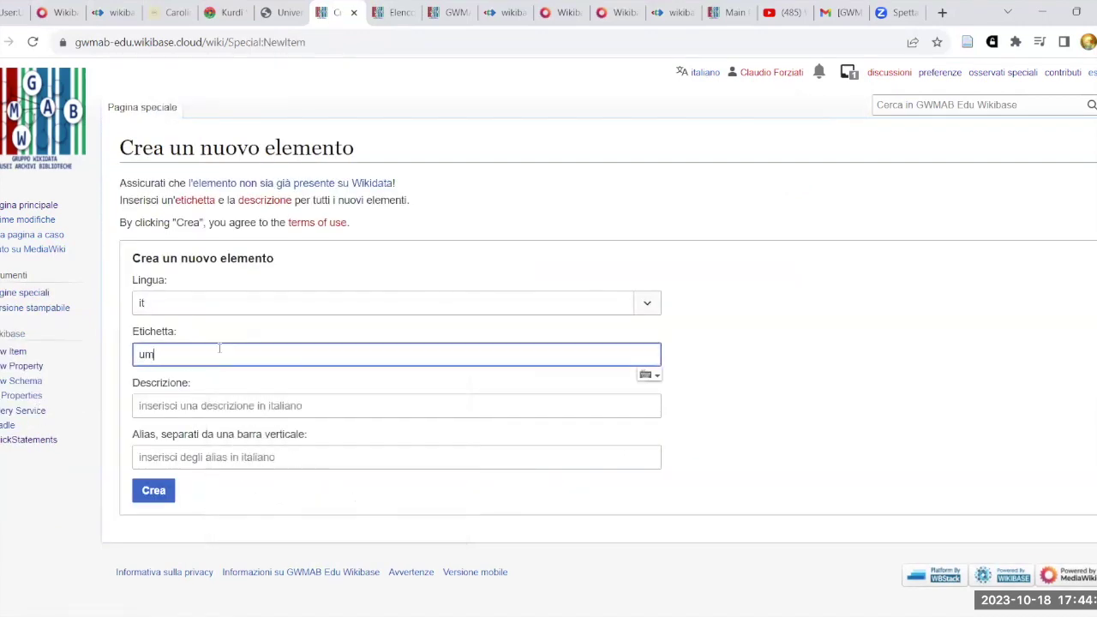
{"action": "left_click", "coordinate": [155, 493]}
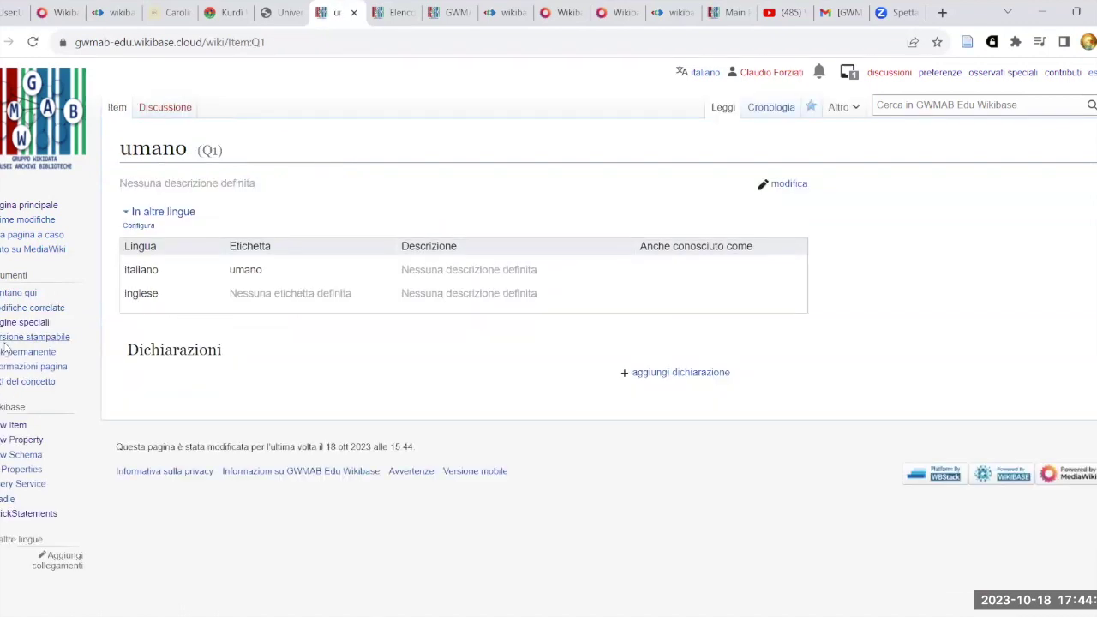
Create a person item with the person's full name and description 'bibliotecario e professore universitario'.
{"action": "left_click", "coordinate": [2, 434]}
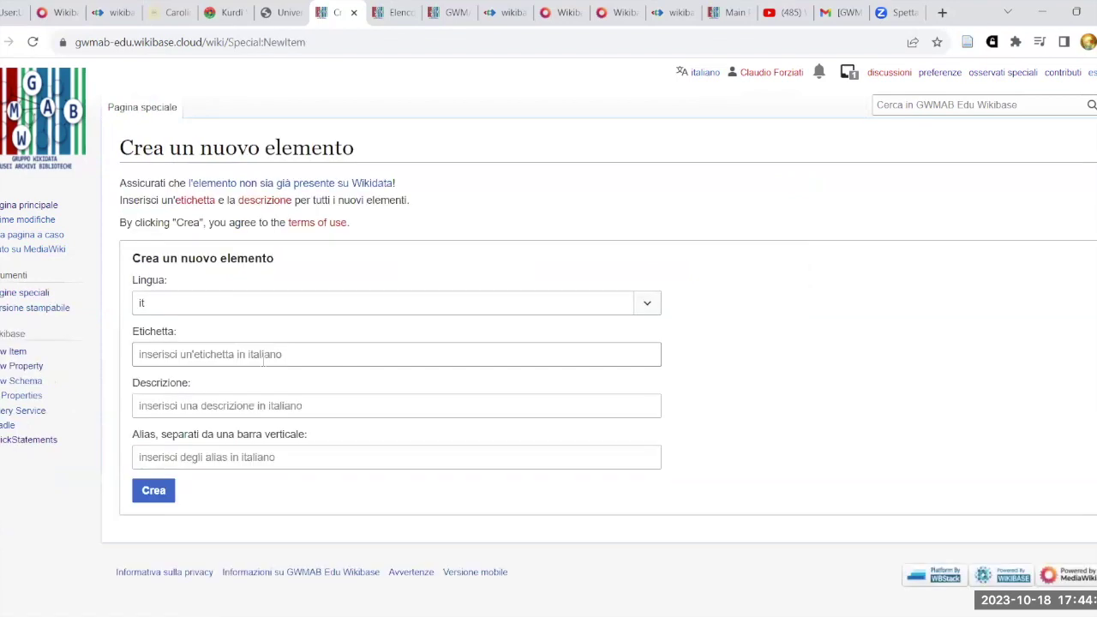
{"action": "left_click", "coordinate": [267, 356]}
{"action": "type", "text": "Carl"}
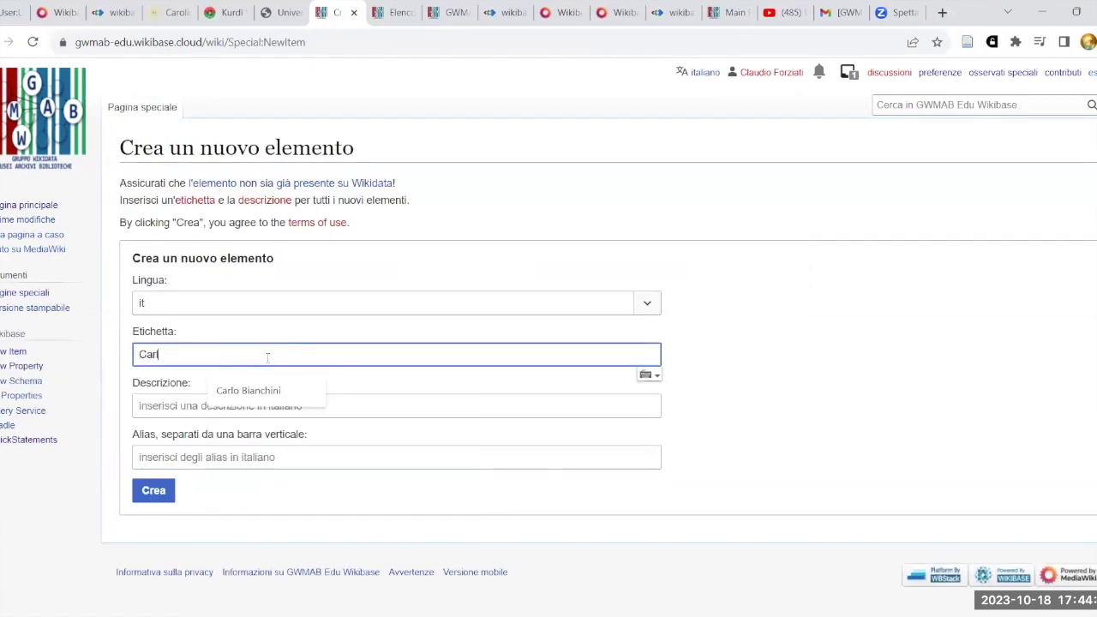
{"action": "type", "text": "o Bianchini"}
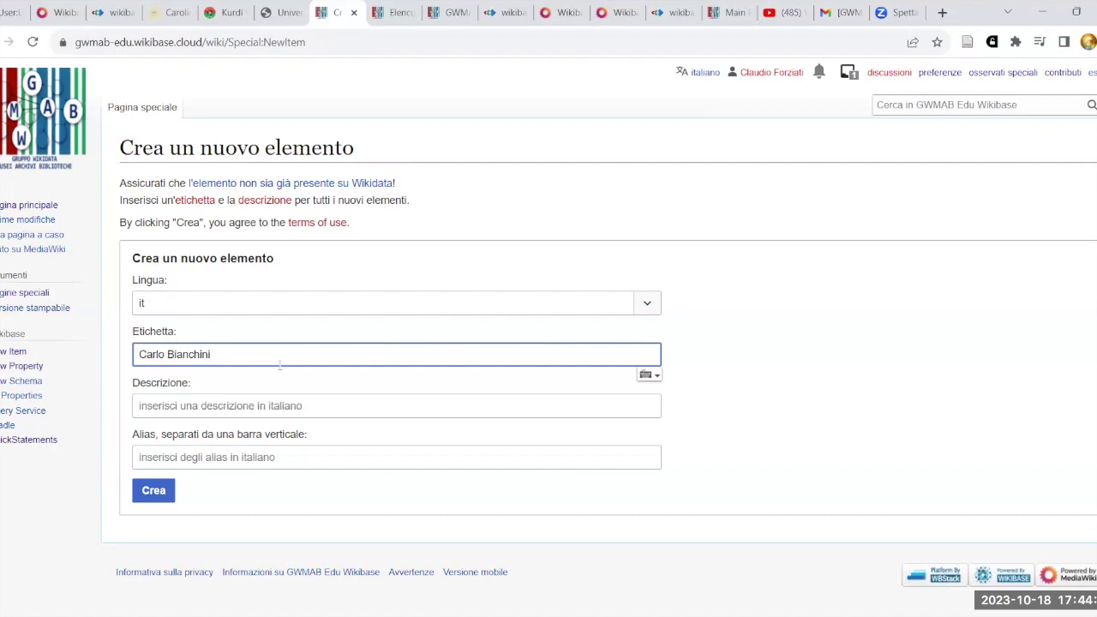
{"action": "left_click", "coordinate": [296, 405]}
{"action": "type", "text": "bibliotecario e professore universitario"}
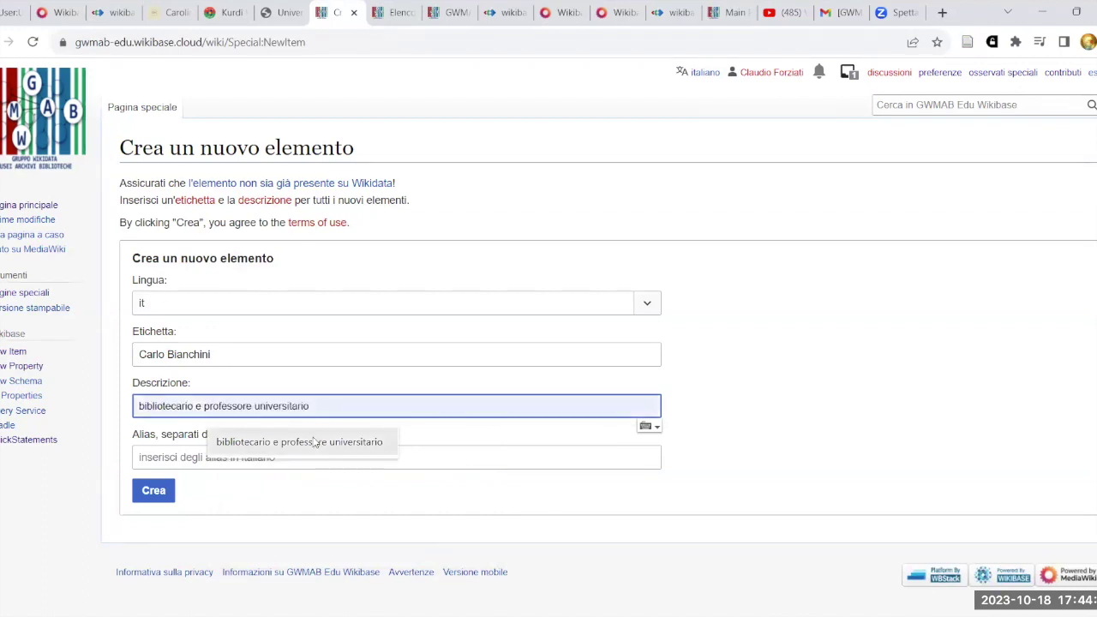
{"action": "left_click", "coordinate": [315, 441]}
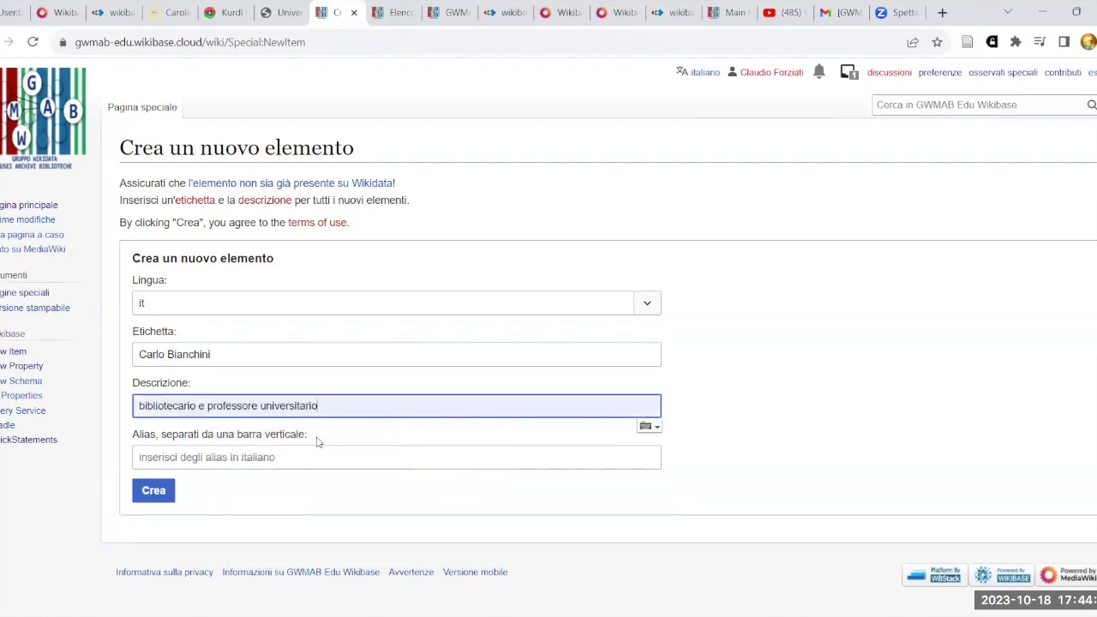
{"action": "left_click", "coordinate": [154, 493]}
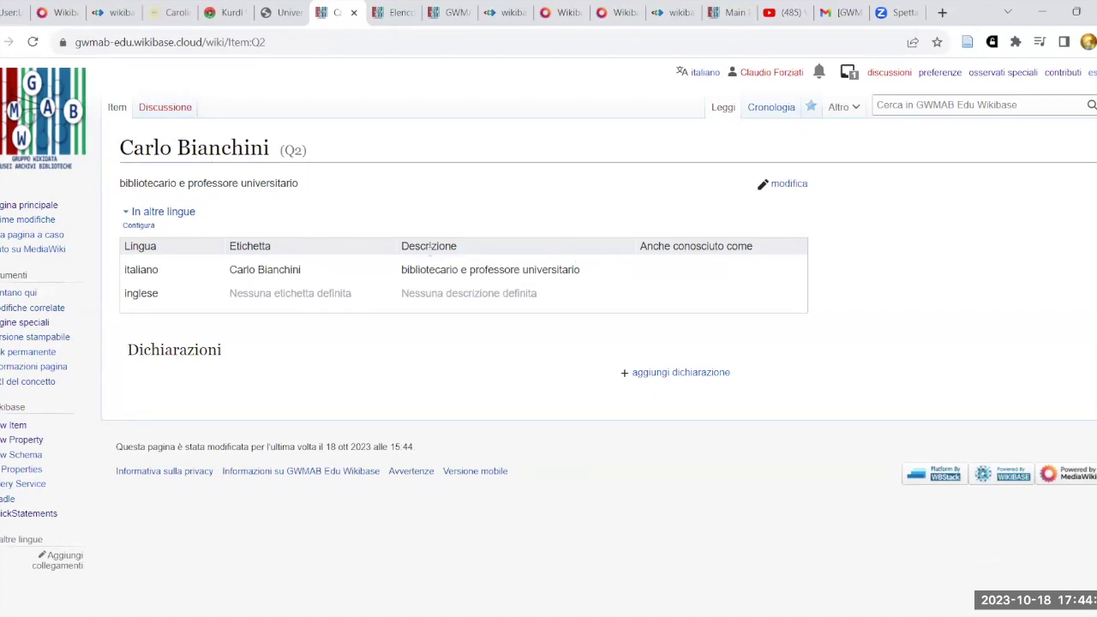
Add and save the statement 'istanza di: umano' on the person item.
{"action": "left_click", "coordinate": [685, 373]}
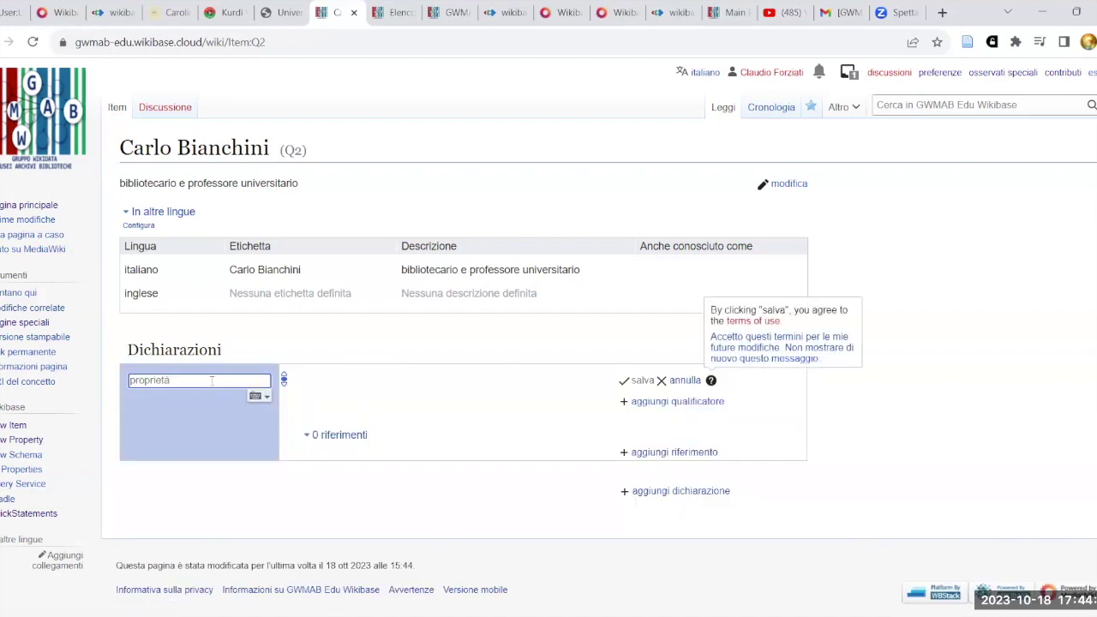
{"action": "type", "text": "ista"}
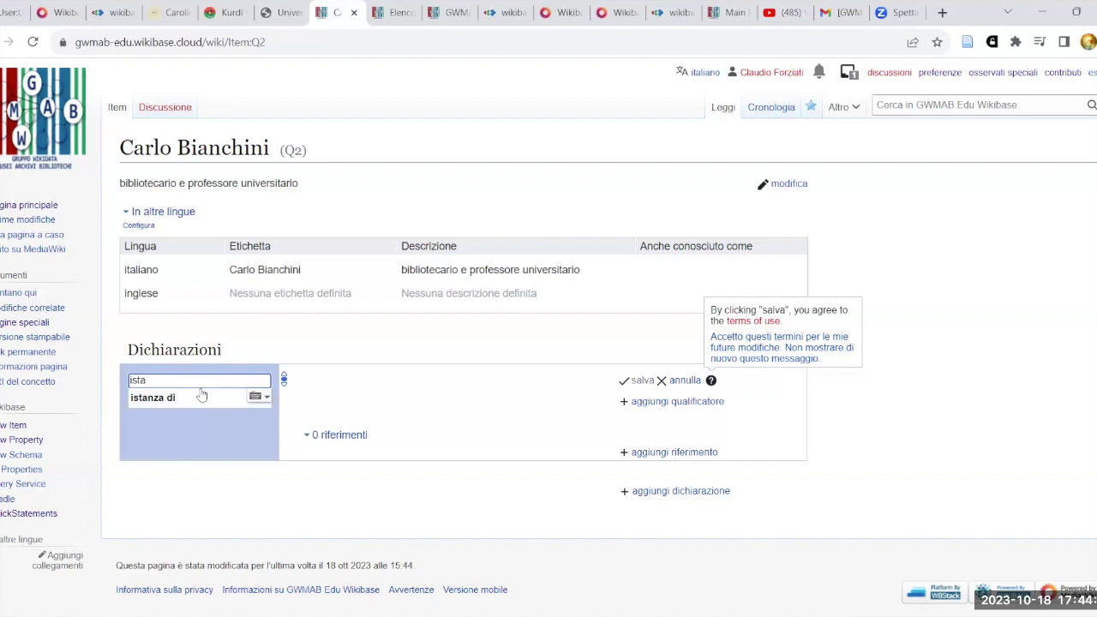
{"action": "left_click", "coordinate": [197, 397]}
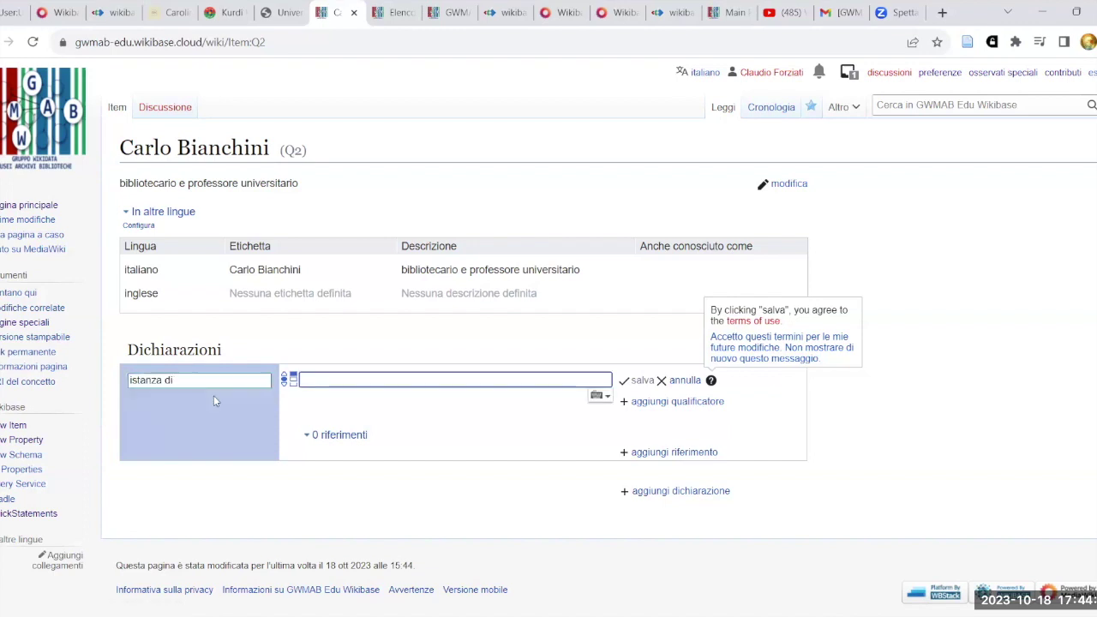
{"action": "type", "text": "uma"}
{"action": "left_click", "coordinate": [561, 398]}
{"action": "left_click", "coordinate": [636, 382]}
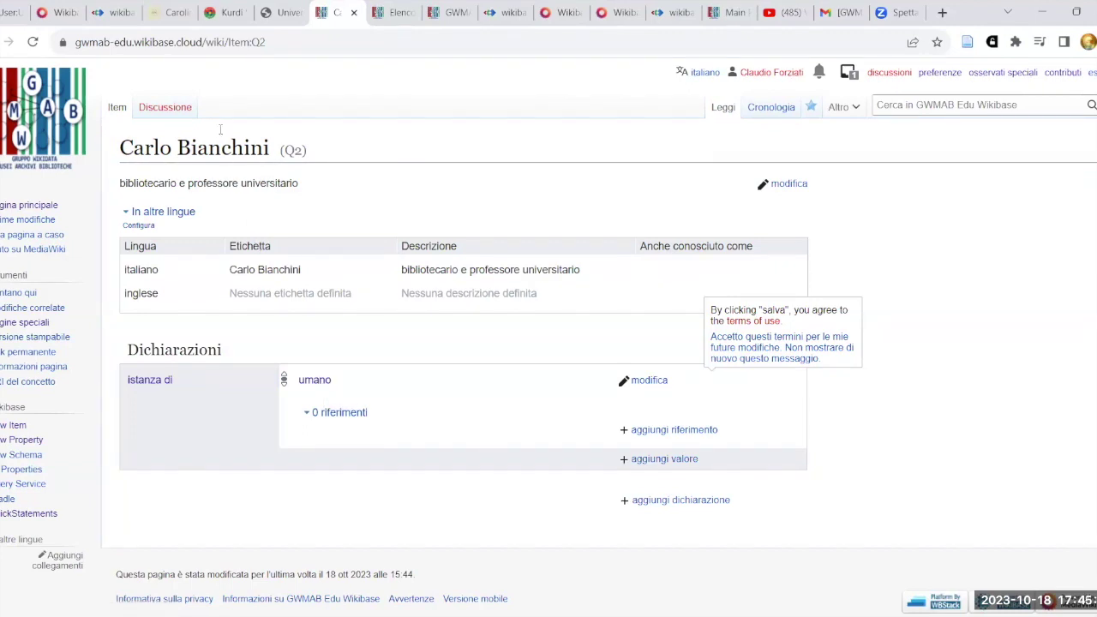
Open the umano item in a new tab, check the ID Q2, then return to the course notes.
{"action": "right_click", "coordinate": [314, 381]}
{"action": "left_click", "coordinate": [360, 390]}
{"action": "left_click", "coordinate": [368, 12]}
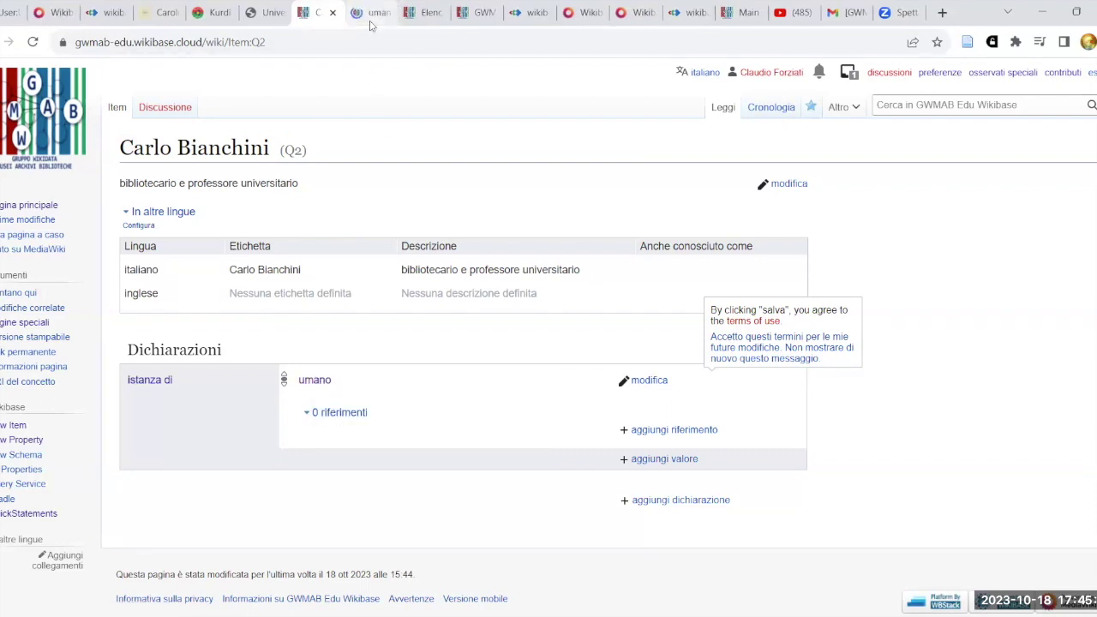
{"action": "key", "text": "ctrl+shift+Tab"}
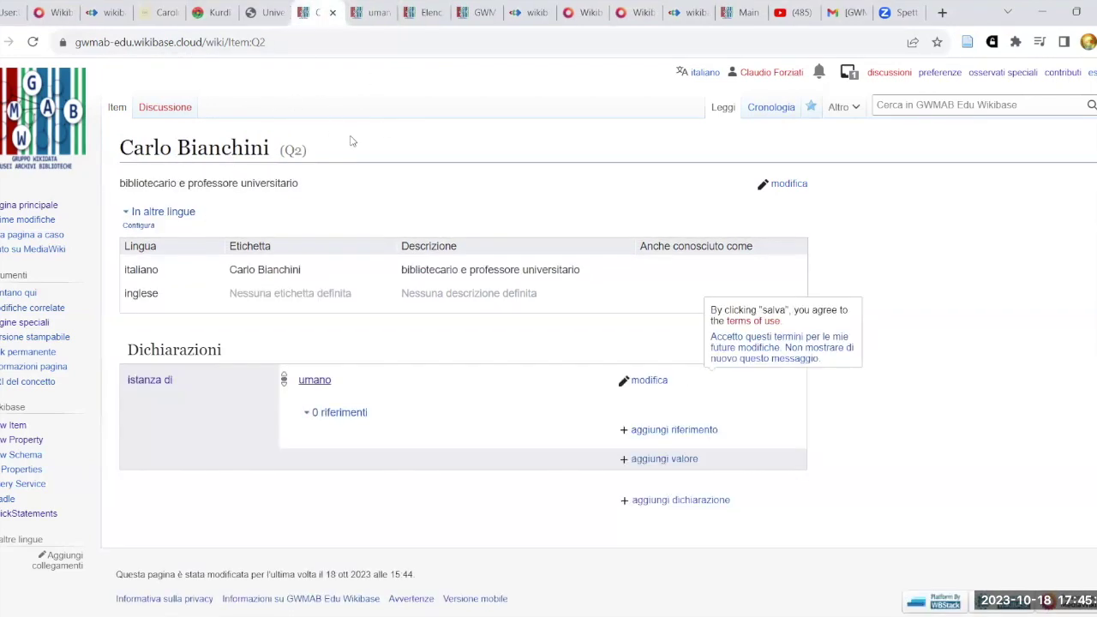
{"action": "left_click_drag", "start_coordinate": [286, 151], "coordinate": [302, 151]}
{"action": "left_click", "coordinate": [367, 156]}
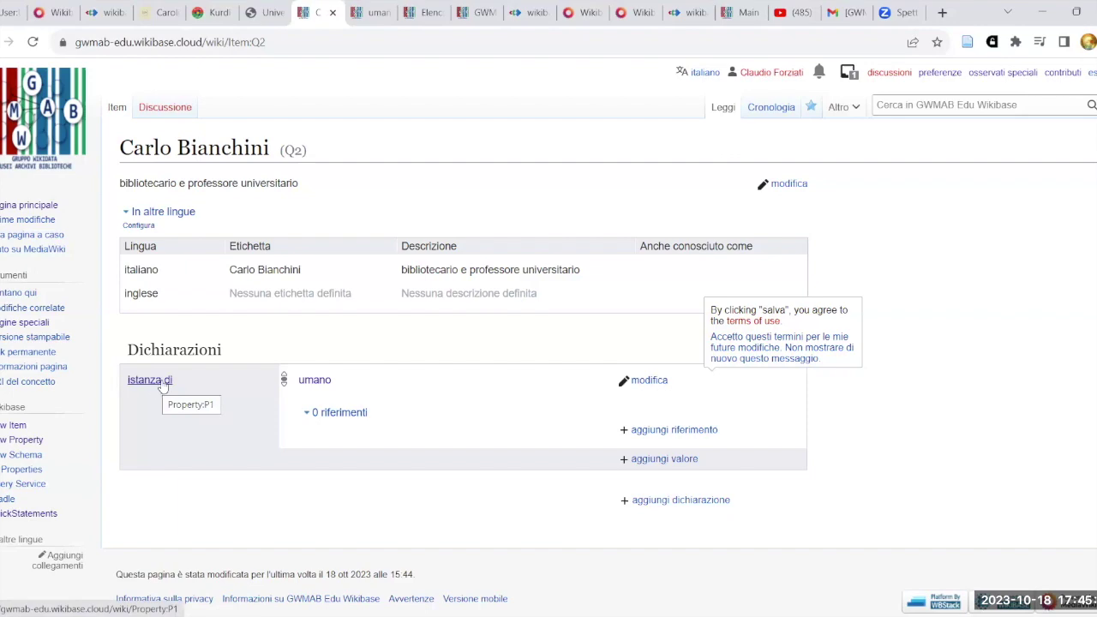
{"action": "key", "text": "ctrl+1"}
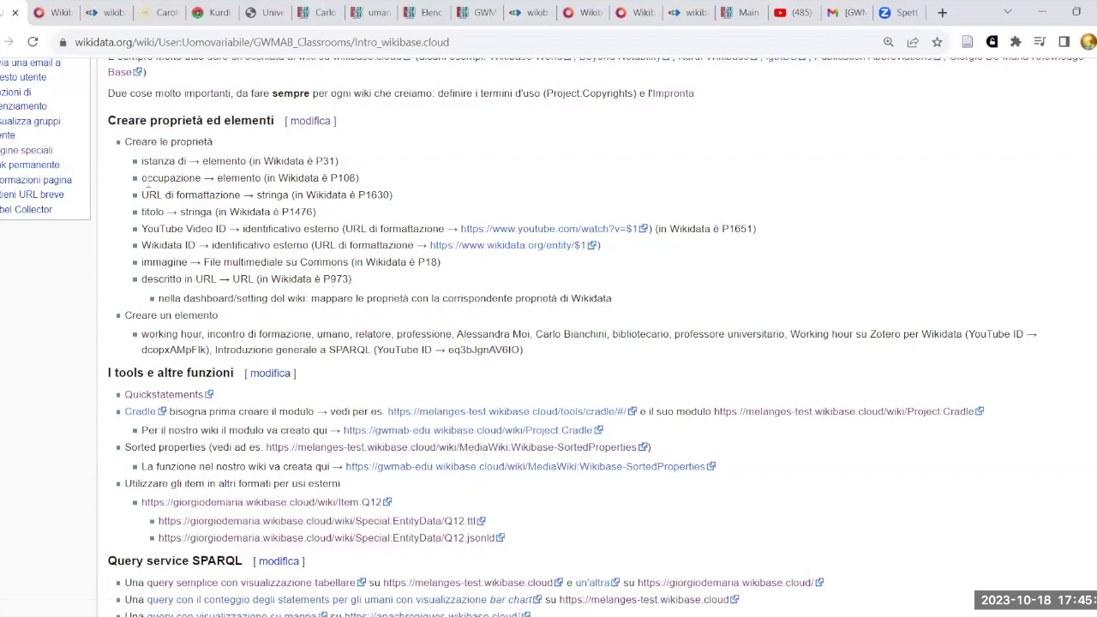
Highlight 'occupazione' in the notes' property list, then return to the person item's tab.
{"action": "left_click_drag", "start_coordinate": [143, 195], "coordinate": [200, 197]}
{"action": "left_click", "coordinate": [485, 193]}
{"action": "left_click_drag", "start_coordinate": [142, 177], "coordinate": [202, 178]}
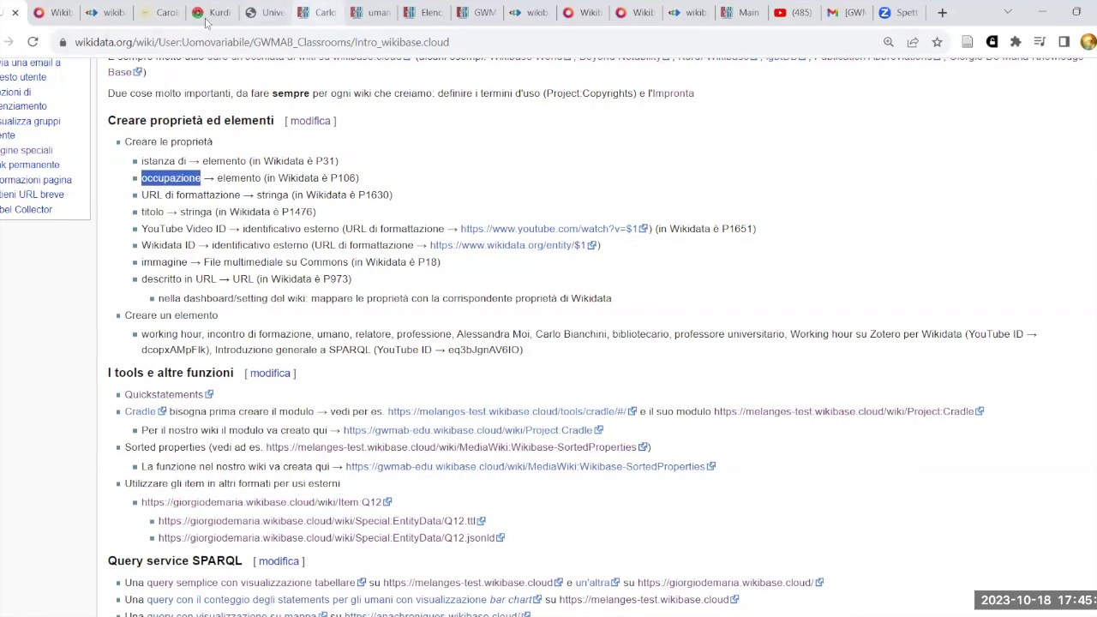
{"action": "left_click", "coordinate": [320, 12]}
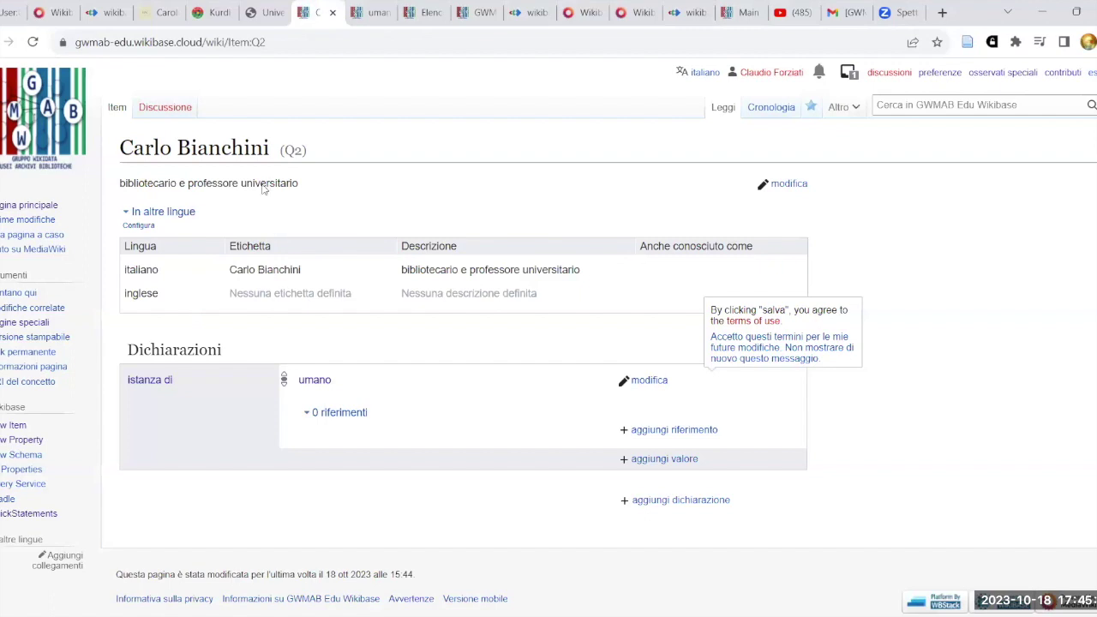
{"action": "left_click_drag", "start_coordinate": [402, 269], "coordinate": [571, 269]}
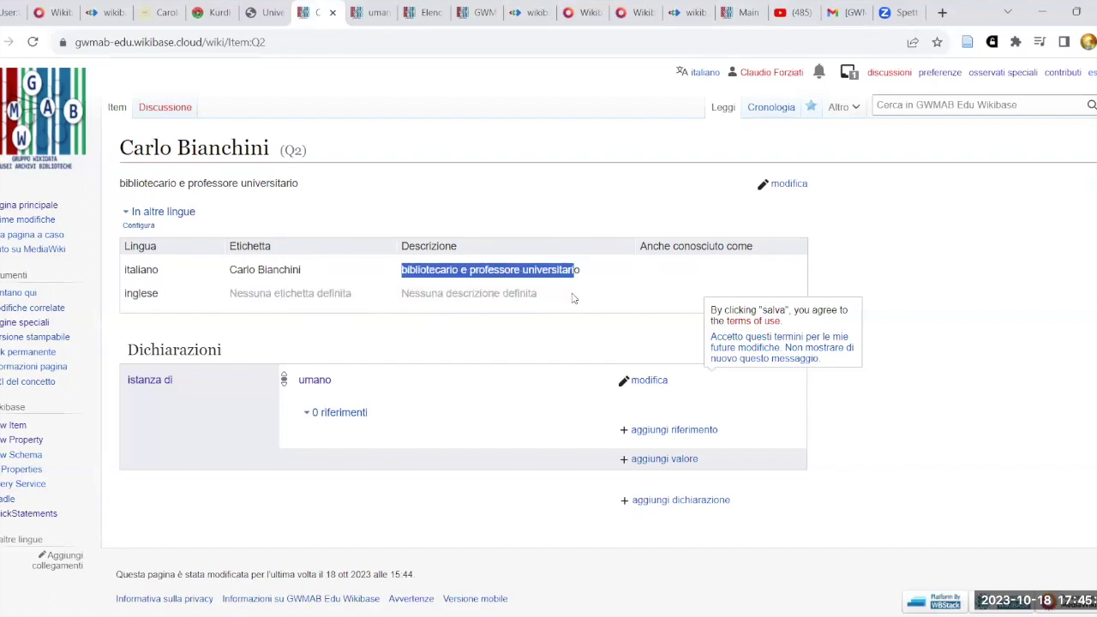
{"action": "left_click", "coordinate": [540, 349]}
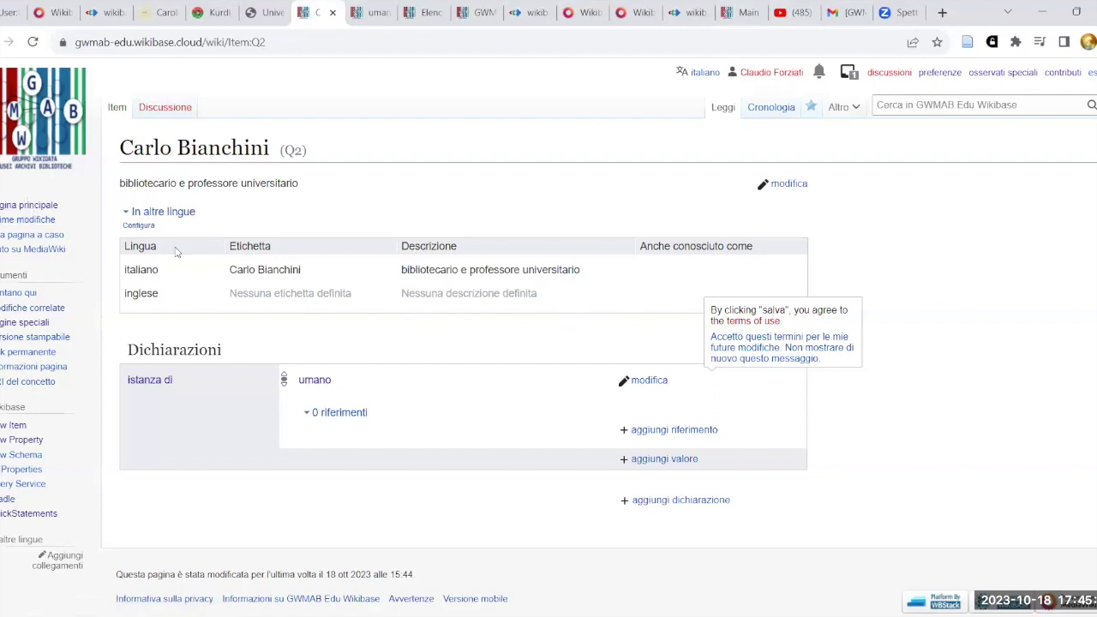
{"action": "left_click", "coordinate": [36, 443]}
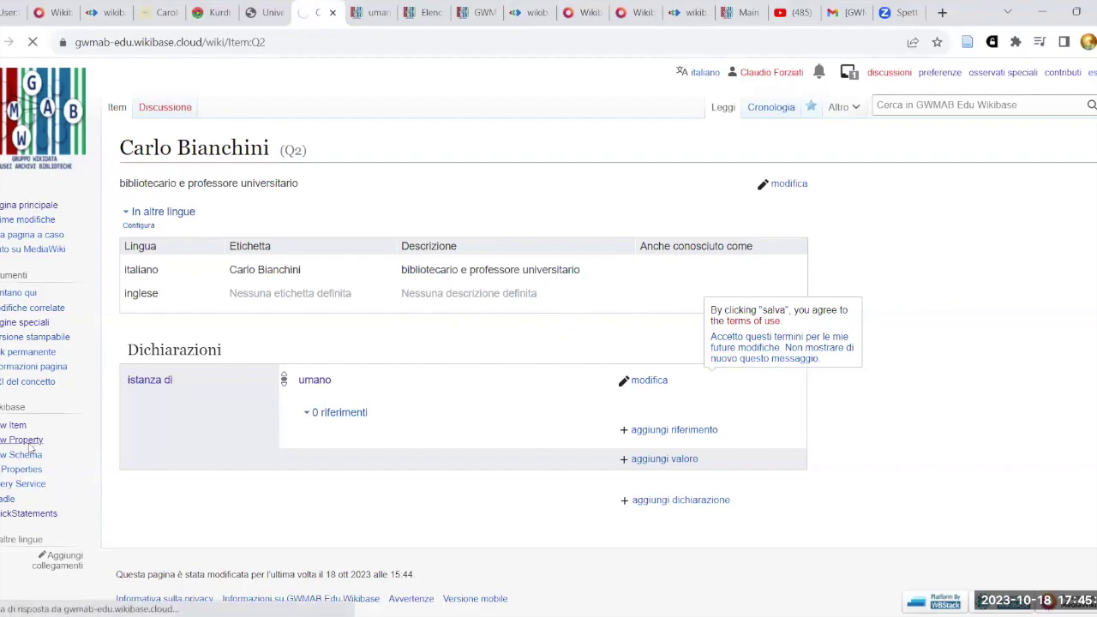
{"action": "left_click", "coordinate": [218, 357]}
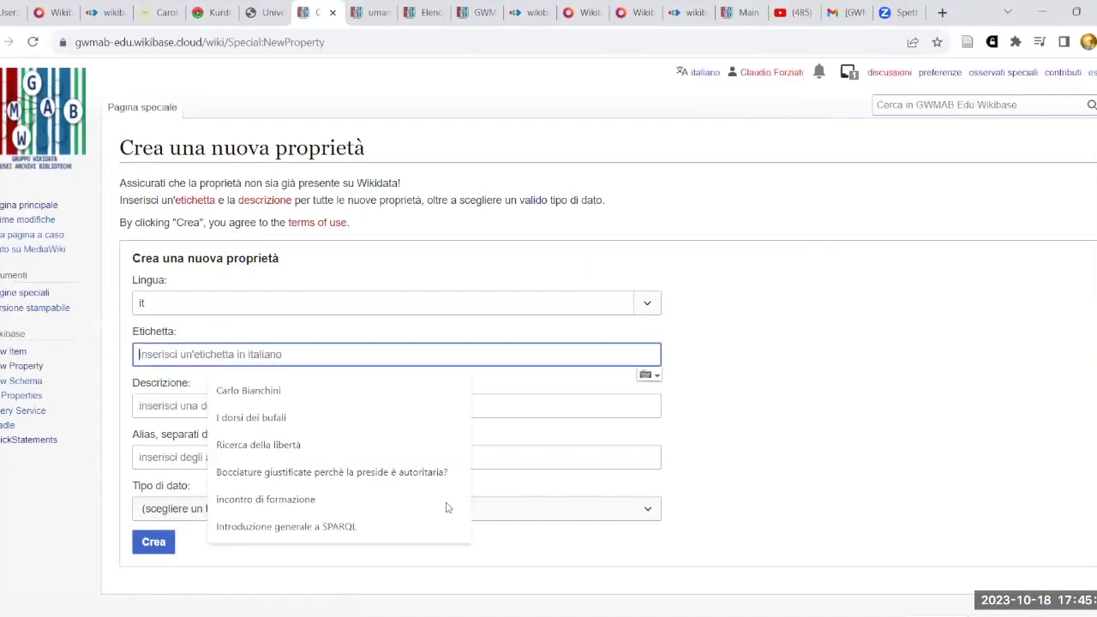
{"action": "type", "text": "occupazione"}
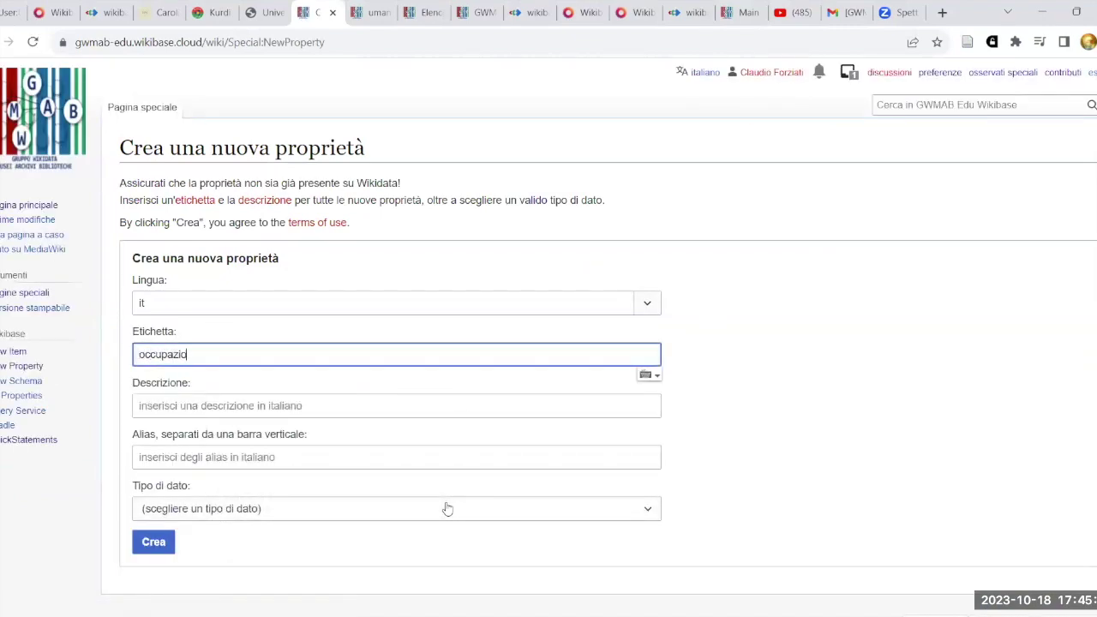
{"action": "left_click", "coordinate": [649, 513]}
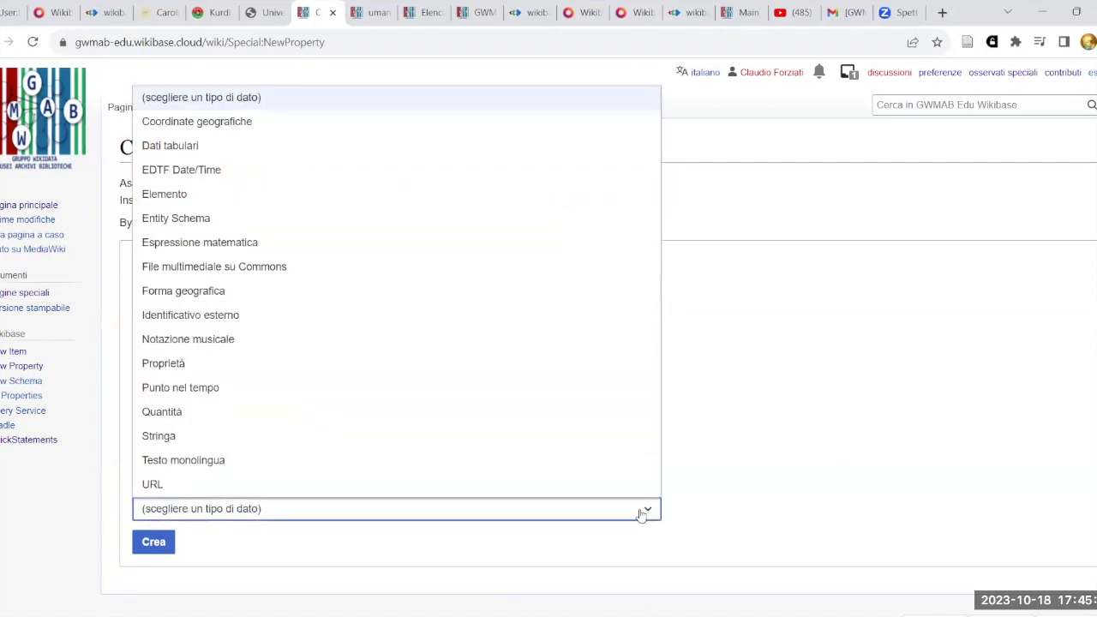
{"action": "left_click", "coordinate": [310, 196]}
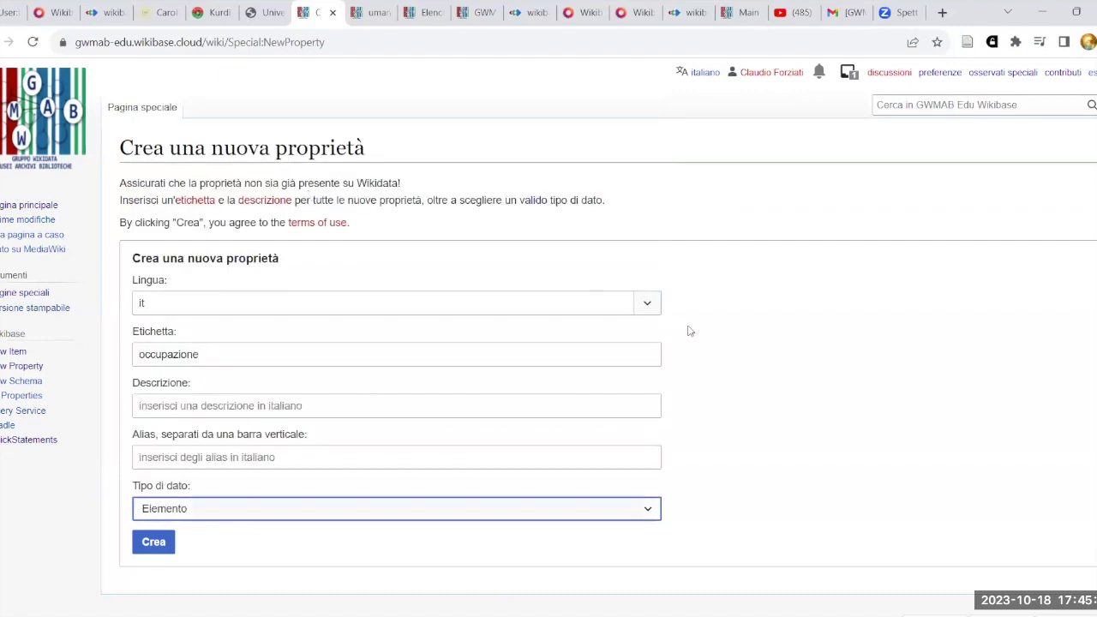
{"action": "left_click", "coordinate": [154, 543]}
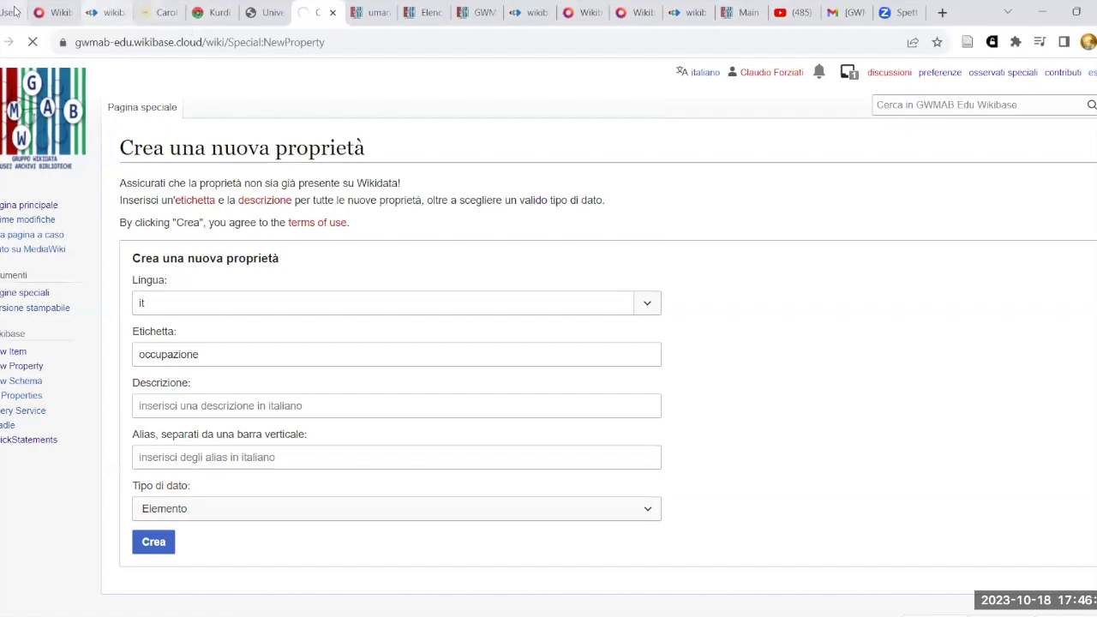
{"action": "left_click", "coordinate": [373, 12]}
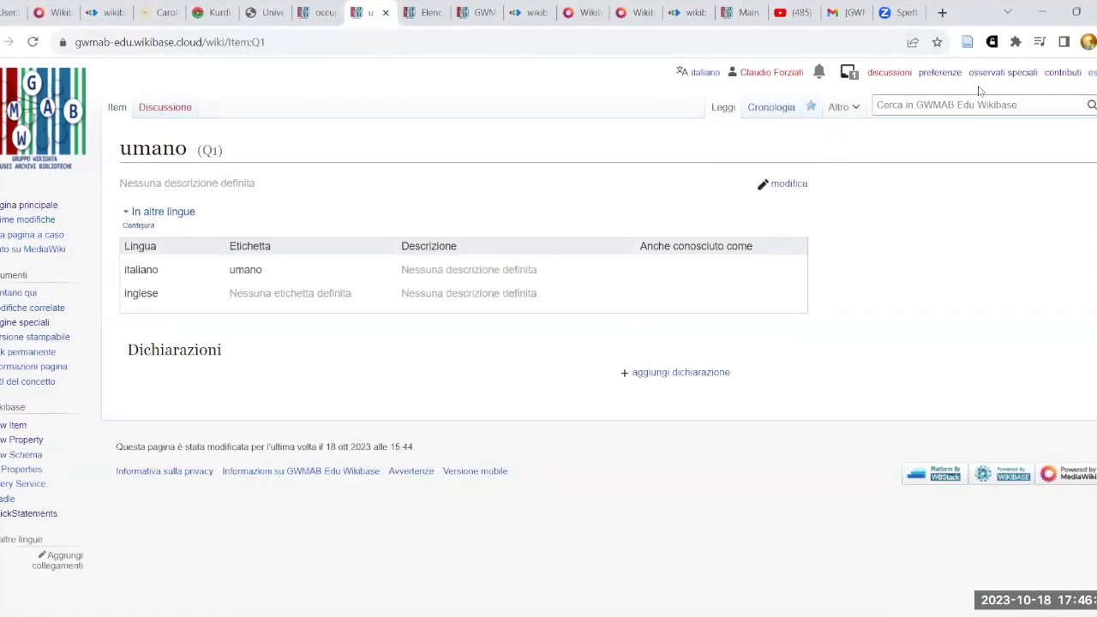
Open the 'occupazione (P2)' property page from the account's contributions list.
{"action": "left_click", "coordinate": [1064, 74]}
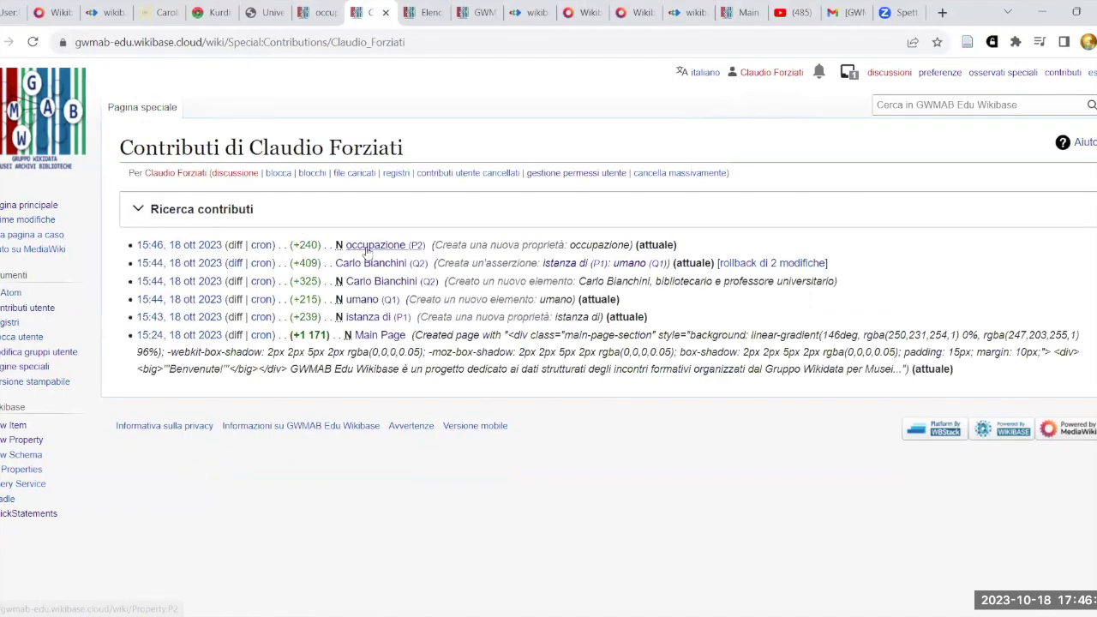
{"action": "left_click", "coordinate": [370, 247]}
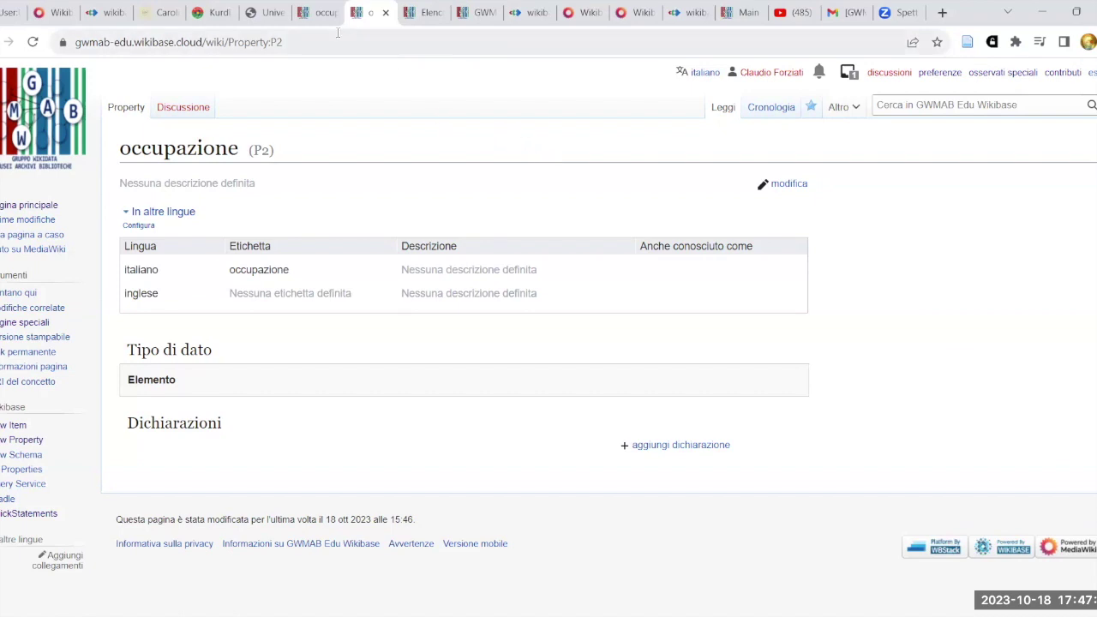
Create a new item labelled 'professore universitario'.
{"action": "left_click", "coordinate": [2, 426]}
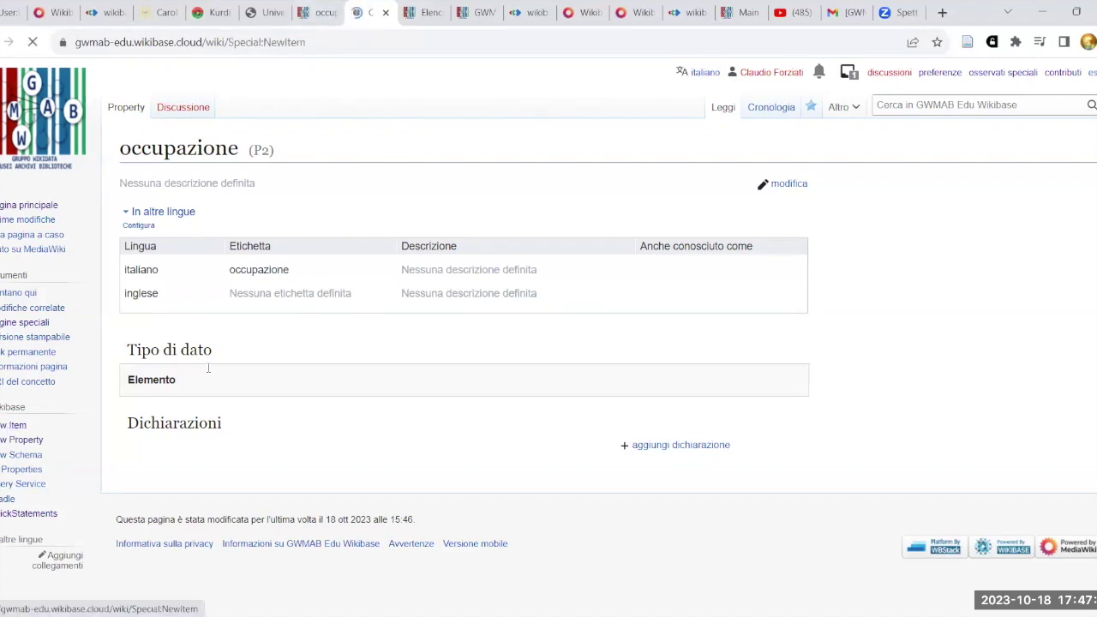
{"action": "left_click", "coordinate": [250, 353]}
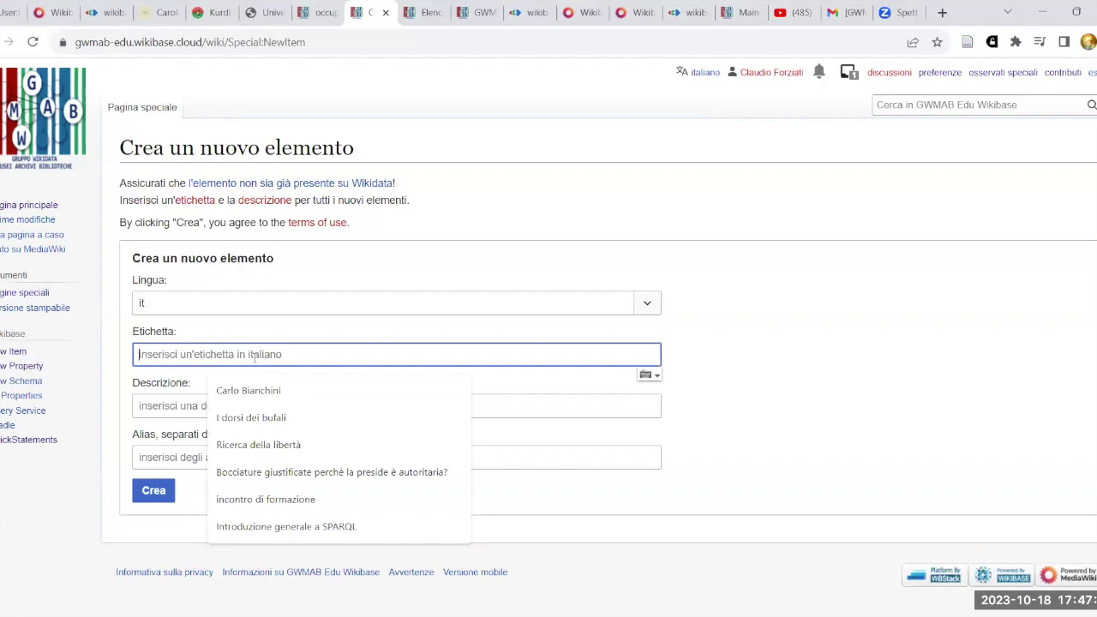
{"action": "type", "text": "professs"}
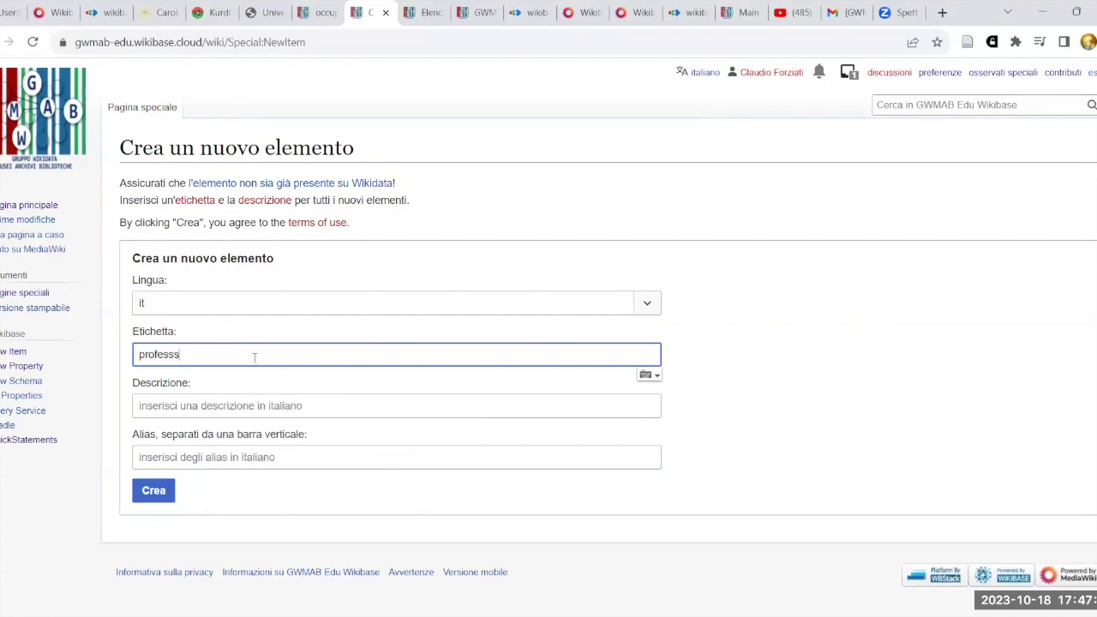
{"action": "type", "text": "re universitario"}
{"action": "left_click", "coordinate": [154, 492]}
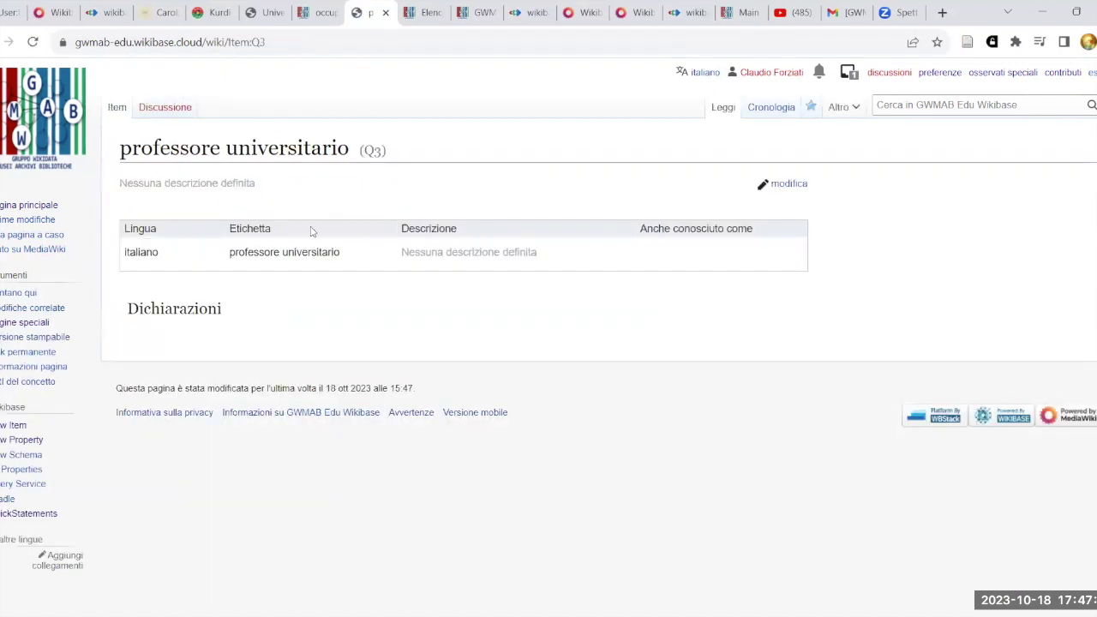
On item Q2, save the statement occupazione: professore universitario, then return to the course page.
{"action": "left_click", "coordinate": [269, 42]}
{"action": "double_click", "coordinate": [292, 42]}
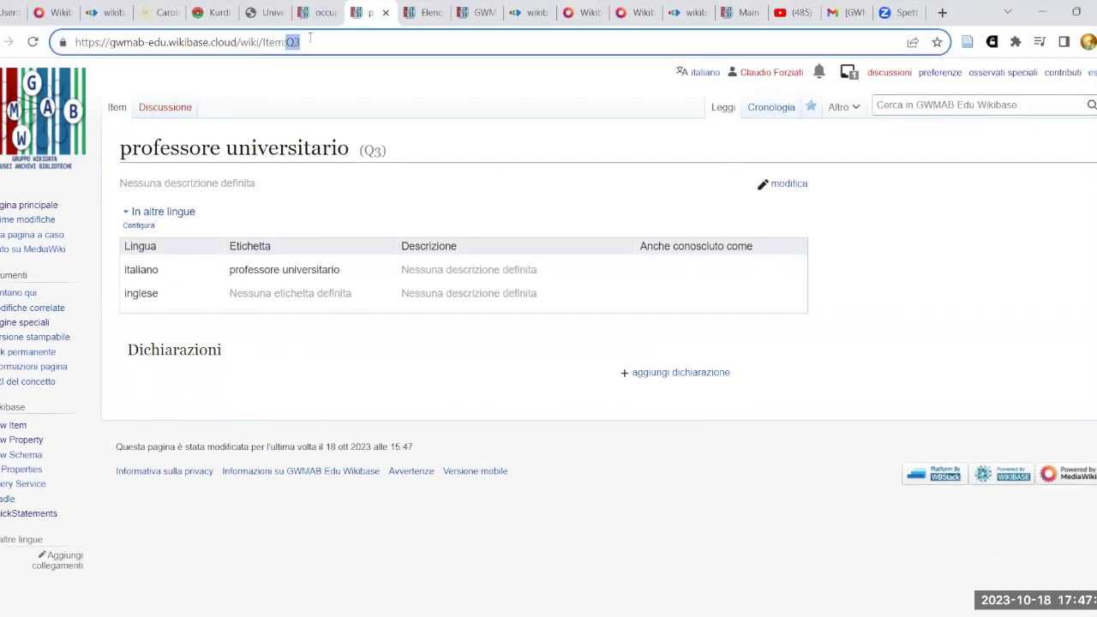
{"action": "type", "text": "Q2"}
{"action": "key", "text": "Return"}
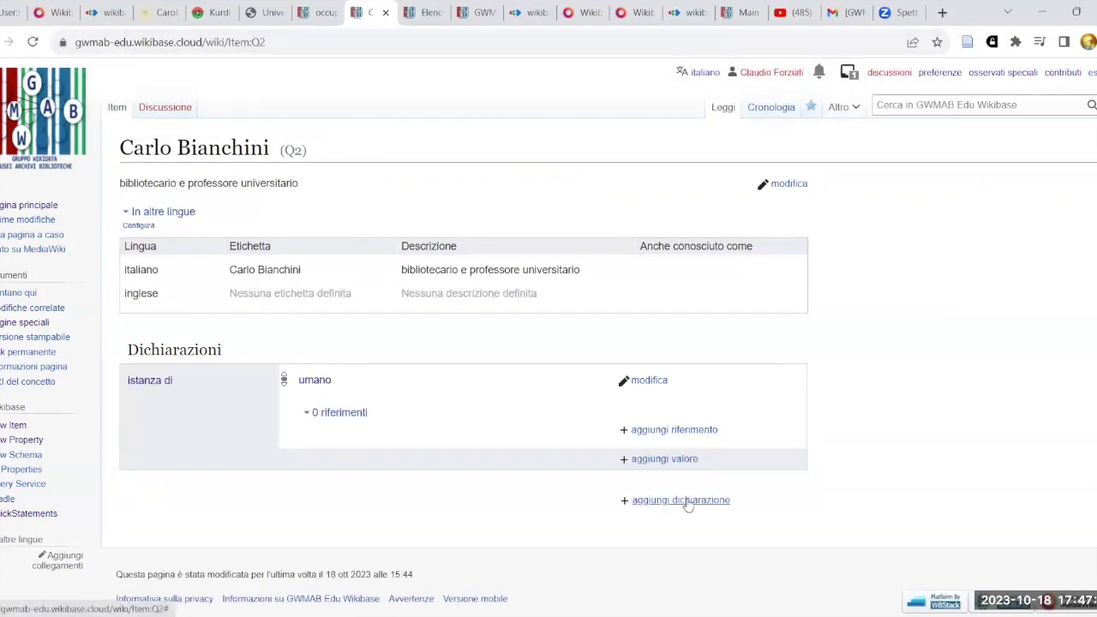
{"action": "left_click", "coordinate": [687, 501]}
{"action": "type", "text": "occupazio"}
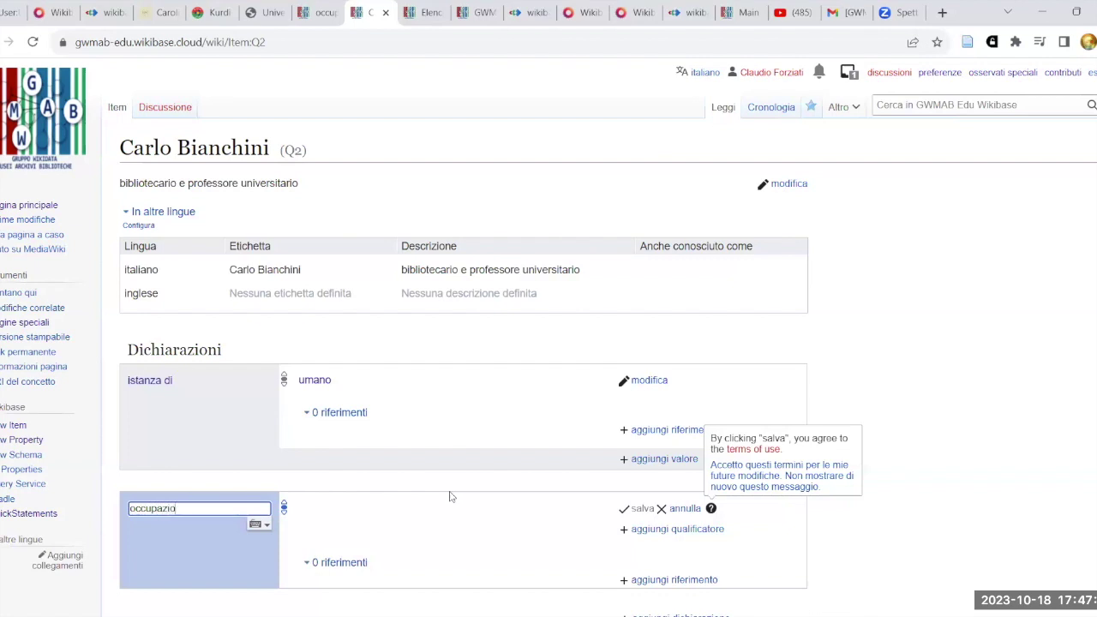
{"action": "left_click", "coordinate": [142, 525]}
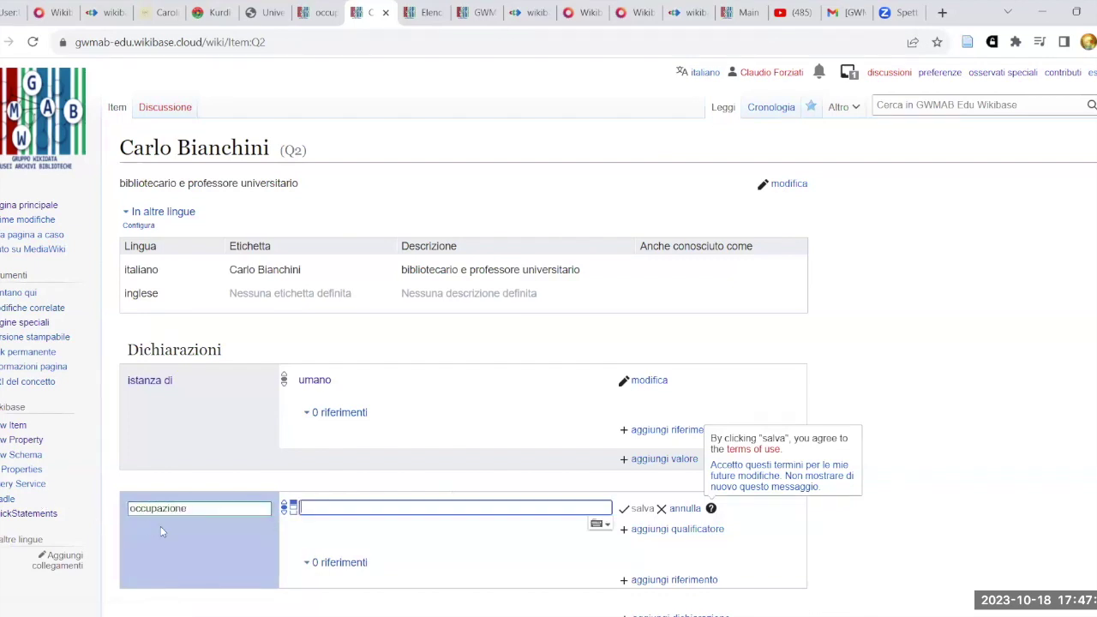
{"action": "type", "text": "profess"}
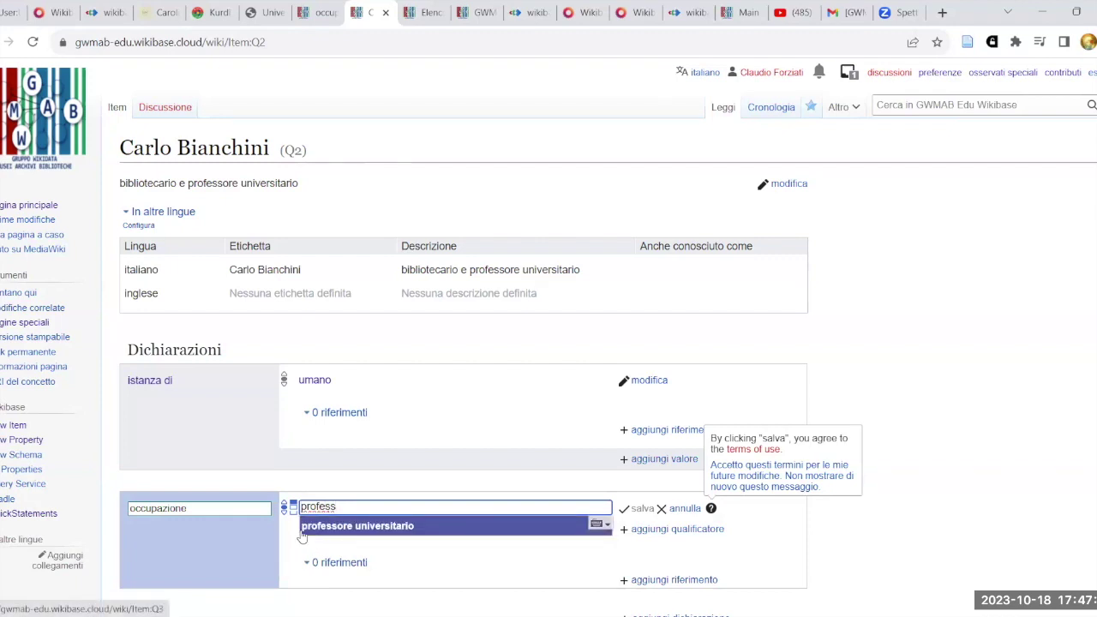
{"action": "left_click", "coordinate": [318, 526]}
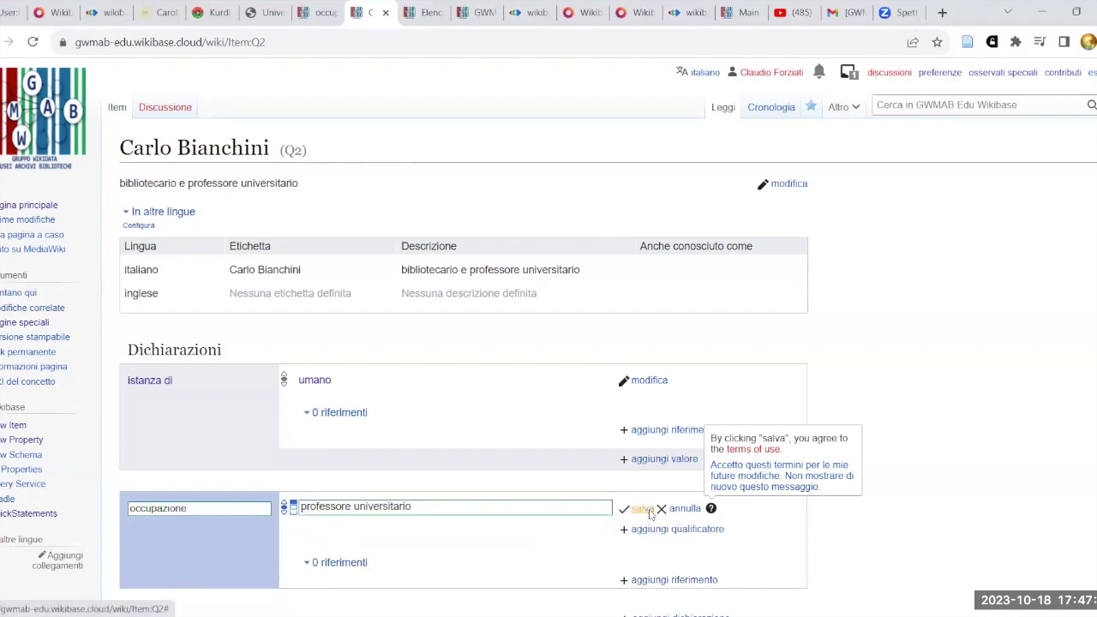
{"action": "left_click", "coordinate": [638, 508]}
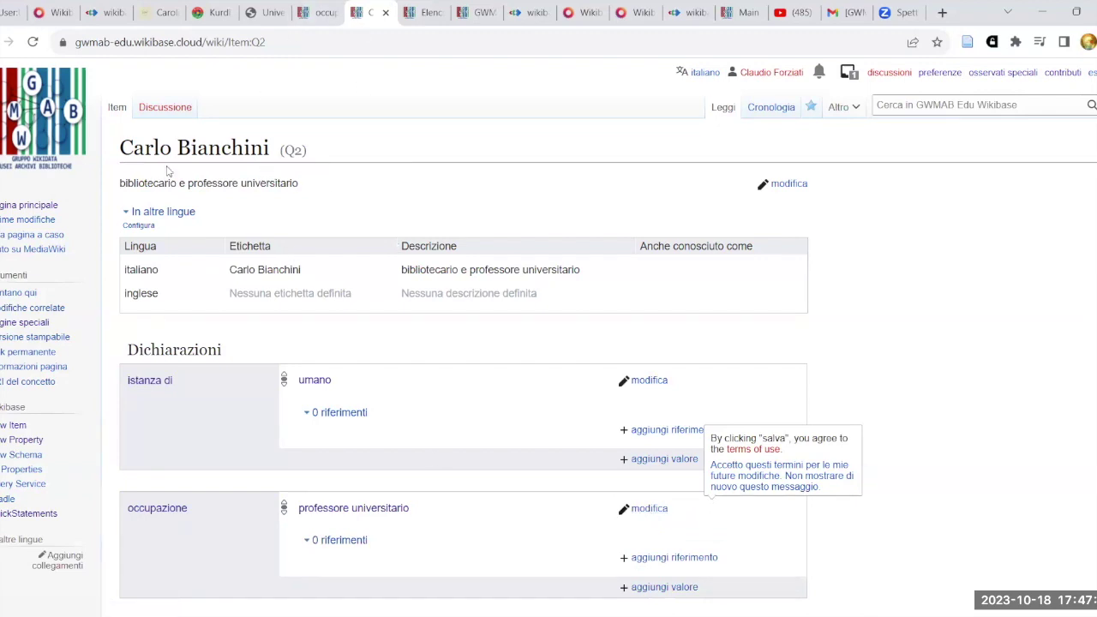
{"action": "left_click", "coordinate": [13, 12]}
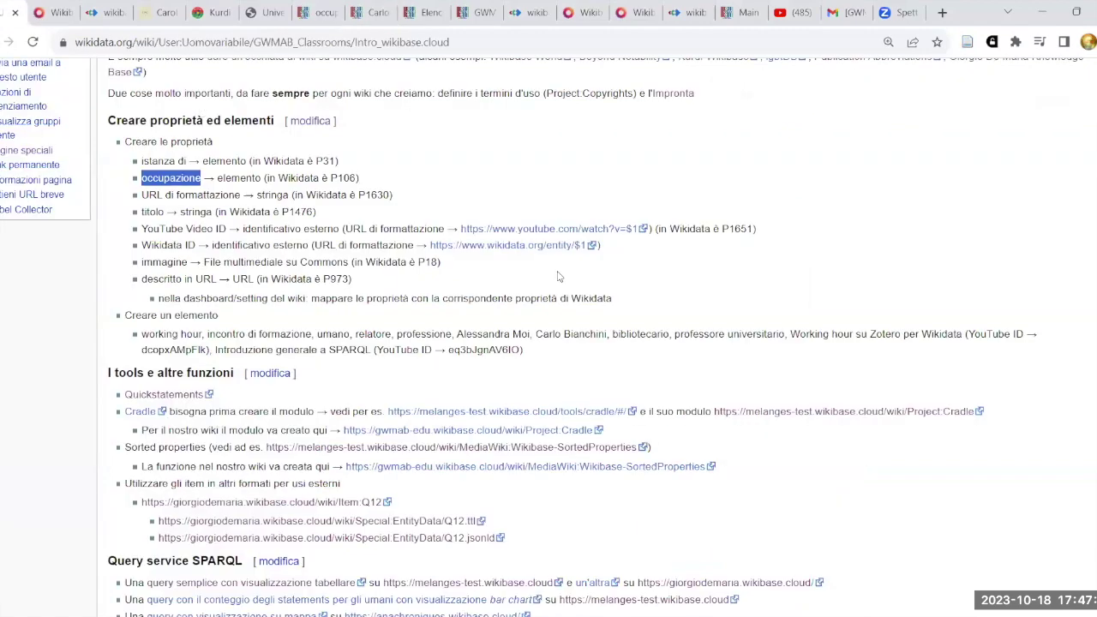
{"action": "left_click", "coordinate": [480, 204]}
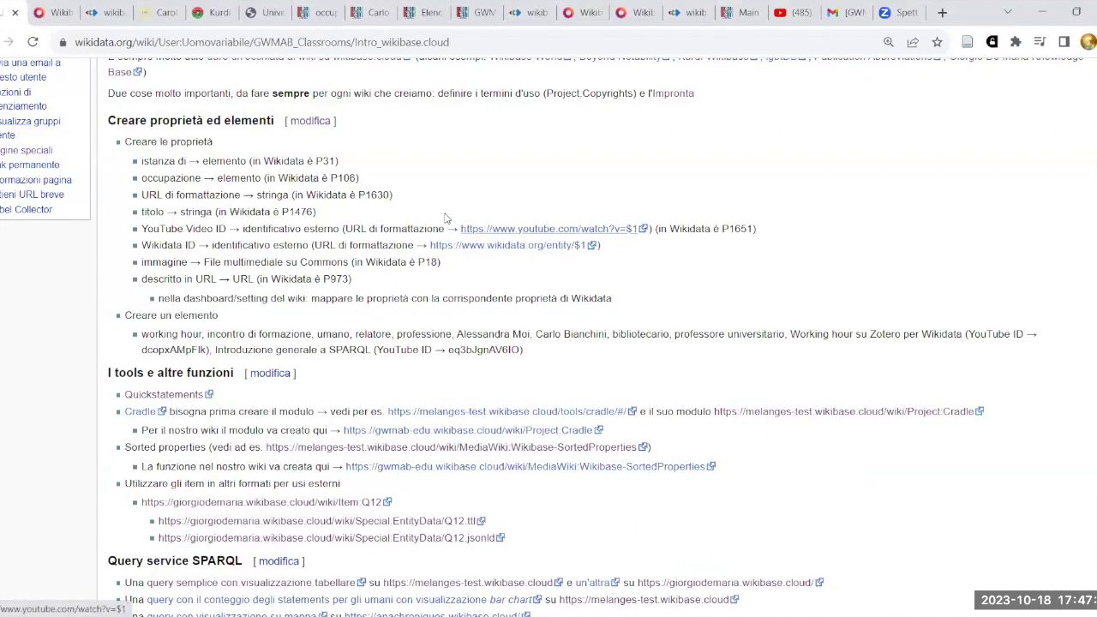
{"action": "left_click_drag", "start_coordinate": [142, 195], "coordinate": [289, 195]}
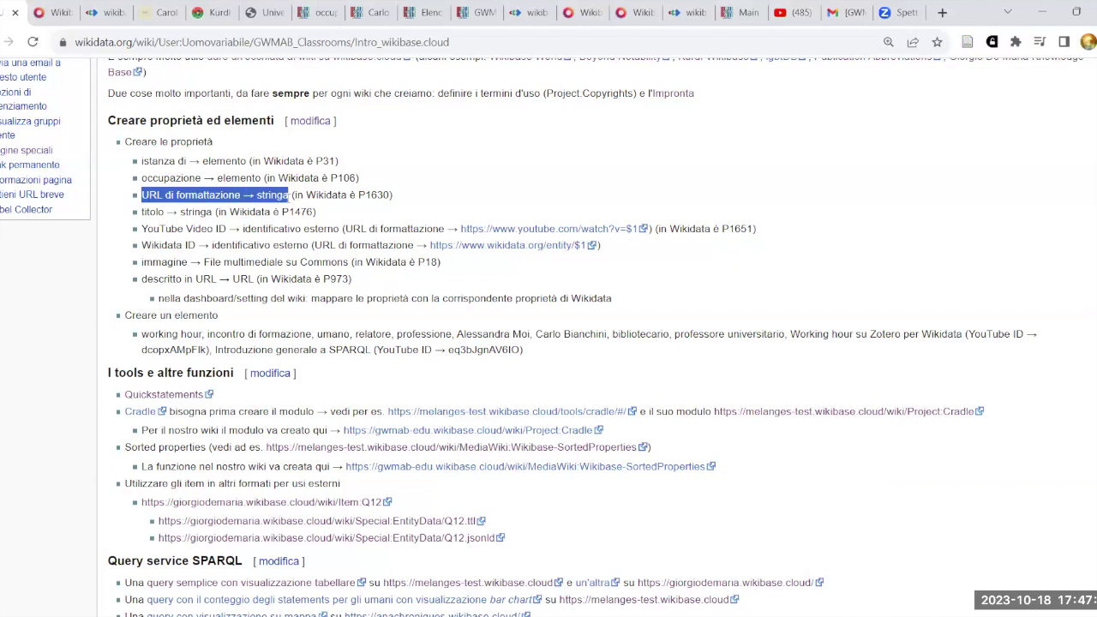
{"action": "left_click", "coordinate": [286, 199]}
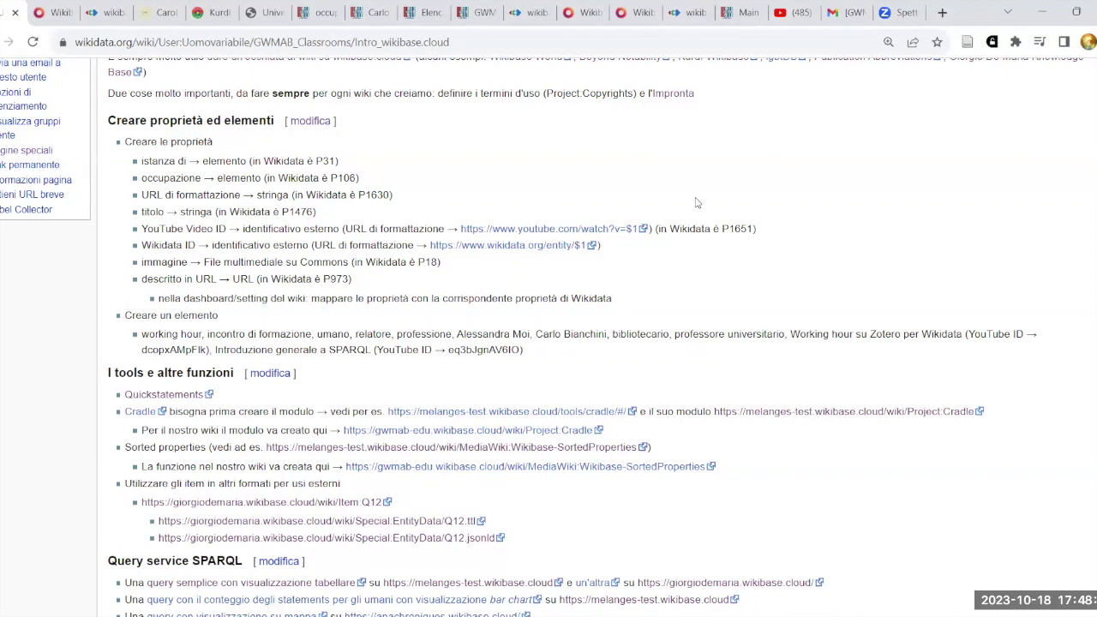
{"action": "left_click_drag", "start_coordinate": [142, 194], "coordinate": [244, 193]}
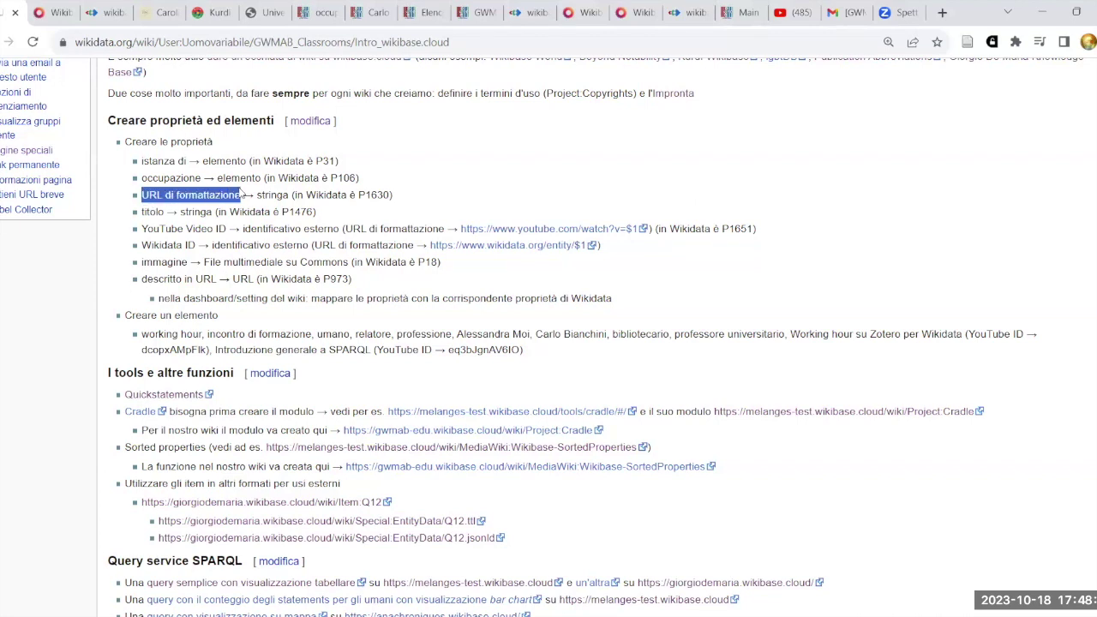
{"action": "left_click", "coordinate": [477, 204]}
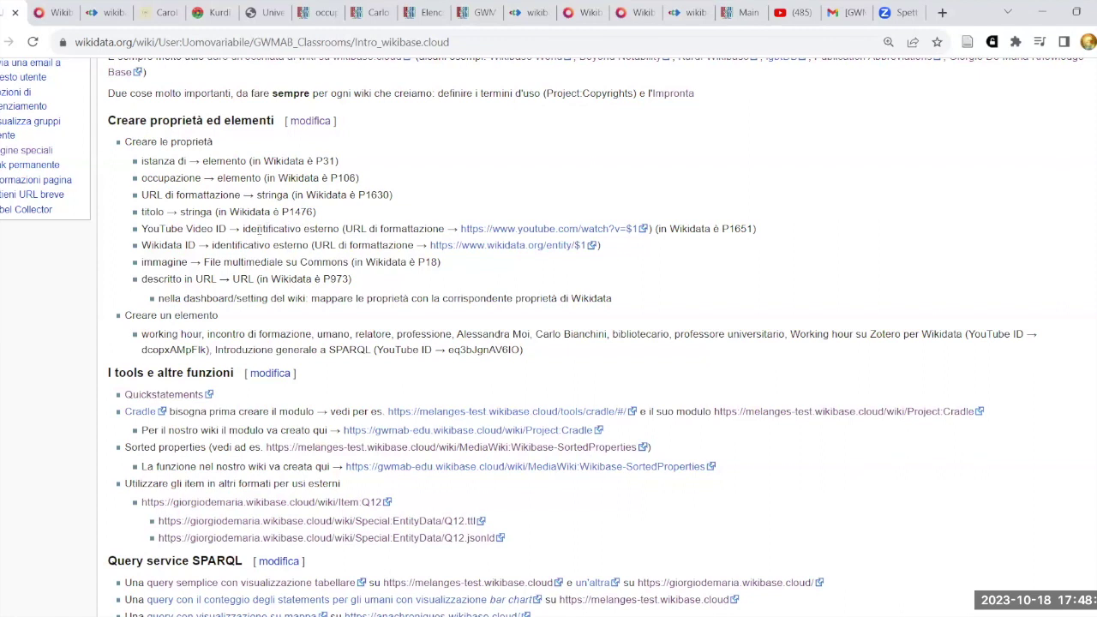
{"action": "left_click_drag", "start_coordinate": [244, 229], "coordinate": [340, 229]}
{"action": "left_click", "coordinate": [347, 216]}
{"action": "left_click_drag", "start_coordinate": [243, 229], "coordinate": [353, 227]}
{"action": "left_click", "coordinate": [390, 216]}
Create a Stringa-type property labelled 'URL di formattazione' (P3) and go back to the course notes.
{"action": "left_click", "coordinate": [310, 12]}
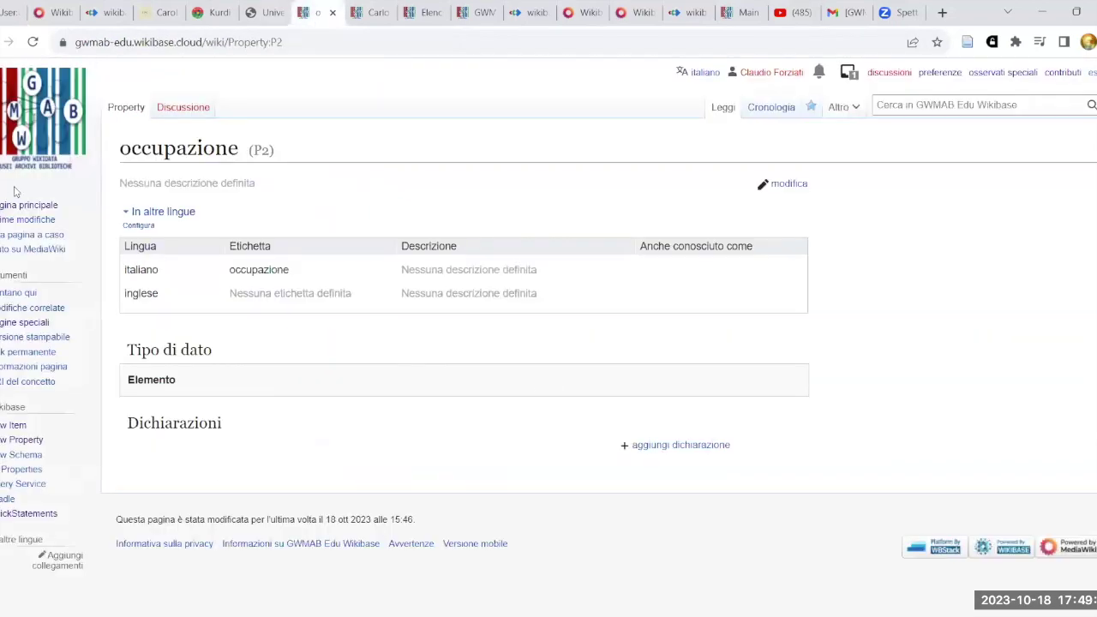
{"action": "left_click", "coordinate": [27, 440]}
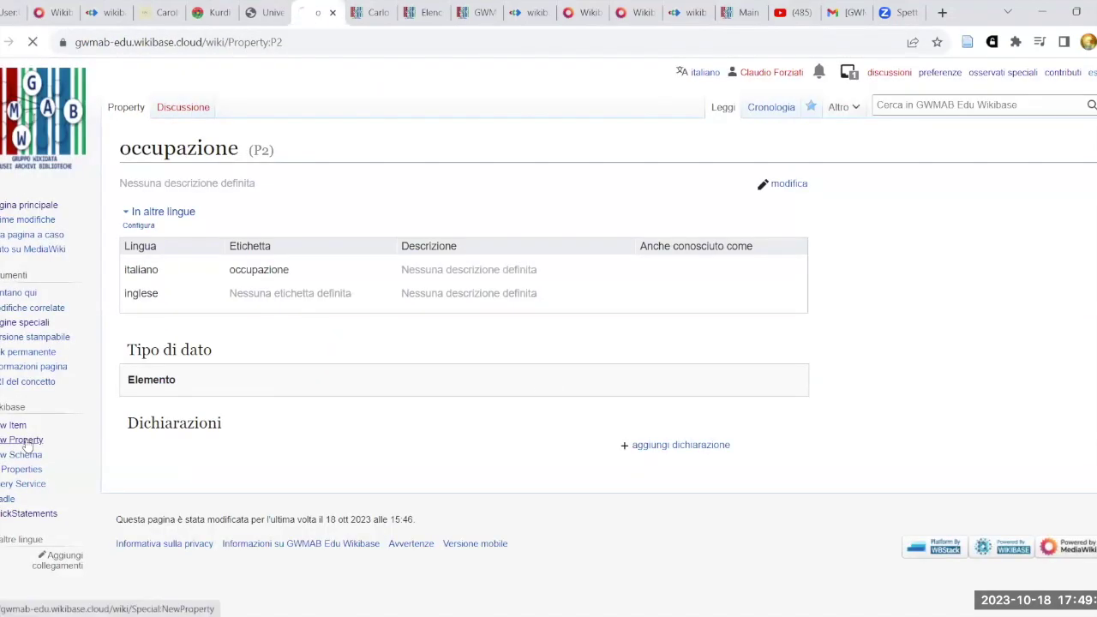
{"action": "left_click", "coordinate": [292, 355]}
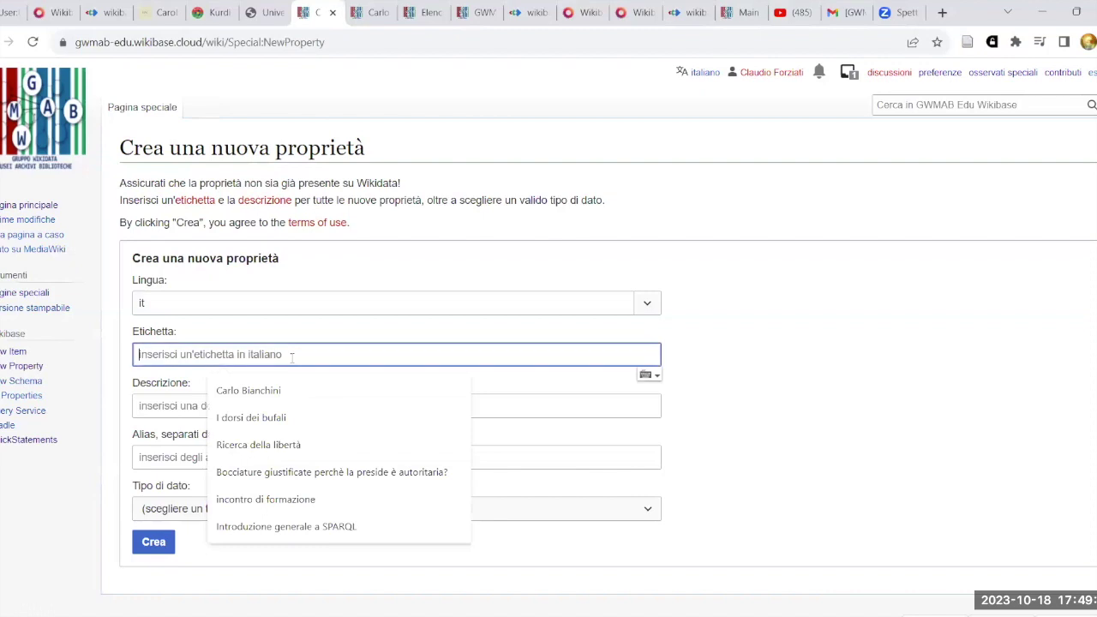
{"action": "type", "text": "URL di formattazione"}
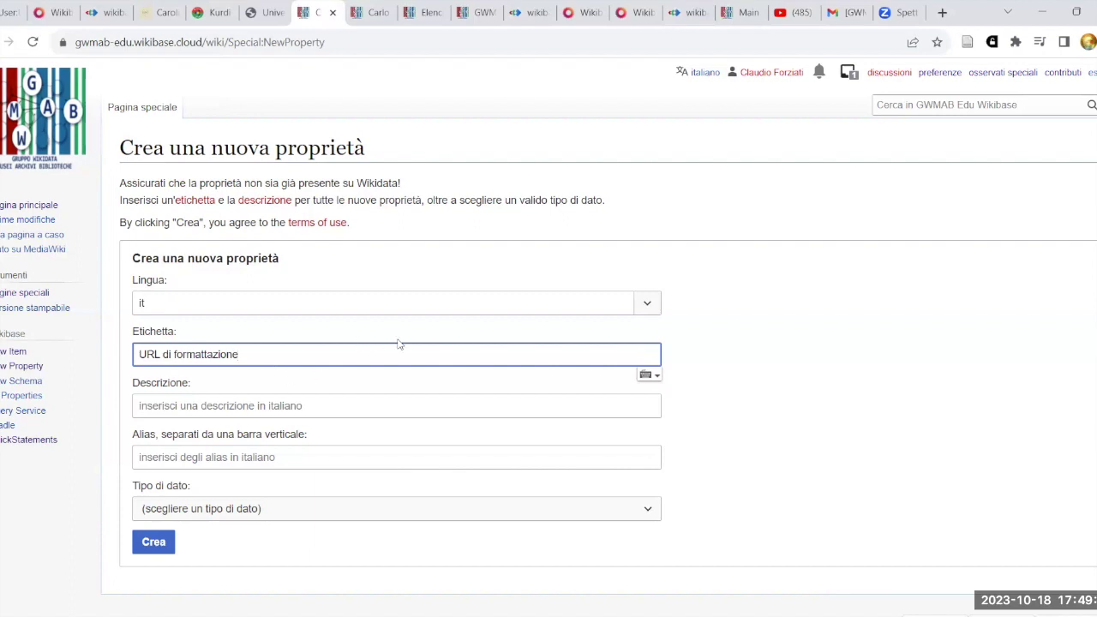
{"action": "left_click", "coordinate": [646, 511]}
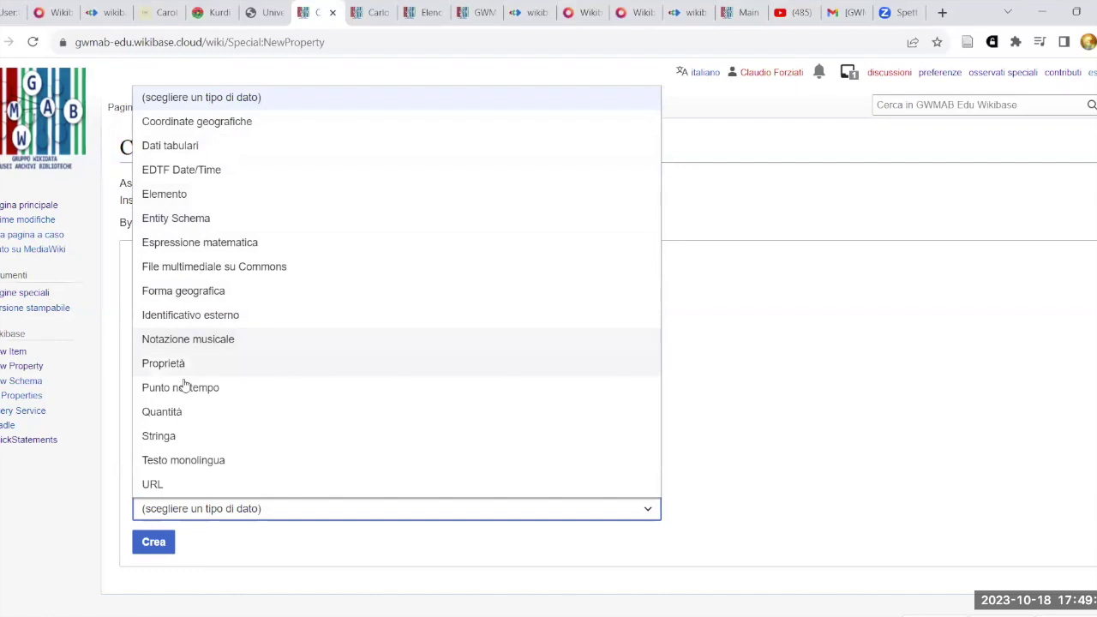
{"action": "left_click", "coordinate": [185, 444]}
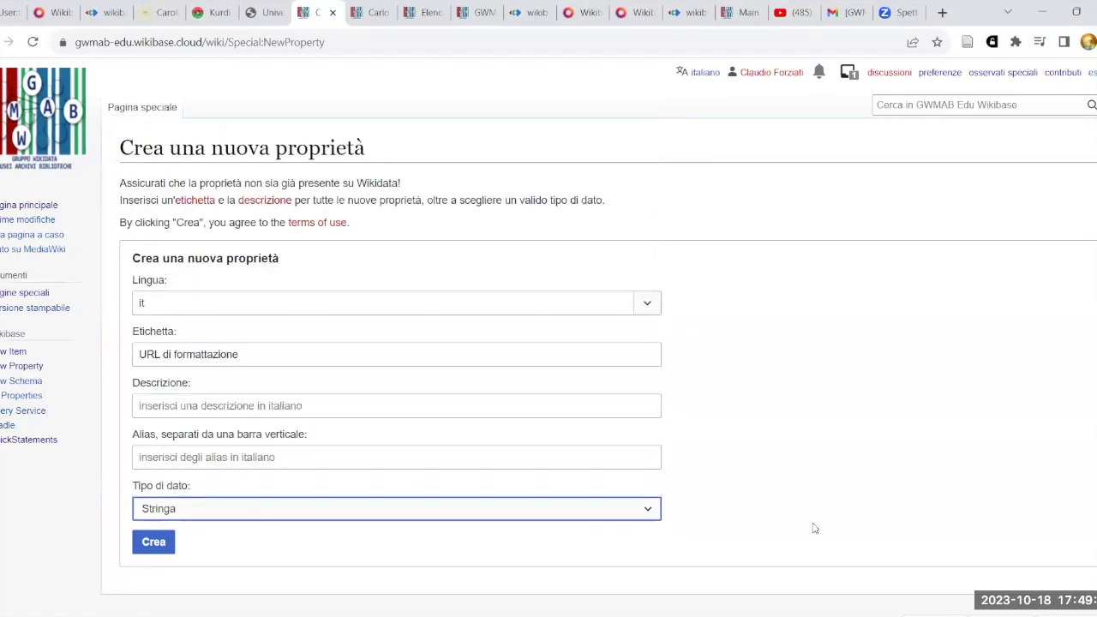
{"action": "left_click", "coordinate": [155, 543]}
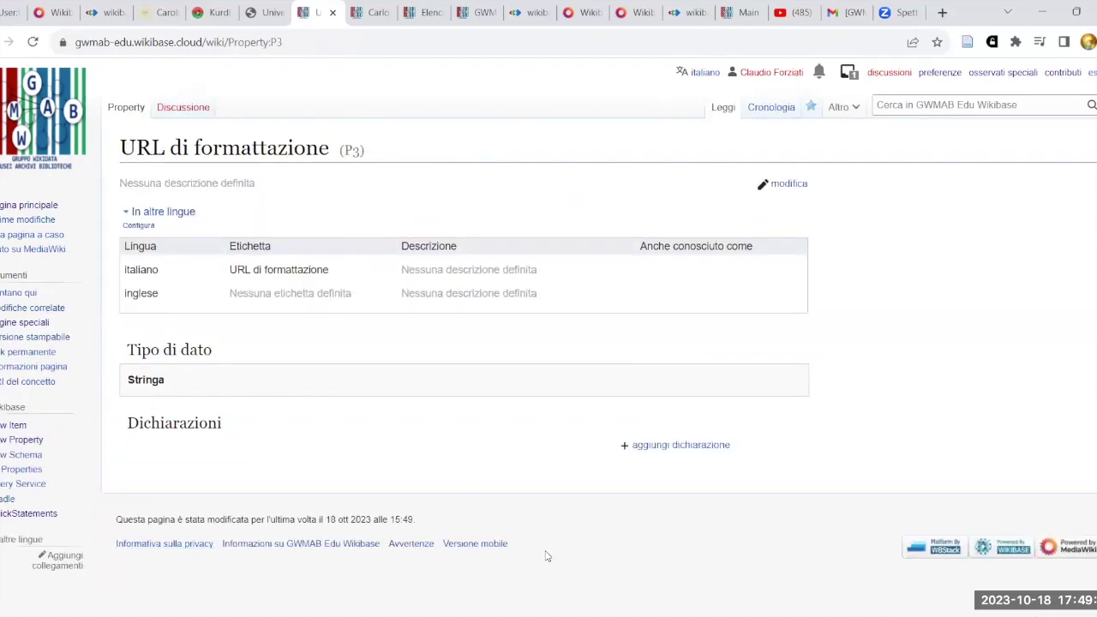
{"action": "left_click", "coordinate": [13, 12]}
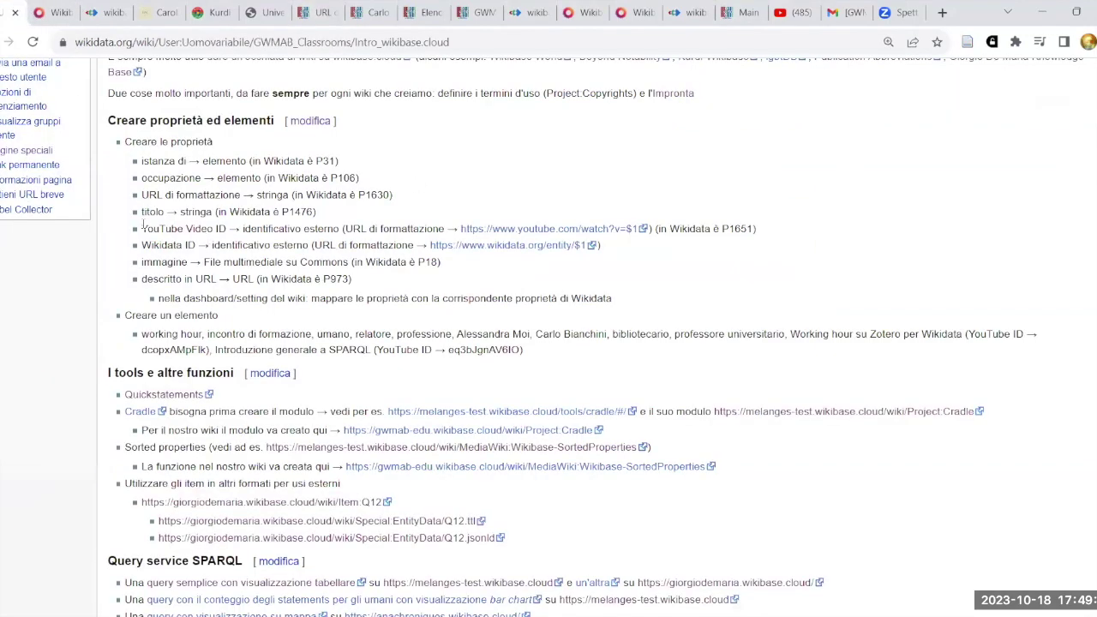
Highlight the 'YouTube Video ID' entry in the course notes, then return to the URL di formattazione property.
{"action": "left_click_drag", "start_coordinate": [155, 229], "coordinate": [228, 228]}
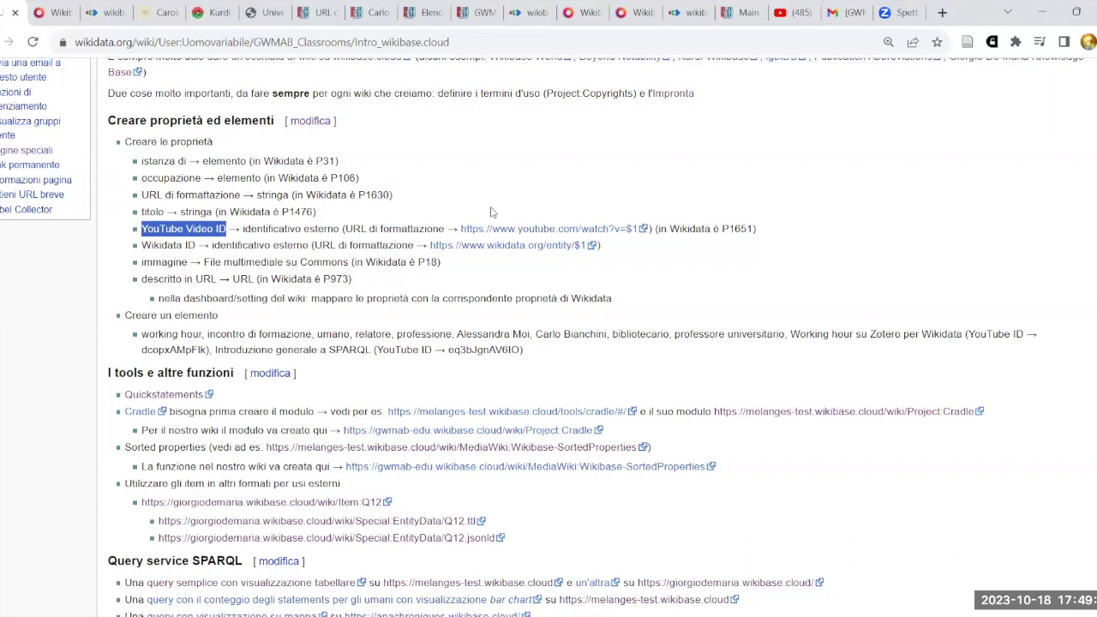
{"action": "left_click", "coordinate": [508, 155]}
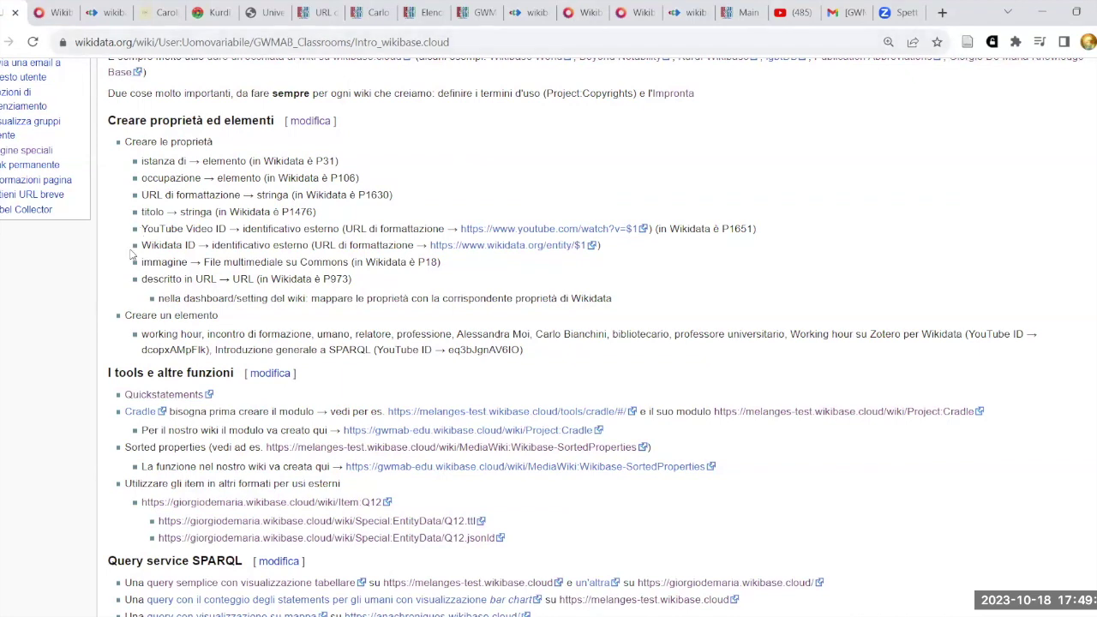
{"action": "left_click_drag", "start_coordinate": [142, 228], "coordinate": [228, 228]}
{"action": "left_click", "coordinate": [518, 184]}
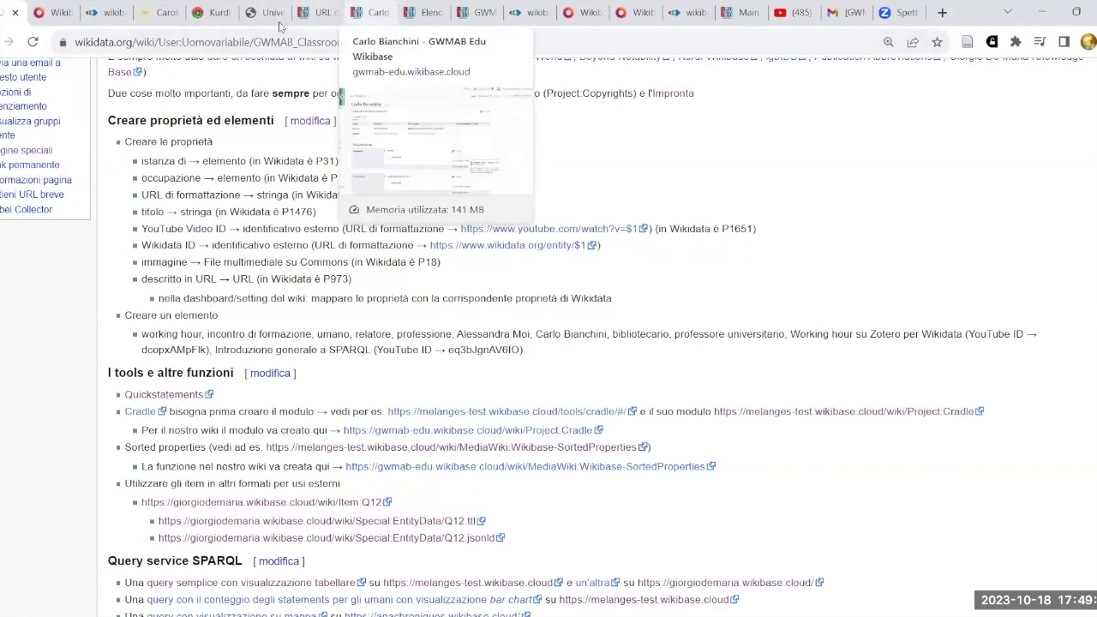
{"action": "left_click", "coordinate": [315, 13]}
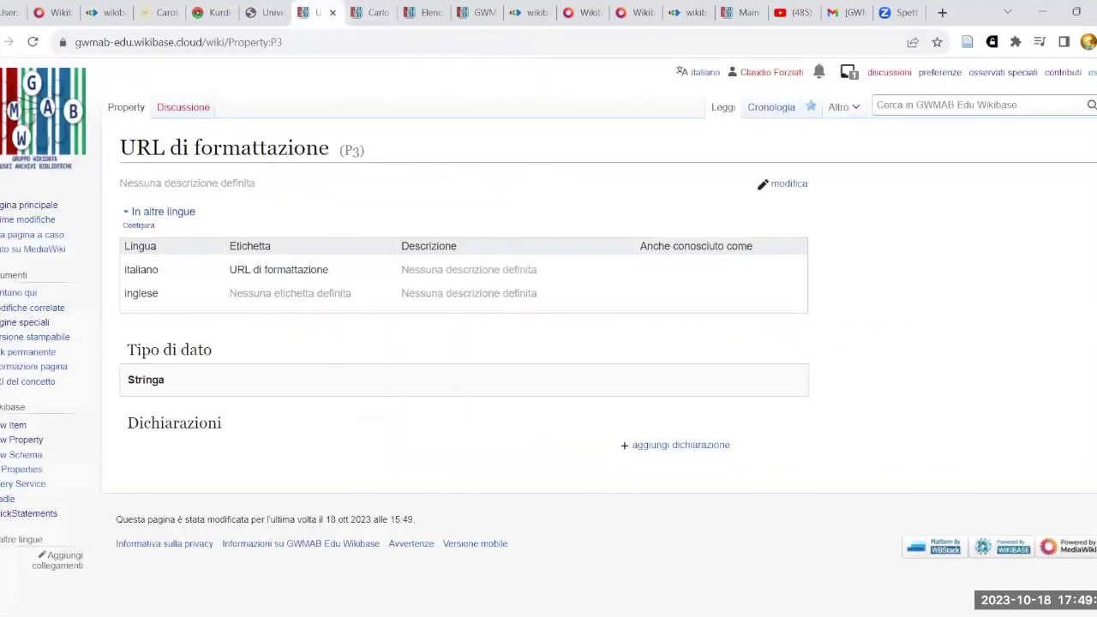
Create property 'YouTube Video ID' with data type Identificativo esterno.
{"action": "left_click", "coordinate": [25, 439]}
{"action": "left_click", "coordinate": [267, 354]}
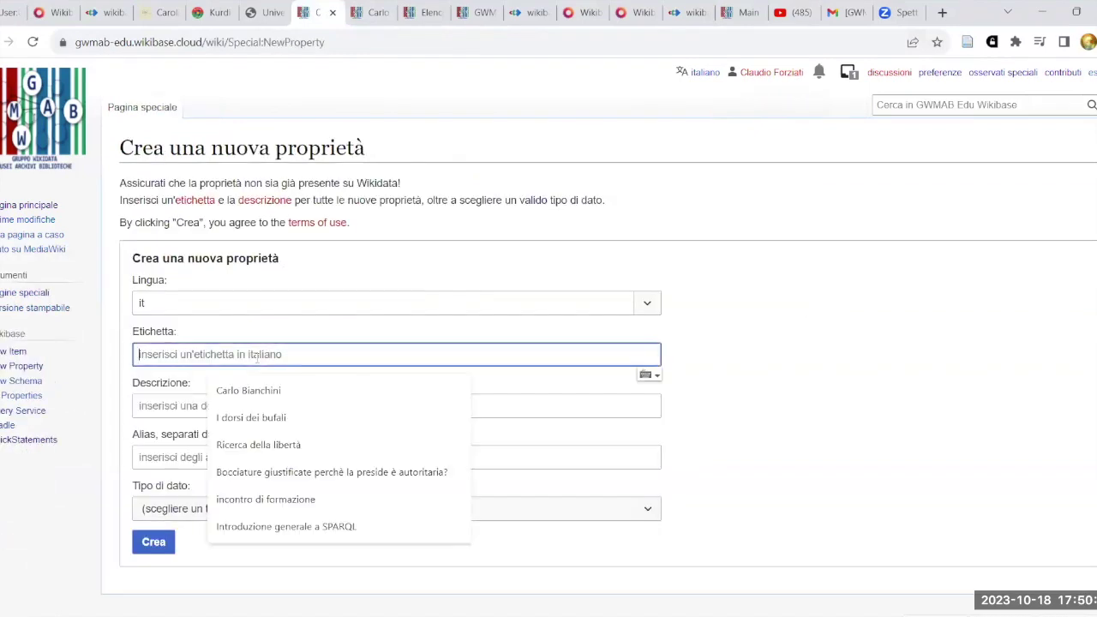
{"action": "left_click", "coordinate": [267, 385]}
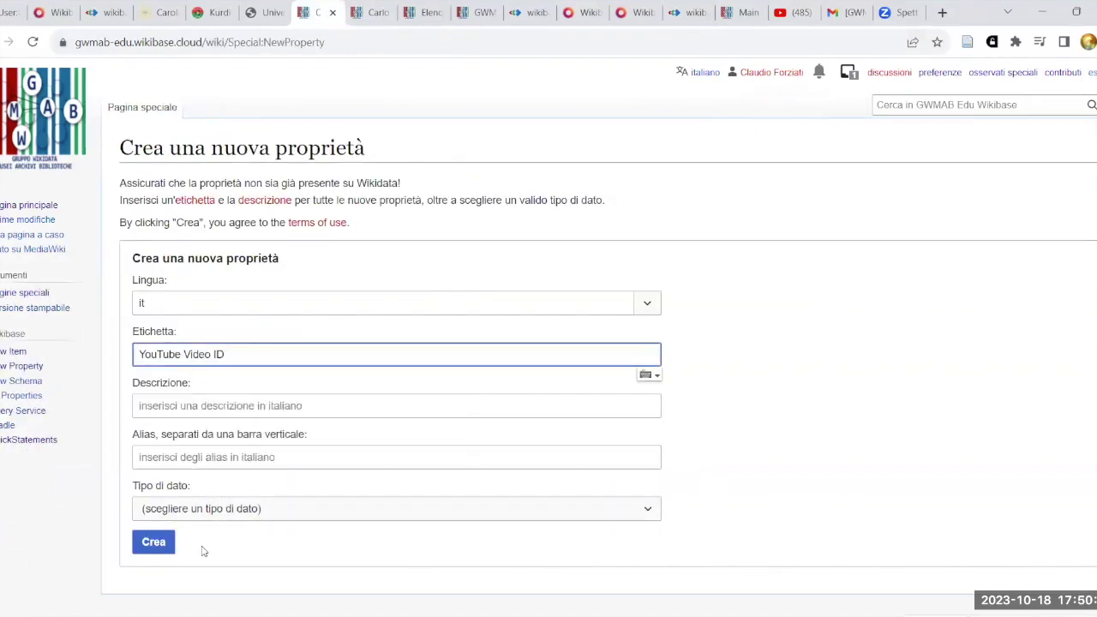
{"action": "left_click", "coordinate": [417, 514]}
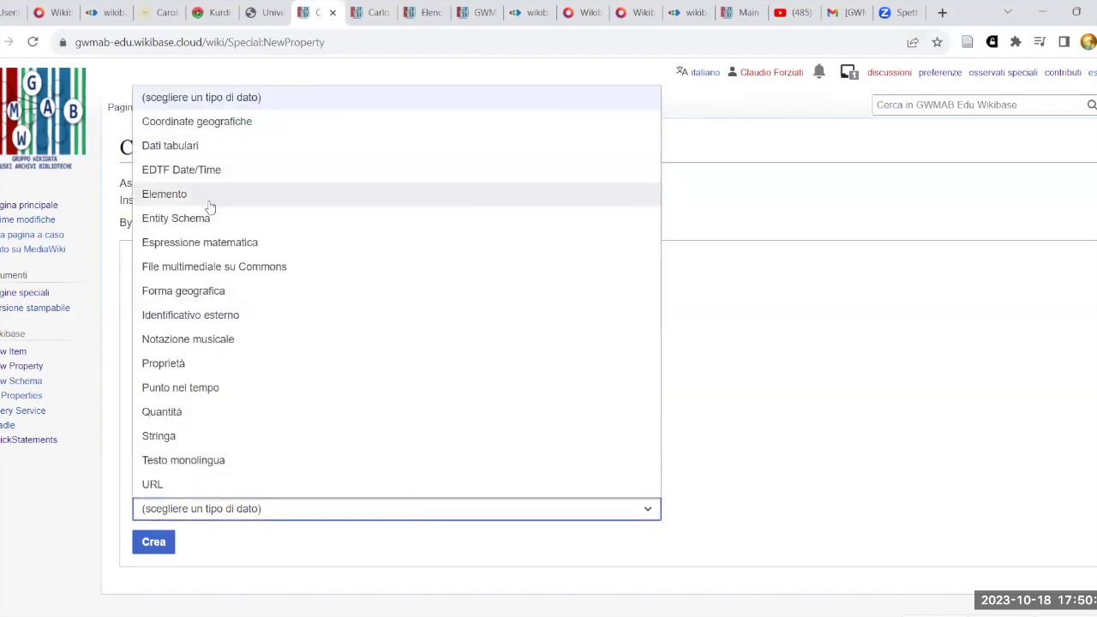
{"action": "left_click", "coordinate": [199, 317]}
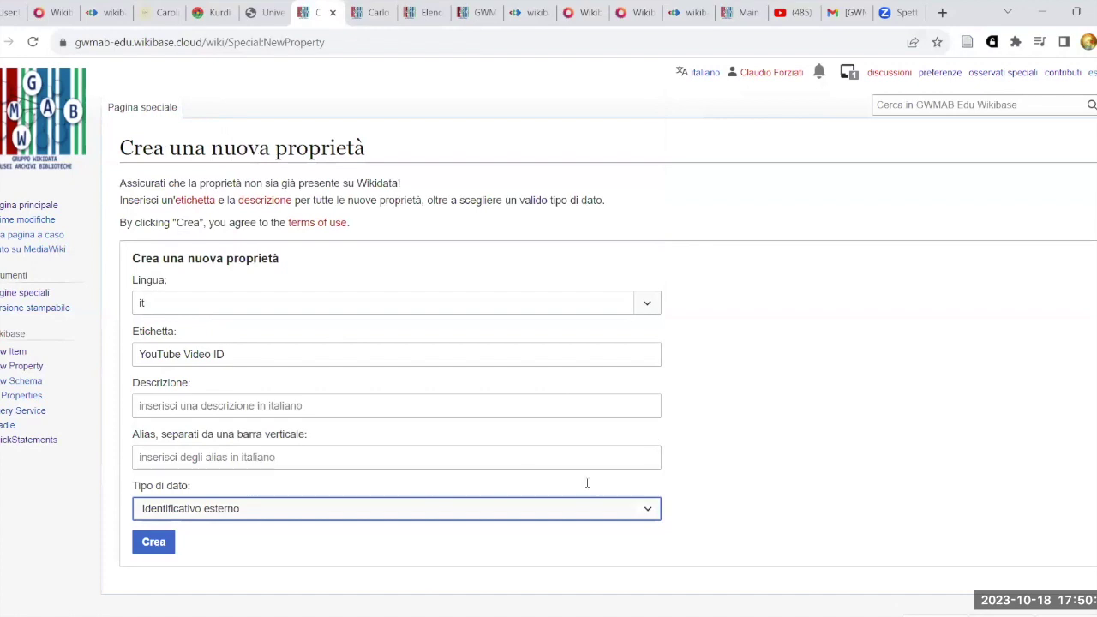
{"action": "left_click", "coordinate": [155, 547]}
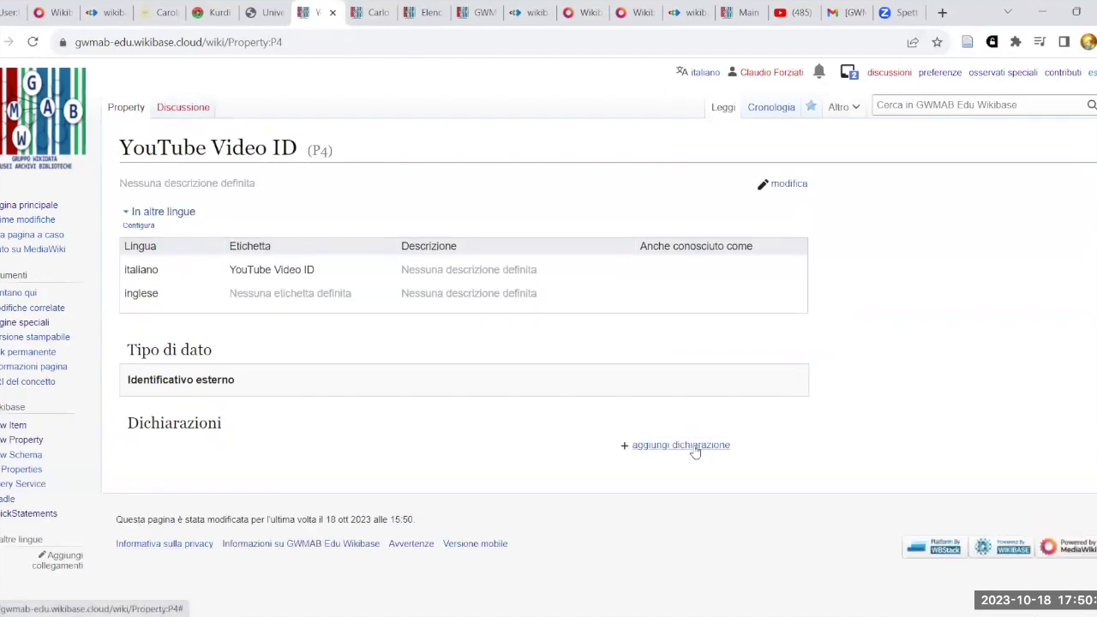
{"action": "left_click", "coordinate": [680, 444]}
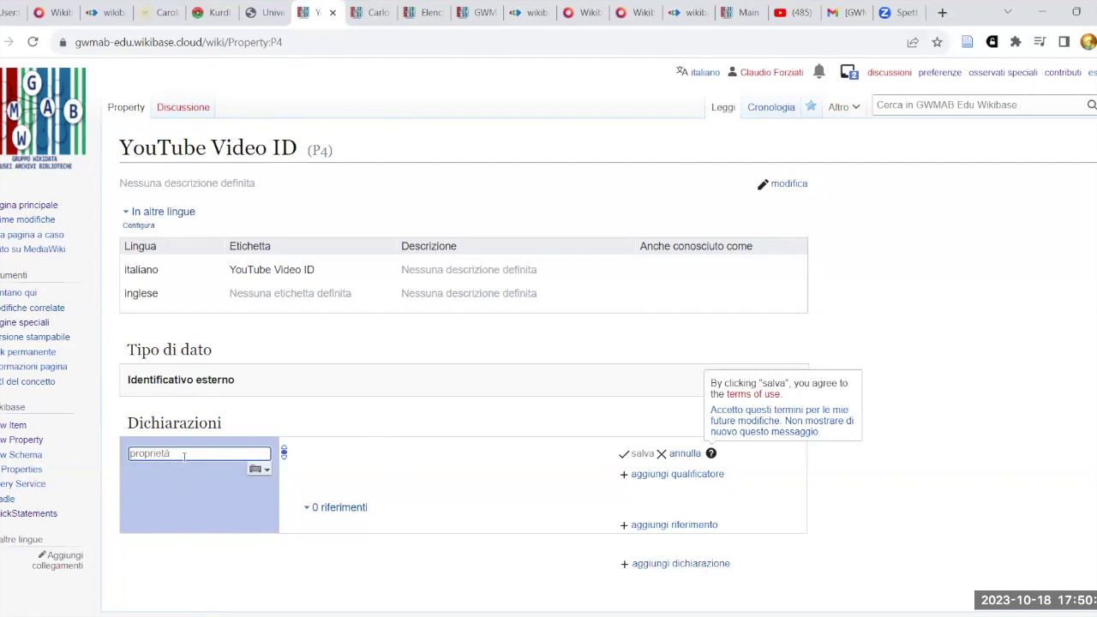
{"action": "type", "text": "URL"}
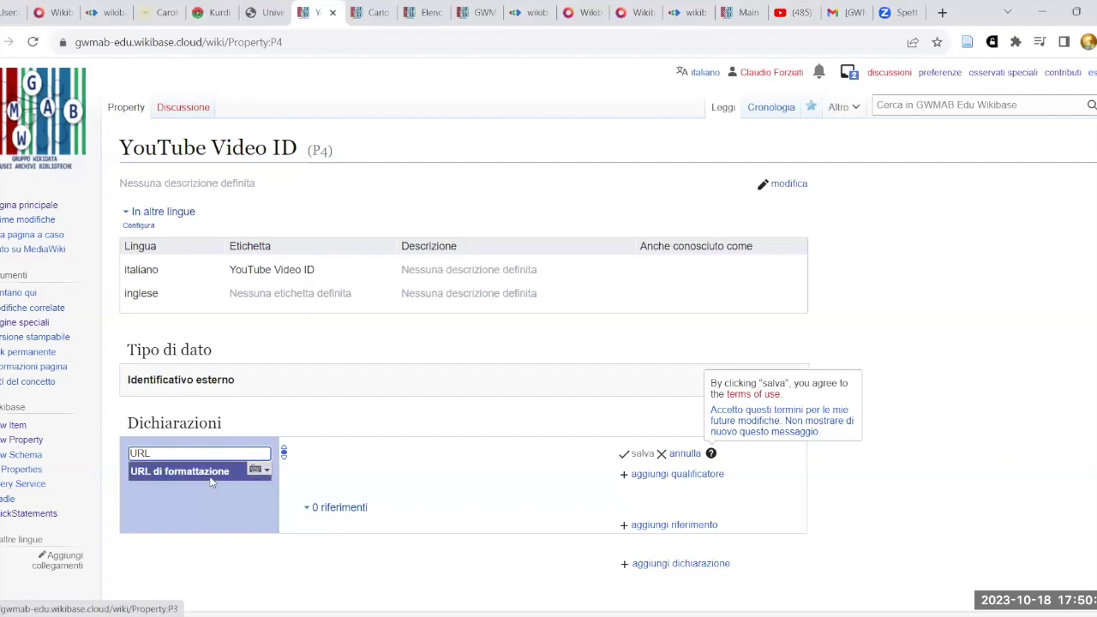
{"action": "left_click", "coordinate": [208, 477]}
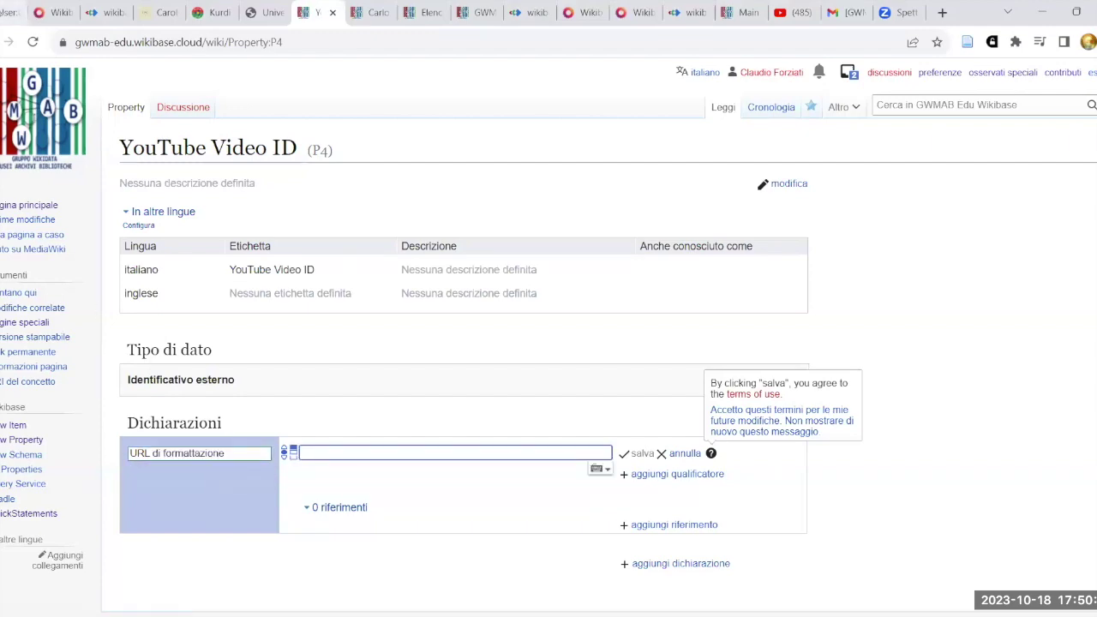
{"action": "left_click", "coordinate": [11, 12]}
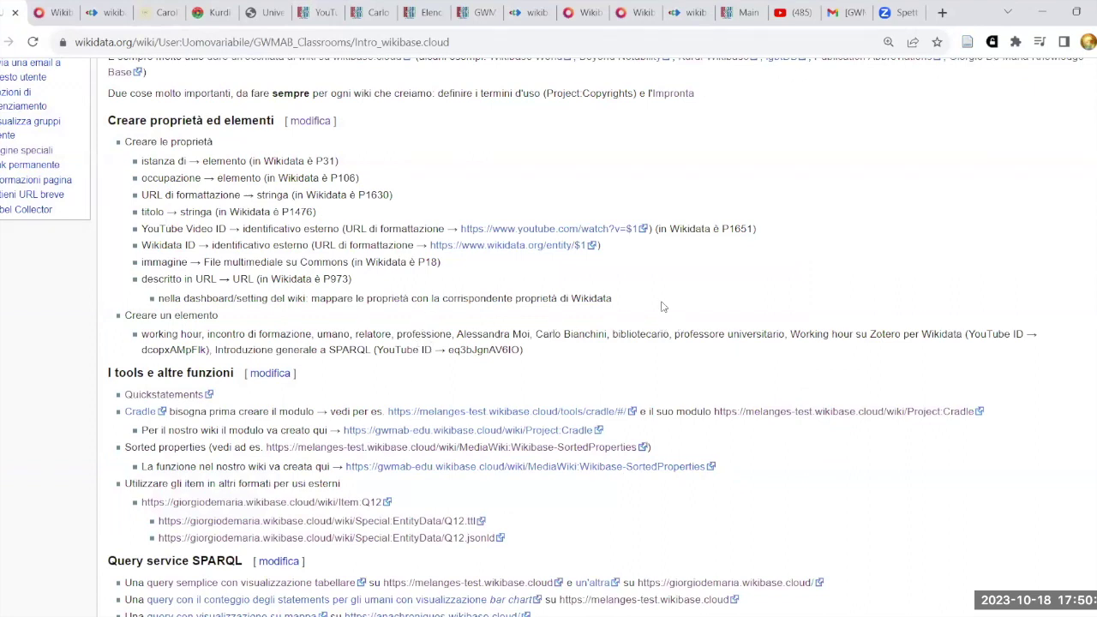
{"action": "left_click_drag", "start_coordinate": [460, 229], "coordinate": [639, 230]}
{"action": "key", "text": "ctrl+c"}
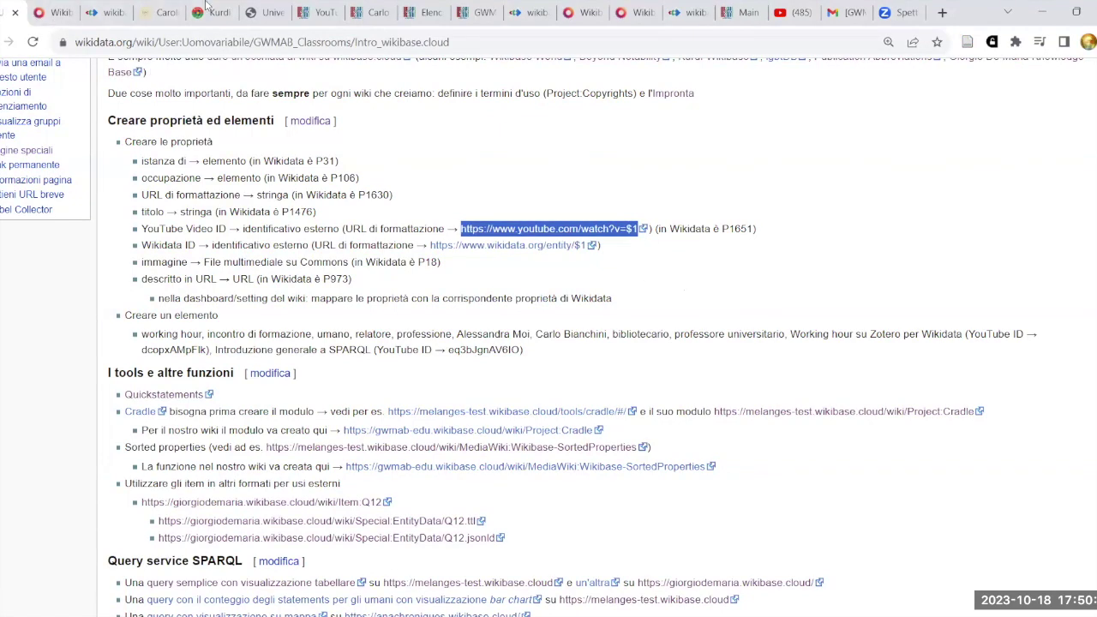
{"action": "left_click", "coordinate": [317, 12]}
{"action": "key", "text": "ctrl+v"}
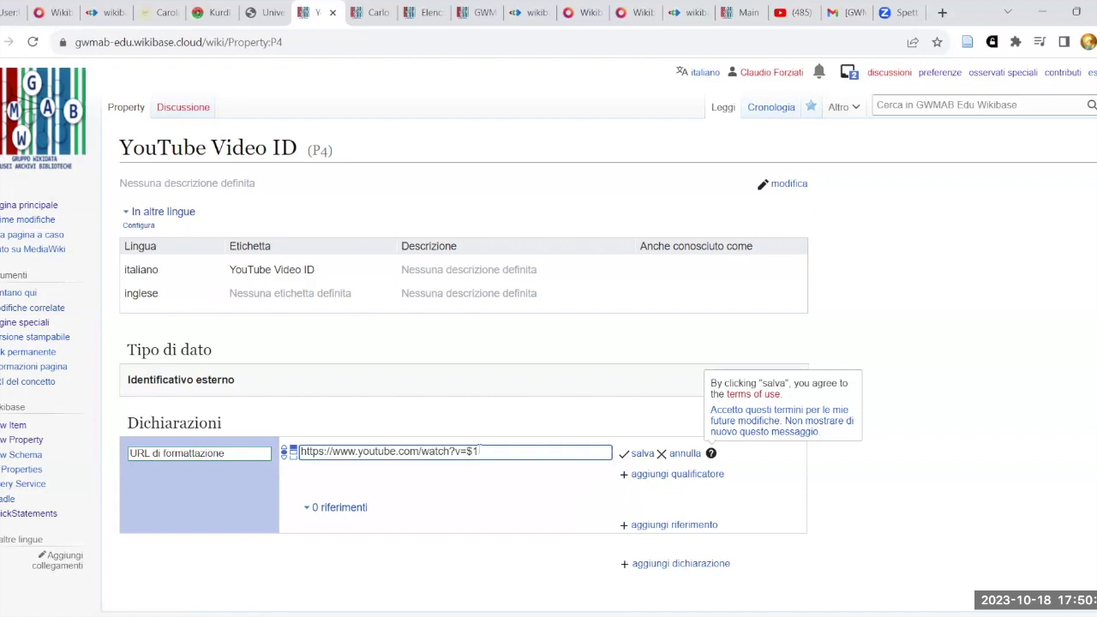
{"action": "left_click", "coordinate": [638, 453]}
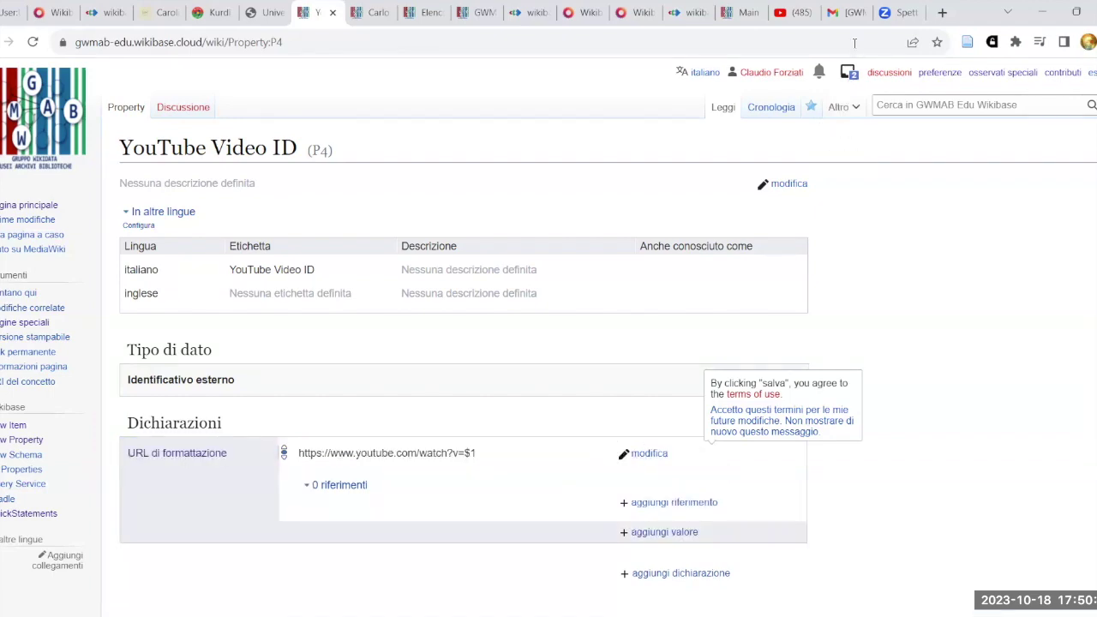
{"action": "left_click", "coordinate": [787, 12]}
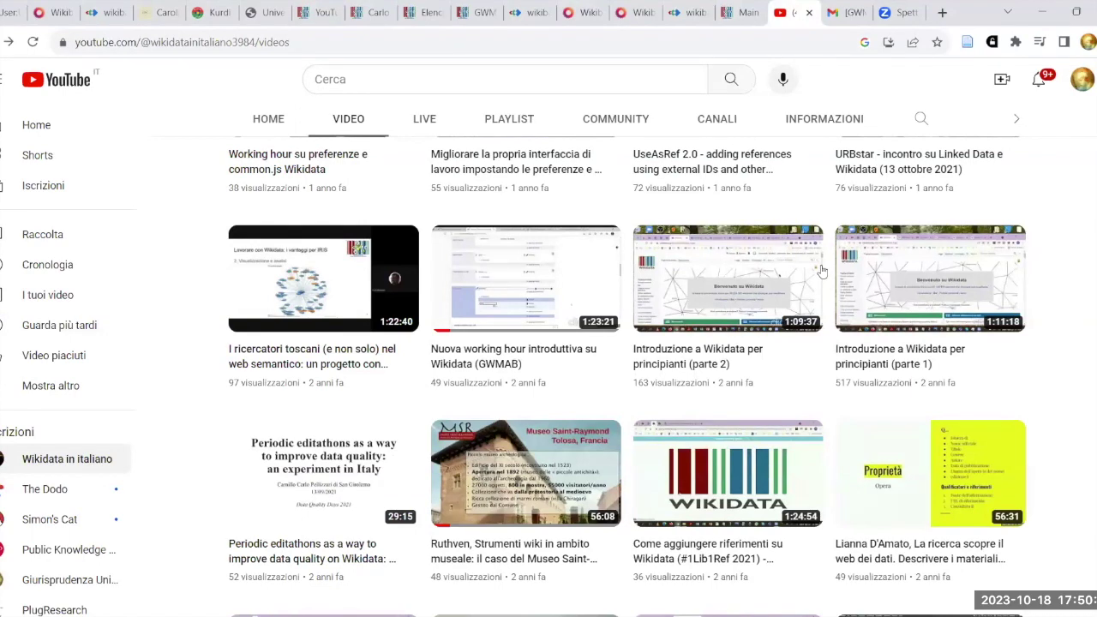
Open the Zotero-to-Wikidata video and reload it without the &t=2019s start time.
{"action": "scroll", "coordinate": [791, 306], "scroll_direction": "up", "scroll_amount": 10}
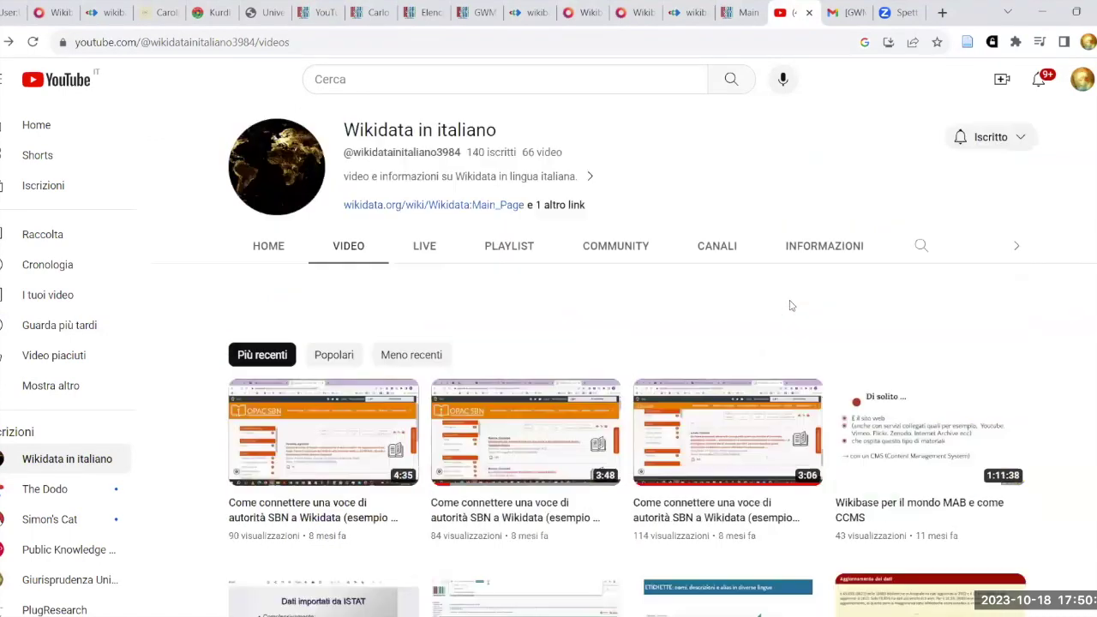
{"action": "scroll", "coordinate": [656, 262], "scroll_direction": "down", "scroll_amount": 6}
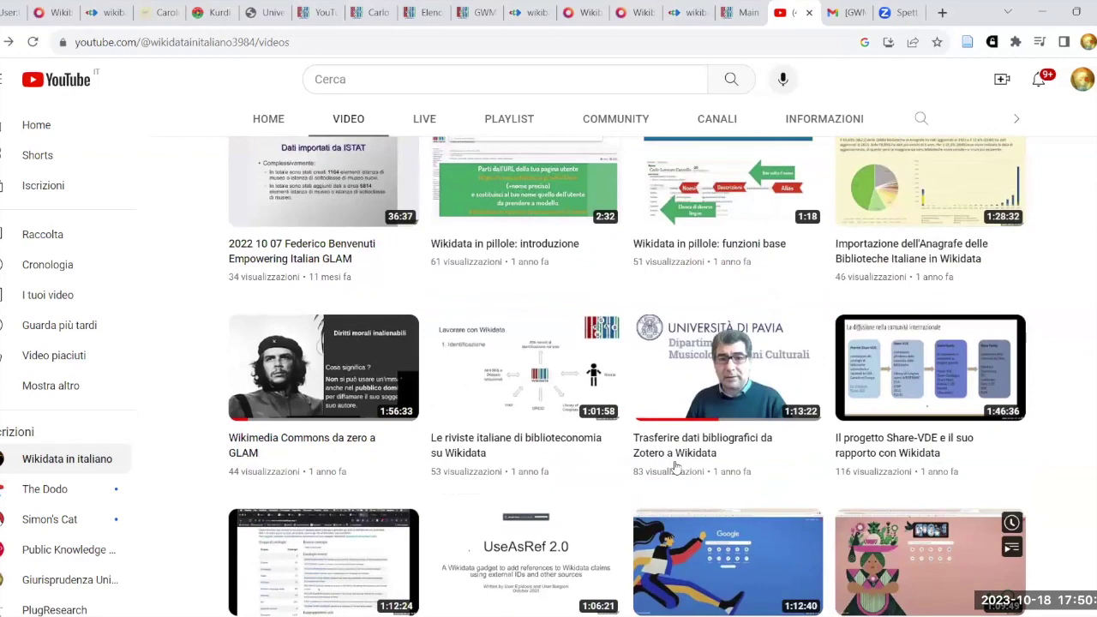
{"action": "mouse_move", "coordinate": [685, 445]}
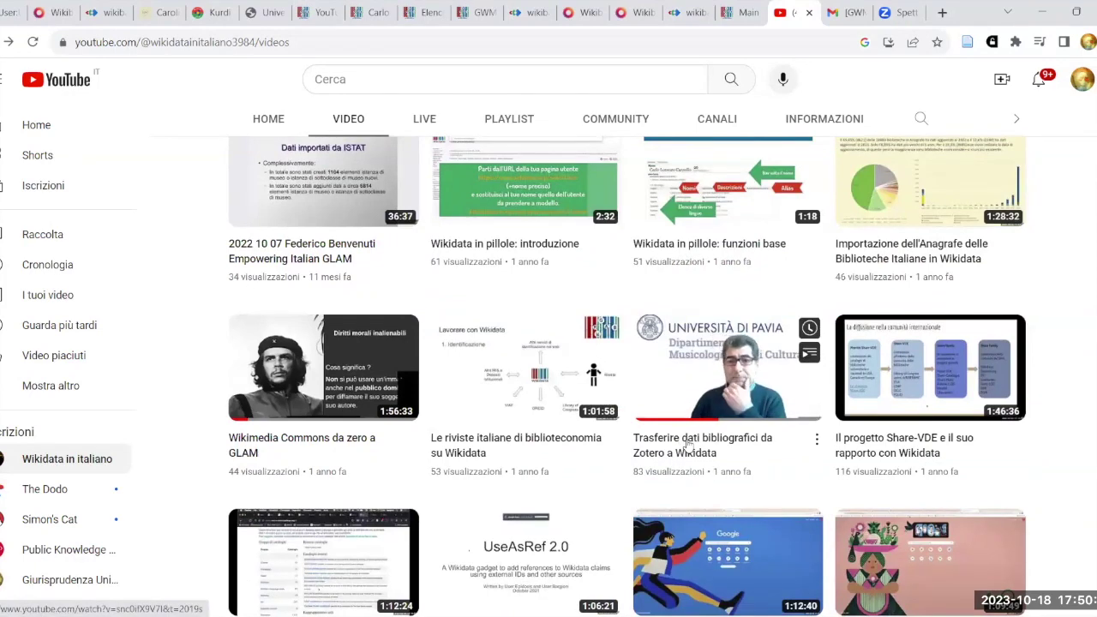
{"action": "left_click", "coordinate": [685, 442]}
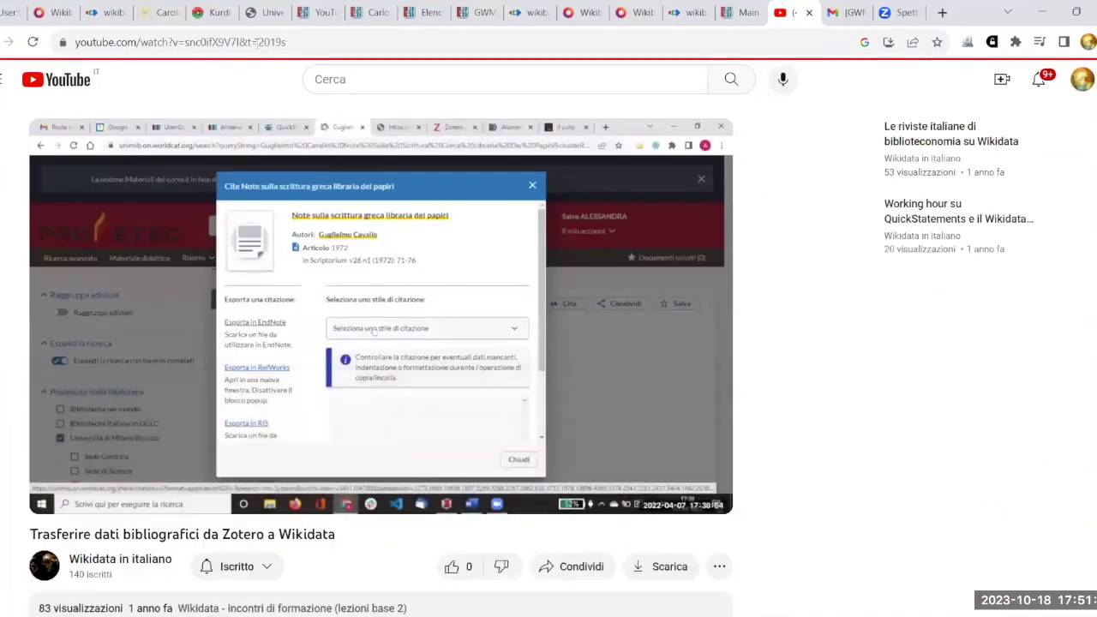
{"action": "left_click", "coordinate": [257, 41]}
{"action": "left_click", "coordinate": [274, 42]}
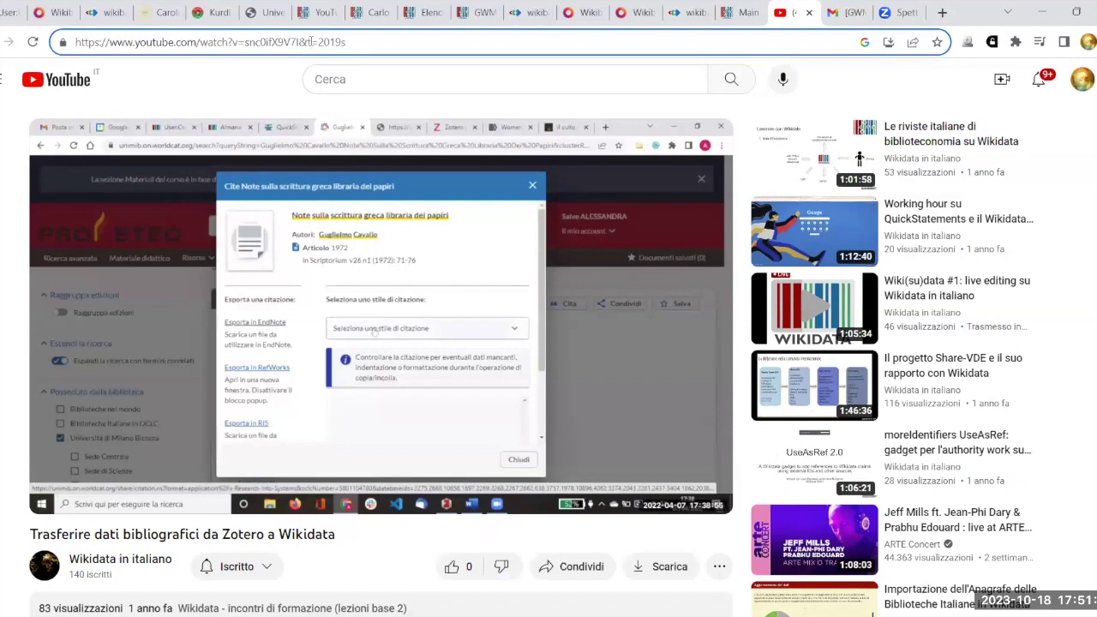
{"action": "left_click_drag", "start_coordinate": [311, 41], "coordinate": [346, 41]}
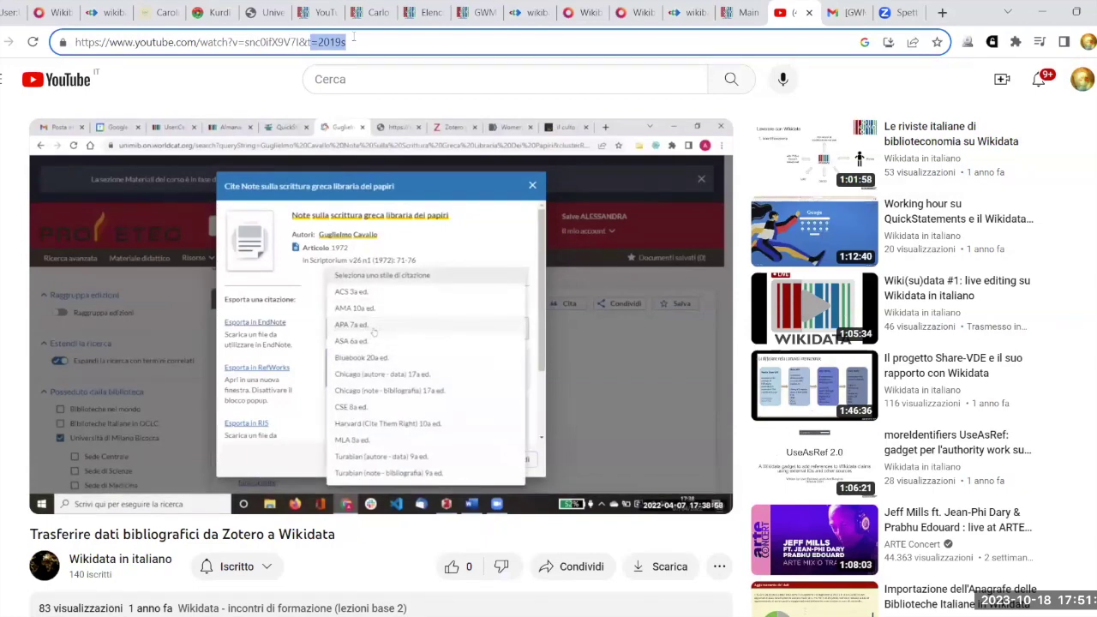
{"action": "key", "text": "BackSpace"}
{"action": "key", "text": "Return"}
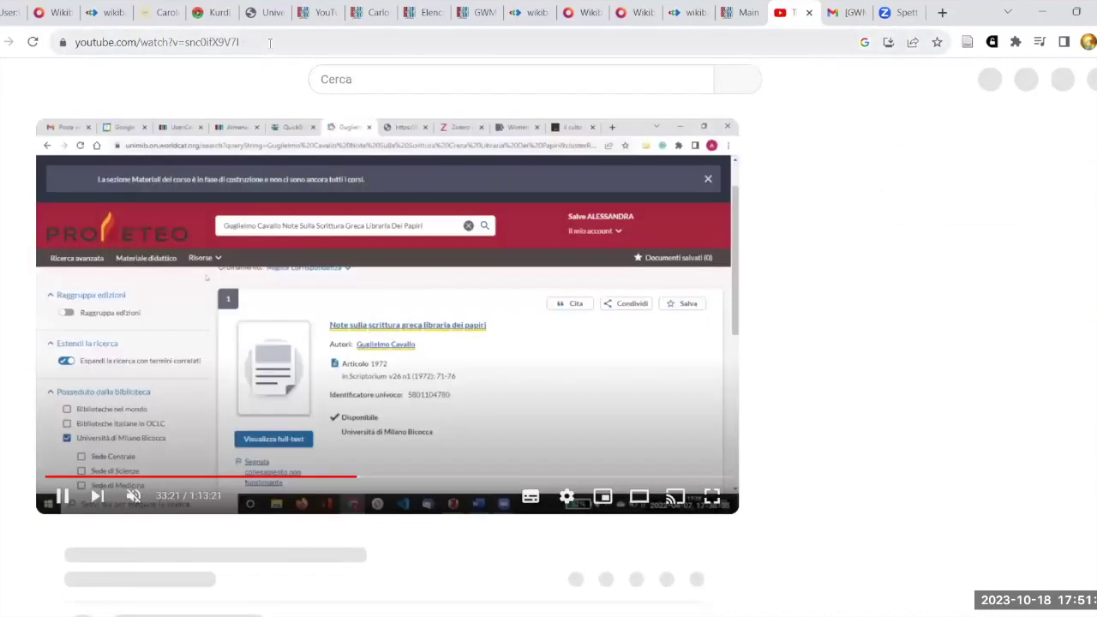
Select the video ID at the end of the address and return to property P4.
{"action": "left_click", "coordinate": [214, 42]}
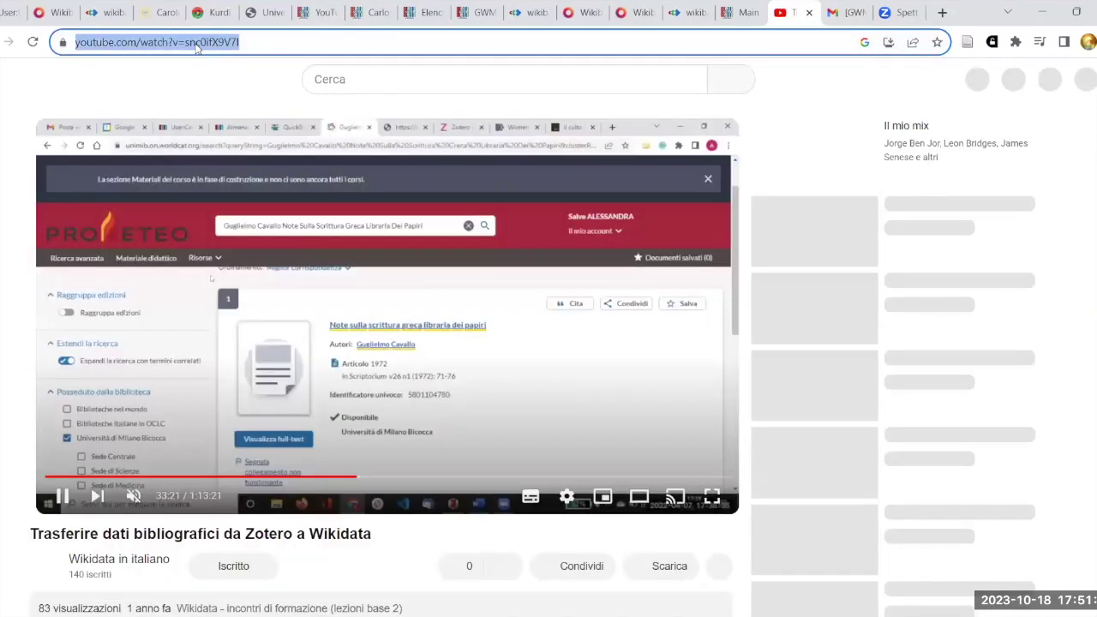
{"action": "left_click", "coordinate": [199, 42]}
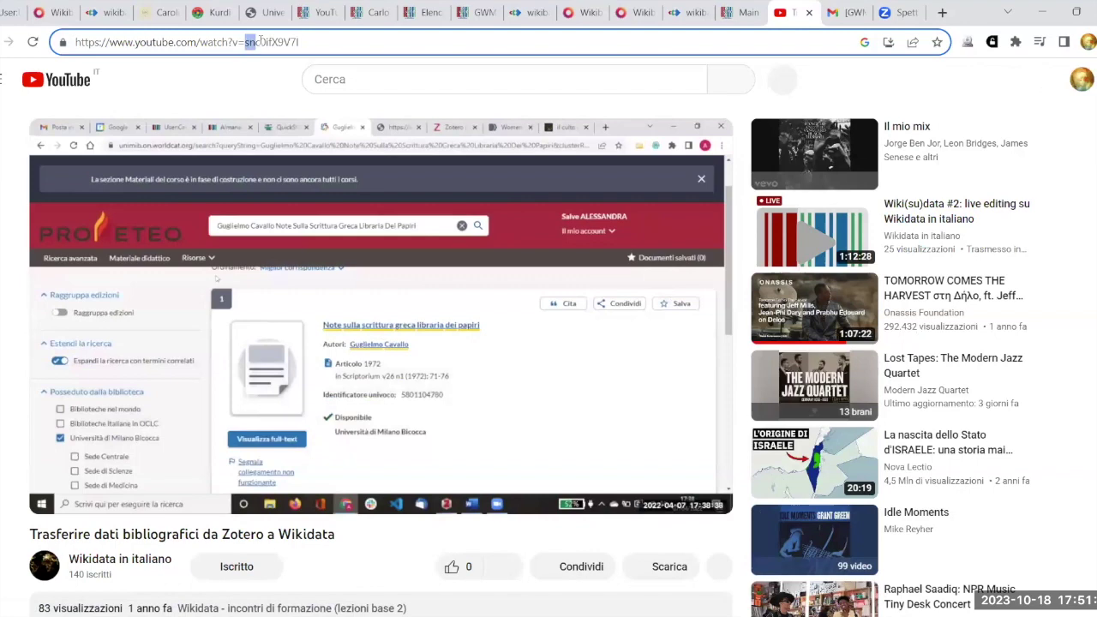
{"action": "left_click_drag", "start_coordinate": [245, 42], "coordinate": [305, 41]}
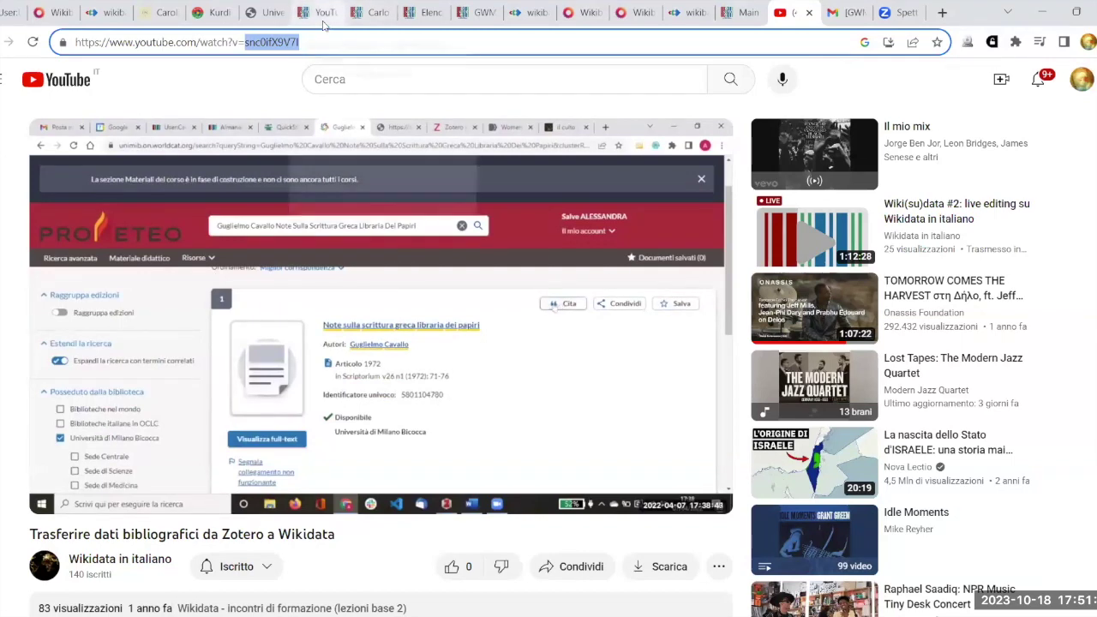
{"action": "left_click", "coordinate": [317, 16]}
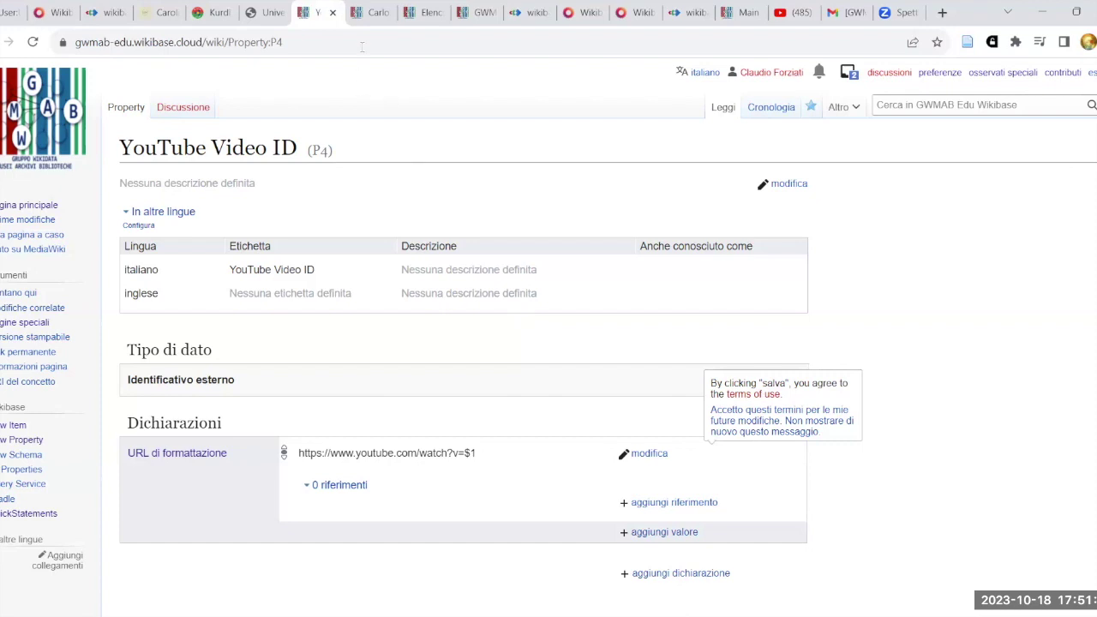
Compare the $1 placeholder in P4's formatter URL against the YouTube video ID and the Wikidata guide.
{"action": "left_click_drag", "start_coordinate": [467, 452], "coordinate": [477, 460]}
{"action": "left_click", "coordinate": [789, 12]}
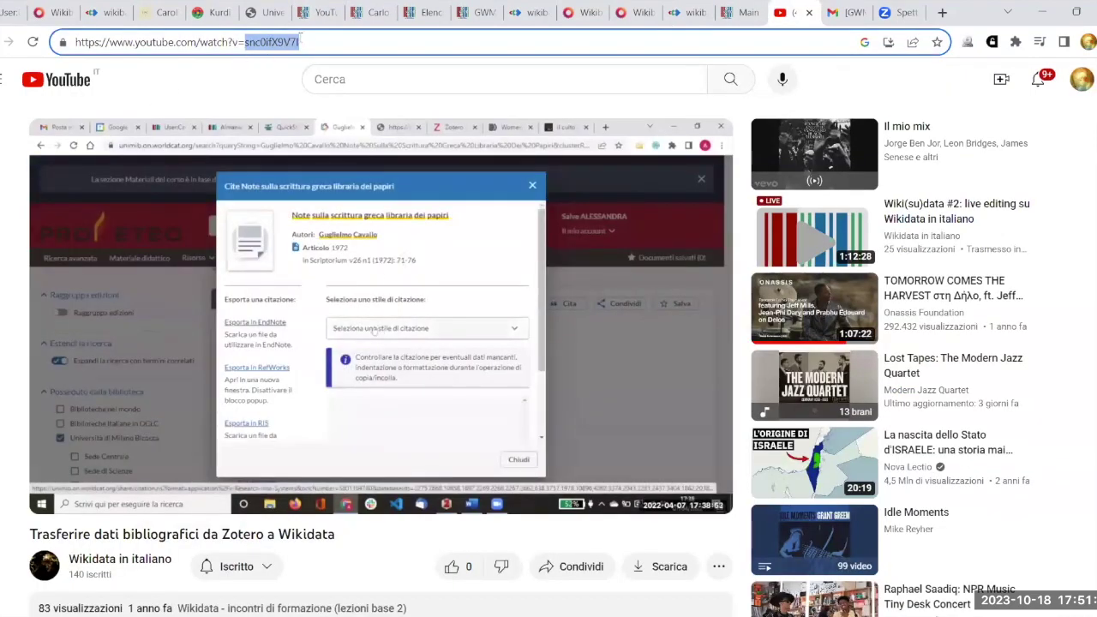
{"action": "left_click", "coordinate": [10, 12]}
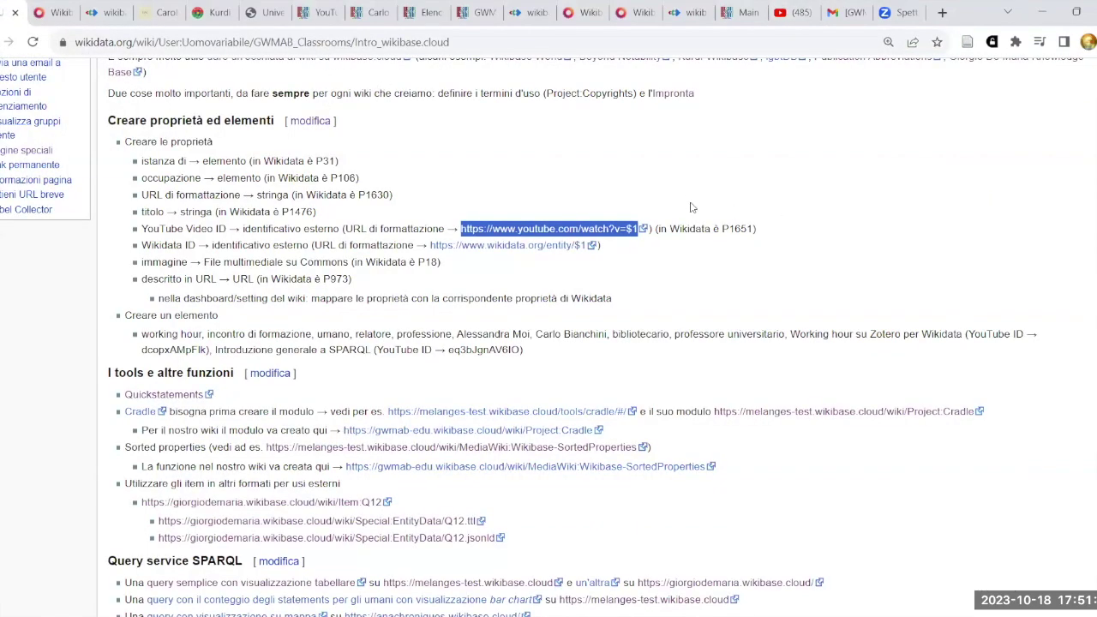
{"action": "scroll", "coordinate": [651, 207], "scroll_direction": "up", "scroll_amount": 2}
{"action": "scroll", "coordinate": [639, 257], "scroll_direction": "down", "scroll_amount": 1}
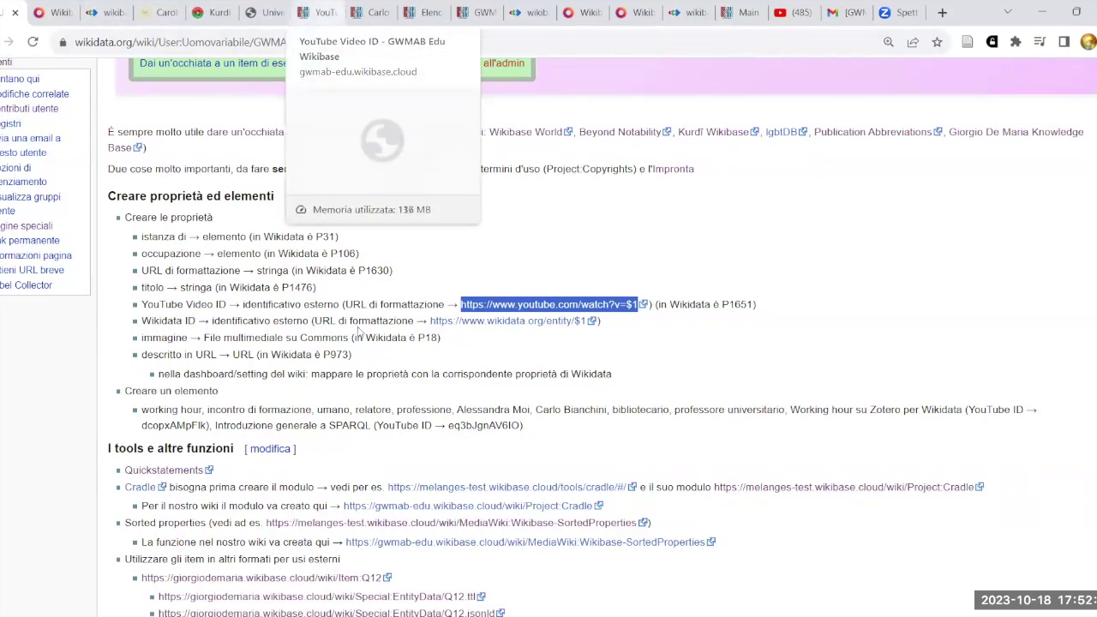
{"action": "left_click", "coordinate": [319, 12]}
{"action": "left_click", "coordinate": [538, 358]}
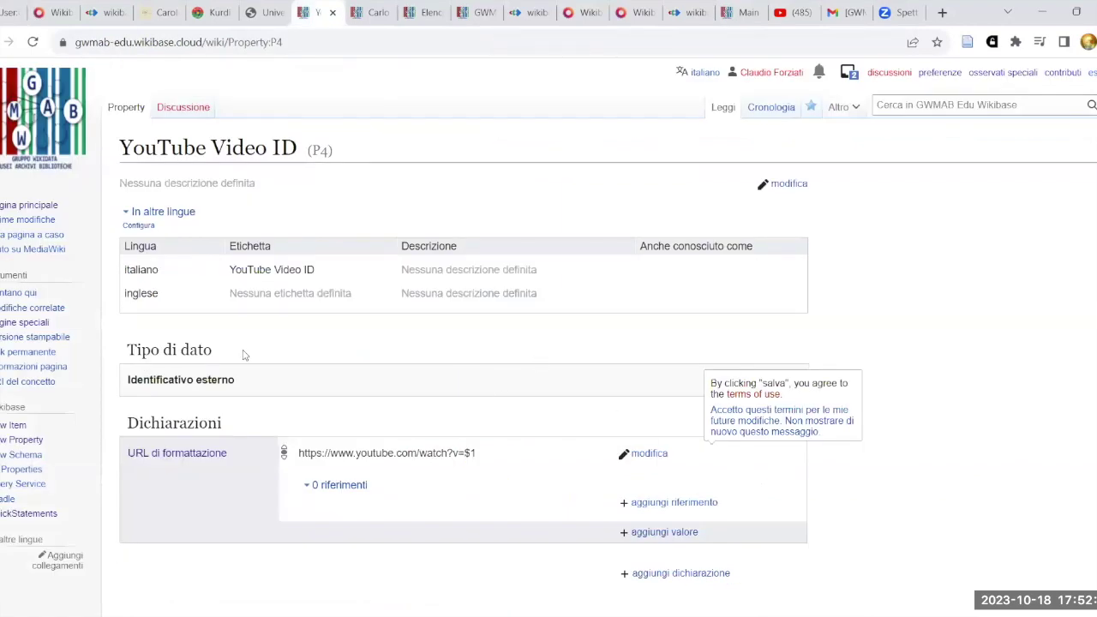
{"action": "left_click", "coordinate": [25, 440]}
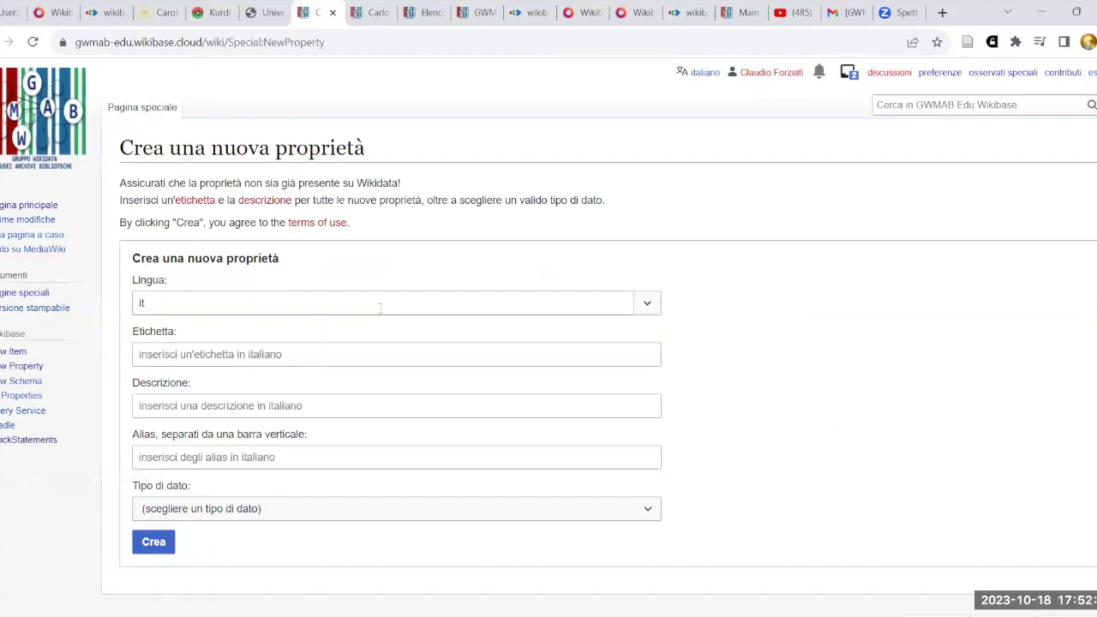
Create property 'identificativo dell'item in Wikidata' with data type Identificativo esterno.
{"action": "left_click", "coordinate": [329, 355]}
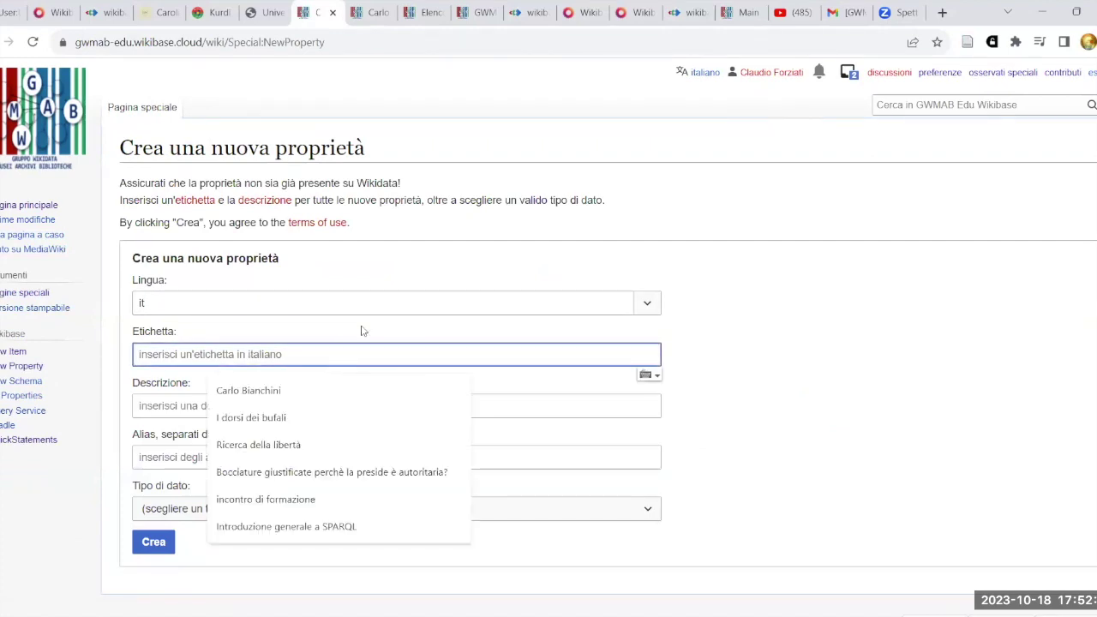
{"action": "type", "text": "identificativo dell'item"}
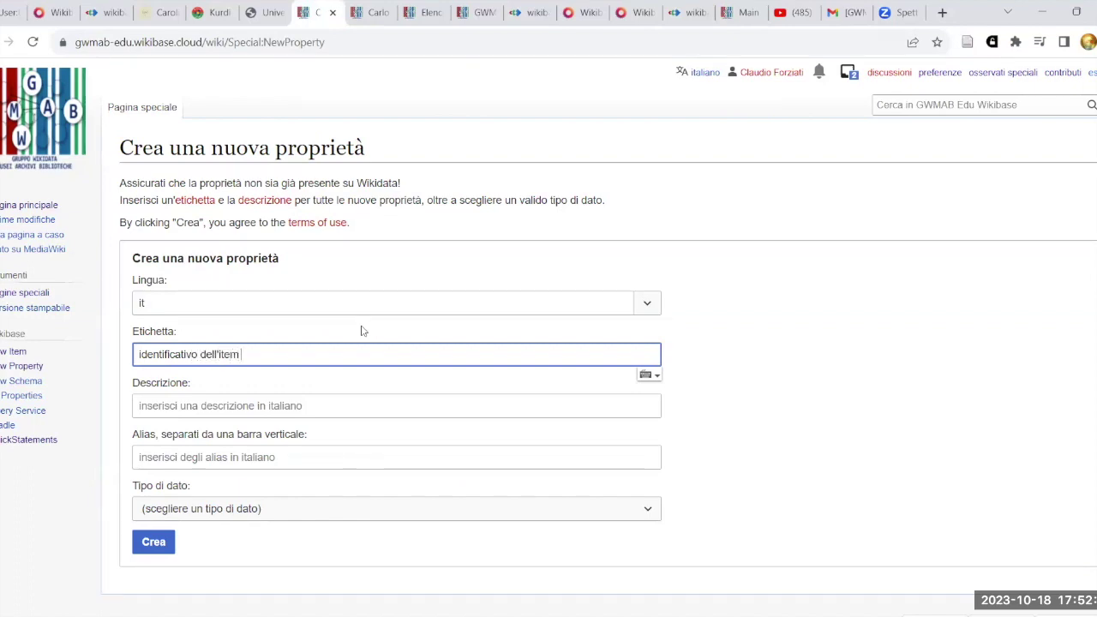
{"action": "type", "text": " in Wikidata"}
{"action": "left_click", "coordinate": [654, 512]}
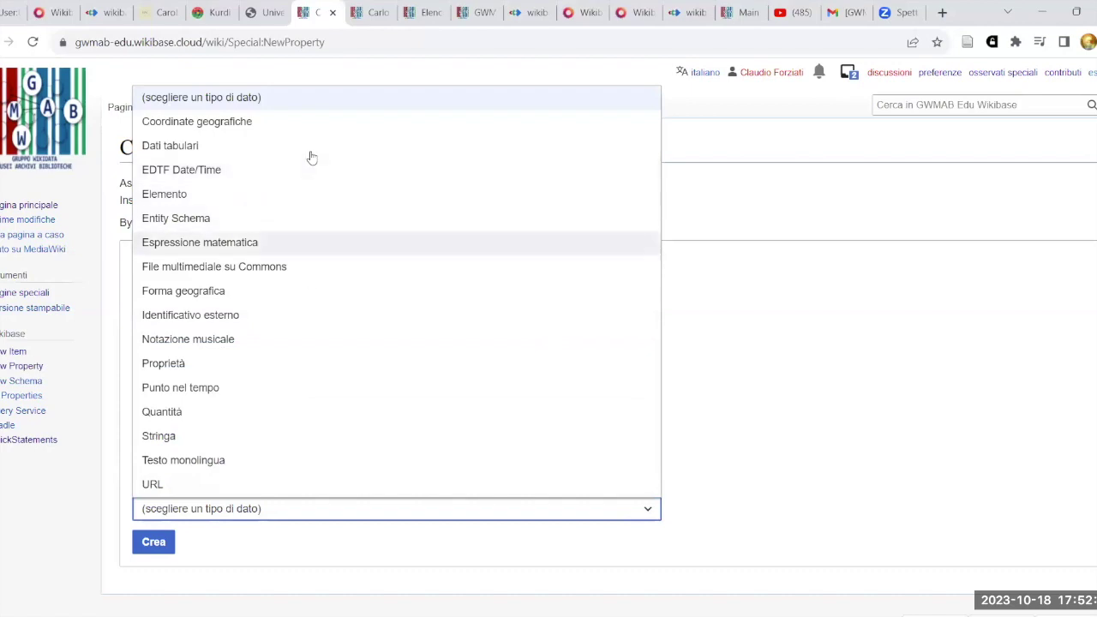
{"action": "left_click", "coordinate": [266, 324]}
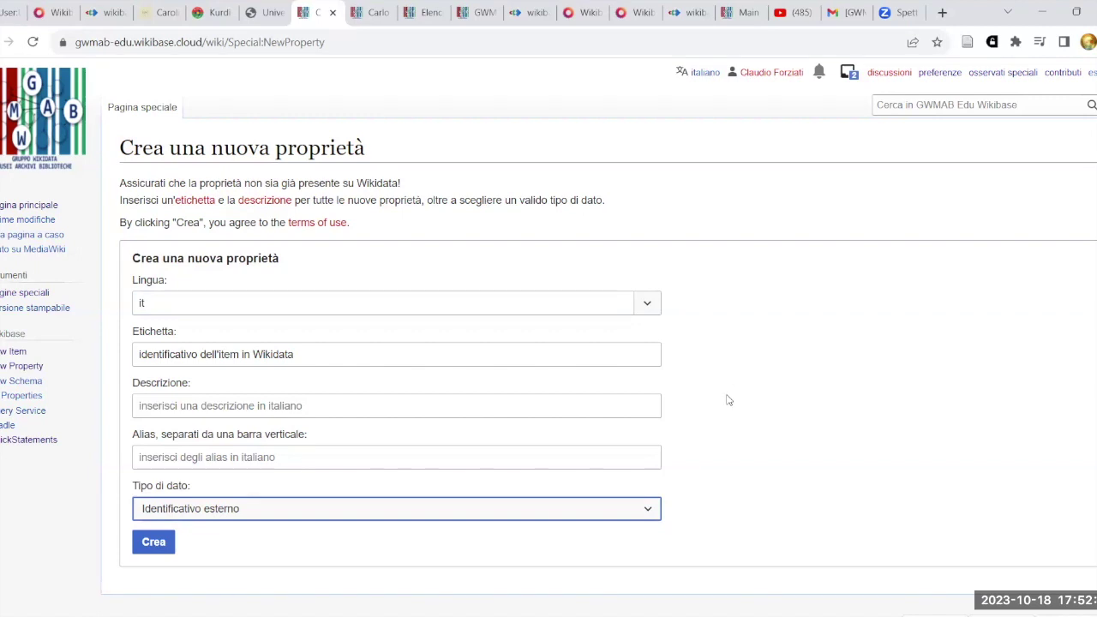
{"action": "left_click", "coordinate": [156, 544]}
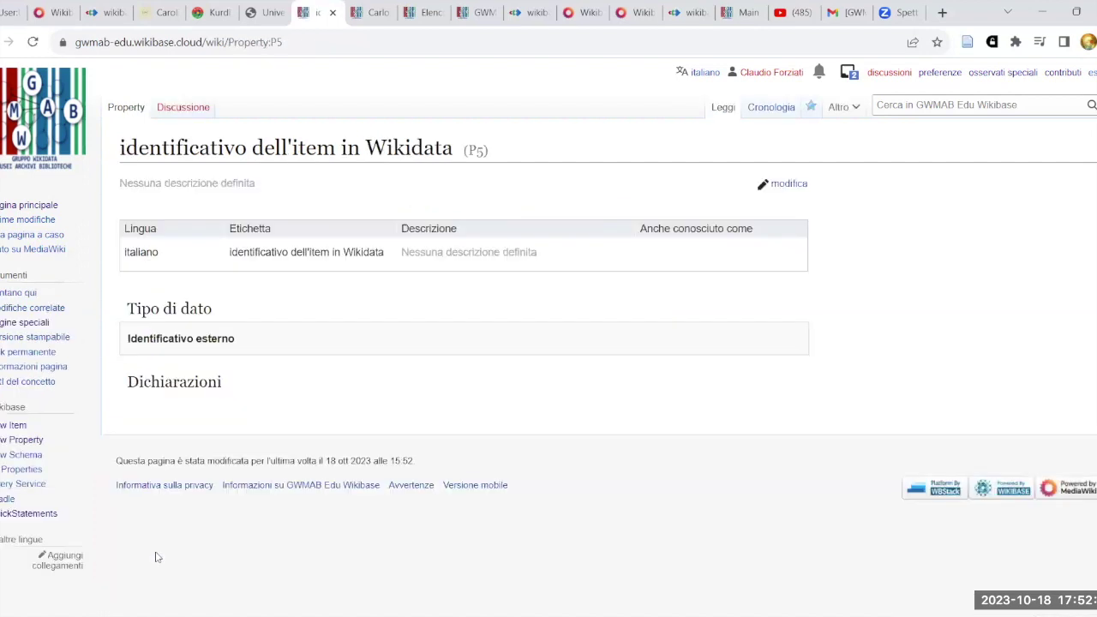
{"action": "left_click", "coordinate": [678, 446]}
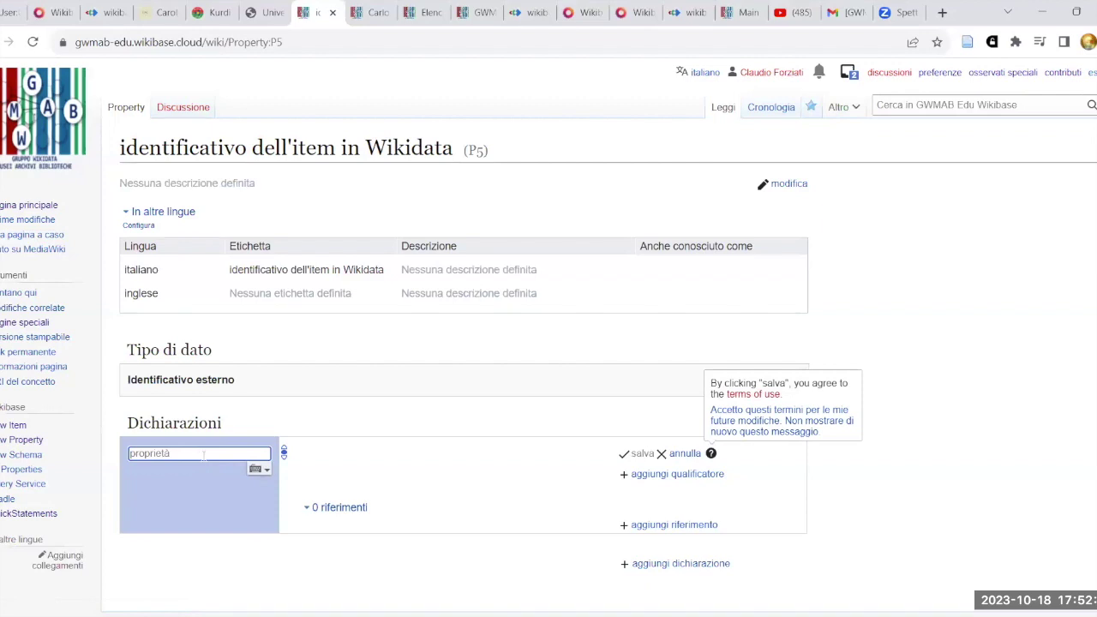
{"action": "type", "text": "URL di formattazione"}
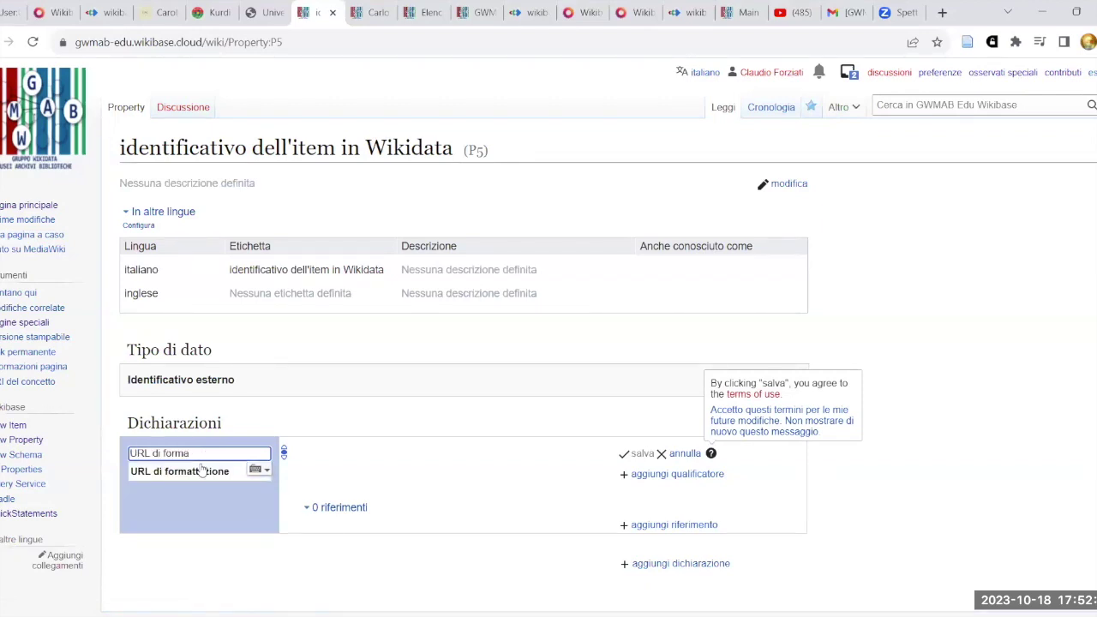
{"action": "left_click", "coordinate": [210, 470]}
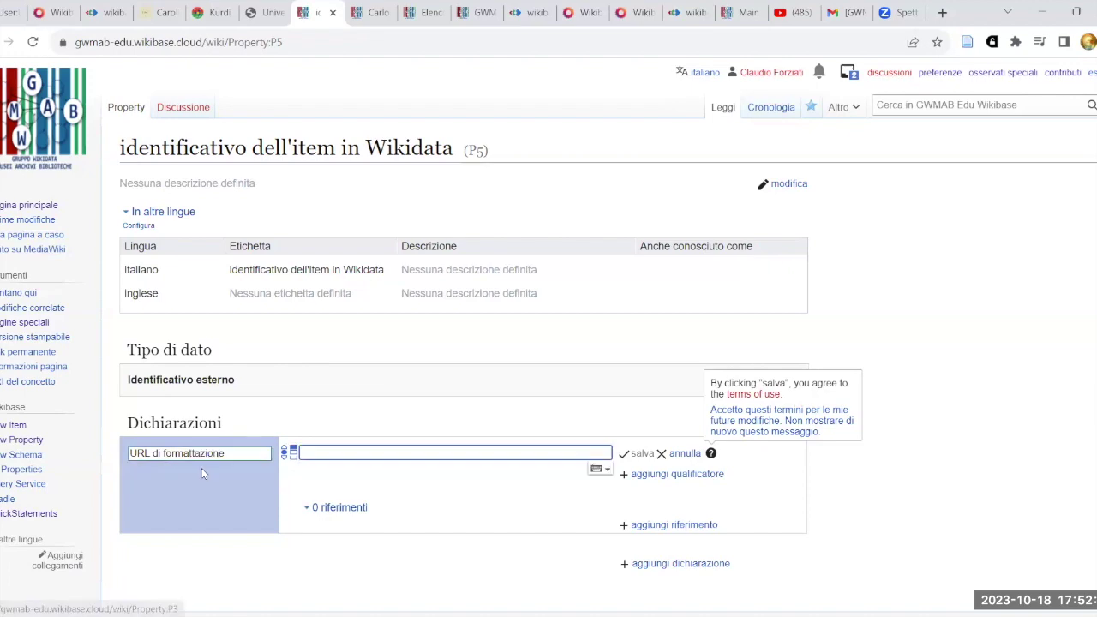
{"action": "left_click", "coordinate": [7, 12]}
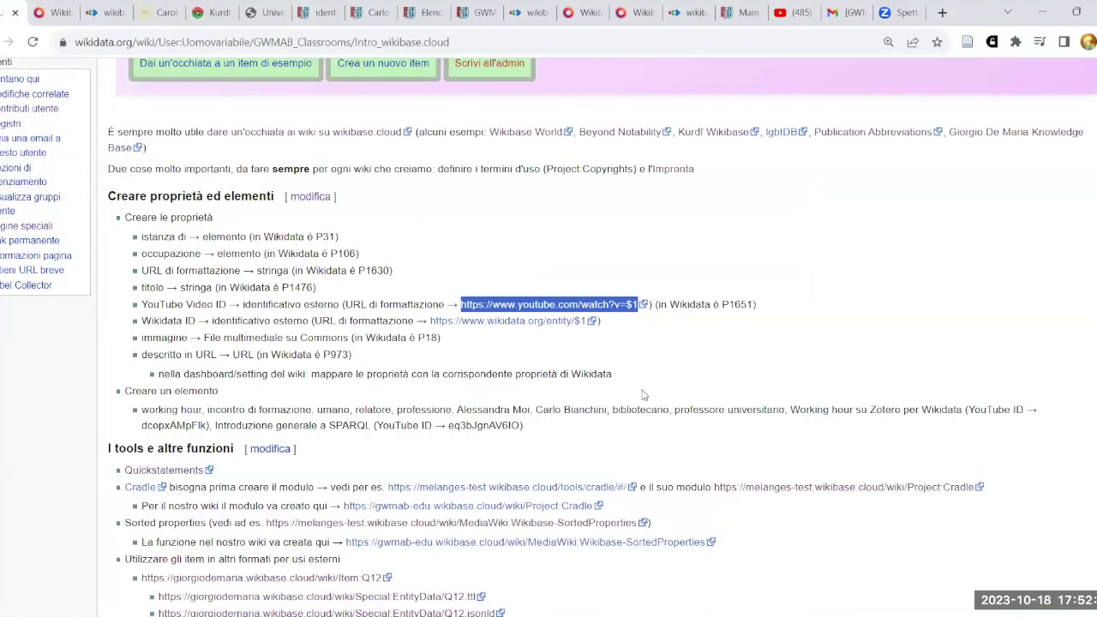
{"action": "left_click", "coordinate": [429, 316]}
{"action": "left_click_drag", "start_coordinate": [512, 320], "coordinate": [589, 323]}
{"action": "key", "text": "ctrl+c"}
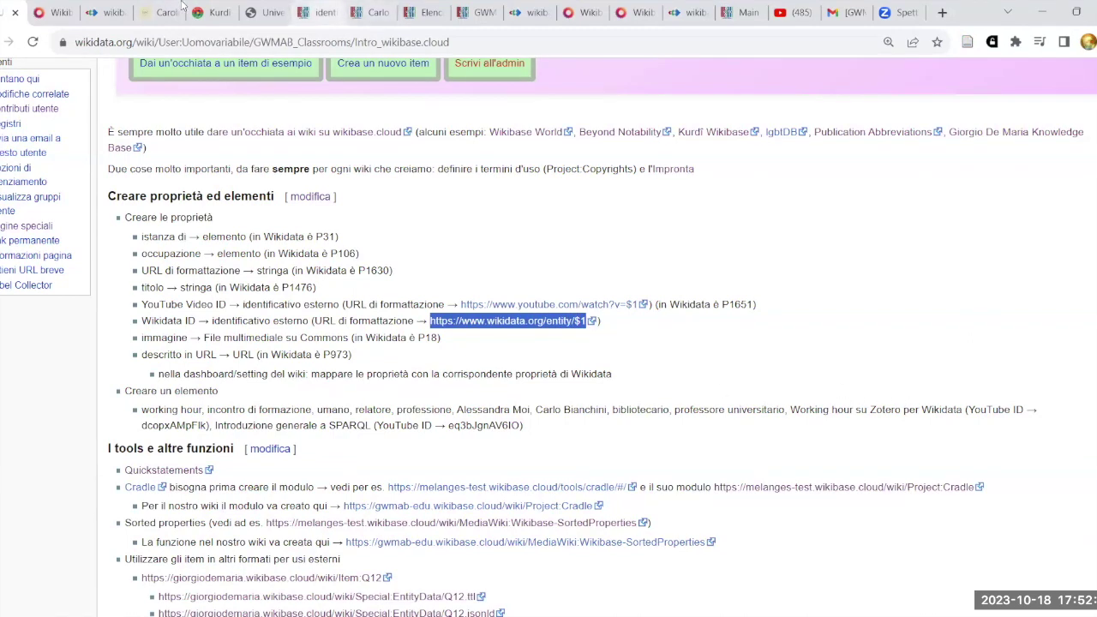
{"action": "left_click", "coordinate": [317, 12]}
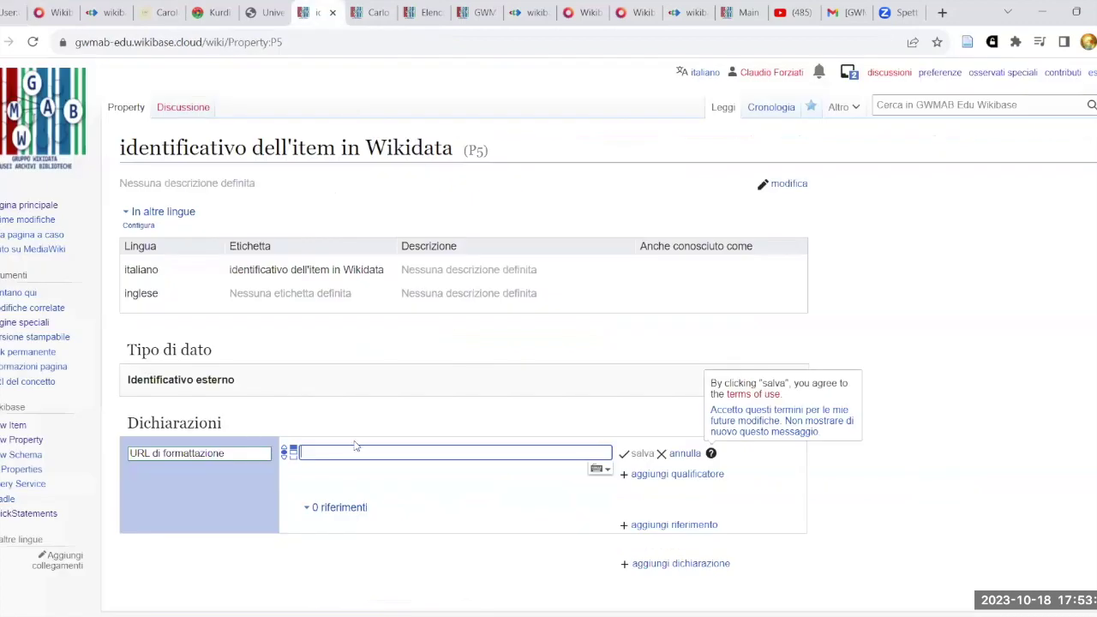
{"action": "key", "text": "ctrl+v"}
{"action": "left_click", "coordinate": [624, 454]}
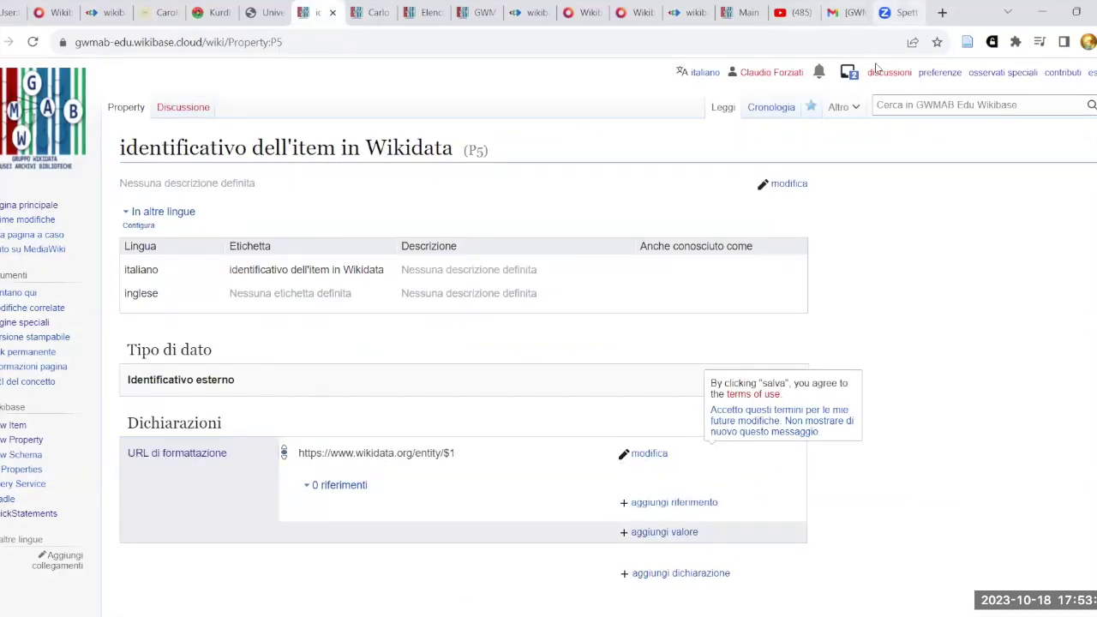
{"action": "key", "text": "ctrl+1"}
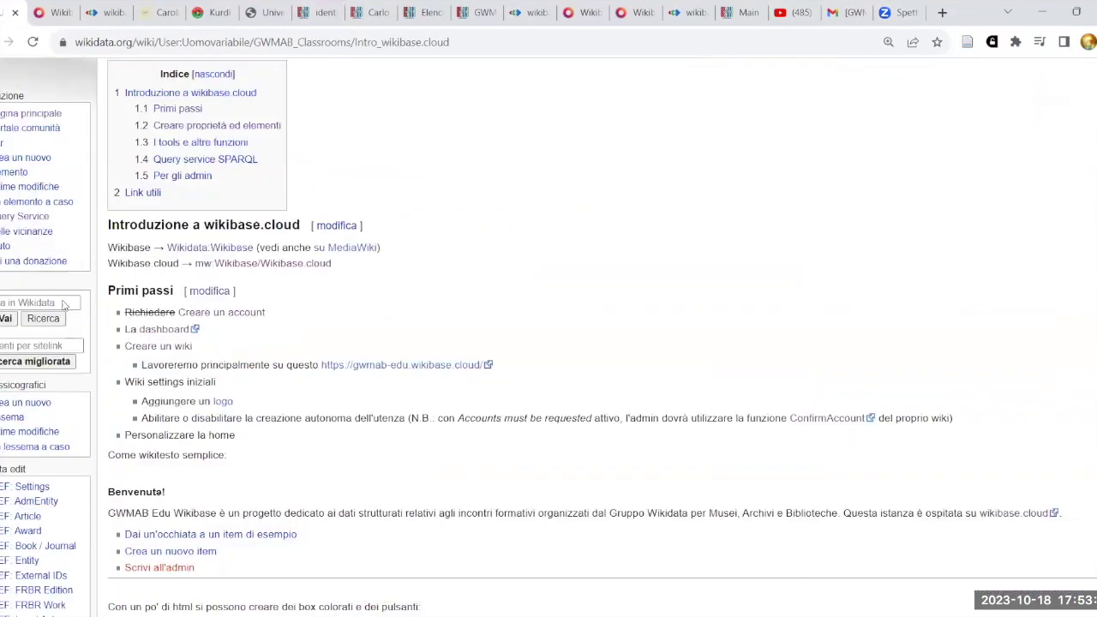
From the Wikidata Main Page, search the professor's name, open the item, and copy Q54553295.
{"action": "scroll", "coordinate": [39, 333], "scroll_direction": "down", "scroll_amount": 1}
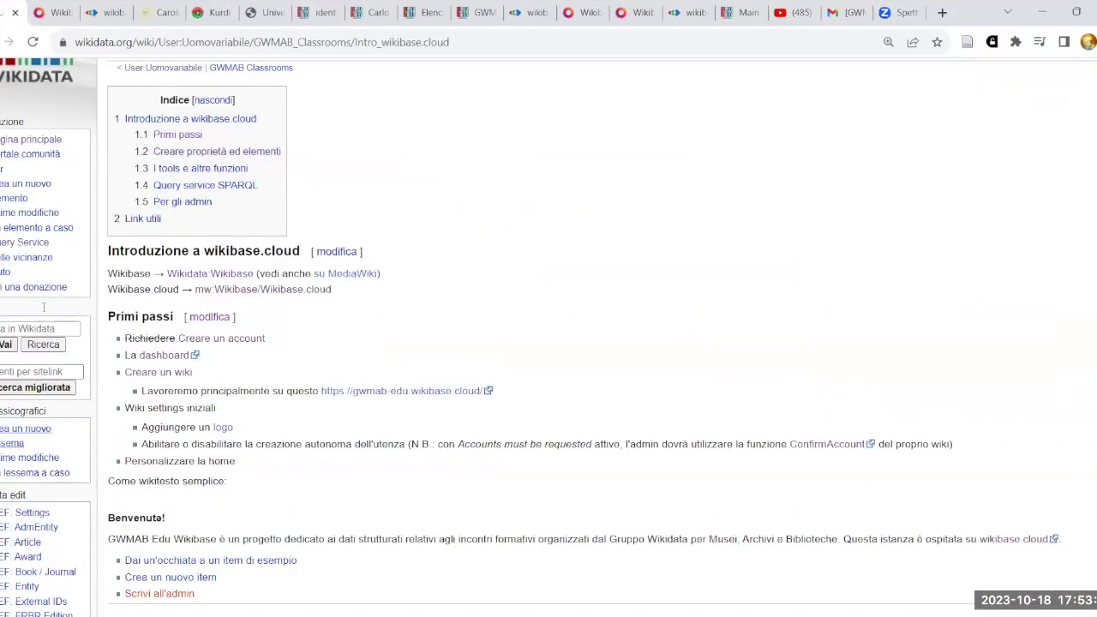
{"action": "scroll", "coordinate": [44, 313], "scroll_direction": "up", "scroll_amount": 1}
{"action": "right_click", "coordinate": [24, 131]}
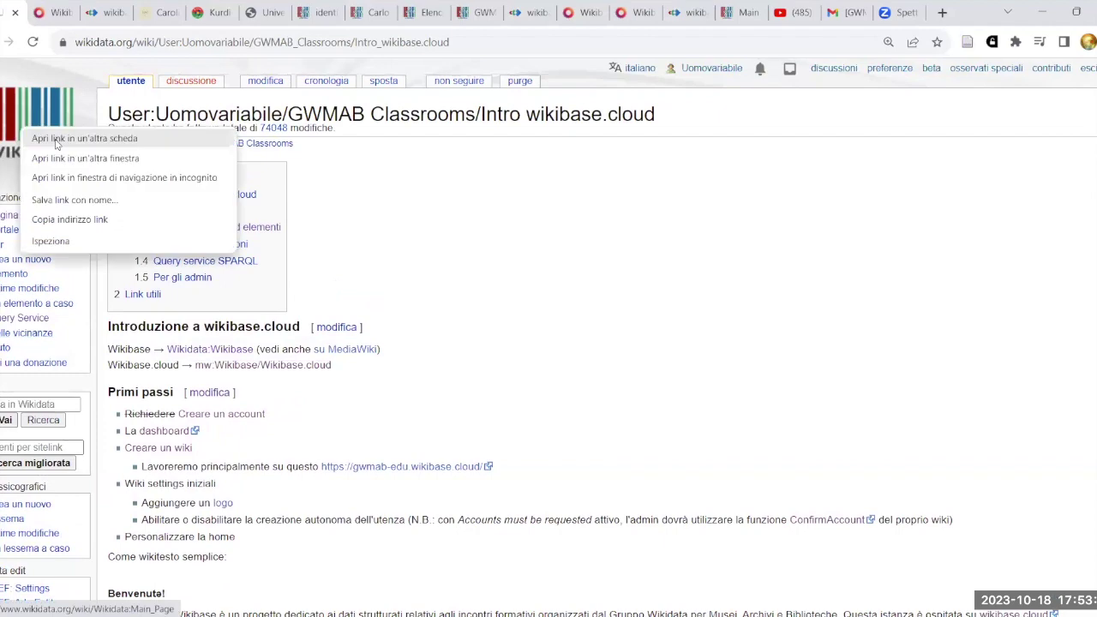
{"action": "left_click", "coordinate": [514, 129]}
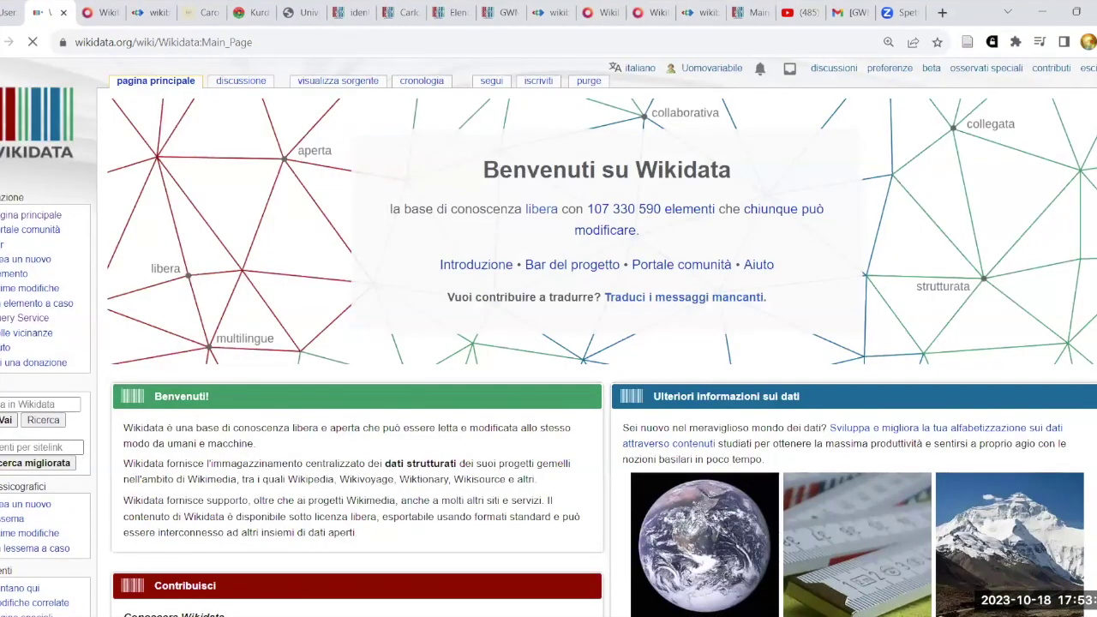
{"action": "left_click", "coordinate": [52, 403]}
{"action": "type", "text": "o Bian"}
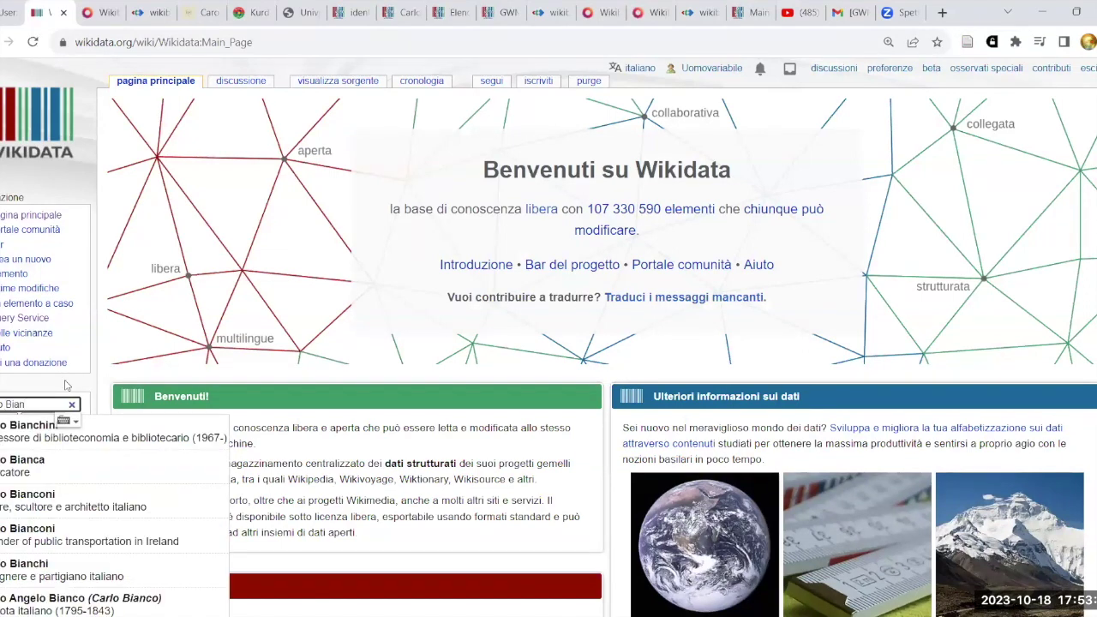
{"action": "left_click", "coordinate": [125, 437]}
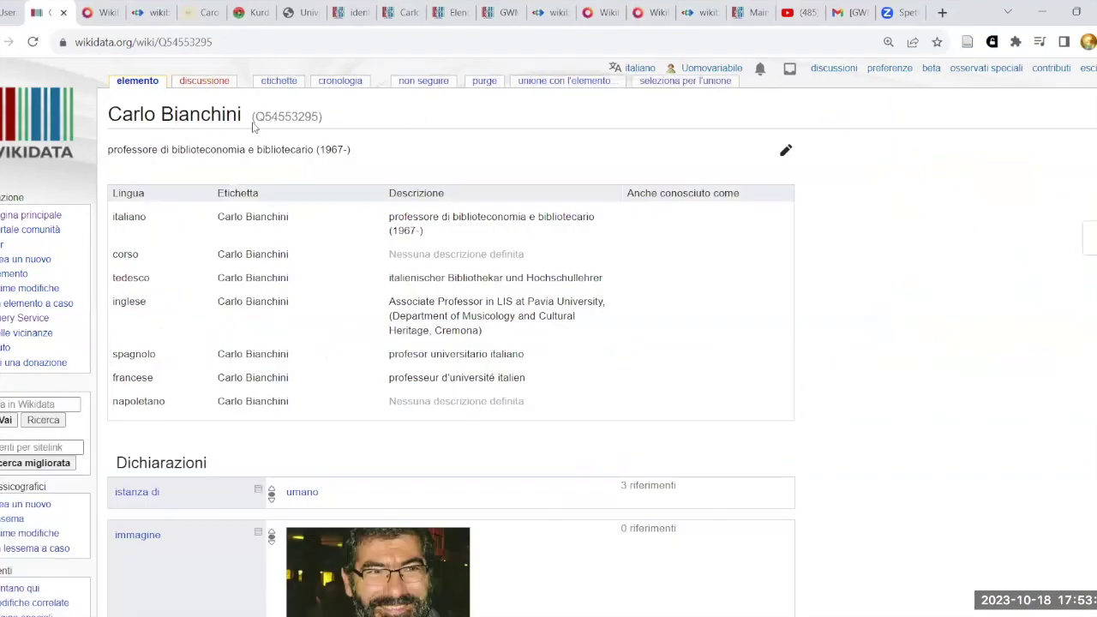
{"action": "double_click", "coordinate": [284, 118]}
{"action": "key", "text": "ctrl+c"}
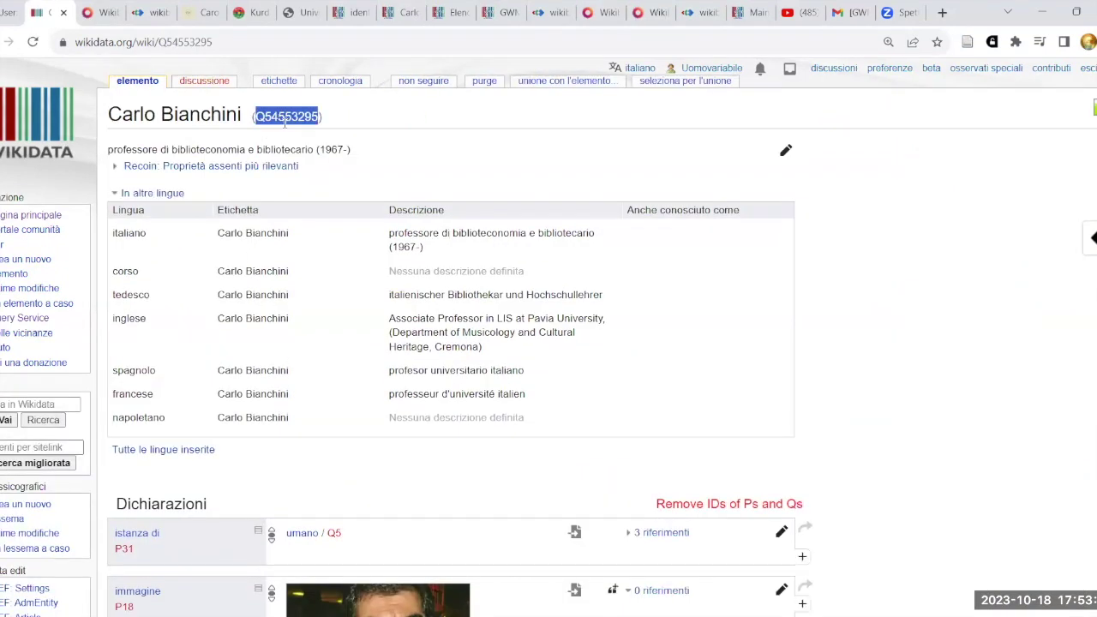
In GWMAB Edu Wikibase, search for the person and open Item:Q2.
{"action": "left_click", "coordinate": [346, 12]}
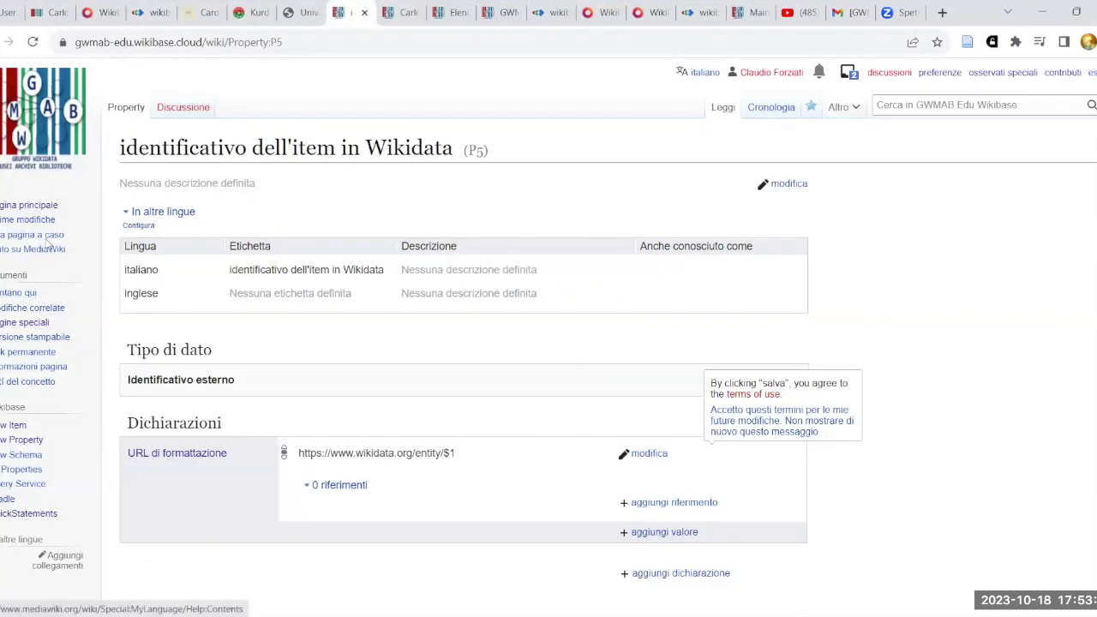
{"action": "left_click", "coordinate": [888, 105]}
{"action": "type", "text": "Carlo"}
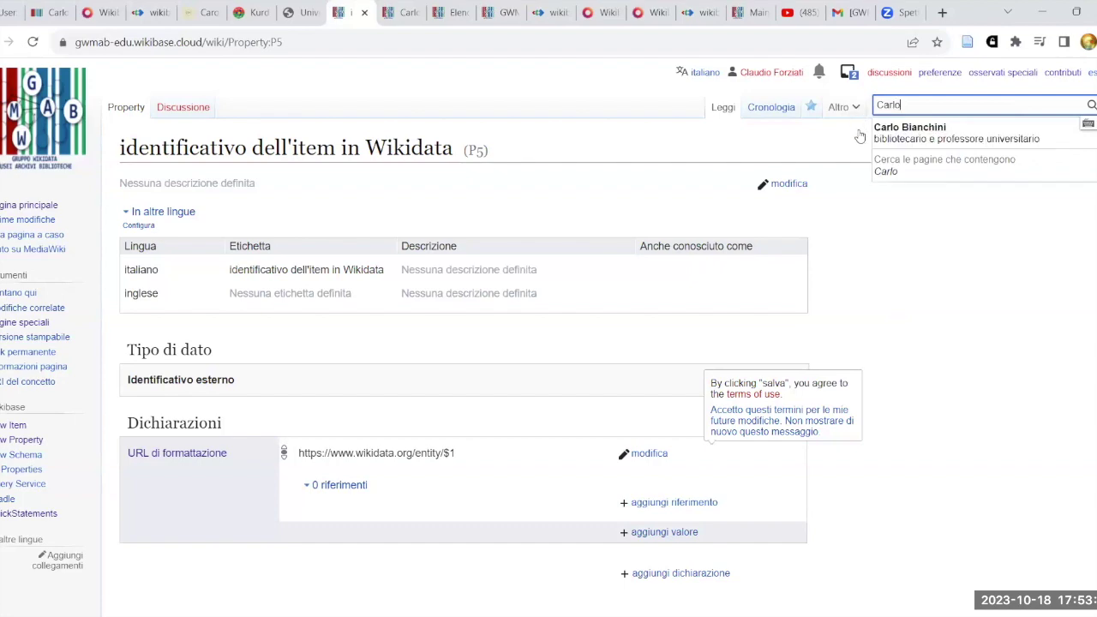
{"action": "left_click", "coordinate": [893, 137]}
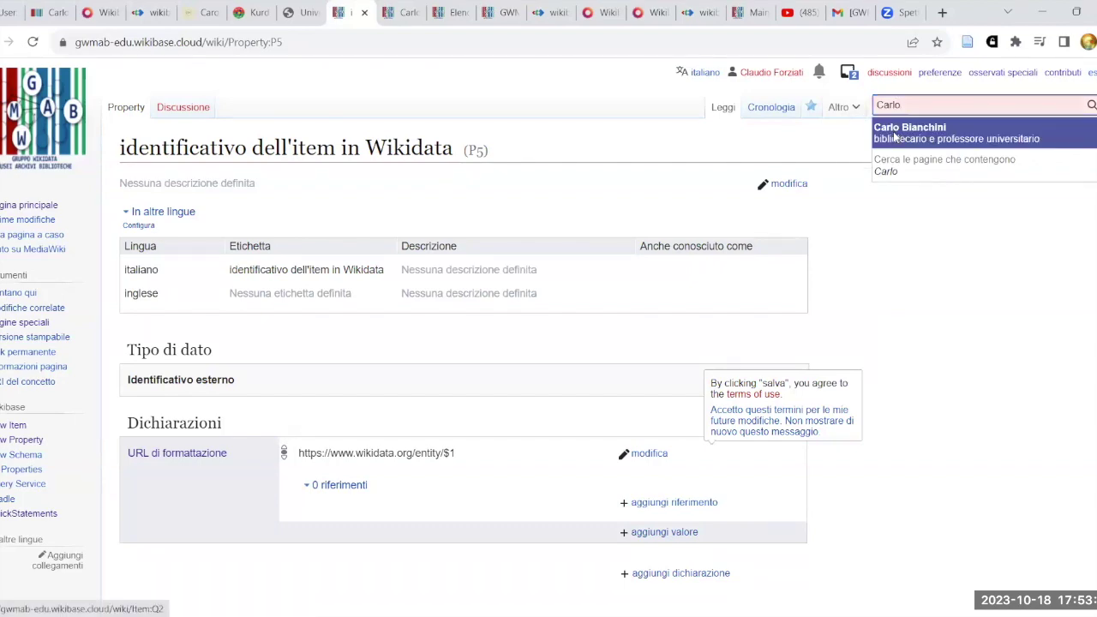
{"action": "scroll", "coordinate": [801, 342], "scroll_direction": "down", "scroll_amount": 1}
Add the statement identificativo dell'item in Wikidata with value Q54553295 and save it.
{"action": "left_click", "coordinate": [703, 500]}
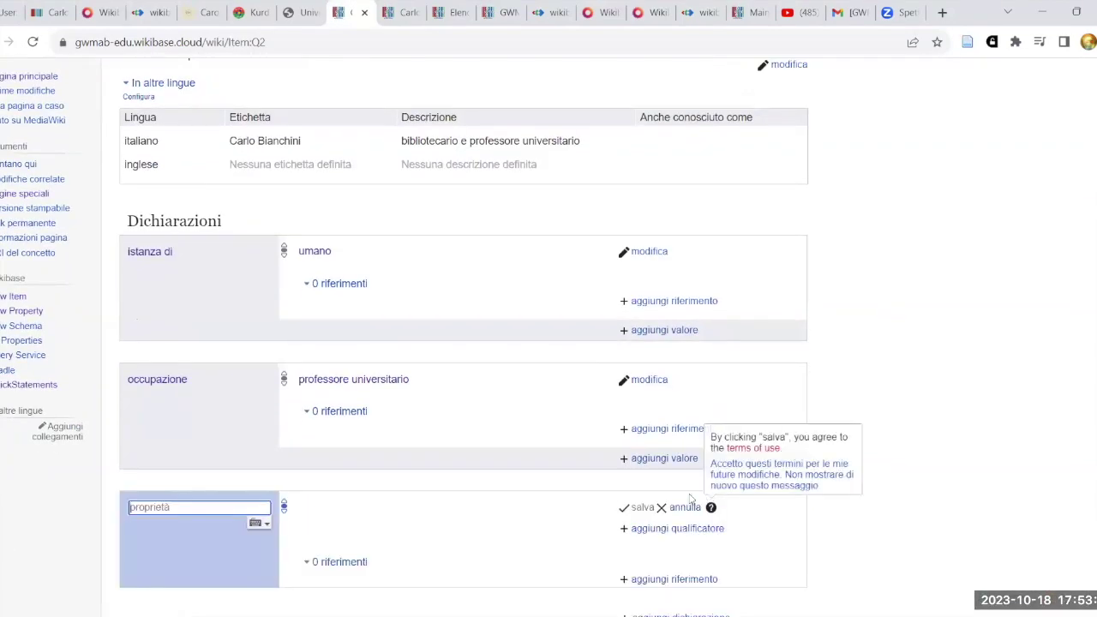
{"action": "type", "text": "identif"}
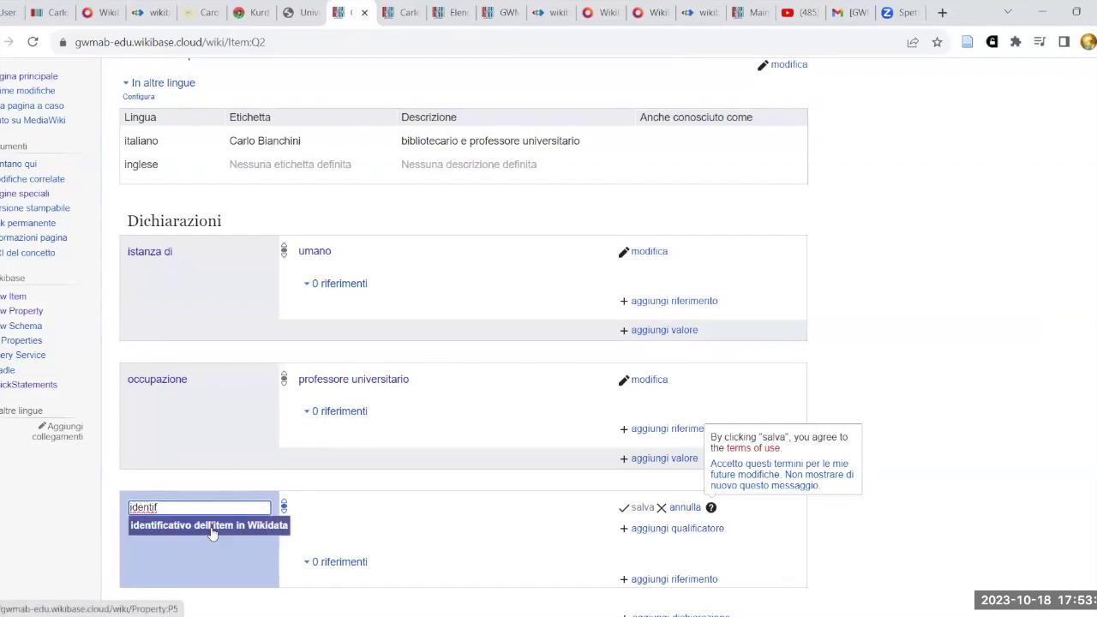
{"action": "left_click", "coordinate": [211, 527]}
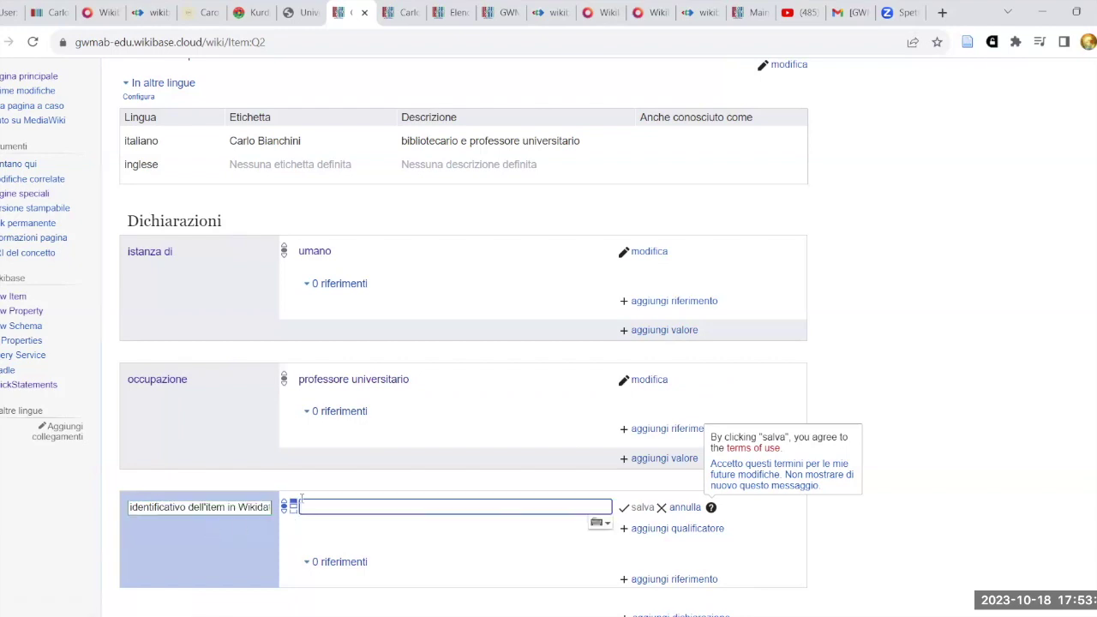
{"action": "key", "text": "ctrl+v"}
{"action": "left_click", "coordinate": [639, 507]}
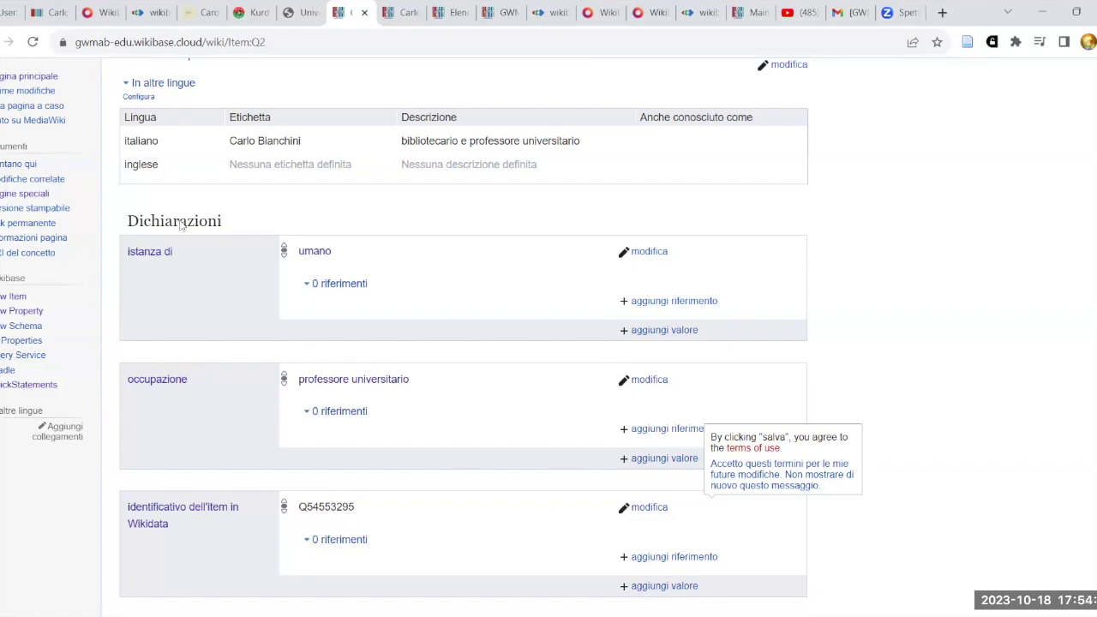
Reload item Q2 and check the saved Q54553295 identifier value.
{"action": "left_click", "coordinate": [32, 42]}
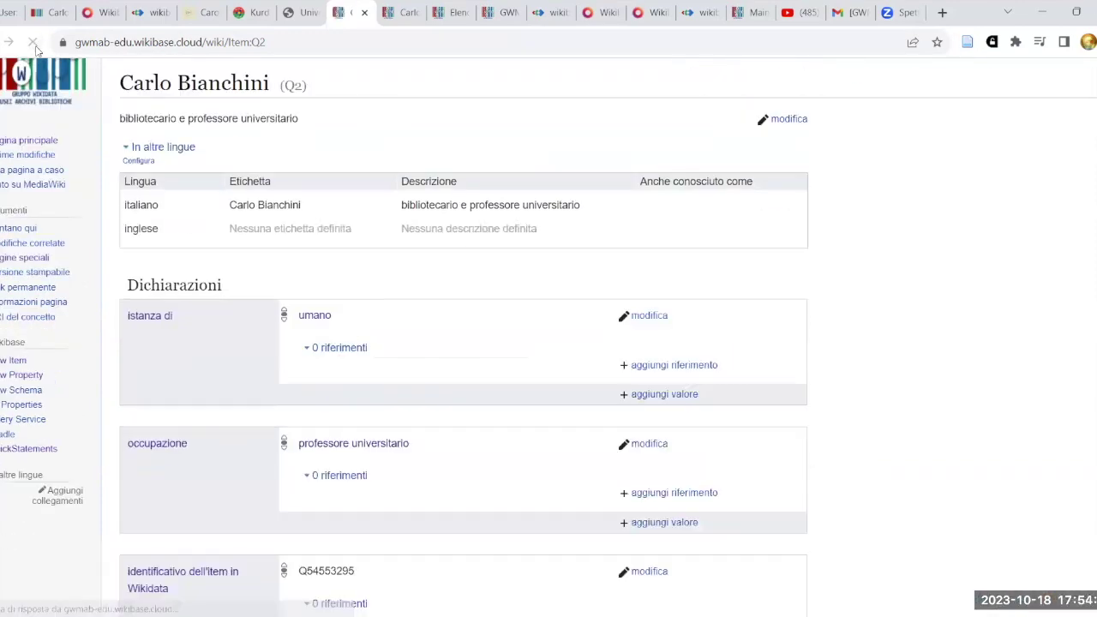
{"action": "scroll", "coordinate": [487, 466], "scroll_direction": "down", "scroll_amount": 2}
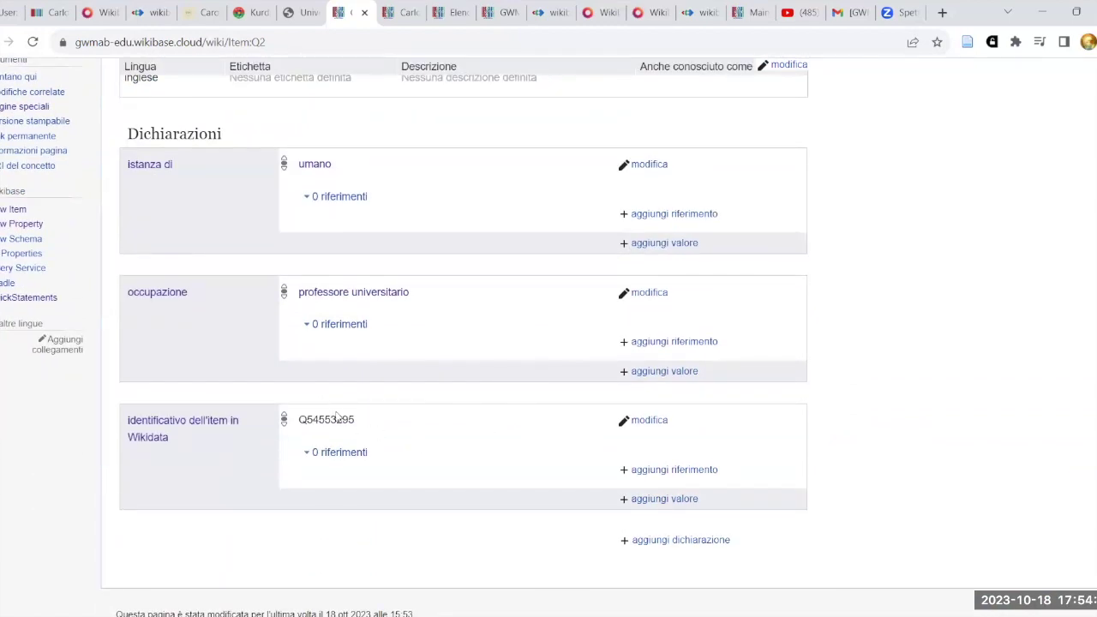
{"action": "scroll", "coordinate": [482, 431], "scroll_direction": "up", "scroll_amount": 3}
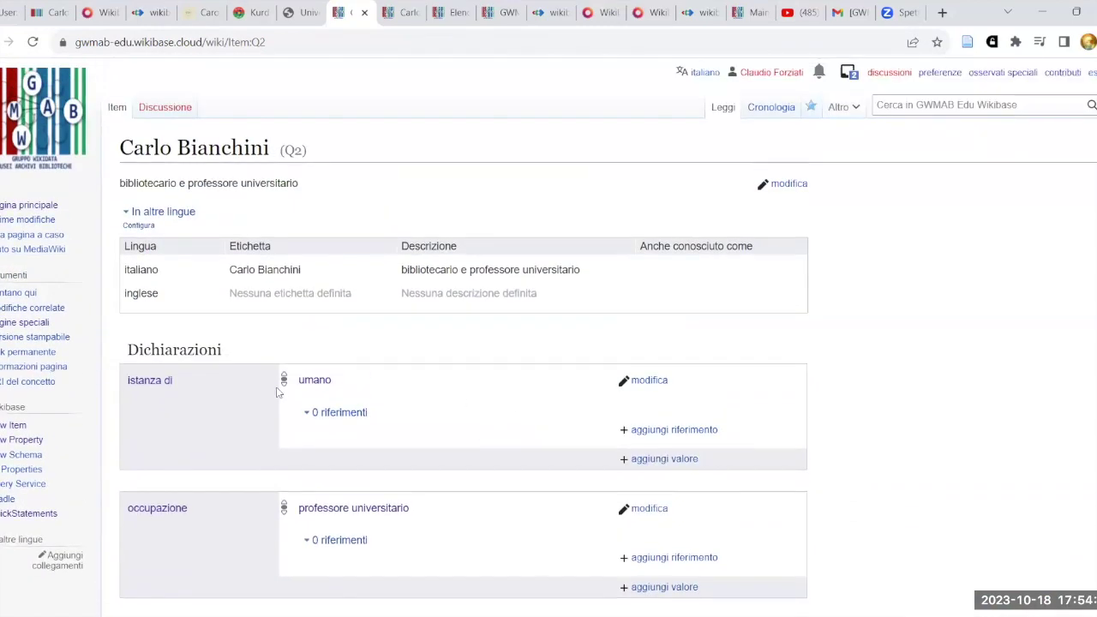
{"action": "scroll", "coordinate": [385, 387], "scroll_direction": "down", "scroll_amount": 1}
{"action": "scroll", "coordinate": [382, 386], "scroll_direction": "up", "scroll_amount": 2}
{"action": "scroll", "coordinate": [470, 376], "scroll_direction": "down", "scroll_amount": 3}
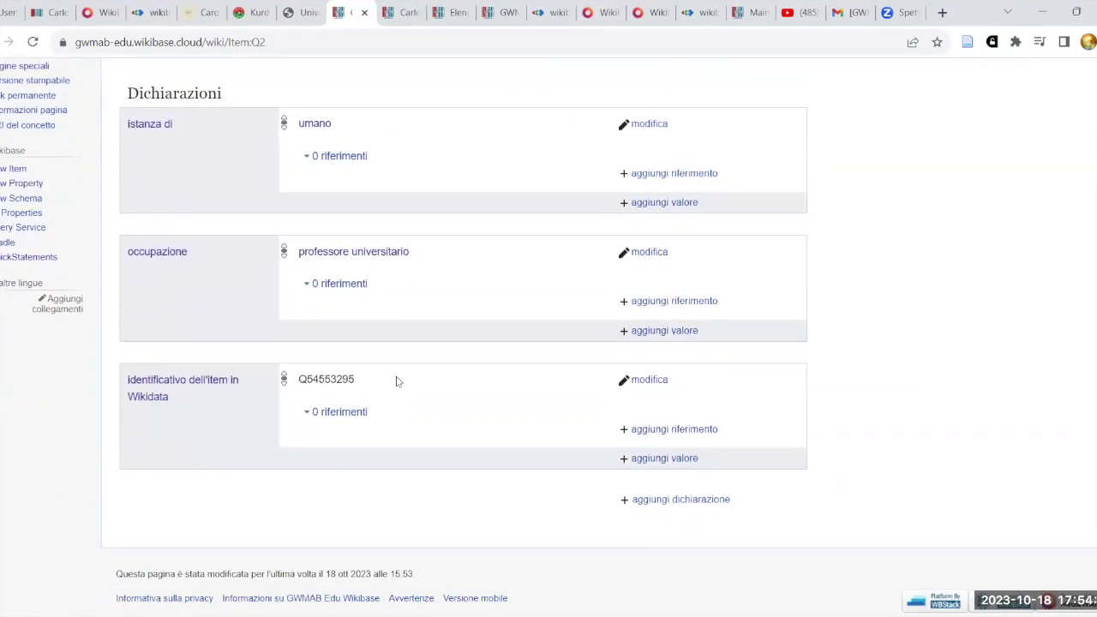
{"action": "mouse_move", "coordinate": [300, 378]}
{"action": "left_mouse_down"}
{"action": "mouse_move", "coordinate": [413, 396]}
{"action": "mouse_move", "coordinate": [301, 379]}
{"action": "left_mouse_up"}
{"action": "left_click", "coordinate": [411, 398]}
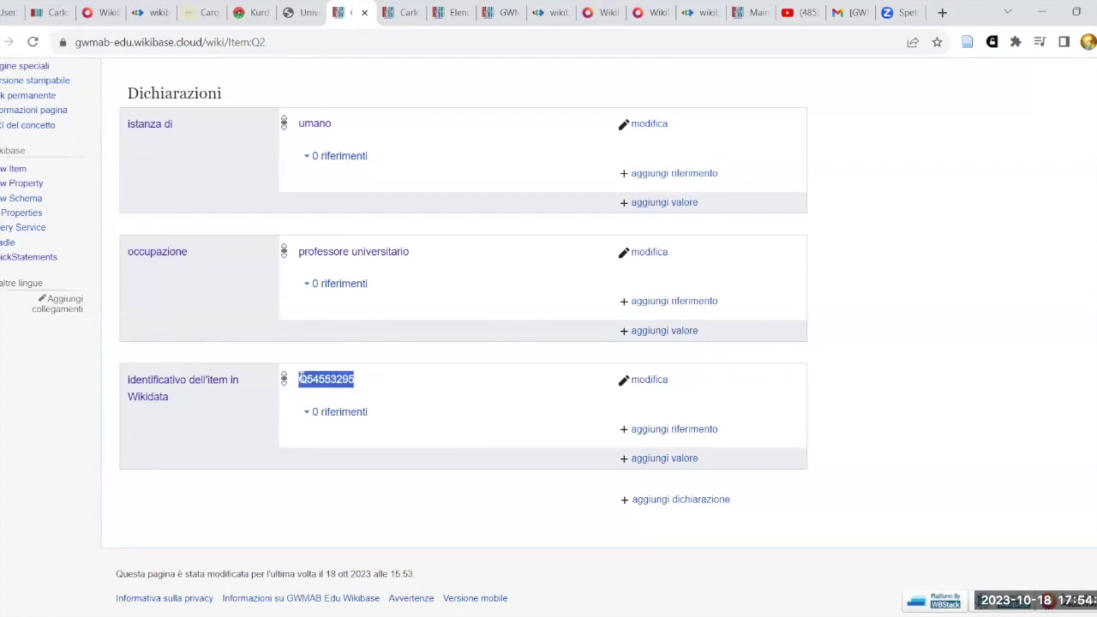
{"action": "left_click", "coordinate": [382, 395]}
{"action": "double_click", "coordinate": [326, 378]}
{"action": "left_click", "coordinate": [390, 392]}
{"action": "scroll", "coordinate": [410, 405], "scroll_direction": "up", "scroll_amount": 1}
{"action": "scroll", "coordinate": [410, 406], "scroll_direction": "up", "scroll_amount": 3}
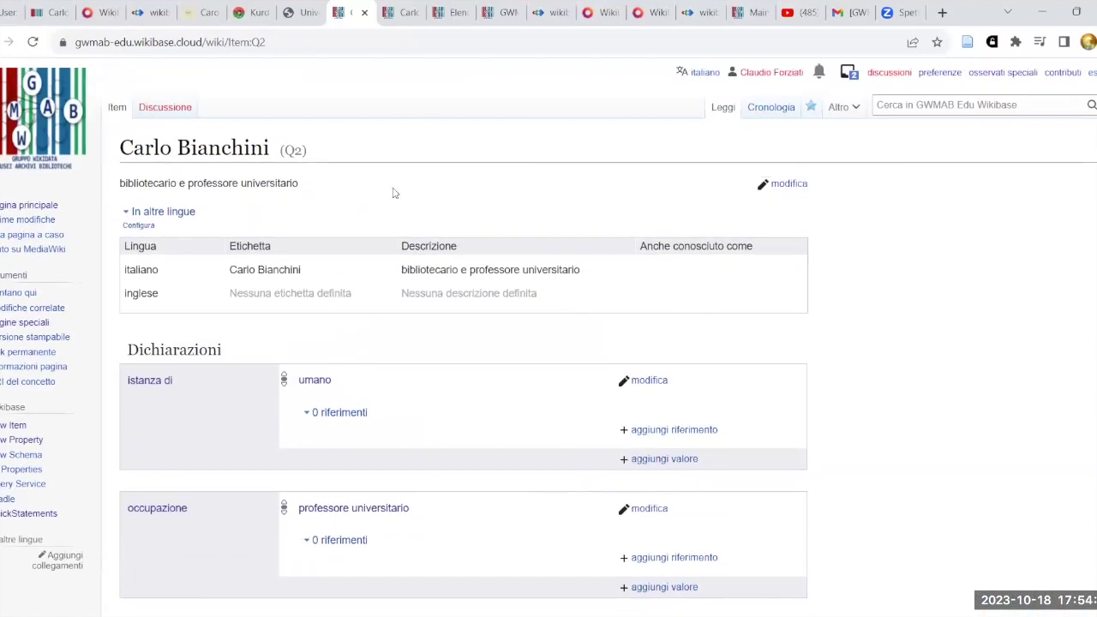
Purge the Q2 page cache by appending ?action=purge to the address and confirming.
{"action": "double_click", "coordinate": [309, 42]}
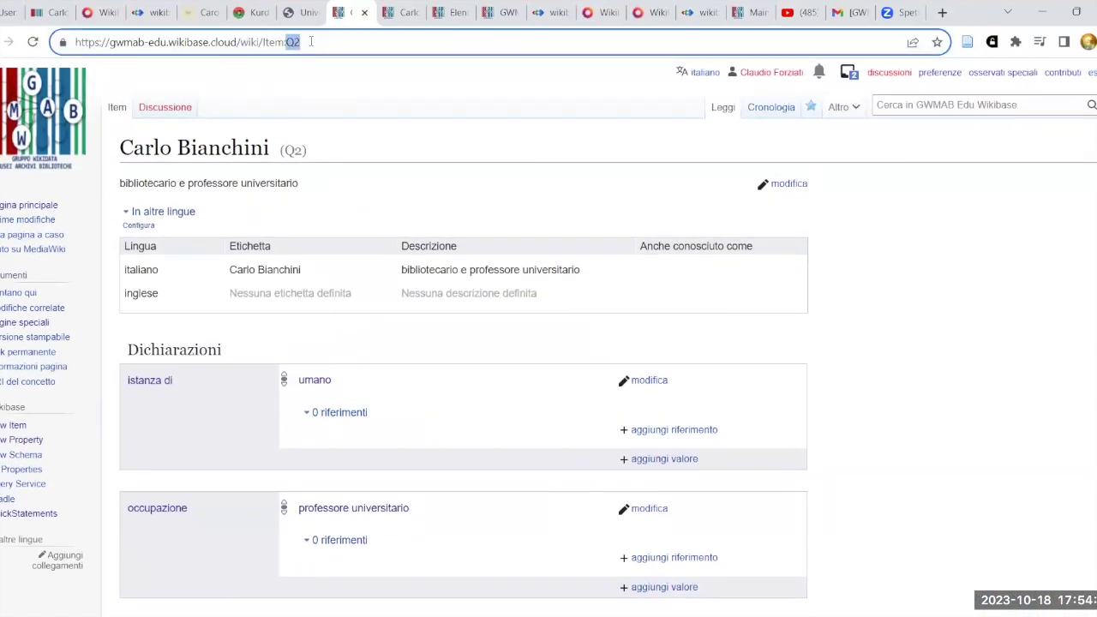
{"action": "left_click", "coordinate": [319, 41]}
{"action": "type", "text": "?a"}
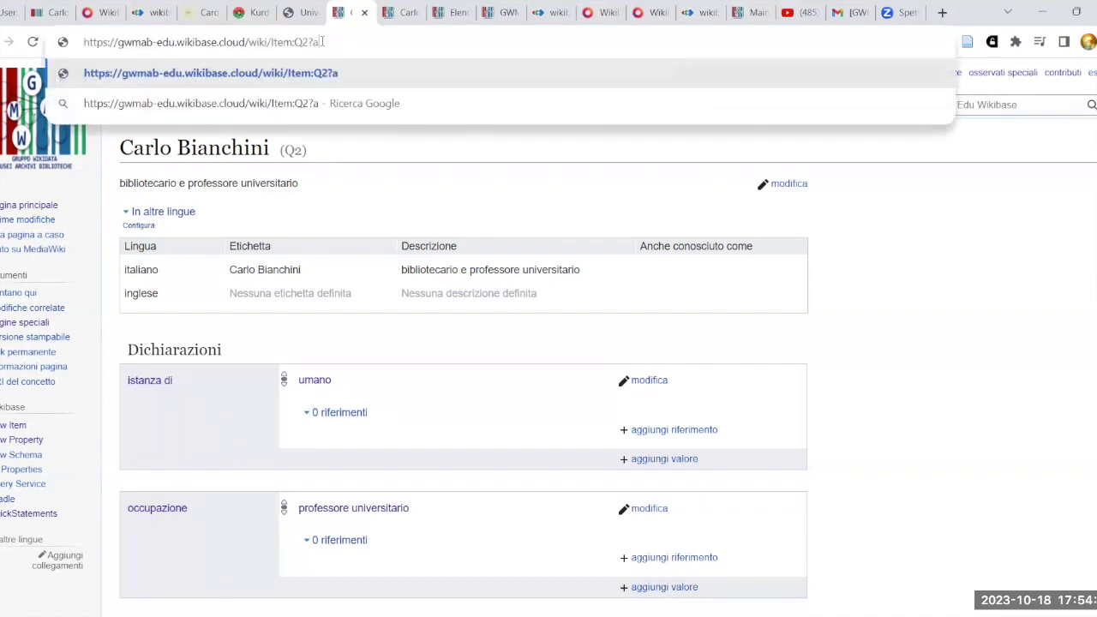
{"action": "type", "text": "ction=purge"}
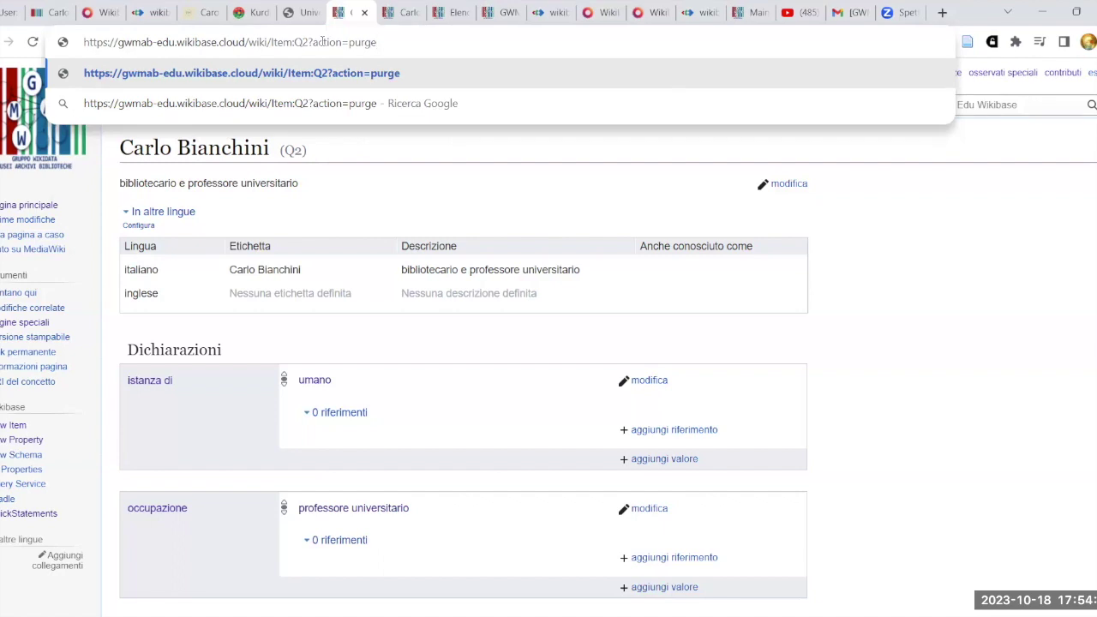
{"action": "key", "text": "Return"}
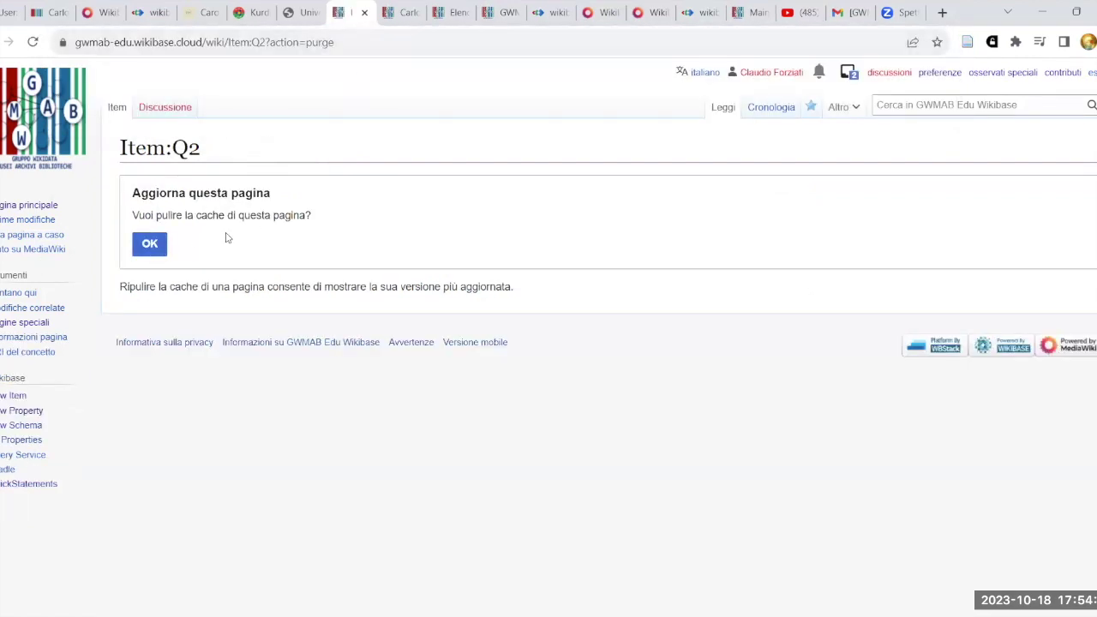
{"action": "left_click", "coordinate": [150, 247]}
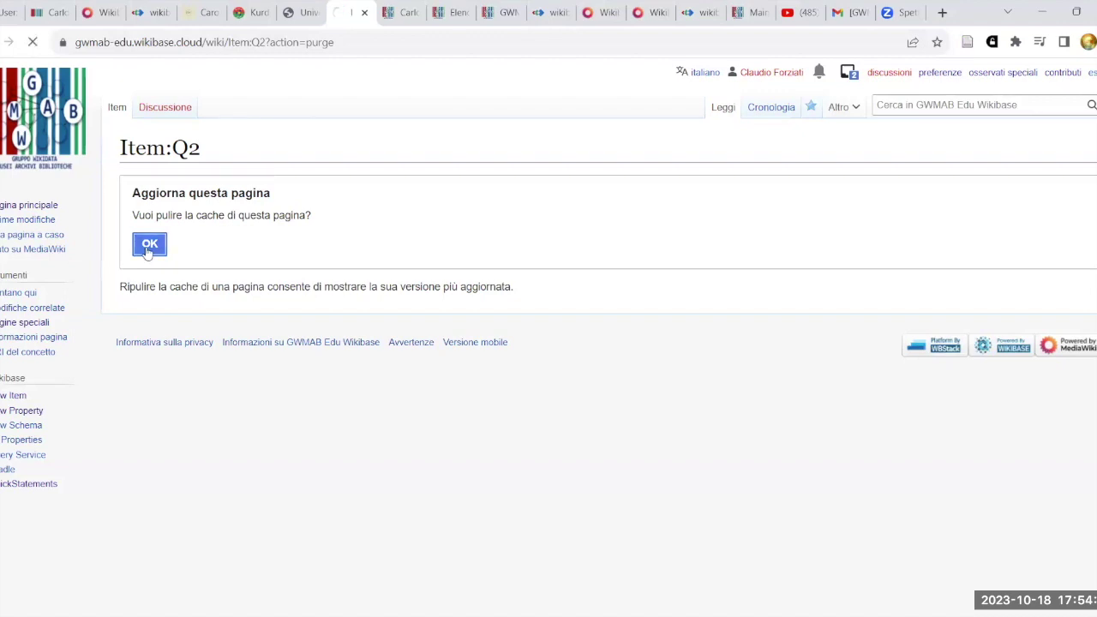
Recheck the Q54553295 identifier after purging and reload the item page.
{"action": "scroll", "coordinate": [617, 301], "scroll_direction": "down", "scroll_amount": 5}
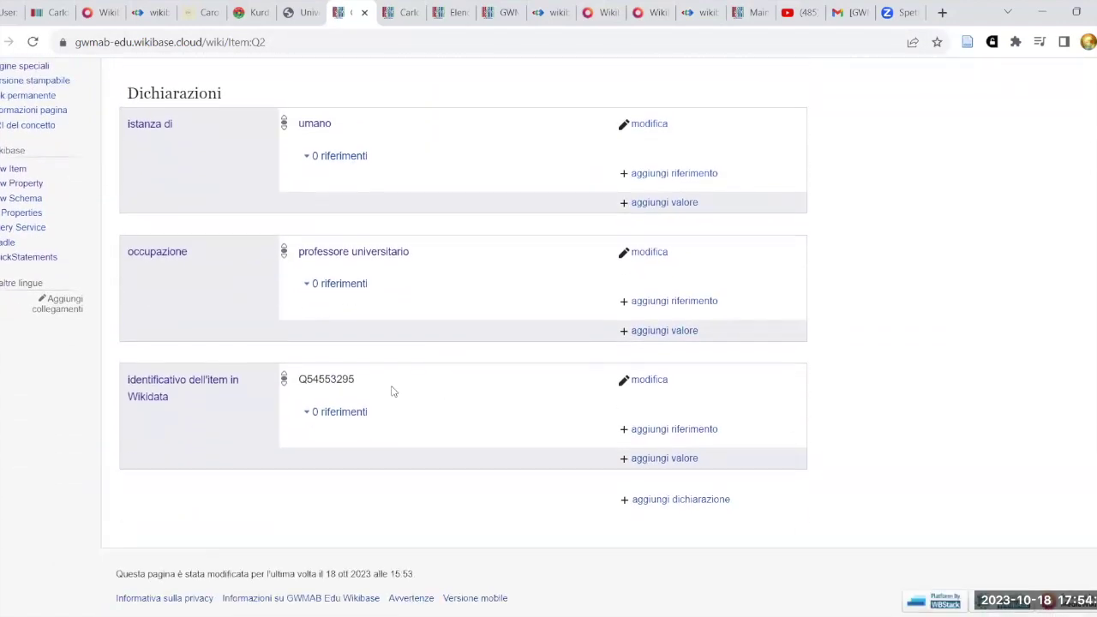
{"action": "double_click", "coordinate": [319, 383]}
{"action": "left_click", "coordinate": [385, 389]}
{"action": "left_click_drag", "start_coordinate": [301, 383], "coordinate": [374, 394]}
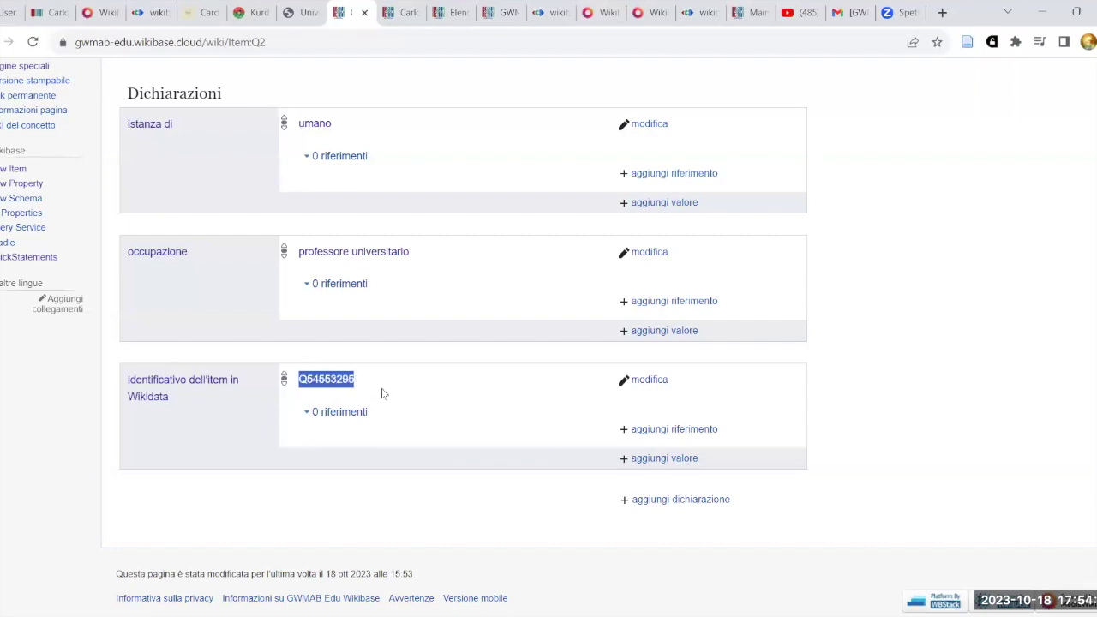
{"action": "left_click", "coordinate": [409, 393]}
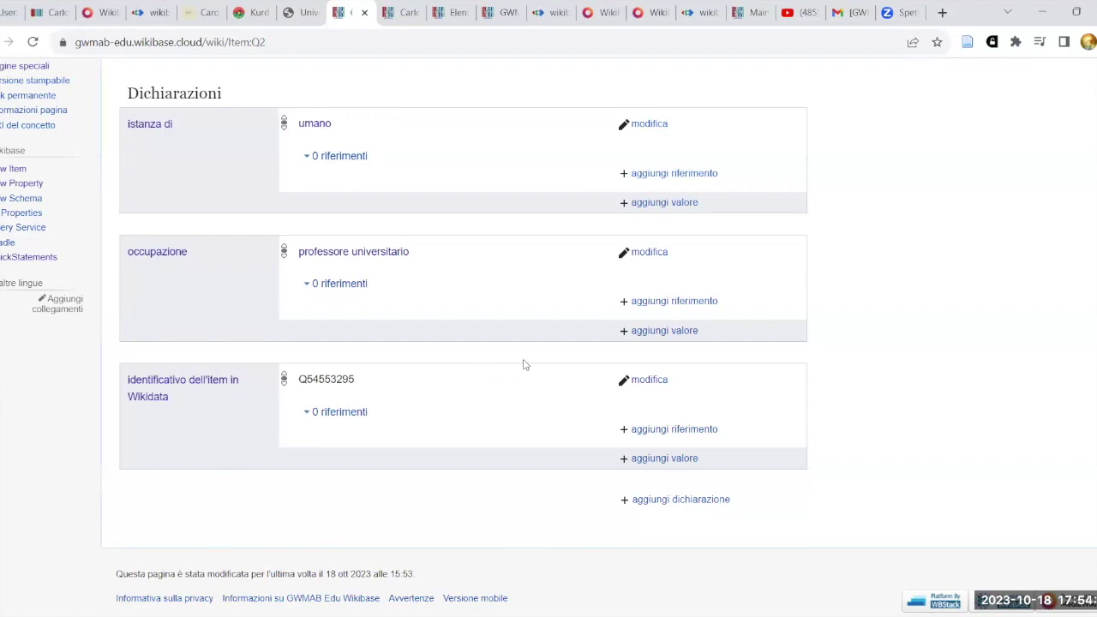
{"action": "scroll", "coordinate": [531, 365], "scroll_direction": "up", "scroll_amount": 3}
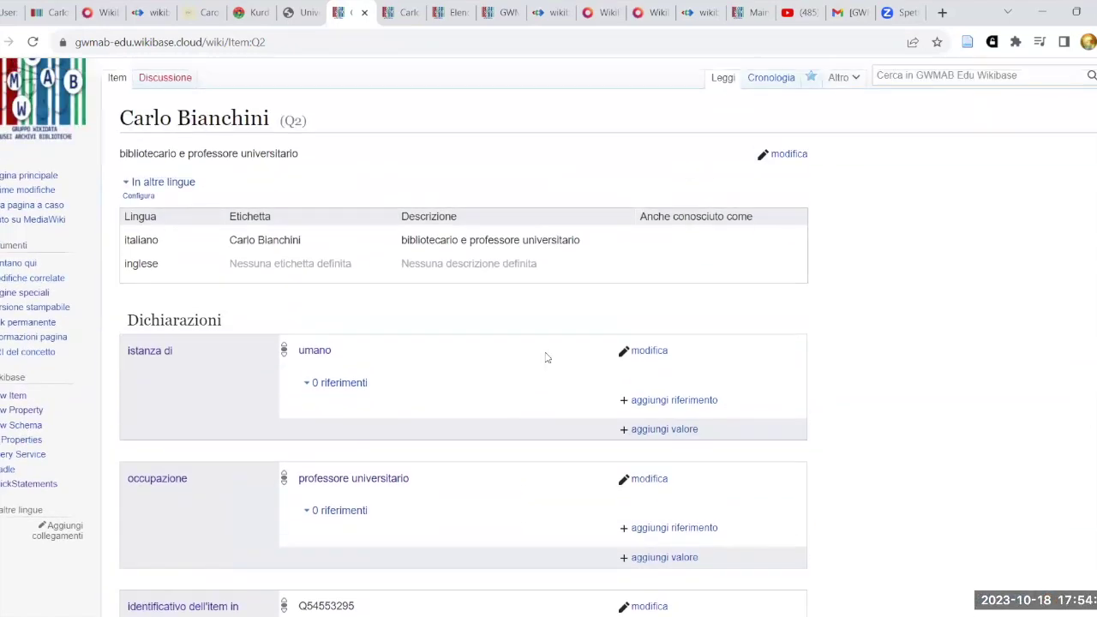
{"action": "scroll", "coordinate": [582, 308], "scroll_direction": "up", "scroll_amount": 1}
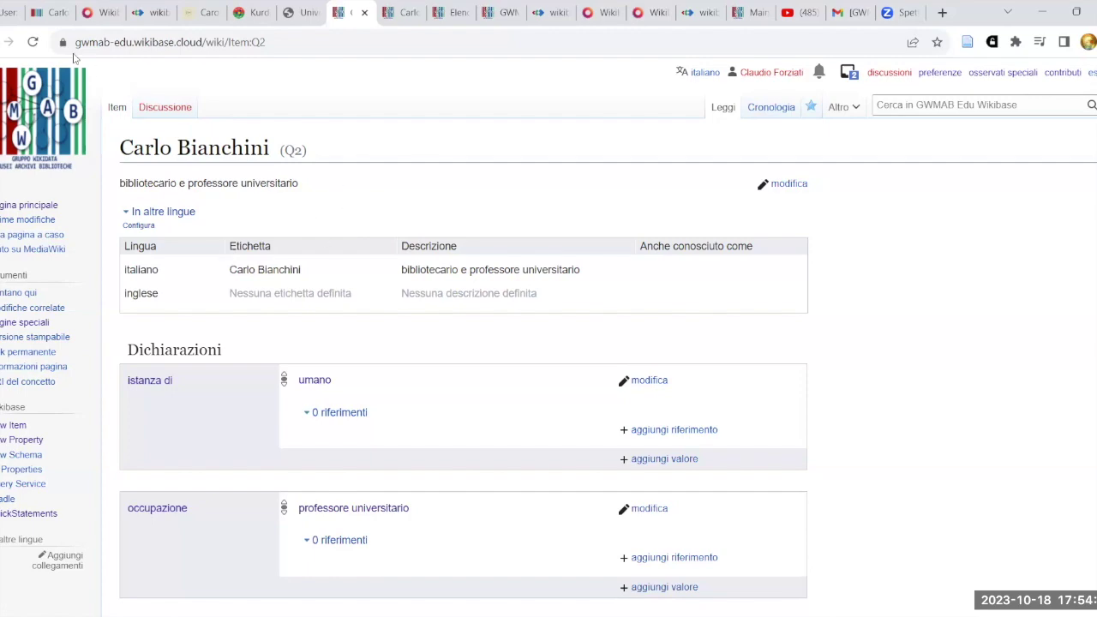
{"action": "scroll", "coordinate": [680, 174], "scroll_direction": "down", "scroll_amount": 3}
{"action": "scroll", "coordinate": [654, 184], "scroll_direction": "up", "scroll_amount": 3}
{"action": "left_click", "coordinate": [33, 42]}
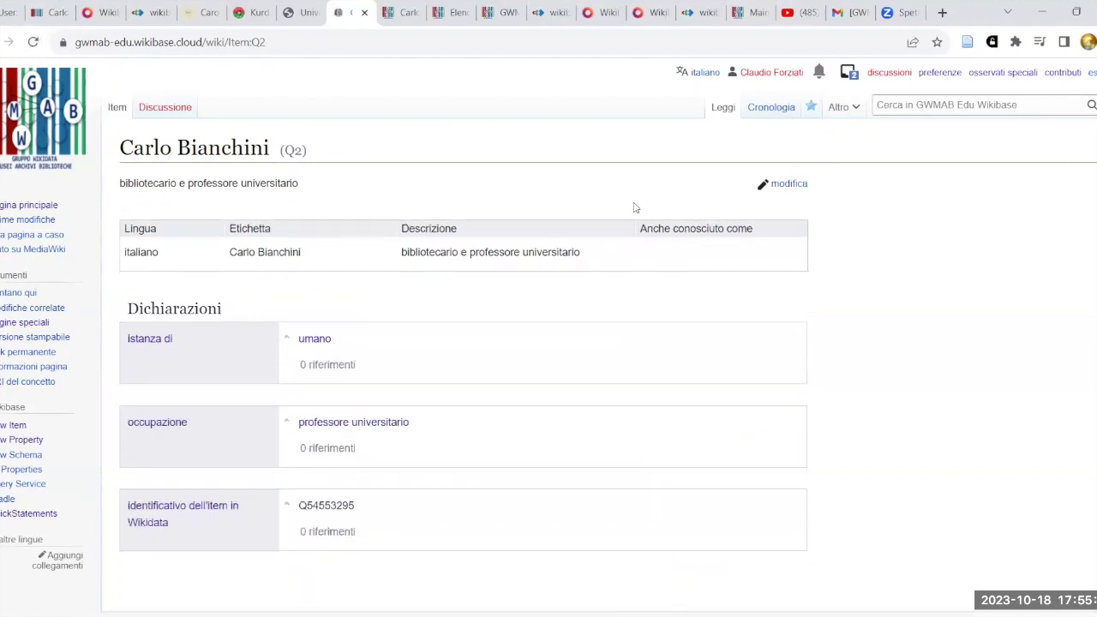
{"action": "scroll", "coordinate": [634, 213], "scroll_direction": "down", "scroll_amount": 3}
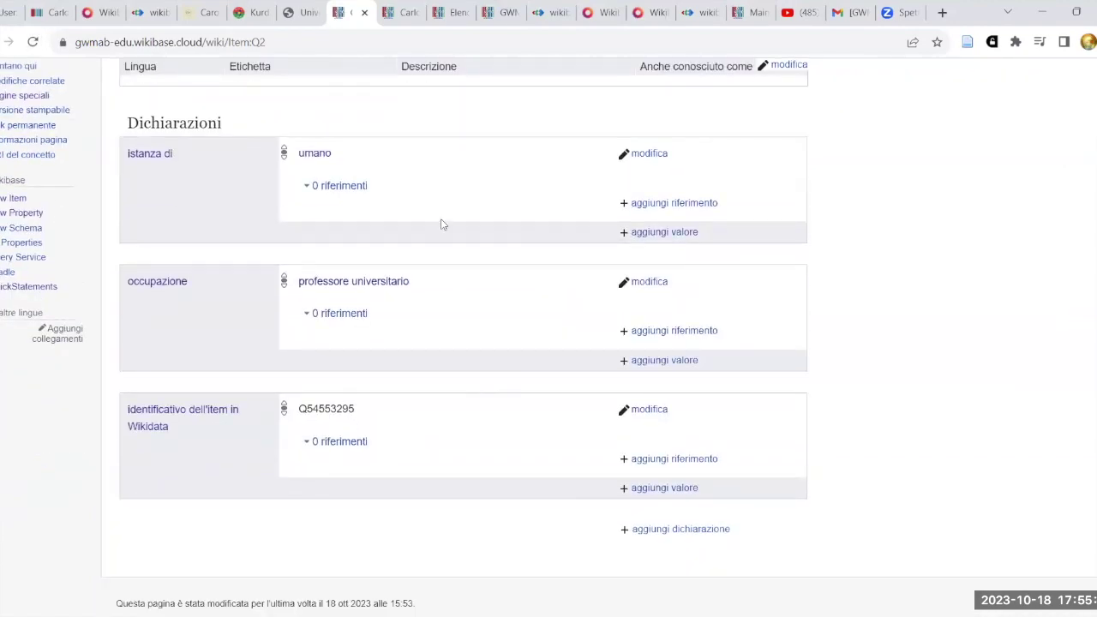
{"action": "scroll", "coordinate": [440, 224], "scroll_direction": "up", "scroll_amount": 3}
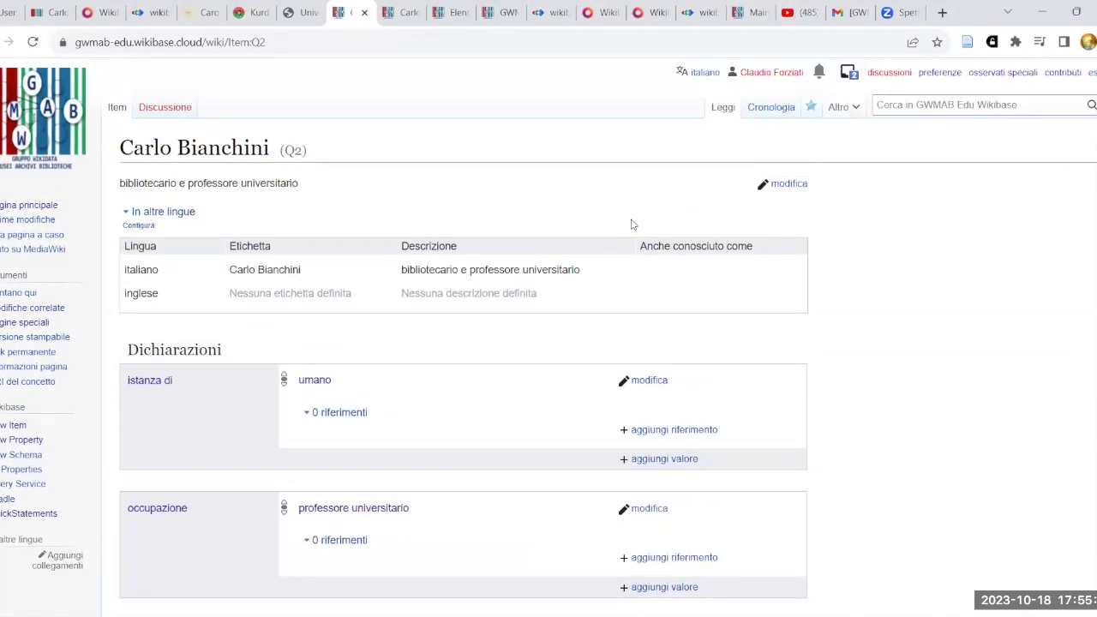
Go back to the Intro wikibase.cloud course page and scroll to 'Creare proprietà ed elementi'.
{"action": "left_click", "coordinate": [12, 16]}
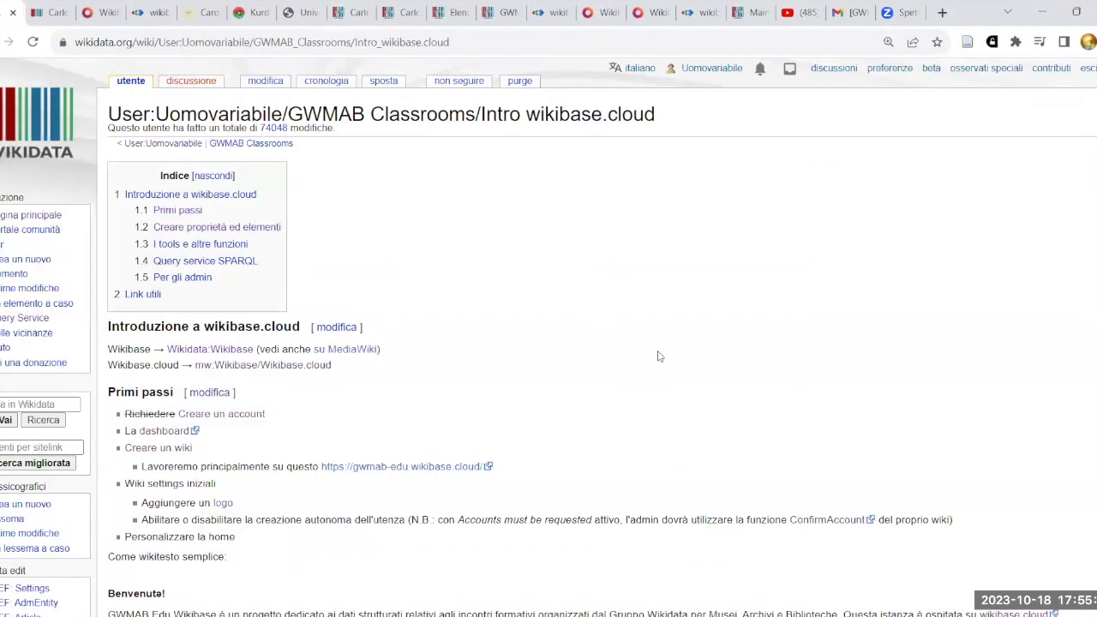
{"action": "scroll", "coordinate": [666, 354], "scroll_direction": "down", "scroll_amount": 4}
{"action": "scroll", "coordinate": [666, 355], "scroll_direction": "up", "scroll_amount": 4}
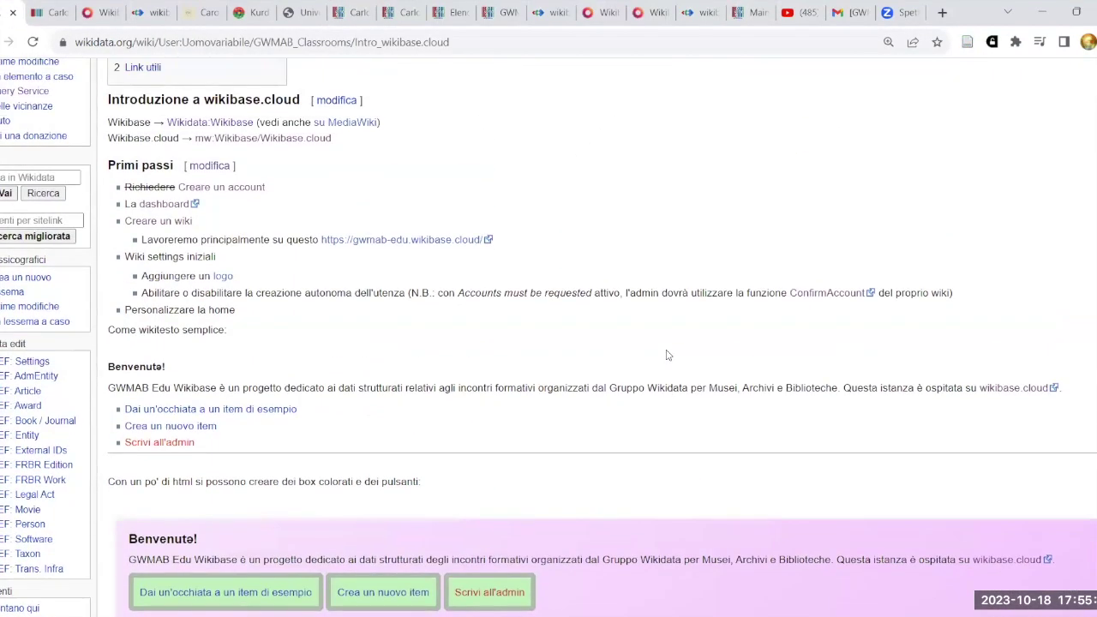
{"action": "scroll", "coordinate": [667, 354], "scroll_direction": "down", "scroll_amount": 10}
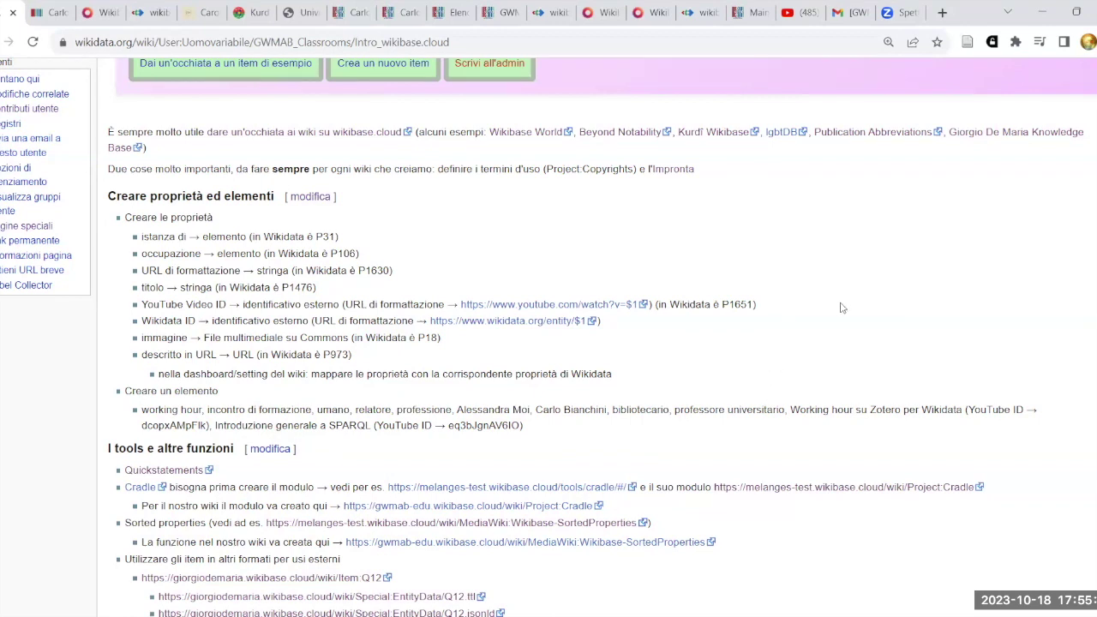
{"action": "scroll", "coordinate": [842, 308], "scroll_direction": "down", "scroll_amount": 1}
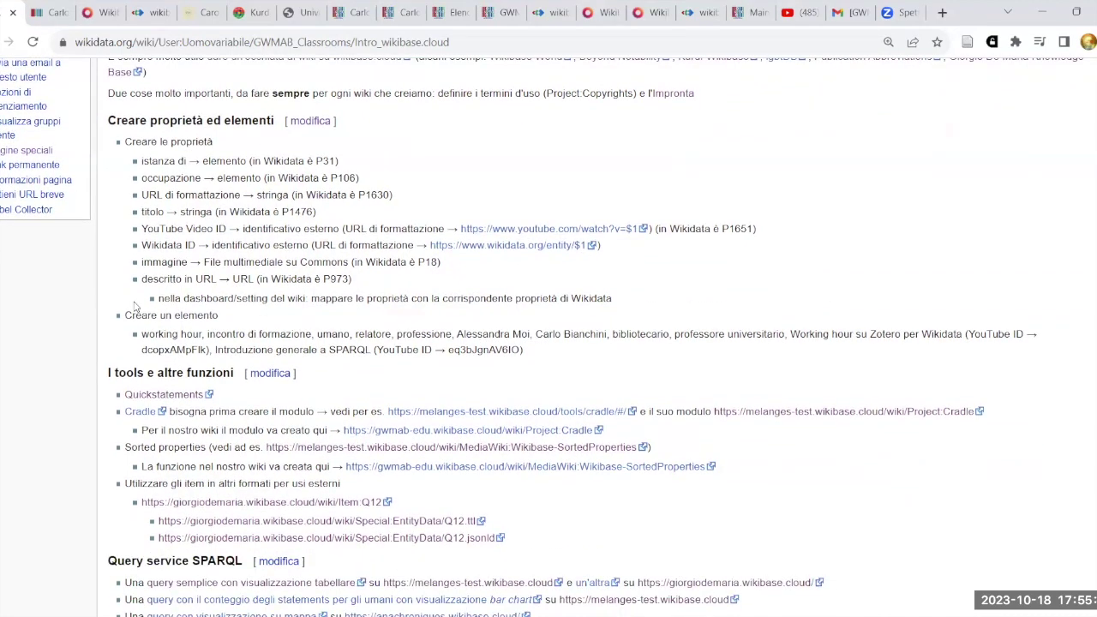
{"action": "left_click", "coordinate": [152, 13]}
Open GWMAB Edu Wikibase's features settings in the dashboard, showing unmapped Wikidata properties P279 and P31.
{"action": "scroll", "coordinate": [352, 197], "scroll_direction": "up", "scroll_amount": 1}
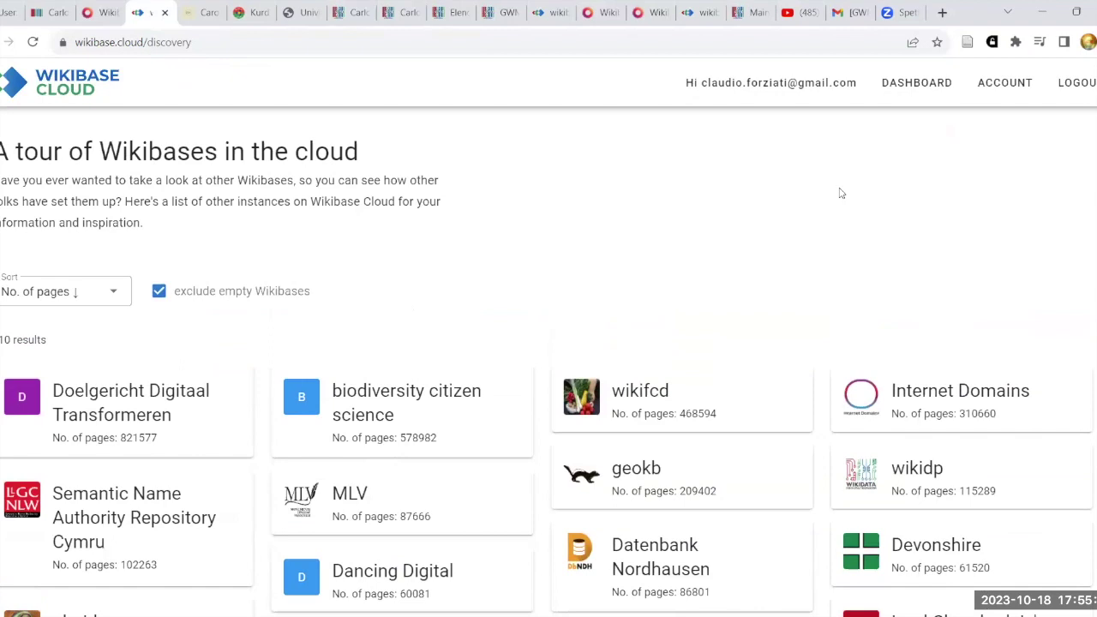
{"action": "left_click", "coordinate": [916, 83]}
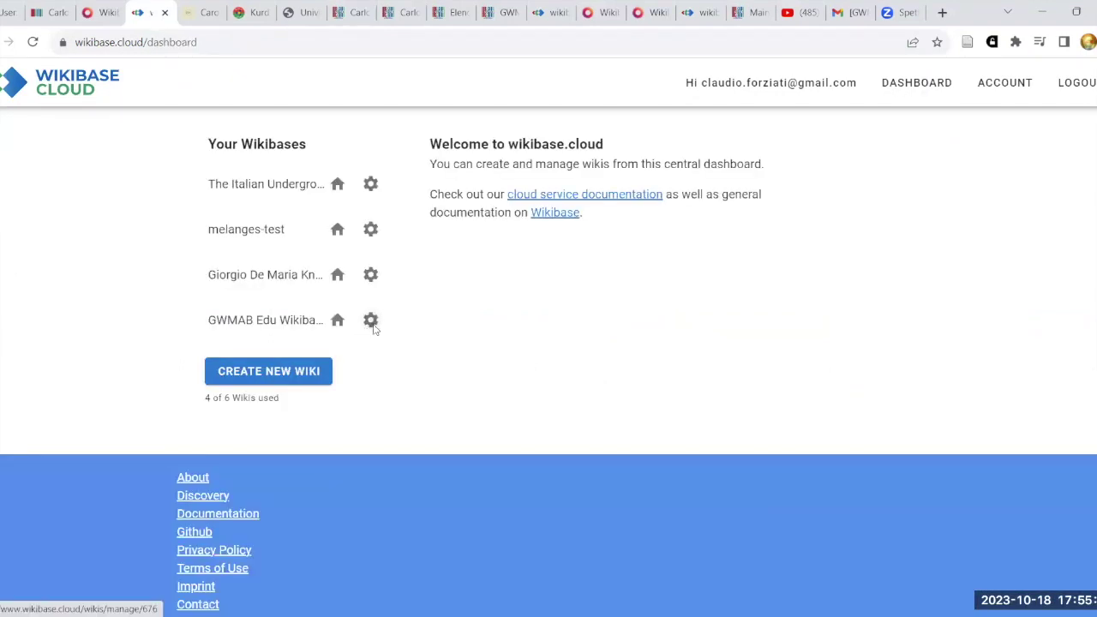
{"action": "left_click", "coordinate": [371, 324]}
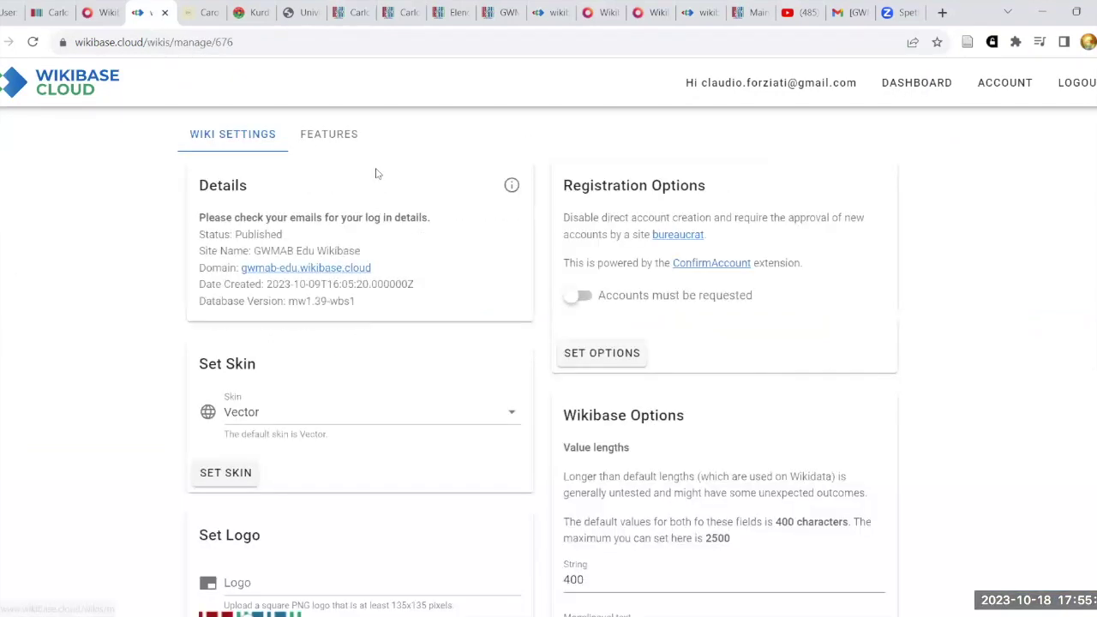
{"action": "left_click", "coordinate": [330, 134]}
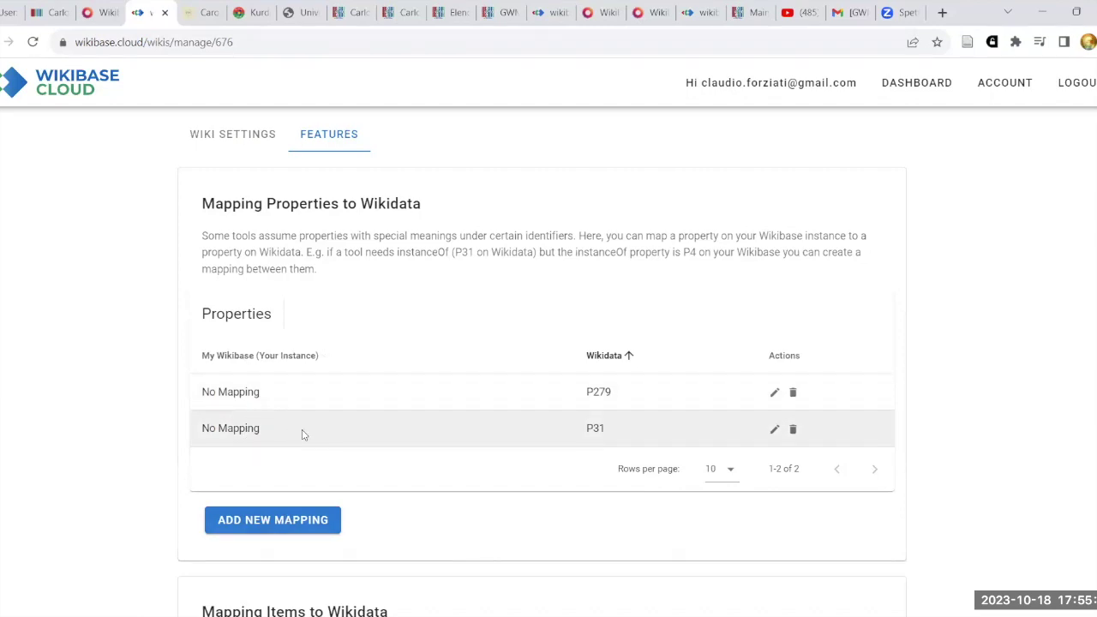
{"action": "double_click", "coordinate": [594, 429]}
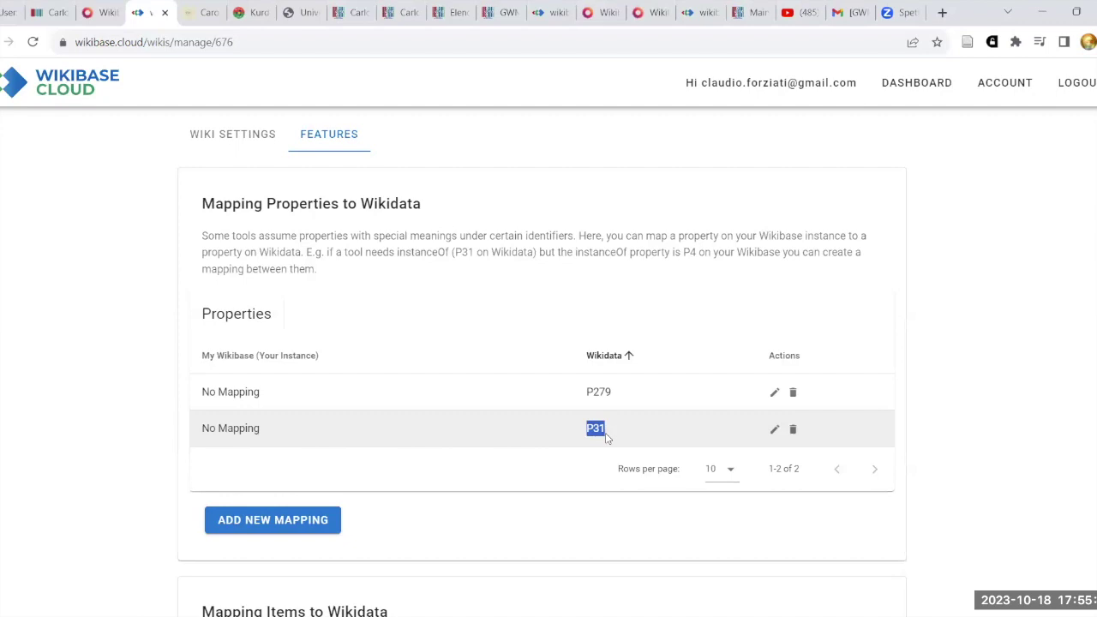
Replace 'No Mapping' on the Wikidata P31 row so local P1 maps to P31, and save.
{"action": "left_click", "coordinate": [572, 499]}
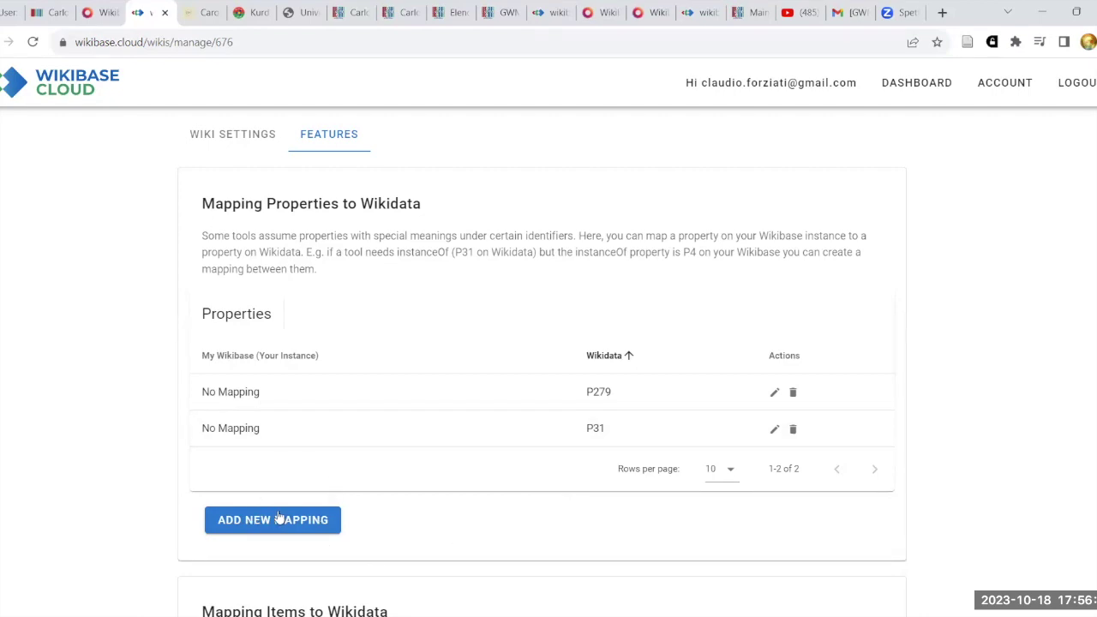
{"action": "left_click", "coordinate": [774, 431]}
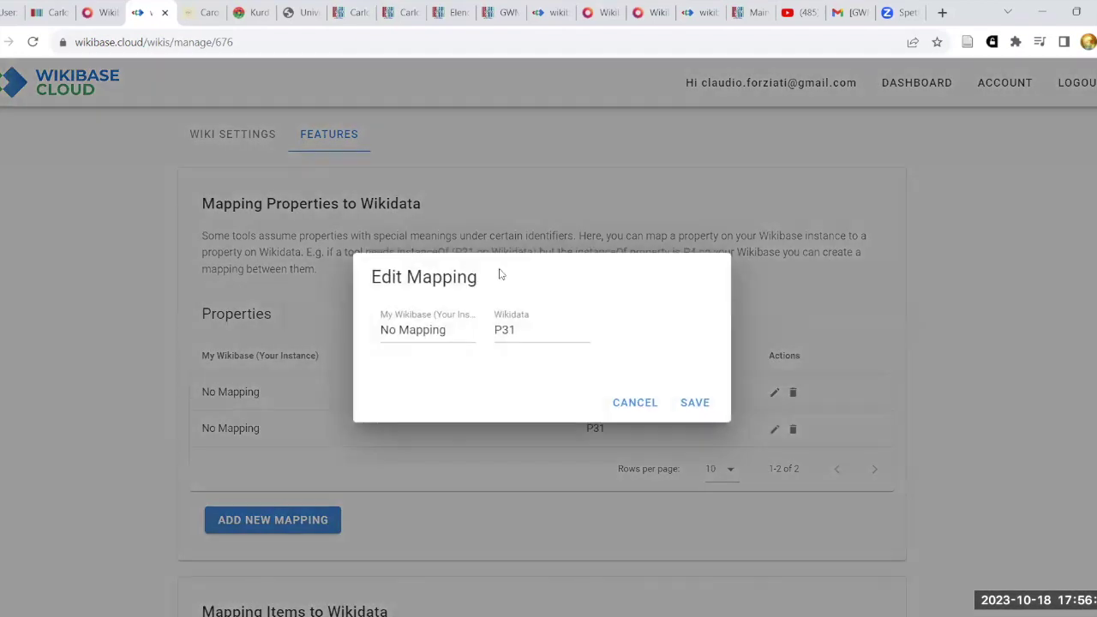
{"action": "left_click", "coordinate": [427, 330]}
{"action": "left_click_drag", "start_coordinate": [447, 333], "coordinate": [342, 333]}
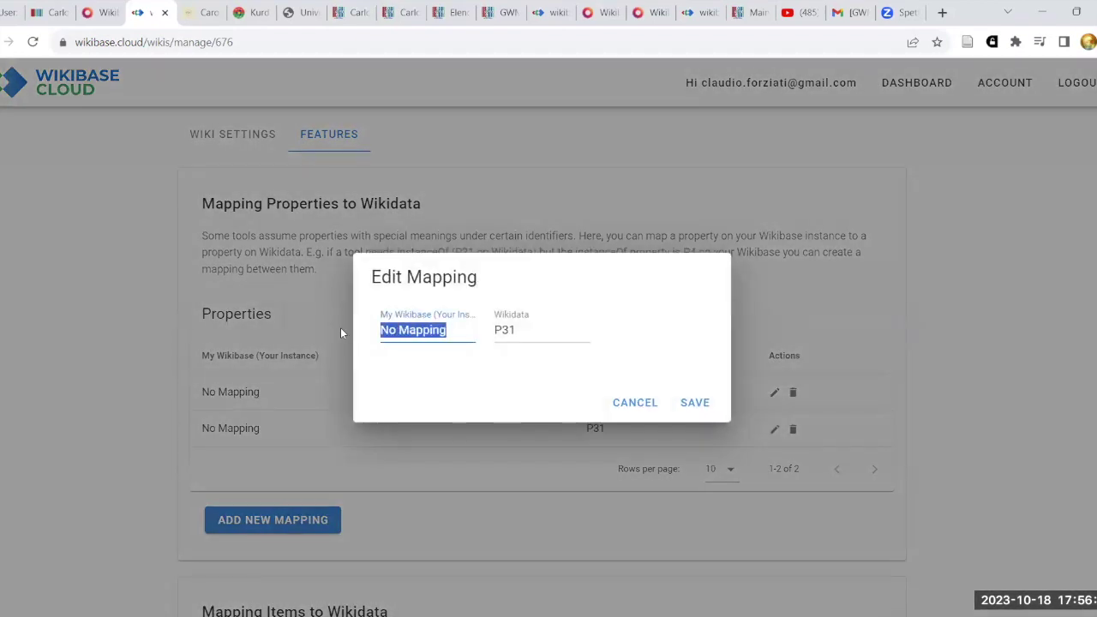
{"action": "type", "text": "P31"}
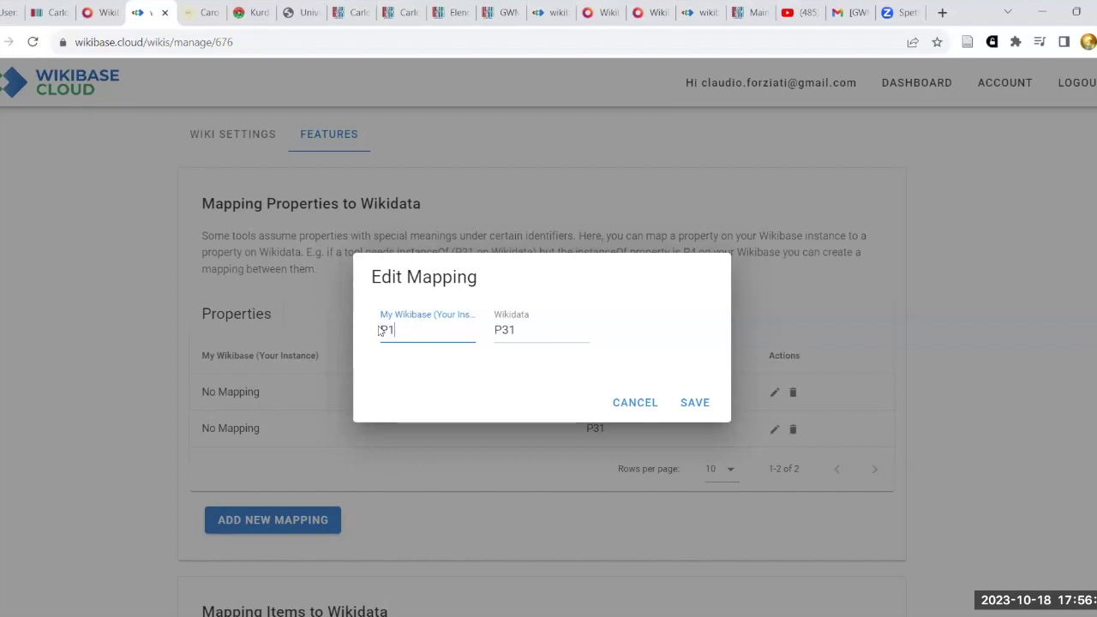
{"action": "left_click", "coordinate": [687, 404]}
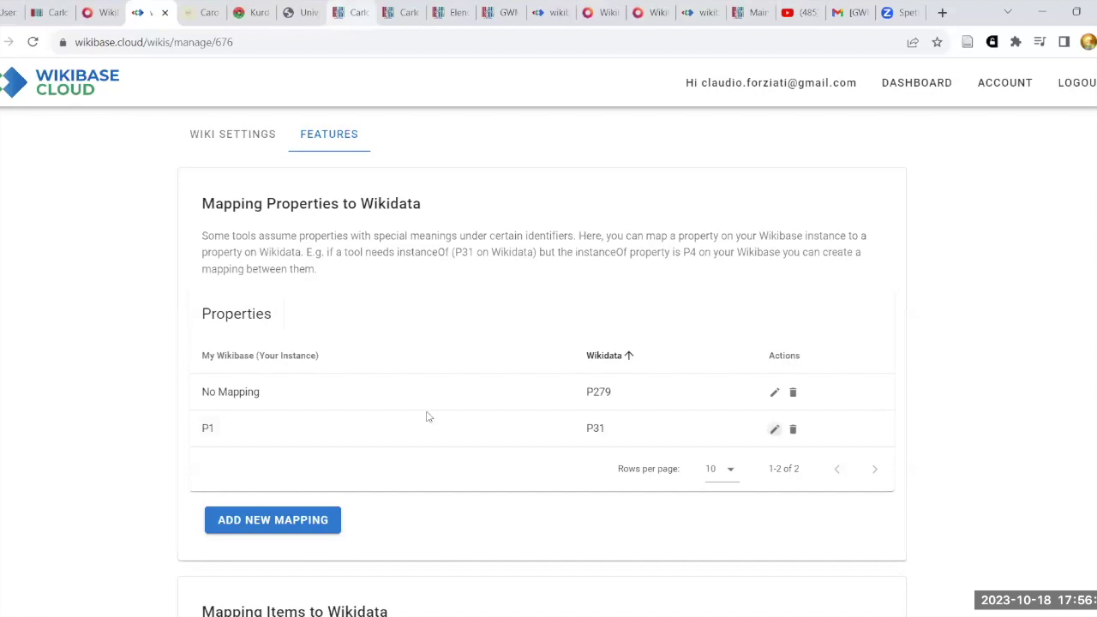
{"action": "key", "text": "ctrl+shift+Tab"}
{"action": "key", "text": "ctrl+shift+Tab"}
{"action": "scroll", "coordinate": [425, 420], "scroll_direction": "down", "scroll_amount": 6}
Scroll through the statements of Wikidata item Q54553295.
{"action": "scroll", "coordinate": [285, 467], "scroll_direction": "up", "scroll_amount": 3}
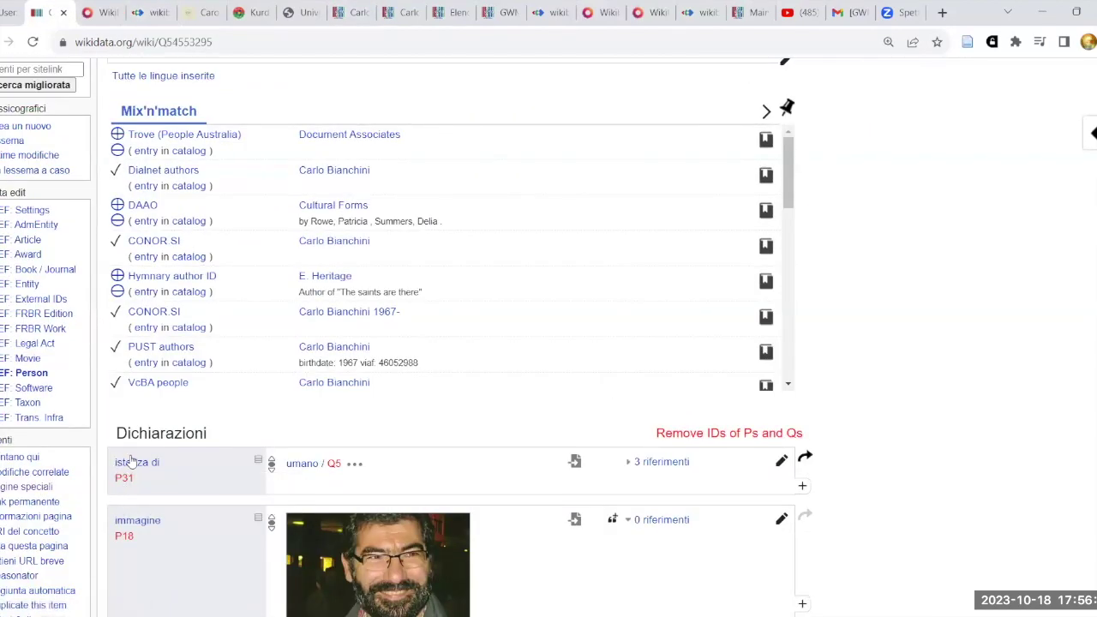
{"action": "key", "text": "ctrl+shift+Tab"}
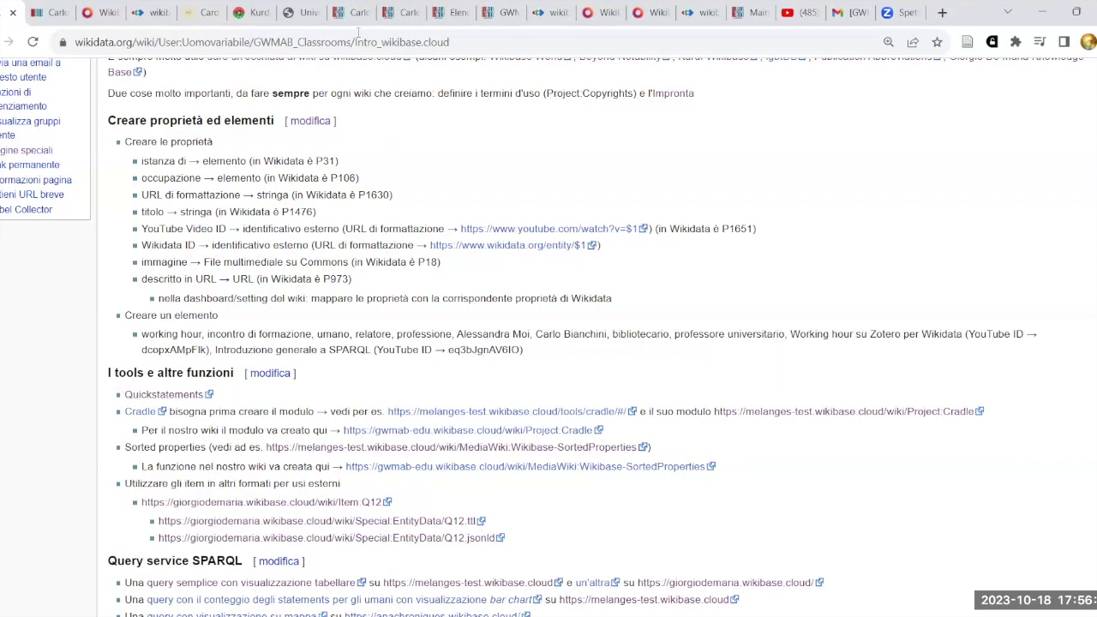
{"action": "left_click", "coordinate": [61, 9]}
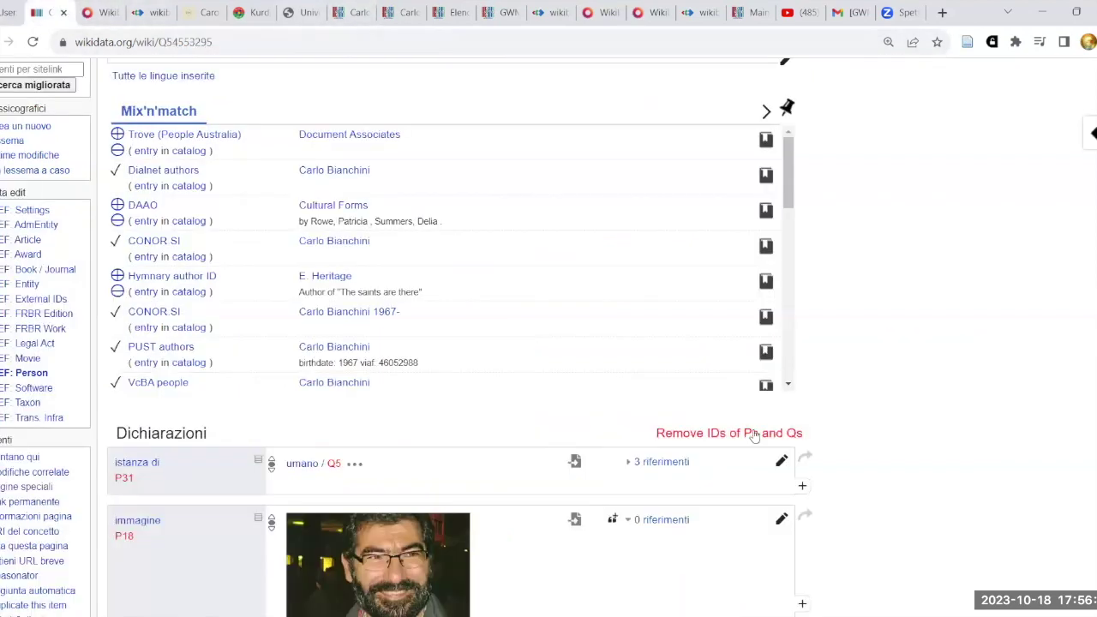
{"action": "scroll", "coordinate": [429, 342], "scroll_direction": "down", "scroll_amount": 3}
{"action": "scroll", "coordinate": [711, 441], "scroll_direction": "up", "scroll_amount": 3}
{"action": "scroll", "coordinate": [835, 283], "scroll_direction": "up", "scroll_amount": 2}
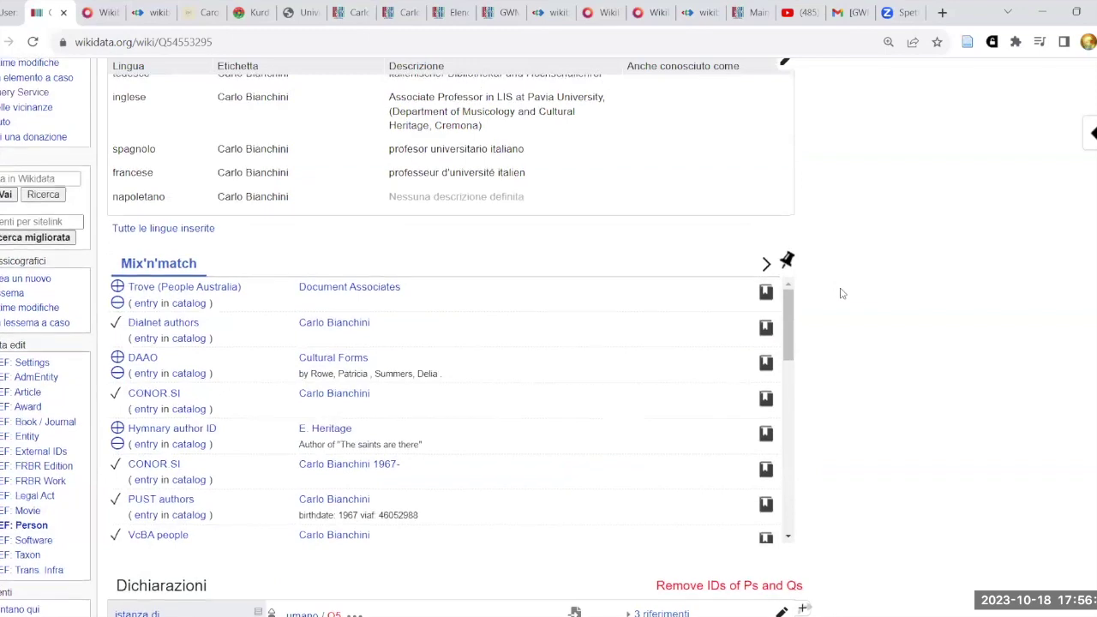
{"action": "scroll", "coordinate": [857, 294], "scroll_direction": "up", "scroll_amount": 2}
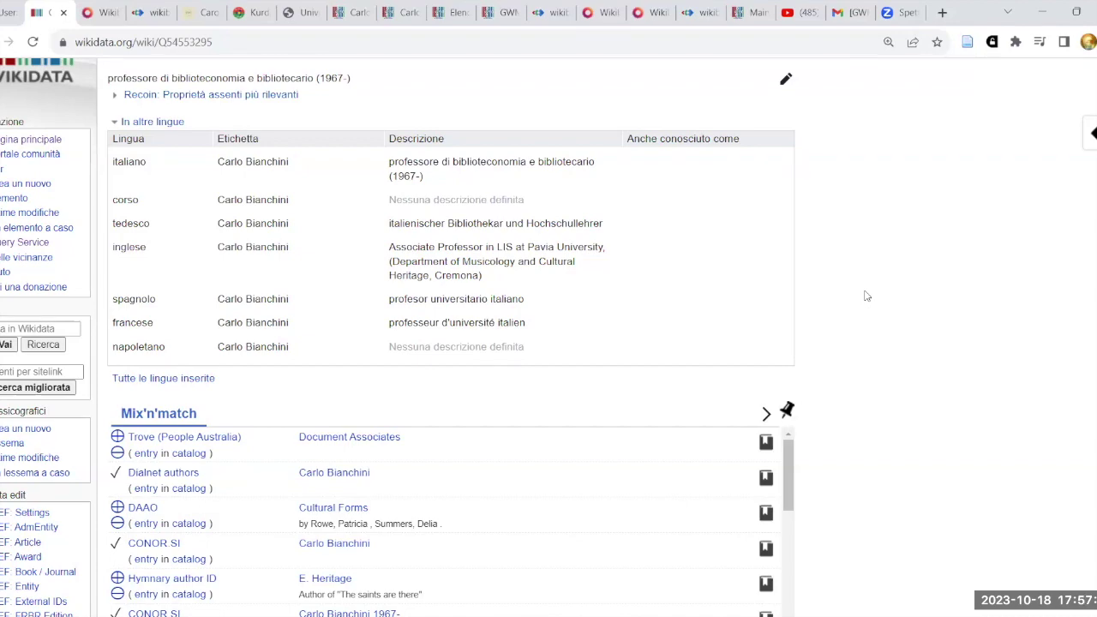
{"action": "scroll", "coordinate": [864, 299], "scroll_direction": "down", "scroll_amount": 5}
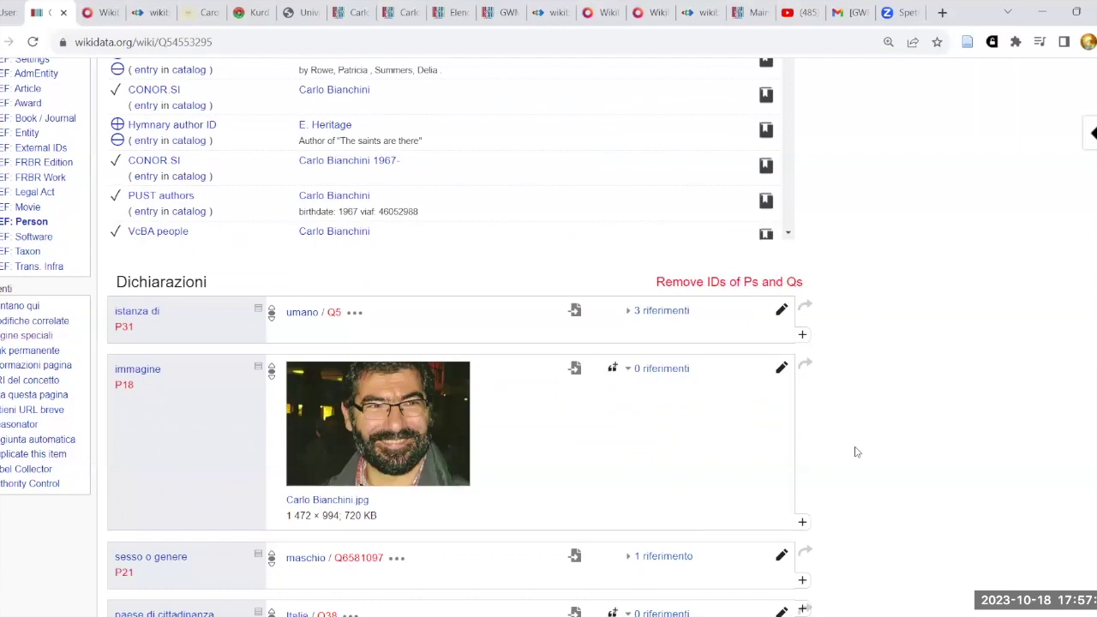
{"action": "scroll", "coordinate": [822, 415], "scroll_direction": "down", "scroll_amount": 3}
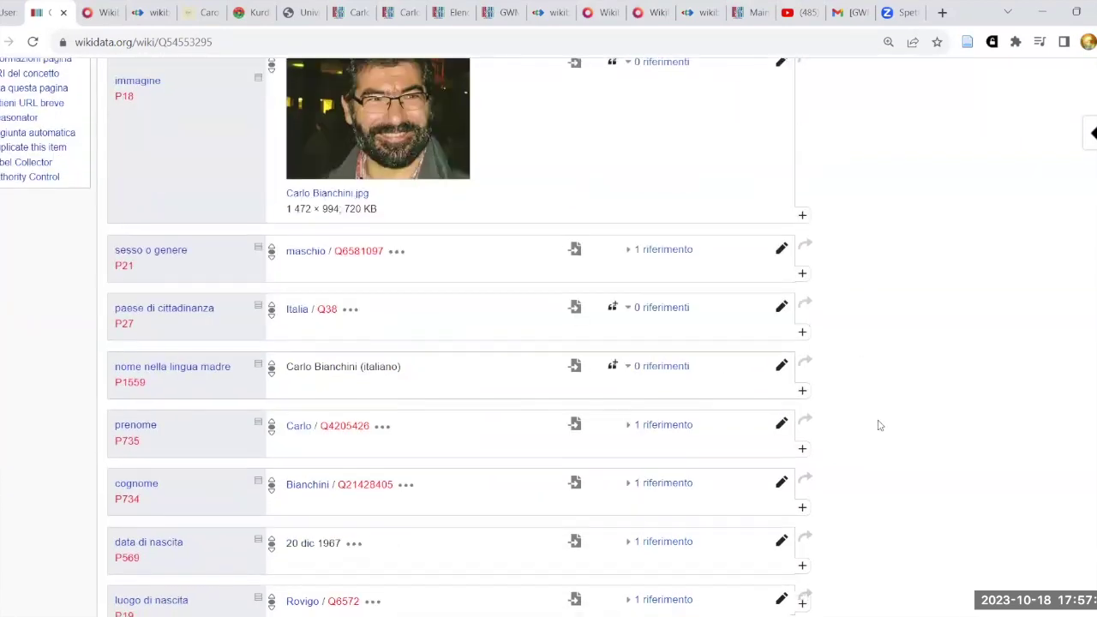
{"action": "scroll", "coordinate": [878, 424], "scroll_direction": "down", "scroll_amount": 3}
{"action": "scroll", "coordinate": [877, 425], "scroll_direction": "up", "scroll_amount": 4}
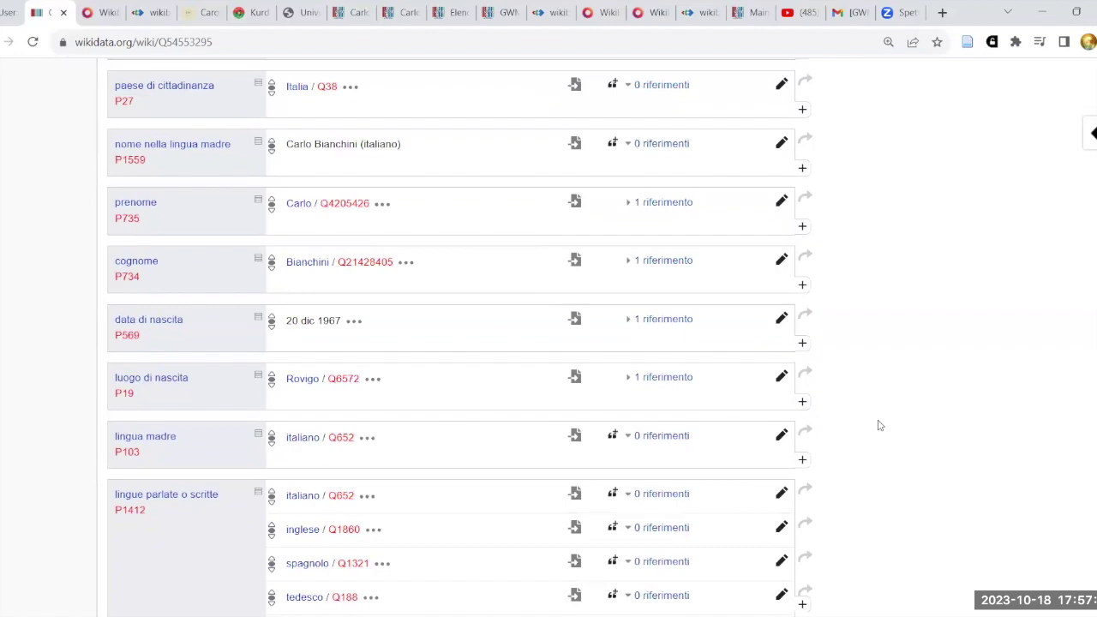
{"action": "scroll", "coordinate": [877, 425], "scroll_direction": "up", "scroll_amount": 5}
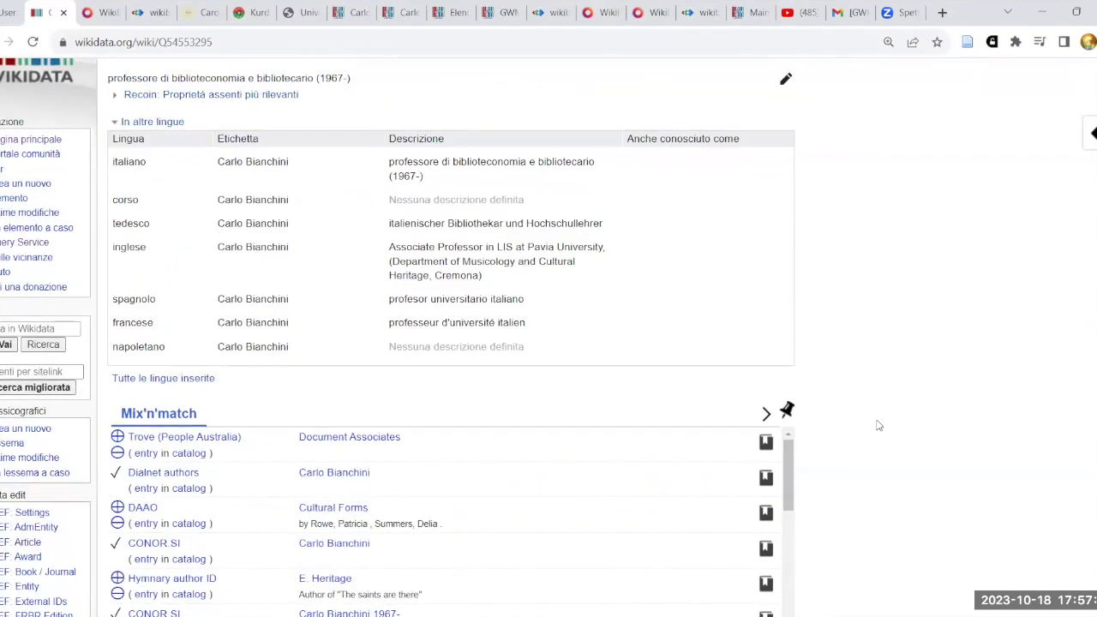
{"action": "scroll", "coordinate": [877, 425], "scroll_direction": "up", "scroll_amount": 1}
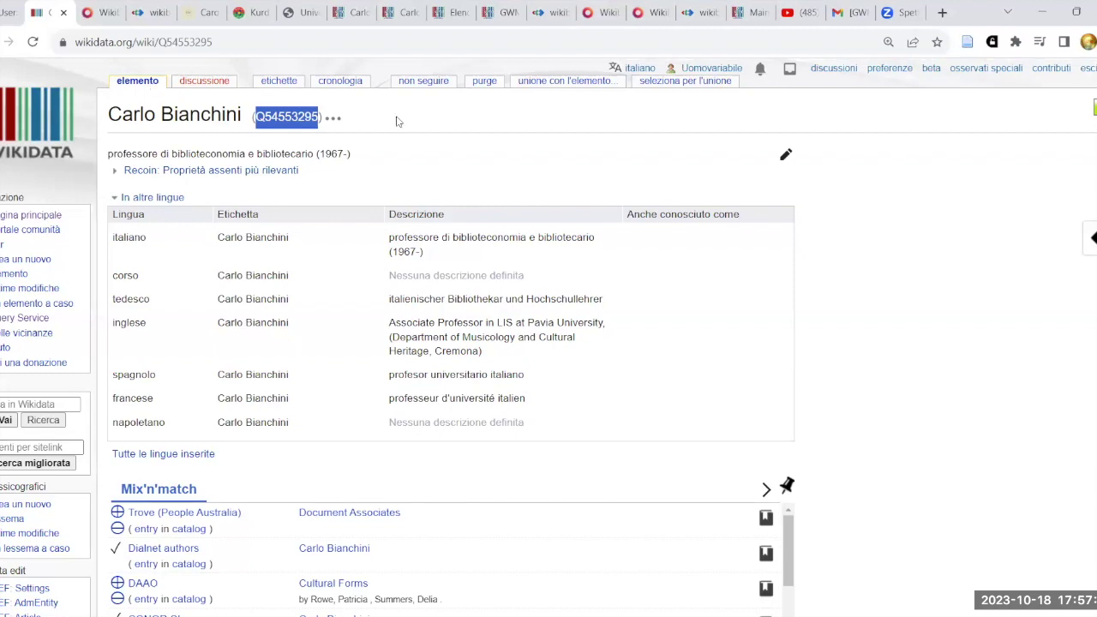
Check the course page's immagine line (File multimediale su Commons), then return to item Q2.
{"action": "left_click", "coordinate": [13, 12]}
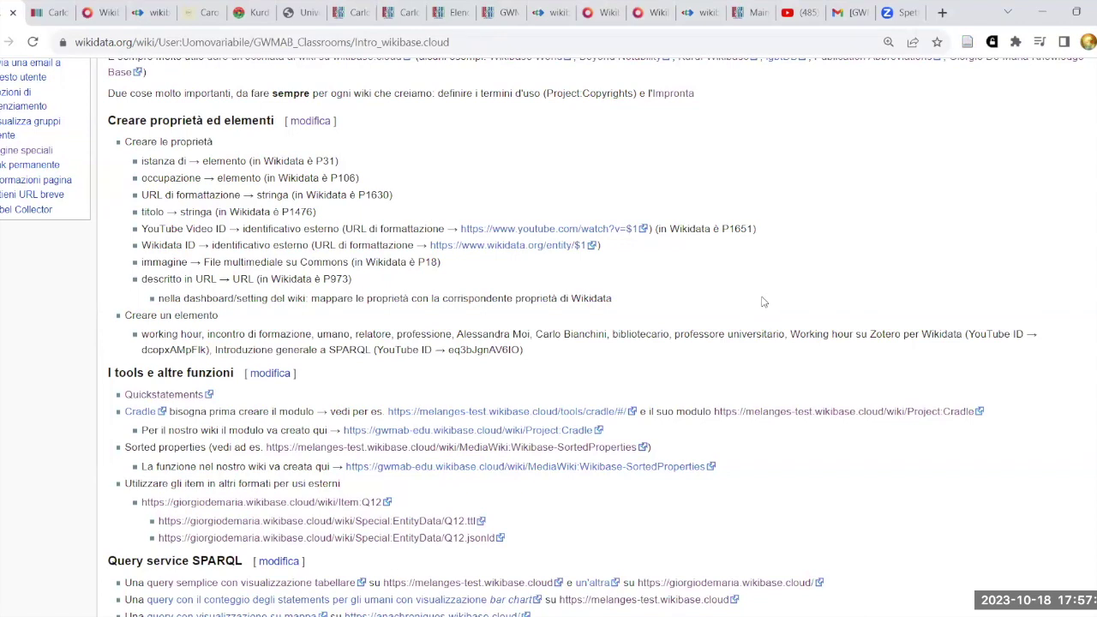
{"action": "left_click_drag", "start_coordinate": [204, 262], "coordinate": [349, 262]}
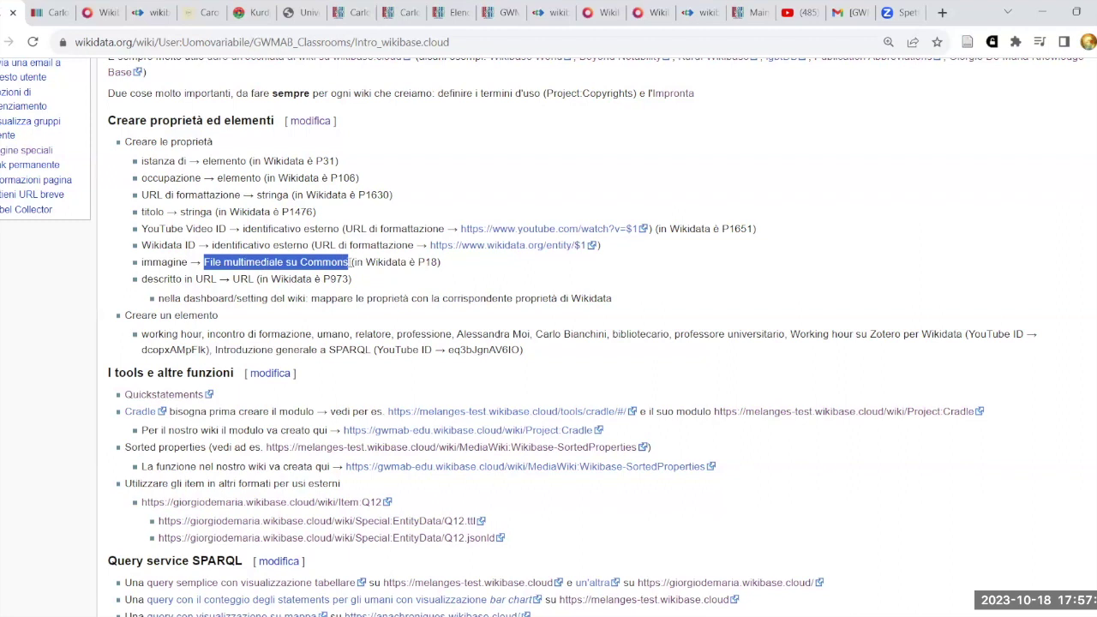
{"action": "left_click", "coordinate": [502, 280]}
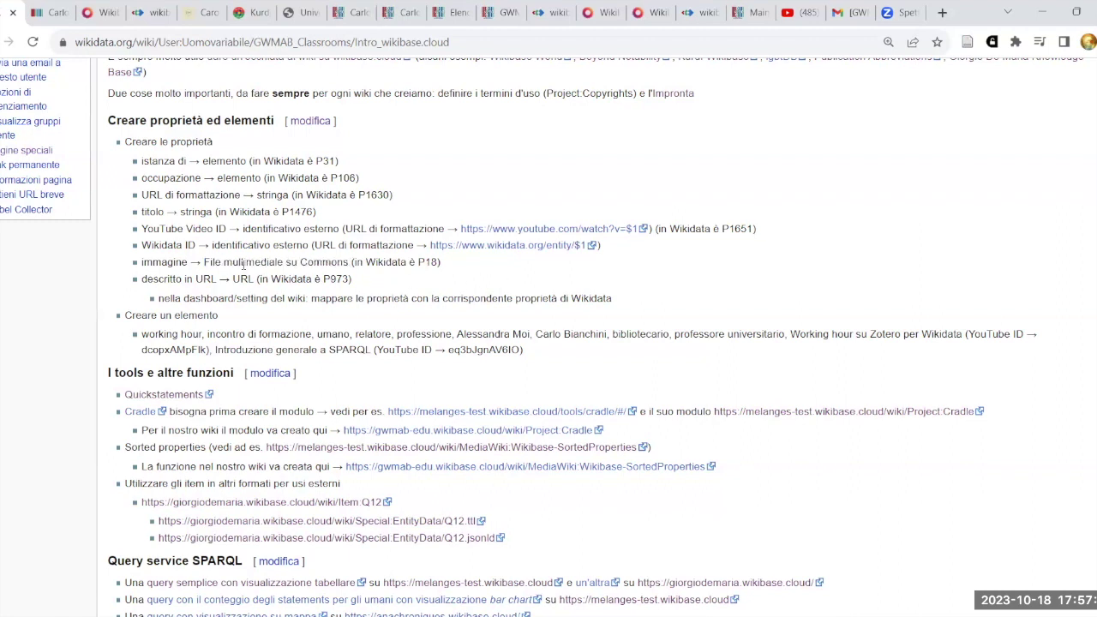
{"action": "left_click_drag", "start_coordinate": [204, 263], "coordinate": [322, 262]}
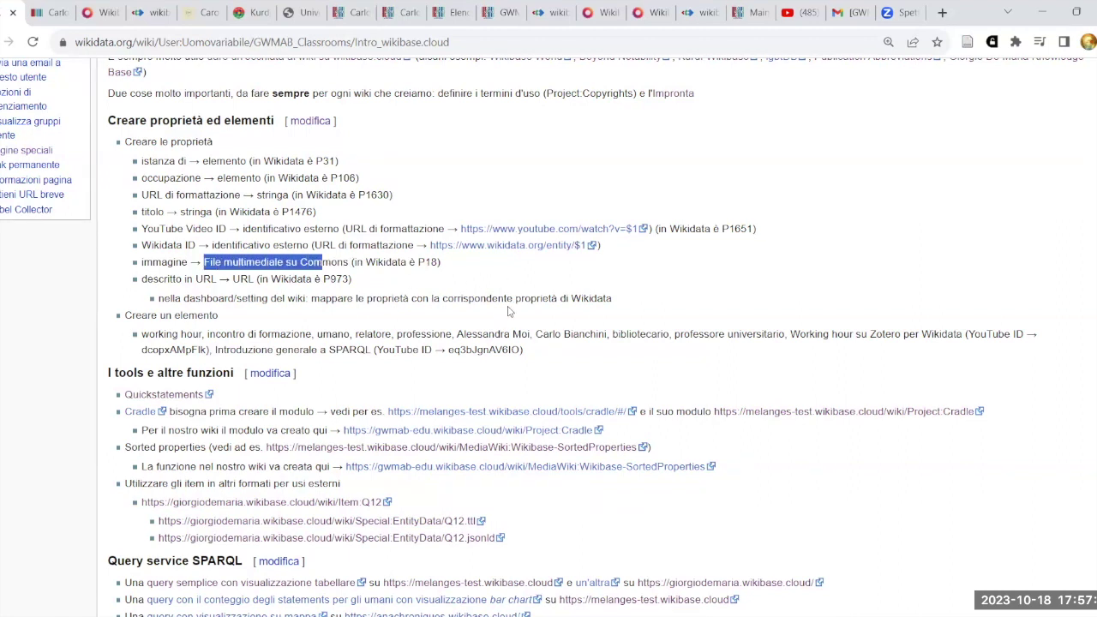
{"action": "left_click", "coordinate": [550, 280]}
{"action": "scroll", "coordinate": [391, 280], "scroll_direction": "up", "scroll_amount": 4}
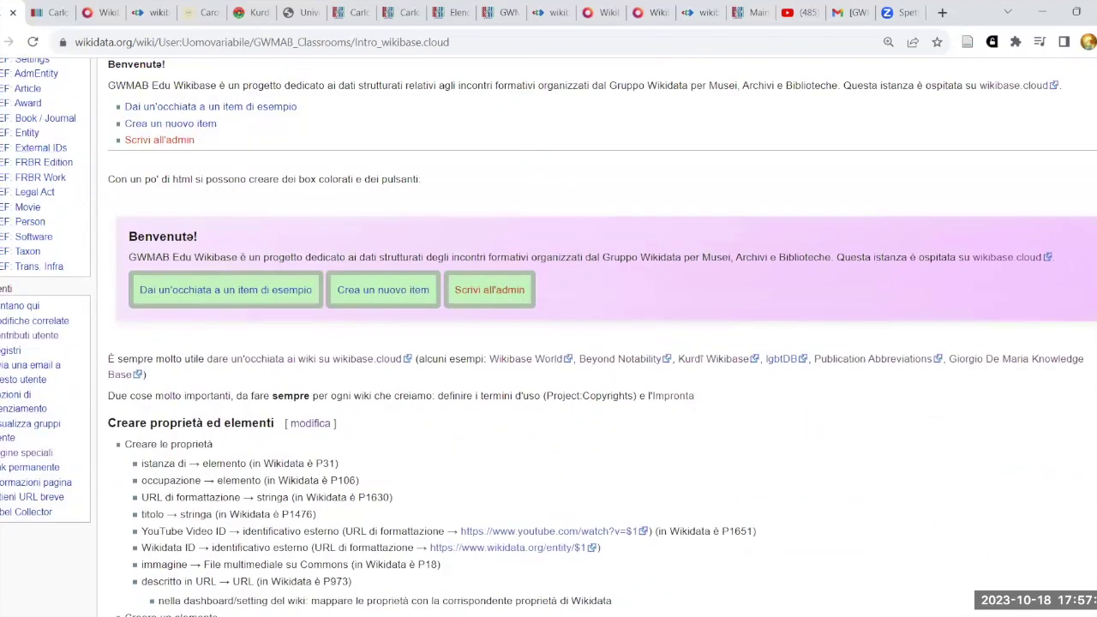
{"action": "scroll", "coordinate": [20, 289], "scroll_direction": "up", "scroll_amount": 7}
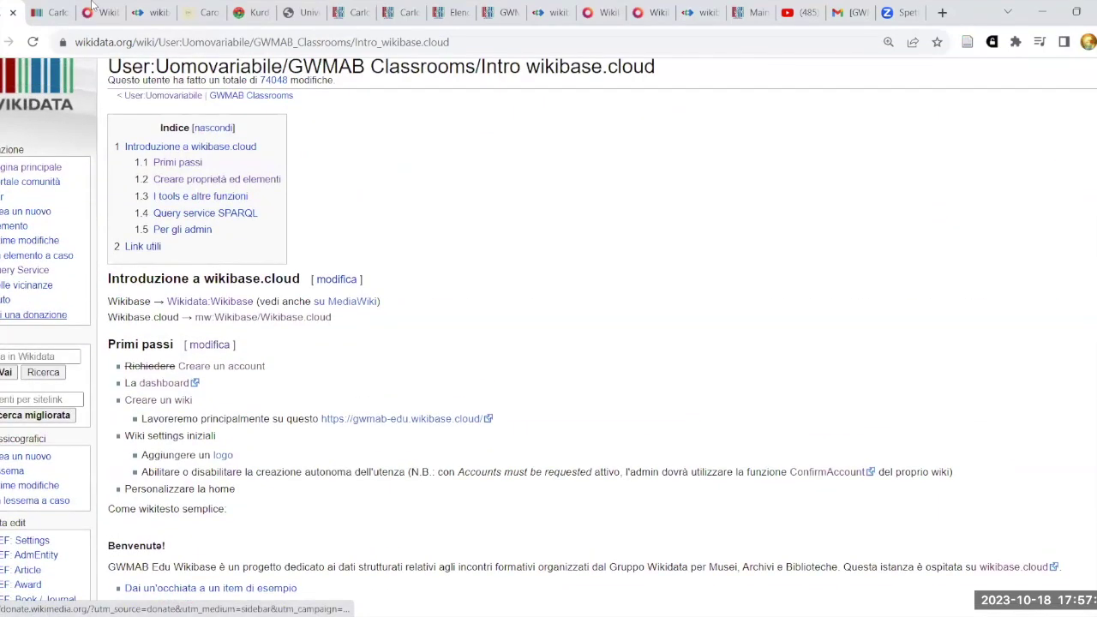
{"action": "left_click", "coordinate": [350, 12]}
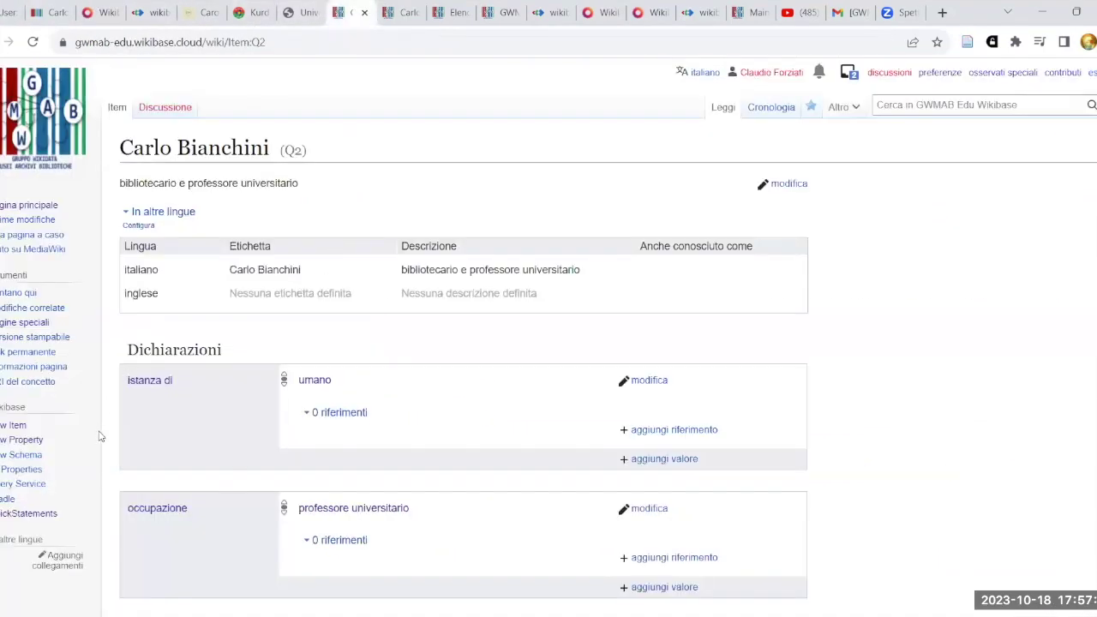
Create property 'immagine' with data type File multimediale su Commons, then view the contributions list.
{"action": "left_click", "coordinate": [19, 439]}
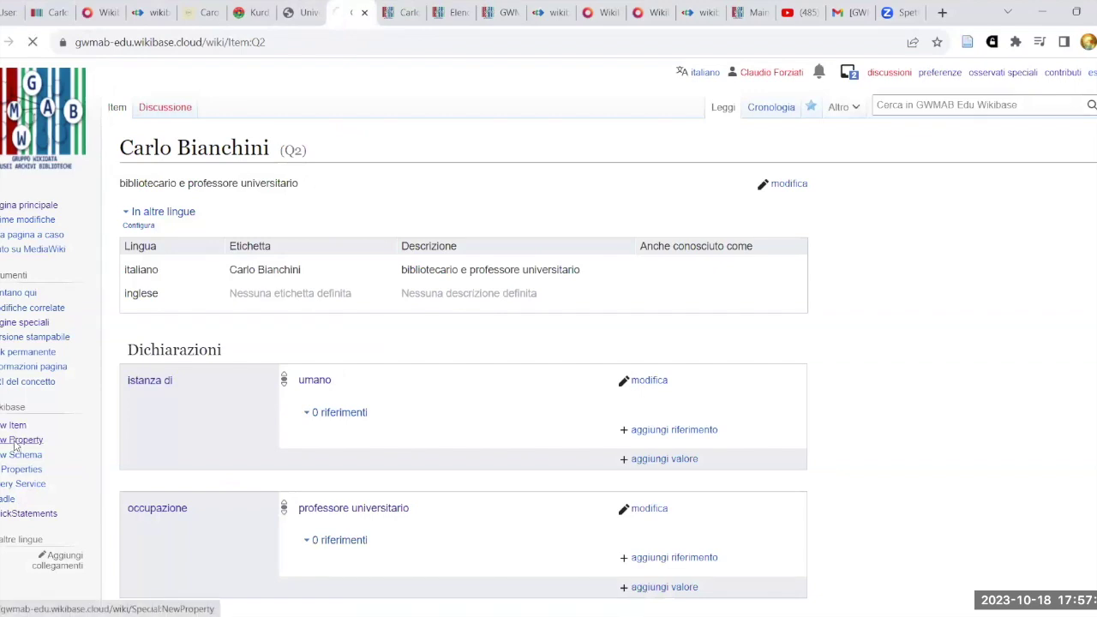
{"action": "left_click", "coordinate": [241, 354]}
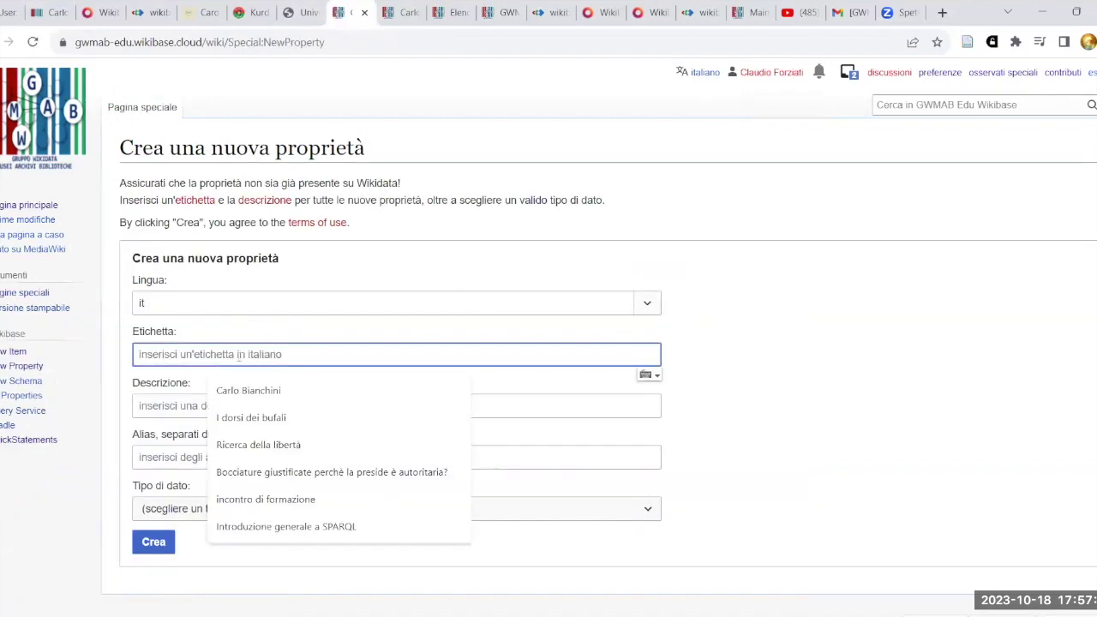
{"action": "type", "text": "immagine"}
{"action": "left_click", "coordinate": [655, 512]}
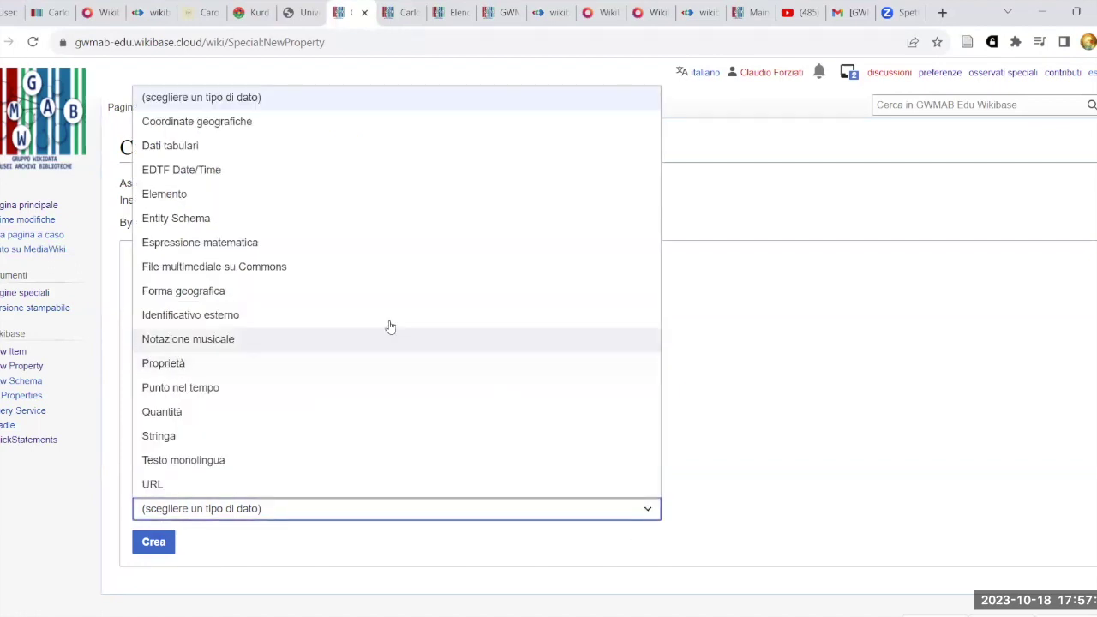
{"action": "left_click", "coordinate": [319, 268]}
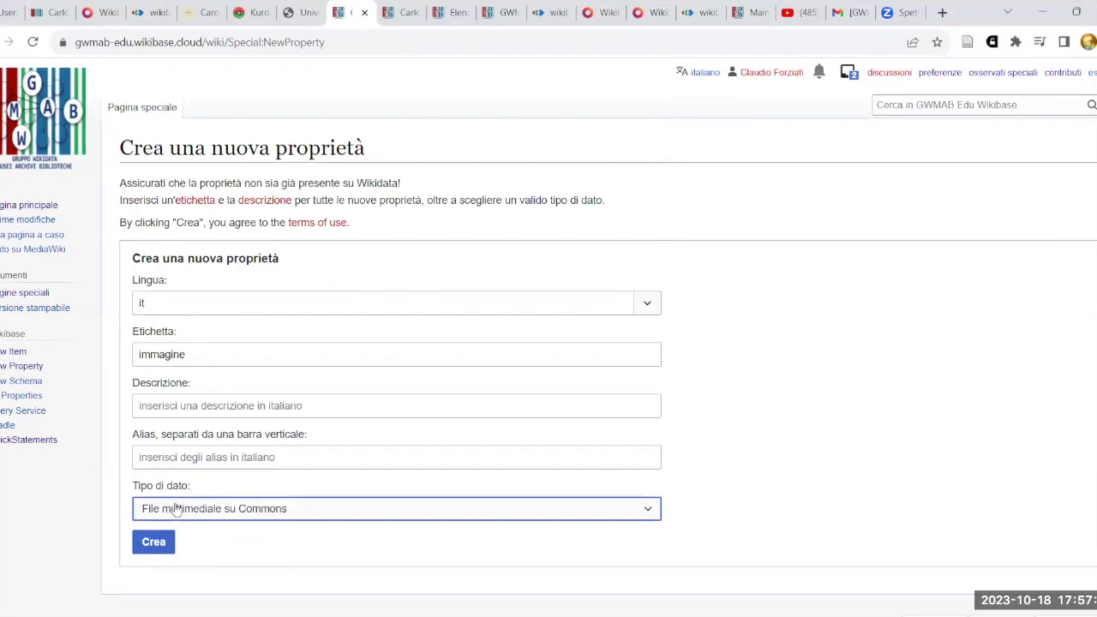
{"action": "left_click", "coordinate": [153, 547]}
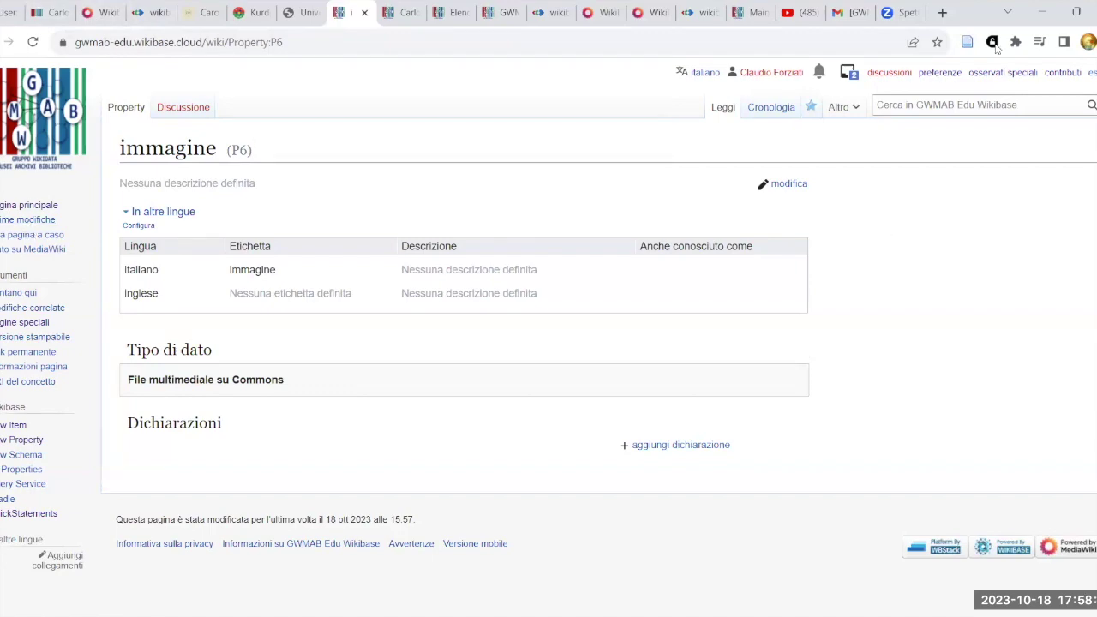
{"action": "left_click", "coordinate": [1062, 72]}
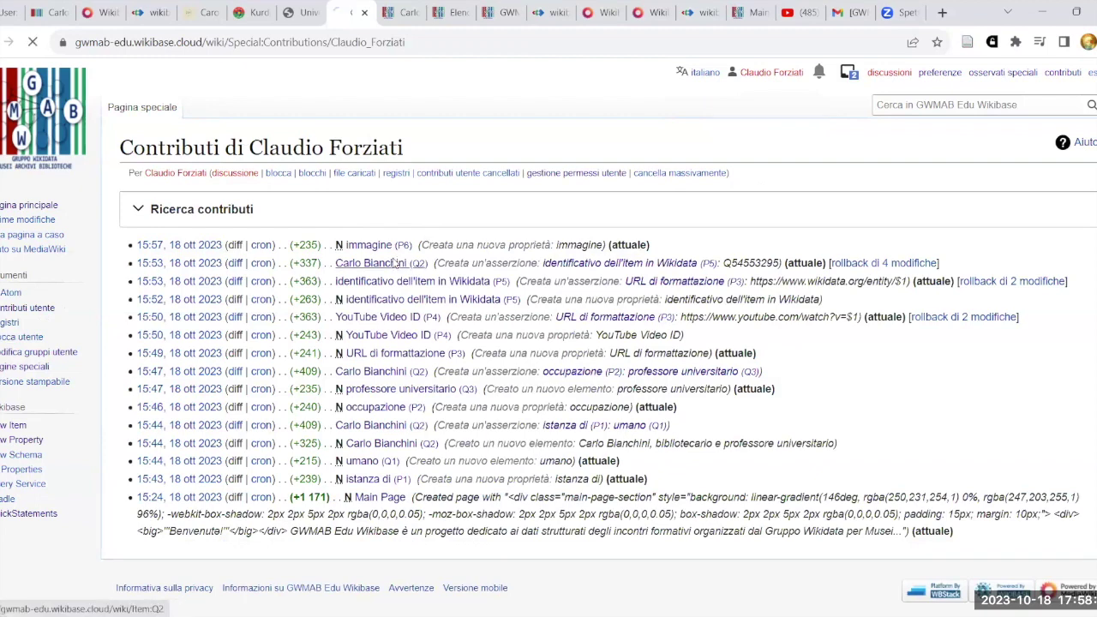
Open item Q2 from the edit list and start a new immagine statement.
{"action": "left_click", "coordinate": [395, 263]}
{"action": "scroll", "coordinate": [700, 452], "scroll_direction": "down", "scroll_amount": 3}
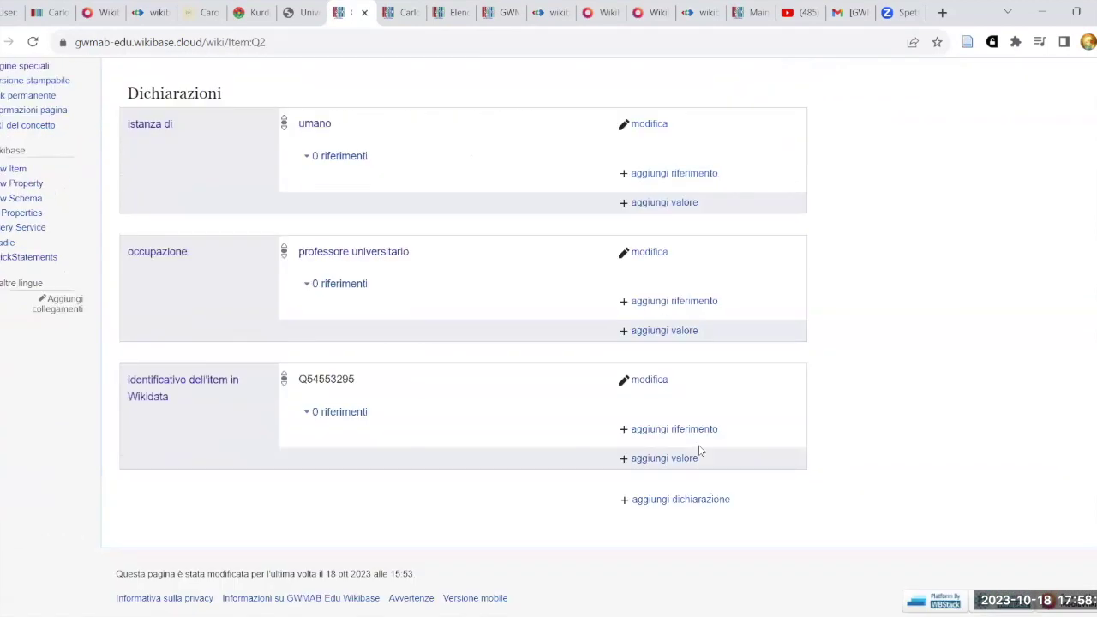
{"action": "left_click", "coordinate": [664, 500]}
{"action": "type", "text": "immagine"}
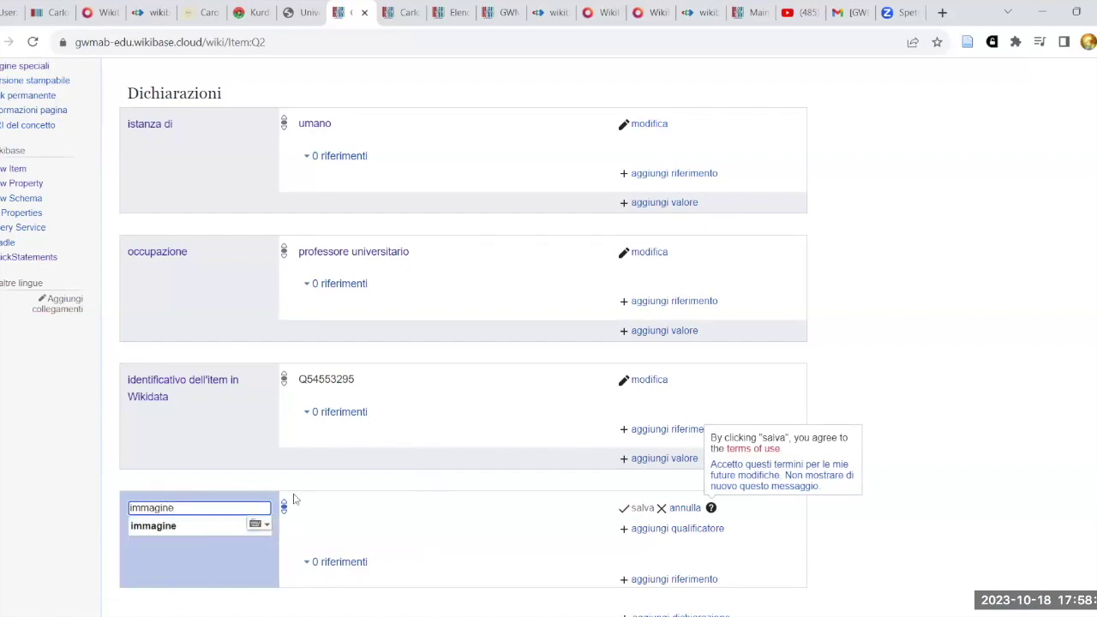
{"action": "left_click", "coordinate": [230, 524]}
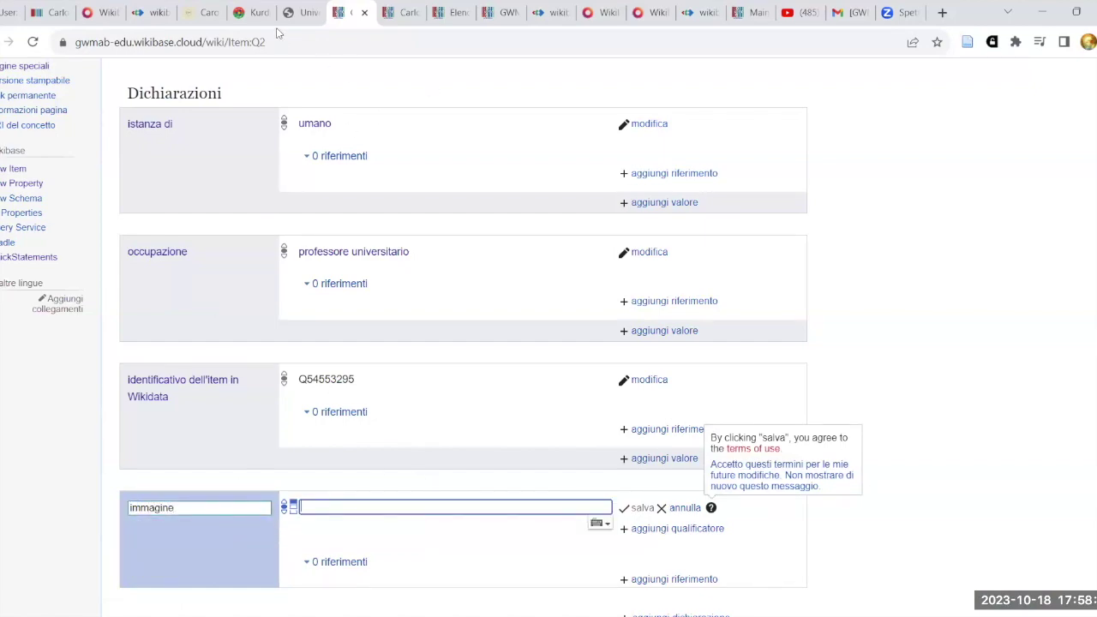
Copy the person's Commons photo file name from Wikidata, pick the matching file, and save.
{"action": "left_click", "coordinate": [44, 14]}
{"action": "scroll", "coordinate": [426, 385], "scroll_direction": "down", "scroll_amount": 5}
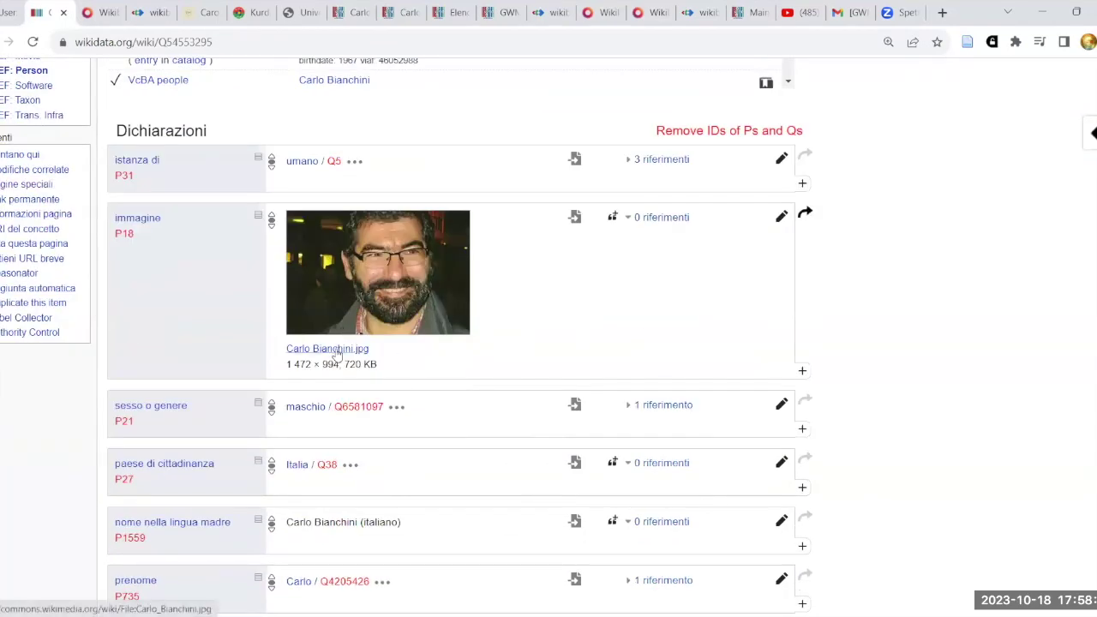
{"action": "left_click_drag", "start_coordinate": [373, 353], "coordinate": [286, 350]}
{"action": "key", "text": "ctrl+c"}
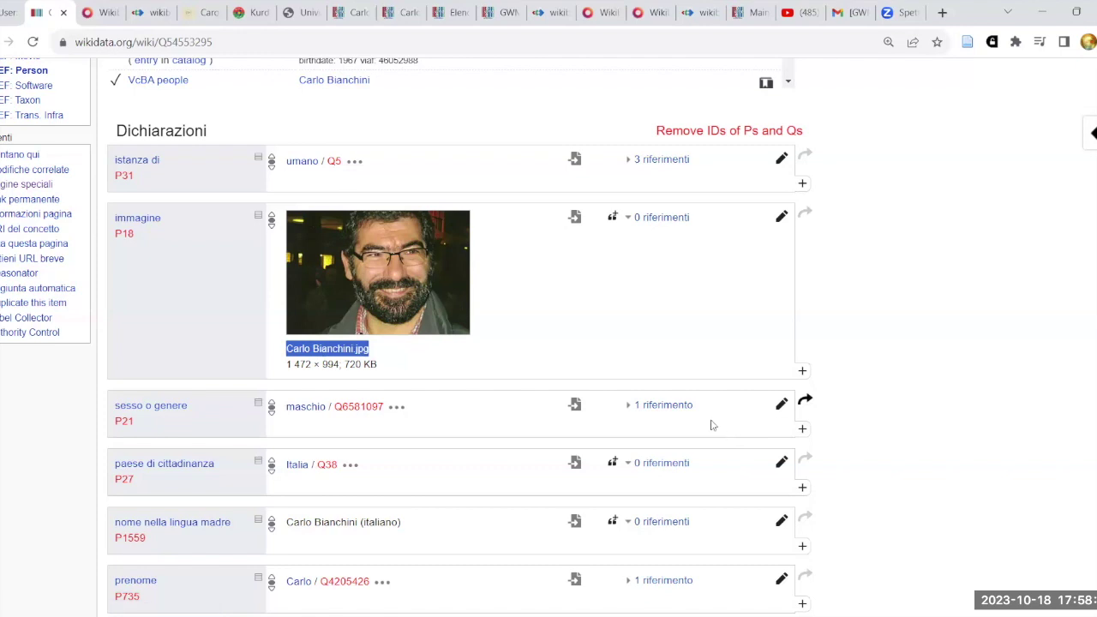
{"action": "left_click", "coordinate": [347, 12]}
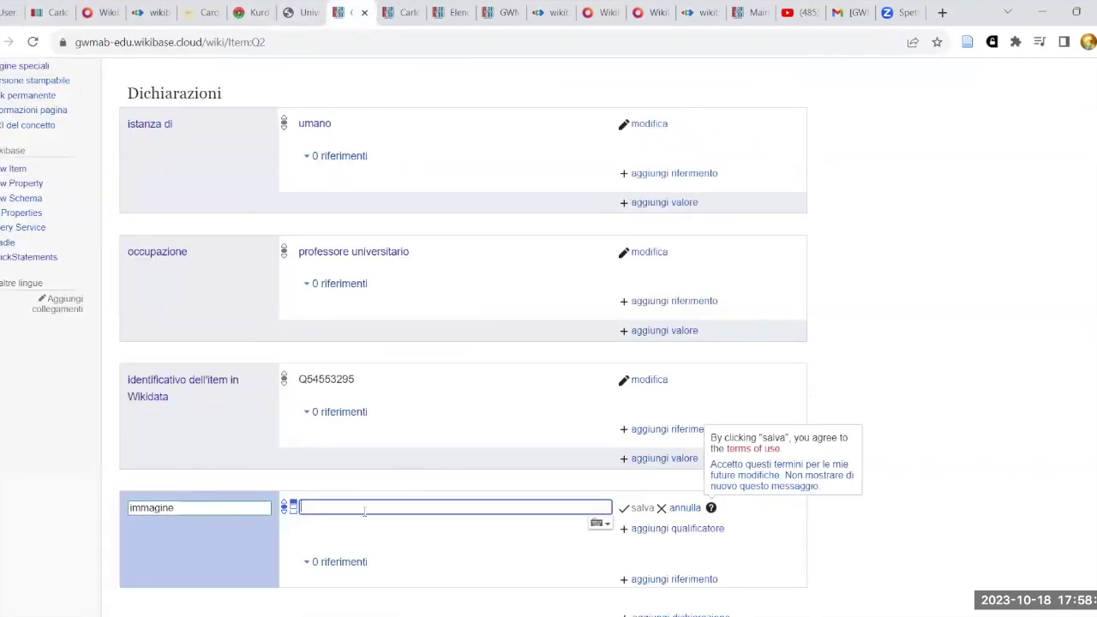
{"action": "key", "text": "ctrl+v"}
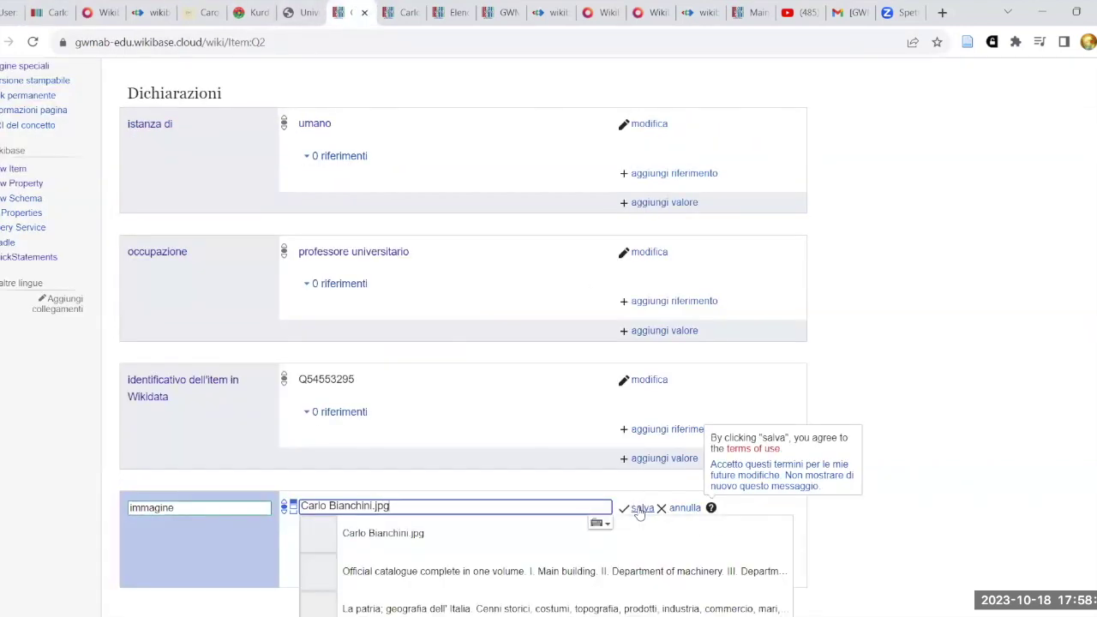
{"action": "left_click", "coordinate": [472, 535]}
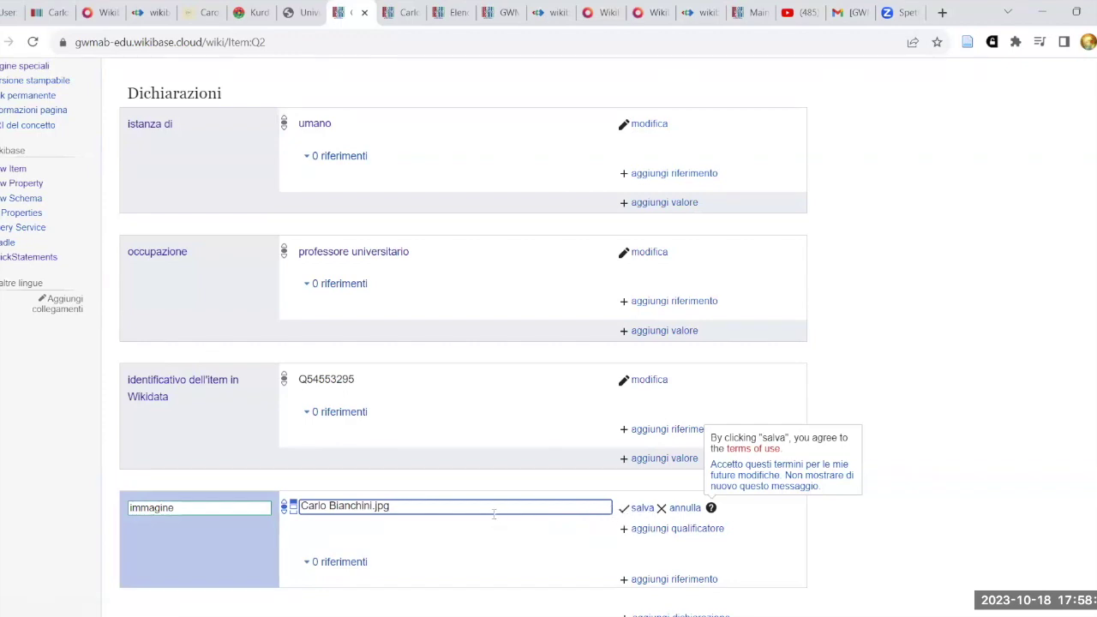
{"action": "key", "text": "BackSpace"}
{"action": "key", "text": "BackSpace"}
{"action": "key", "text": "BackSpace"}
{"action": "key", "text": "BackSpace"}
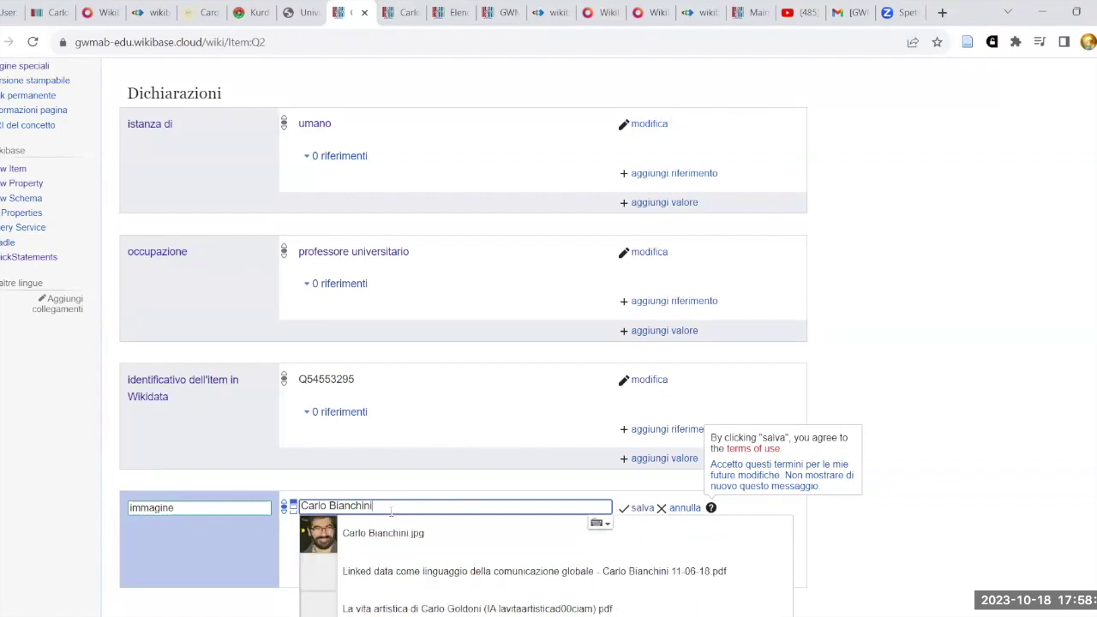
{"action": "left_click", "coordinate": [394, 539]}
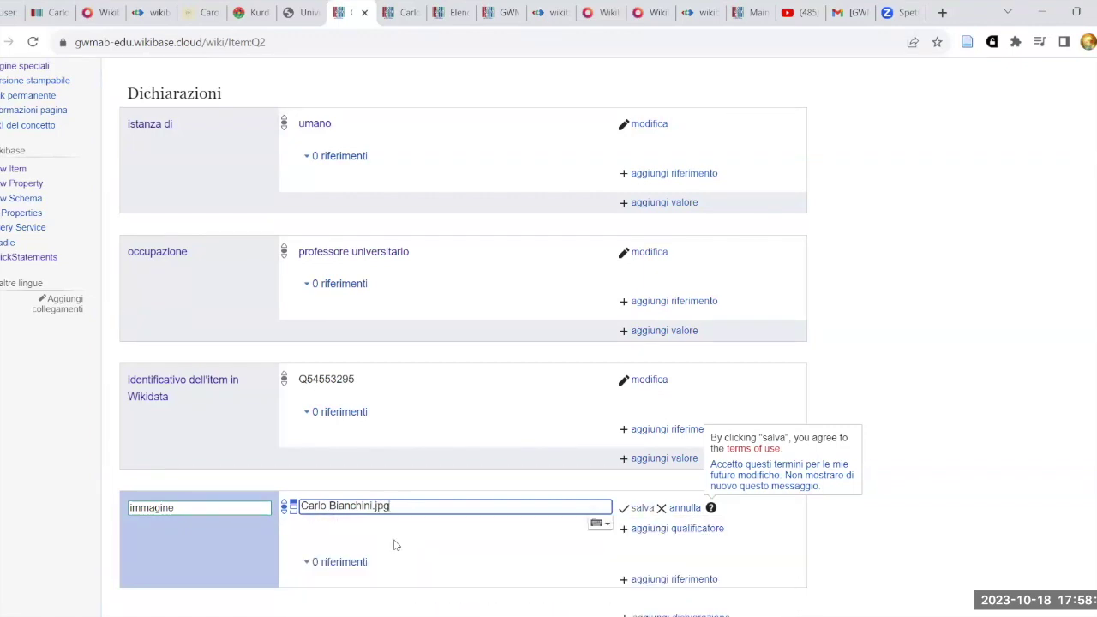
{"action": "left_click", "coordinate": [641, 508]}
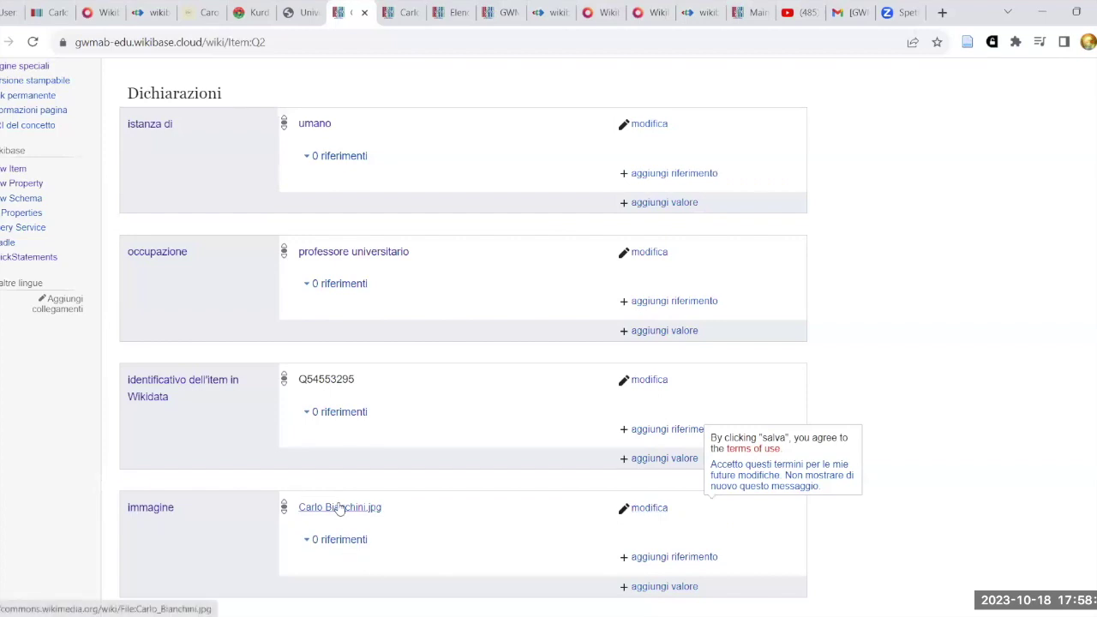
Open the linked Commons file page in a new tab, then return to item Q2.
{"action": "right_click", "coordinate": [340, 507]}
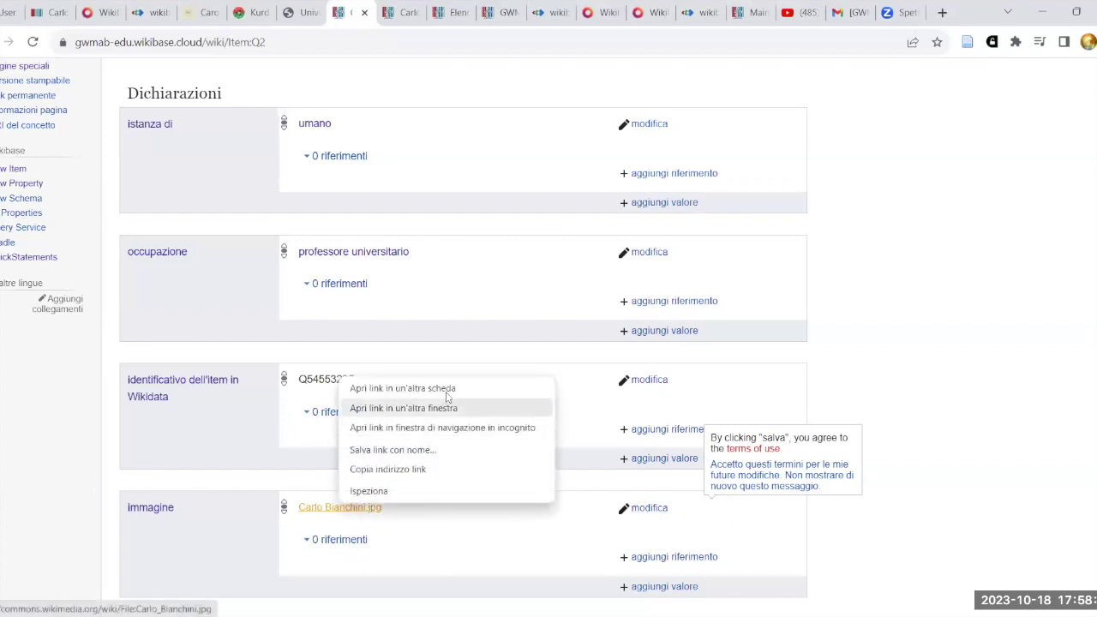
{"action": "left_click", "coordinate": [403, 387]}
{"action": "left_click", "coordinate": [372, 12]}
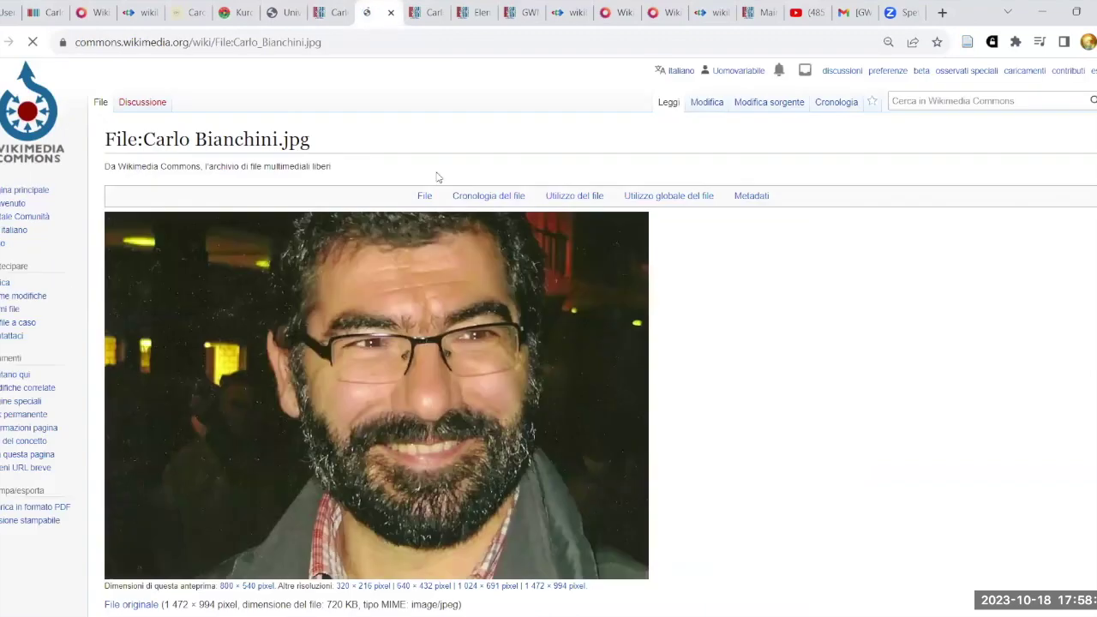
{"action": "left_click", "coordinate": [332, 24]}
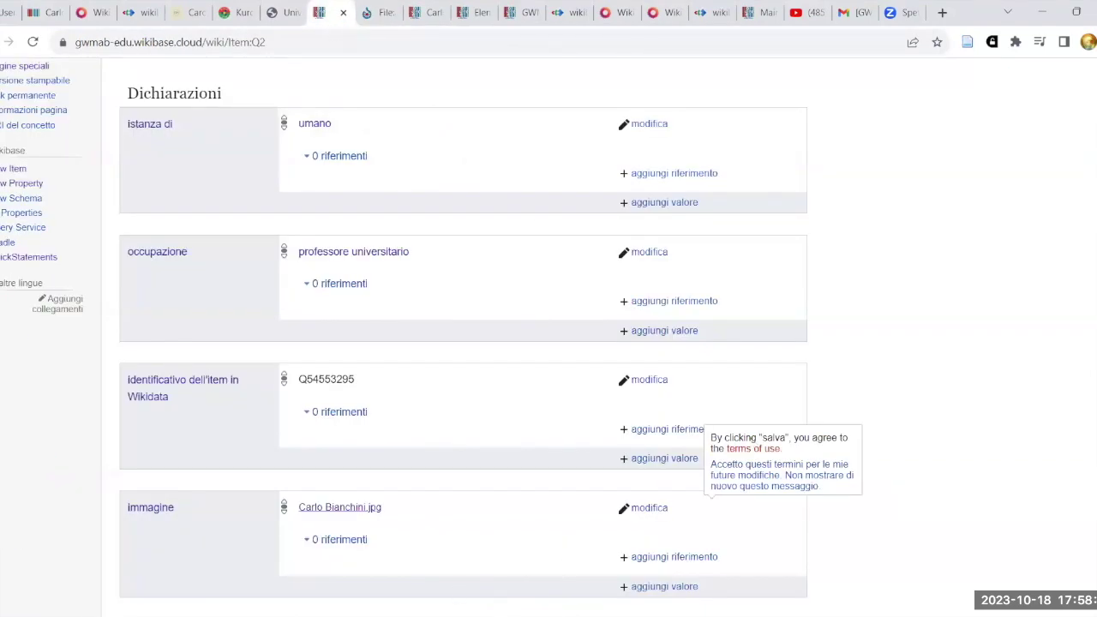
{"action": "scroll", "coordinate": [494, 548], "scroll_direction": "up", "scroll_amount": 3}
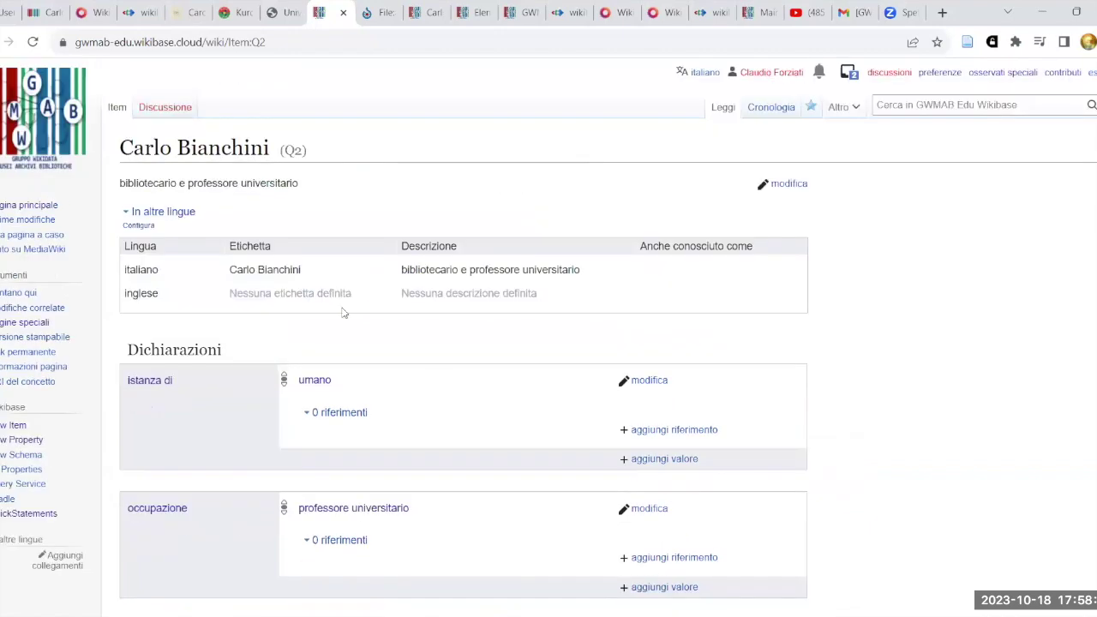
Check the wiki notifications, then return to the Wikidata course notes page.
{"action": "left_click", "coordinate": [848, 73]}
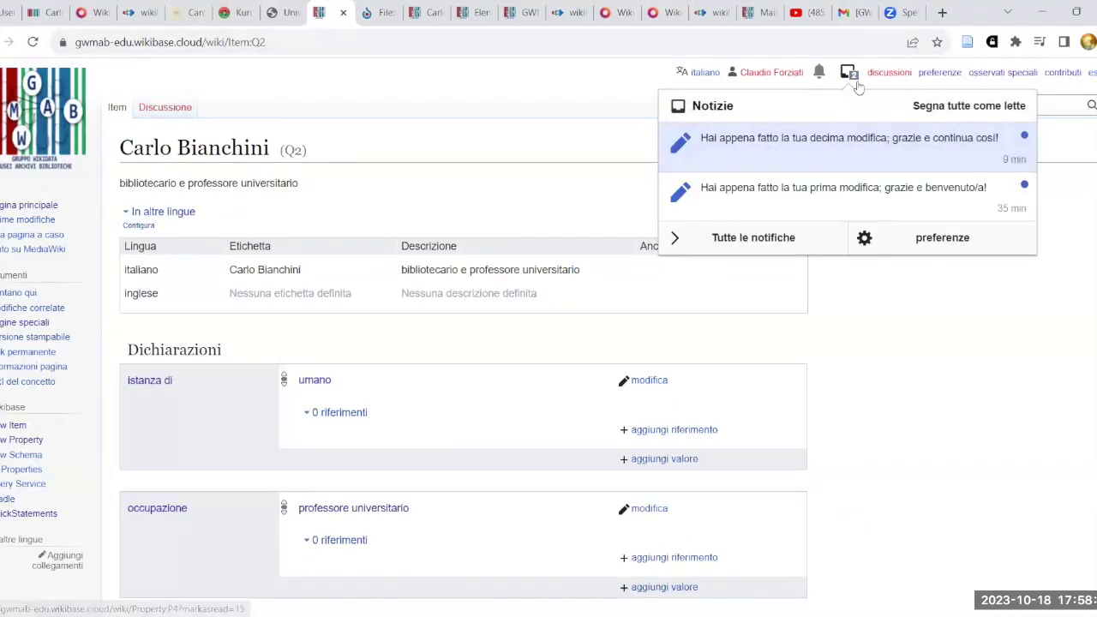
{"action": "left_click", "coordinate": [848, 75]}
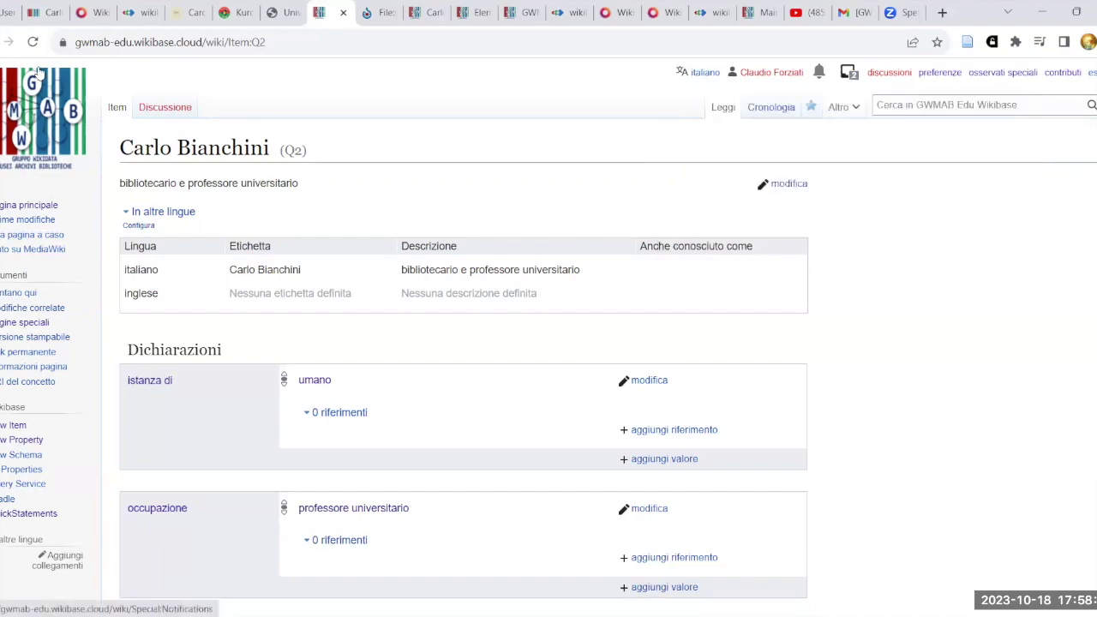
{"action": "key", "text": "ctrl+1"}
{"action": "scroll", "coordinate": [564, 326], "scroll_direction": "down", "scroll_amount": 6}
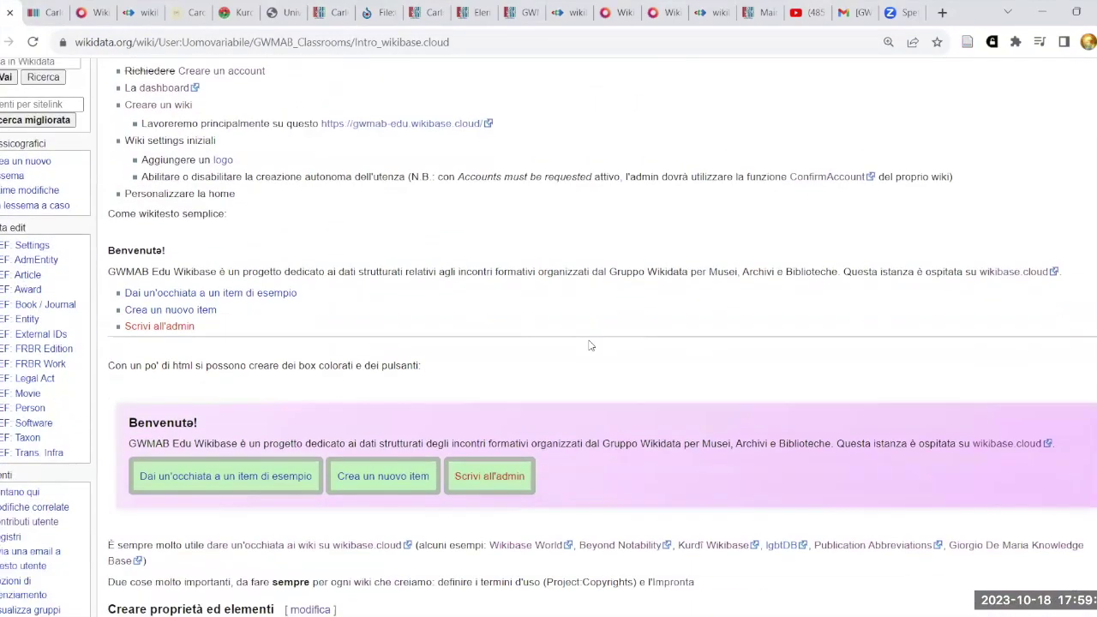
{"action": "scroll", "coordinate": [598, 354], "scroll_direction": "down", "scroll_amount": 2}
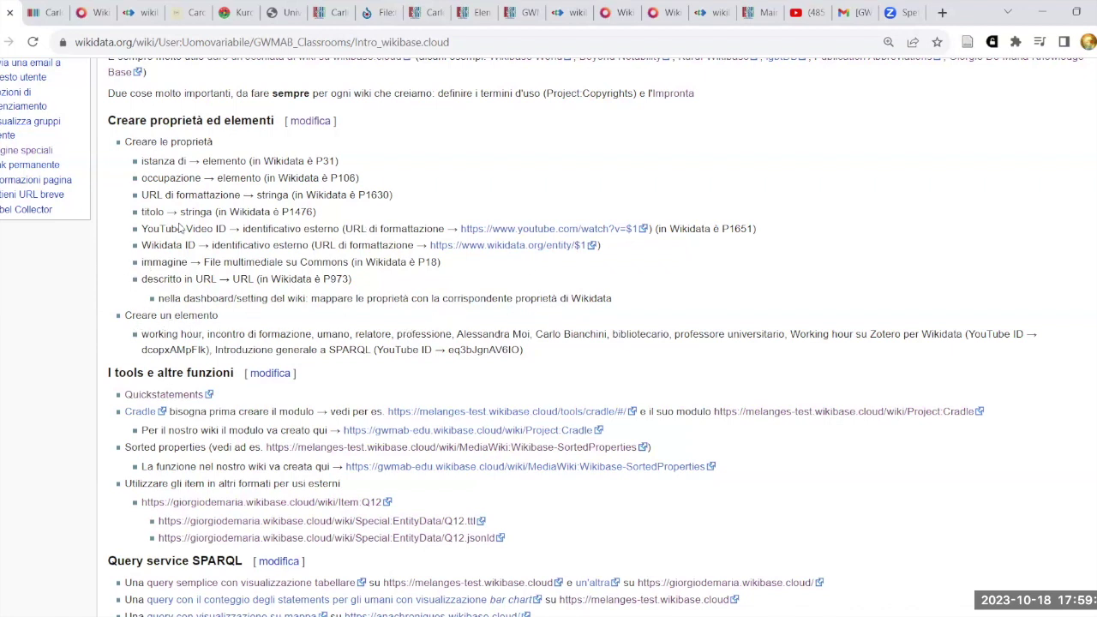
In the course notes, select the 'Working hour su Zotero per Wikidata' title.
{"action": "left_click_drag", "start_coordinate": [143, 279], "coordinate": [216, 283]}
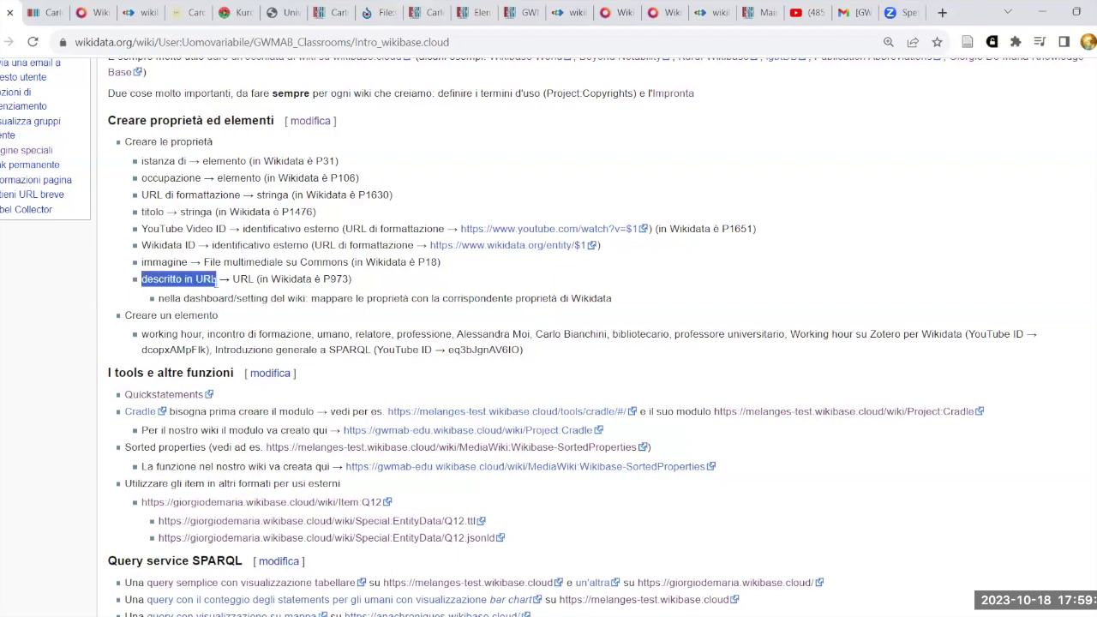
{"action": "left_click", "coordinate": [470, 343]}
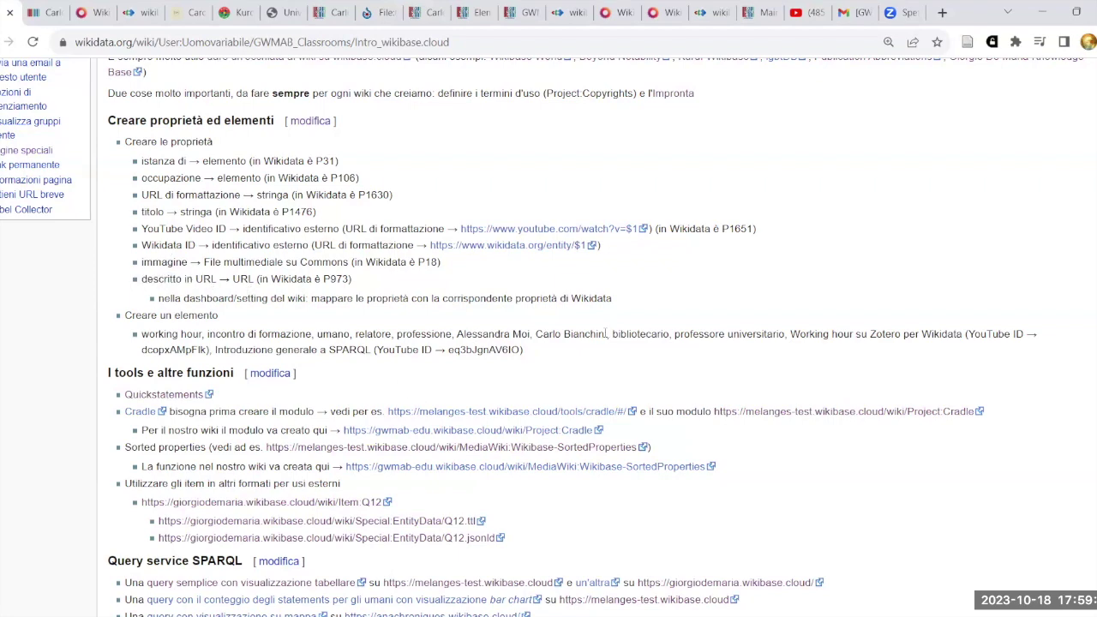
{"action": "scroll", "coordinate": [704, 332], "scroll_direction": "down", "scroll_amount": 3}
{"action": "scroll", "coordinate": [703, 340], "scroll_direction": "up", "scroll_amount": 3}
{"action": "scroll", "coordinate": [698, 340], "scroll_direction": "up", "scroll_amount": 1}
{"action": "scroll", "coordinate": [702, 345], "scroll_direction": "down", "scroll_amount": 3}
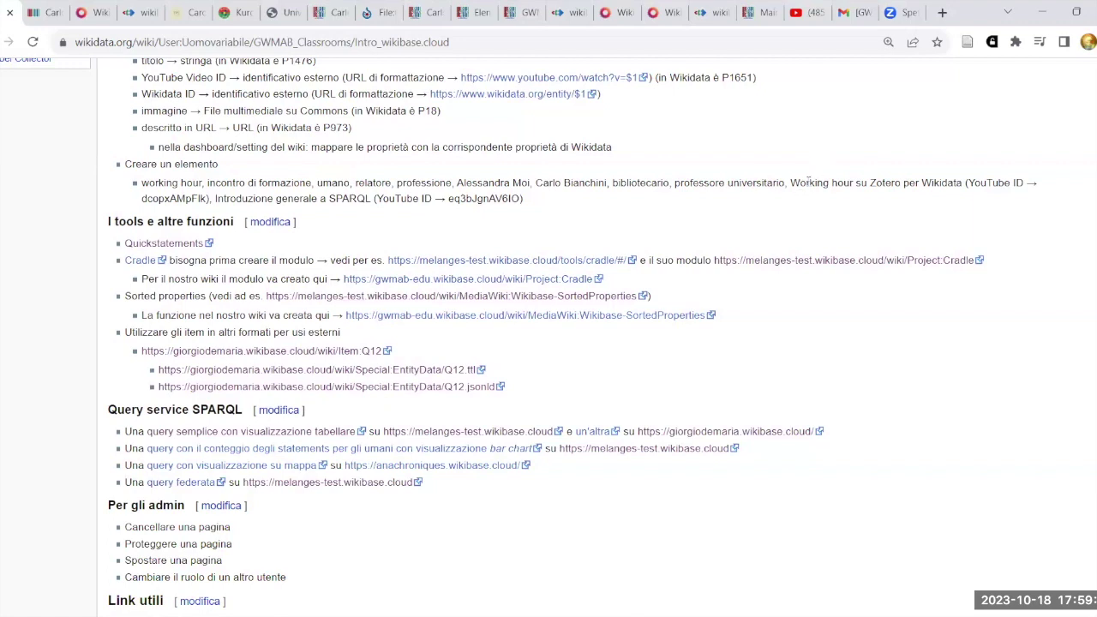
{"action": "left_click_drag", "start_coordinate": [792, 183], "coordinate": [965, 186]}
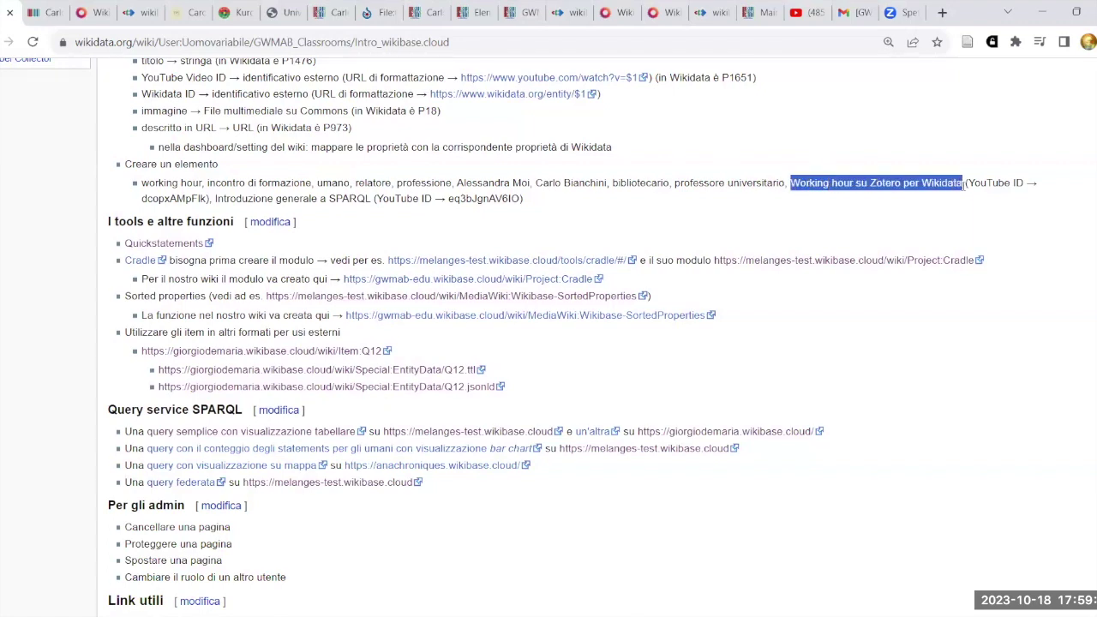
{"action": "left_click", "coordinate": [924, 235]}
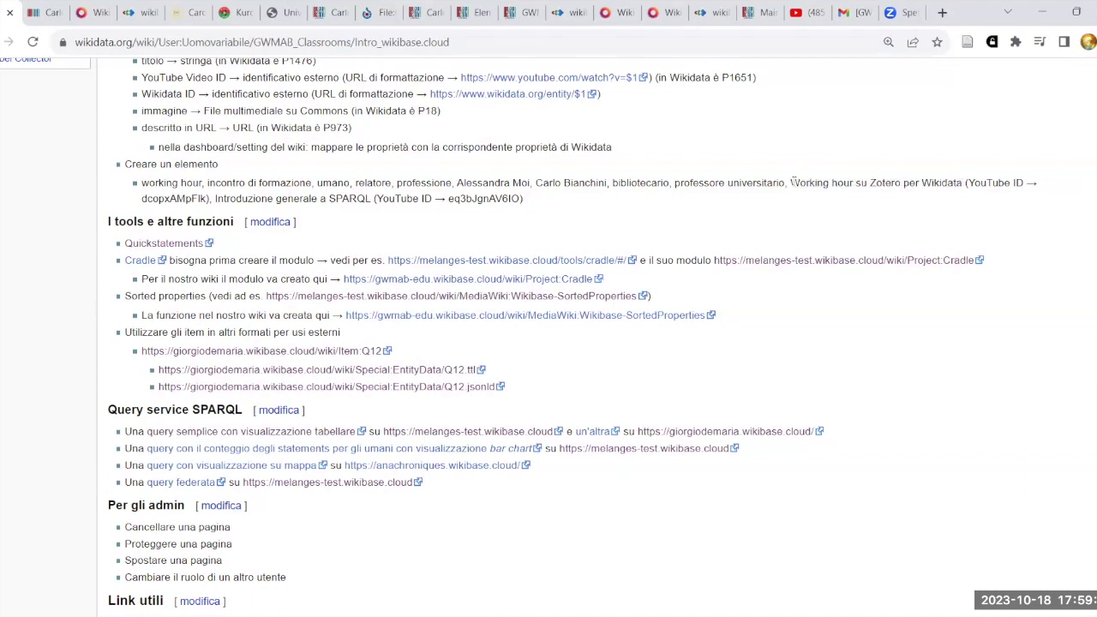
{"action": "left_click_drag", "start_coordinate": [791, 183], "coordinate": [963, 182]}
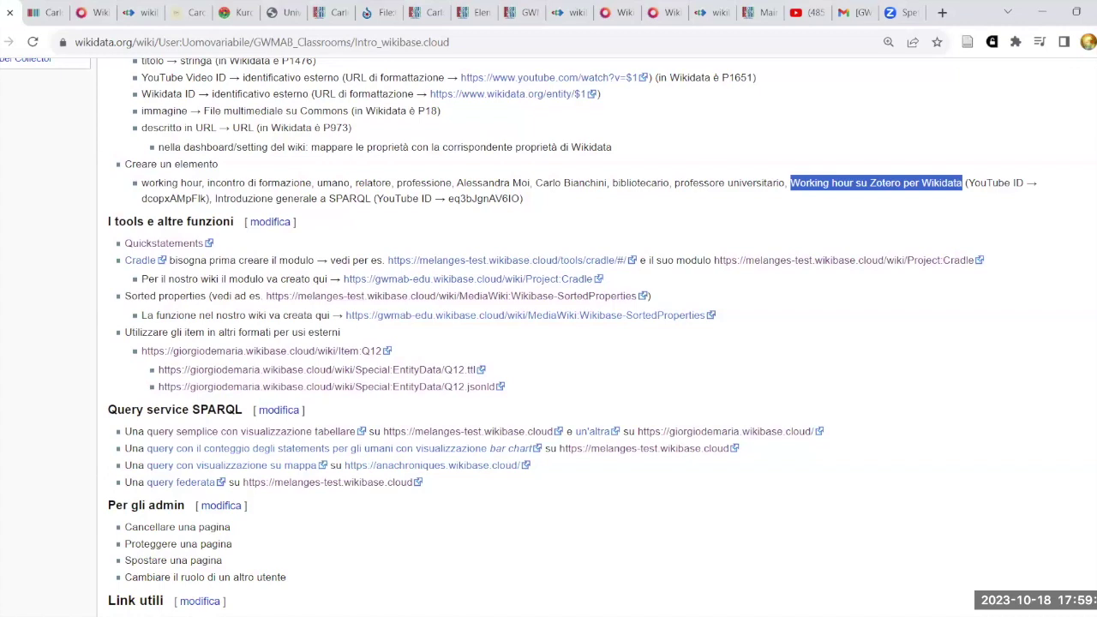
{"action": "left_click", "coordinate": [326, 12]}
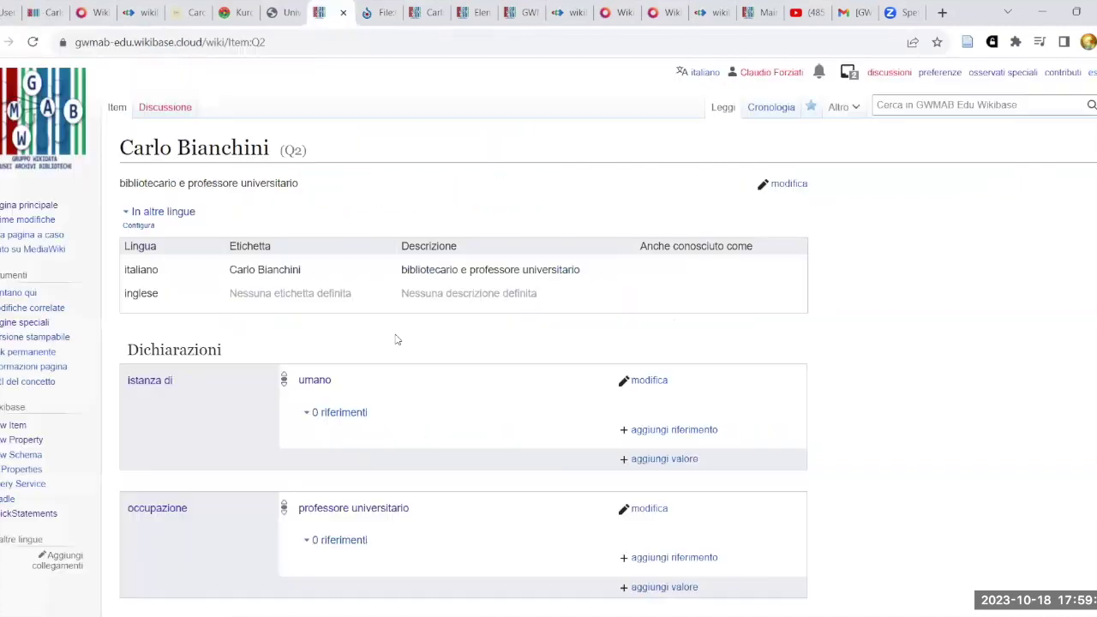
{"action": "scroll", "coordinate": [521, 248], "scroll_direction": "down", "scroll_amount": 3}
{"action": "scroll", "coordinate": [494, 252], "scroll_direction": "up", "scroll_amount": 3}
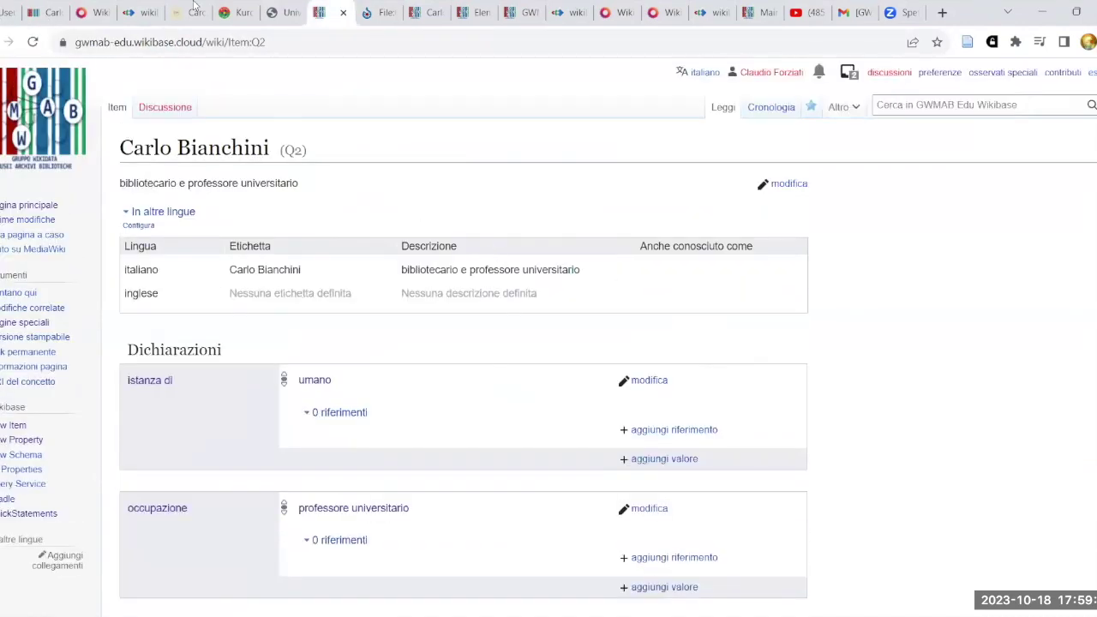
{"action": "left_click", "coordinate": [17, 12]}
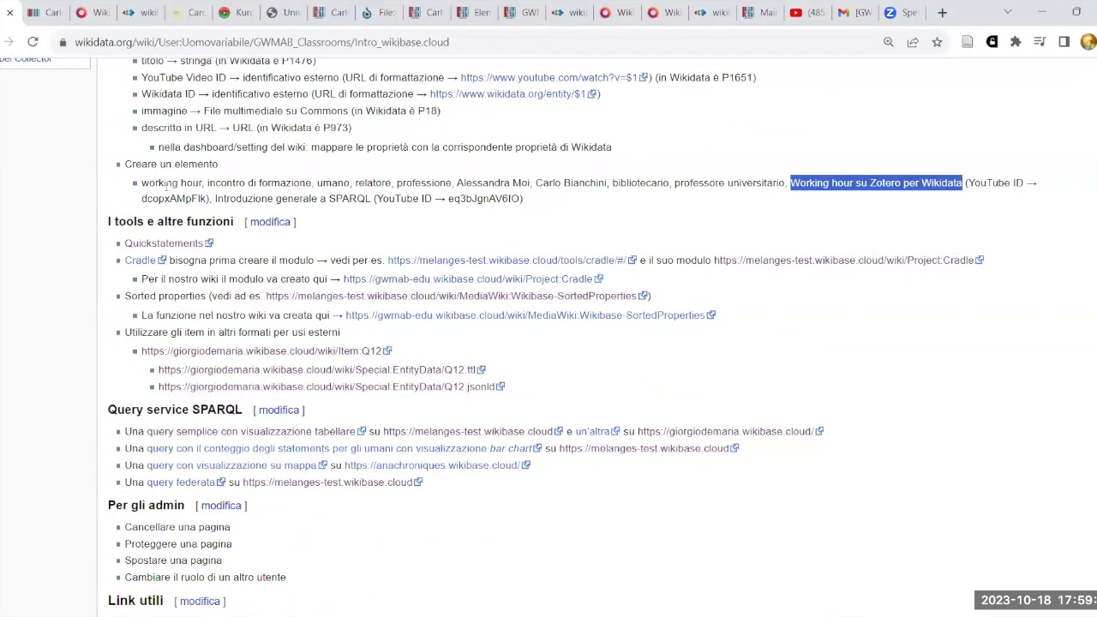
{"action": "left_click_drag", "start_coordinate": [142, 183], "coordinate": [347, 184]}
{"action": "left_click", "coordinate": [664, 233]}
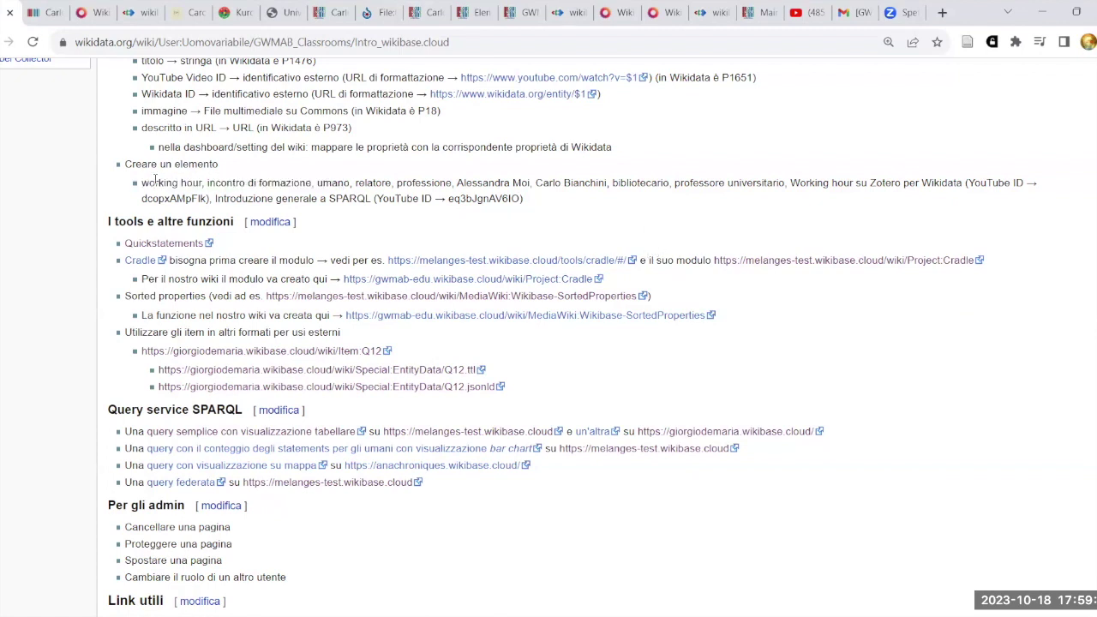
{"action": "left_click_drag", "start_coordinate": [142, 184], "coordinate": [206, 182]}
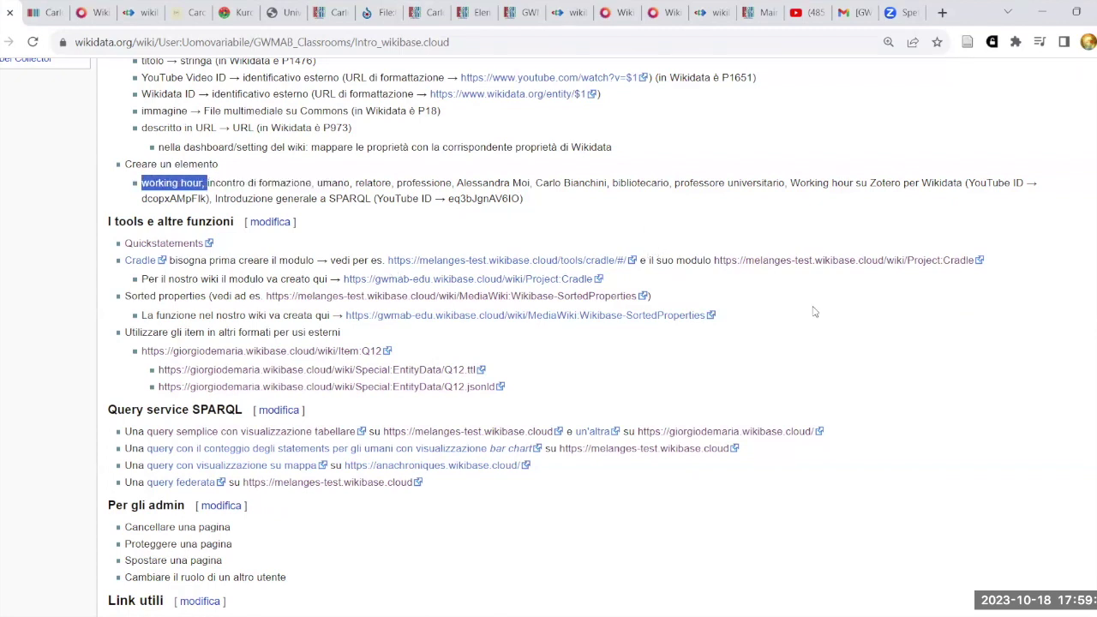
{"action": "left_click", "coordinate": [717, 230]}
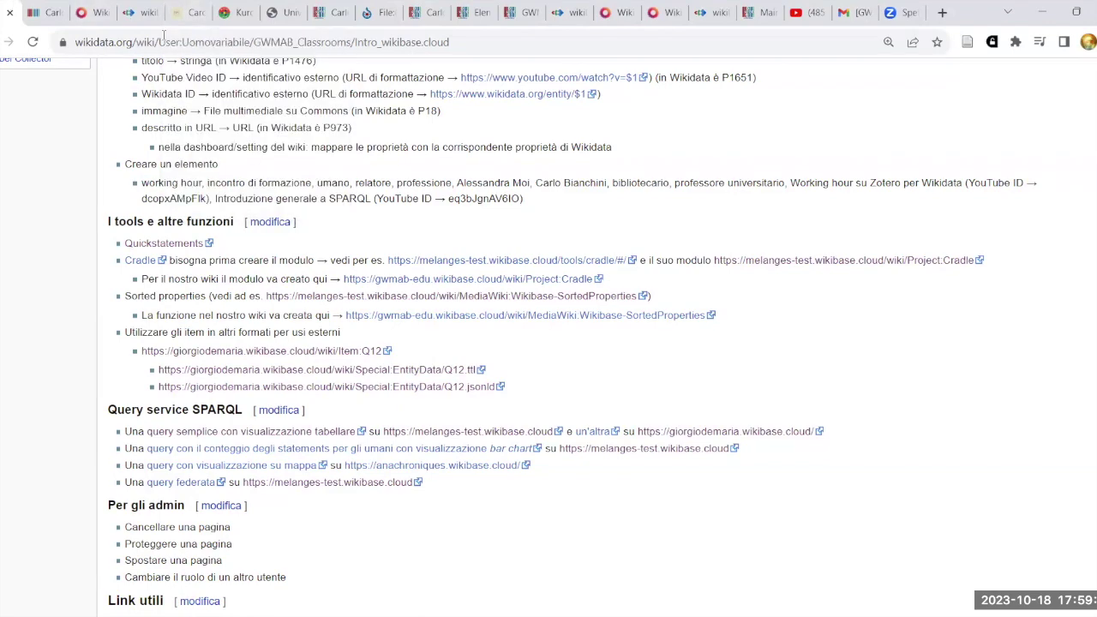
{"action": "left_click", "coordinate": [182, 14]}
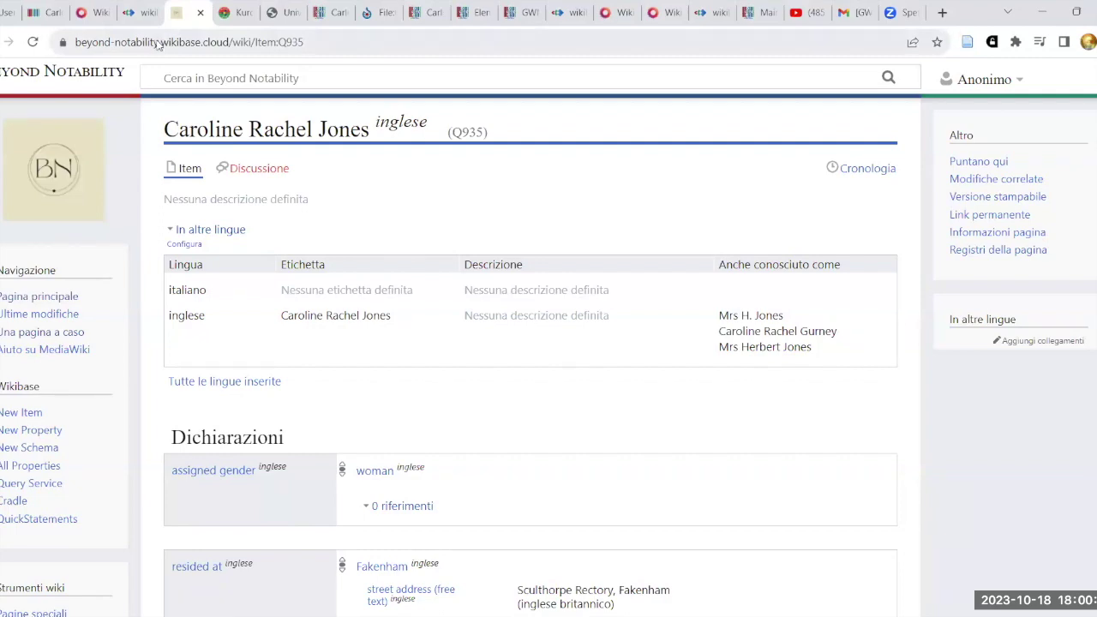
Cycle through the Beyond Notability, Kurdî, Law Review and Commons tabs to Carlo Bianchini Q2.
{"action": "key", "text": "ctrl+Tab"}
{"action": "key", "text": "ctrl+Tab"}
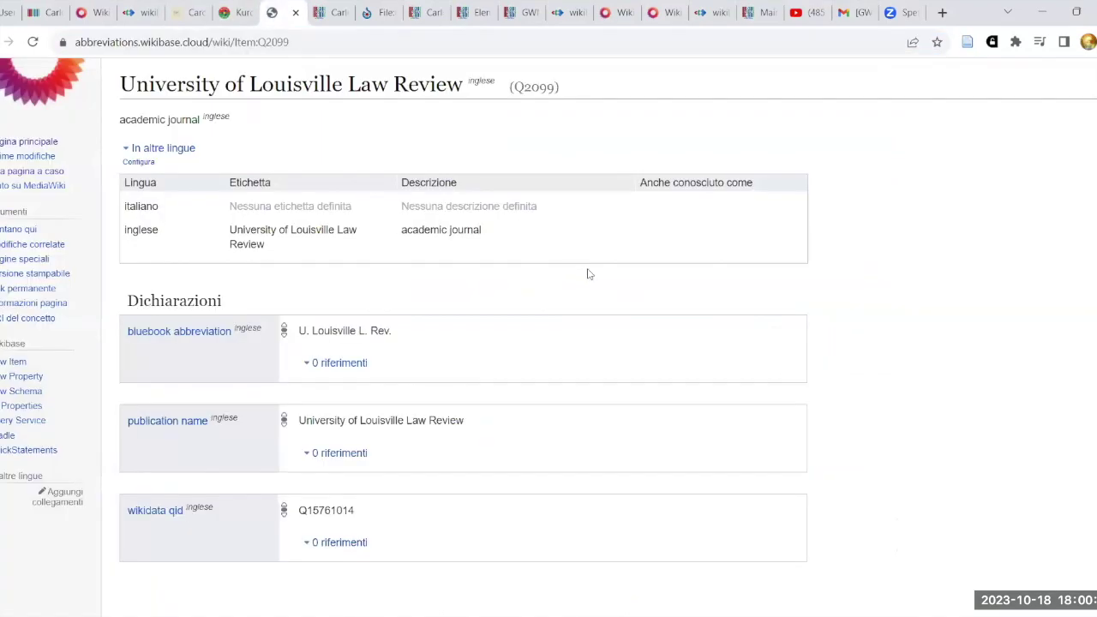
{"action": "key", "text": "ctrl+Tab"}
{"action": "key", "text": "ctrl+Tab"}
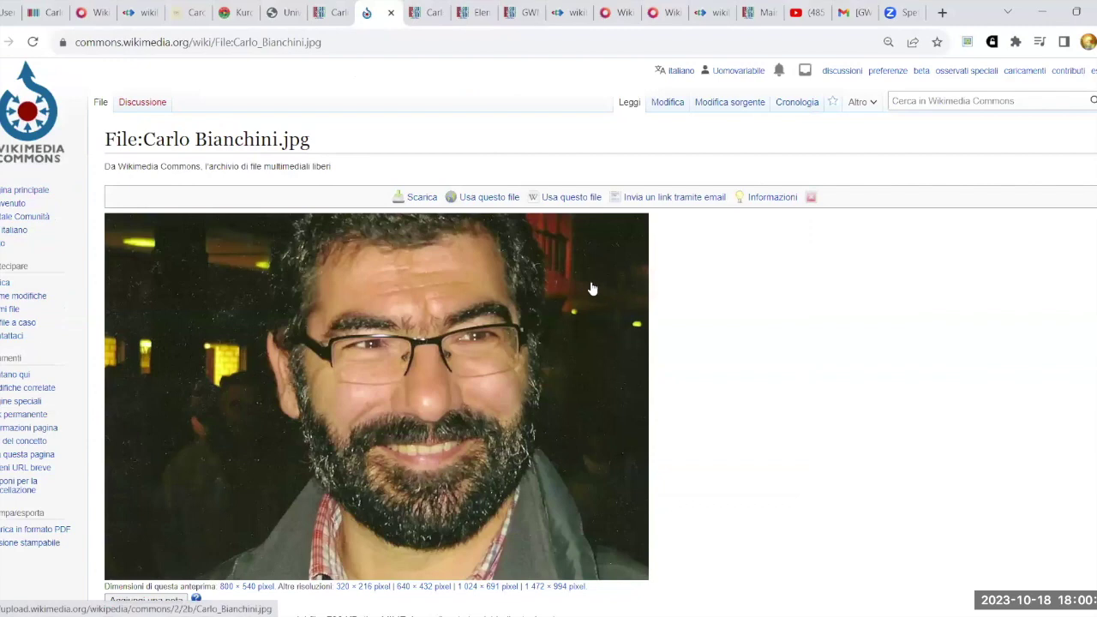
{"action": "left_click", "coordinate": [192, 12]}
{"action": "key", "text": "ctrl+Tab"}
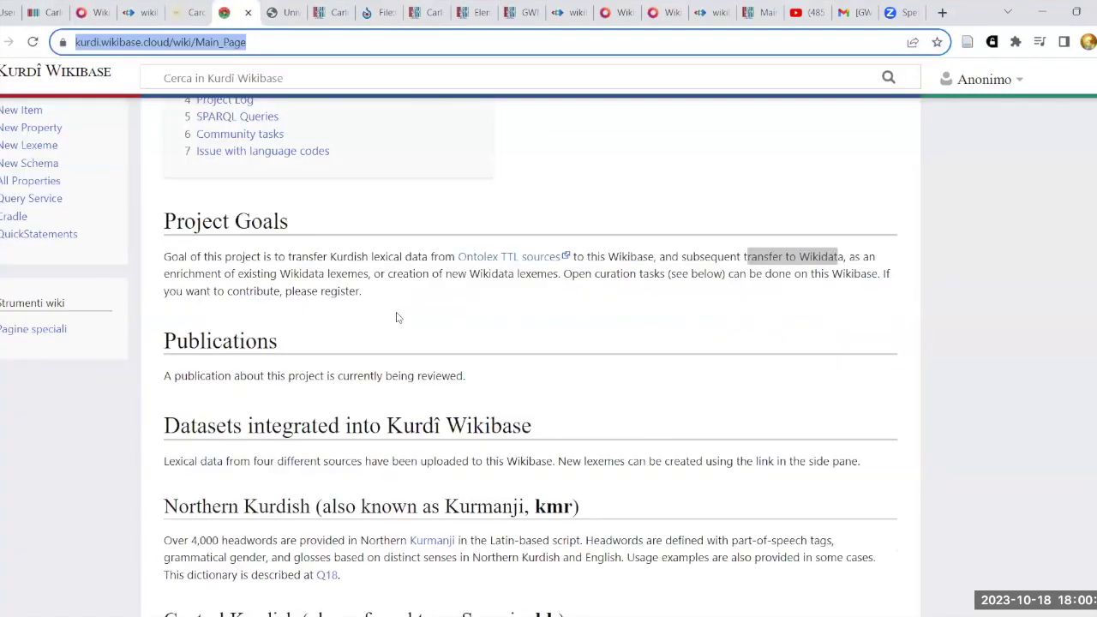
{"action": "key", "text": "ctrl+Tab"}
{"action": "key", "text": "ctrl+Tab"}
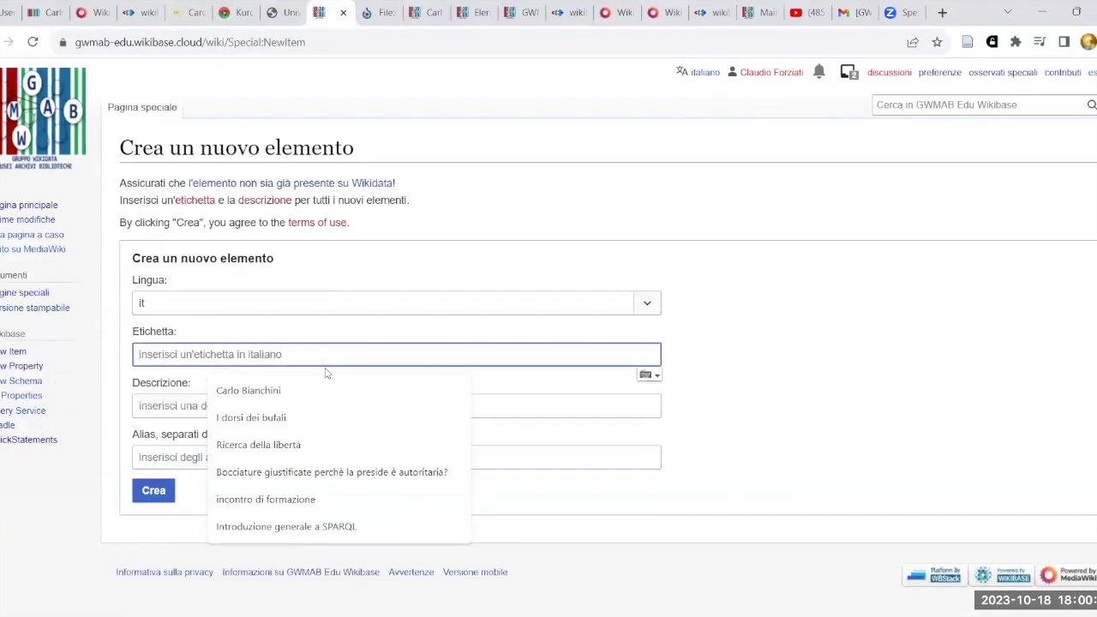
Create the item 'working hour' and copy the title 'Working hour su Zotero per Wikidata'.
{"action": "type", "text": "working hour"}
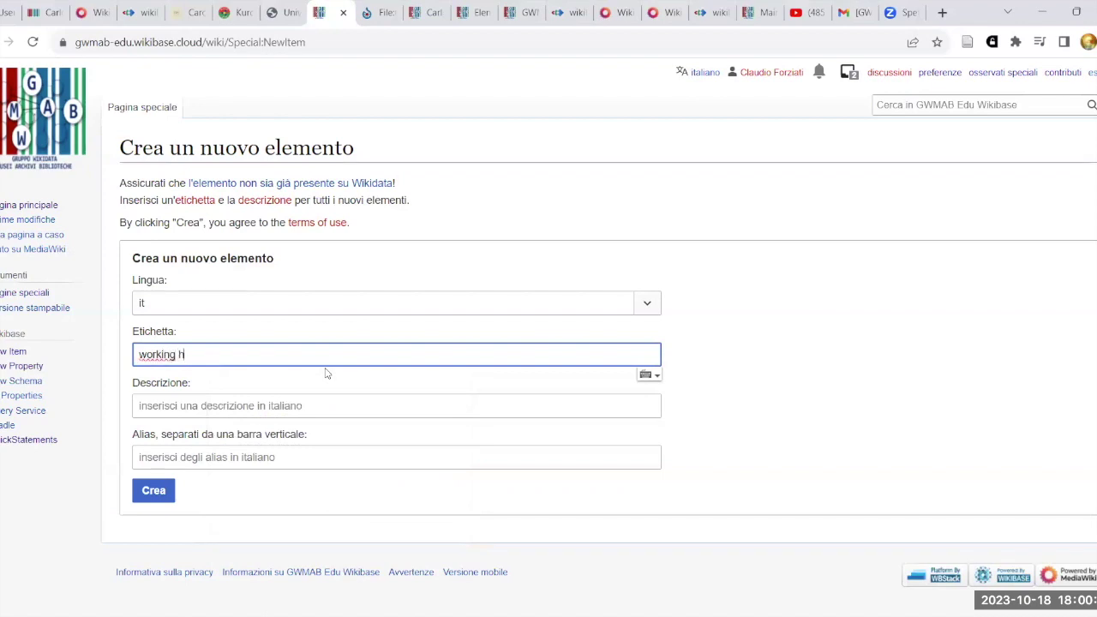
{"action": "left_click", "coordinate": [153, 497]}
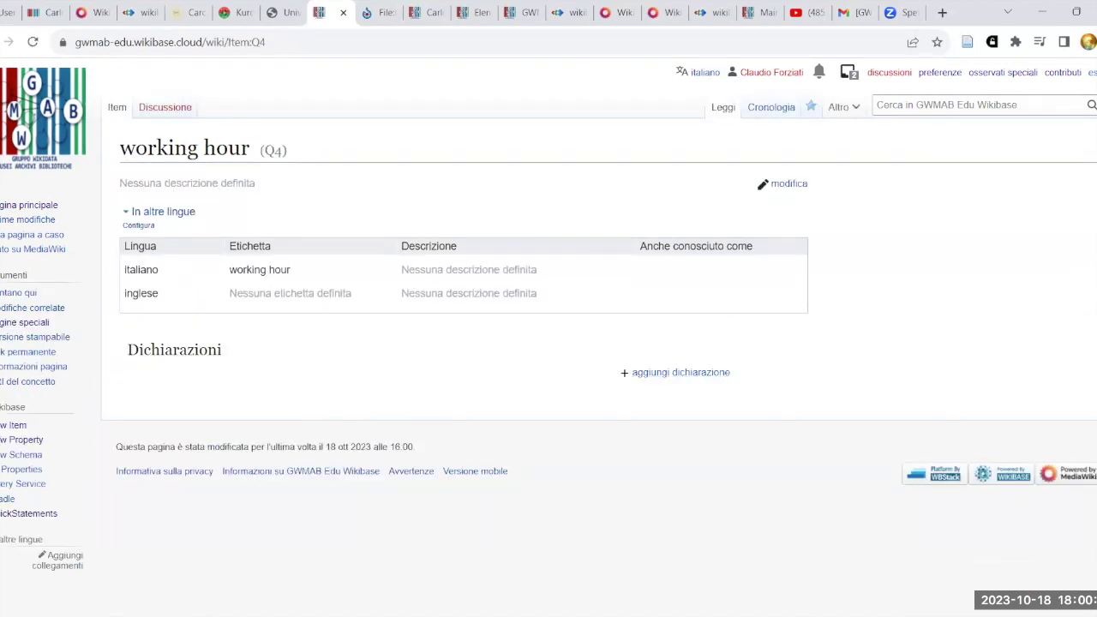
{"action": "left_click", "coordinate": [7, 9]}
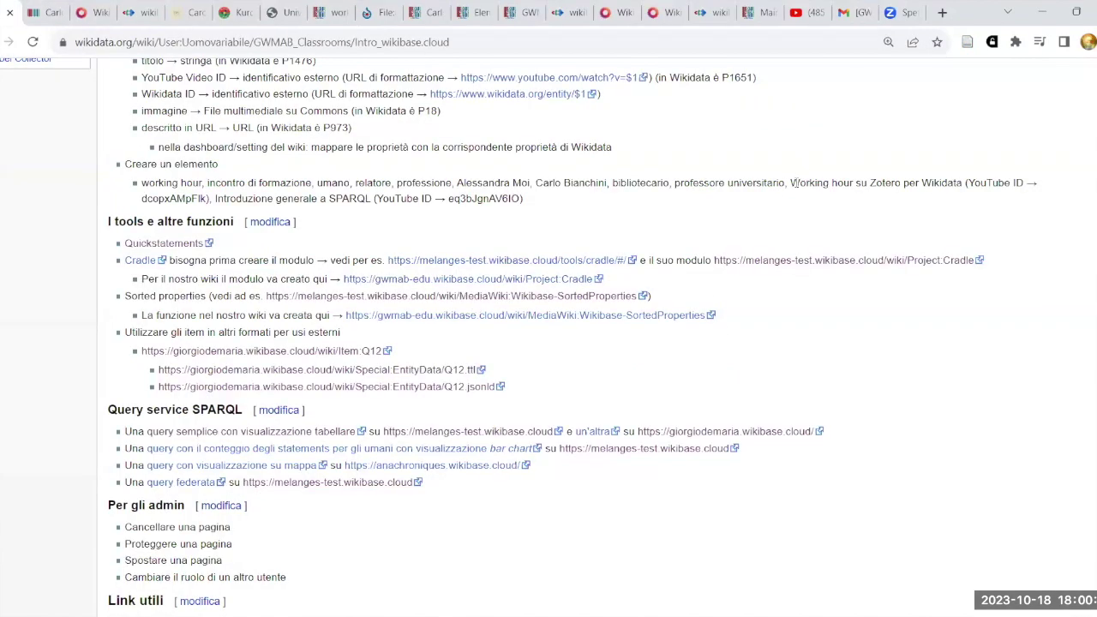
{"action": "left_click_drag", "start_coordinate": [789, 182], "coordinate": [963, 182]}
{"action": "key", "text": "ctrl+c"}
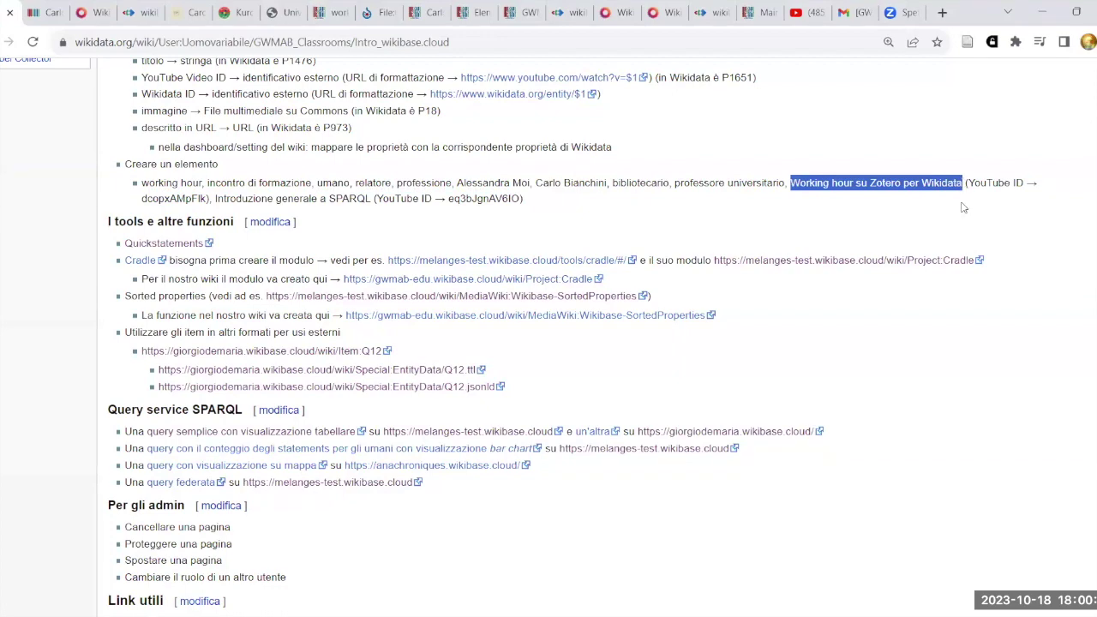
{"action": "left_click", "coordinate": [190, 16]}
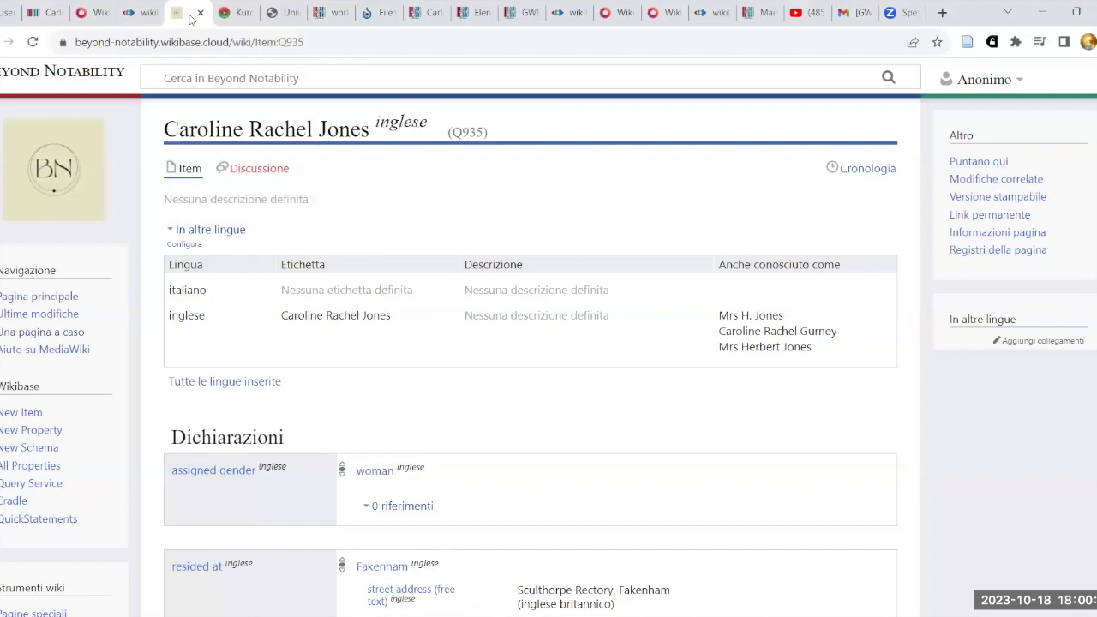
{"action": "key", "text": "ctrl+Tab"}
{"action": "key", "text": "ctrl+Tab"}
{"action": "key", "text": "ctrl+Tab"}
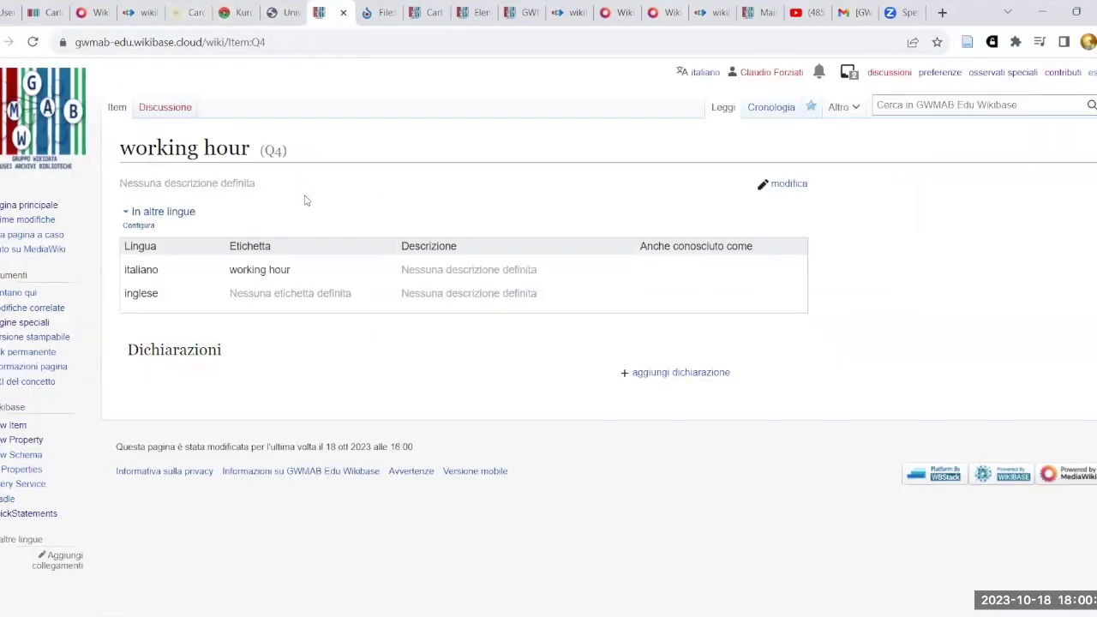
Create item Q5 'Working hour su Zotero per Wikidata' and start an 'Istanza' statement.
{"action": "left_click", "coordinate": [15, 426]}
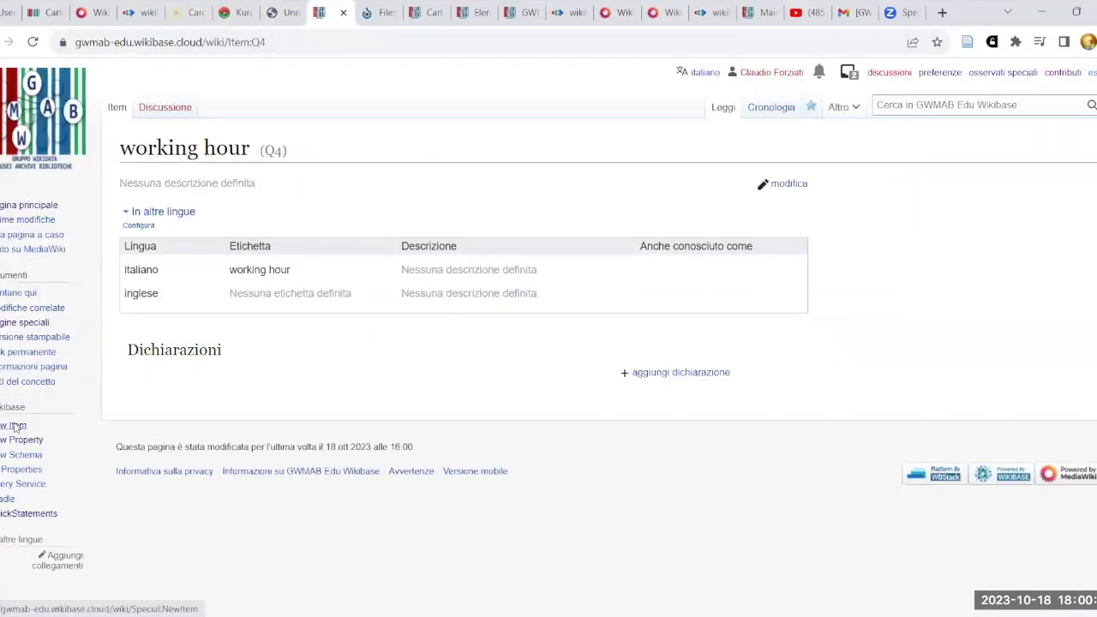
{"action": "left_click", "coordinate": [202, 353]}
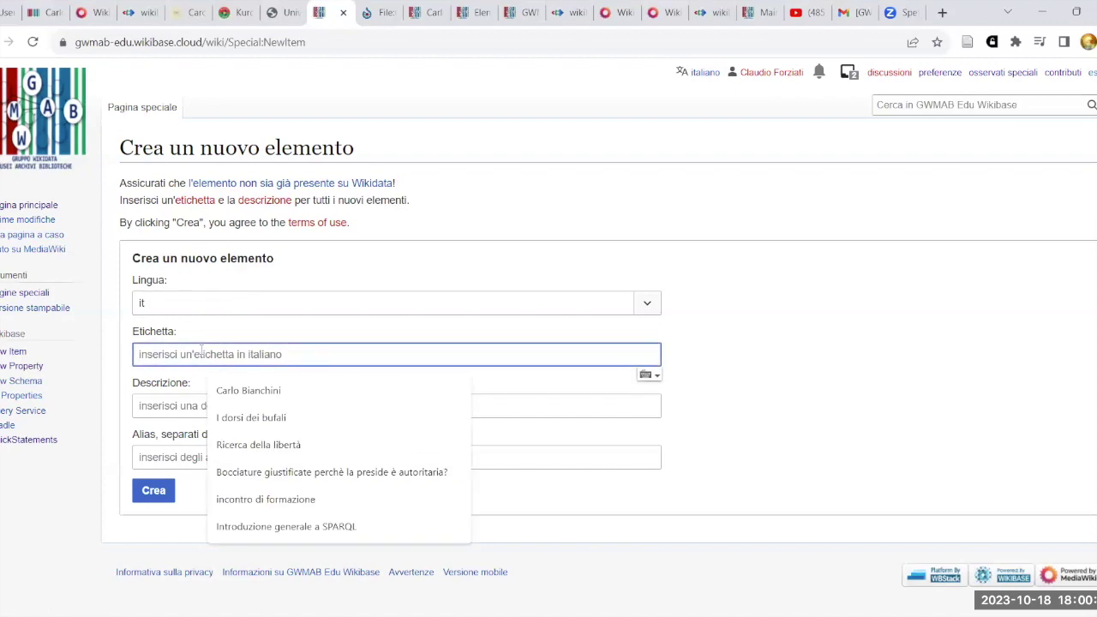
{"action": "key", "text": "ctrl+v"}
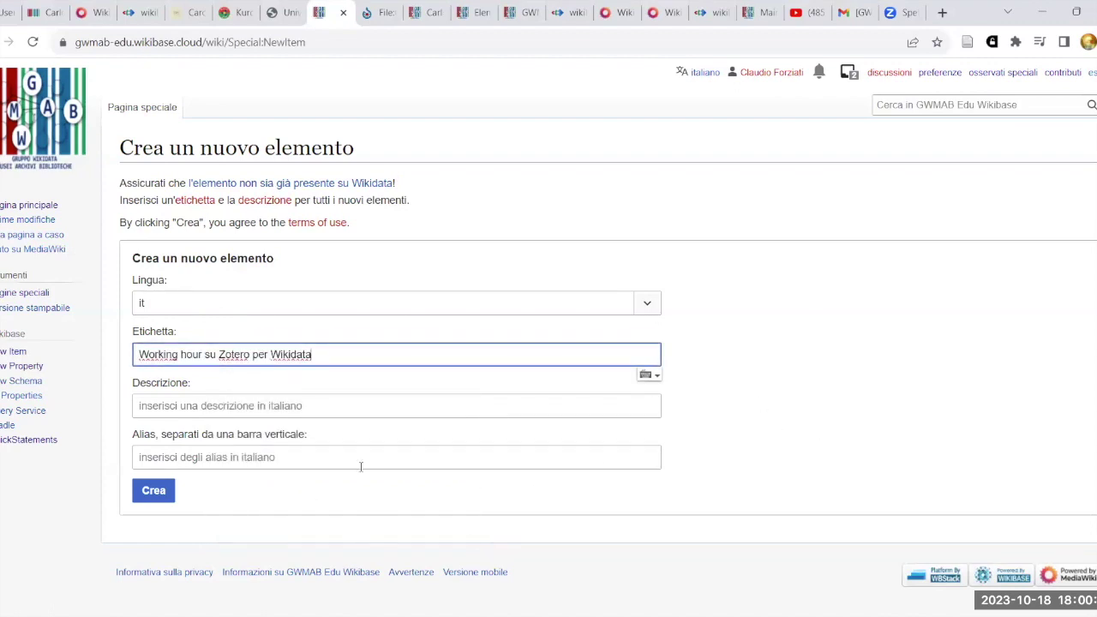
{"action": "left_click", "coordinate": [152, 490]}
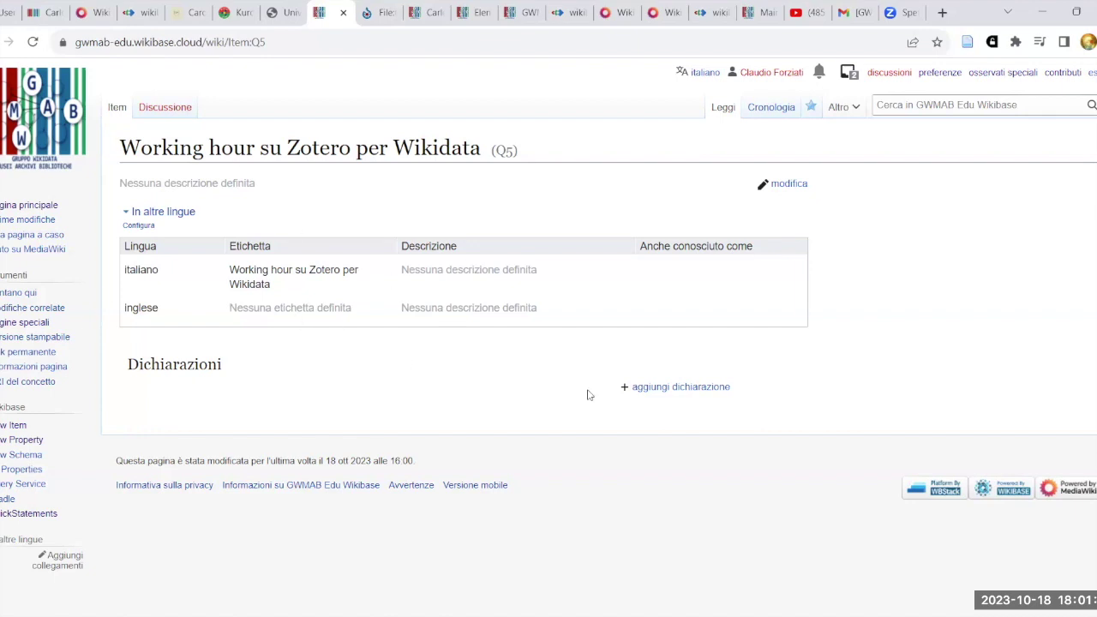
{"action": "left_click", "coordinate": [643, 387]}
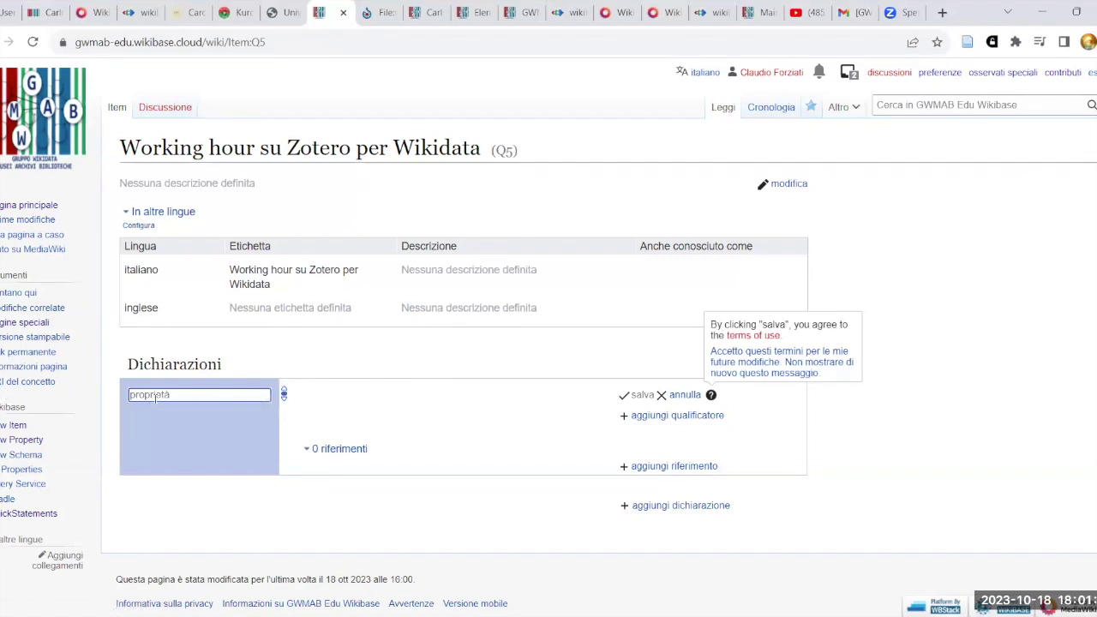
{"action": "type", "text": "Istanza"}
Save the statement istanza di: working hour on Q5.
{"action": "left_click", "coordinate": [170, 406]}
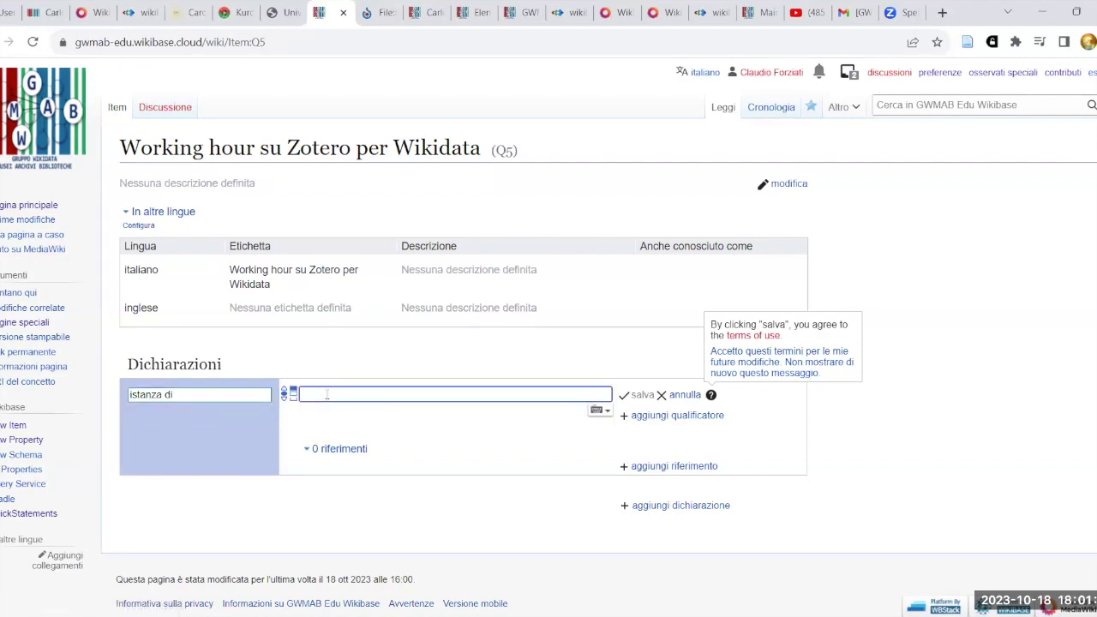
{"action": "type", "text": "work"}
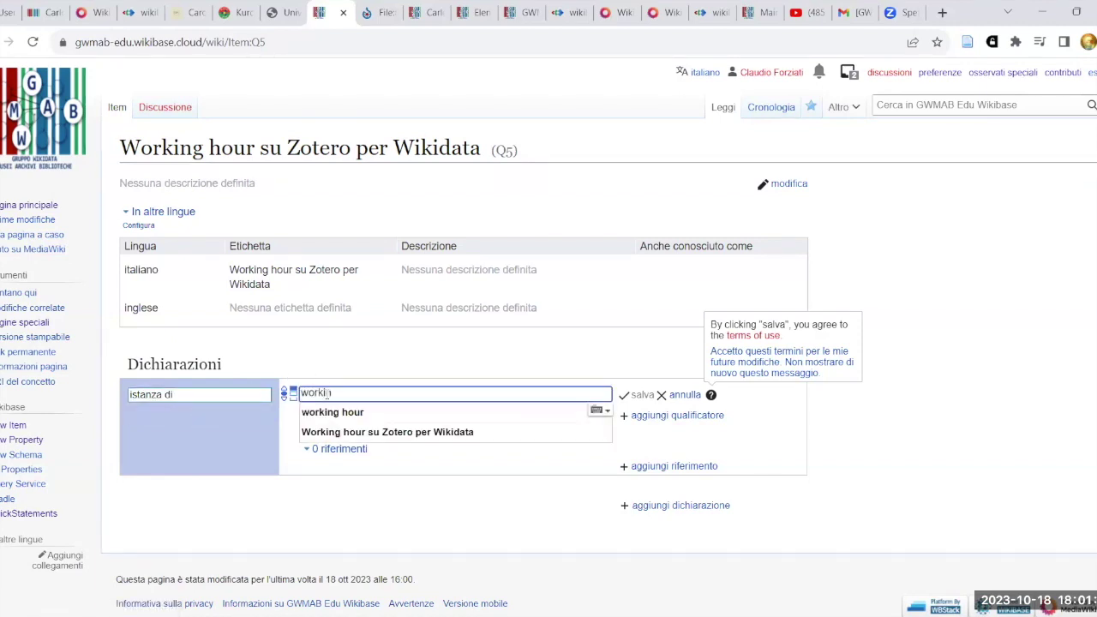
{"action": "type", "text": "in"}
{"action": "left_click", "coordinate": [429, 412]}
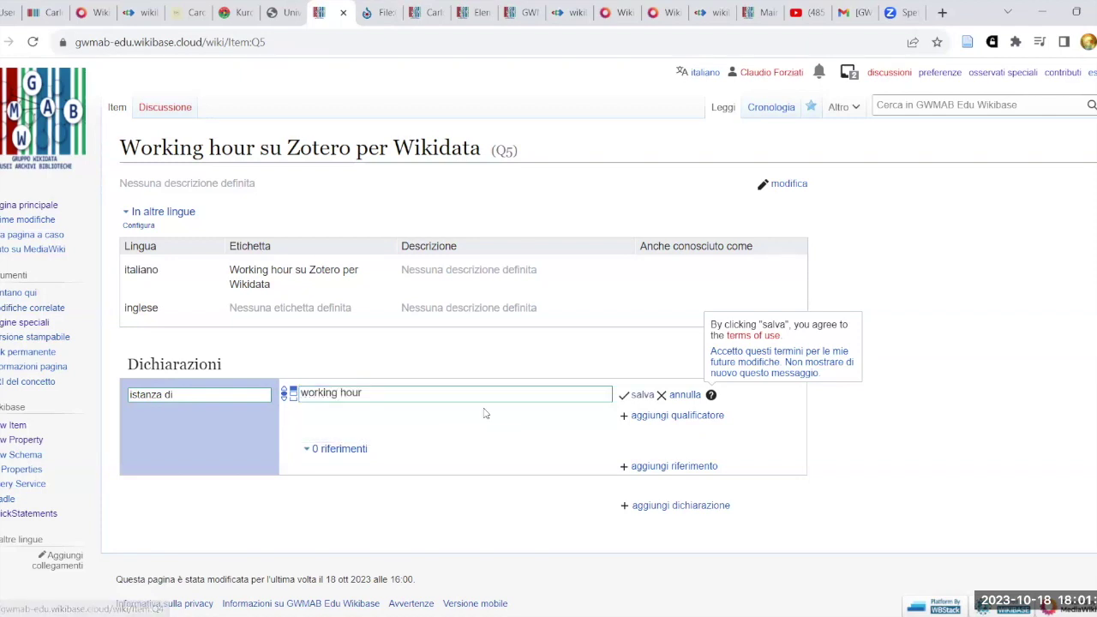
{"action": "left_click", "coordinate": [642, 395]}
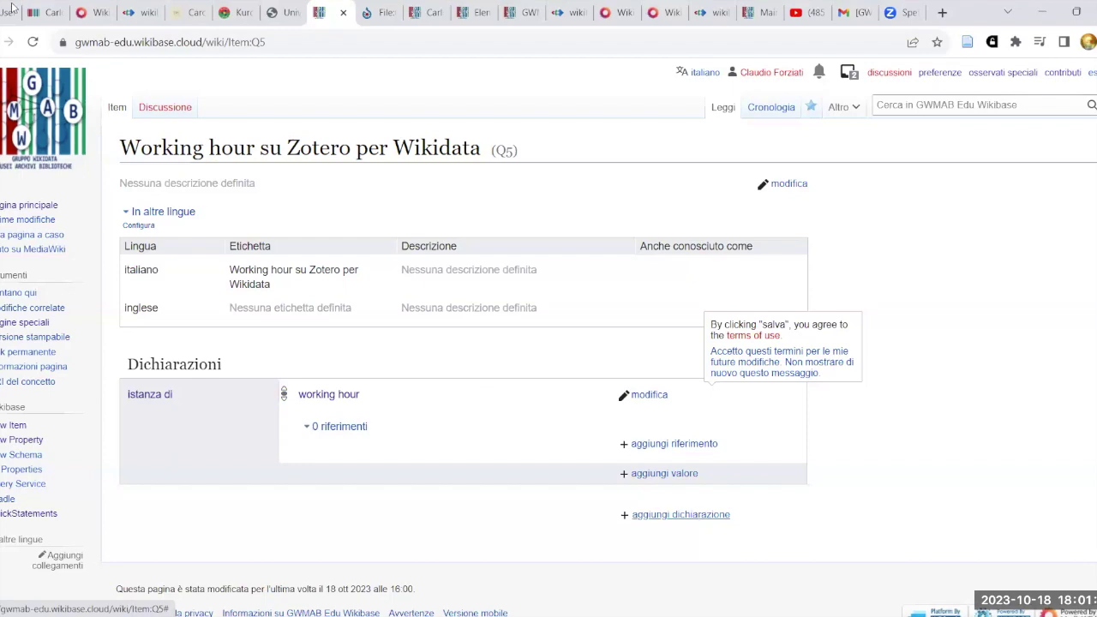
Copy the YouTube ID dcopxAMpFlk from the course notes and cycle back through the tabs.
{"action": "key", "text": "ctrl+1"}
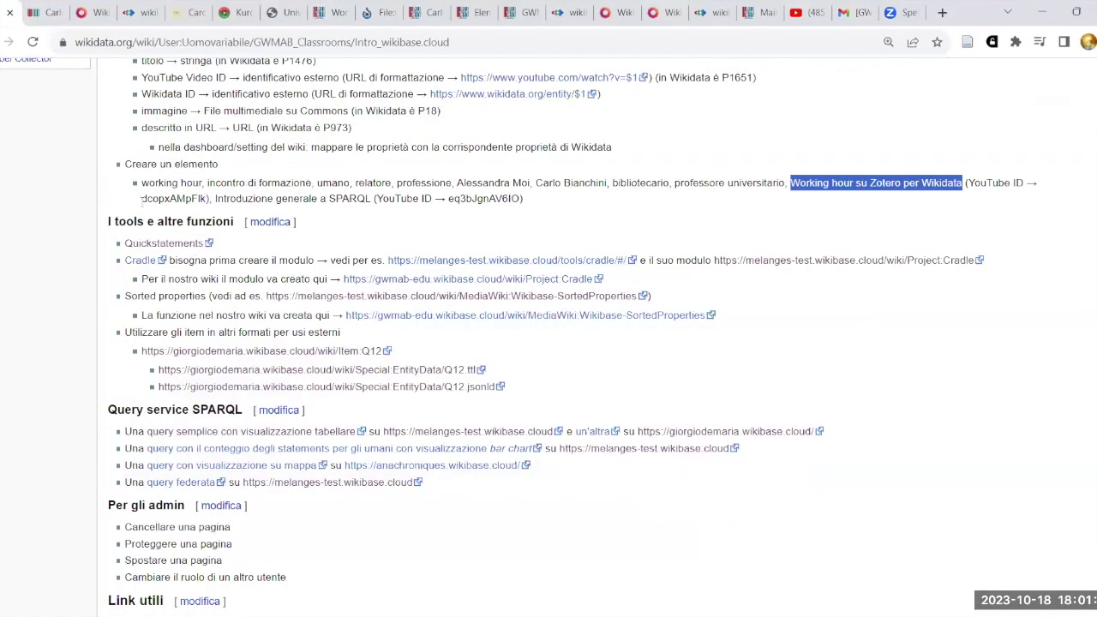
{"action": "left_click_drag", "start_coordinate": [141, 198], "coordinate": [208, 198]}
{"action": "key", "text": "ctrl+c"}
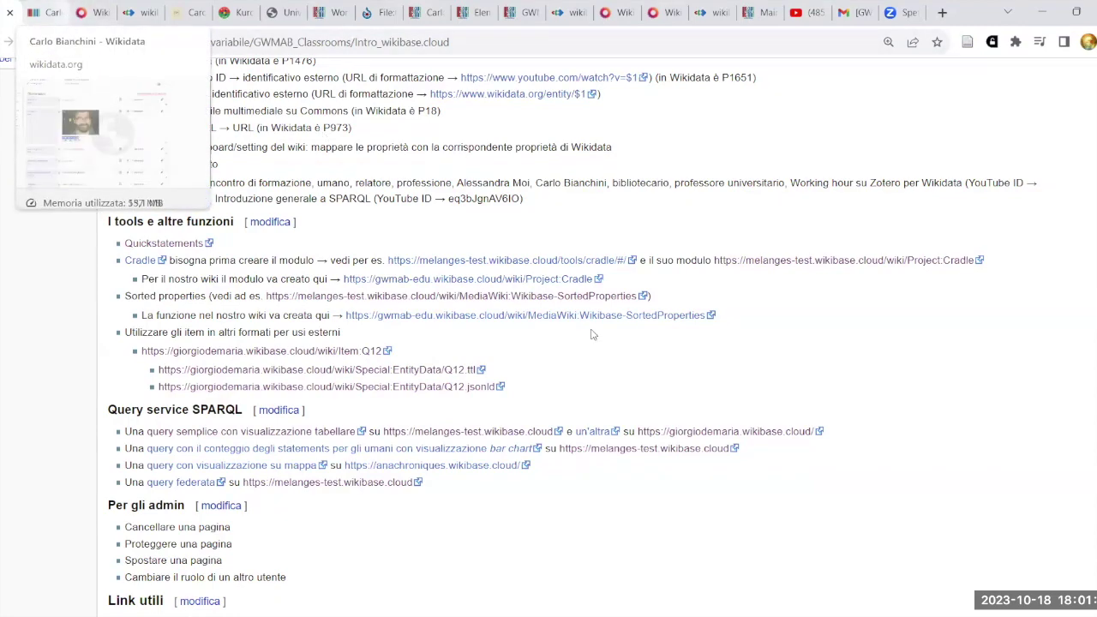
{"action": "key", "text": "ctrl+4"}
{"action": "key", "text": "ctrl+Tab"}
{"action": "key", "text": "ctrl+Tab"}
{"action": "key", "text": "ctrl+Tab"}
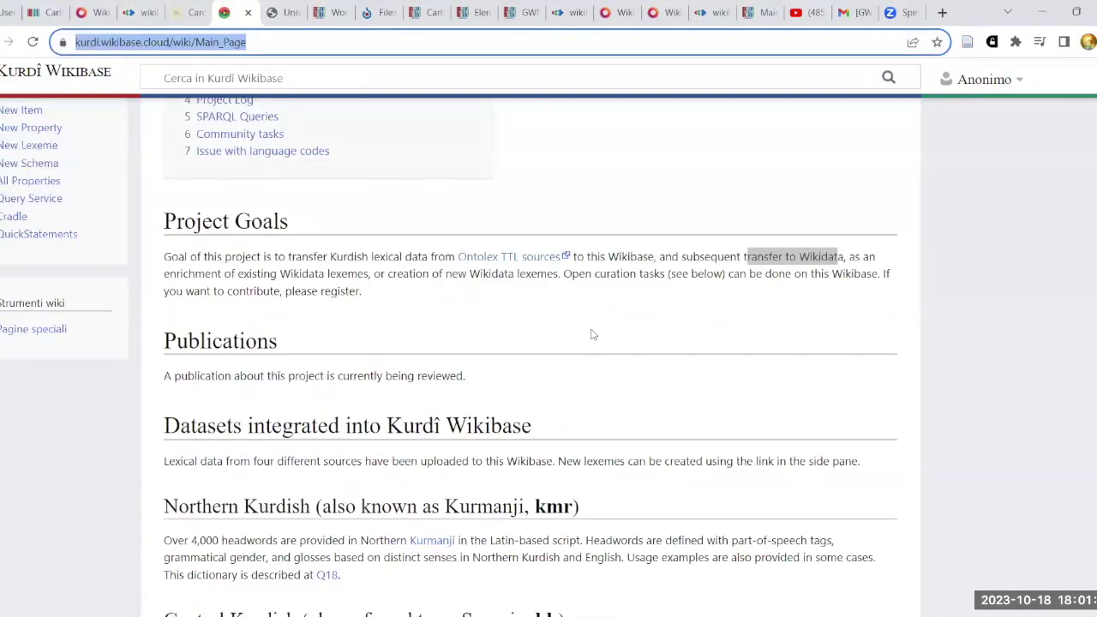
{"action": "key", "text": "ctrl+Tab"}
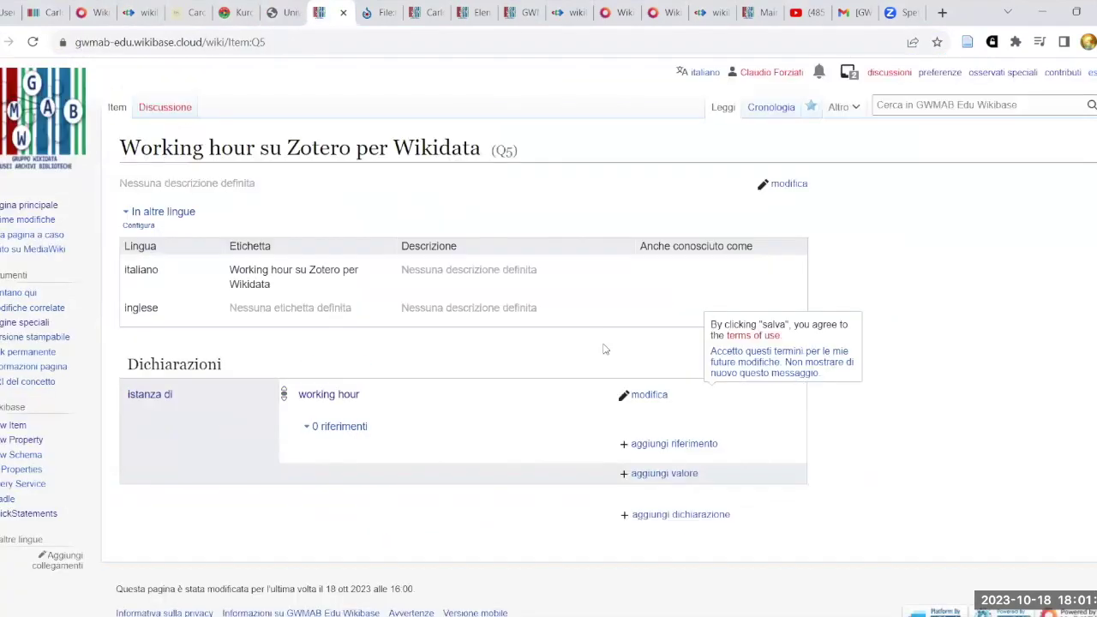
Add a YouTube Video ID statement with value dcopxAMpFlk to Q5.
{"action": "scroll", "coordinate": [706, 509], "scroll_direction": "down", "scroll_amount": 1}
{"action": "left_click", "coordinate": [705, 504]}
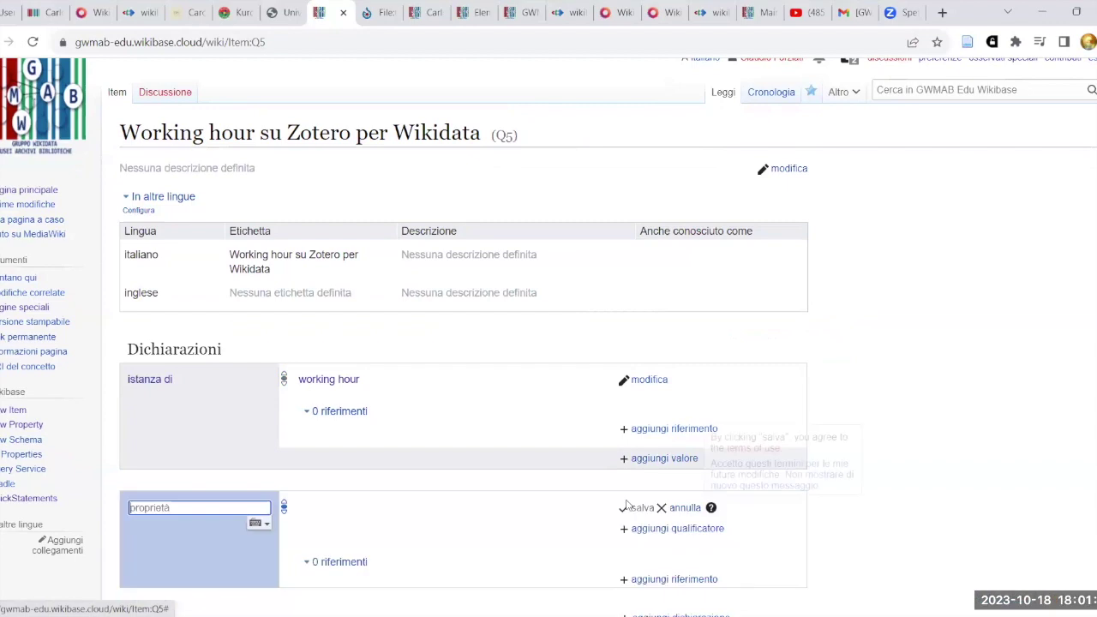
{"action": "type", "text": "You"}
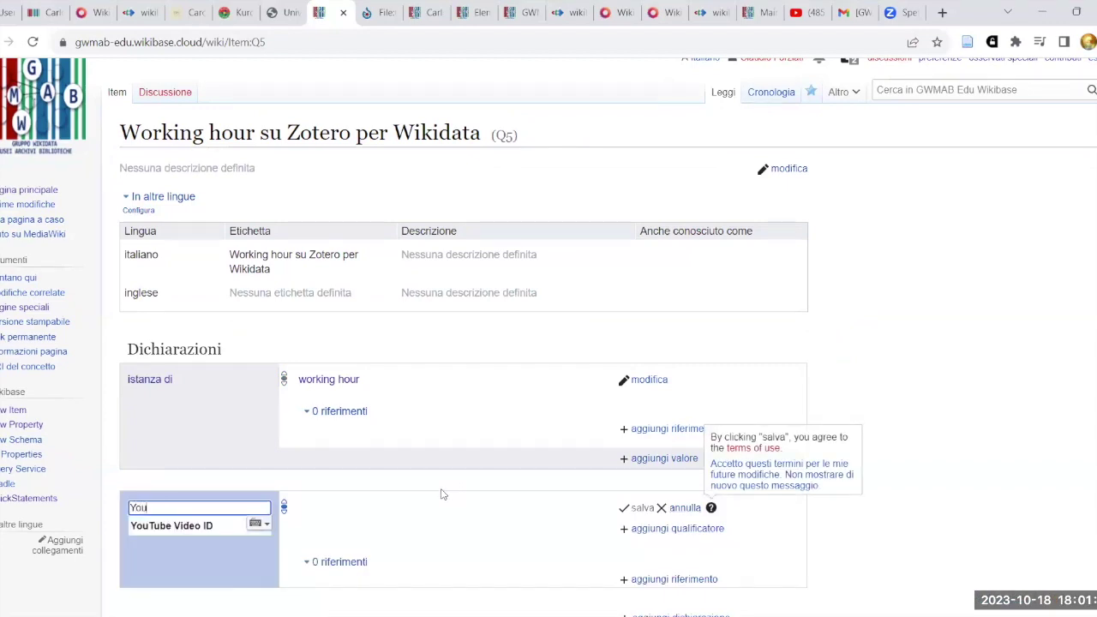
{"action": "left_click", "coordinate": [217, 525]}
{"action": "key", "text": "ctrl+v"}
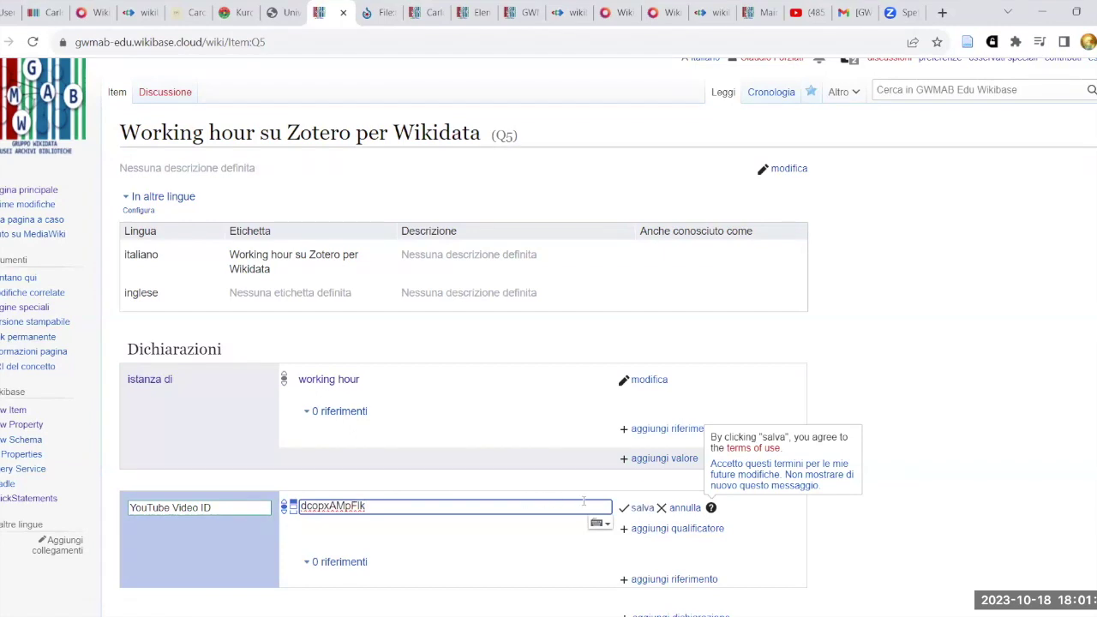
{"action": "left_click", "coordinate": [642, 508]}
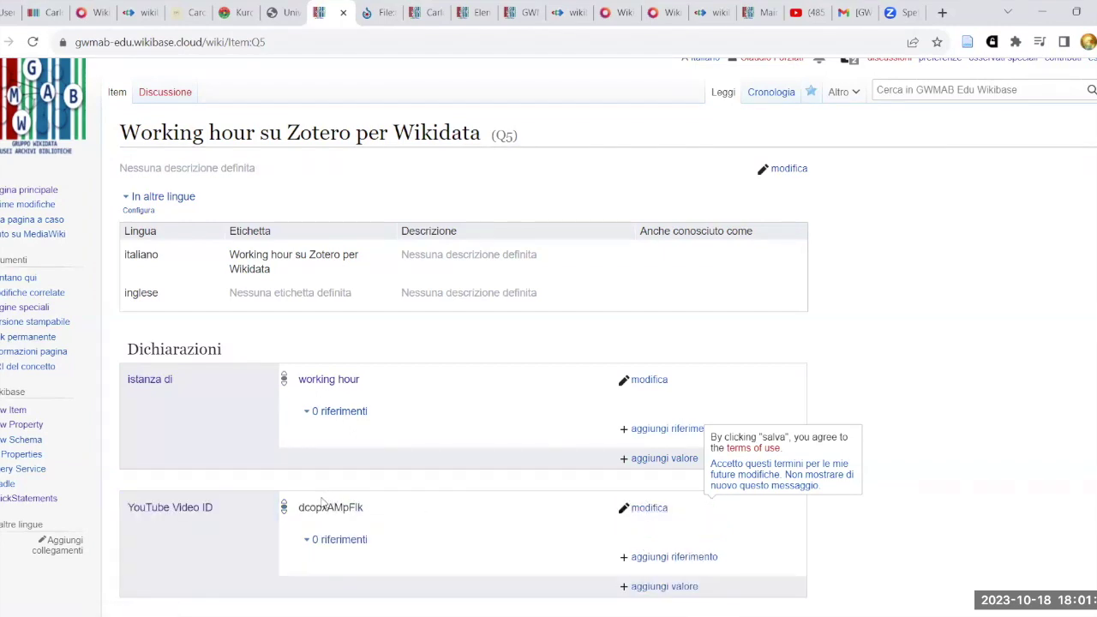
Purge Q5's page cache with ?action=purge and check the dcopxAMpFlk value.
{"action": "left_click", "coordinate": [33, 43]}
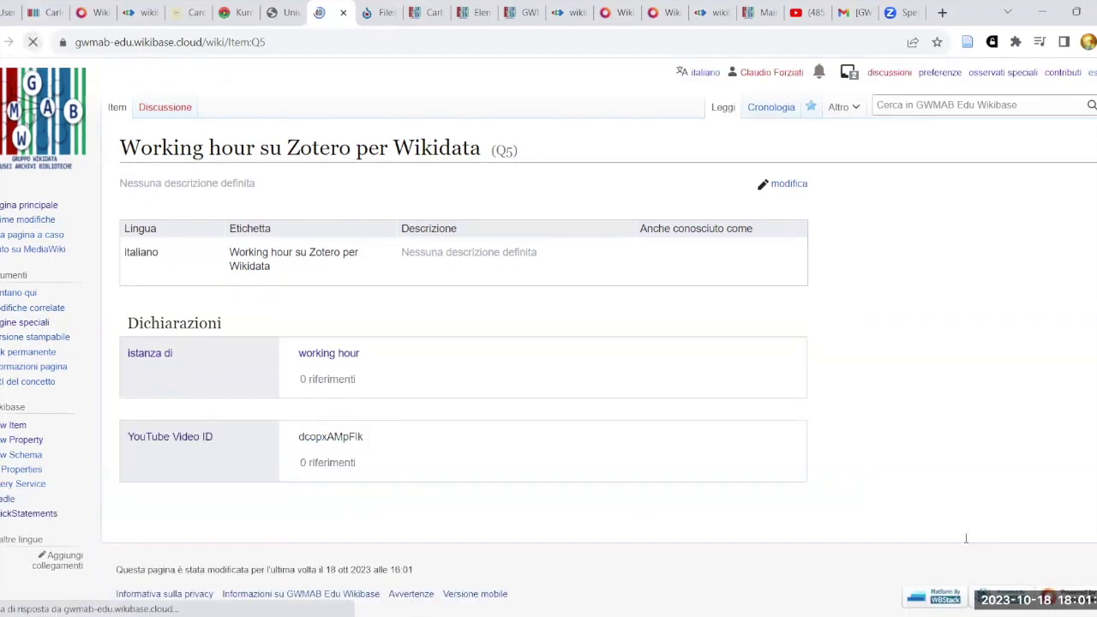
{"action": "key", "text": "ctrl+l"}
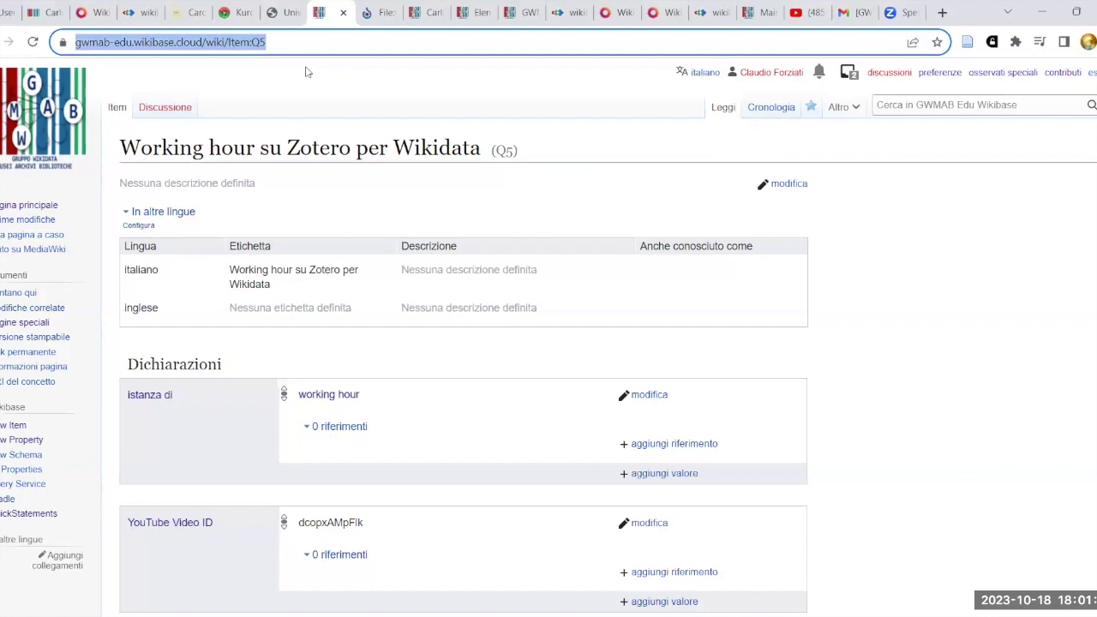
{"action": "key", "text": "End"}
{"action": "type", "text": "?action"}
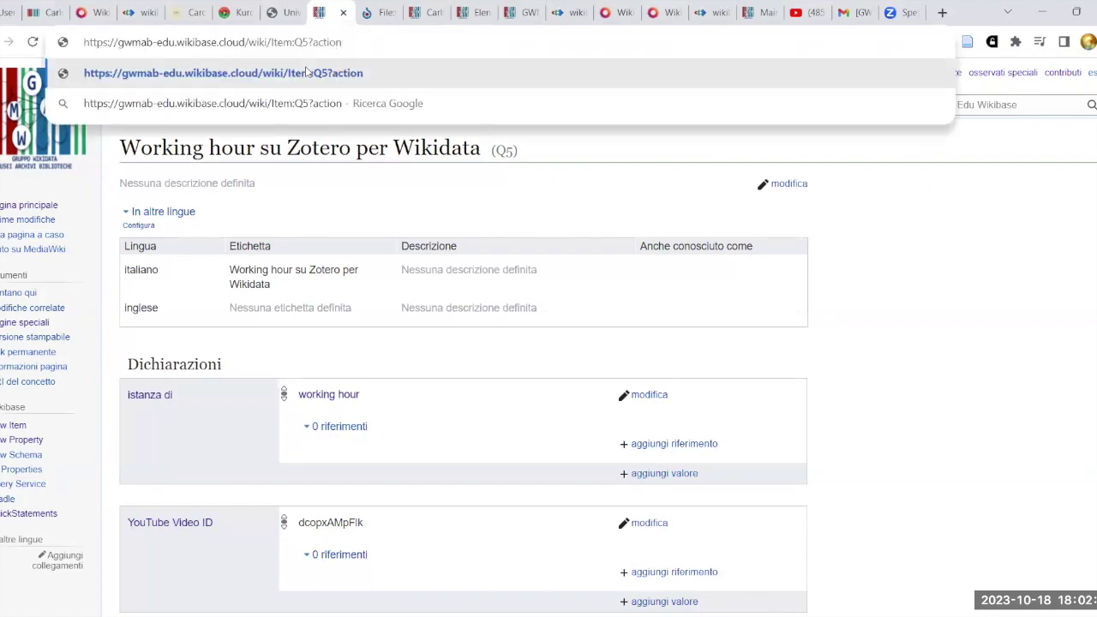
{"action": "type", "text": "=purge"}
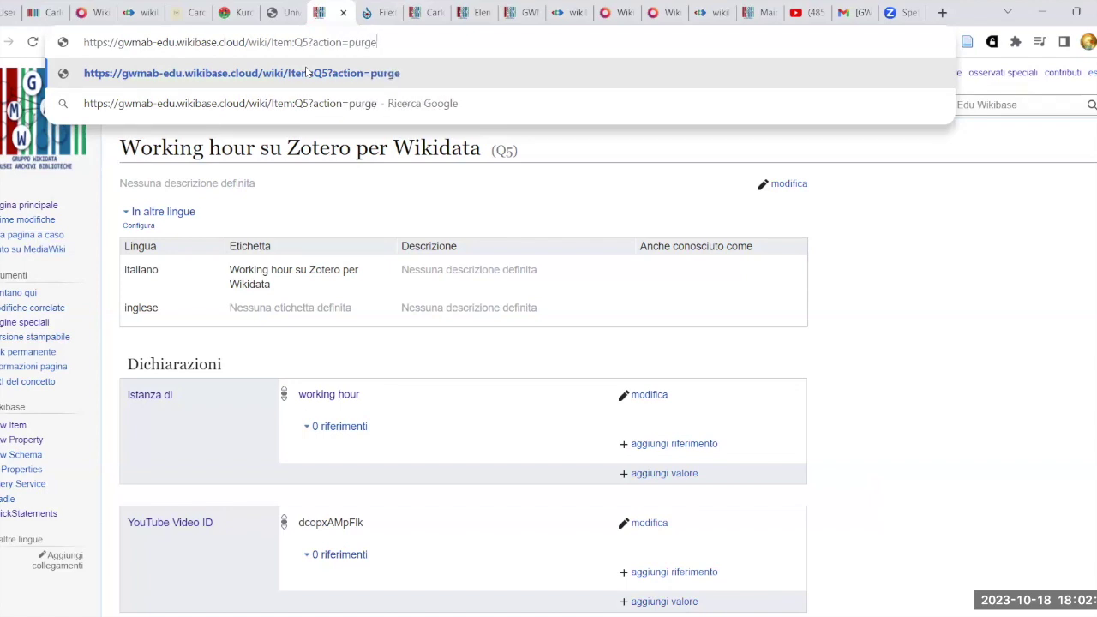
{"action": "key", "text": "Return"}
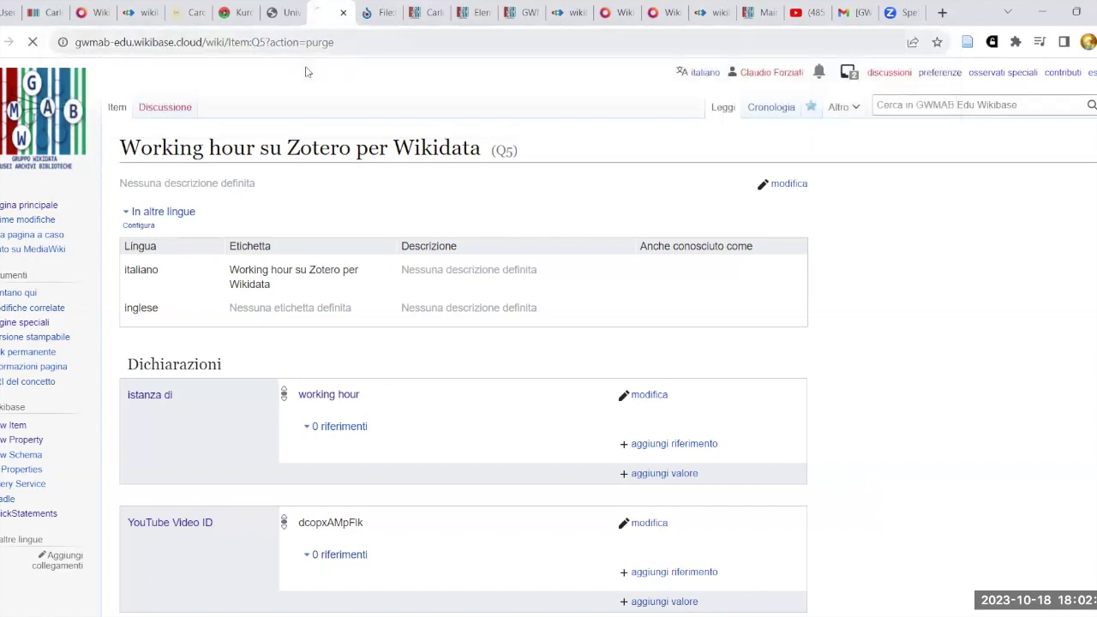
{"action": "left_click", "coordinate": [148, 249]}
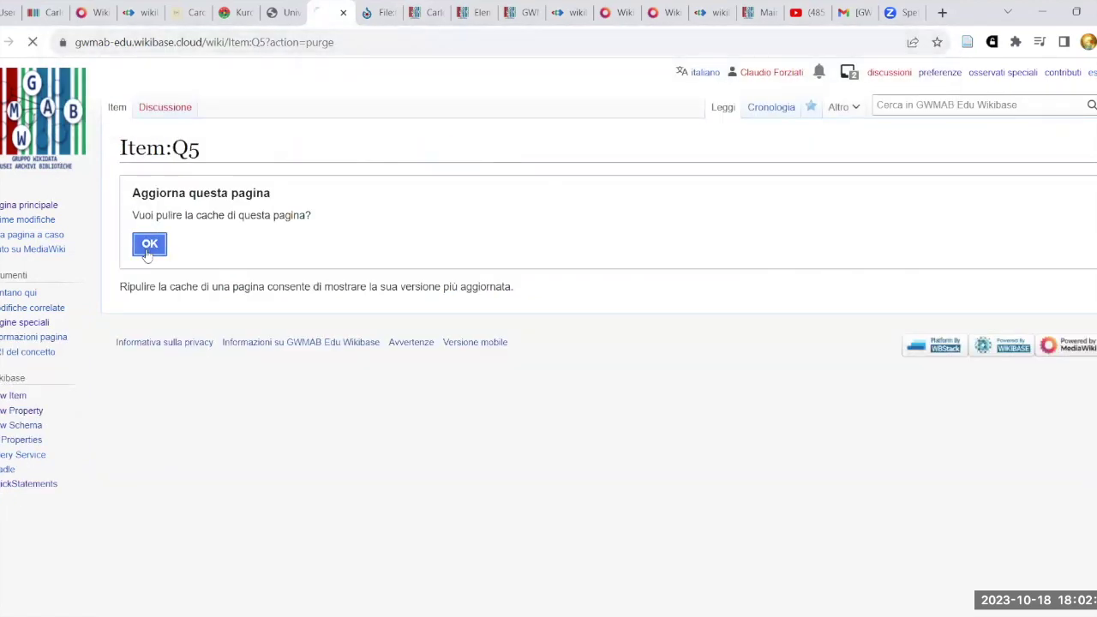
{"action": "scroll", "coordinate": [393, 416], "scroll_direction": "down", "scroll_amount": 2}
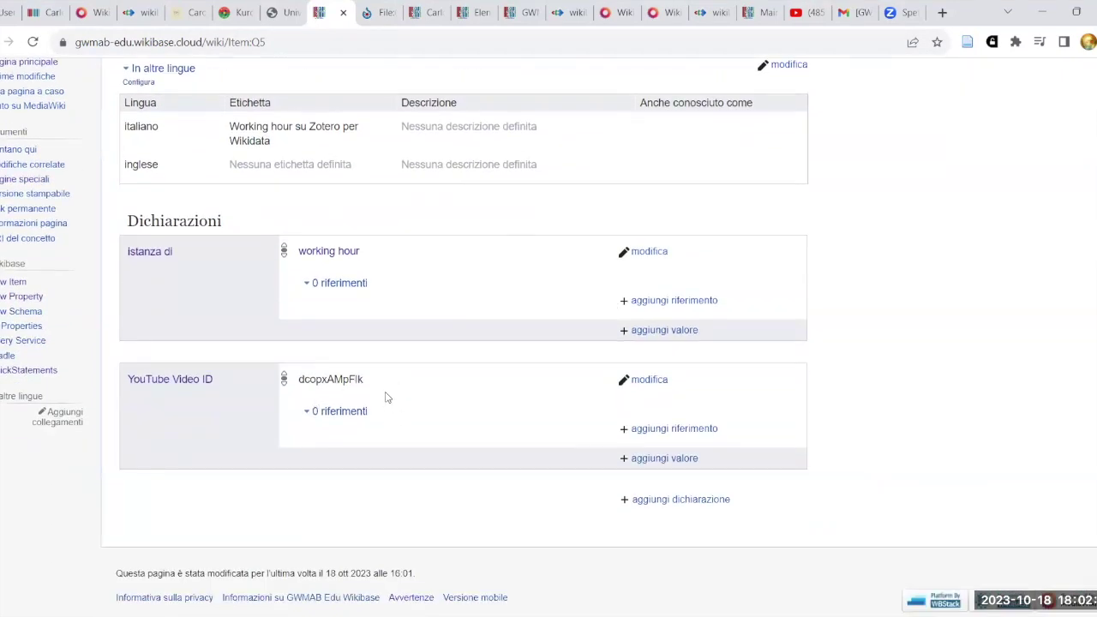
{"action": "left_click_drag", "start_coordinate": [364, 379], "coordinate": [297, 380]}
{"action": "left_click", "coordinate": [421, 387]}
{"action": "left_click_drag", "start_coordinate": [300, 380], "coordinate": [367, 380]}
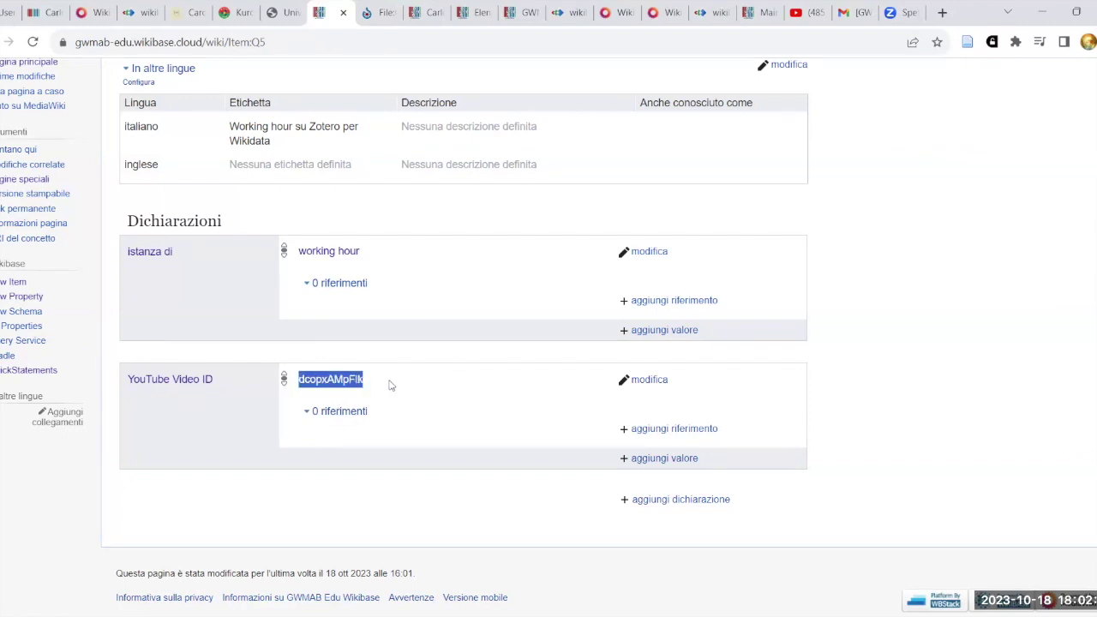
{"action": "left_click", "coordinate": [386, 385]}
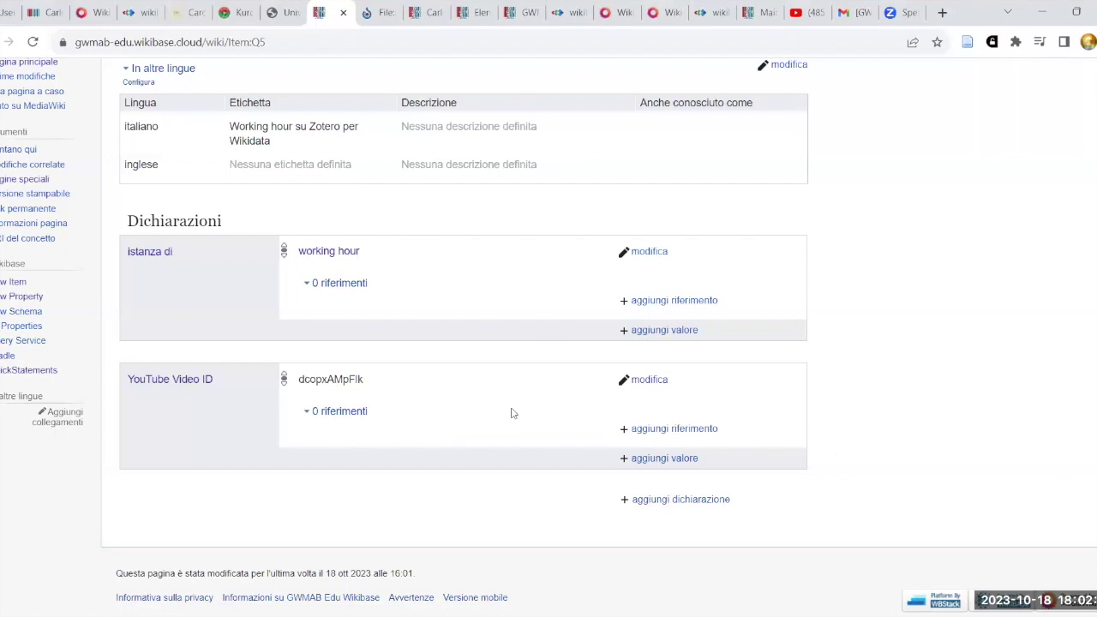
{"action": "scroll", "coordinate": [424, 405], "scroll_direction": "up", "scroll_amount": 2}
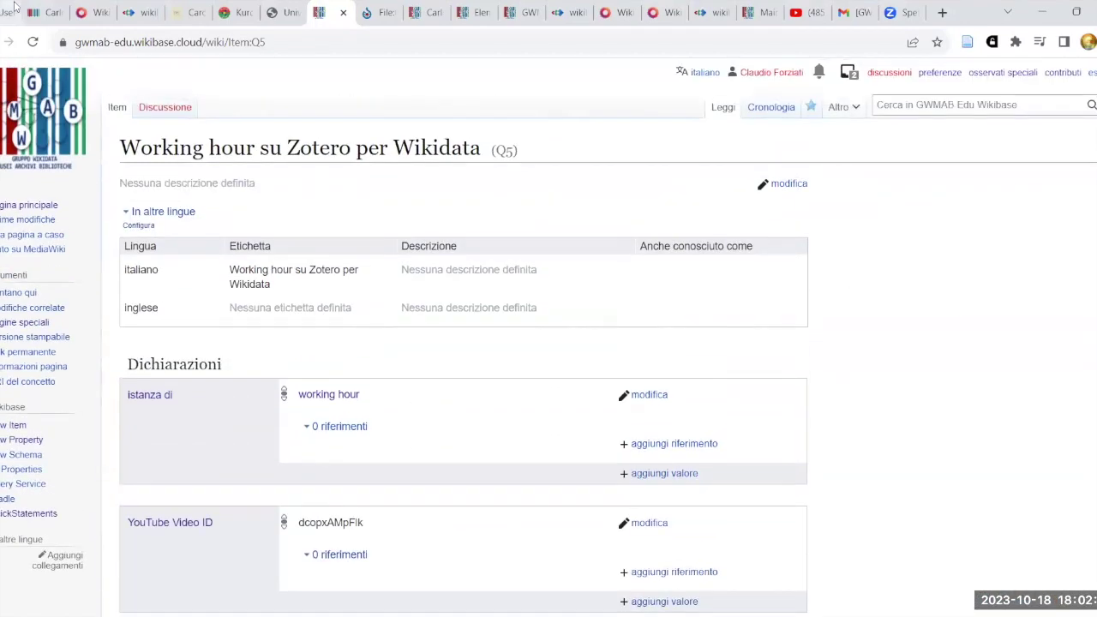
Open the example item Q12 'I trasgressionisti' from the course notes in a new tab.
{"action": "left_click", "coordinate": [4, 10]}
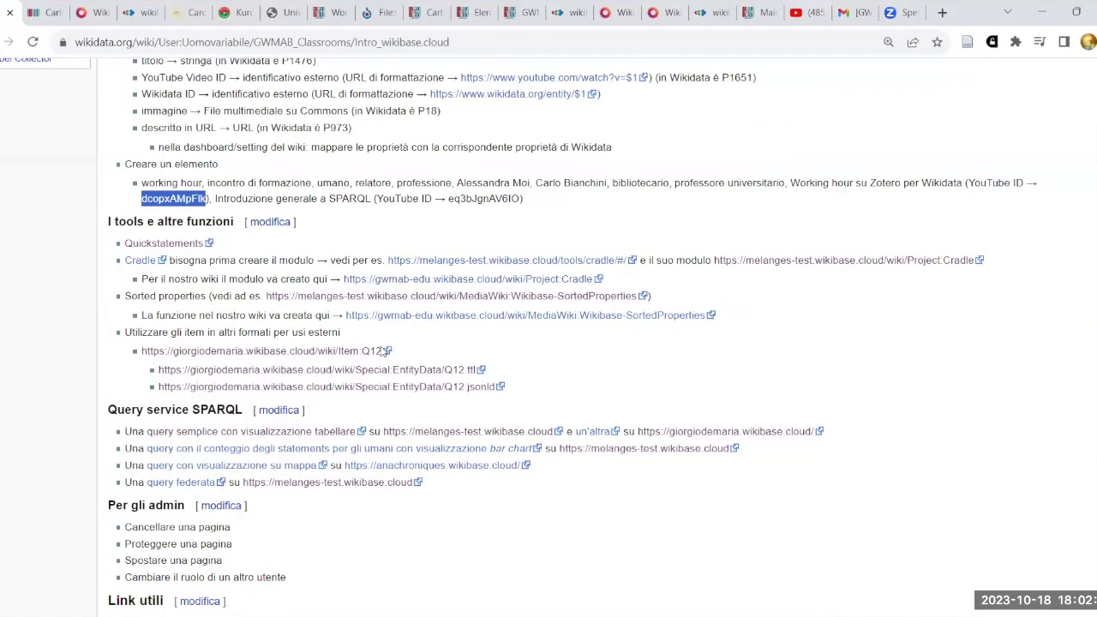
{"action": "right_click", "coordinate": [240, 354]}
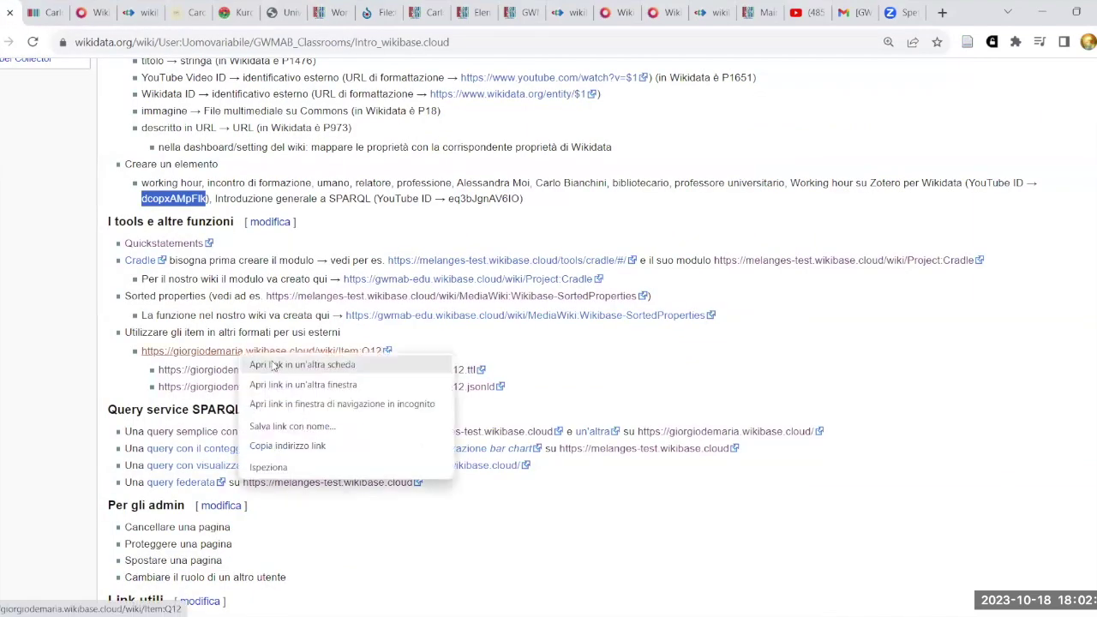
{"action": "left_click", "coordinate": [265, 366]}
{"action": "left_click", "coordinate": [47, 12]}
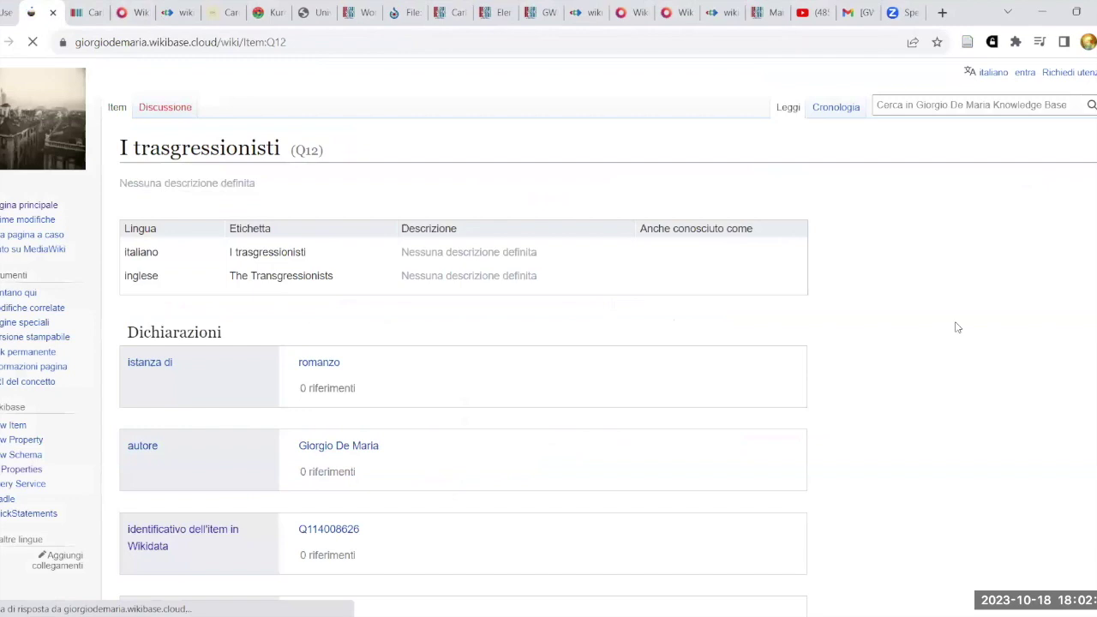
{"action": "scroll", "coordinate": [528, 426], "scroll_direction": "down", "scroll_amount": 3}
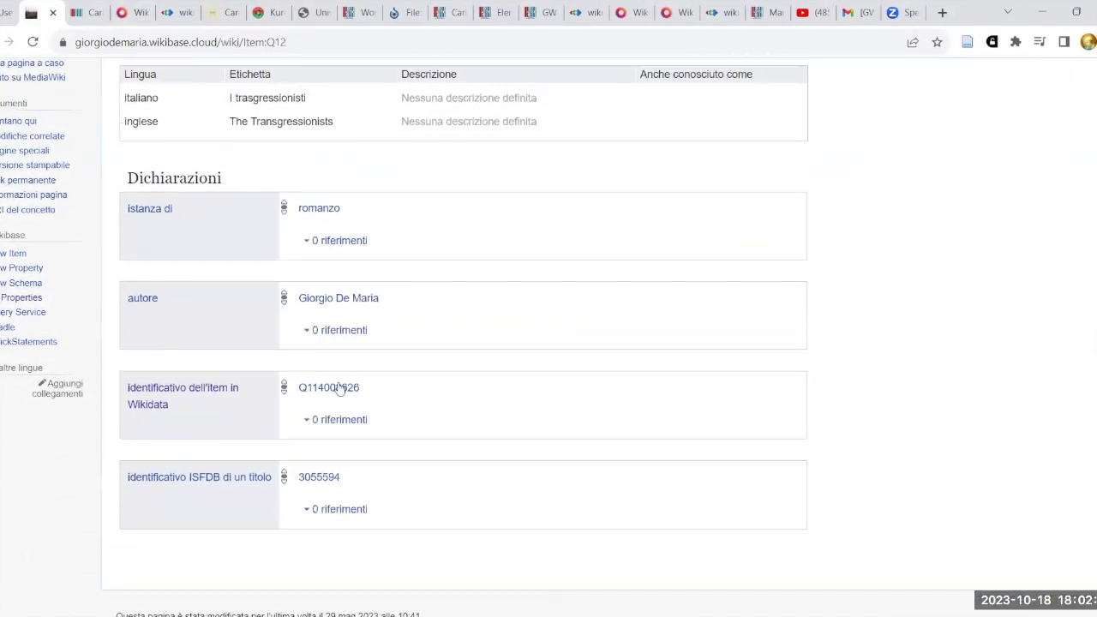
Open Q12's Wikidata Q114008626 and ISFDB 3055594 links in new tabs, viewing the ISFDB record.
{"action": "right_click", "coordinate": [331, 390]}
{"action": "left_click", "coordinate": [356, 400]}
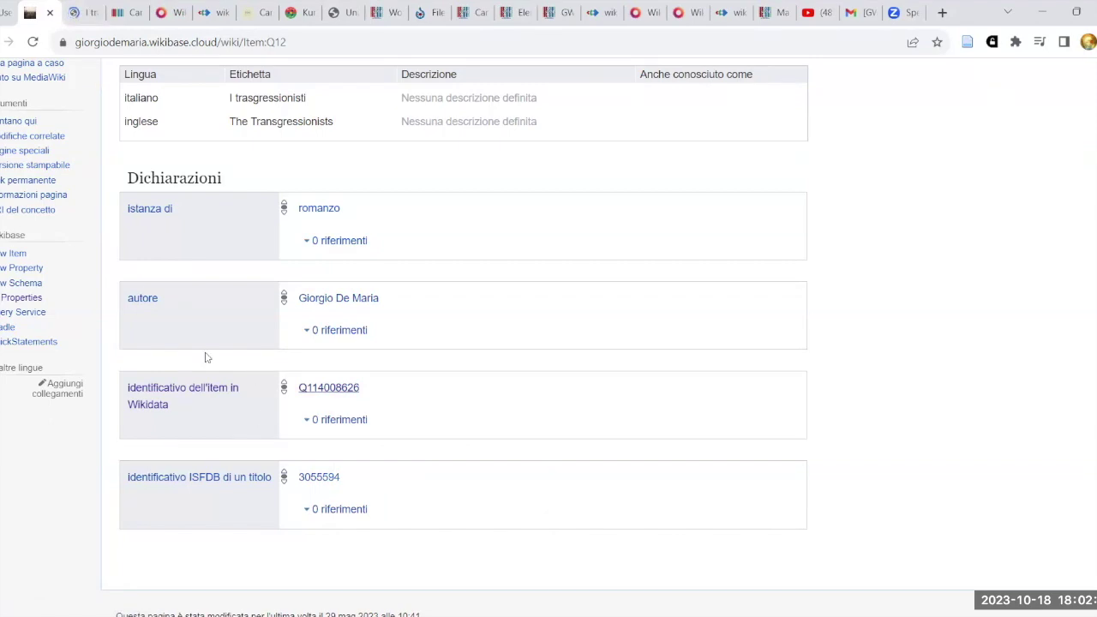
{"action": "scroll", "coordinate": [348, 438], "scroll_direction": "down", "scroll_amount": 1}
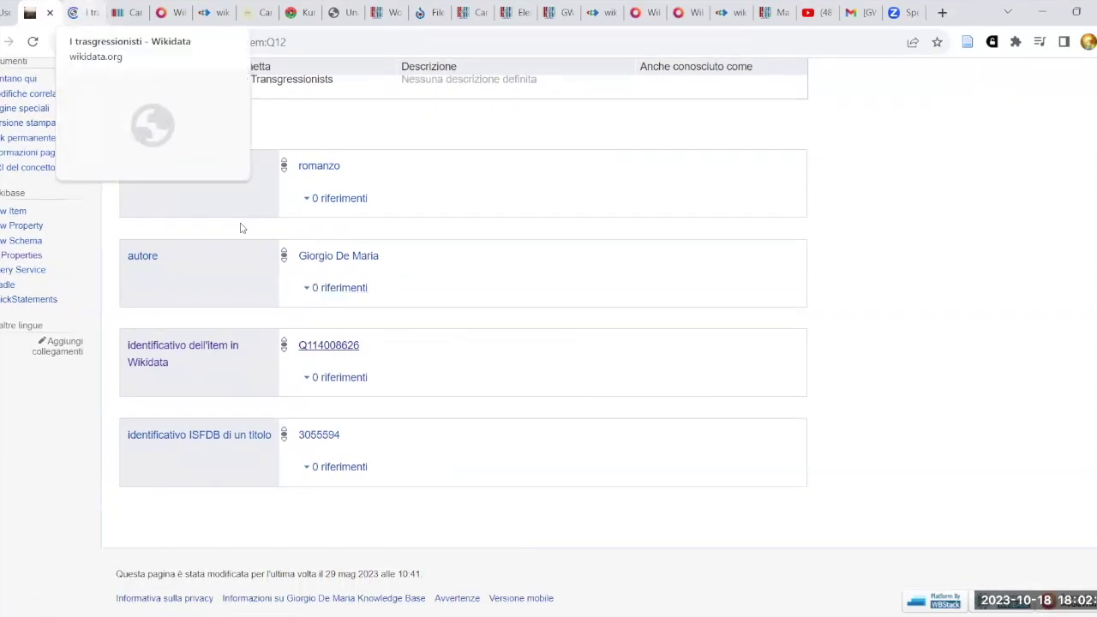
{"action": "right_click", "coordinate": [310, 435]}
{"action": "left_click", "coordinate": [351, 444]}
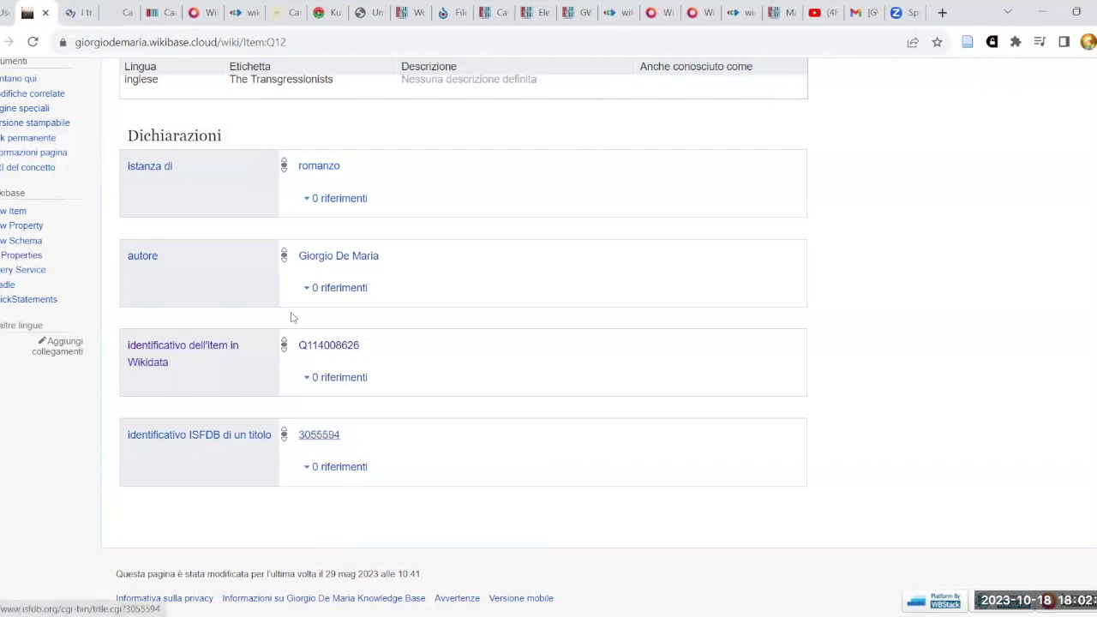
{"action": "scroll", "coordinate": [767, 439], "scroll_direction": "up", "scroll_amount": 2}
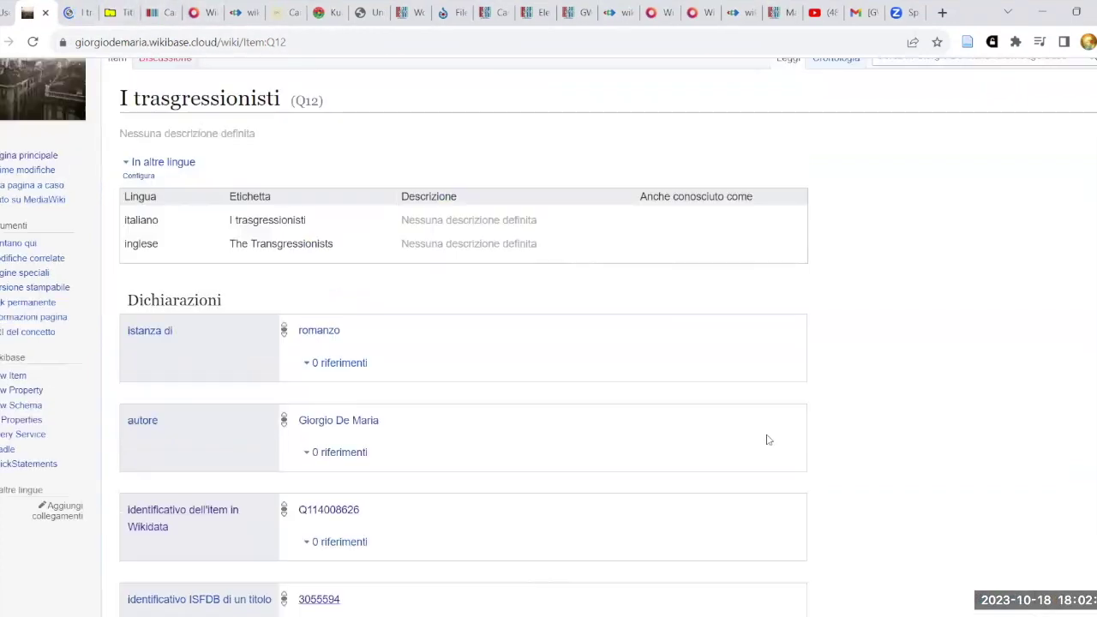
{"action": "scroll", "coordinate": [768, 440], "scroll_direction": "up", "scroll_amount": 1}
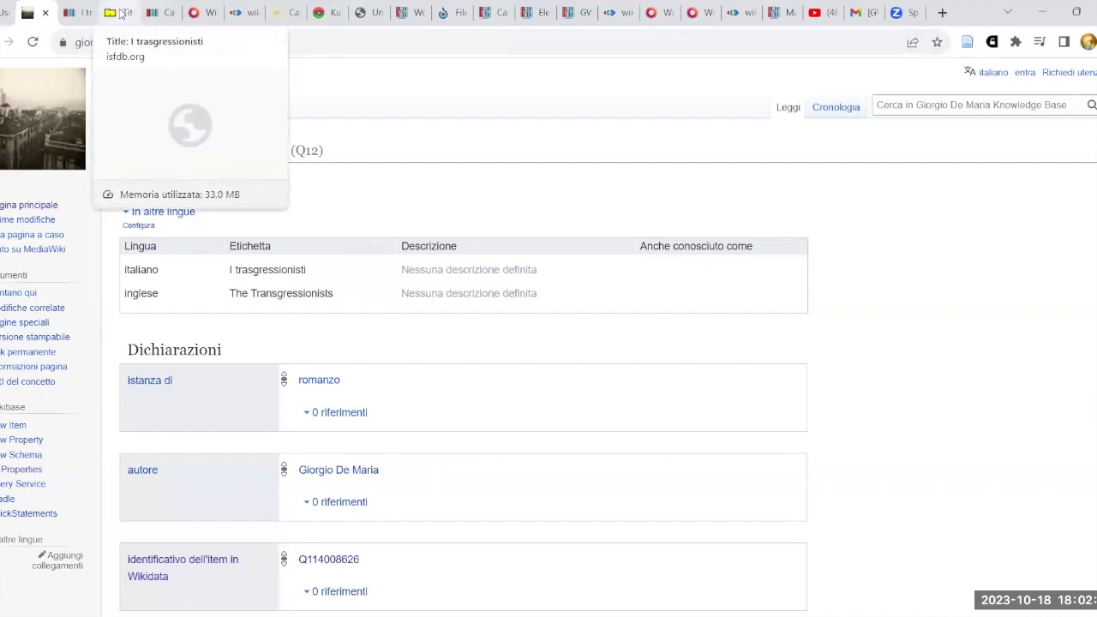
{"action": "left_click", "coordinate": [122, 15]}
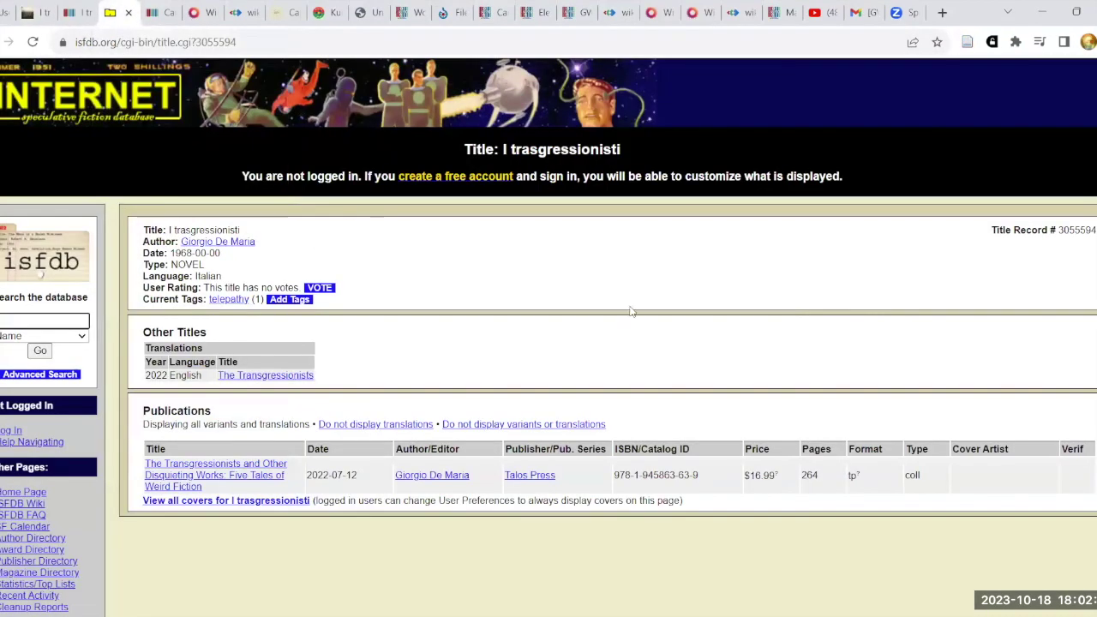
{"action": "left_click", "coordinate": [30, 12]}
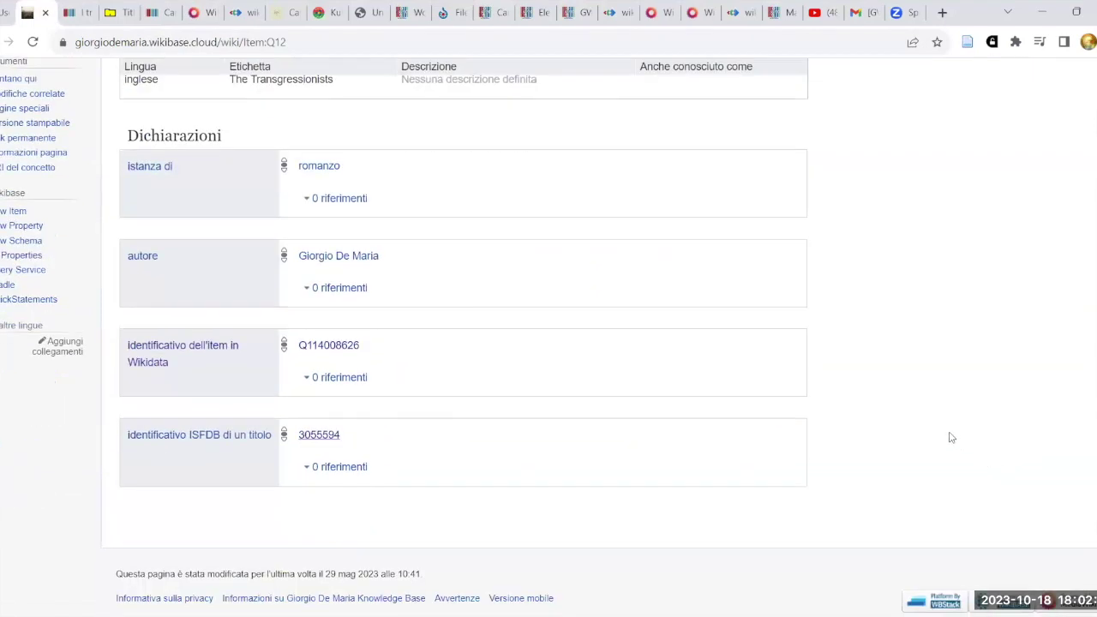
{"action": "scroll", "coordinate": [966, 445], "scroll_direction": "up", "scroll_amount": 1}
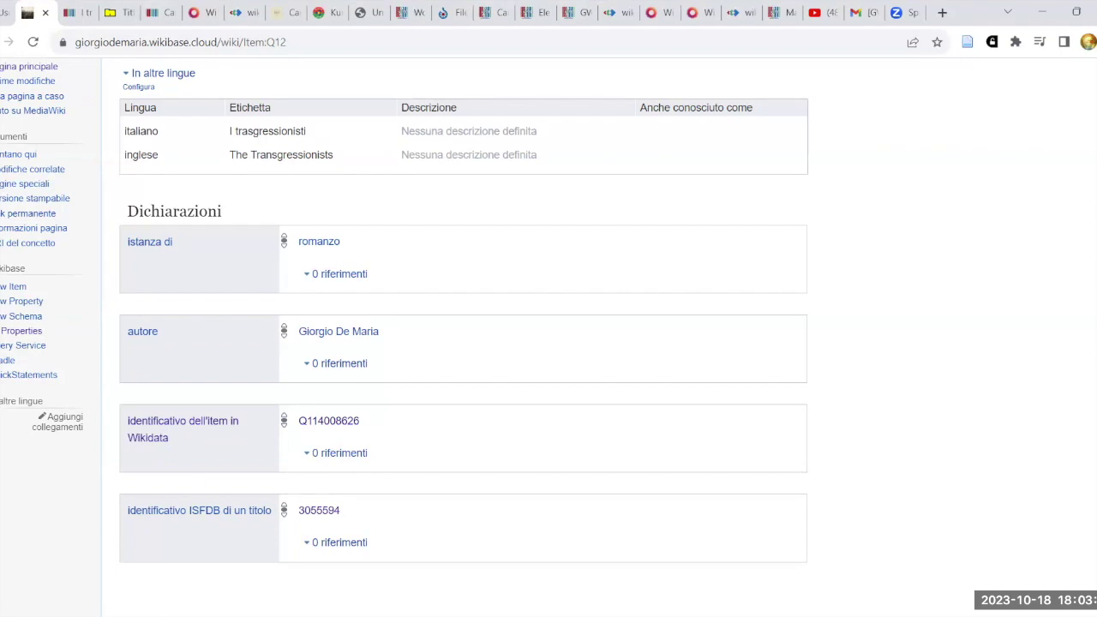
Cycle from the Carlo Bianchini Wikidata item through the property mapping settings to the next example wiki.
{"action": "left_click", "coordinate": [156, 13]}
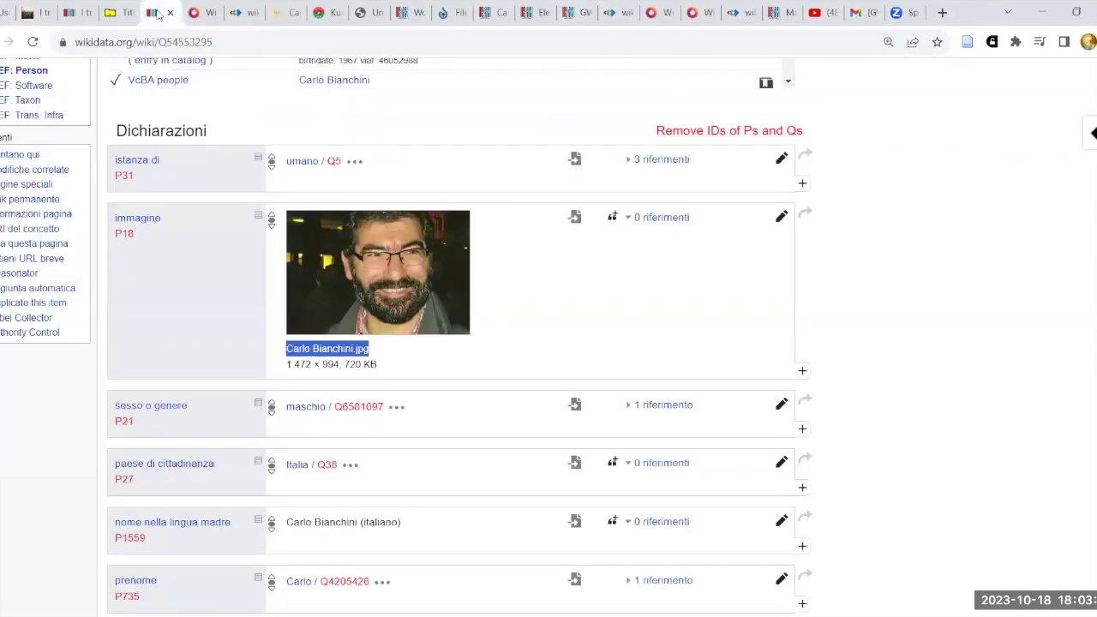
{"action": "key", "text": "ctrl+Tab"}
{"action": "key", "text": "ctrl+Tab"}
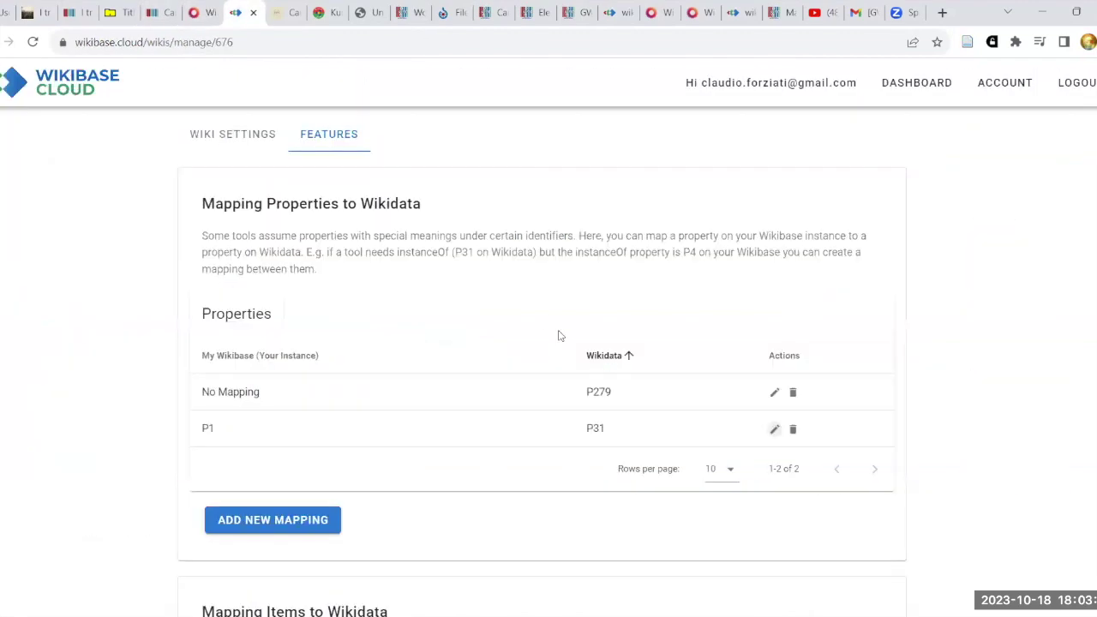
{"action": "key", "text": "ctrl+Tab"}
{"action": "key", "text": "ctrl+Tab"}
{"action": "key", "text": "ctrl+Tab"}
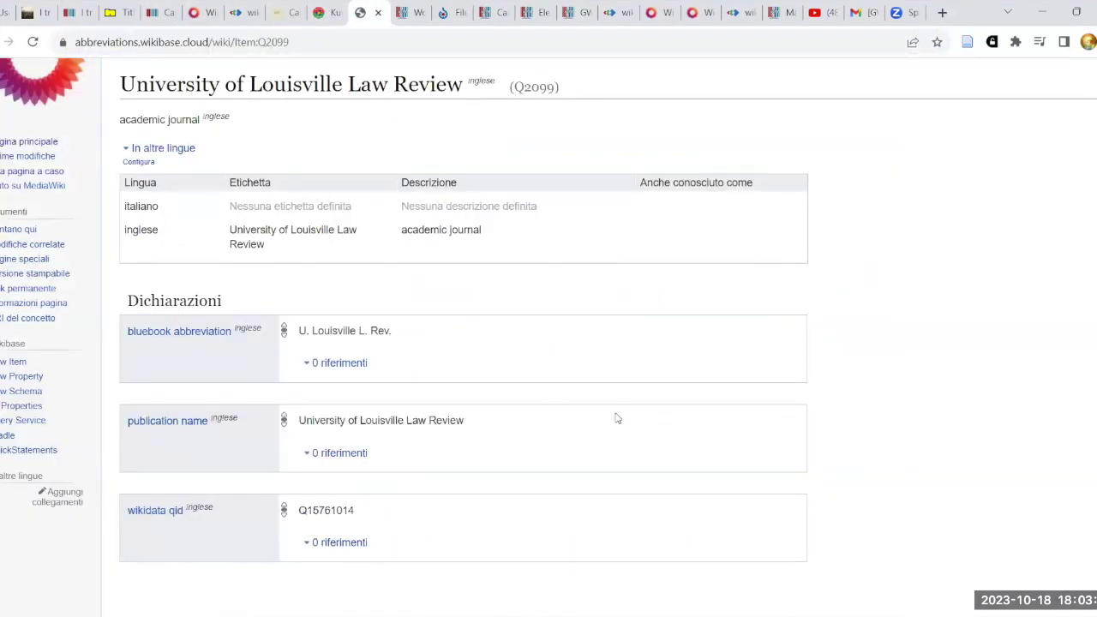
Check the wikidata qid value Q15761014 and open the wikidata qid property page.
{"action": "scroll", "coordinate": [614, 416], "scroll_direction": "down", "scroll_amount": 2}
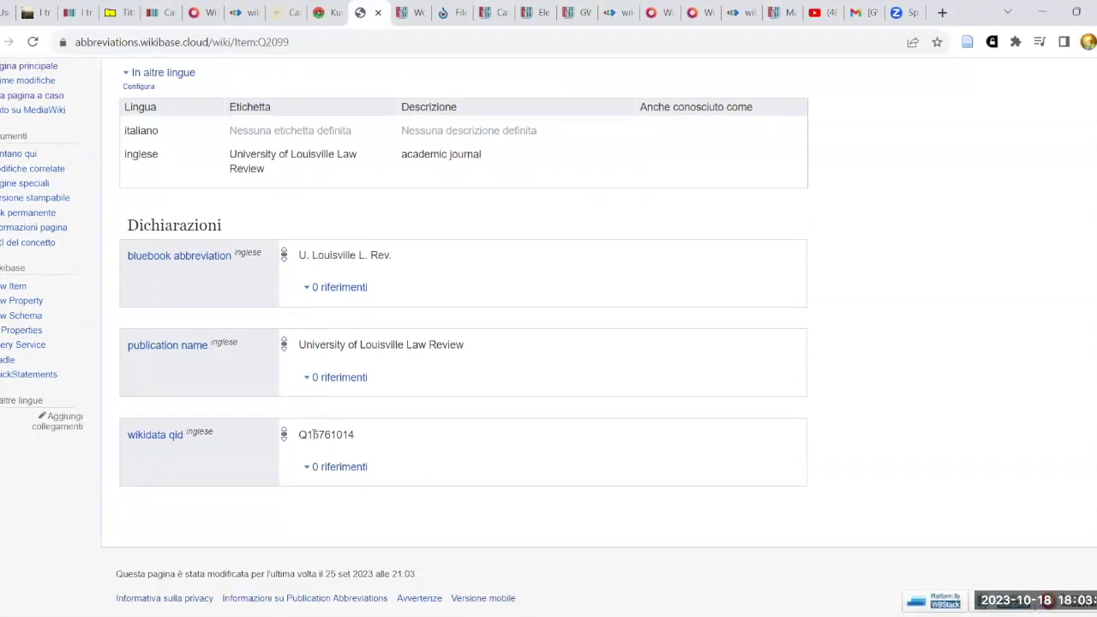
{"action": "left_click_drag", "start_coordinate": [297, 433], "coordinate": [353, 445]}
{"action": "left_click", "coordinate": [465, 466]}
{"action": "scroll", "coordinate": [200, 183], "scroll_direction": "up", "scroll_amount": 3}
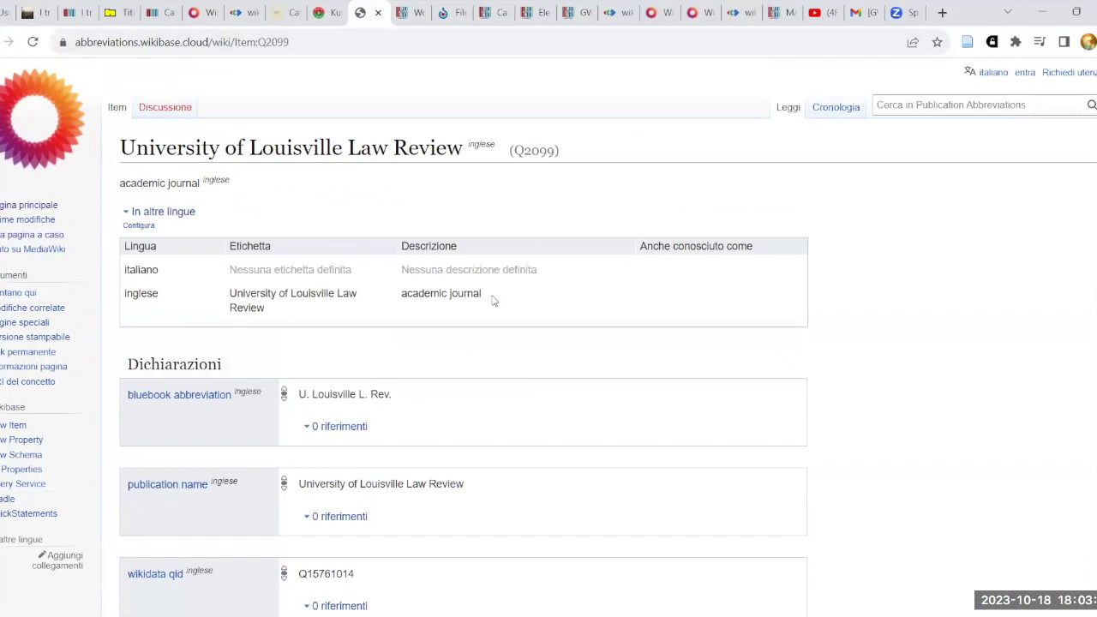
{"action": "scroll", "coordinate": [491, 302], "scroll_direction": "down", "scroll_amount": 3}
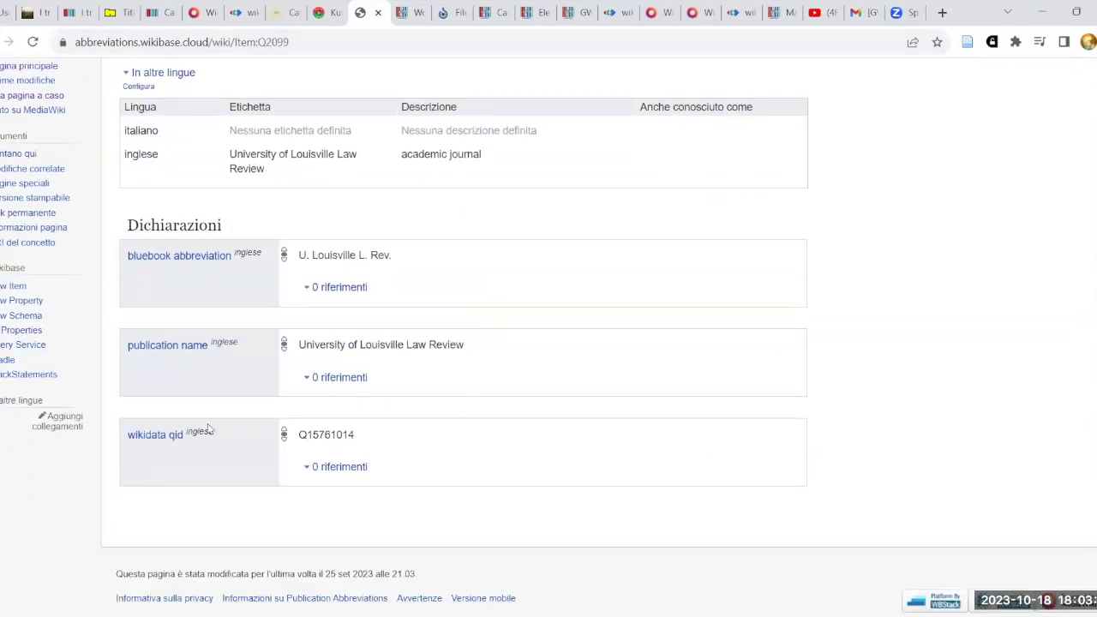
{"action": "left_click", "coordinate": [173, 436]}
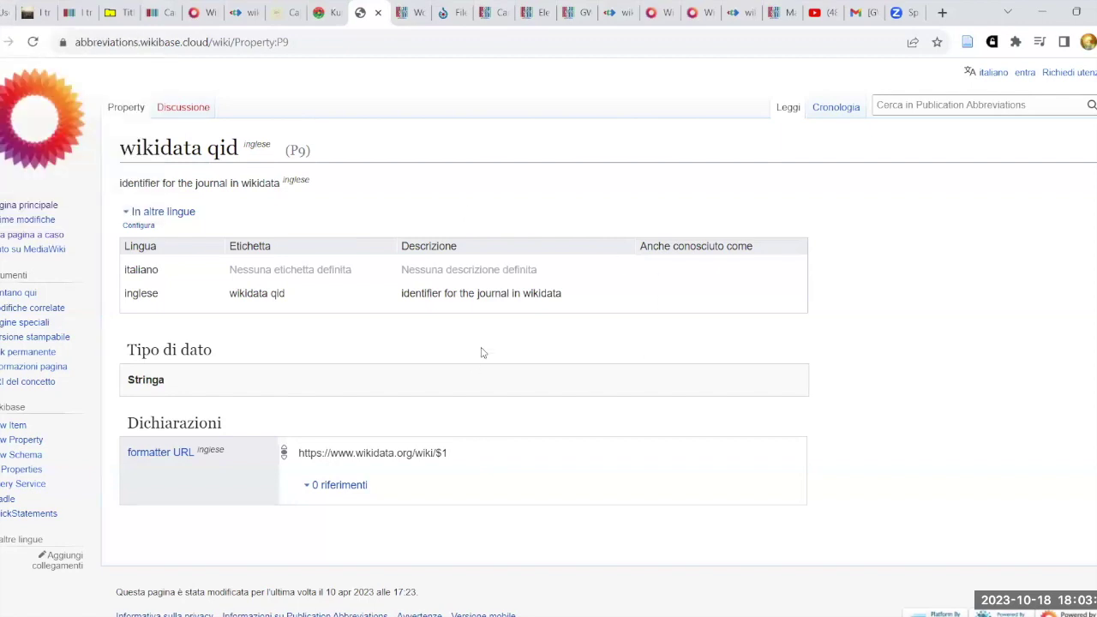
Move through the Wikidata item and mapping settings tabs on to the Kurdî Wikibase main page.
{"action": "left_click", "coordinate": [156, 12]}
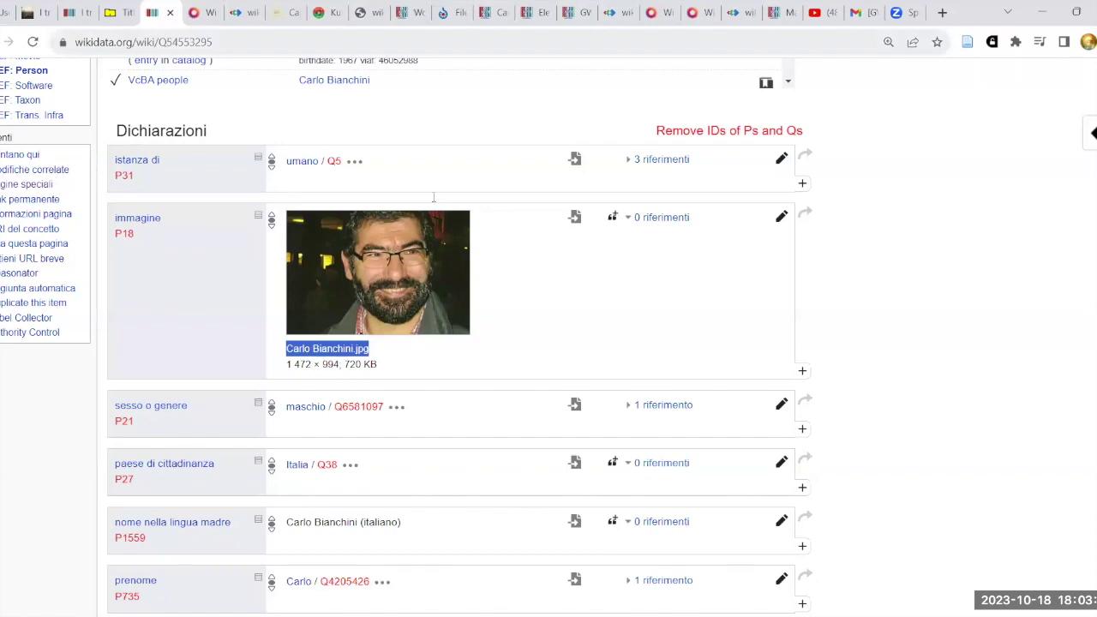
{"action": "left_click", "coordinate": [235, 12]}
{"action": "key", "text": "ctrl+Tab"}
{"action": "key", "text": "ctrl+Tab"}
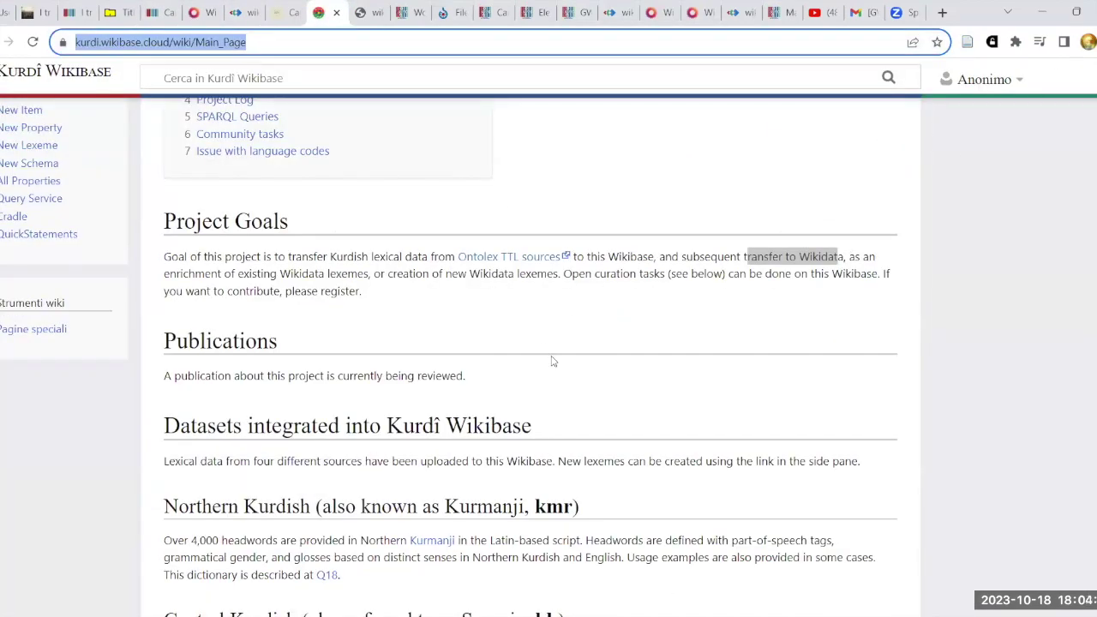
Pass the wikidata qid property tab and jump back to the Intro_wikibase.cloud course notes.
{"action": "key", "text": "ctrl+Tab"}
{"action": "key", "text": "ctrl+Tab"}
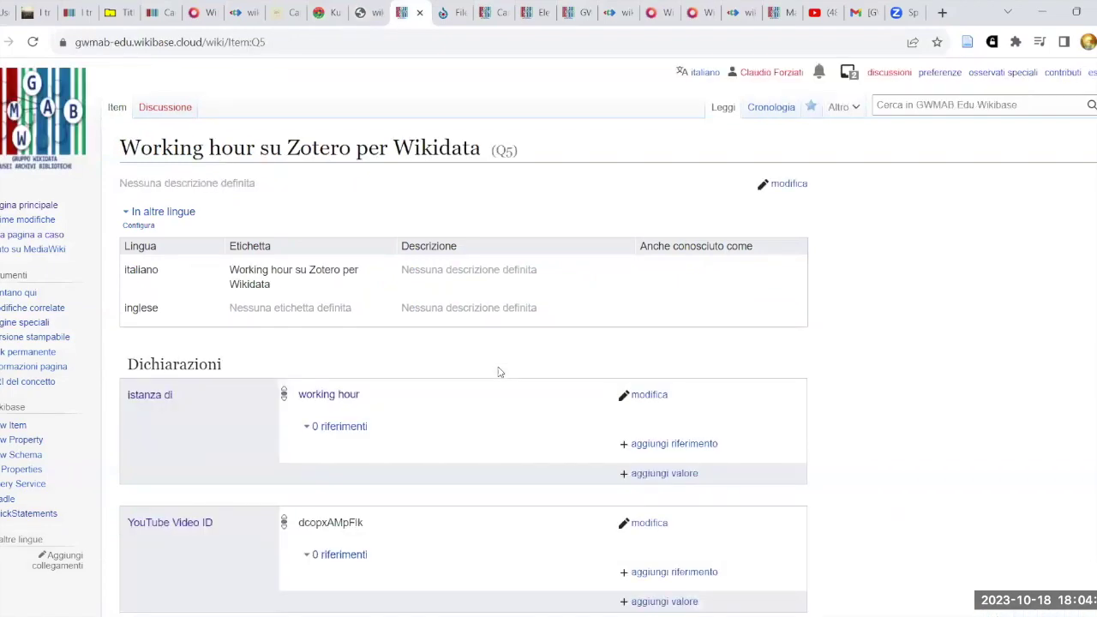
{"action": "key", "text": "ctrl+1"}
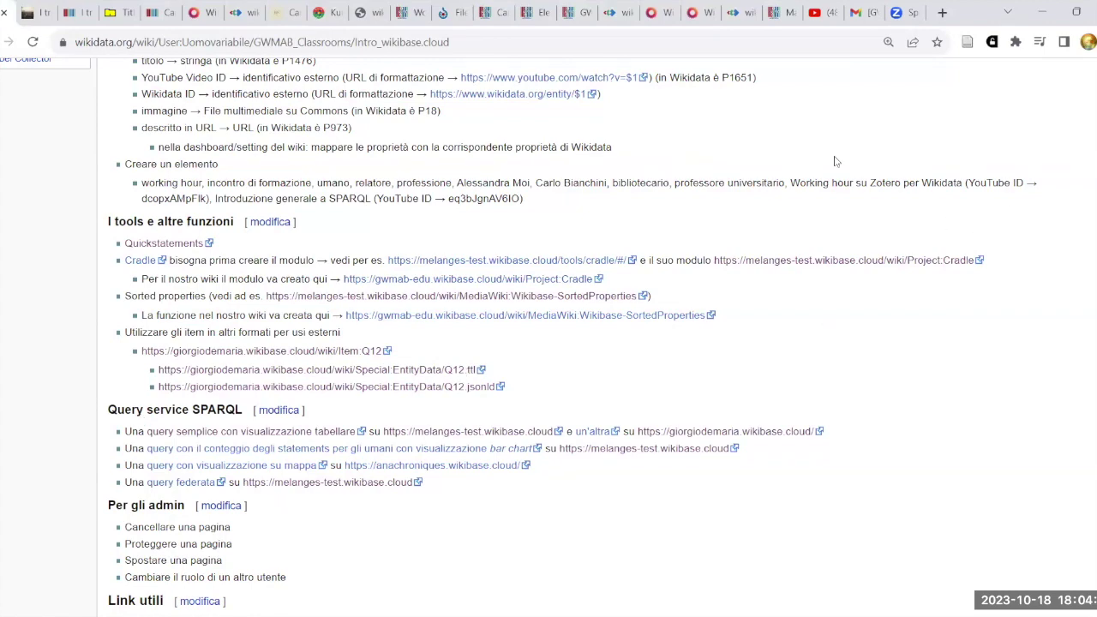
{"action": "scroll", "coordinate": [900, 205], "scroll_direction": "down", "scroll_amount": 1}
{"action": "scroll", "coordinate": [899, 205], "scroll_direction": "down", "scroll_amount": 3}
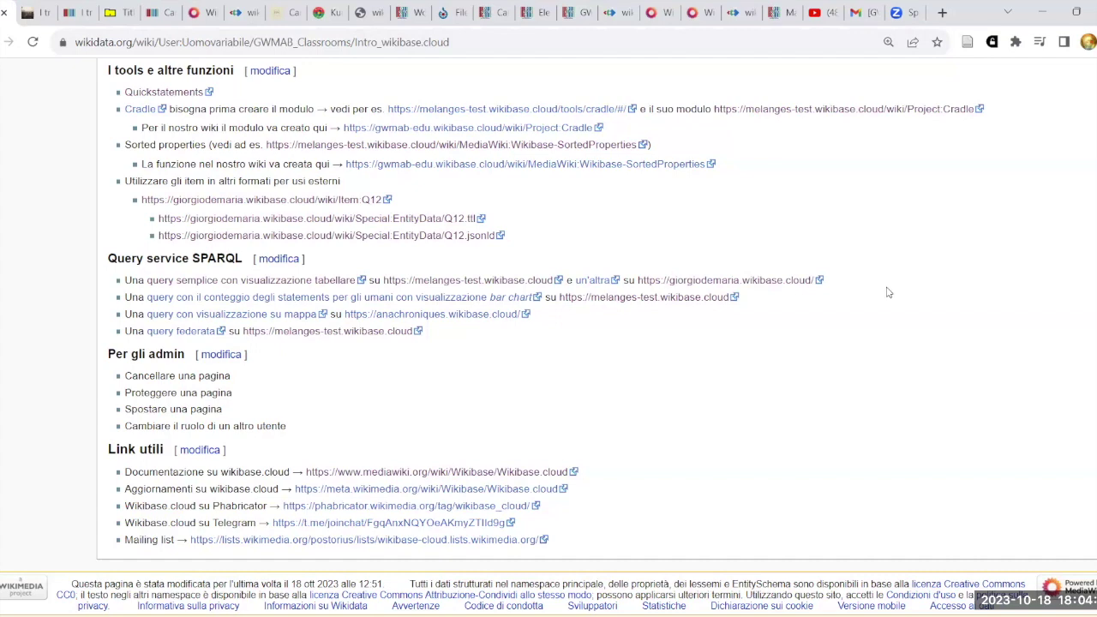
{"action": "scroll", "coordinate": [887, 292], "scroll_direction": "up", "scroll_amount": 1}
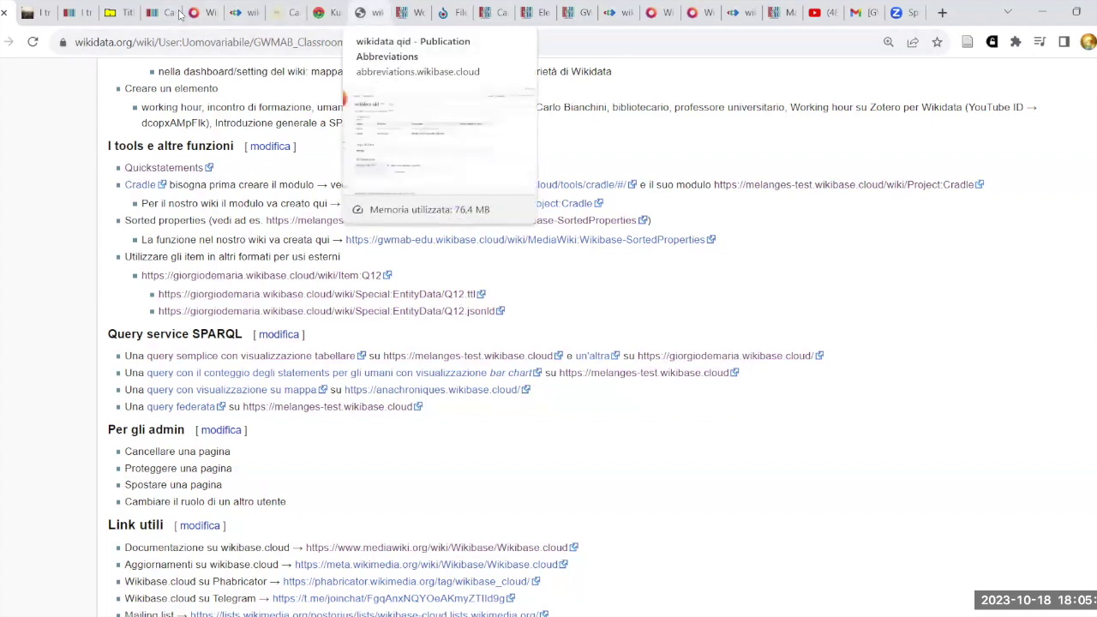
Switch to the GWMAB Edu item Q5 'Working hour su Zotero per Wikidata' and reload it.
{"action": "left_click", "coordinate": [368, 12]}
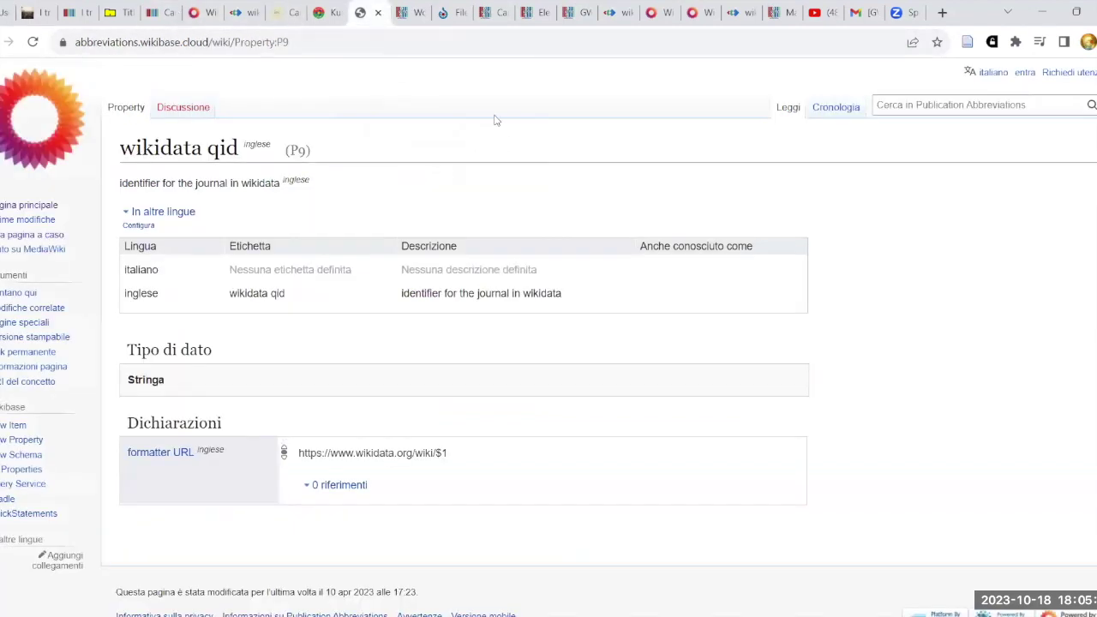
{"action": "left_click", "coordinate": [411, 19]}
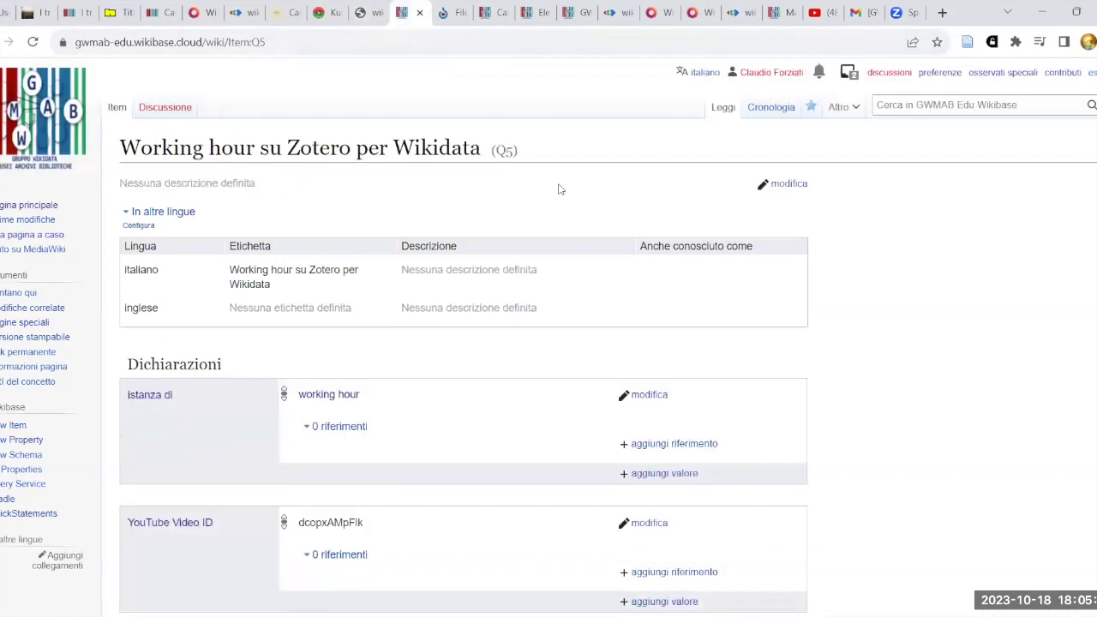
{"action": "scroll", "coordinate": [568, 188], "scroll_direction": "down", "scroll_amount": 2}
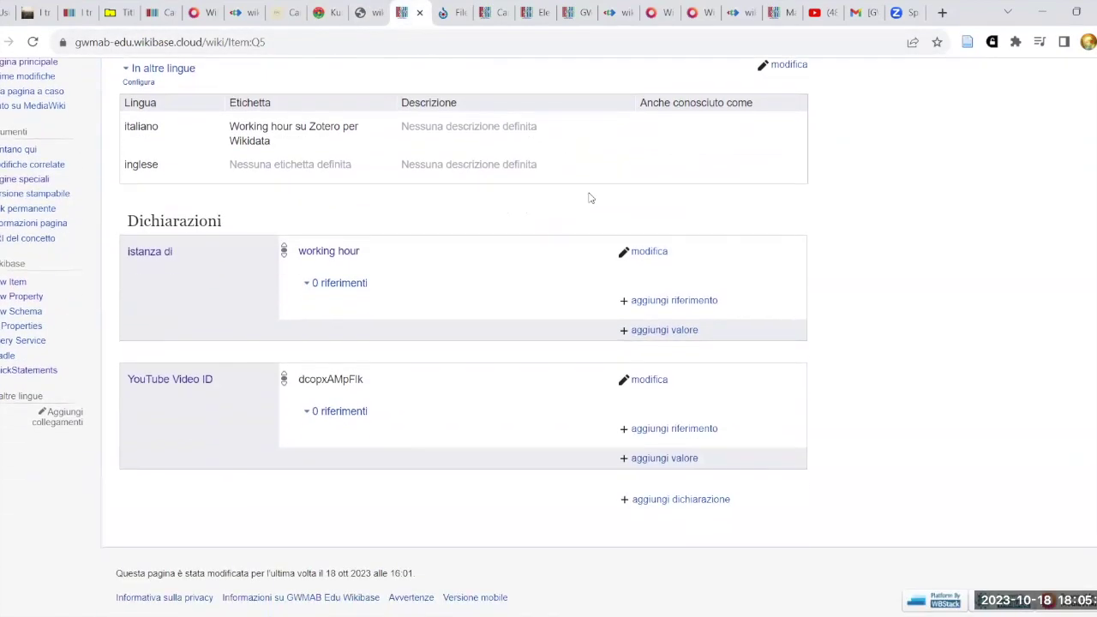
{"action": "scroll", "coordinate": [932, 315], "scroll_direction": "up", "scroll_amount": 2}
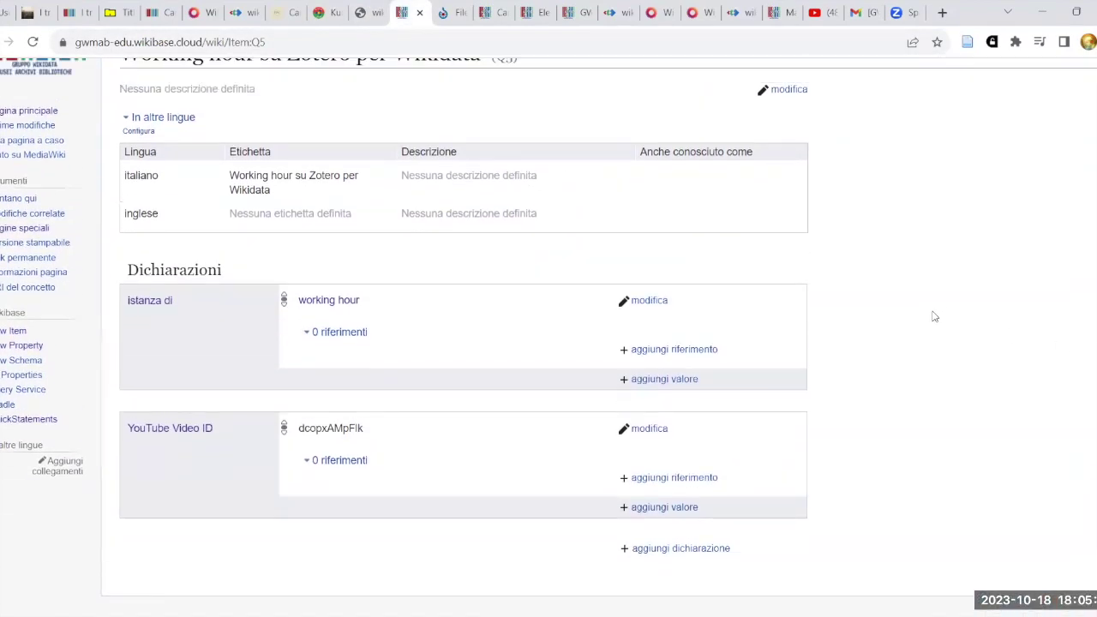
{"action": "scroll", "coordinate": [917, 322], "scroll_direction": "down", "scroll_amount": 1}
{"action": "left_click", "coordinate": [33, 42]}
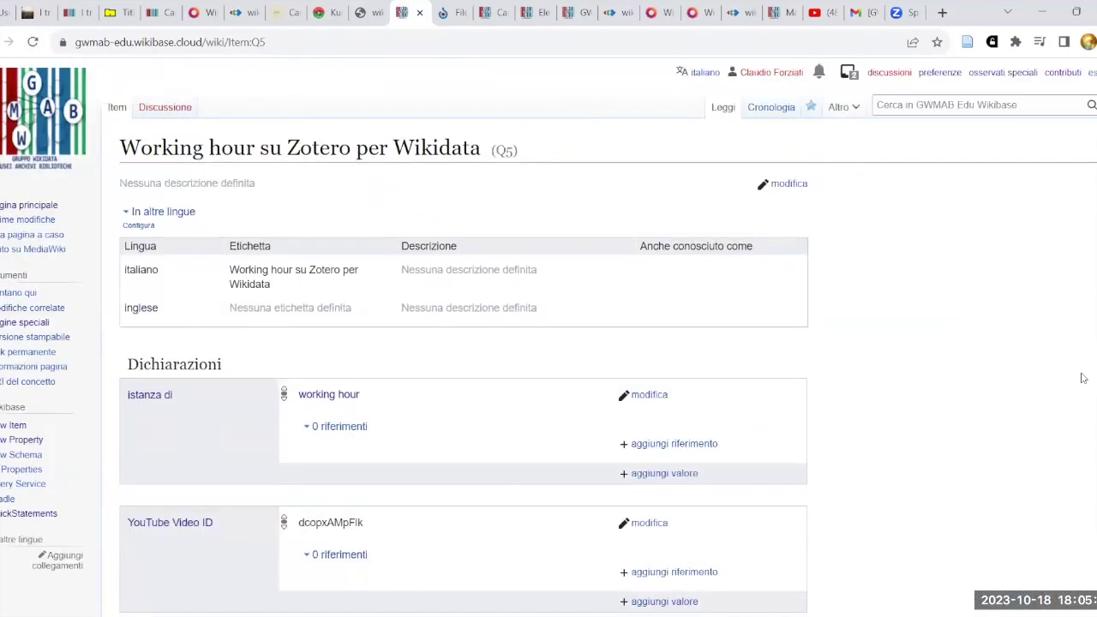
Locate and highlight the YouTube Video ID value dcopxAMpFlk.
{"action": "scroll", "coordinate": [1028, 377], "scroll_direction": "down", "scroll_amount": 1}
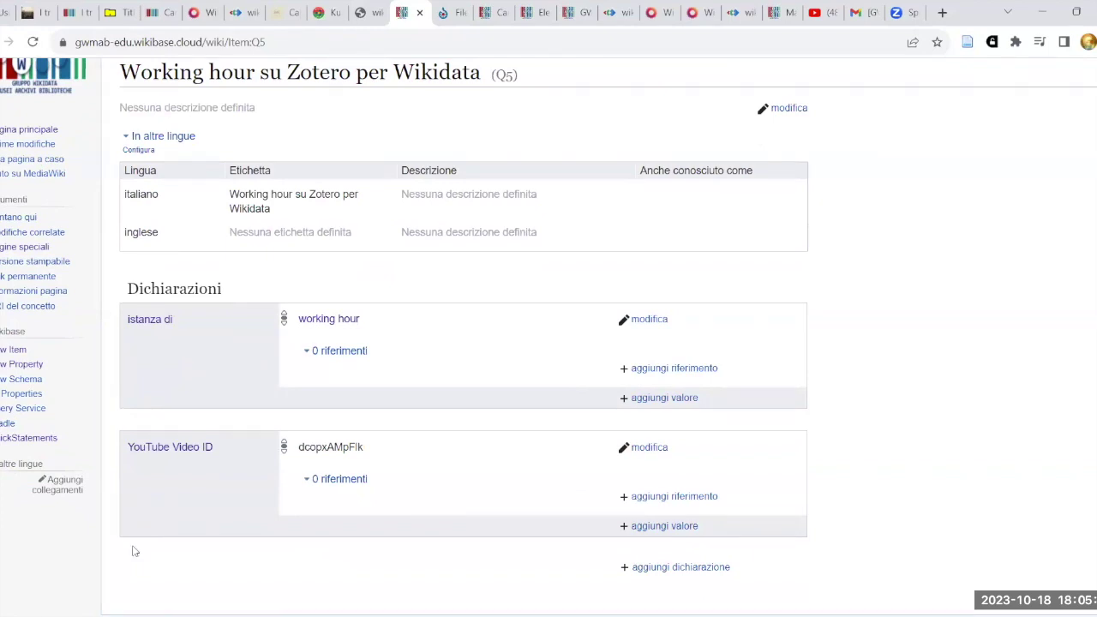
{"action": "scroll", "coordinate": [925, 403], "scroll_direction": "up", "scroll_amount": 1}
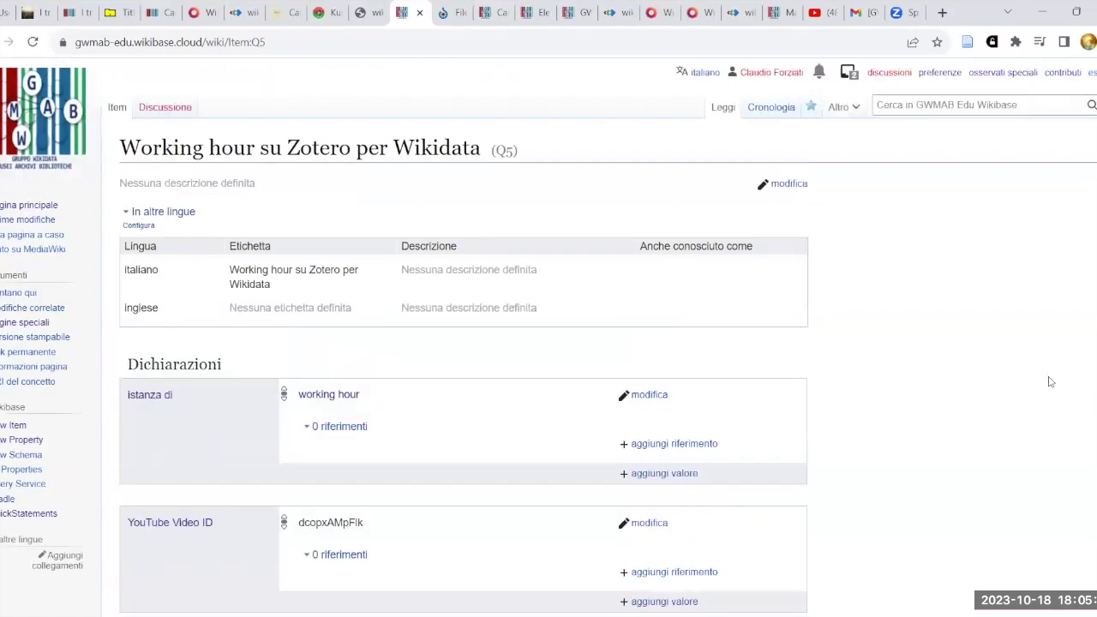
{"action": "scroll", "coordinate": [1048, 381], "scroll_direction": "down", "scroll_amount": 2}
{"action": "scroll", "coordinate": [1051, 381], "scroll_direction": "down", "scroll_amount": 1}
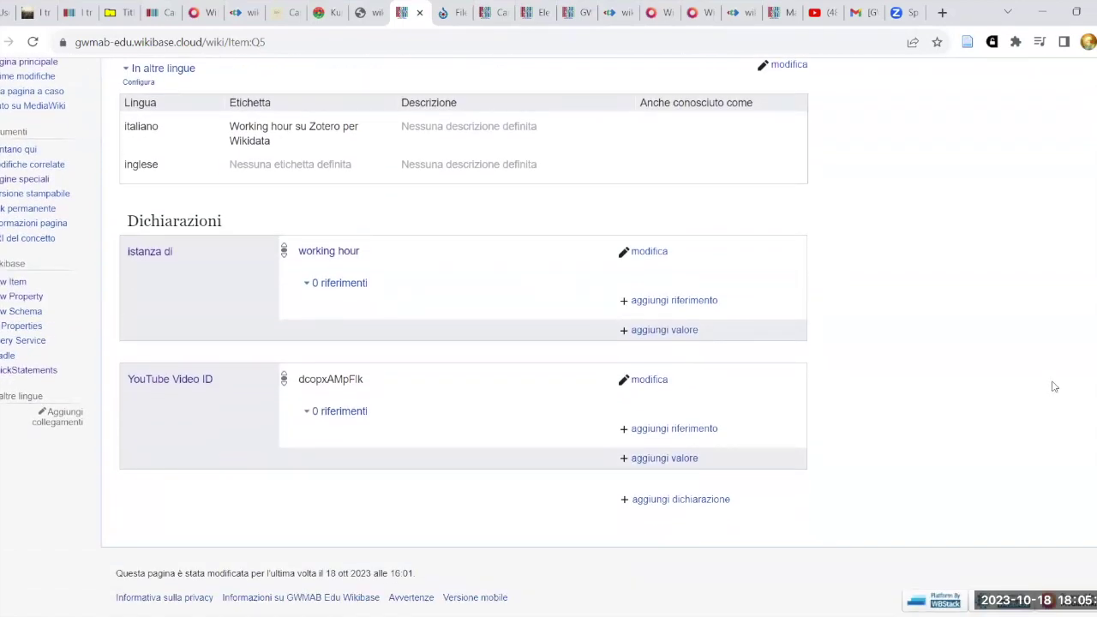
{"action": "scroll", "coordinate": [1054, 386], "scroll_direction": "up", "scroll_amount": 2}
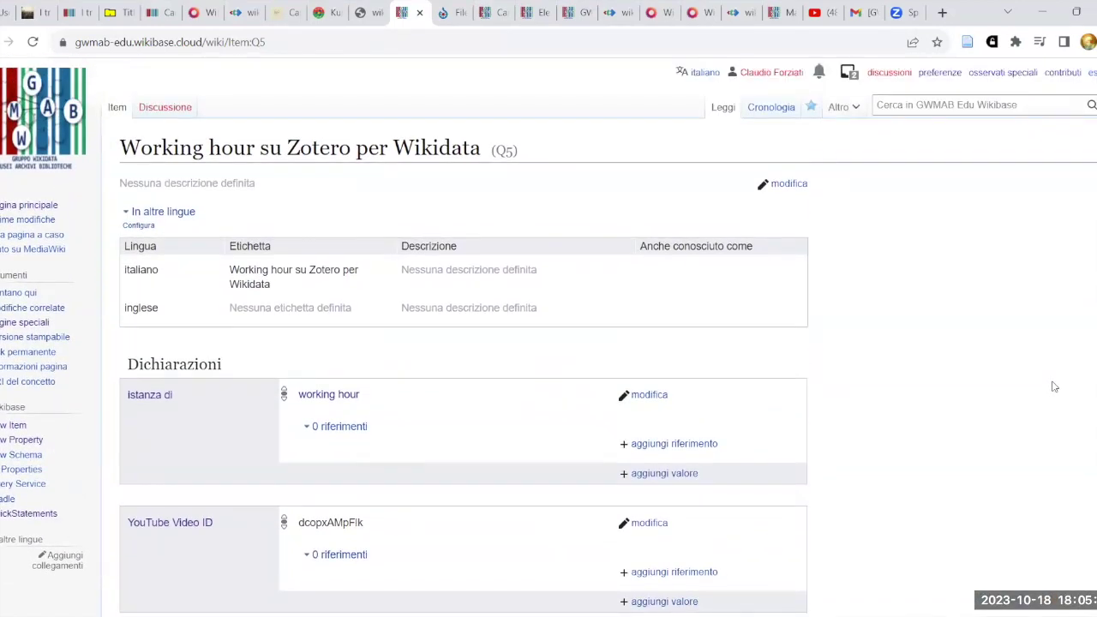
{"action": "scroll", "coordinate": [976, 397], "scroll_direction": "down", "scroll_amount": 2}
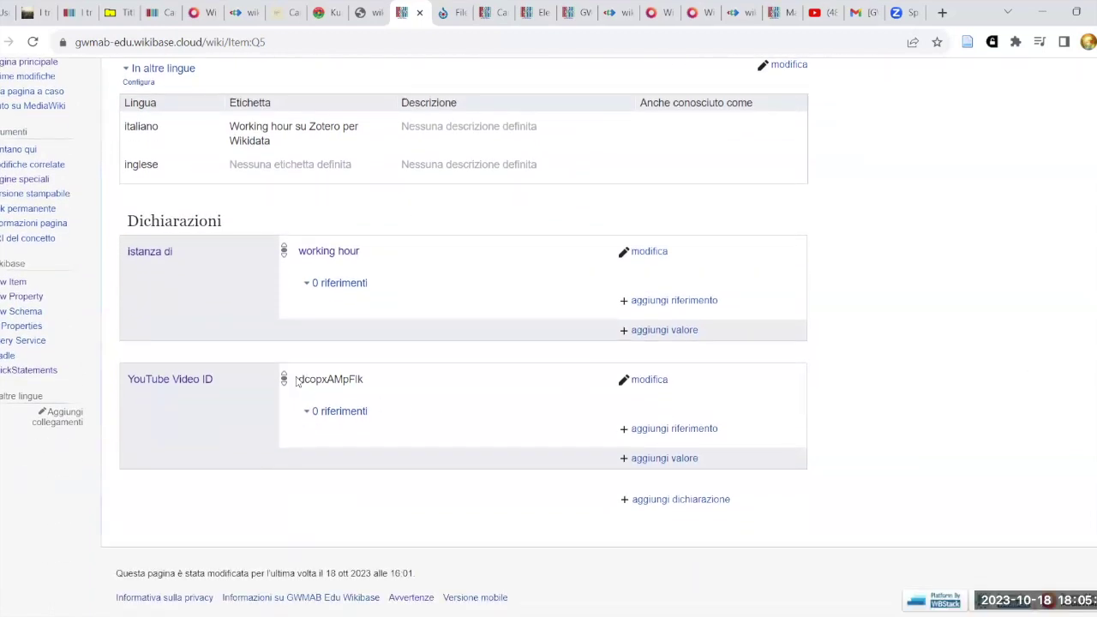
{"action": "mouse_move", "coordinate": [298, 381]}
{"action": "left_mouse_down"}
{"action": "mouse_move", "coordinate": [417, 393]}
{"action": "mouse_move", "coordinate": [297, 382]}
{"action": "left_mouse_up"}
{"action": "left_click", "coordinate": [428, 395]}
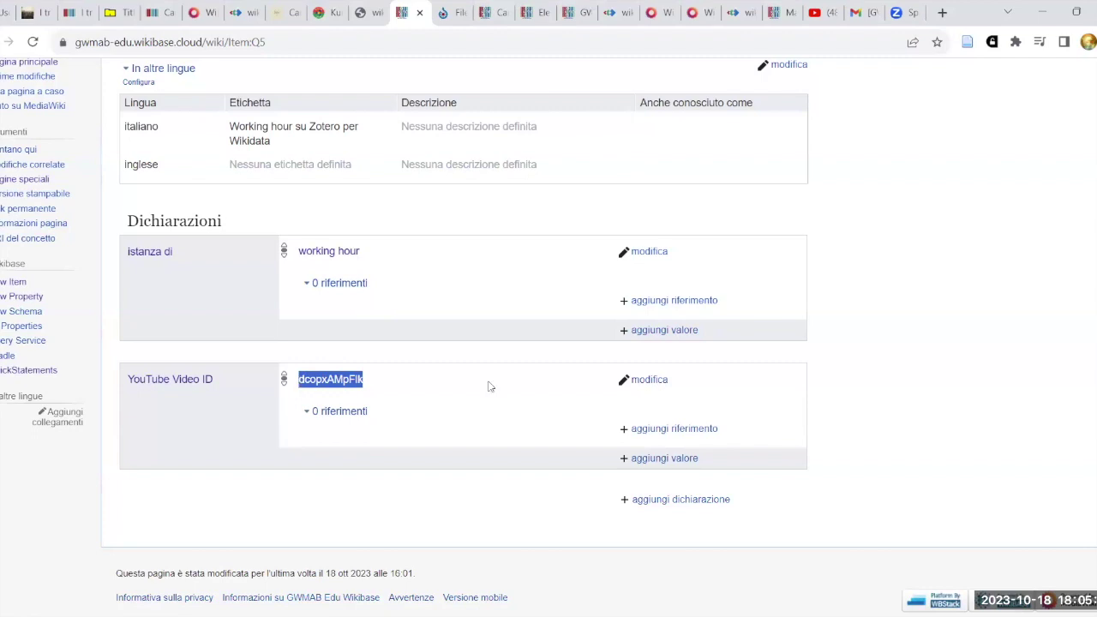
{"action": "left_click", "coordinate": [1016, 410]}
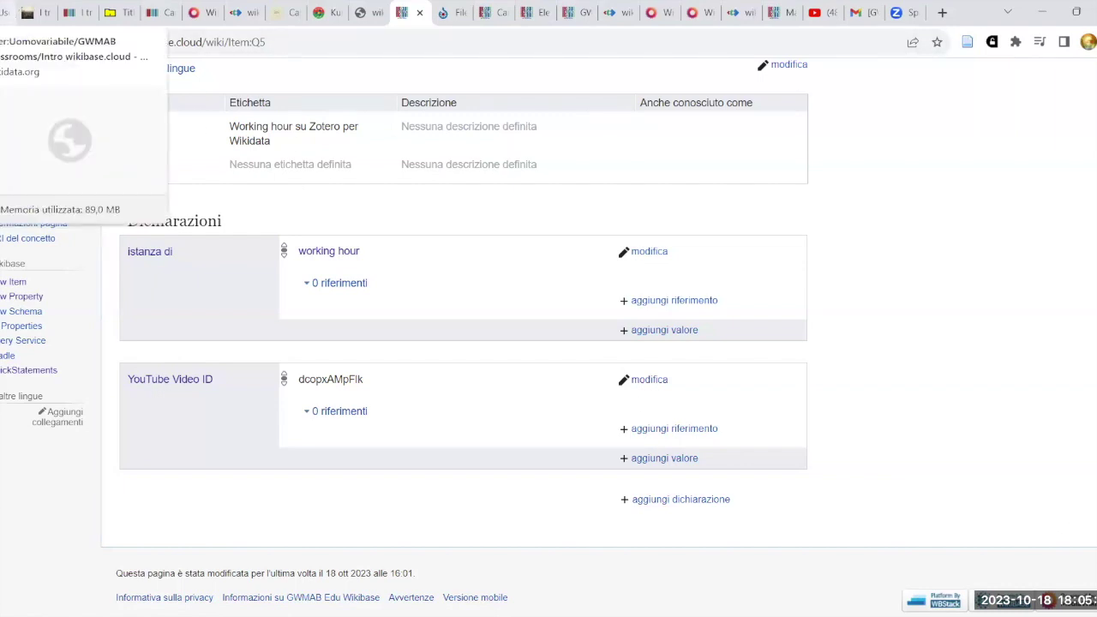
{"action": "scroll", "coordinate": [97, 306], "scroll_direction": "up", "scroll_amount": 2}
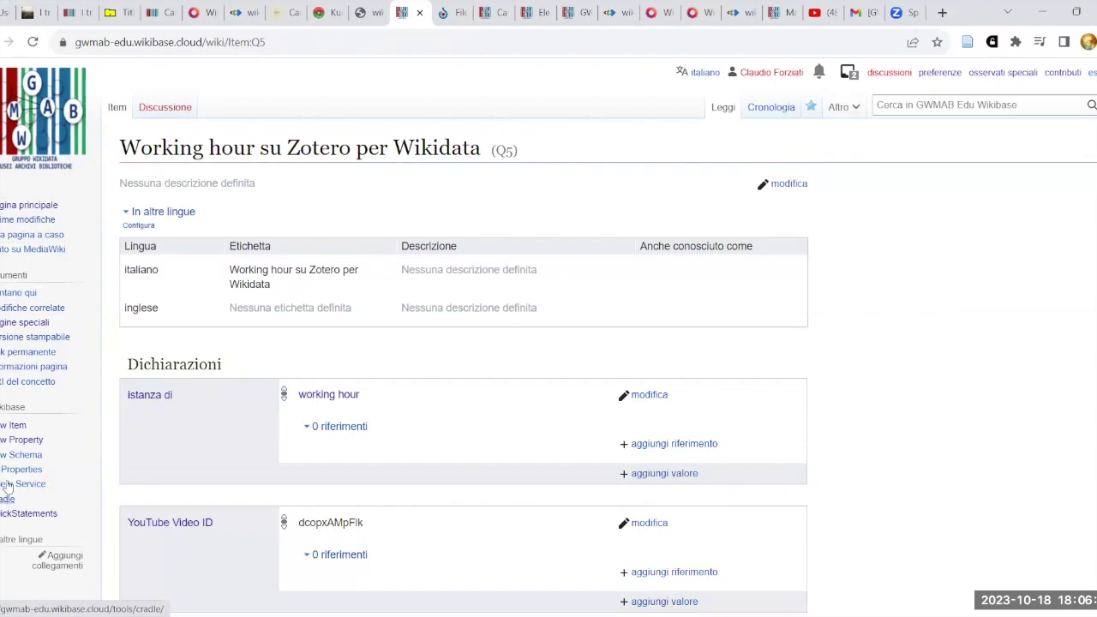
Open the melanges-test Cradle tool in a new tab and preview the capitolo creation form.
{"action": "left_click", "coordinate": [26, 16]}
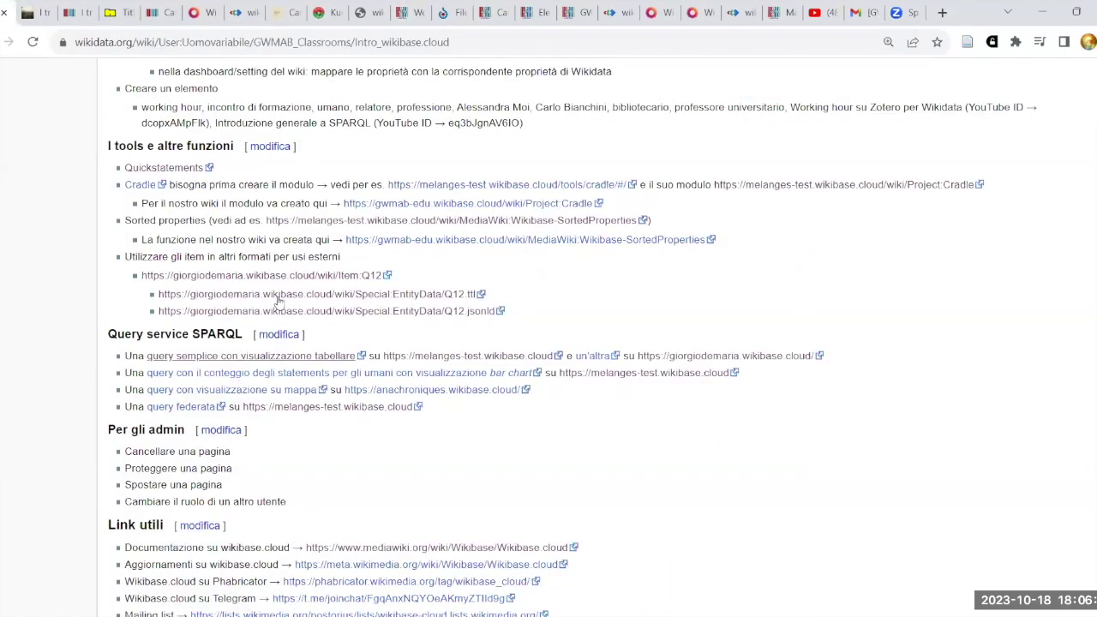
{"action": "right_click", "coordinate": [495, 188]}
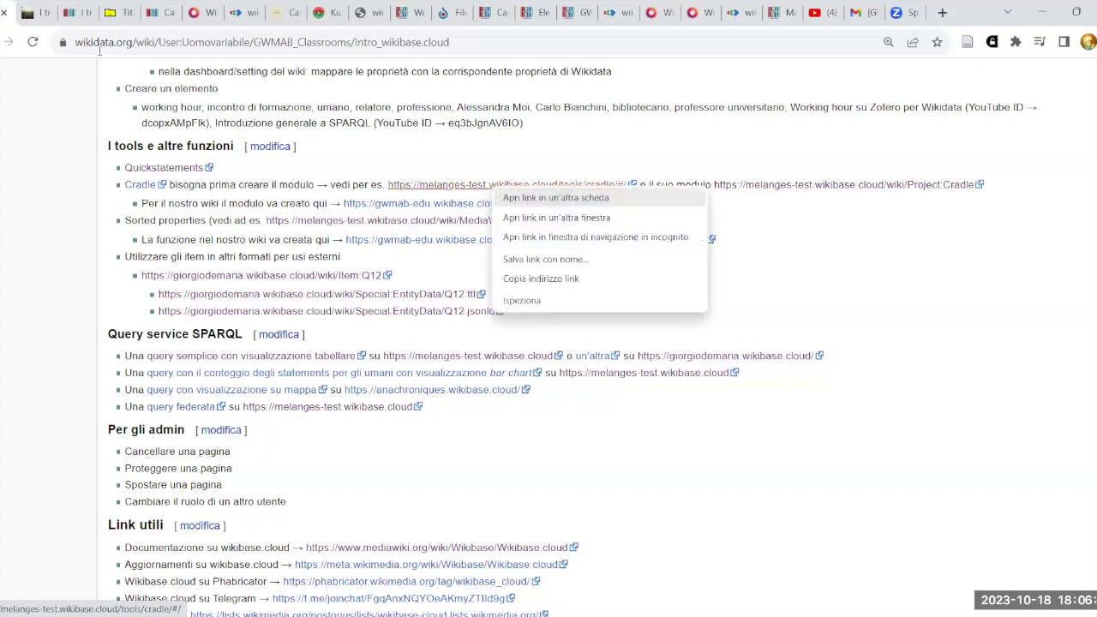
{"action": "left_click", "coordinate": [28, 12]}
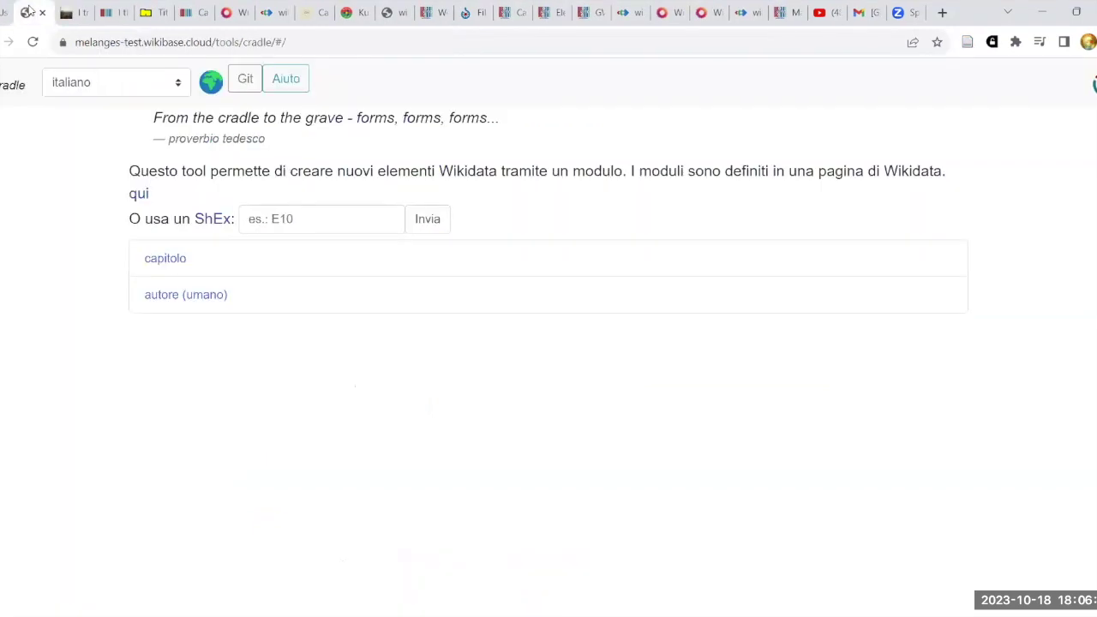
{"action": "left_click", "coordinate": [161, 259]}
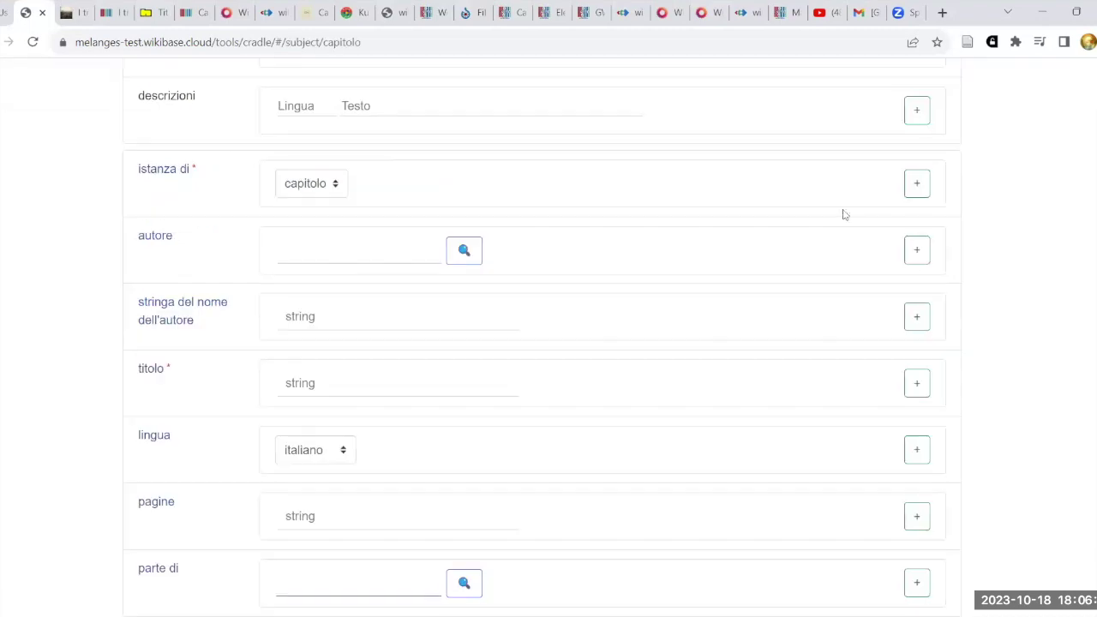
{"action": "scroll", "coordinate": [507, 216], "scroll_direction": "down", "scroll_amount": 1}
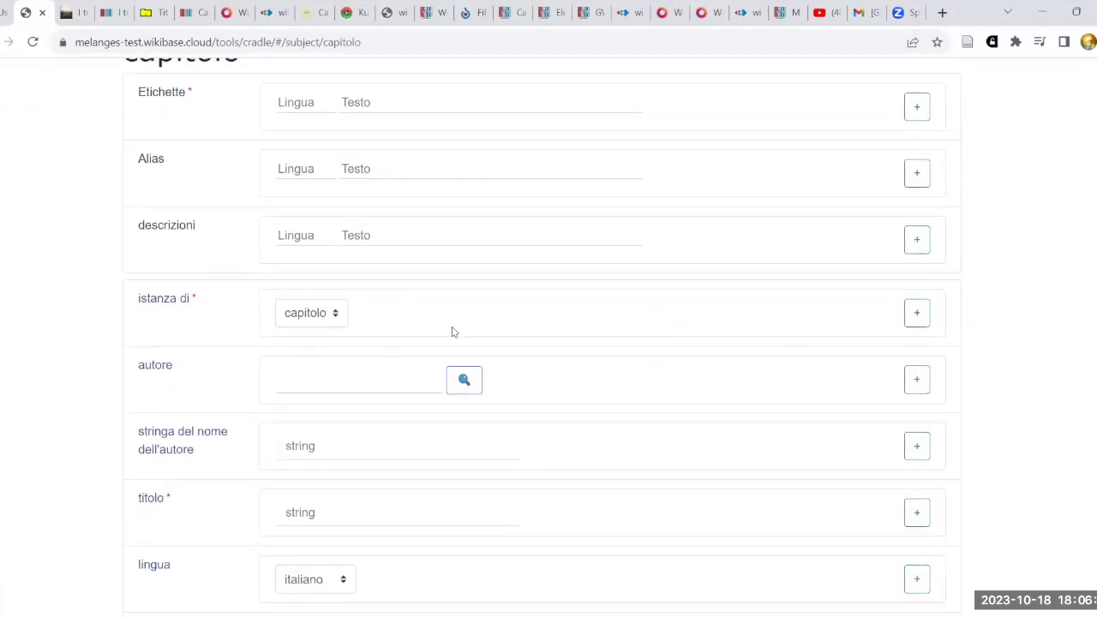
{"action": "scroll", "coordinate": [433, 324], "scroll_direction": "up", "scroll_amount": 1}
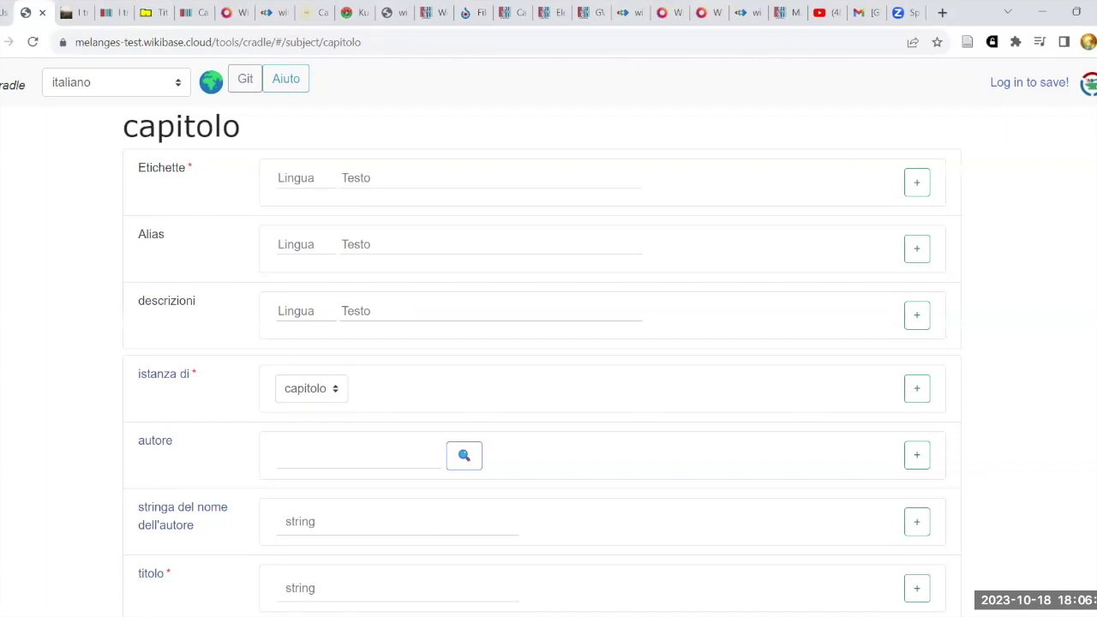
{"action": "key", "text": "alt+Left"}
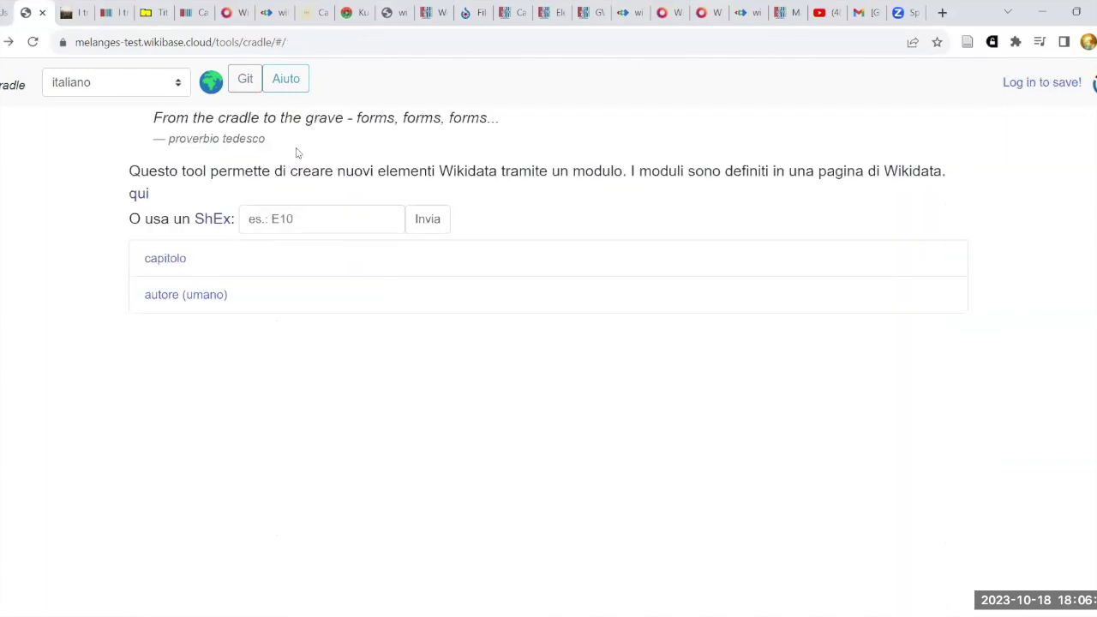
Preview the autore (umano) form and its istanza di values, then reopen the capitolo form.
{"action": "left_click", "coordinate": [171, 295]}
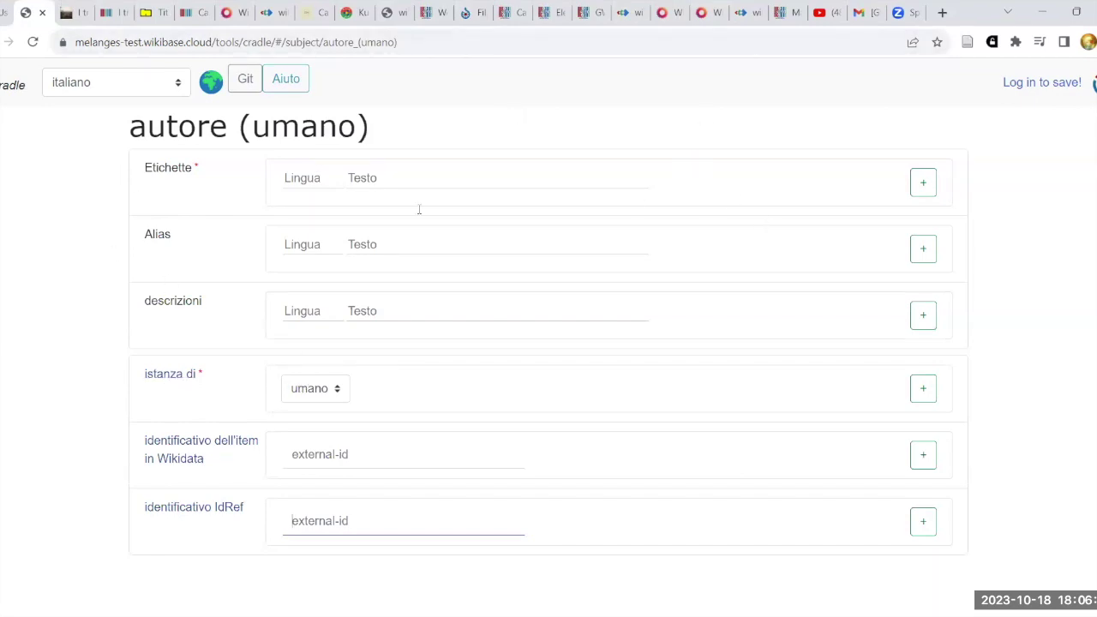
{"action": "left_click", "coordinate": [317, 388]}
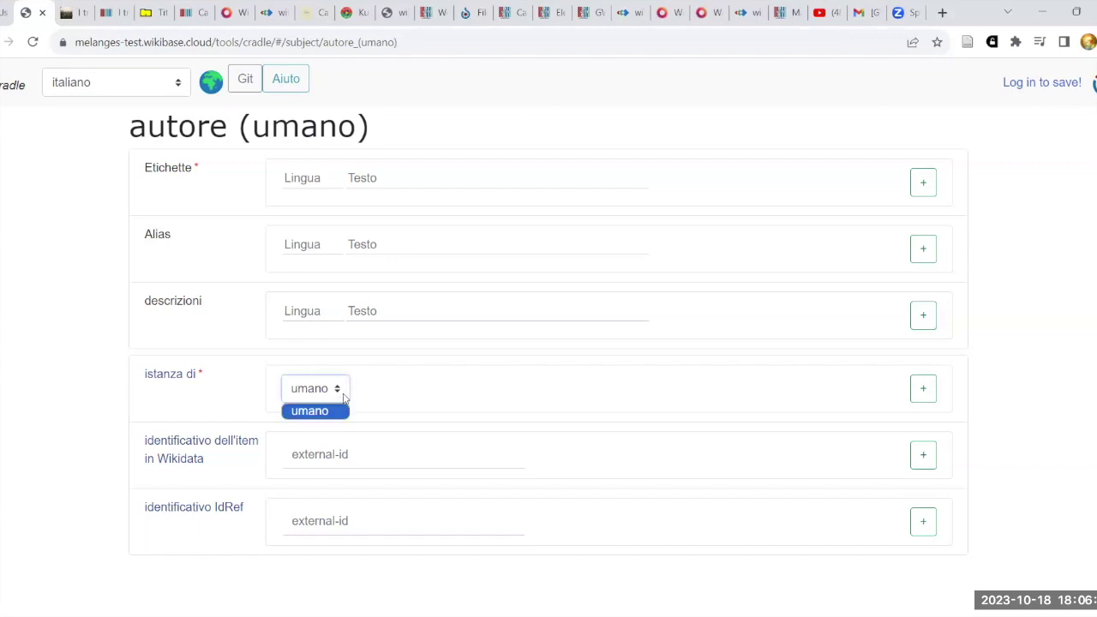
{"action": "left_click", "coordinate": [196, 385]}
{"action": "left_click", "coordinate": [5, 12]}
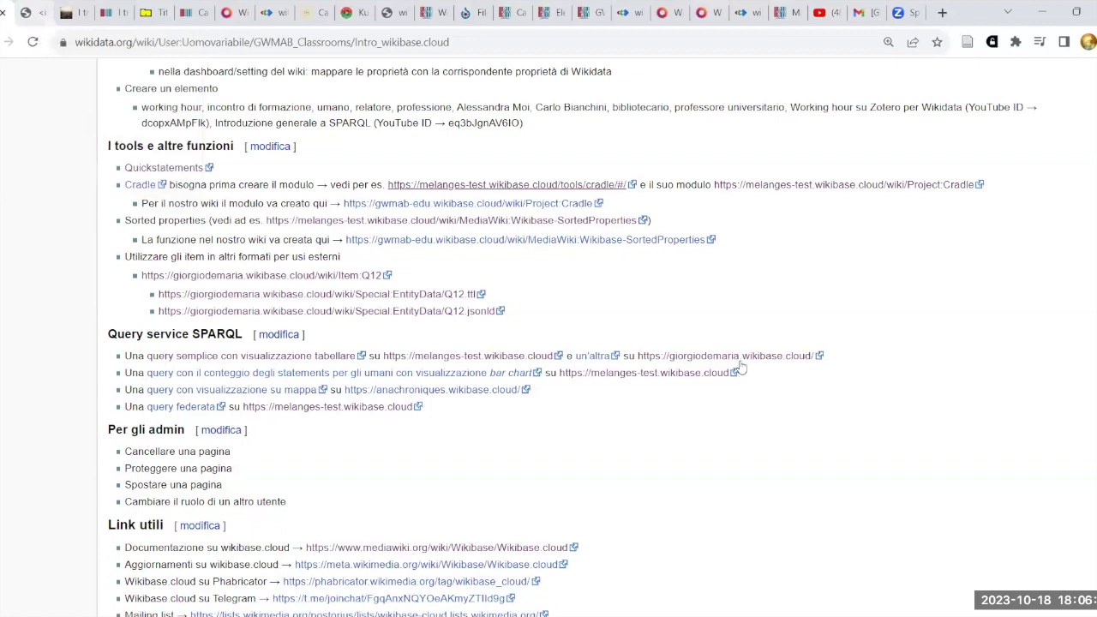
{"action": "right_click", "coordinate": [753, 184]}
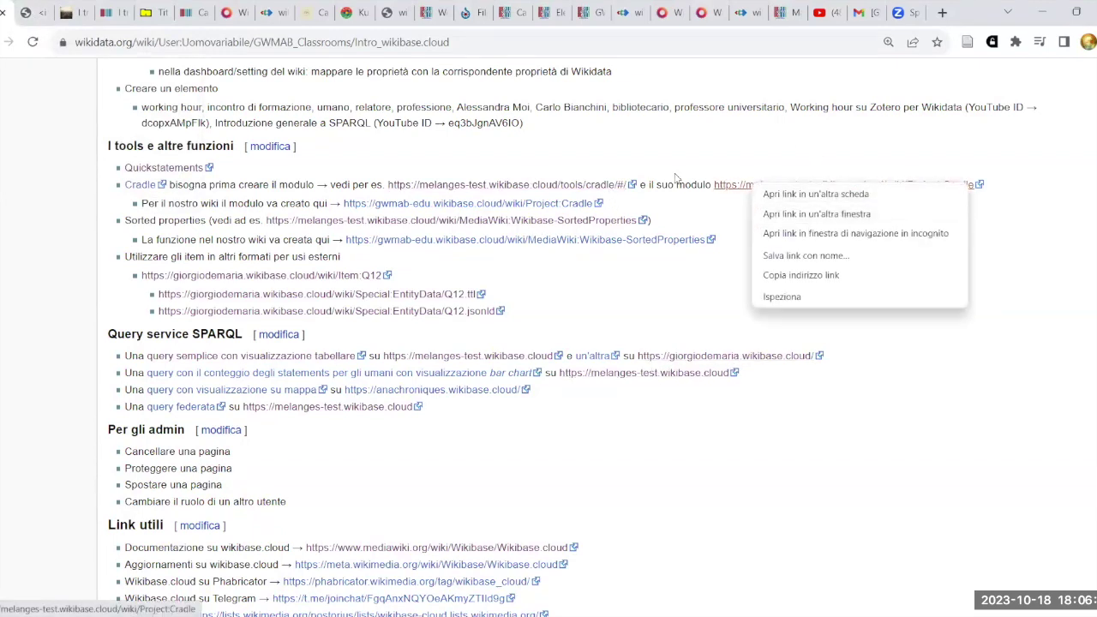
{"action": "left_click", "coordinate": [39, 12]}
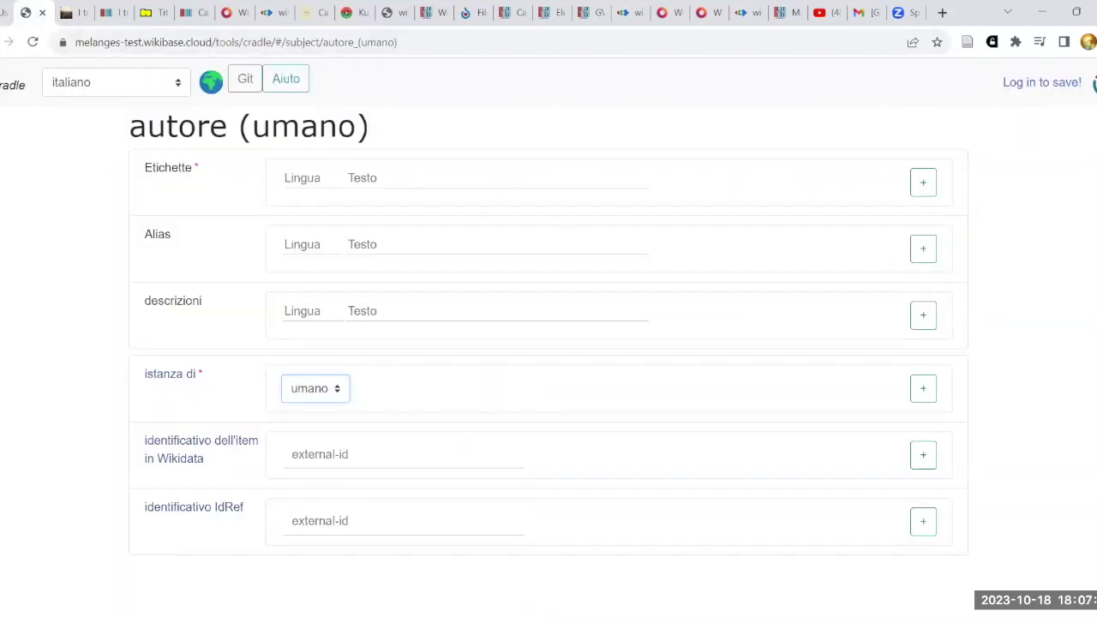
{"action": "left_click", "coordinate": [12, 84]}
{"action": "left_click", "coordinate": [176, 257]}
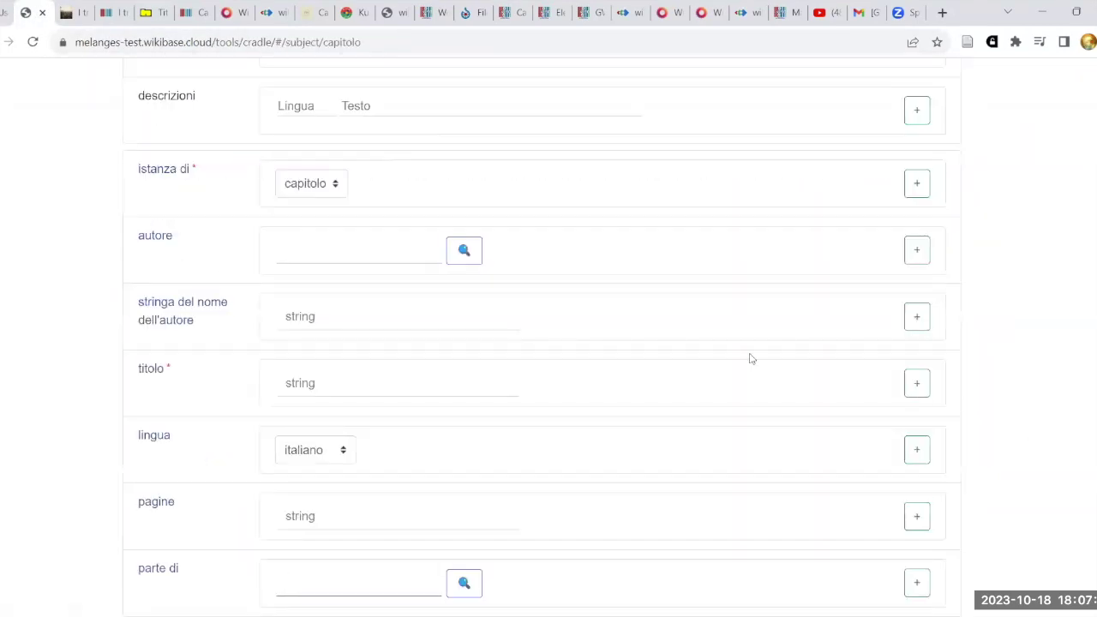
Open the Project:Cradle page in a new tab and highlight its heading.
{"action": "key", "text": "ctrl+shift+Tab"}
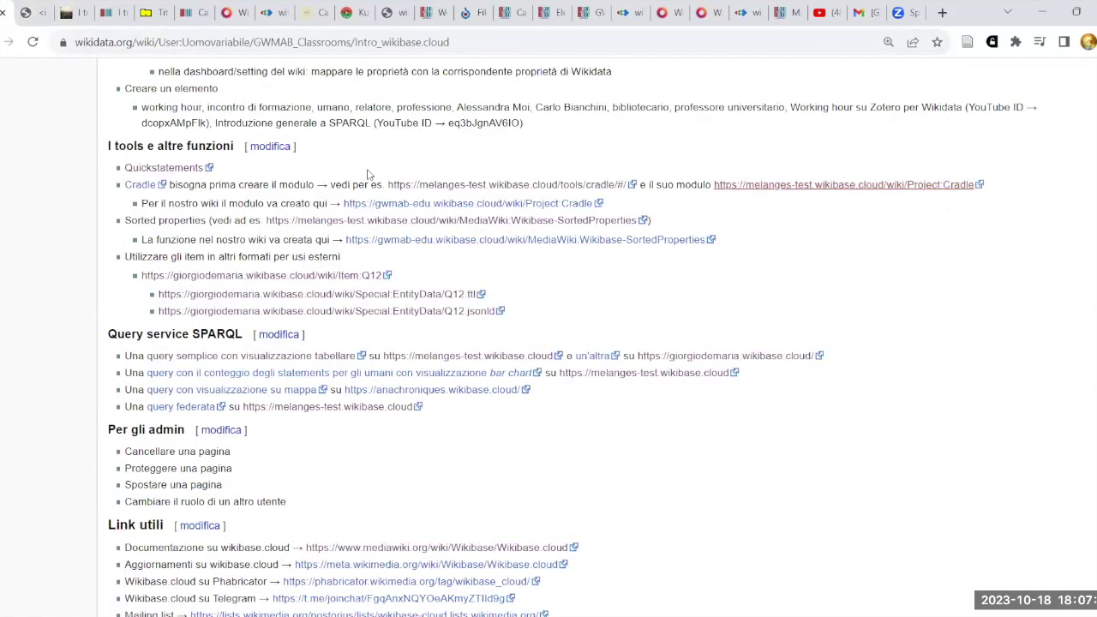
{"action": "right_click", "coordinate": [873, 200]}
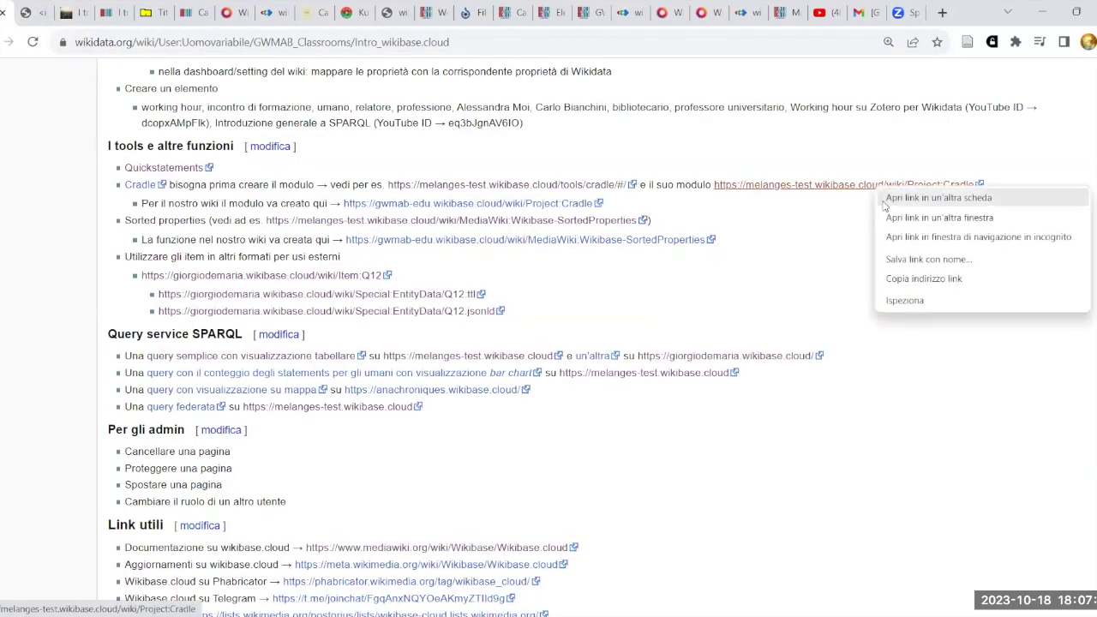
{"action": "left_click", "coordinate": [908, 209]}
{"action": "left_click", "coordinate": [65, 13]}
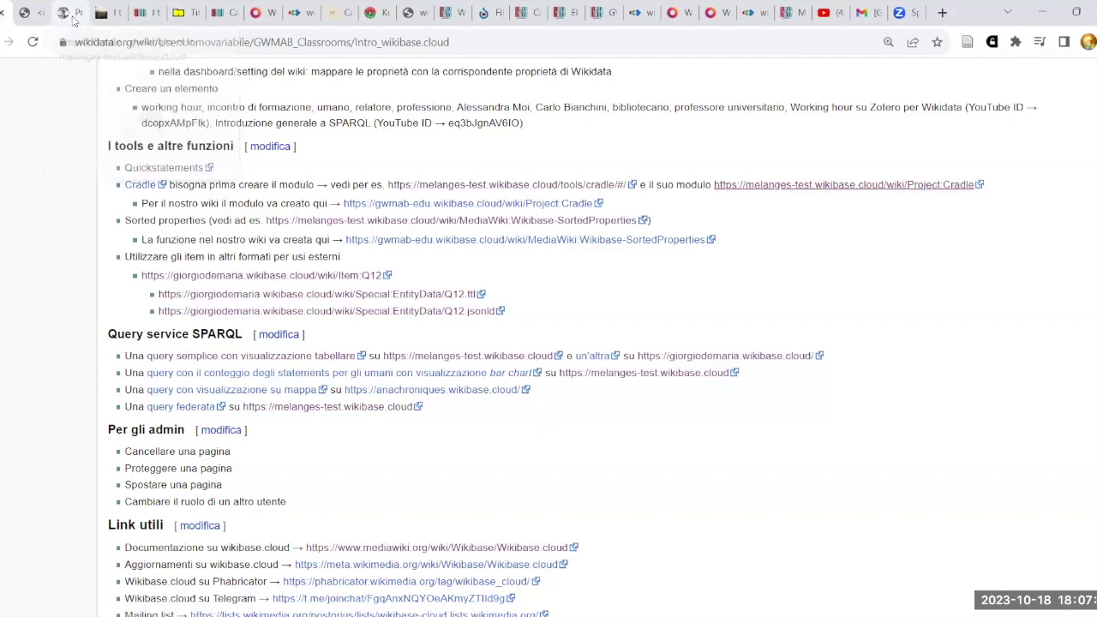
{"action": "left_click_drag", "start_coordinate": [120, 147], "coordinate": [343, 158]}
{"action": "left_click", "coordinate": [336, 157]}
{"action": "left_click_drag", "start_coordinate": [120, 147], "coordinate": [261, 166]}
{"action": "left_click", "coordinate": [433, 233]}
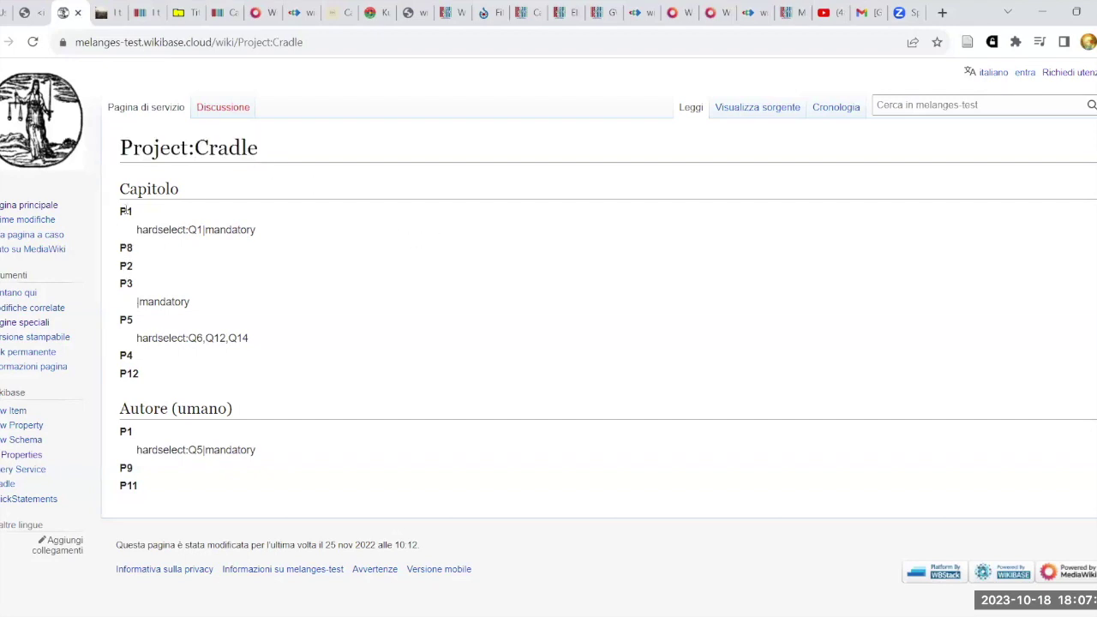
Highlight the Capitolo form's properties P1 to P12 on the Project:Cradle page.
{"action": "left_click", "coordinate": [26, 12]}
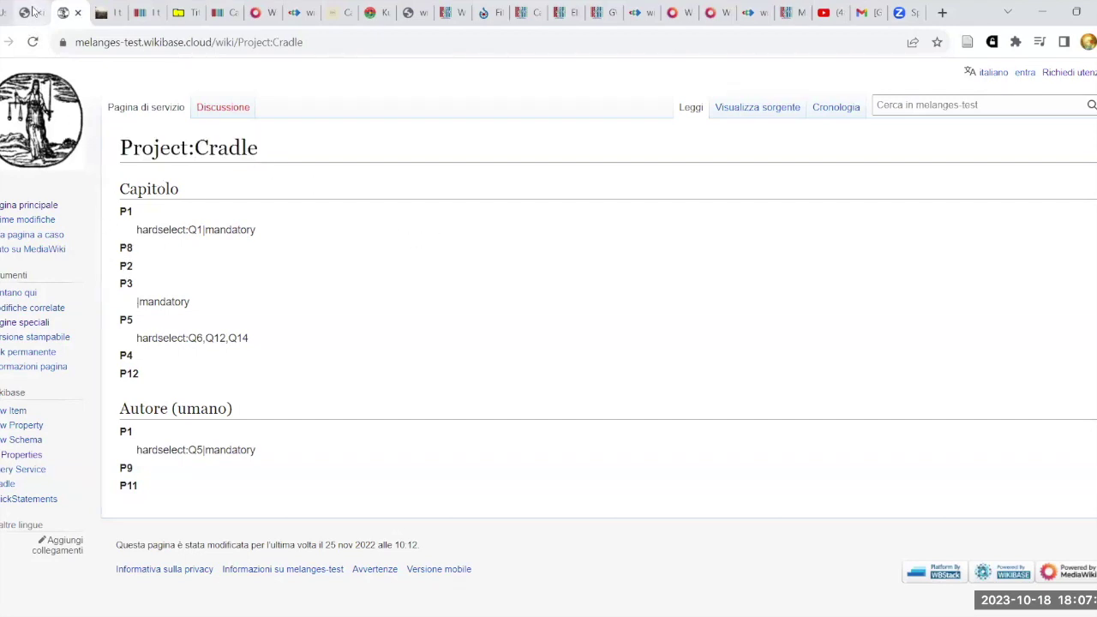
{"action": "scroll", "coordinate": [383, 127], "scroll_direction": "up", "scroll_amount": 3}
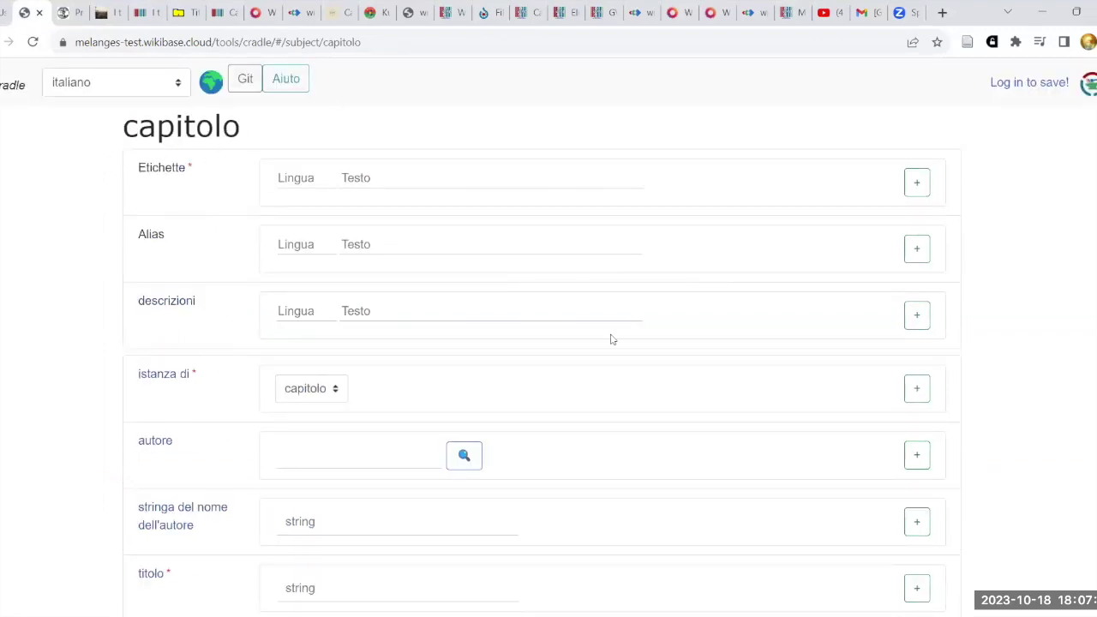
{"action": "left_click", "coordinate": [65, 11]}
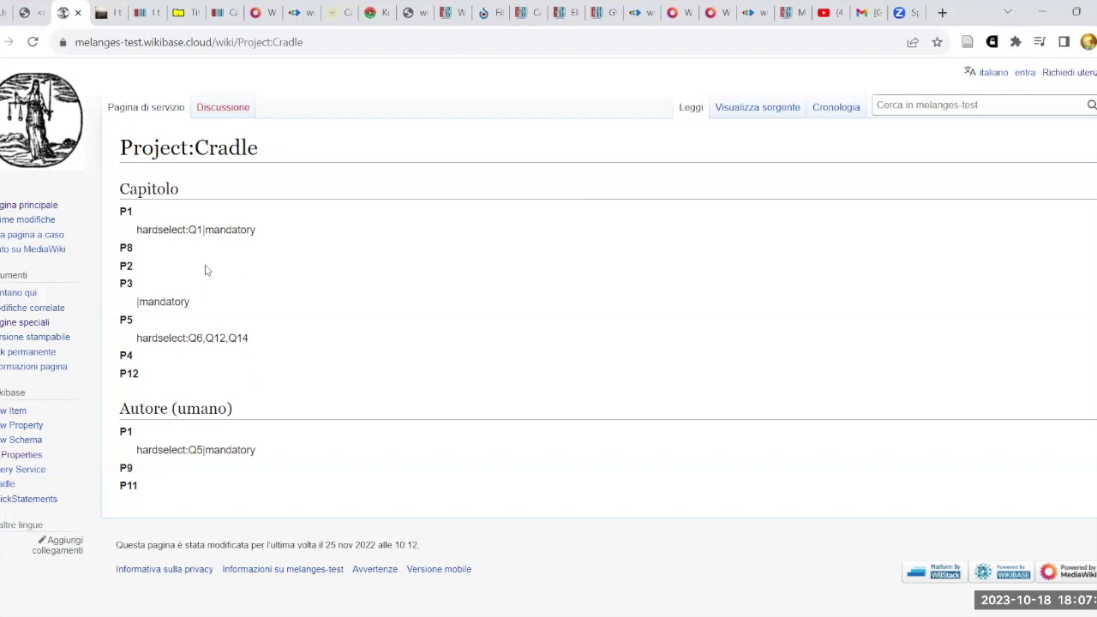
{"action": "double_click", "coordinate": [125, 212]}
{"action": "left_click", "coordinate": [166, 259]}
{"action": "left_click_drag", "start_coordinate": [122, 210], "coordinate": [137, 370]}
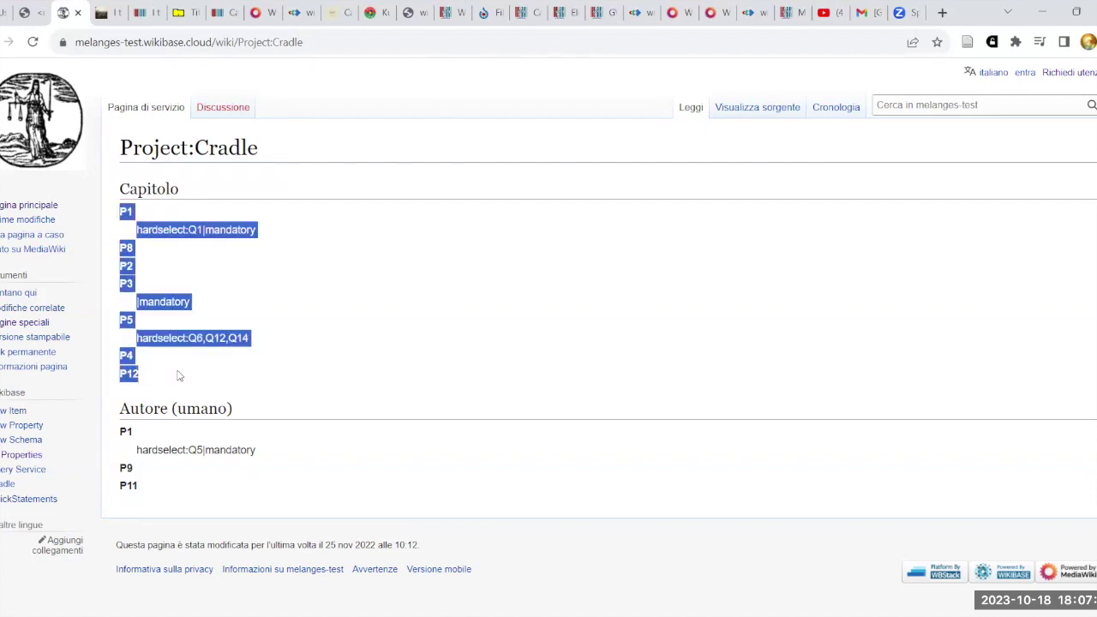
Open the sidebar Properties list in a new tab and switch to it.
{"action": "right_click", "coordinate": [33, 459]}
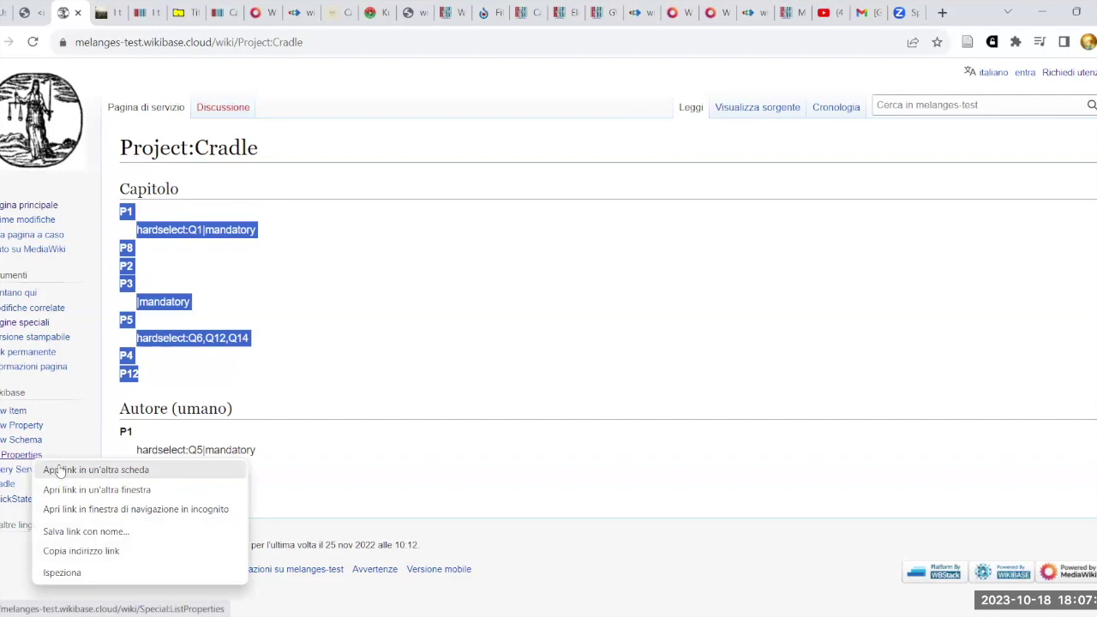
{"action": "left_click", "coordinate": [60, 470]}
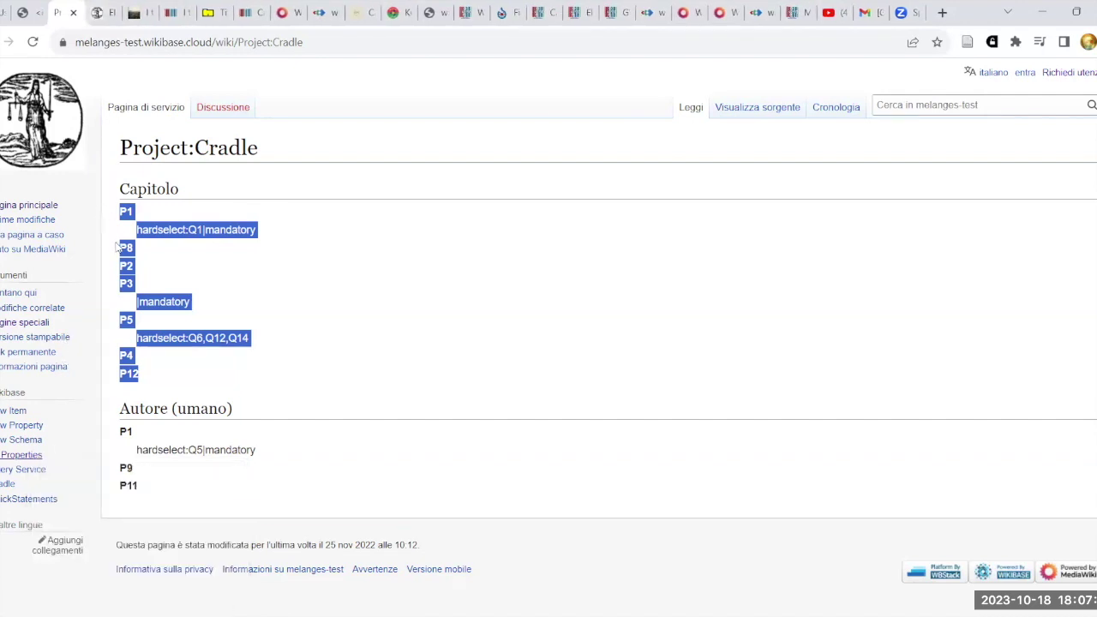
{"action": "left_click", "coordinate": [96, 14]}
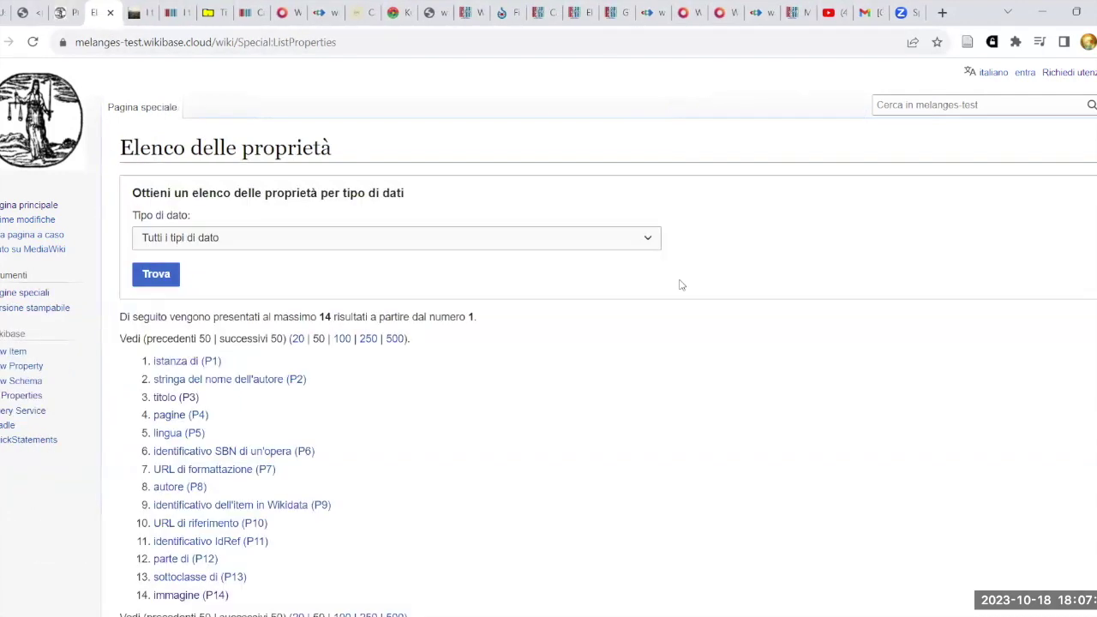
Return to the Cradle capitolo form and scroll through its fields.
{"action": "scroll", "coordinate": [651, 344], "scroll_direction": "down", "scroll_amount": 1}
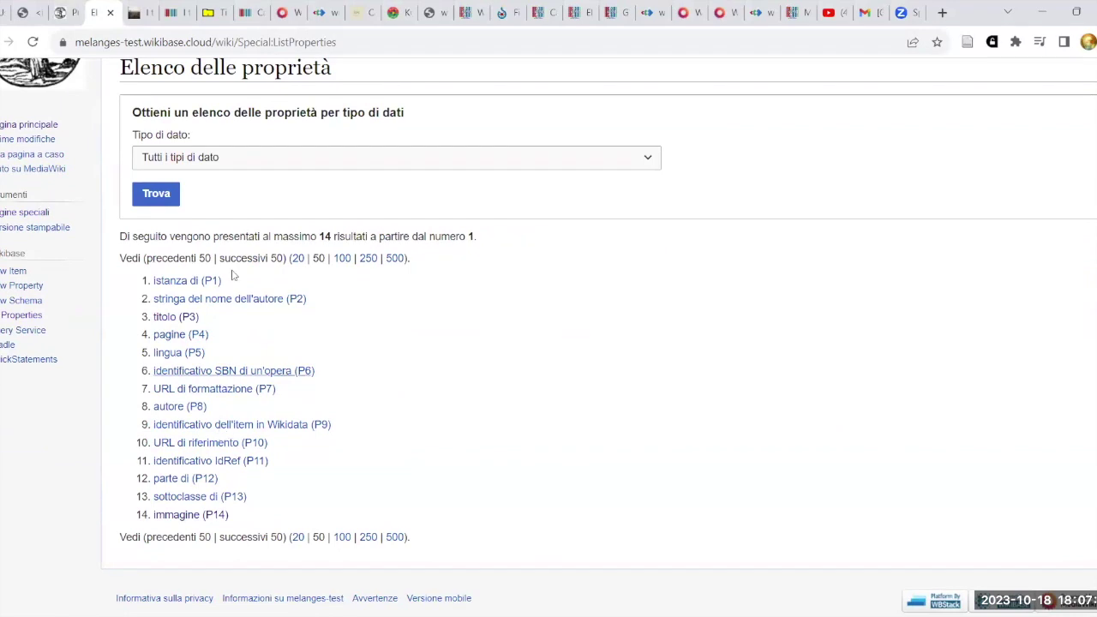
{"action": "left_click", "coordinate": [74, 10]}
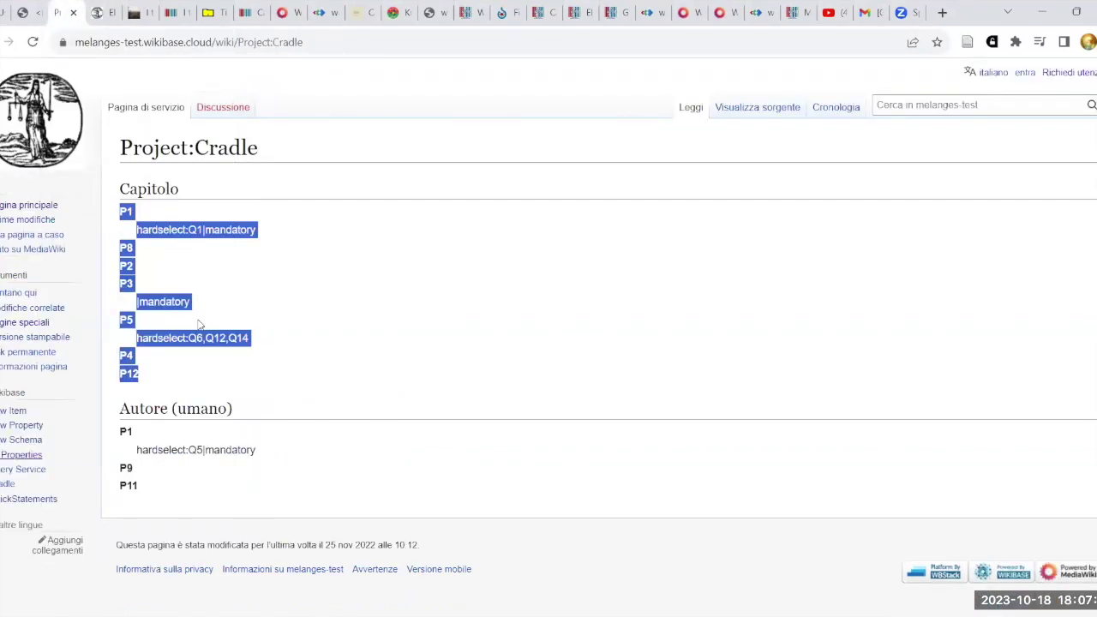
{"action": "left_click", "coordinate": [33, 15]}
{"action": "scroll", "coordinate": [660, 305], "scroll_direction": "down", "scroll_amount": 2}
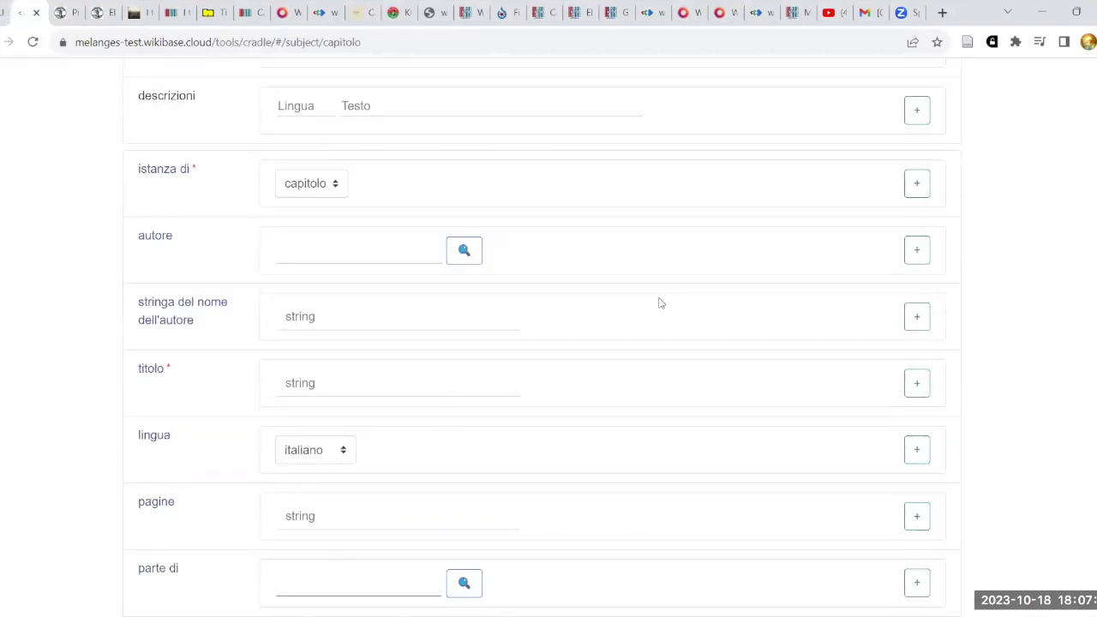
{"action": "scroll", "coordinate": [659, 304], "scroll_direction": "up", "scroll_amount": 3}
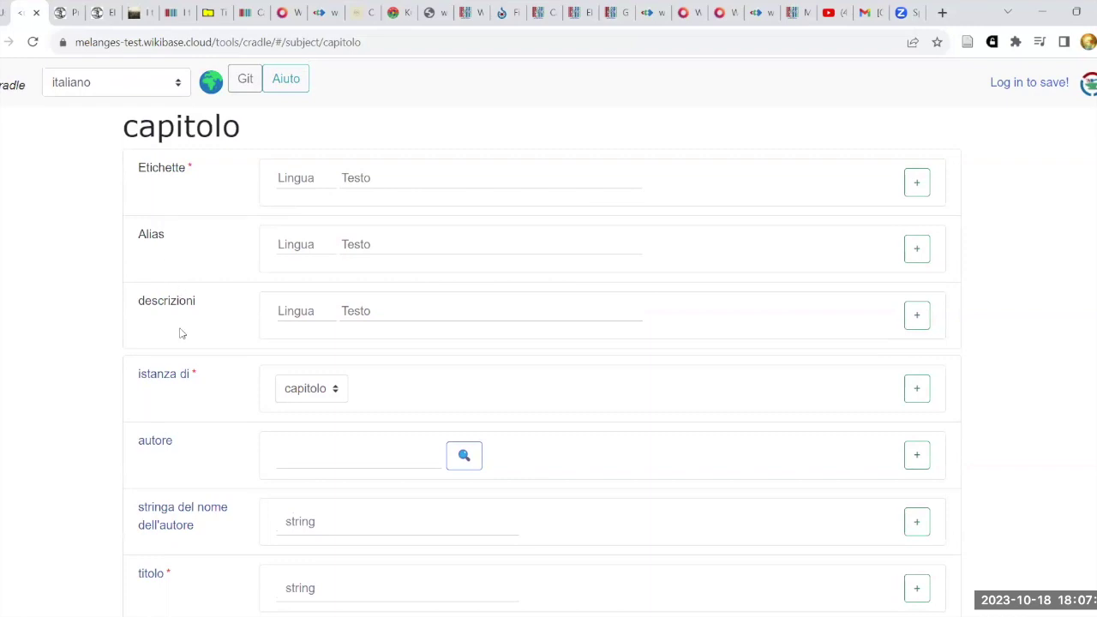
{"action": "scroll", "coordinate": [596, 310], "scroll_direction": "down", "scroll_amount": 2}
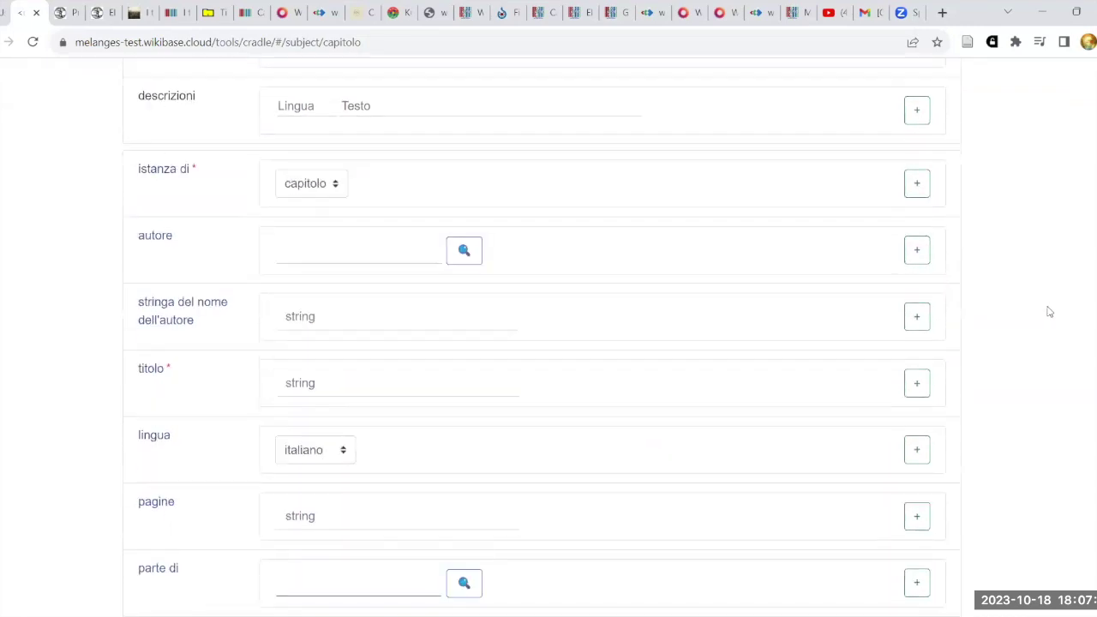
{"action": "scroll", "coordinate": [480, 233], "scroll_direction": "up", "scroll_amount": 3}
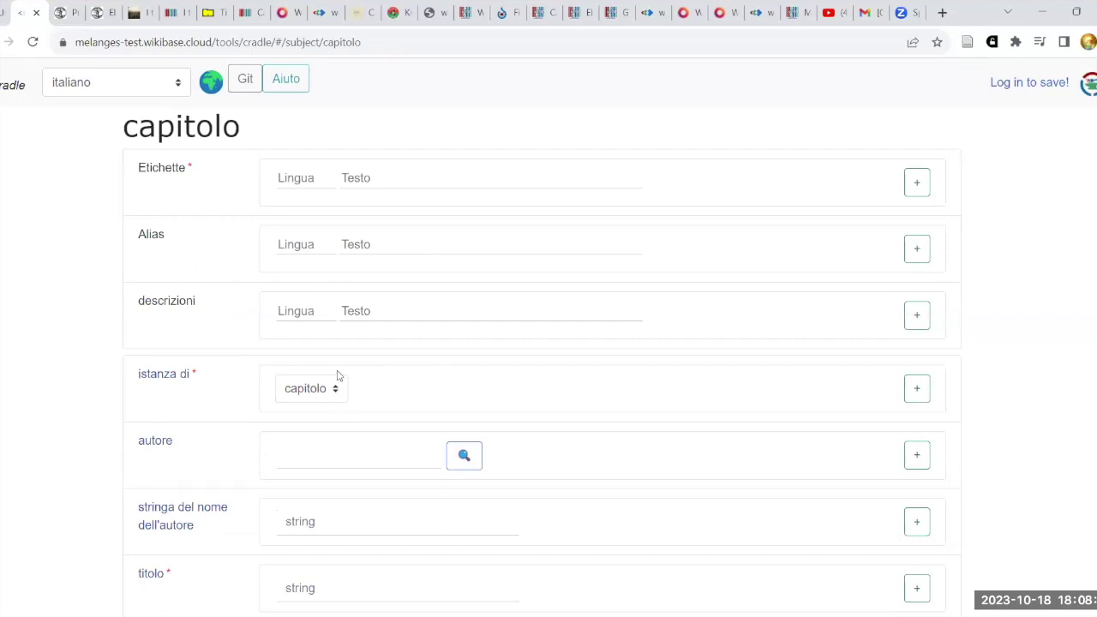
{"action": "scroll", "coordinate": [387, 193], "scroll_direction": "down", "scroll_amount": 2}
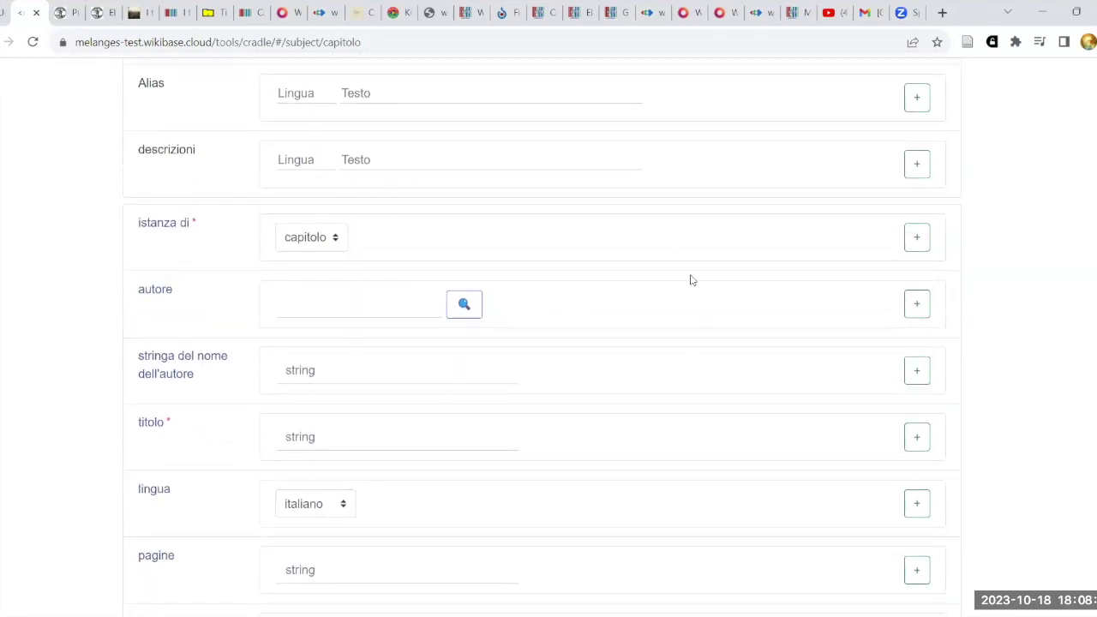
{"action": "scroll", "coordinate": [493, 299], "scroll_direction": "up", "scroll_amount": 2}
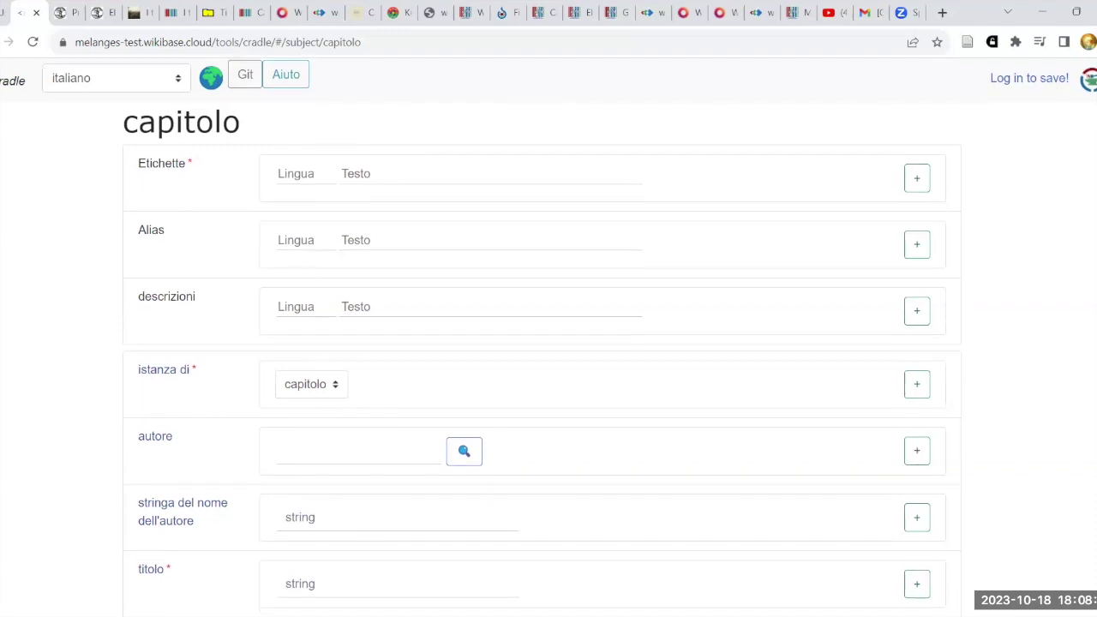
{"action": "scroll", "coordinate": [591, 300], "scroll_direction": "down", "scroll_amount": 3}
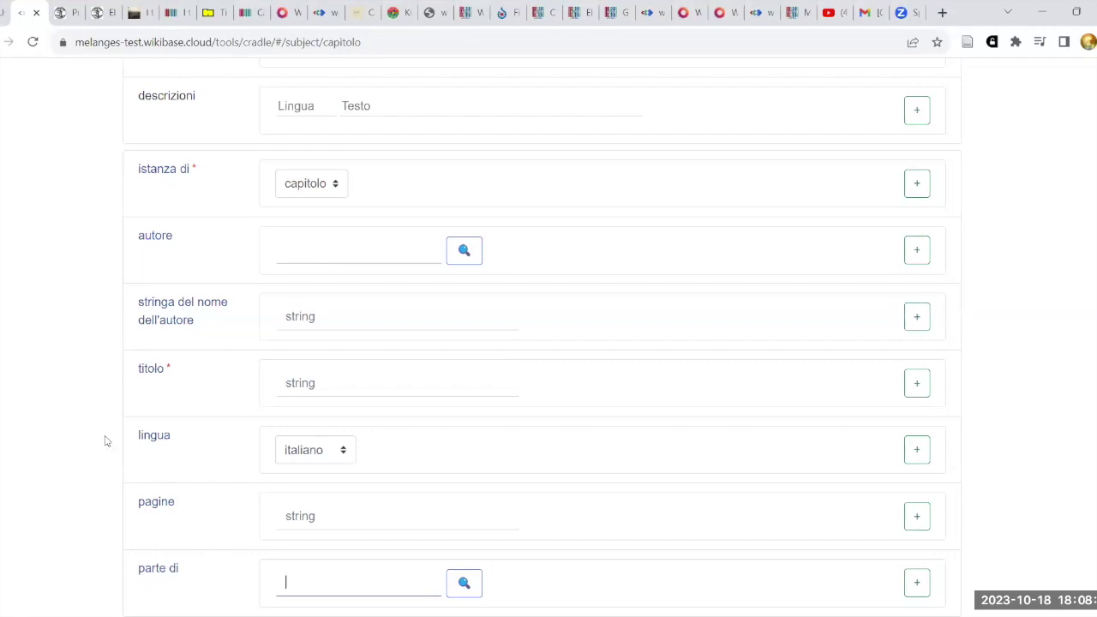
Check the lingua dropdown offers italiano, inglese and spagnolo, then return to the property list.
{"action": "left_click", "coordinate": [349, 458]}
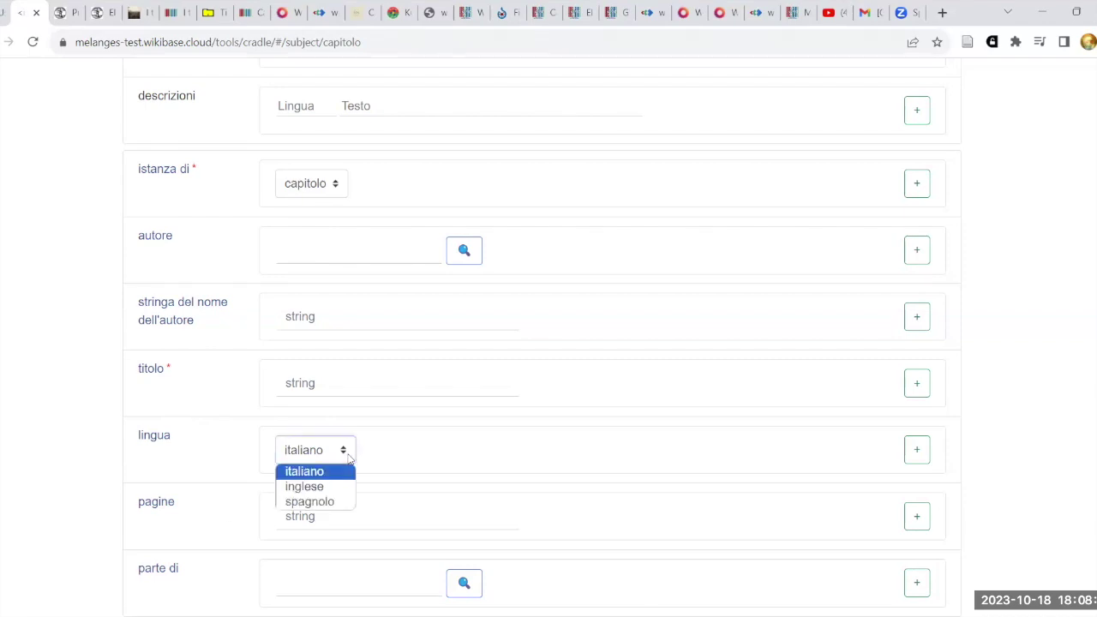
{"action": "left_click", "coordinate": [347, 456]}
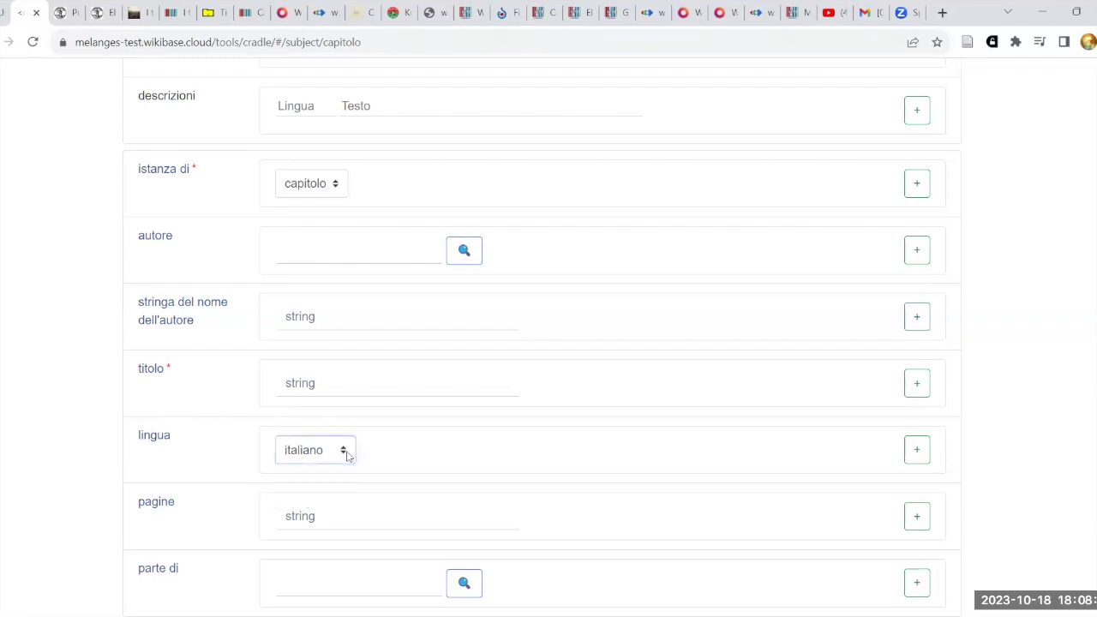
{"action": "left_click", "coordinate": [348, 456]}
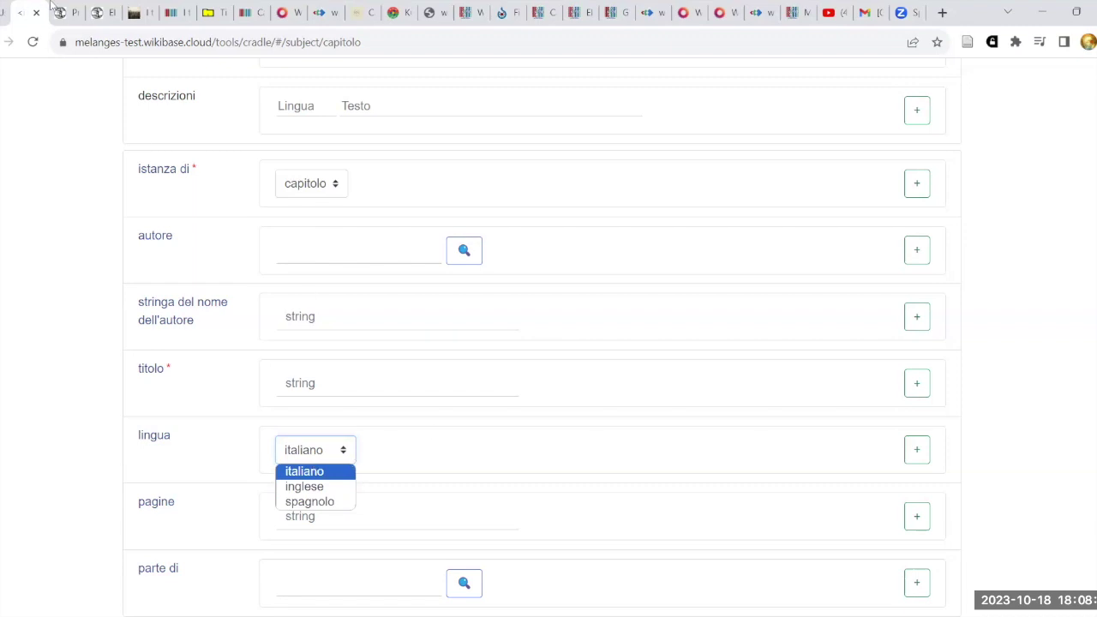
{"action": "key", "text": "ctrl+Tab"}
{"action": "key", "text": "ctrl+Tab"}
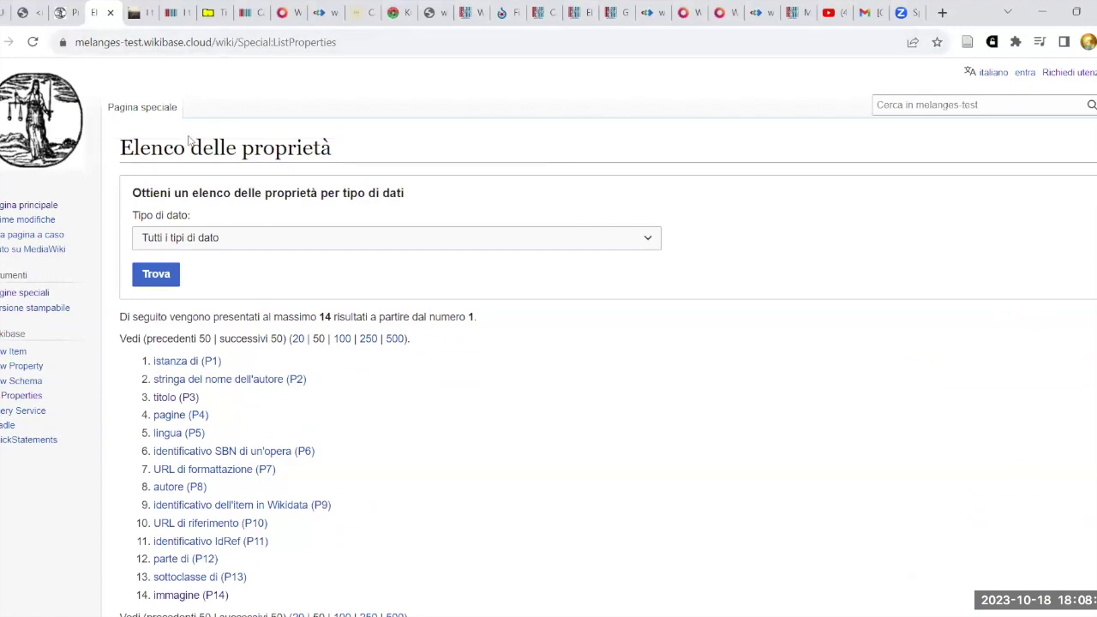
Open the melanges-test Main Page through the Pagina principale sidebar link.
{"action": "left_click", "coordinate": [48, 206]}
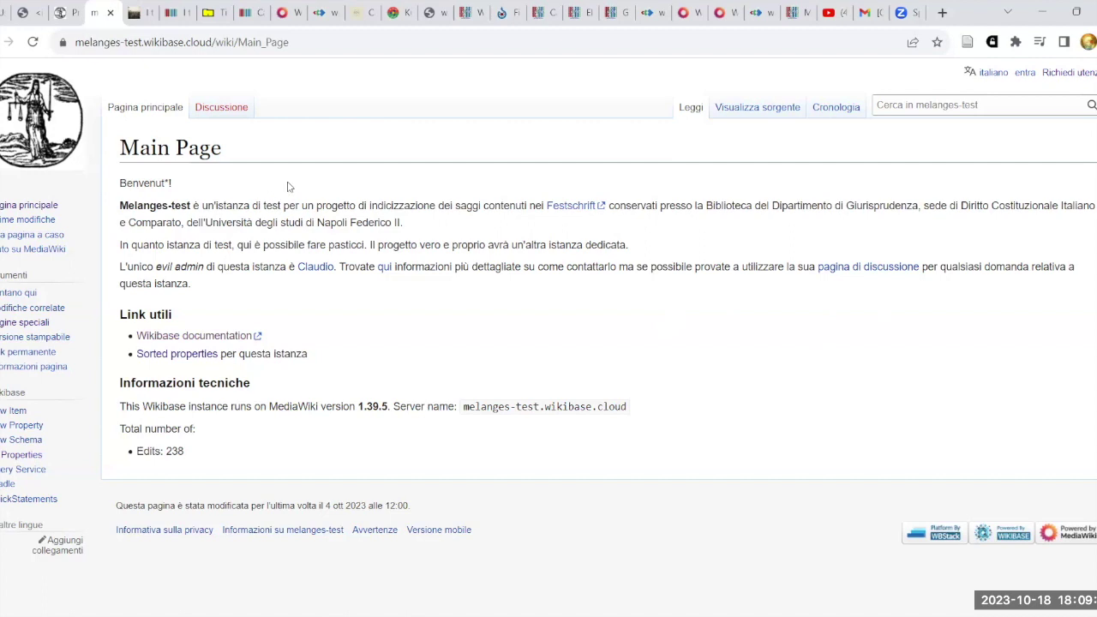
Open a random item, landing on Francesco Carnelutti (Q29).
{"action": "left_click", "coordinate": [5, 238]}
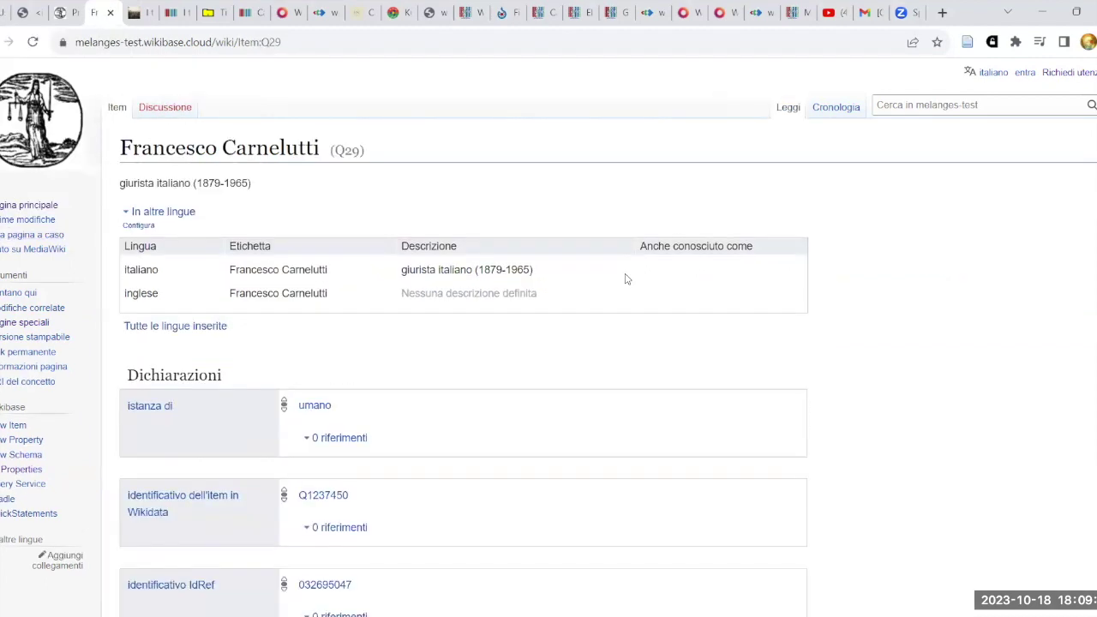
{"action": "scroll", "coordinate": [628, 280], "scroll_direction": "down", "scroll_amount": 3}
{"action": "scroll", "coordinate": [626, 287], "scroll_direction": "up", "scroll_amount": 3}
{"action": "scroll", "coordinate": [382, 248], "scroll_direction": "down", "scroll_amount": 3}
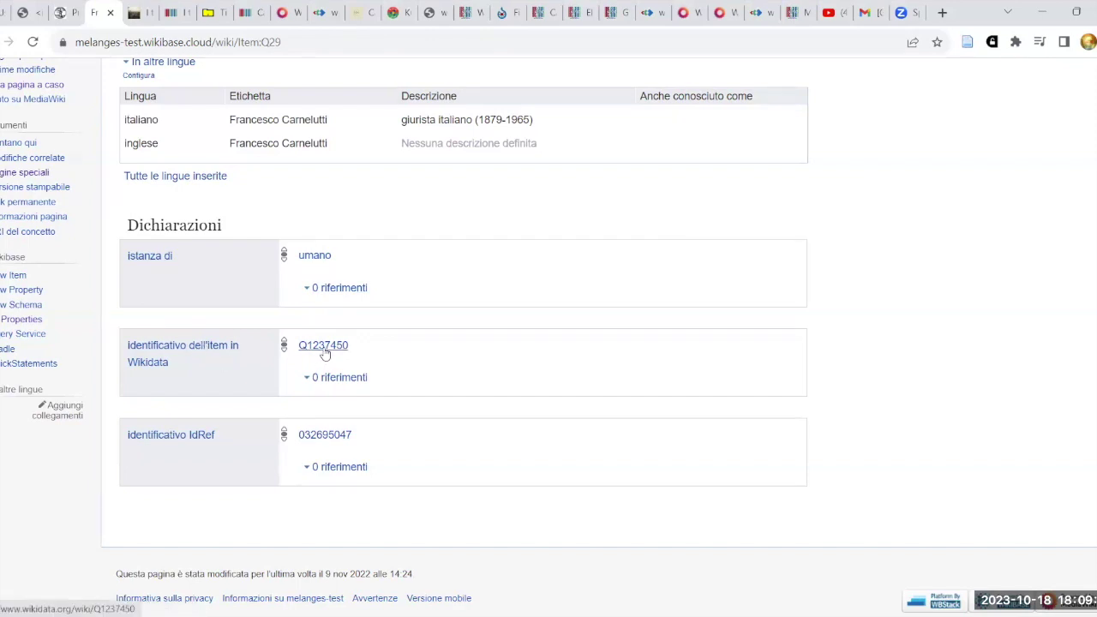
Open Carnelutti's IdRef record in a new tab, review it, and return to the item.
{"action": "right_click", "coordinate": [337, 437]}
{"action": "left_click", "coordinate": [377, 444]}
{"action": "left_click", "coordinate": [125, 12]}
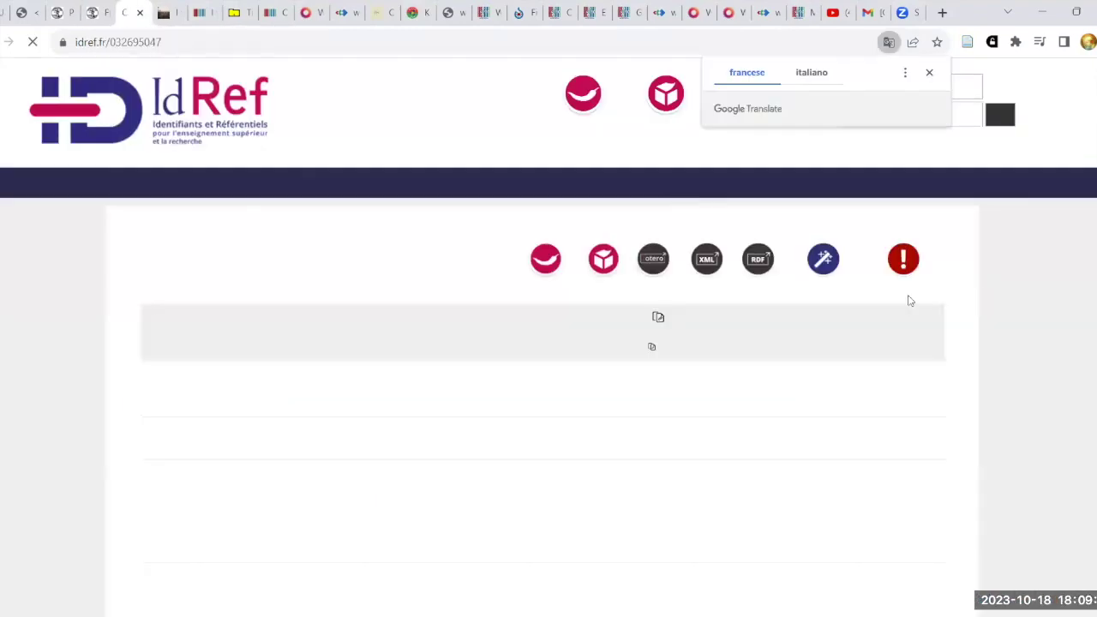
{"action": "scroll", "coordinate": [1073, 385], "scroll_direction": "down", "scroll_amount": 5}
{"action": "scroll", "coordinate": [728, 215], "scroll_direction": "up", "scroll_amount": 5}
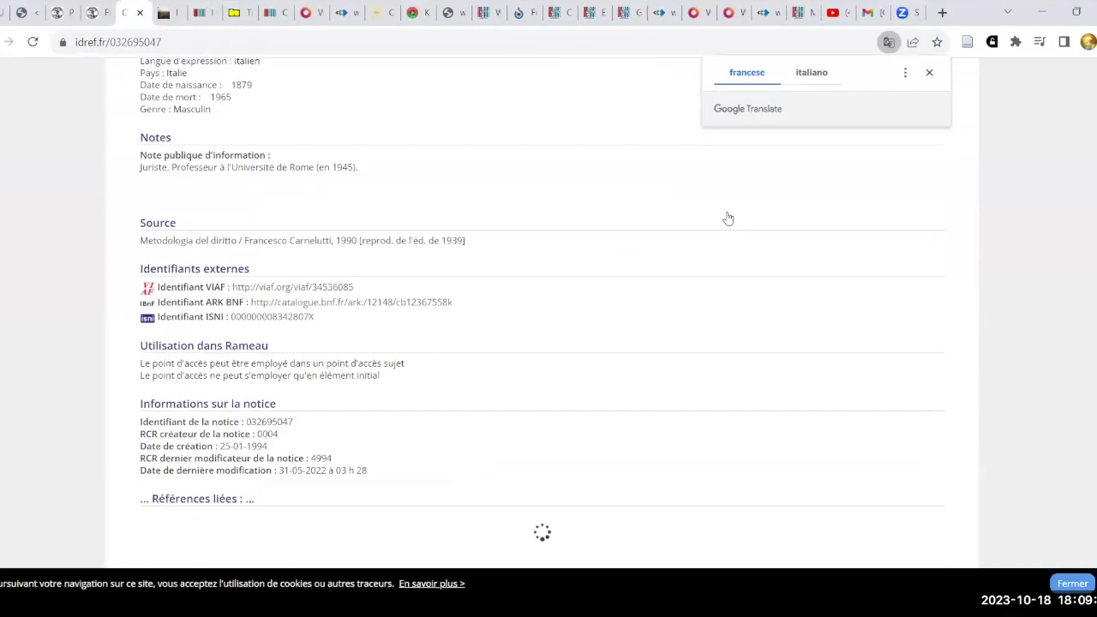
{"action": "left_click", "coordinate": [85, 12]}
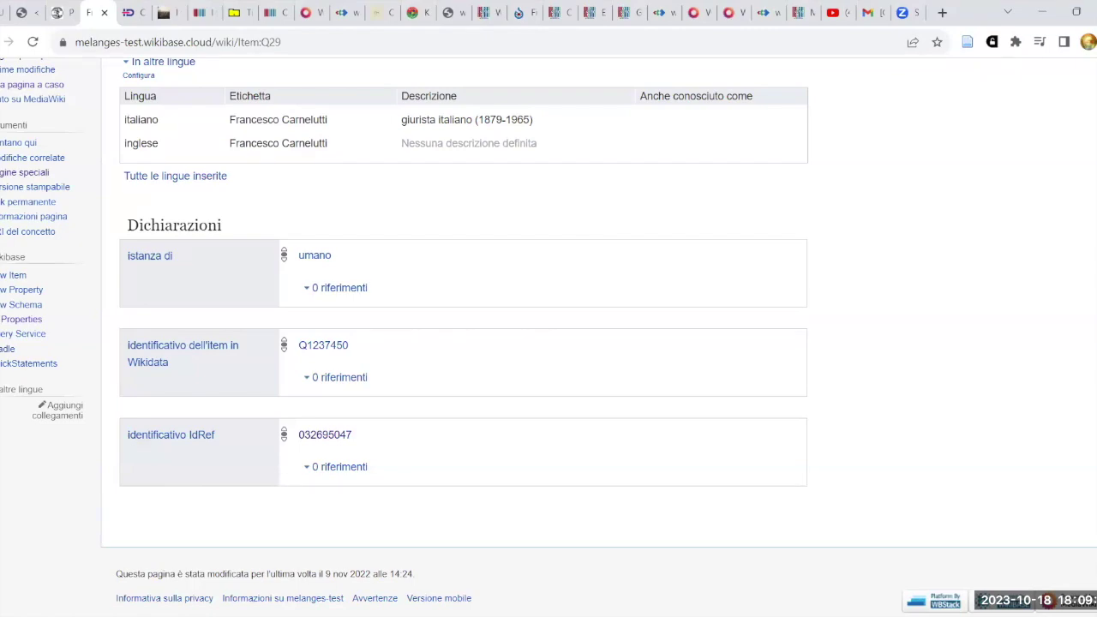
{"action": "left_click", "coordinate": [129, 12]}
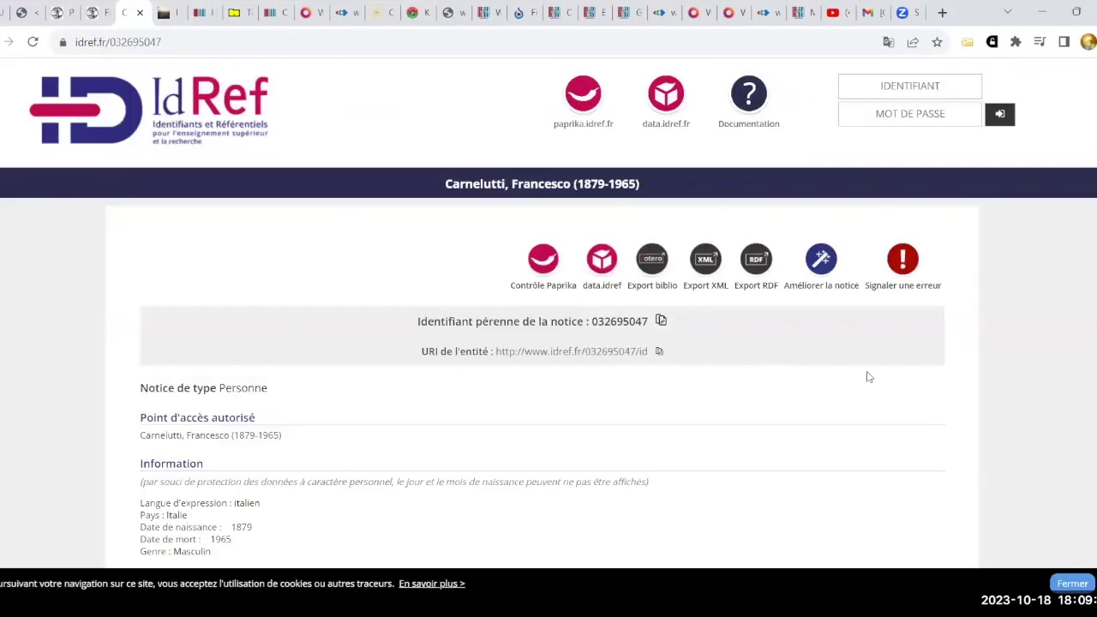
{"action": "scroll", "coordinate": [1066, 371], "scroll_direction": "down", "scroll_amount": 5}
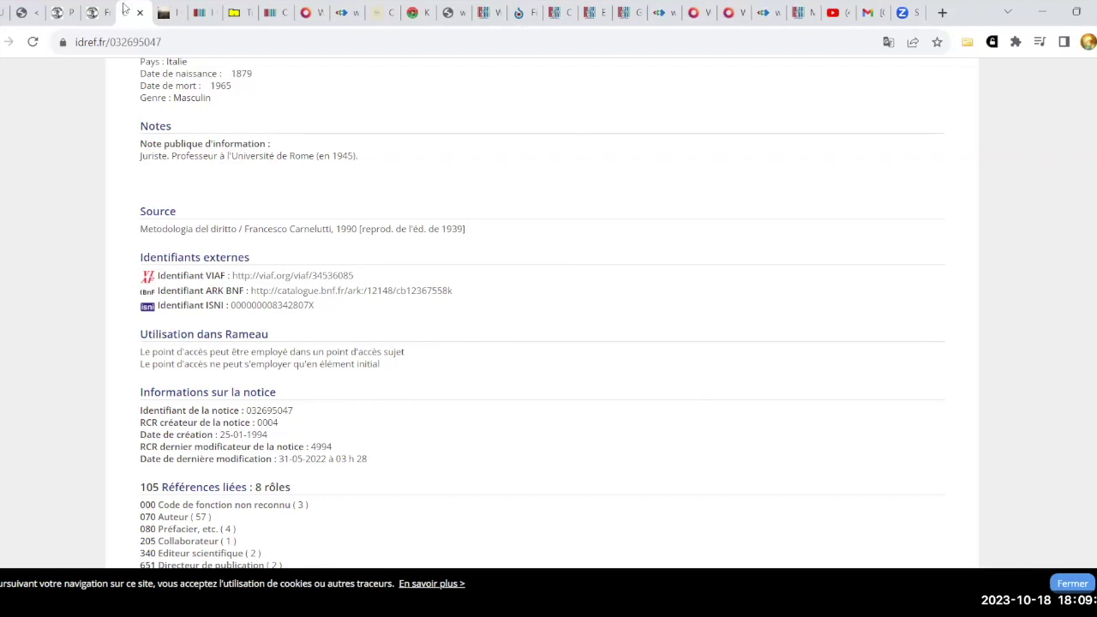
{"action": "key", "text": "ctrl+shift+Tab"}
Open the linked Wikidata item Q1237450 in a new tab.
{"action": "right_click", "coordinate": [330, 347]}
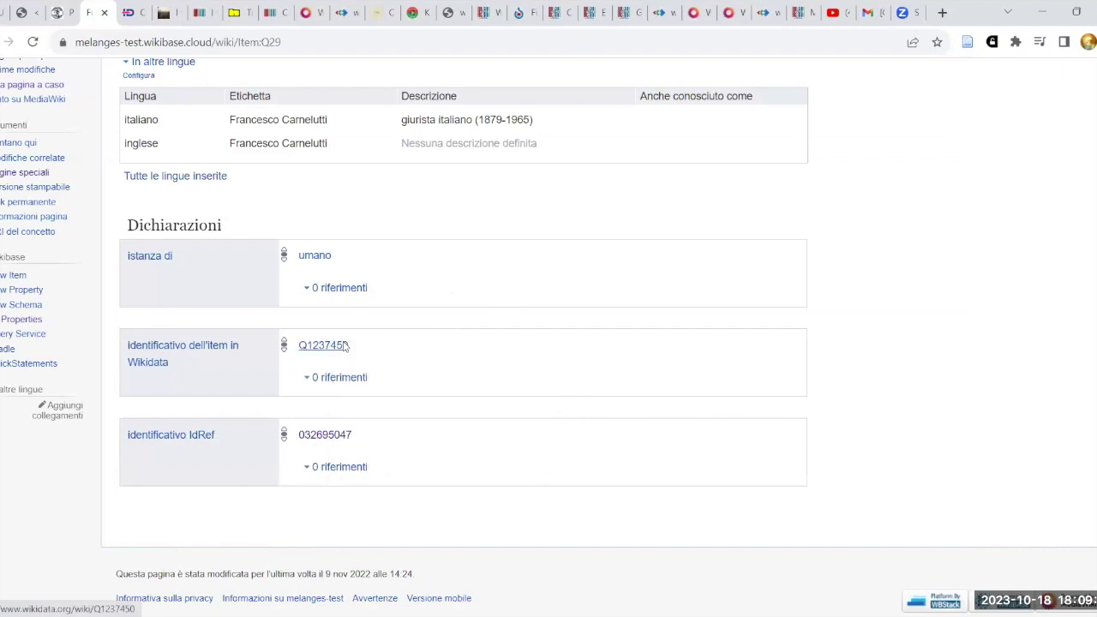
{"action": "left_click", "coordinate": [347, 441]}
{"action": "scroll", "coordinate": [319, 197], "scroll_direction": "up", "scroll_amount": 3}
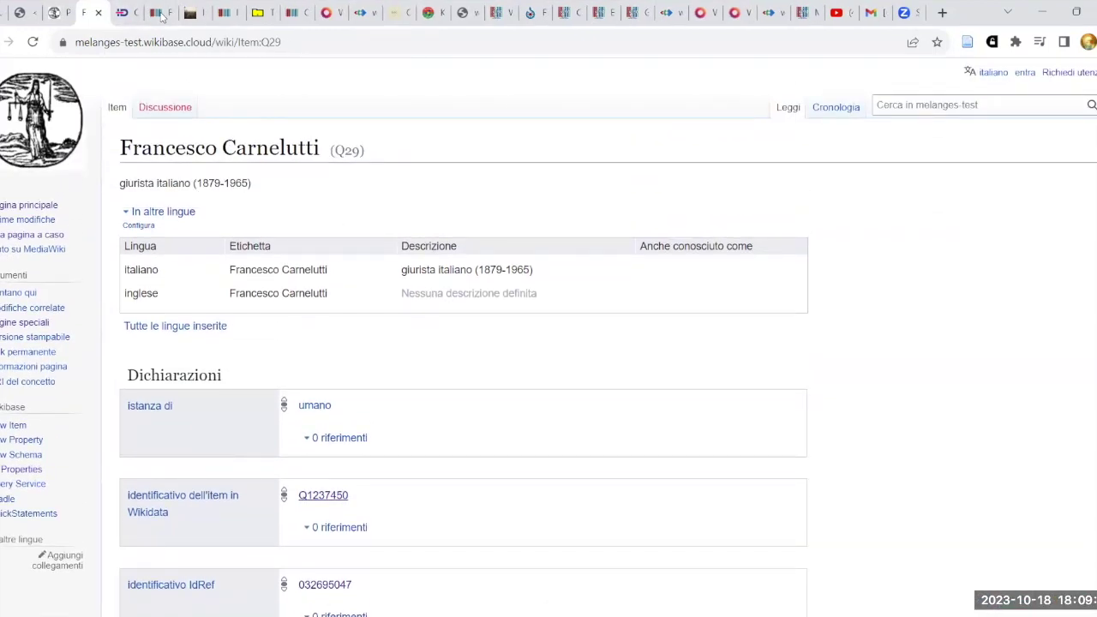
Scroll through Wikidata Q1237450's statements and identifiers, then return to the Intro_wikibase.cloud course page.
{"action": "left_click", "coordinate": [161, 17]}
{"action": "scroll", "coordinate": [910, 333], "scroll_direction": "down", "scroll_amount": 4}
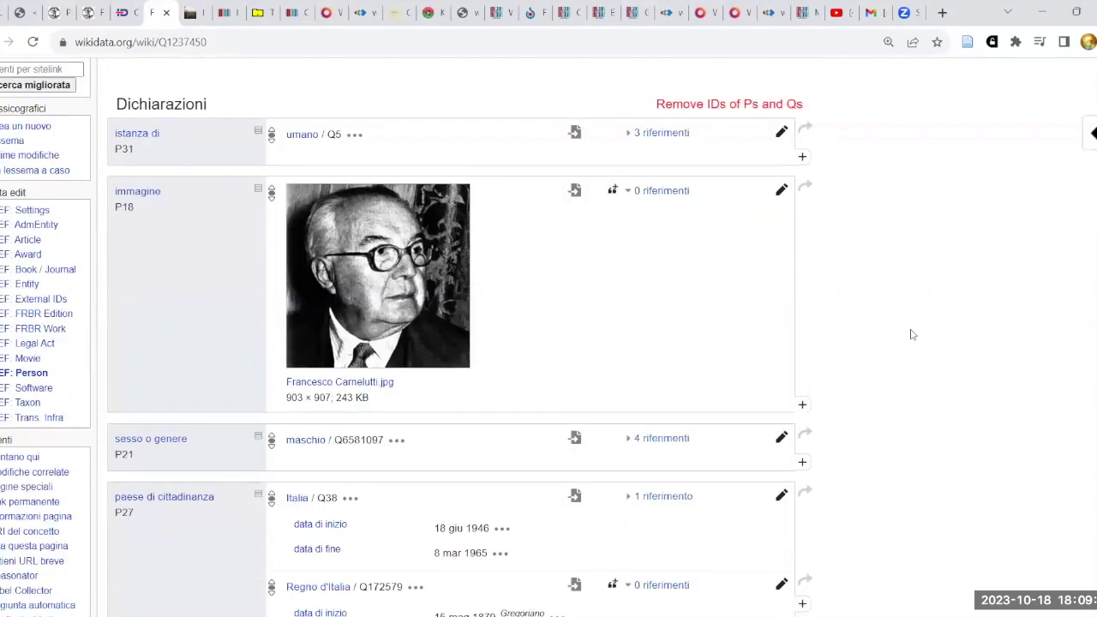
{"action": "scroll", "coordinate": [911, 333], "scroll_direction": "down", "scroll_amount": 12}
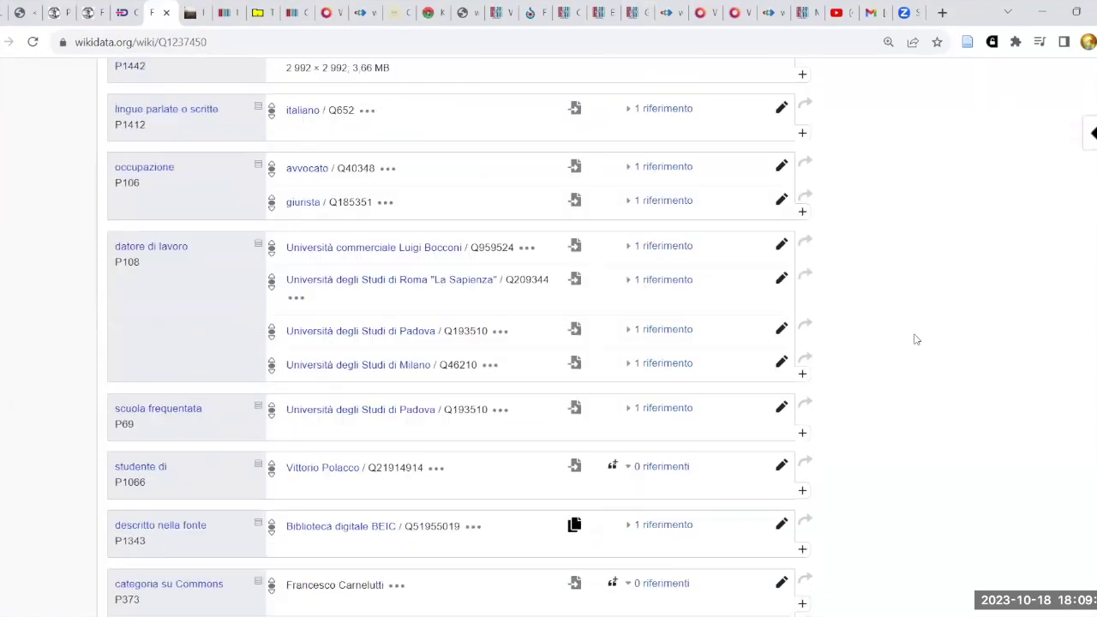
{"action": "scroll", "coordinate": [914, 339], "scroll_direction": "down", "scroll_amount": 10}
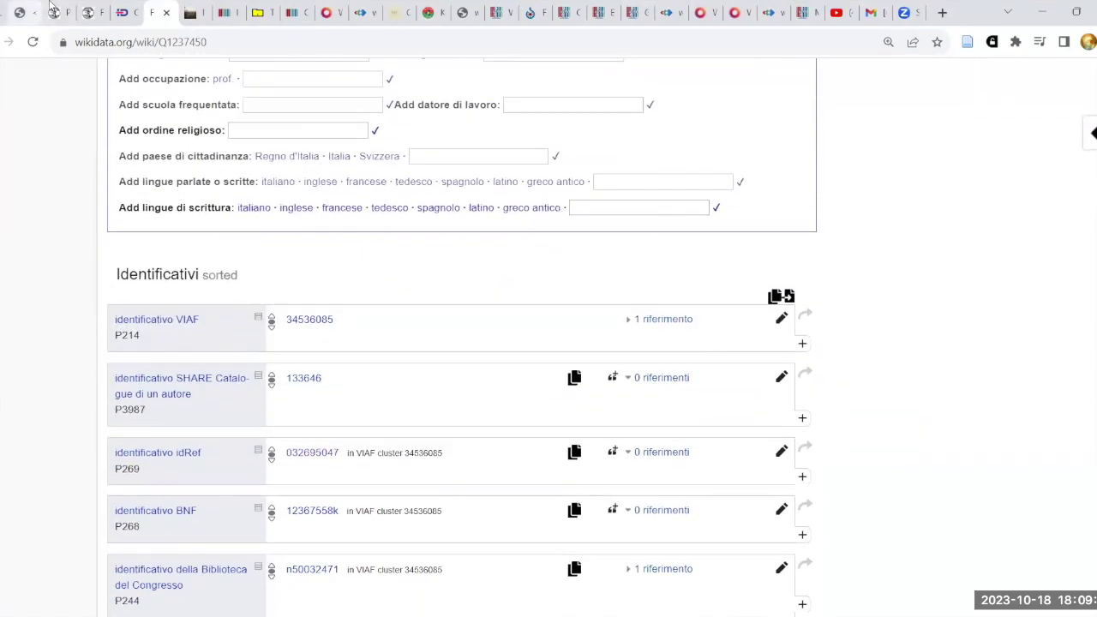
{"action": "left_click", "coordinate": [53, 12]}
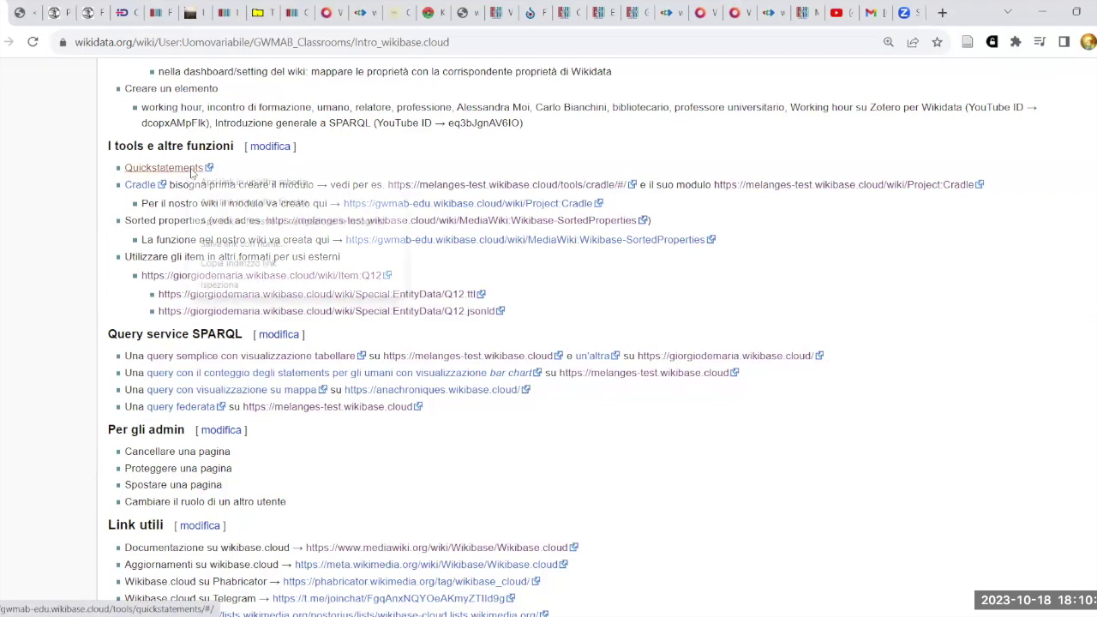
Open the gwmab-edu QuickStatements link in a new tab and switch to it.
{"action": "right_click", "coordinate": [196, 174]}
{"action": "left_click", "coordinate": [203, 181]}
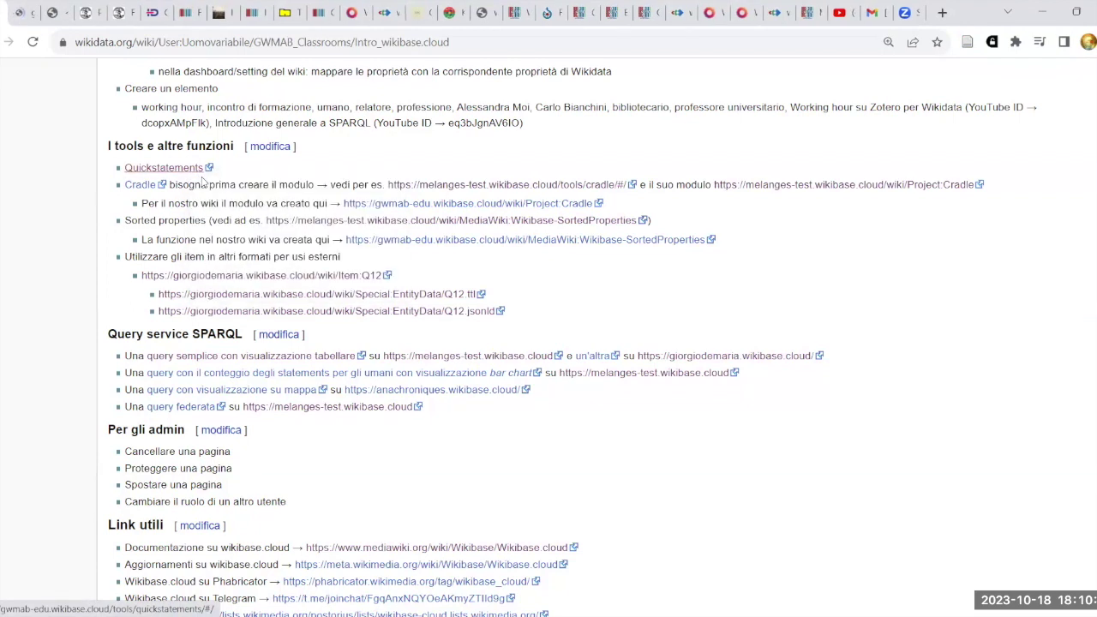
{"action": "left_click", "coordinate": [21, 12]}
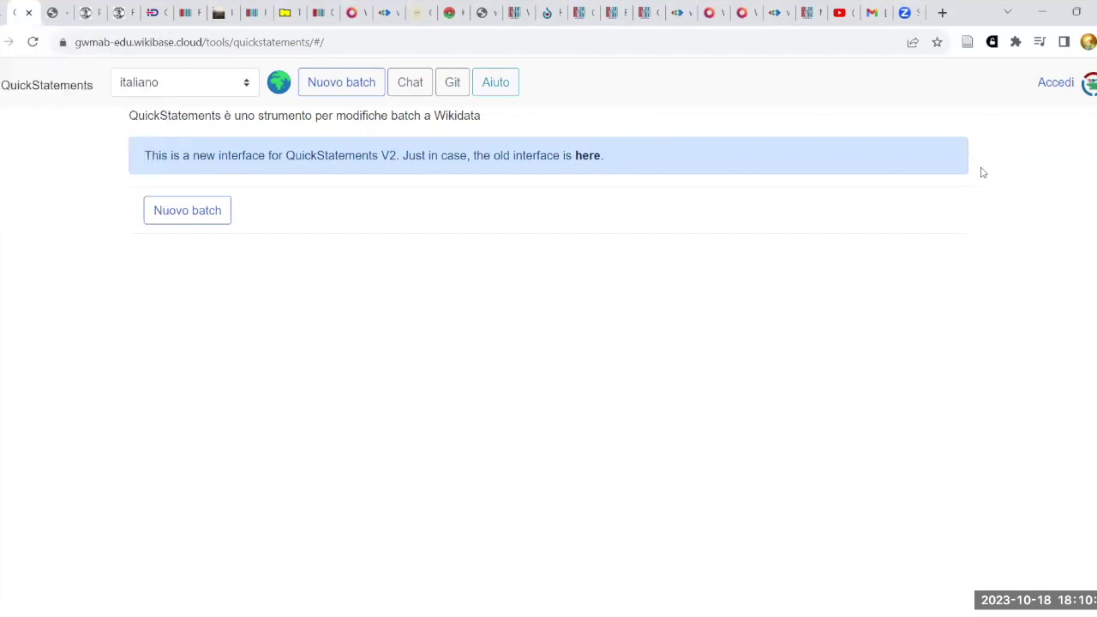
Log in to QuickStatements and grant it access on the wiki's OAuth consent page (Consenti).
{"action": "left_click", "coordinate": [1059, 86]}
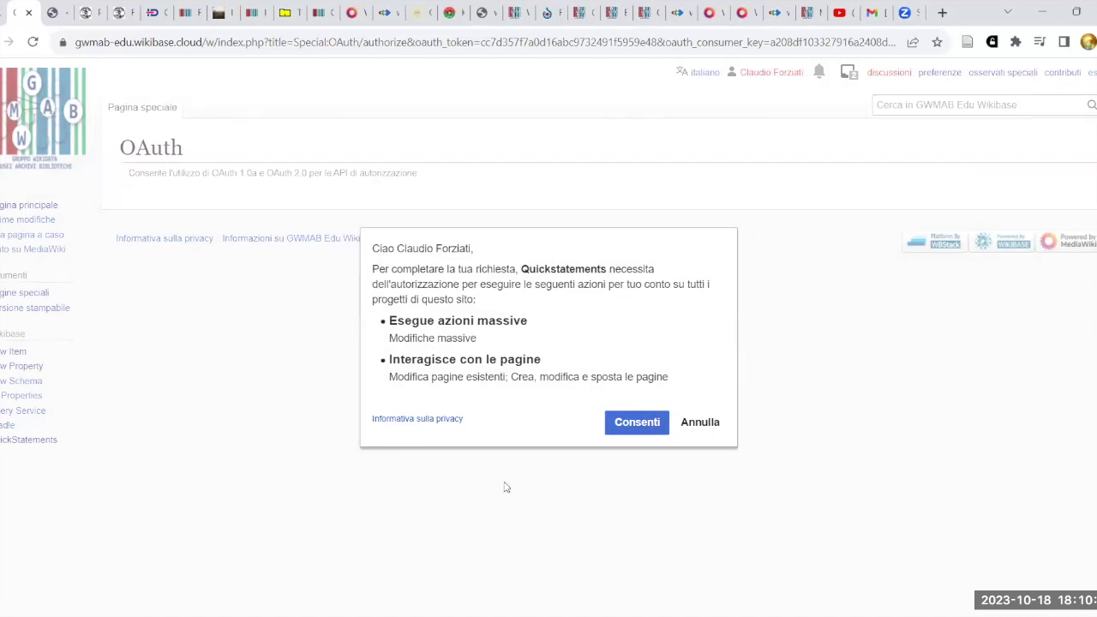
{"action": "left_click", "coordinate": [636, 422]}
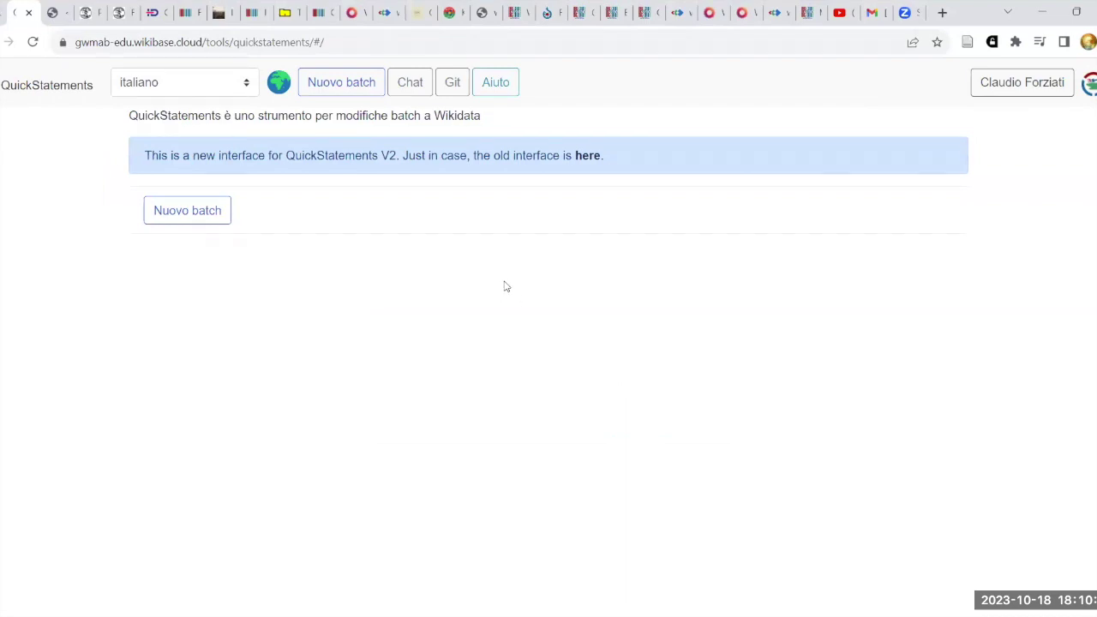
Start a new batch with the commands CREATE and LAST on separate lines.
{"action": "left_click", "coordinate": [193, 219]}
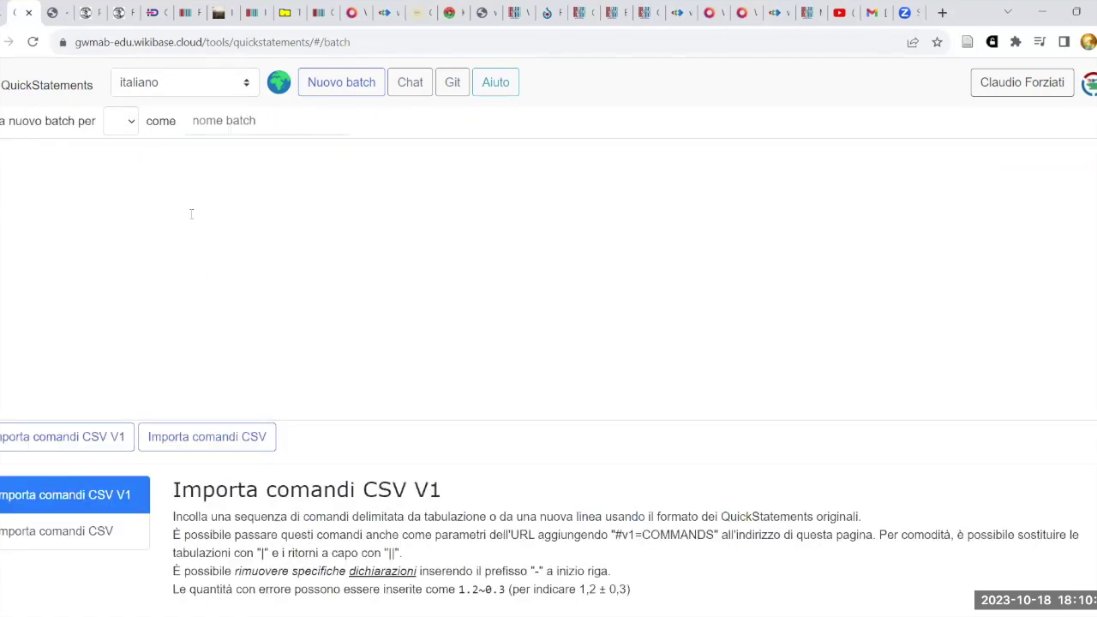
{"action": "left_click", "coordinate": [198, 183]}
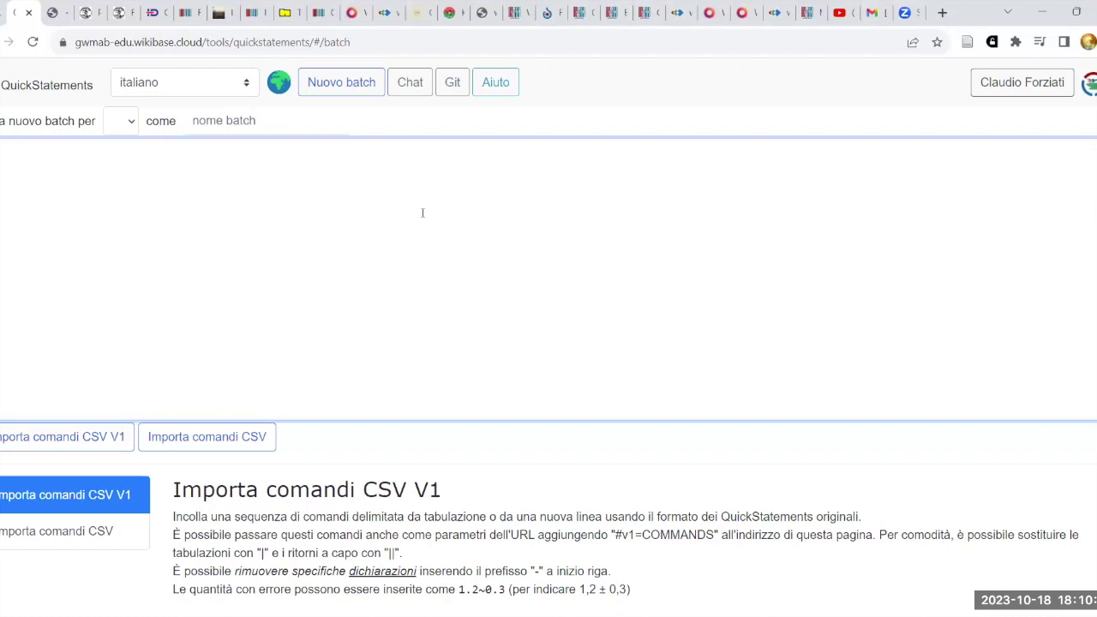
{"action": "type", "text": "CREATE"}
{"action": "type", "text": "LAST"}
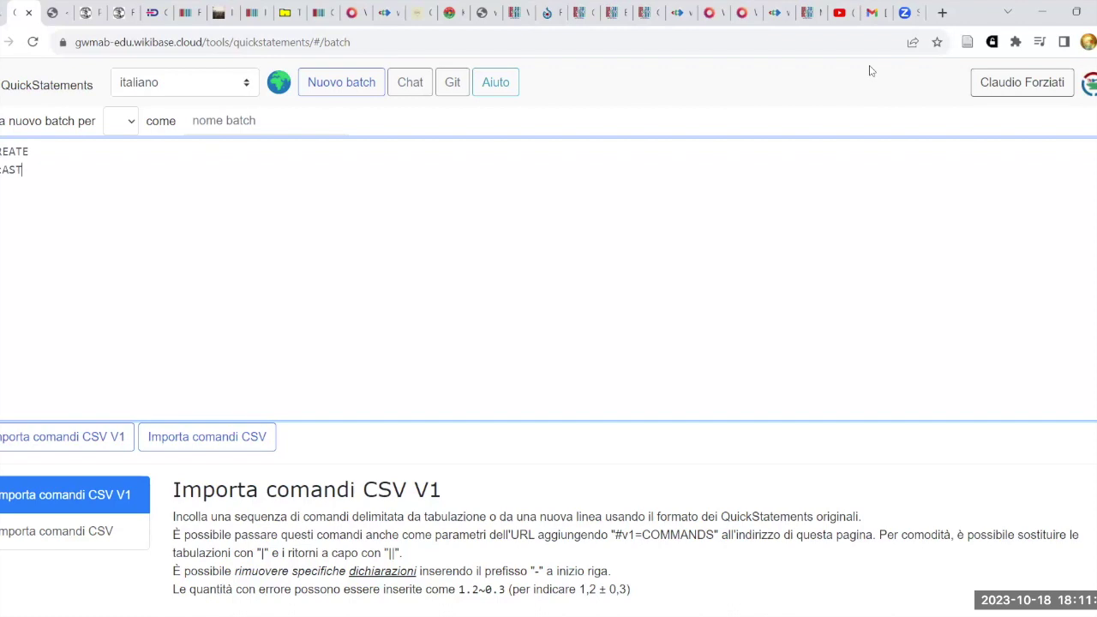
{"action": "key", "text": "BackSpace"}
{"action": "key", "text": "BackSpace"}
{"action": "key", "text": "BackSpace"}
{"action": "key", "text": "BackSpace"}
{"action": "type", "text": "LAST"}
{"action": "right_click", "coordinate": [493, 97]}
Glance at the QuickStatements help in a new tab, then append a pipe to the LAST line.
{"action": "left_click", "coordinate": [522, 96]}
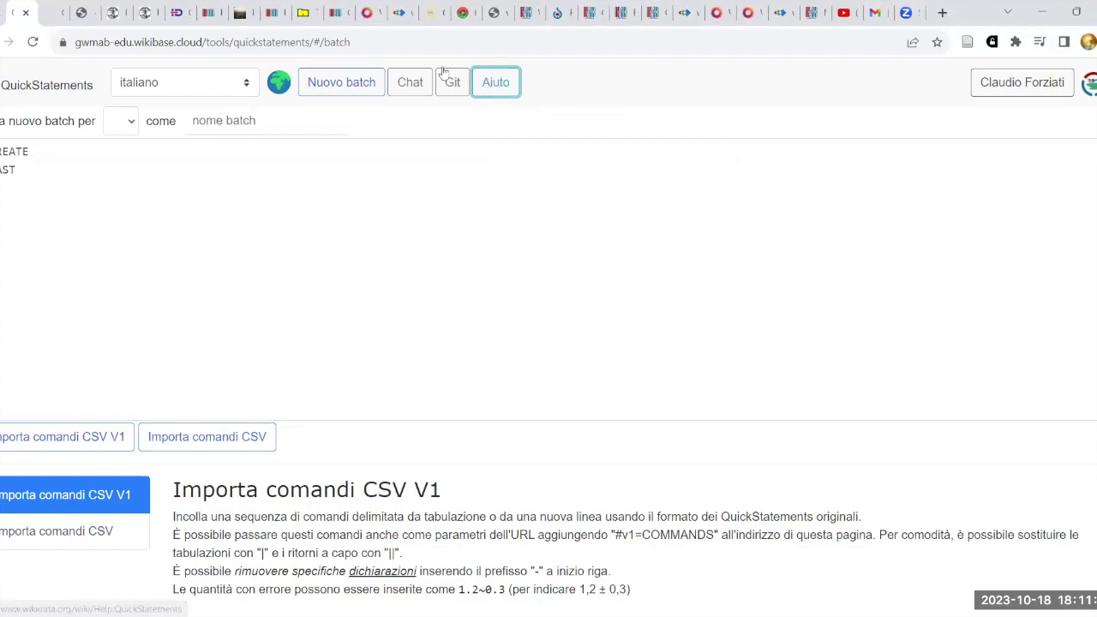
{"action": "left_click", "coordinate": [60, 8]}
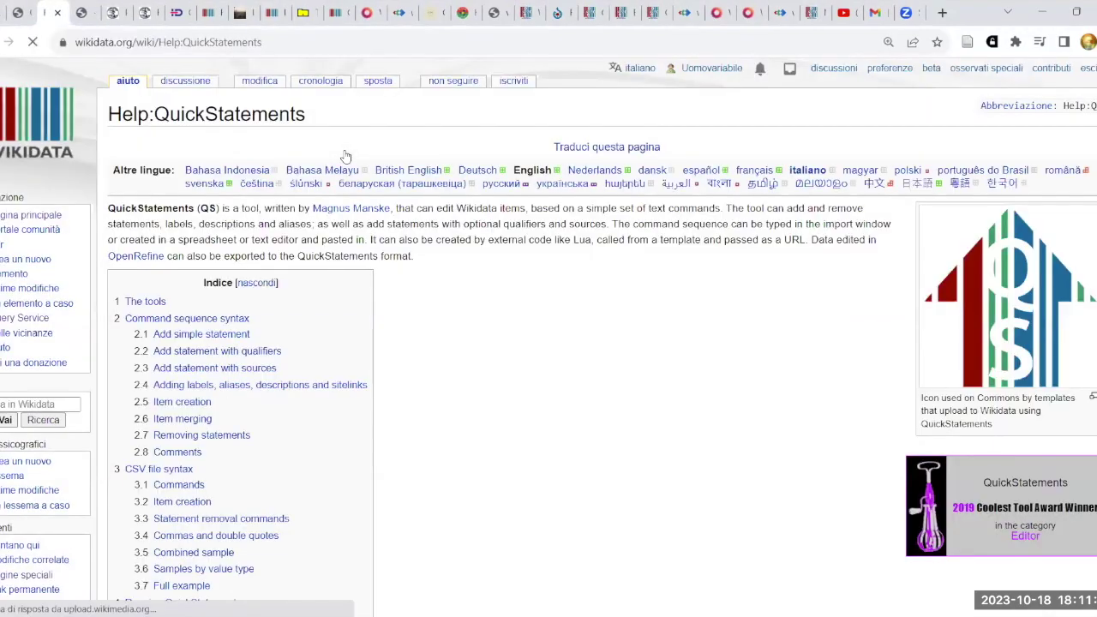
{"action": "scroll", "coordinate": [636, 414], "scroll_direction": "down", "scroll_amount": 13}
{"action": "scroll", "coordinate": [470, 217], "scroll_direction": "up", "scroll_amount": 4}
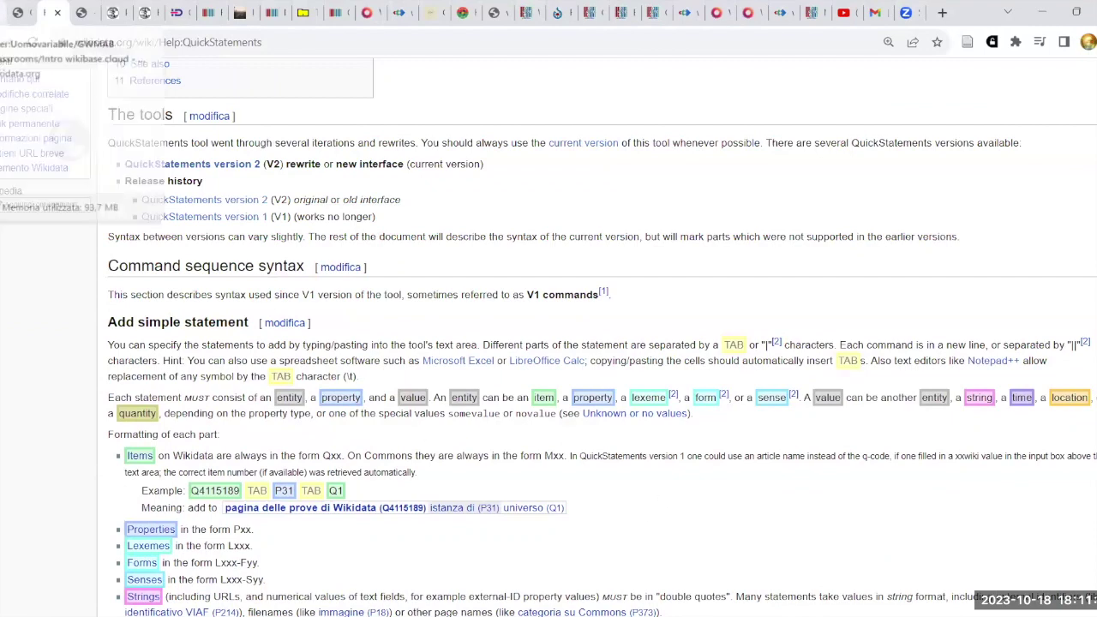
{"action": "left_click", "coordinate": [15, 14]}
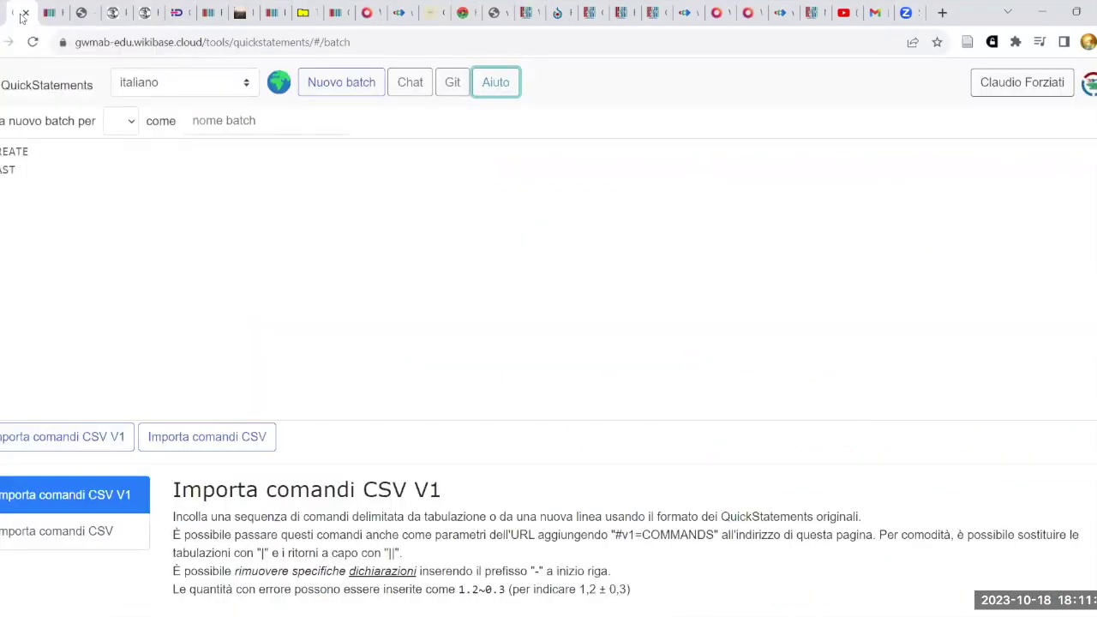
{"action": "left_click", "coordinate": [41, 168]}
{"action": "type", "text": "|"}
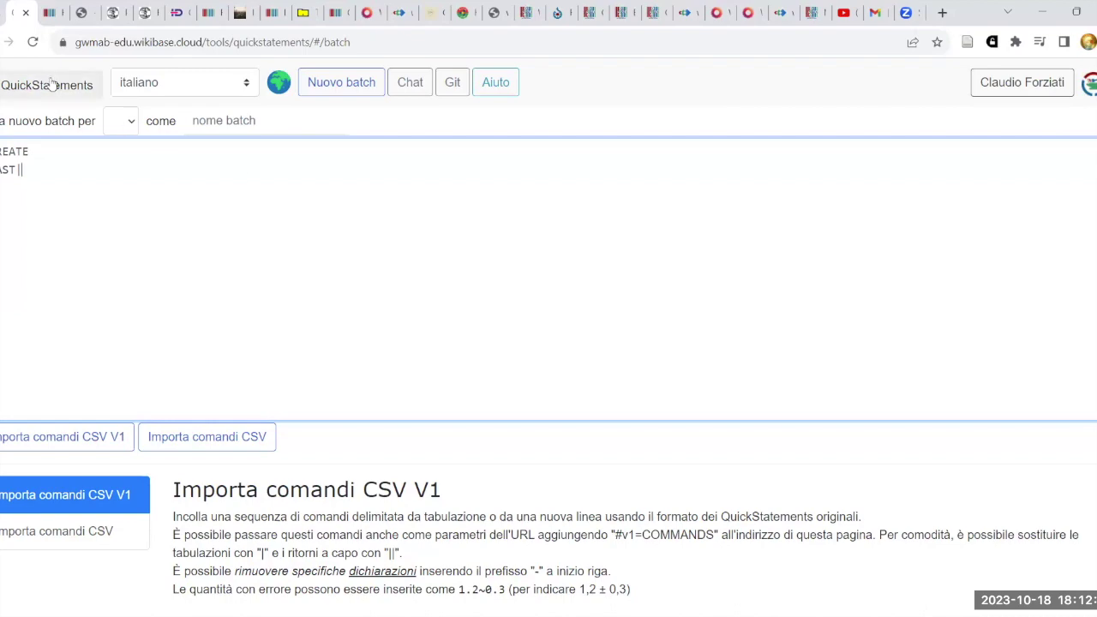
Copy the title 'Introduzione generale a SPARQL' from the GWMAB classroom notes.
{"action": "key", "text": "ctrl+shift+Tab"}
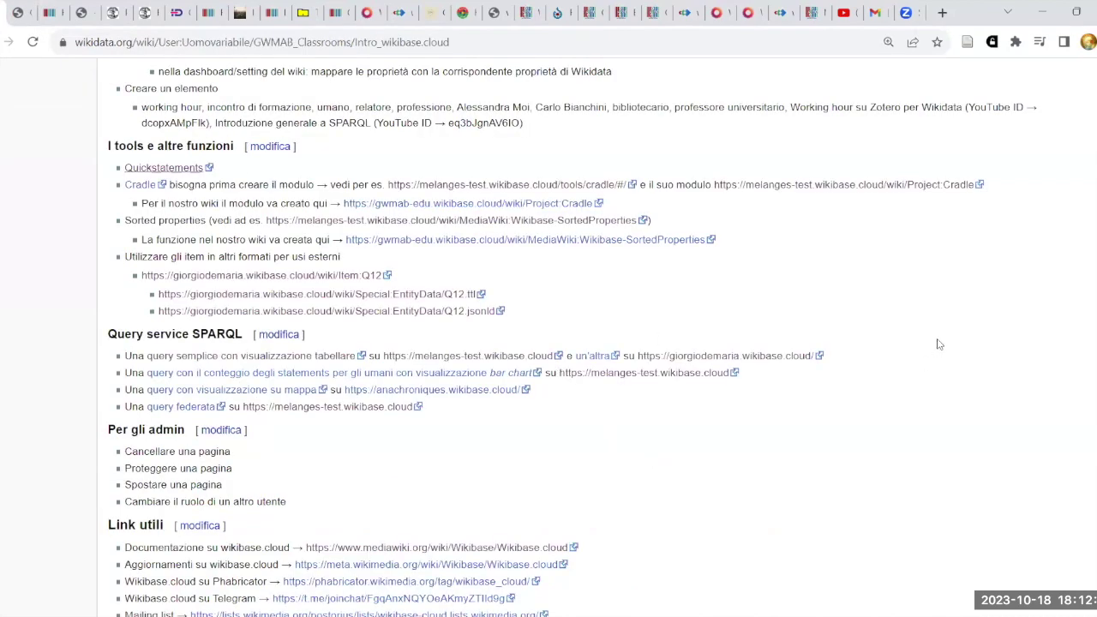
{"action": "scroll", "coordinate": [935, 351], "scroll_direction": "up", "scroll_amount": 3}
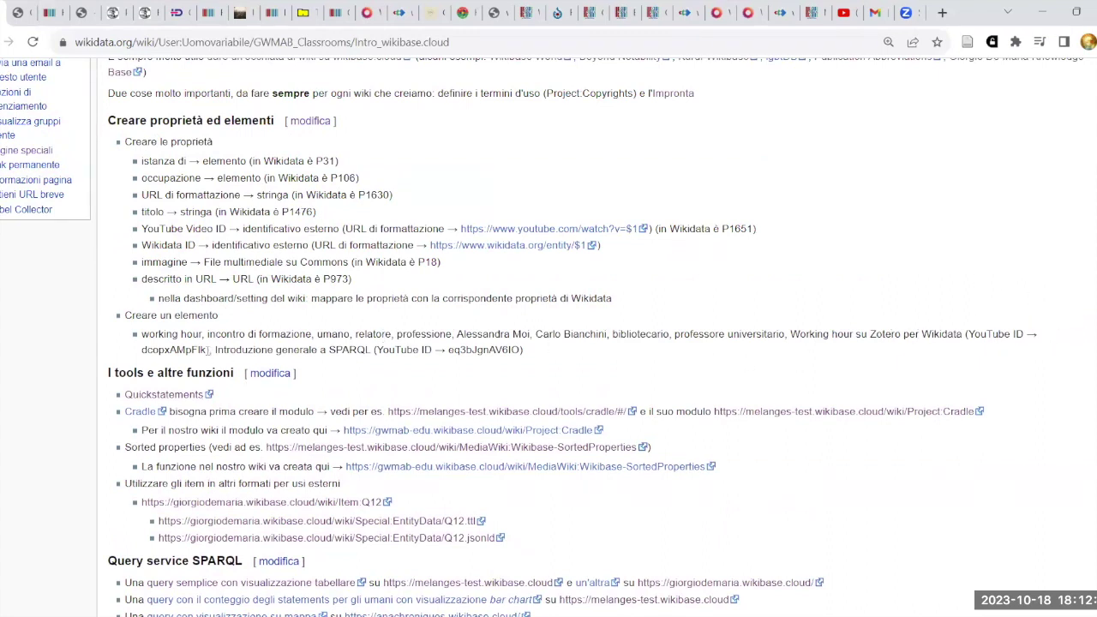
{"action": "left_click_drag", "start_coordinate": [214, 349], "coordinate": [371, 350]}
{"action": "key", "text": "ctrl+c"}
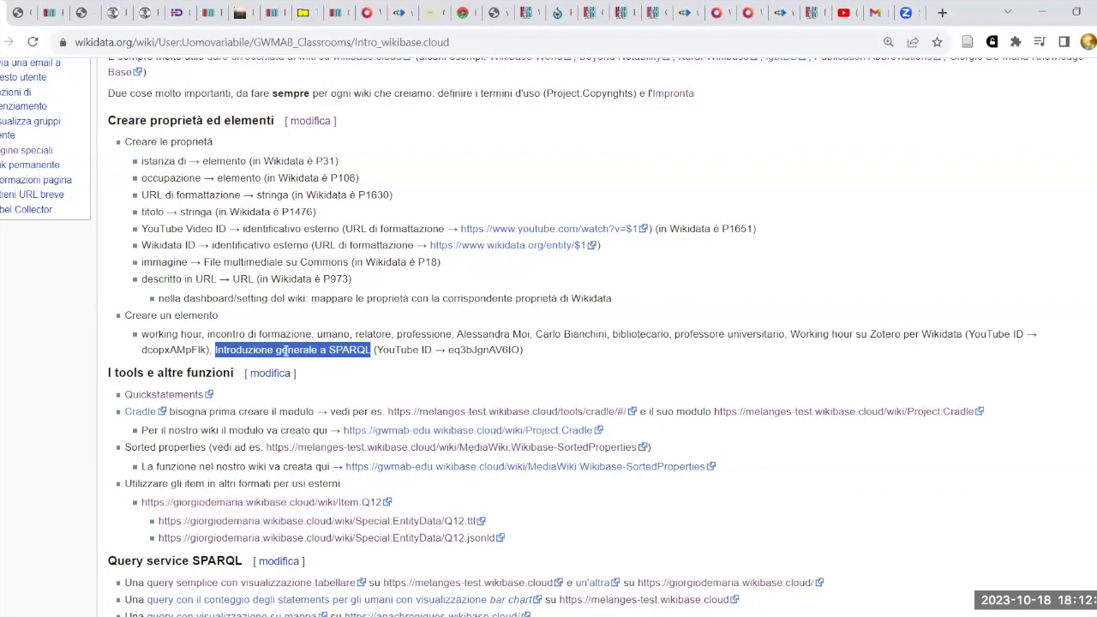
{"action": "left_click", "coordinate": [14, 14]}
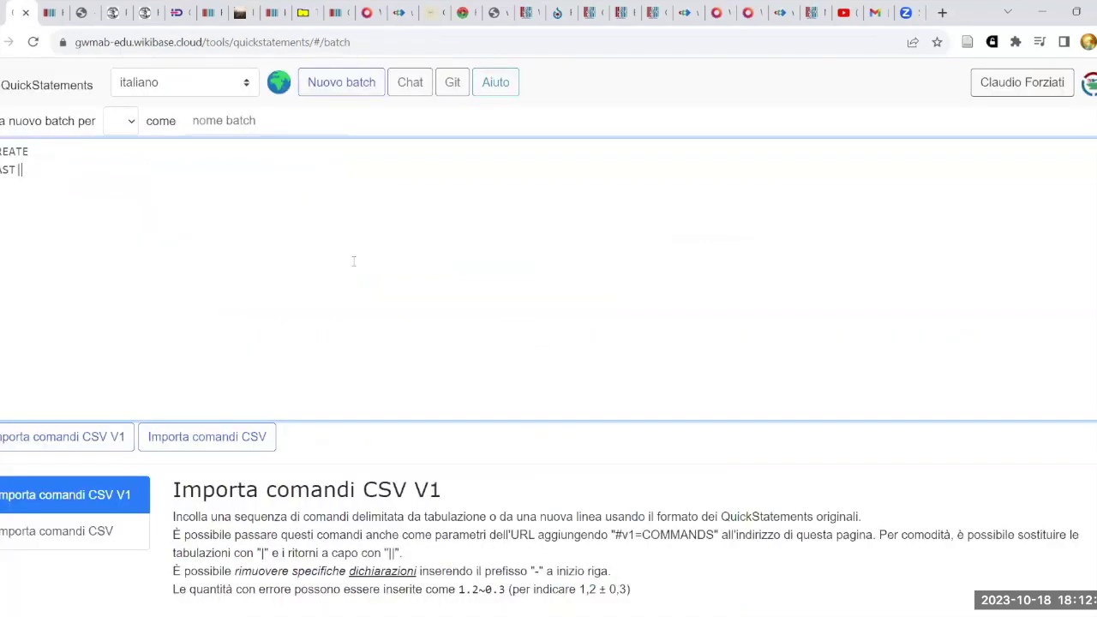
Add Lit 'Introduzione generale a SPARQL' and Dit 'video di un incontro formativo organizzato dal GWMAB'.
{"action": "type", "text": "|L"}
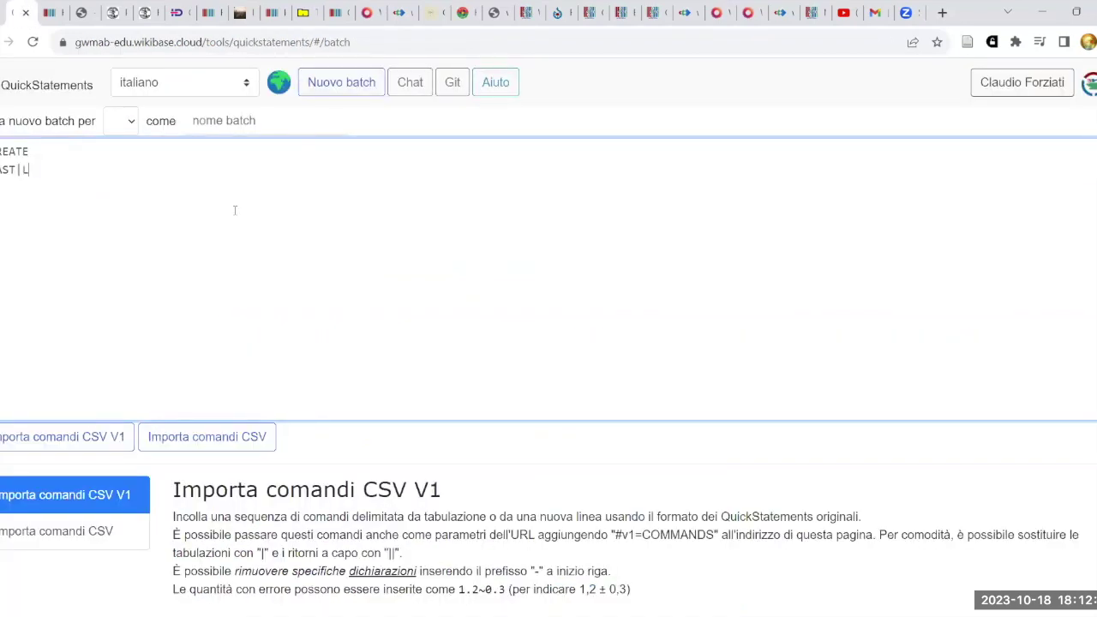
{"action": "type", "text": "it||\""}
{"action": "key", "text": "ctrl+v"}
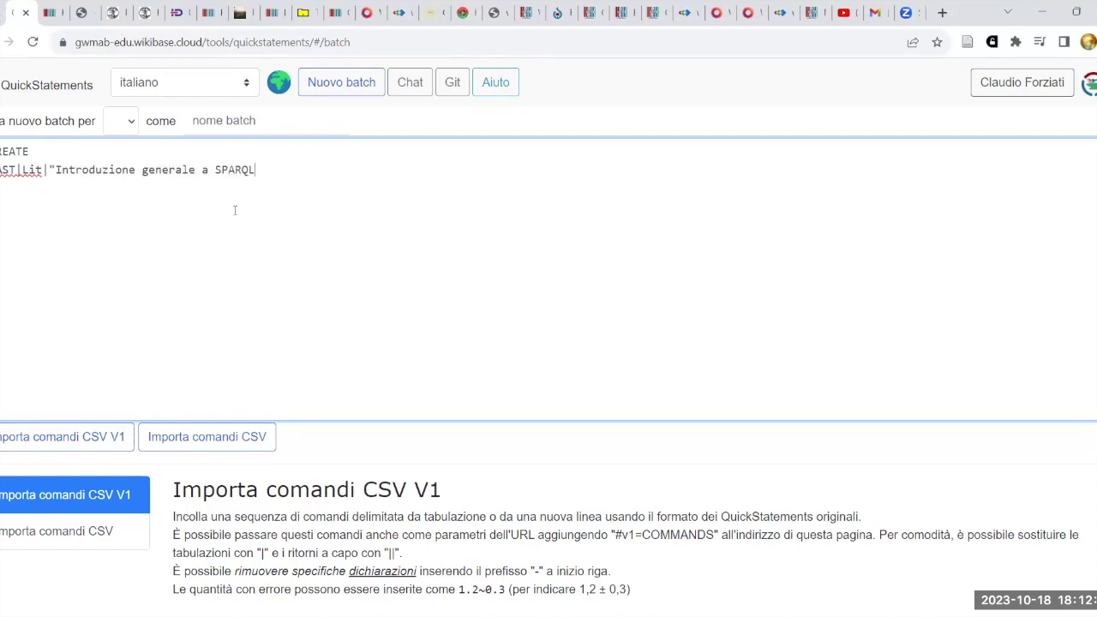
{"action": "type", "text": "\""}
{"action": "key", "text": "Return"}
{"action": "type", "text": "LAST|Dit"}
{"action": "type", "text": "|\""}
{"action": "type", "text": "video di "}
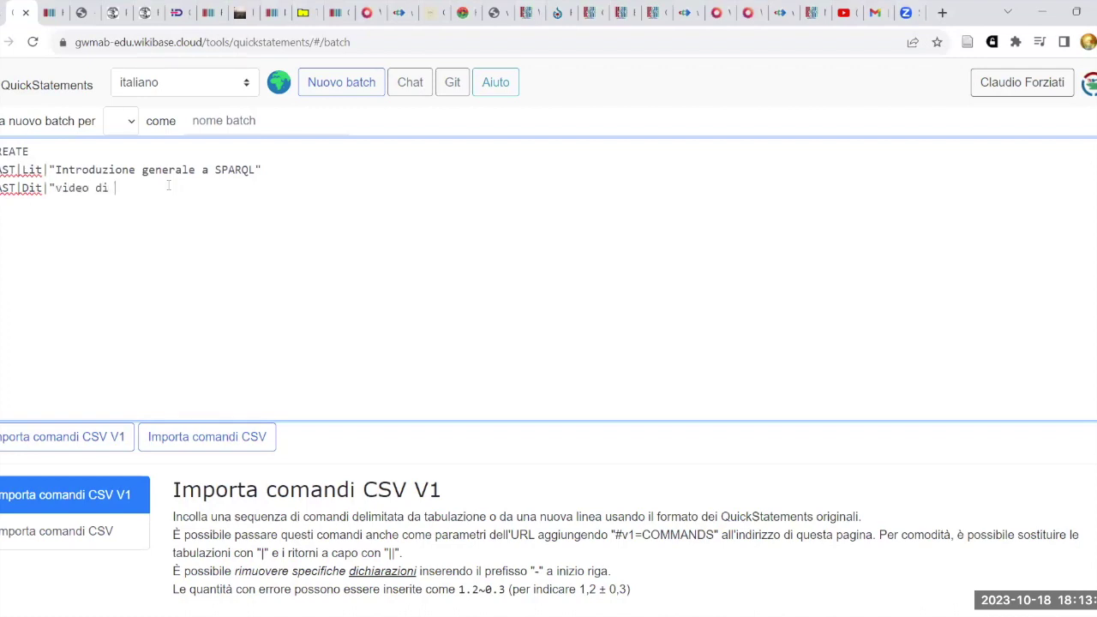
{"action": "type", "text": "un incontro formativo orga"}
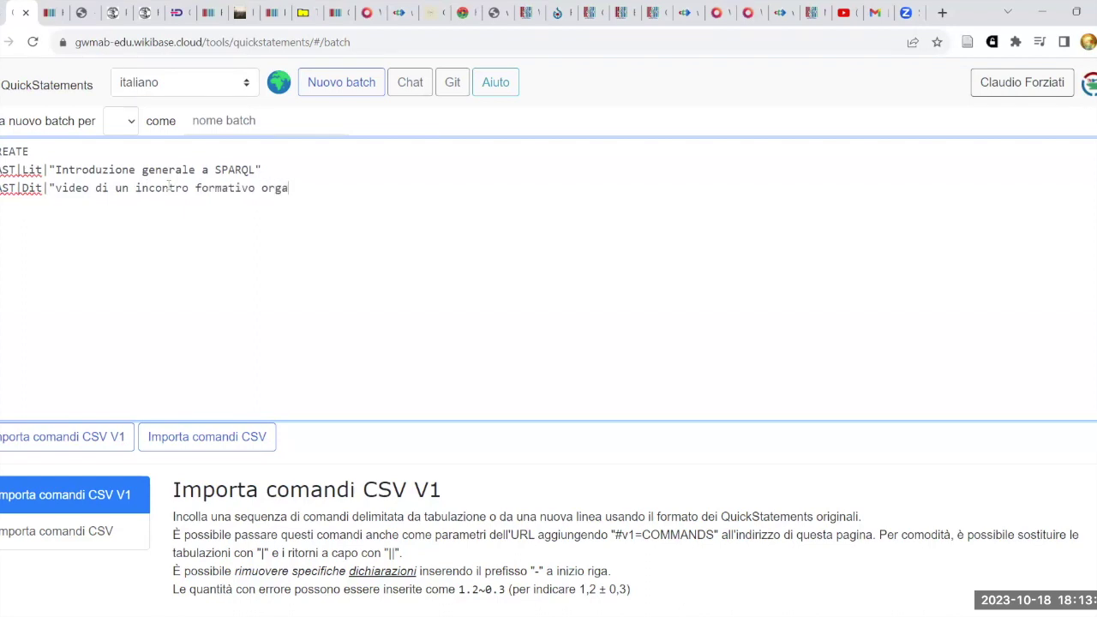
{"action": "type", "text": "nizzato dal GWMAB\""}
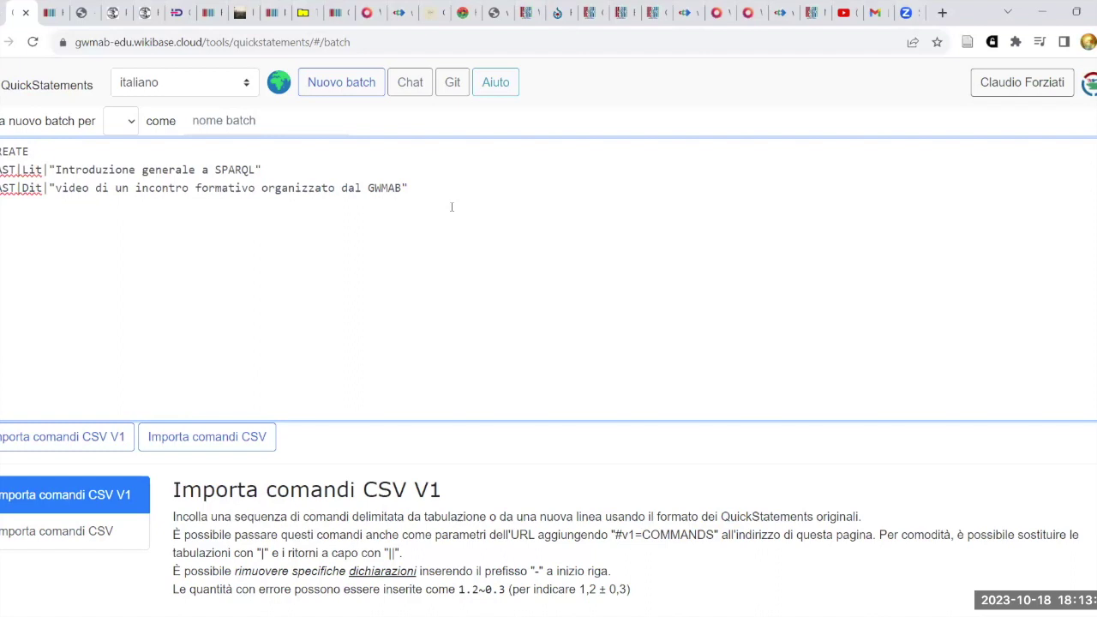
{"action": "type", "text": "ST|"}
Cycle through the open browser tabs to reach the GWMAB Edu Wikibase.
{"action": "left_click", "coordinate": [185, 17]}
{"action": "left_click", "coordinate": [208, 12]}
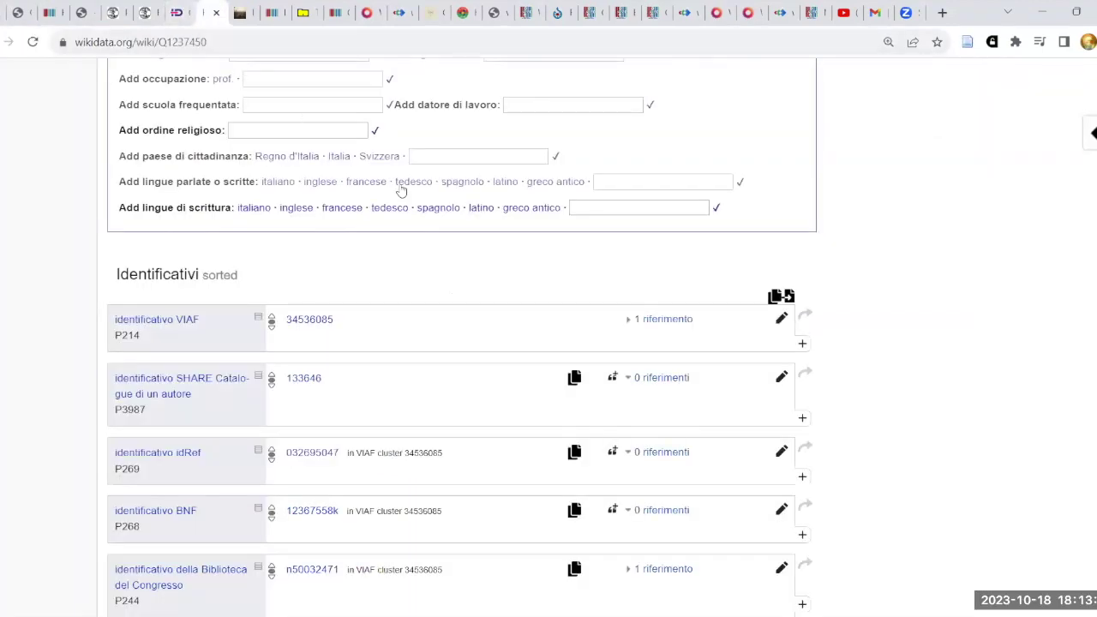
{"action": "left_click", "coordinate": [240, 12]}
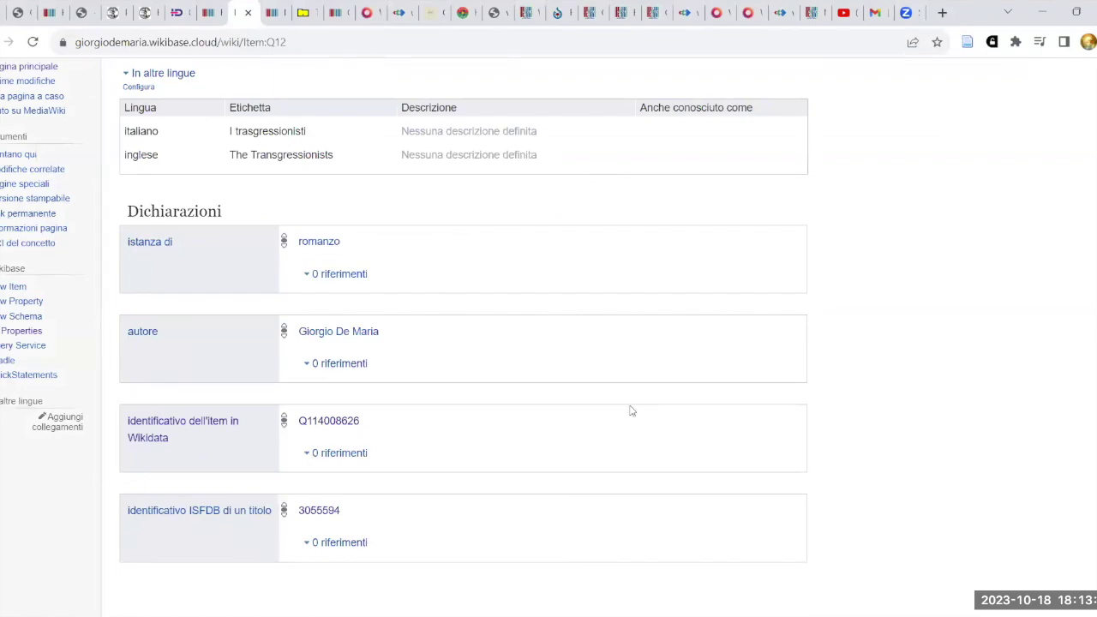
{"action": "key", "text": "ctrl+Tab"}
{"action": "key", "text": "ctrl+Tab"}
{"action": "key", "text": "ctrl+Tab"}
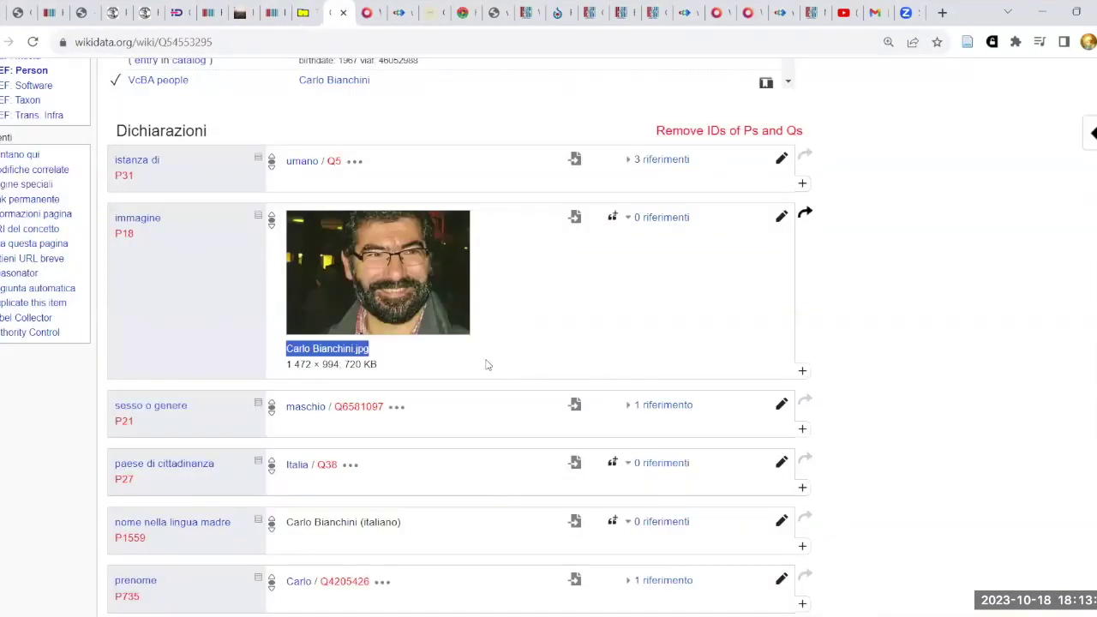
{"action": "key", "text": "ctrl+Tab"}
{"action": "key", "text": "ctrl+Tab"}
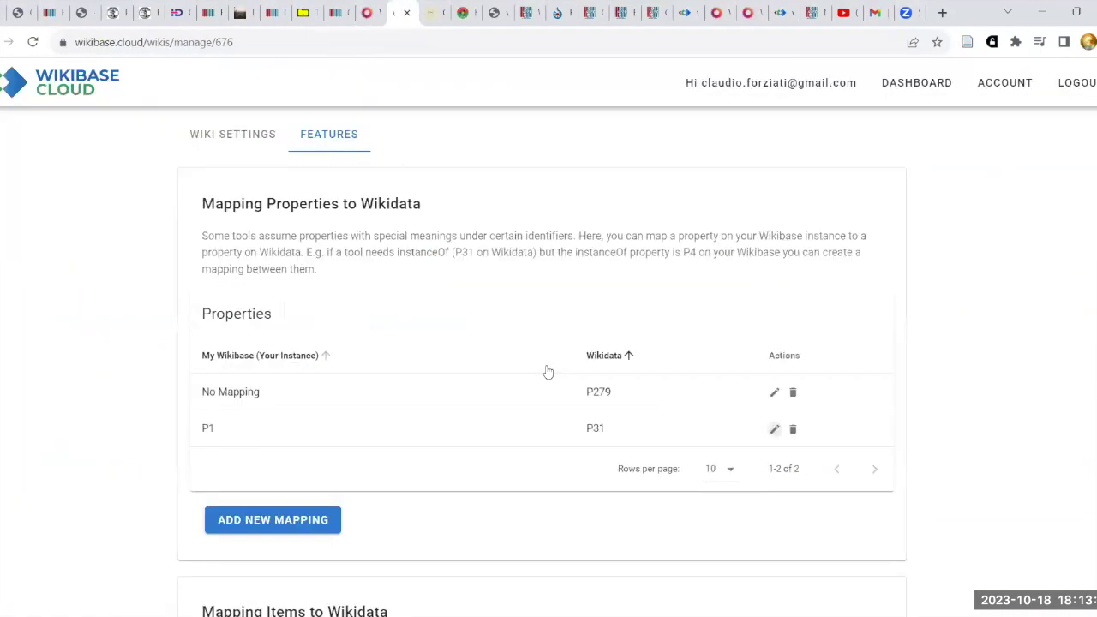
{"action": "key", "text": "ctrl+Tab"}
{"action": "key", "text": "ctrl+Tab"}
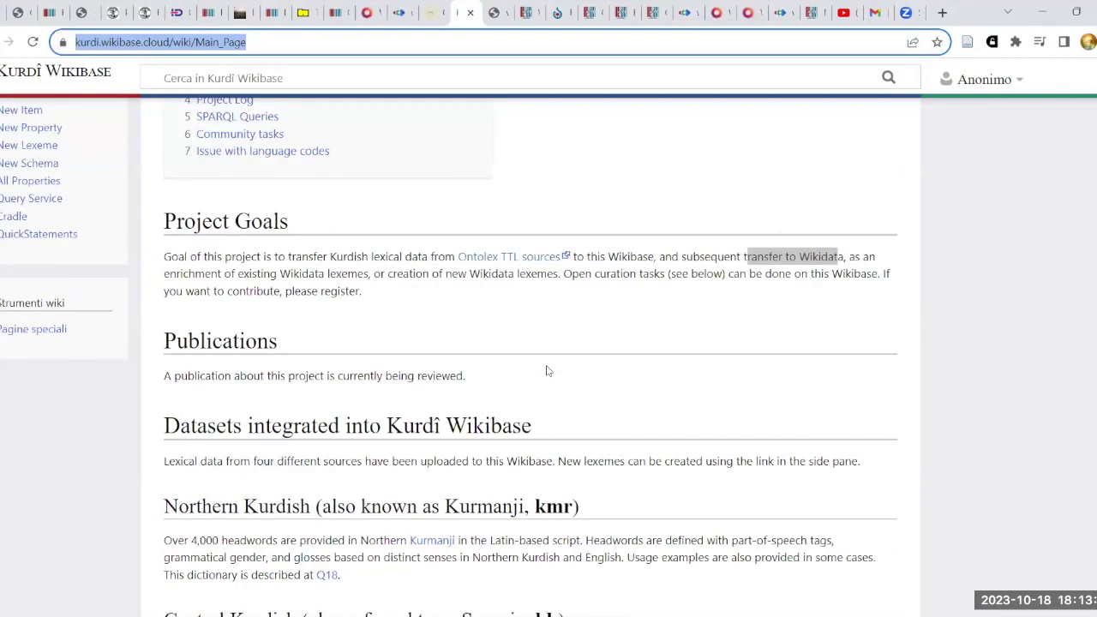
{"action": "key", "text": "ctrl+Tab"}
{"action": "key", "text": "ctrl+Tab"}
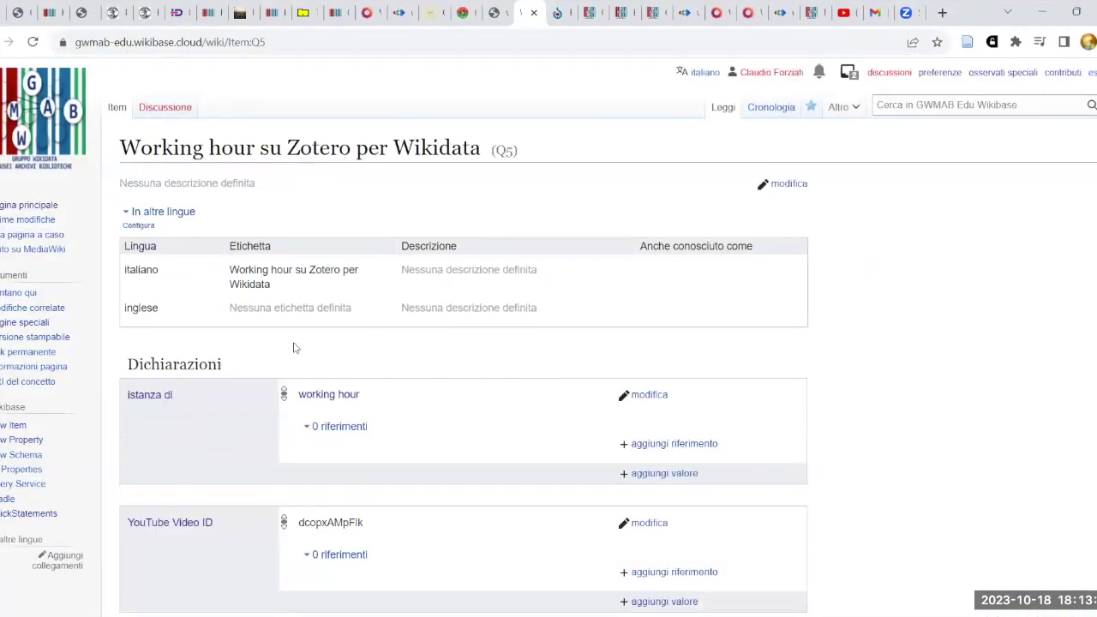
List the wiki's properties of type Identificativo esterno, which comes up empty.
{"action": "left_click", "coordinate": [32, 470]}
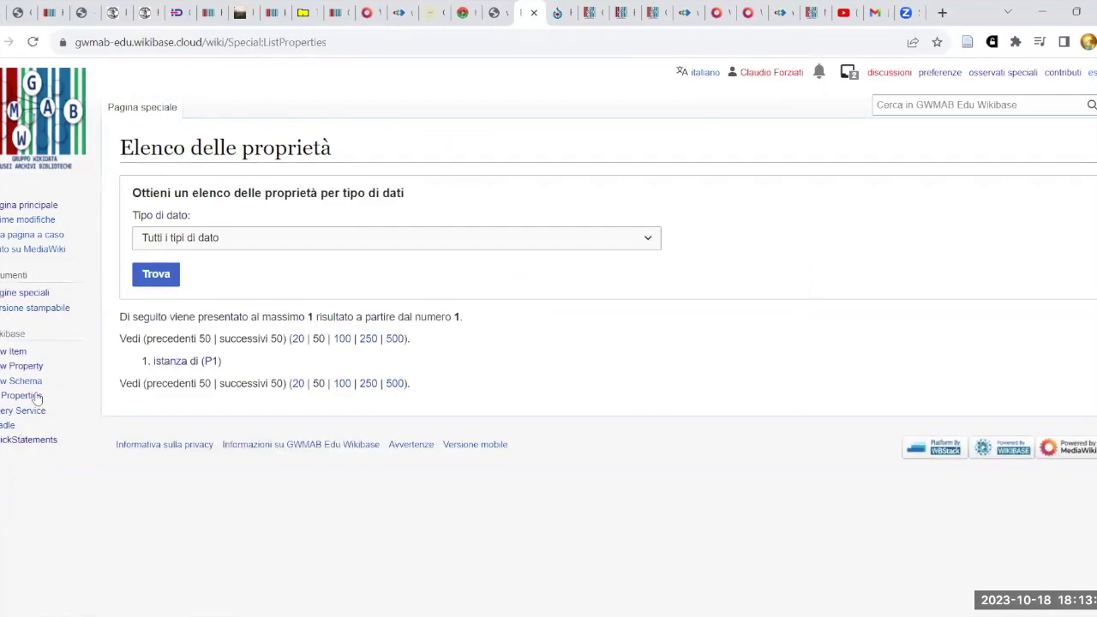
{"action": "left_click", "coordinate": [35, 46]}
{"action": "left_click", "coordinate": [602, 237]}
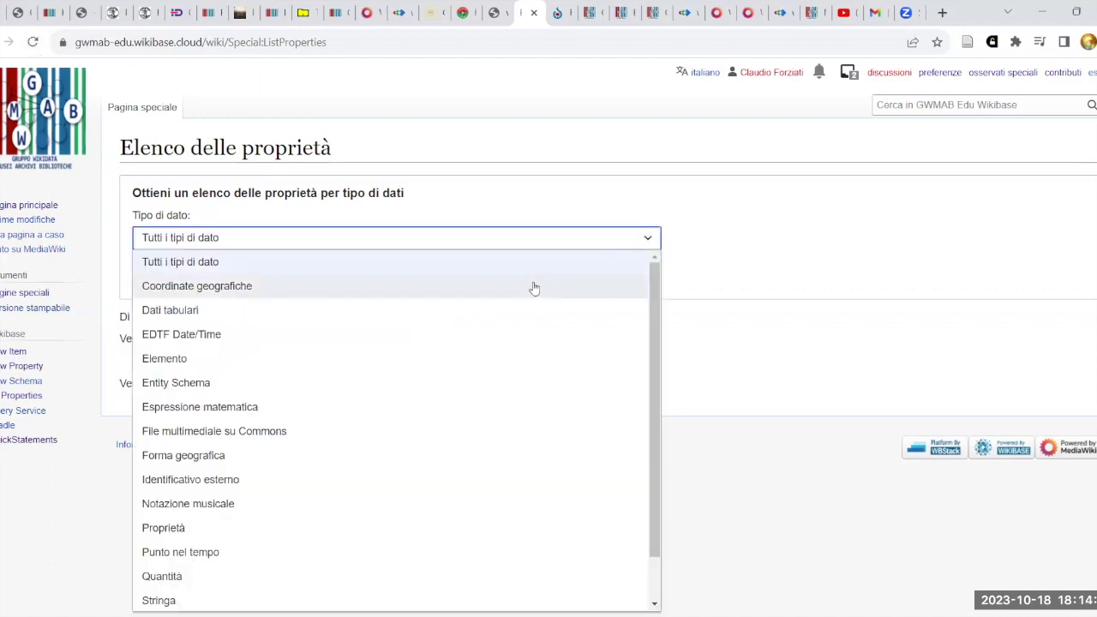
{"action": "scroll", "coordinate": [428, 359], "scroll_direction": "down", "scroll_amount": 1}
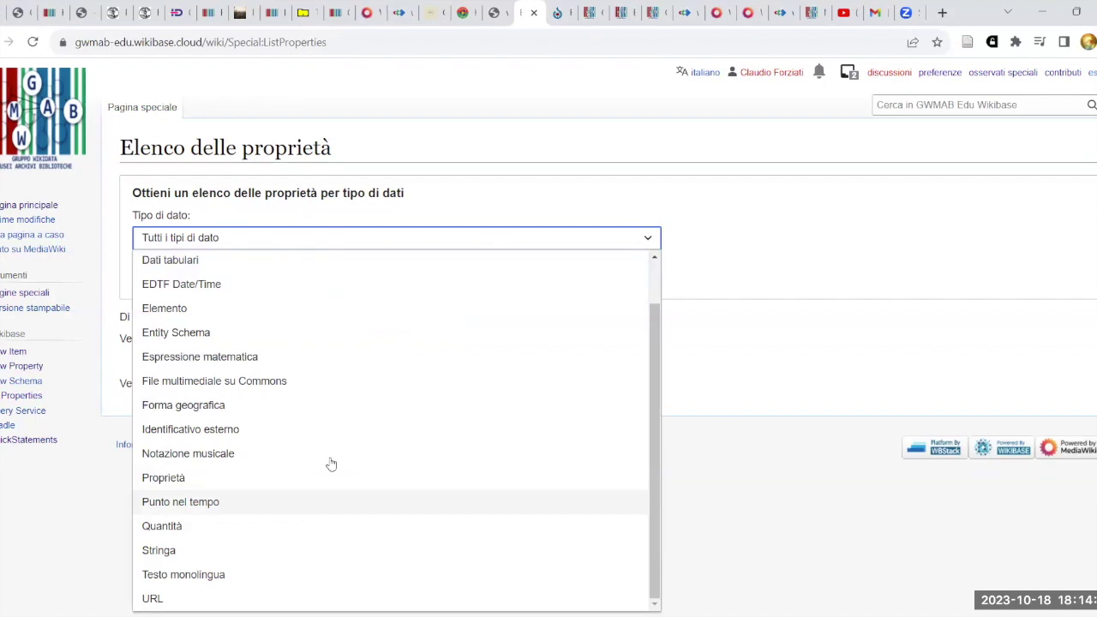
{"action": "left_click", "coordinate": [190, 429]}
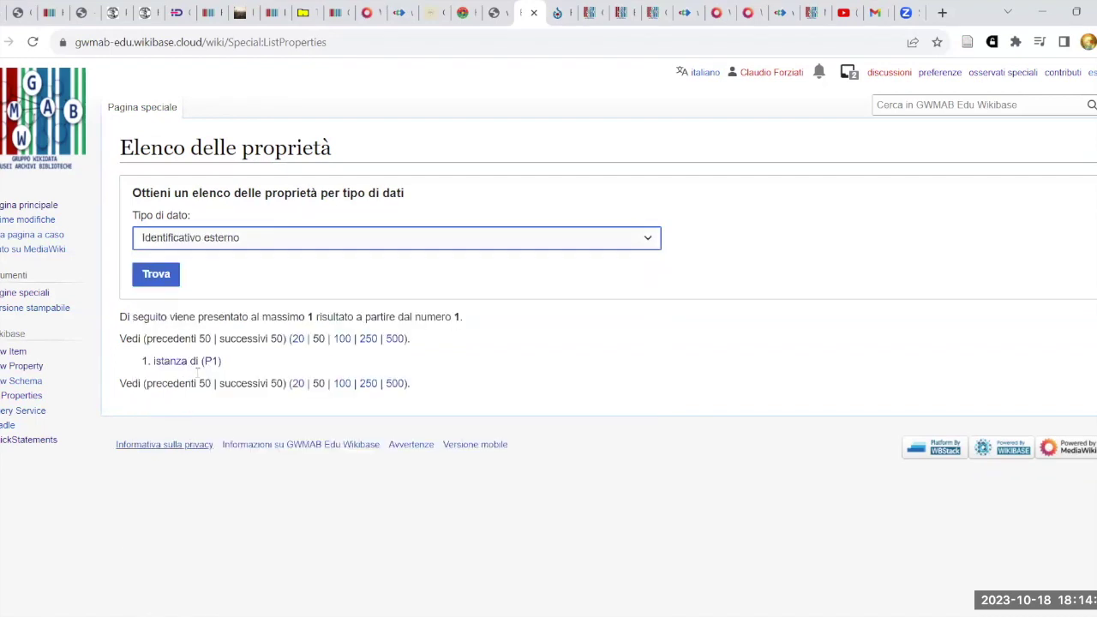
{"action": "left_click", "coordinate": [156, 274]}
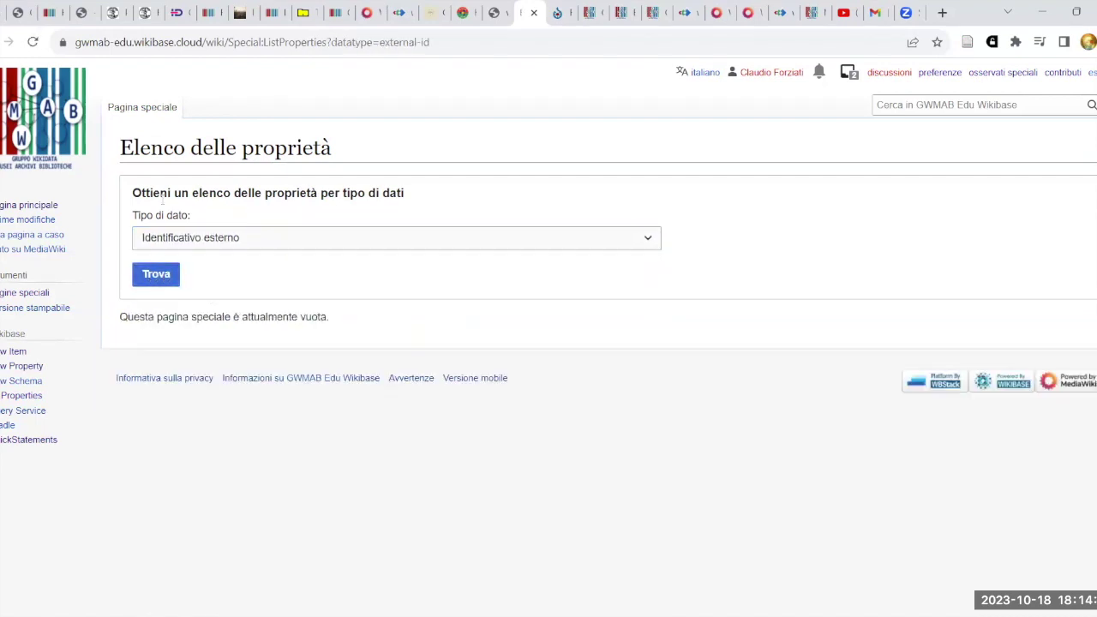
Search all wiki pages for 'YouTube', finding no matches.
{"action": "left_click", "coordinate": [941, 101]}
{"action": "type", "text": "YouTube"}
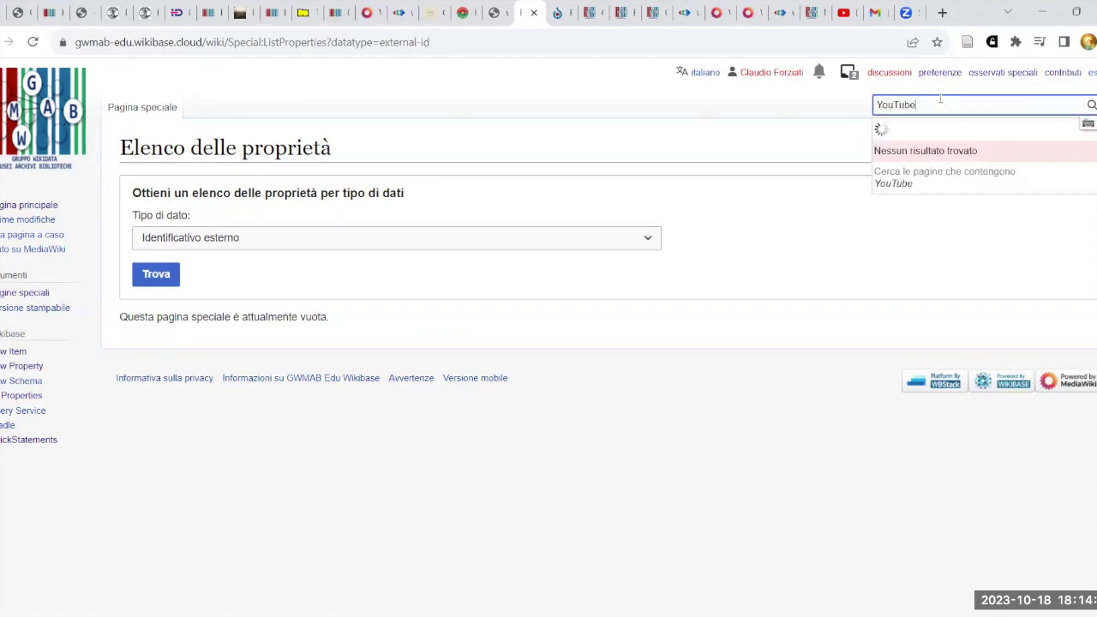
{"action": "left_click", "coordinate": [879, 154]}
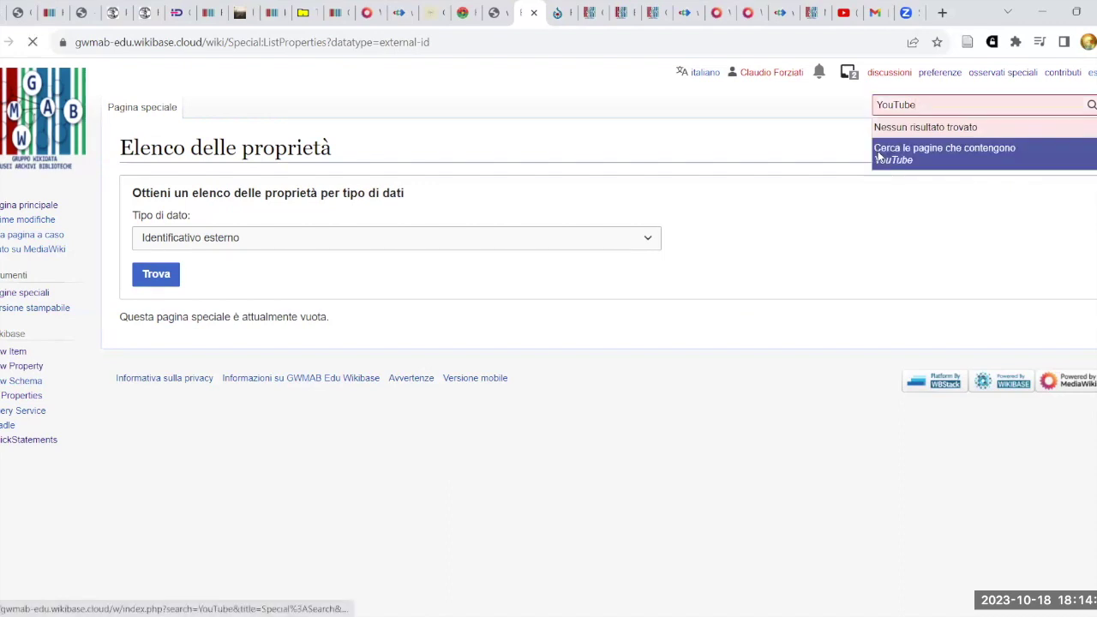
Locate the YouTube Video ID property page and select its identifier, P4.
{"action": "left_click", "coordinate": [41, 207]}
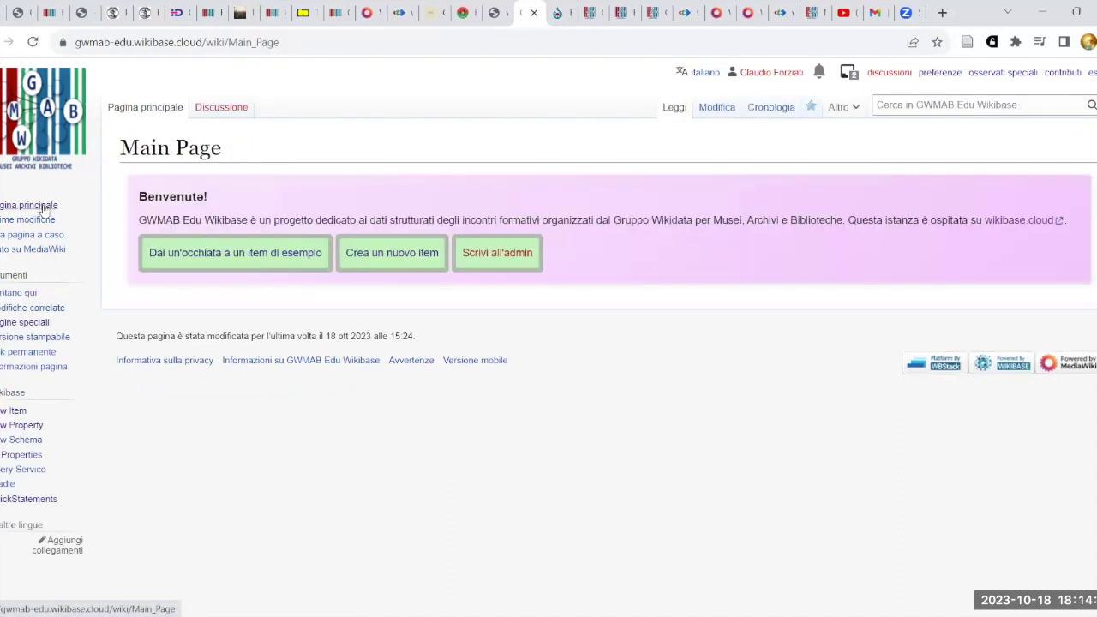
{"action": "left_click", "coordinate": [1059, 75]}
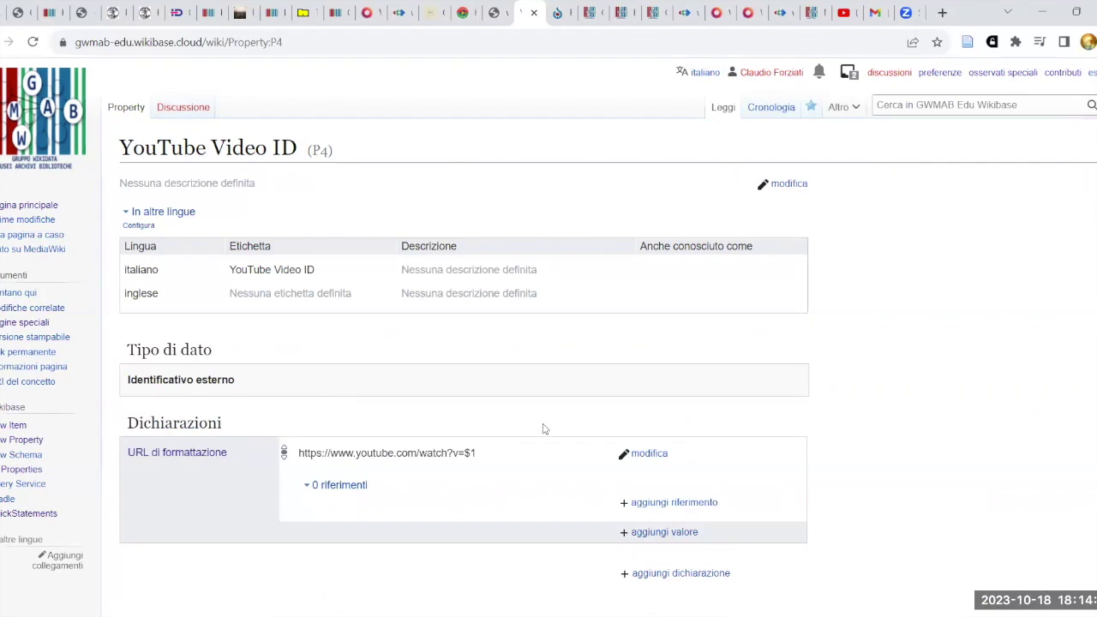
{"action": "right_click", "coordinate": [32, 482]}
{"action": "left_click", "coordinate": [77, 359]}
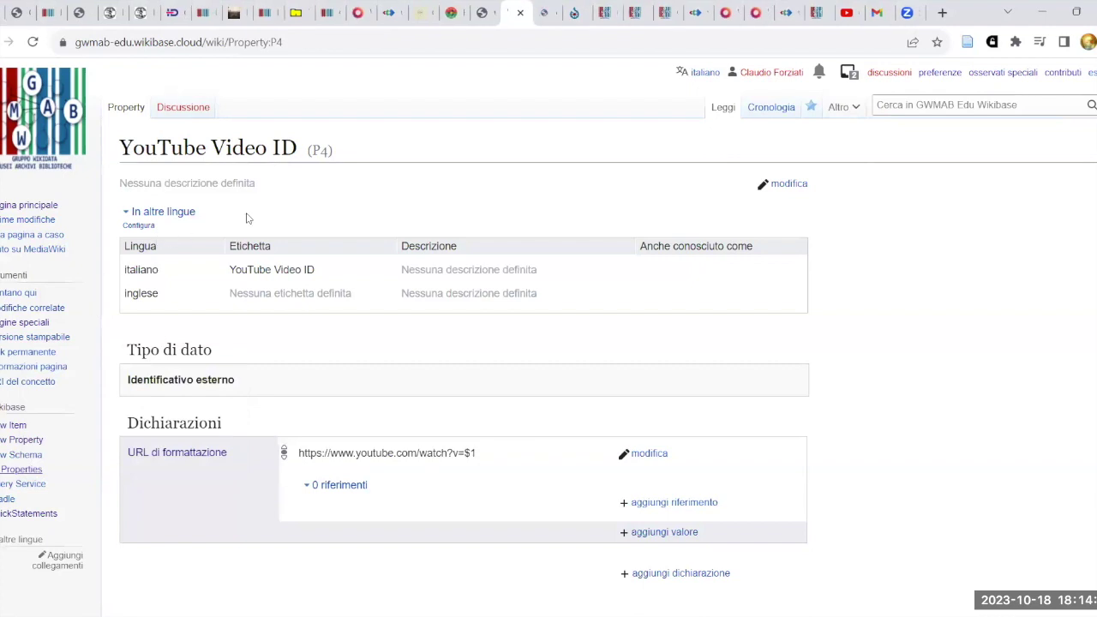
{"action": "key", "text": "ctrl+Tab"}
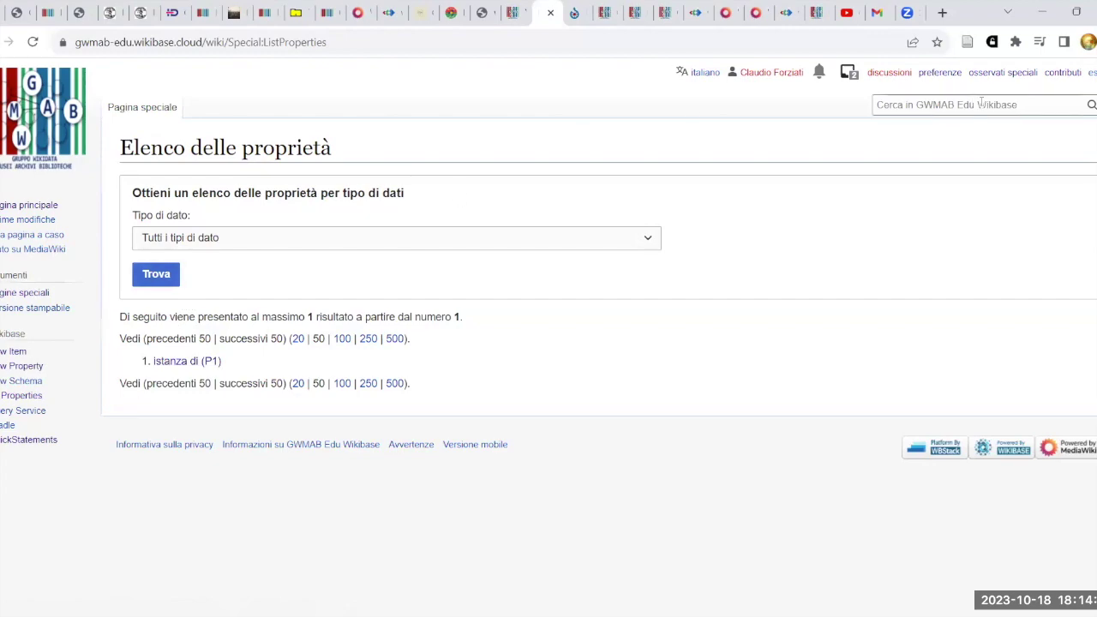
{"action": "left_click", "coordinate": [1062, 73]}
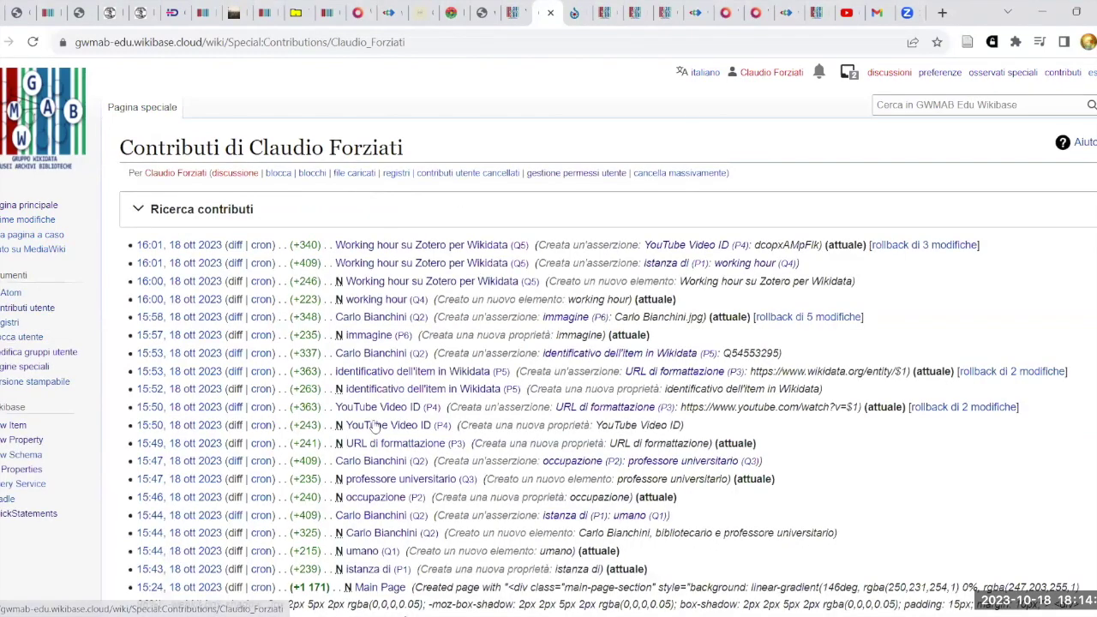
{"action": "left_click", "coordinate": [382, 426]}
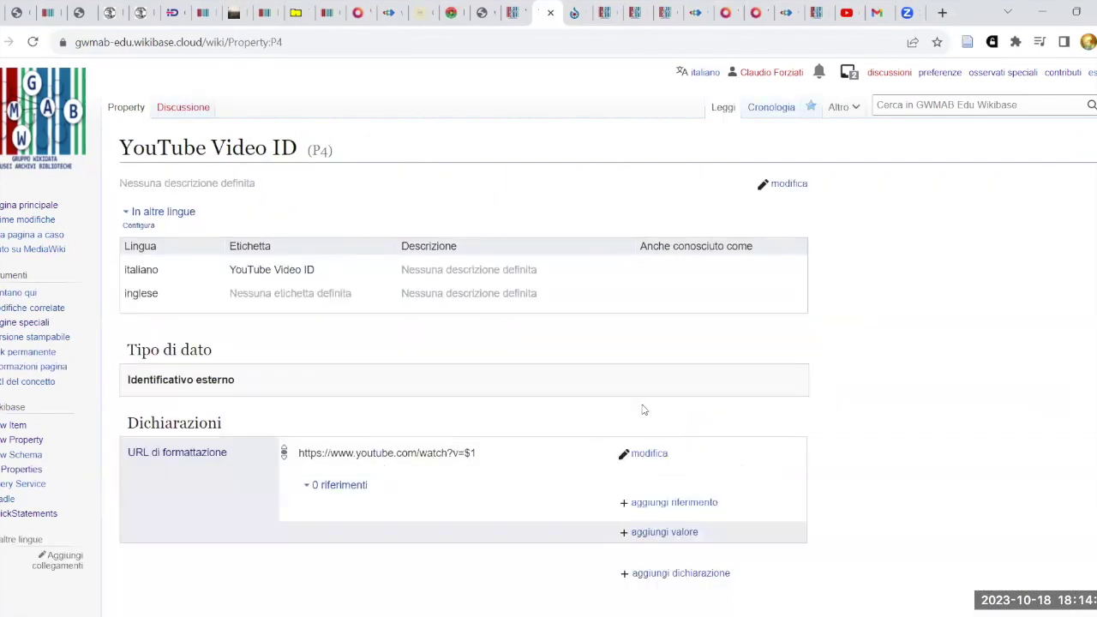
{"action": "left_click_drag", "start_coordinate": [311, 150], "coordinate": [330, 152]}
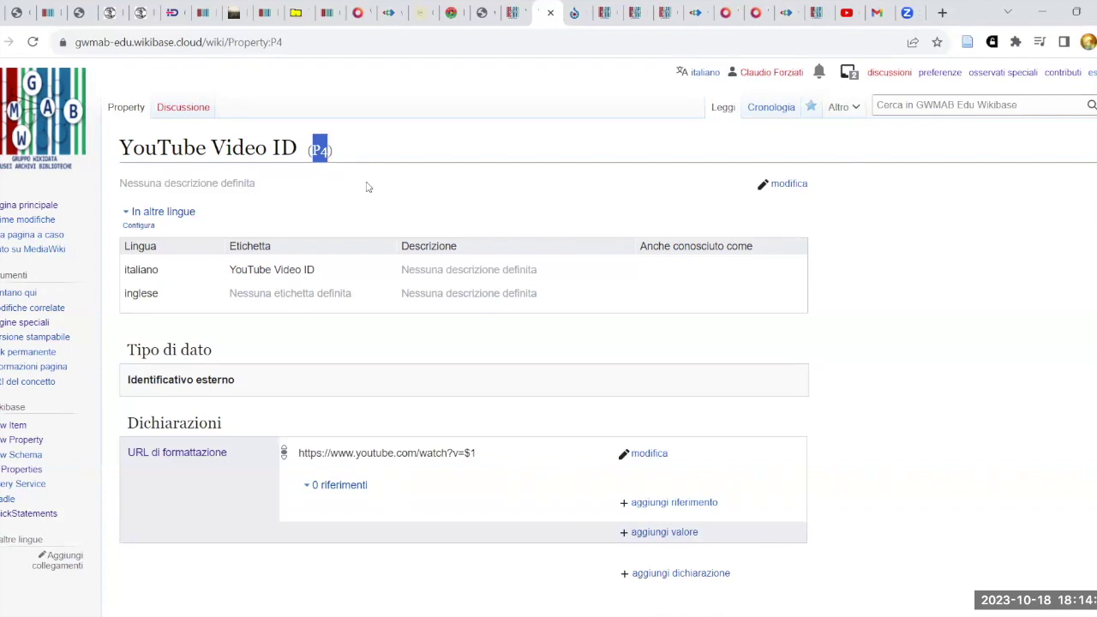
{"action": "left_click", "coordinate": [404, 168]}
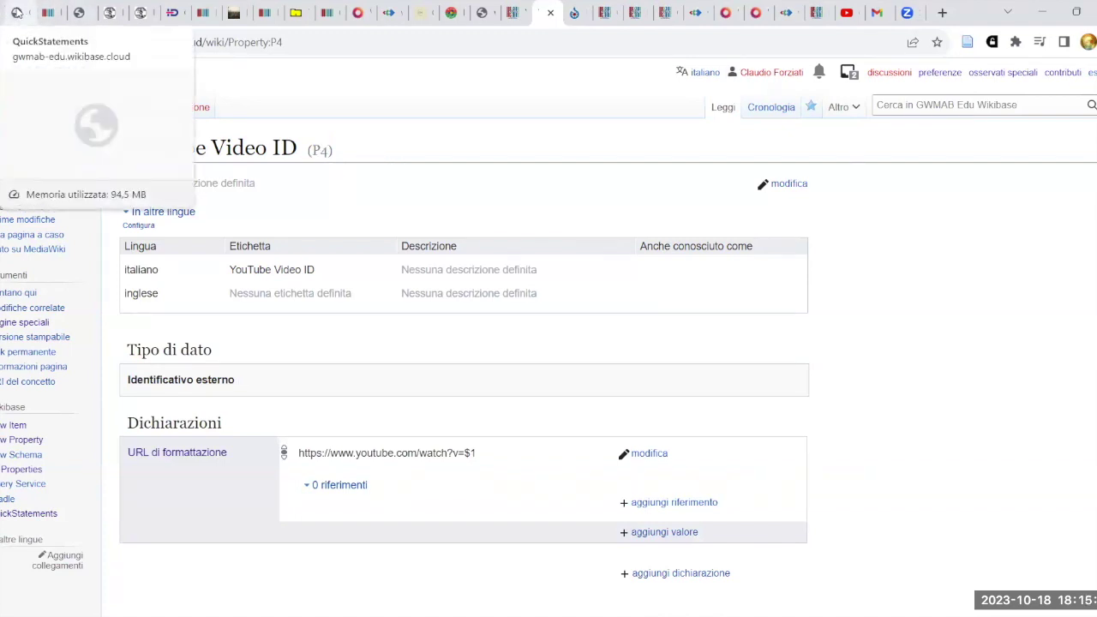
{"action": "left_click", "coordinate": [17, 12]}
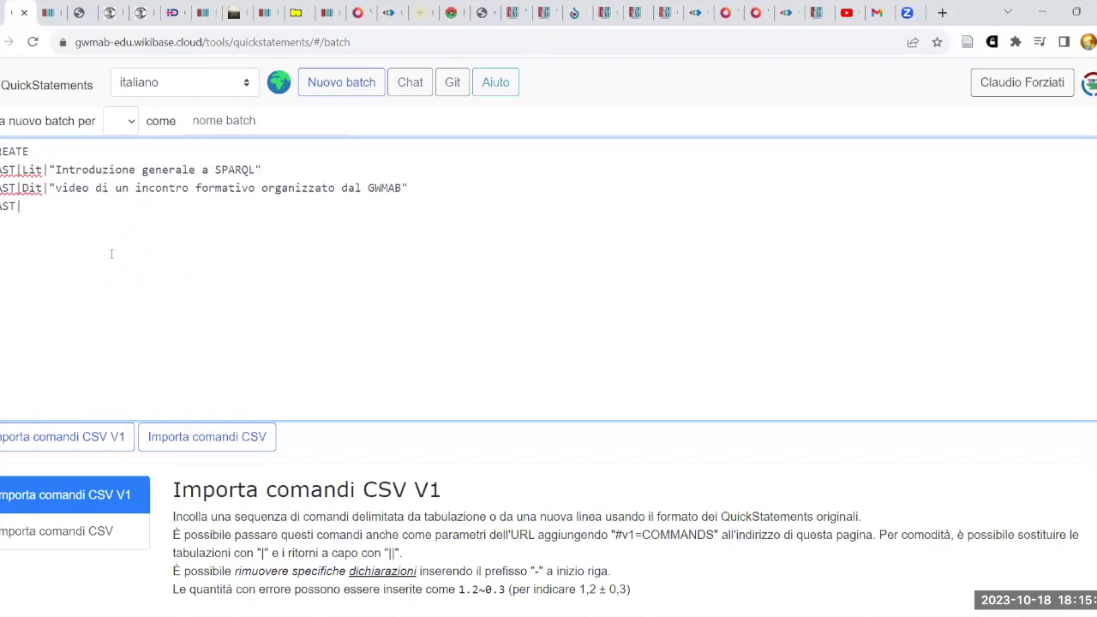
{"action": "type", "text": "P4"}
{"action": "type", "text": "\""}
{"action": "key", "text": "ctrl+Tab"}
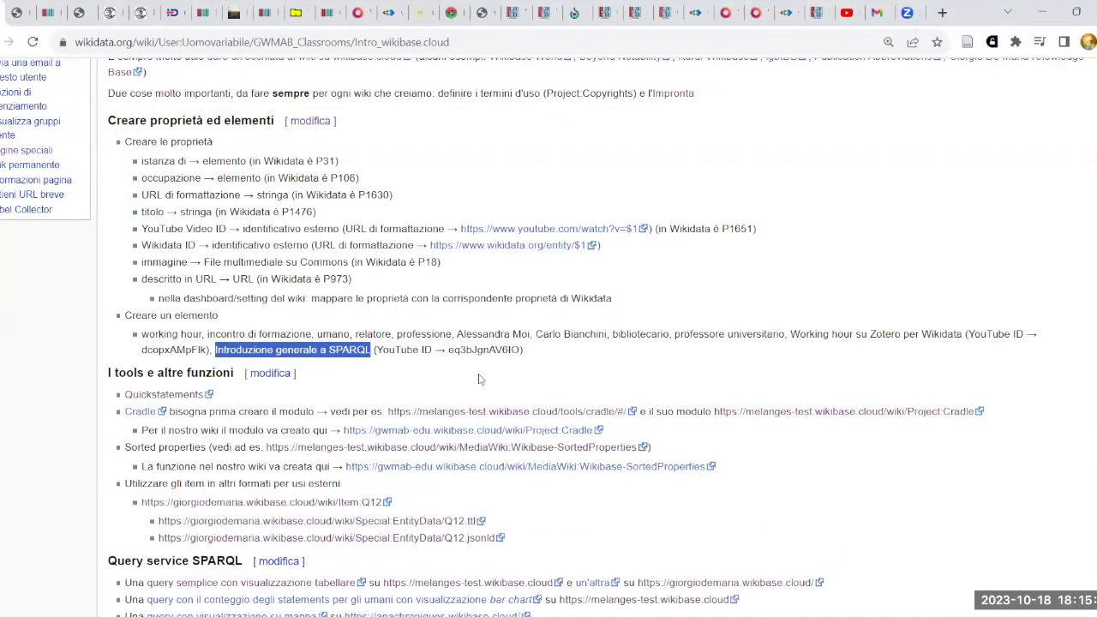
{"action": "left_click_drag", "start_coordinate": [449, 350], "coordinate": [517, 356]}
{"action": "key", "text": "ctrl+c"}
{"action": "left_click", "coordinate": [17, 12]}
{"action": "key", "text": "ctrl+v"}
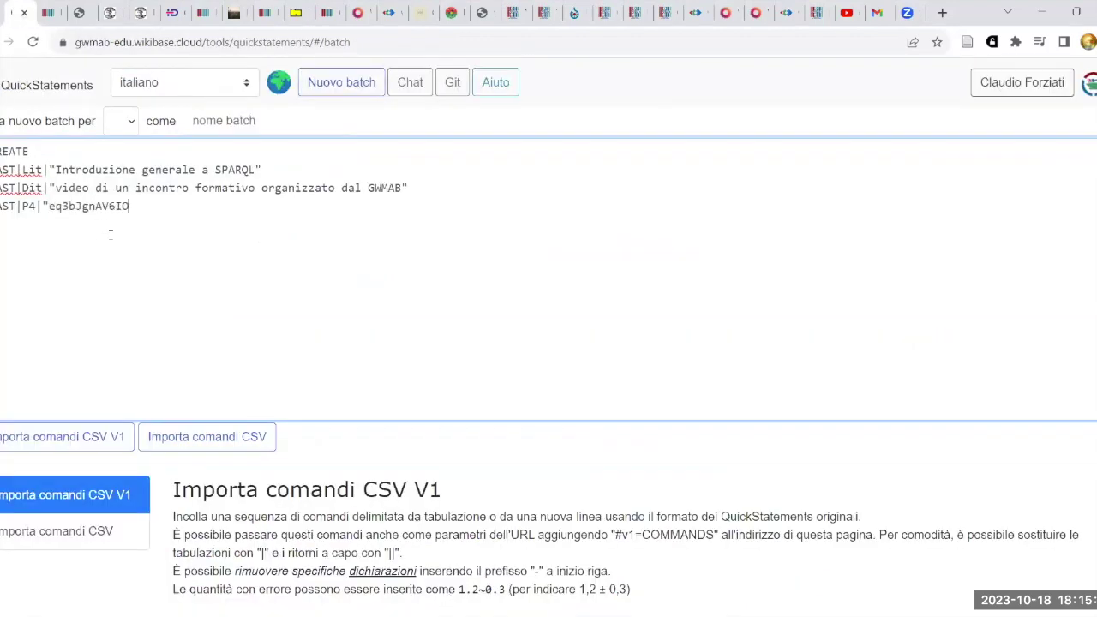
{"action": "type", "text": "\""}
{"action": "left_click", "coordinate": [49, 446]}
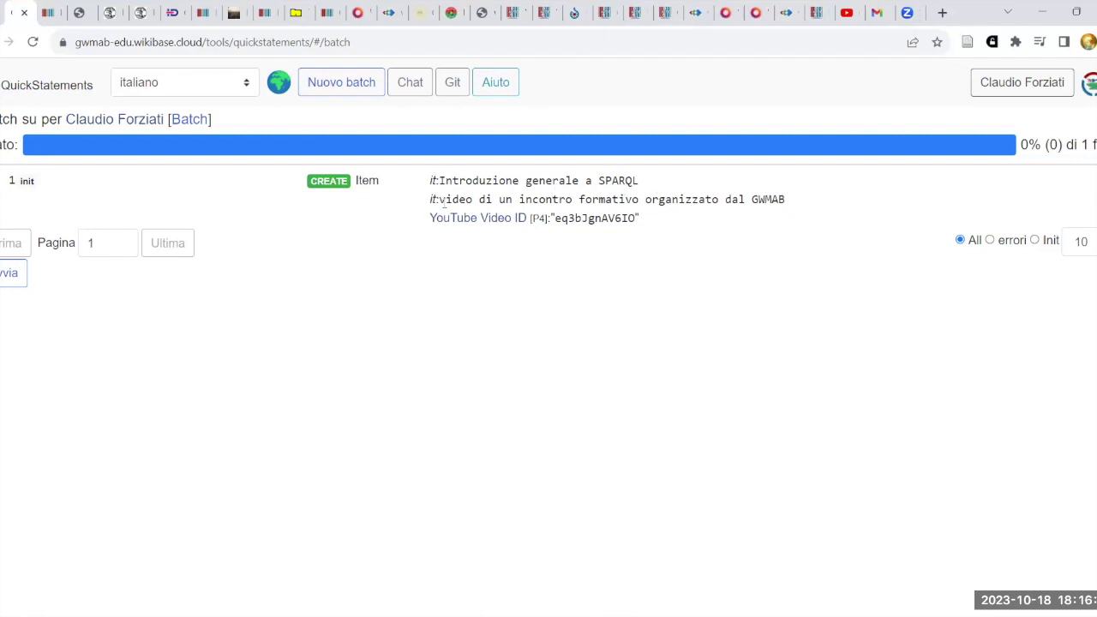
Run the batch to create item Q6 'Introduzione generale a SPARQL'.
{"action": "left_click_drag", "start_coordinate": [435, 199], "coordinate": [766, 199]}
{"action": "left_click", "coordinate": [739, 248]}
{"action": "left_click", "coordinate": [4, 281]}
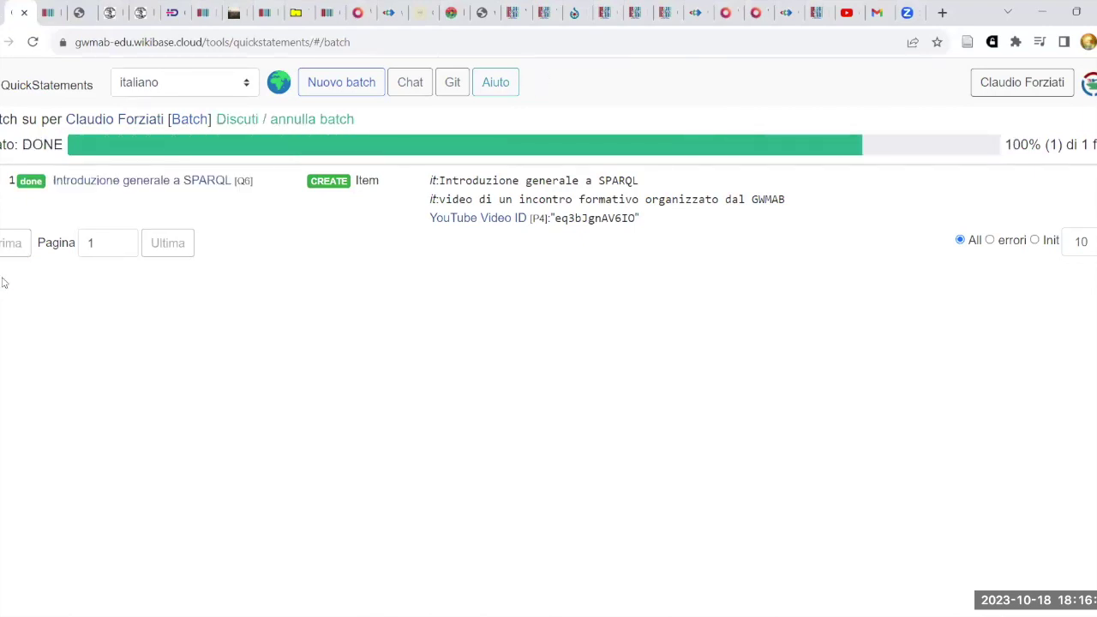
Open new item Q6 to confirm YouTube Video ID eq3bJgnAV6IO, then return to the course notes.
{"action": "left_click", "coordinate": [186, 181]}
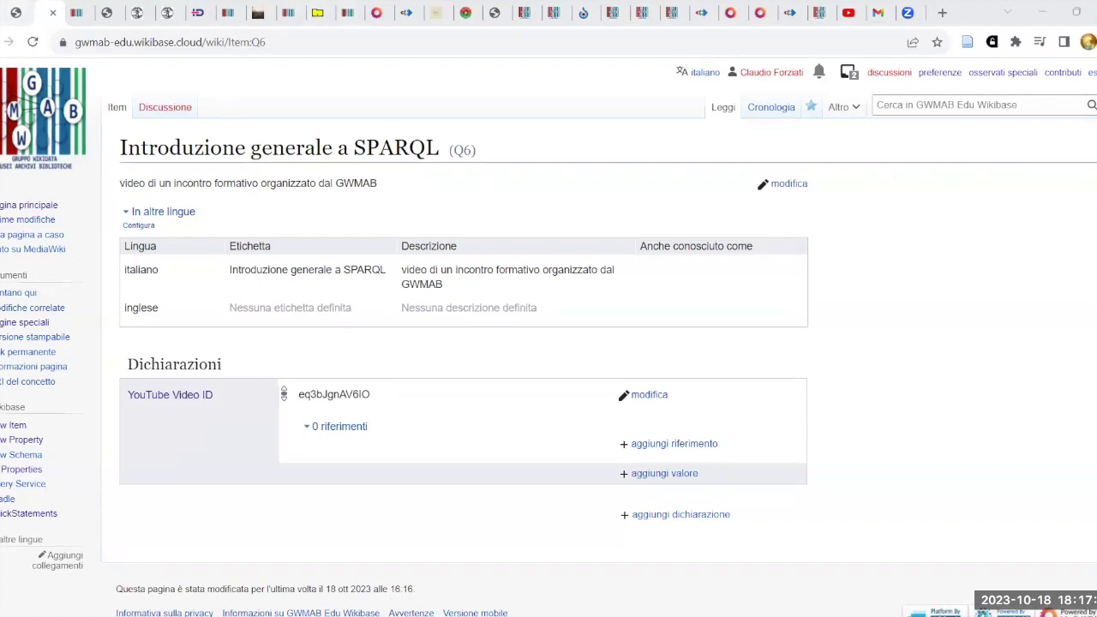
{"action": "key", "text": "ctrl+Tab"}
{"action": "left_click", "coordinate": [597, 354]}
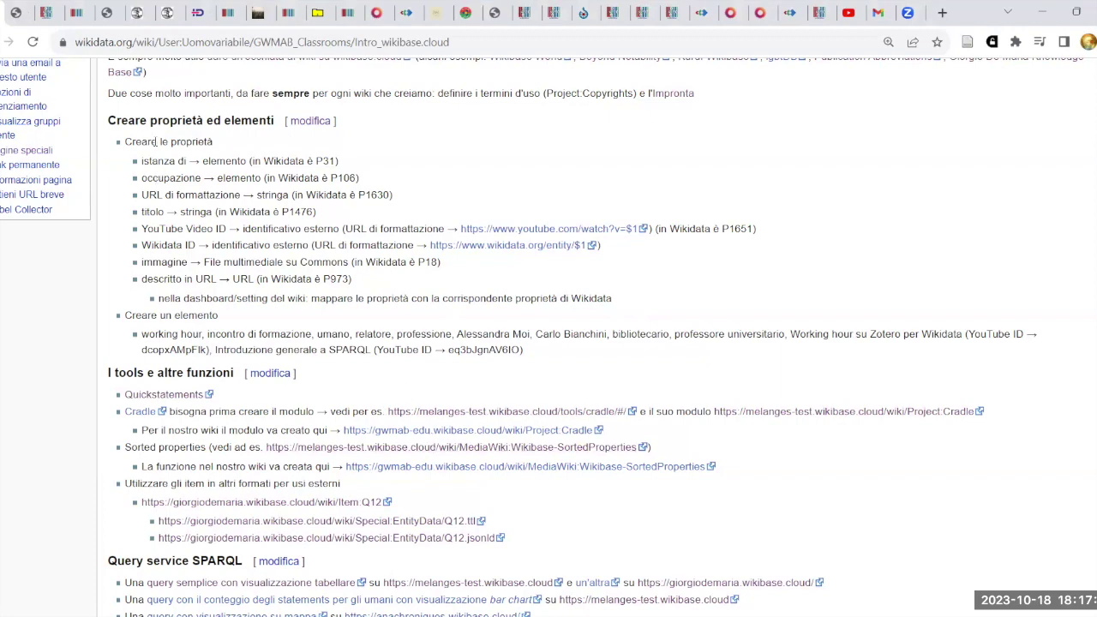
From Wikidata item Q1237450, open the istanza di property in a new tab.
{"action": "left_click", "coordinate": [227, 12]}
{"action": "scroll", "coordinate": [372, 245], "scroll_direction": "up", "scroll_amount": 20}
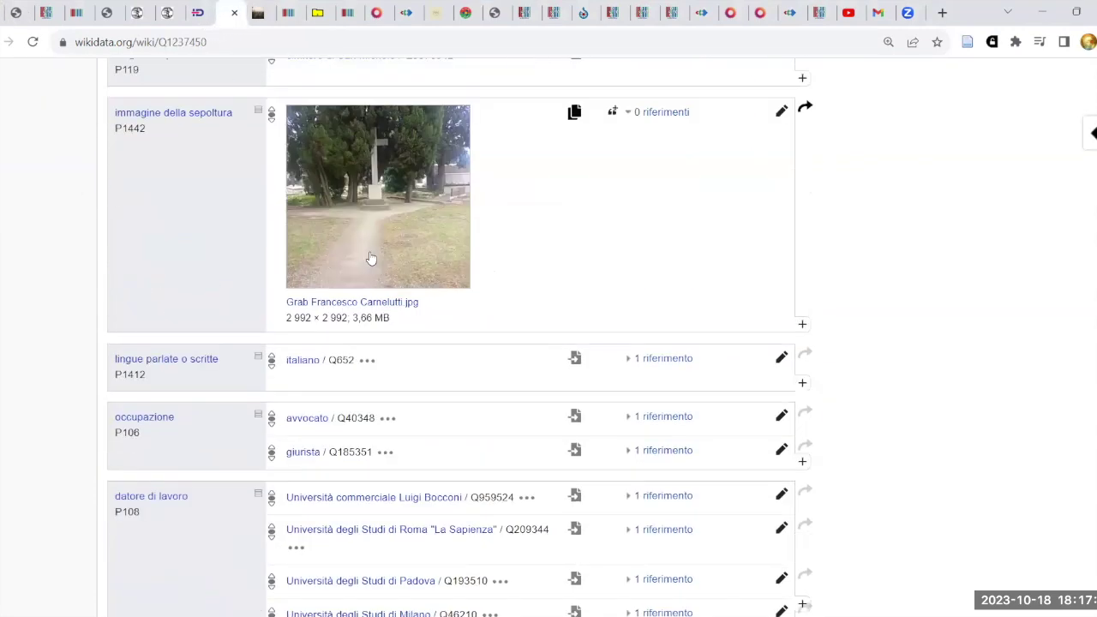
{"action": "scroll", "coordinate": [363, 274], "scroll_direction": "up", "scroll_amount": 1}
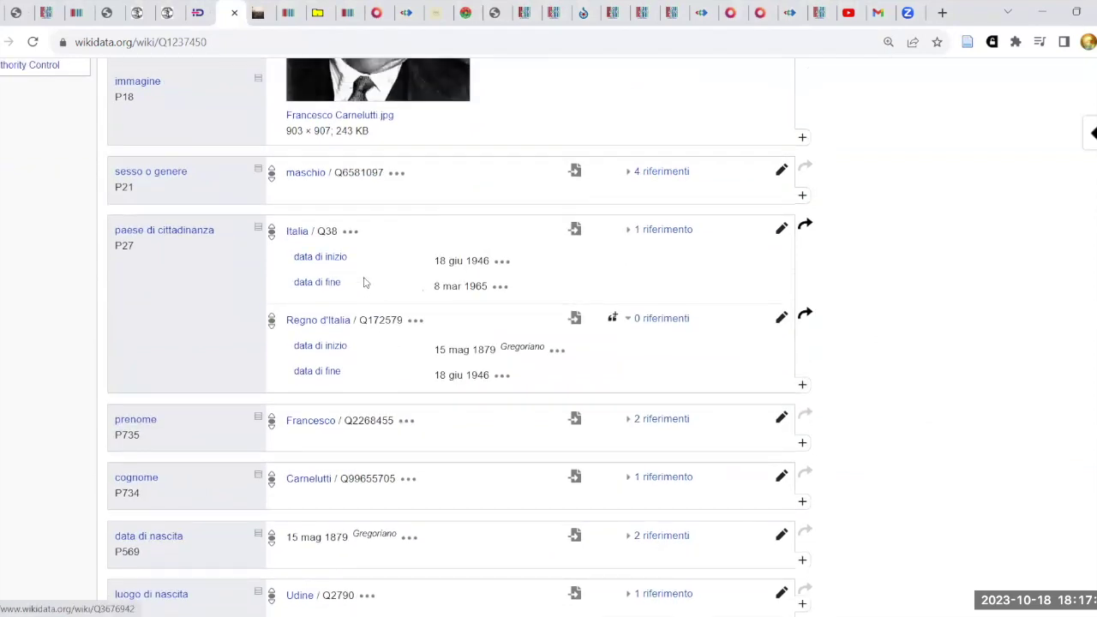
{"action": "scroll", "coordinate": [137, 213], "scroll_direction": "up", "scroll_amount": 4}
{"action": "right_click", "coordinate": [137, 213]}
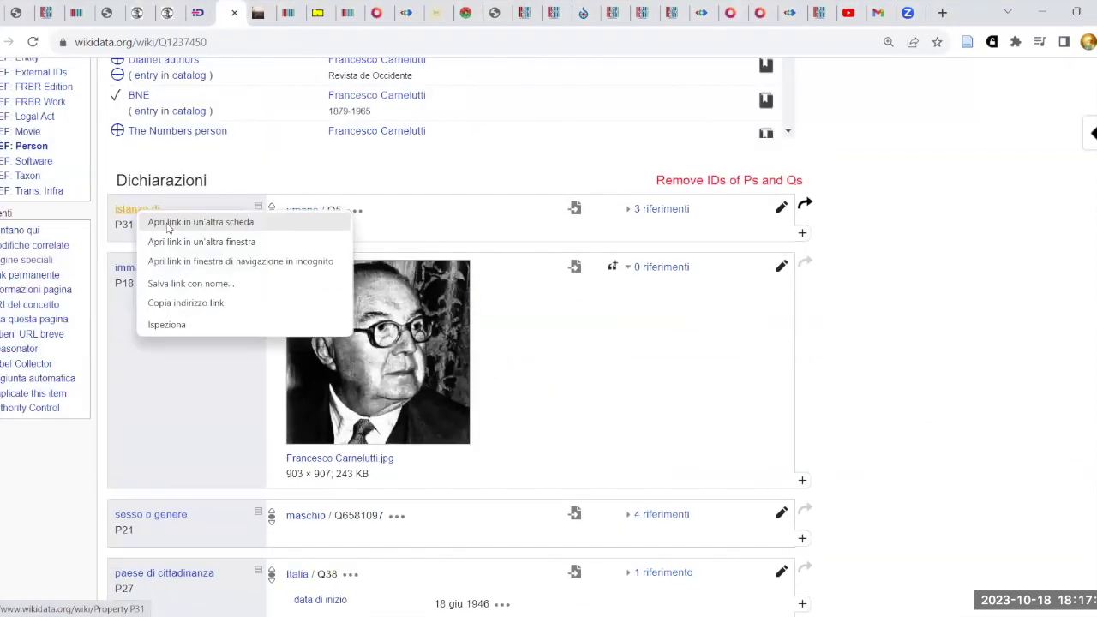
{"action": "left_click", "coordinate": [197, 220]}
Look over the statements on property P31 (istanza di) and return to the page top.
{"action": "left_click", "coordinate": [248, 16]}
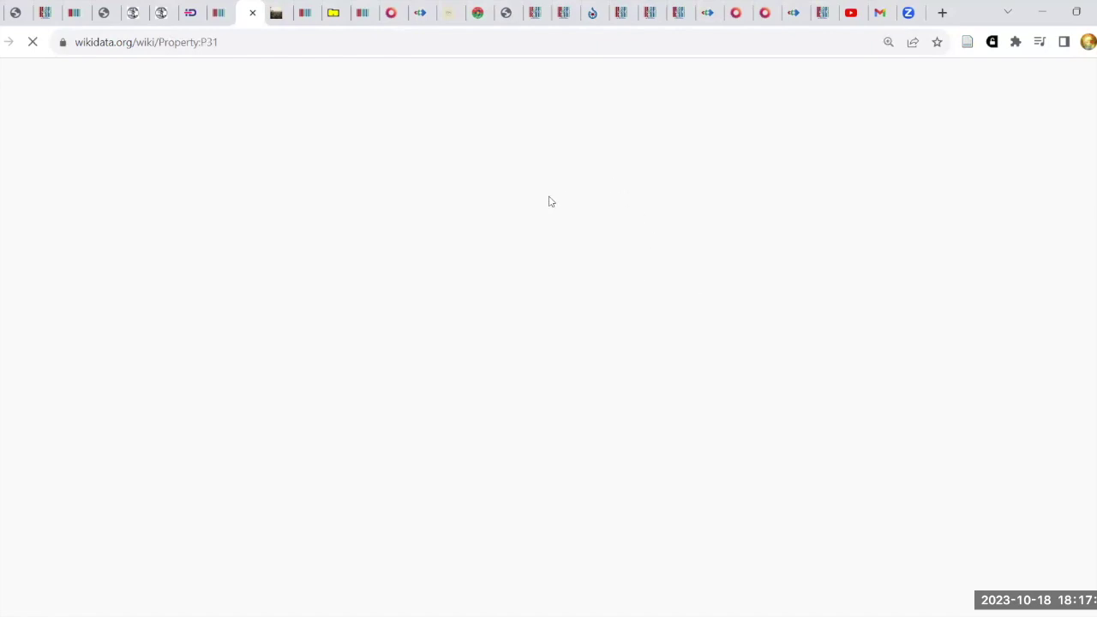
{"action": "scroll", "coordinate": [493, 279], "scroll_direction": "down", "scroll_amount": 10}
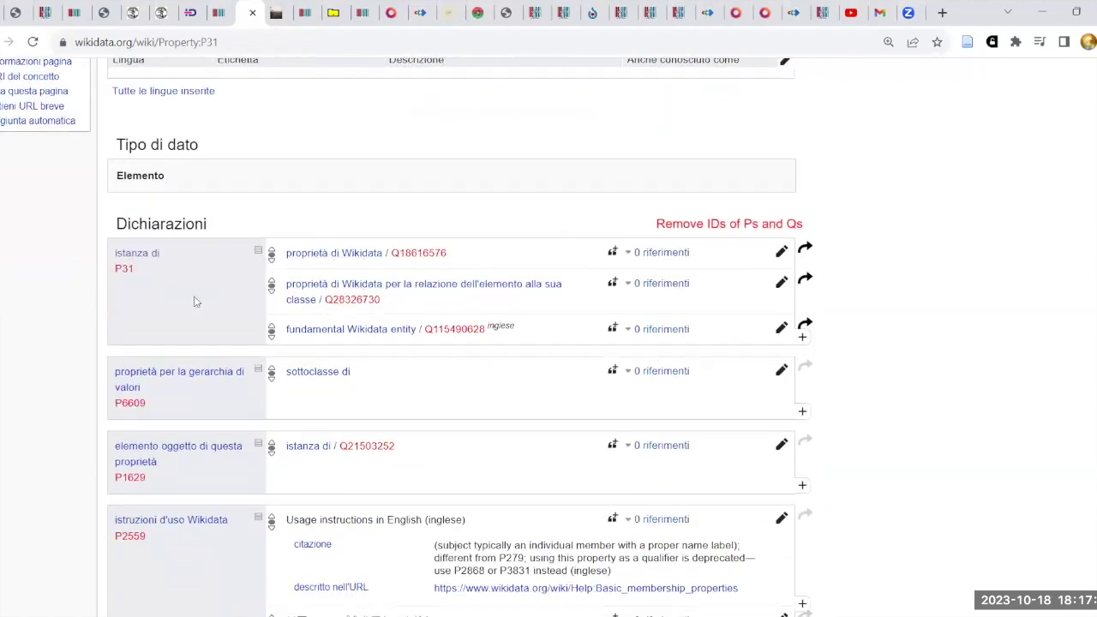
{"action": "scroll", "coordinate": [193, 296], "scroll_direction": "down", "scroll_amount": 2}
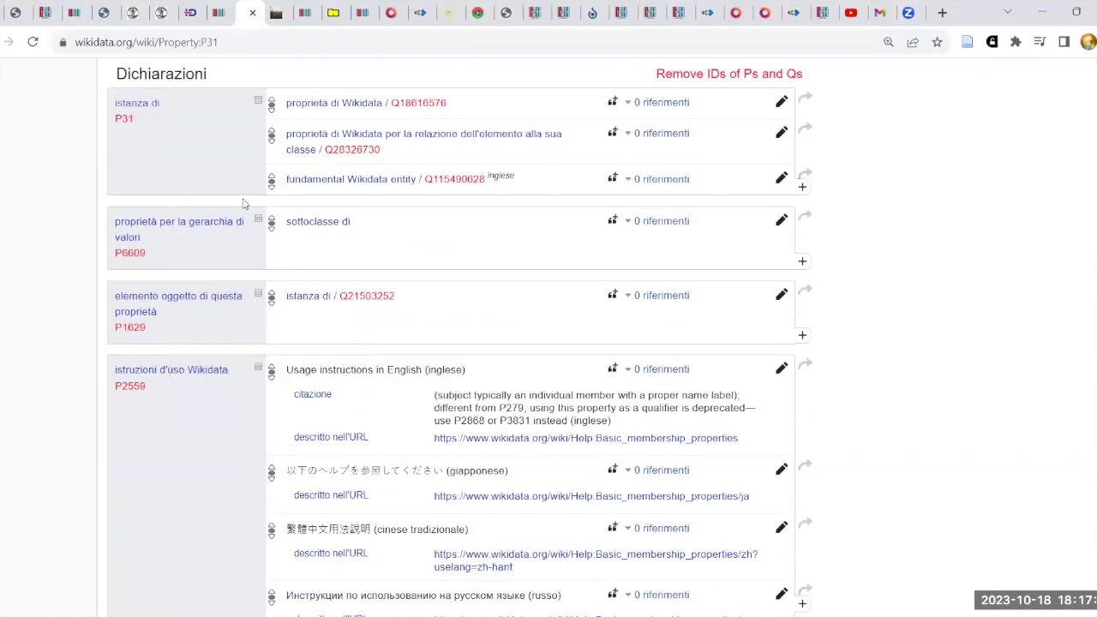
{"action": "scroll", "coordinate": [240, 202], "scroll_direction": "up", "scroll_amount": 2}
{"action": "scroll", "coordinate": [240, 205], "scroll_direction": "down", "scroll_amount": 2}
{"action": "mouse_move", "coordinate": [313, 225]}
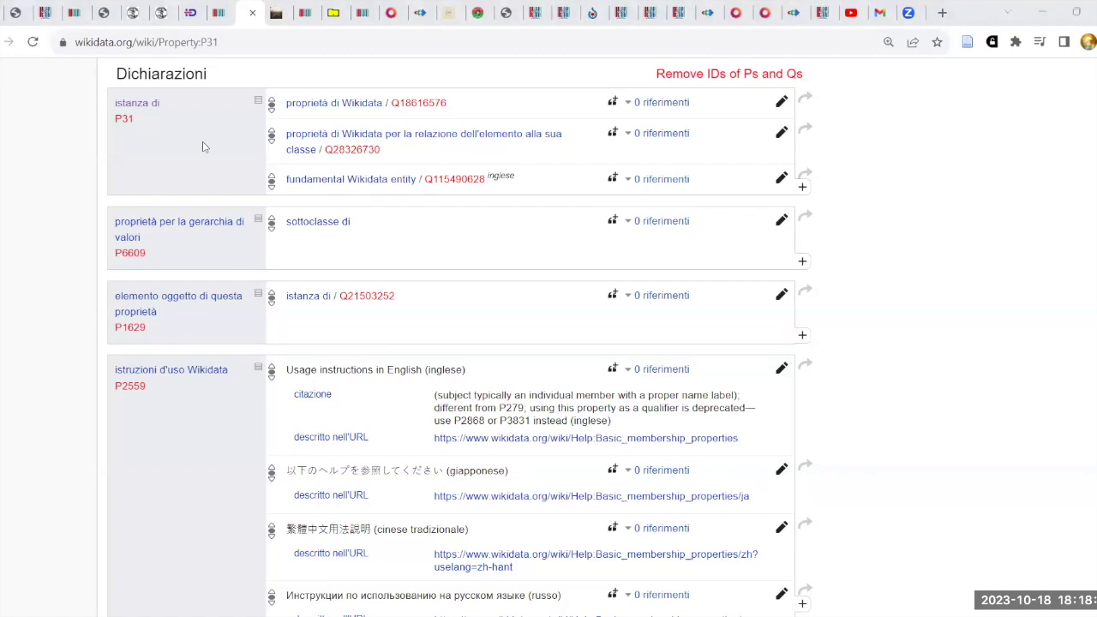
{"action": "left_click", "coordinate": [23, 181]}
{"action": "key", "text": "Home"}
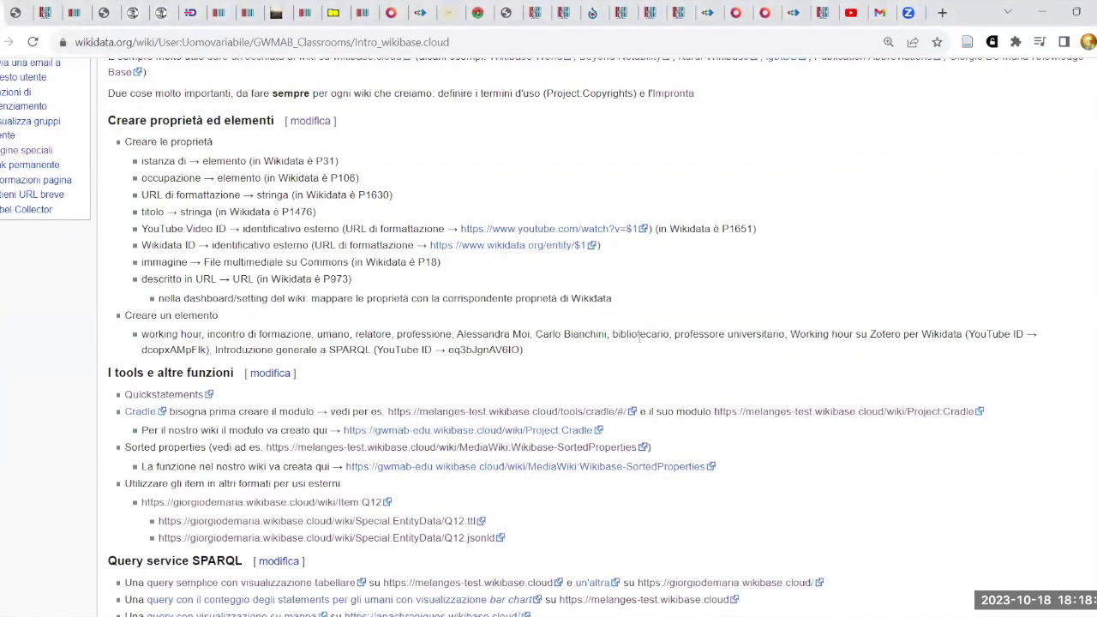
Scroll through the Query service SPARQL, Per gli admin and Link utili sections of the course notes.
{"action": "scroll", "coordinate": [626, 346], "scroll_direction": "down", "scroll_amount": 1}
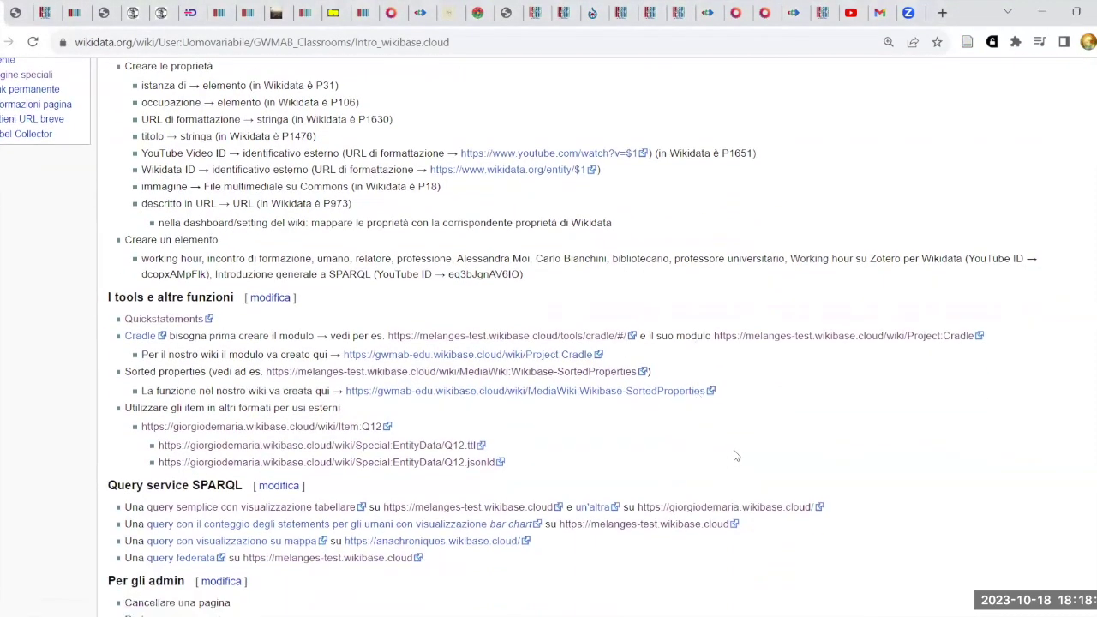
{"action": "scroll", "coordinate": [761, 451], "scroll_direction": "down", "scroll_amount": 2}
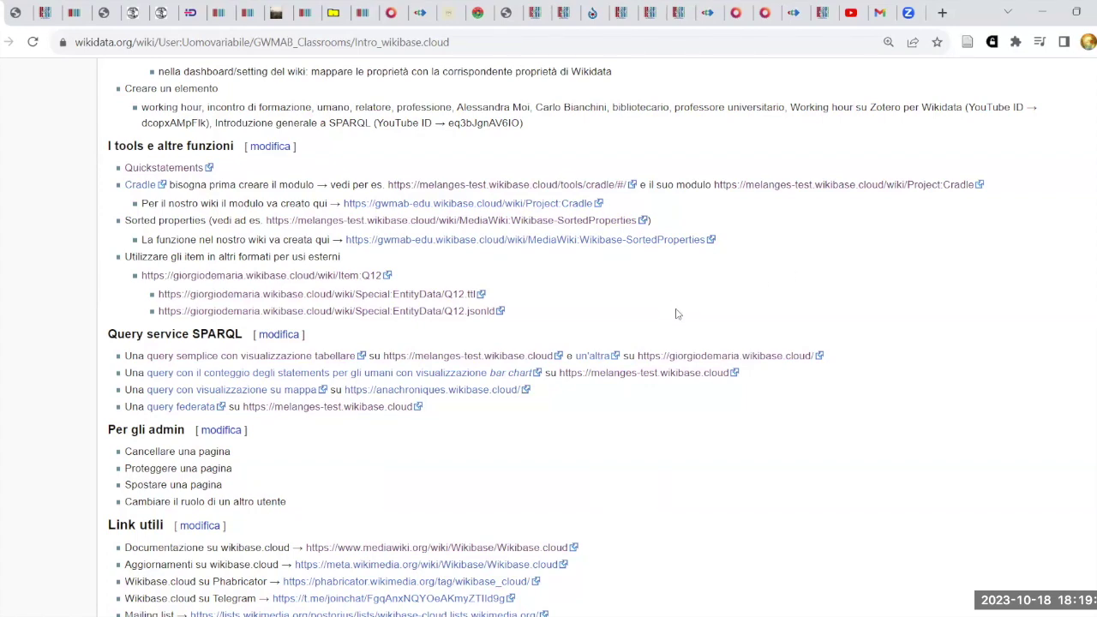
{"action": "scroll", "coordinate": [745, 378], "scroll_direction": "down", "scroll_amount": 2}
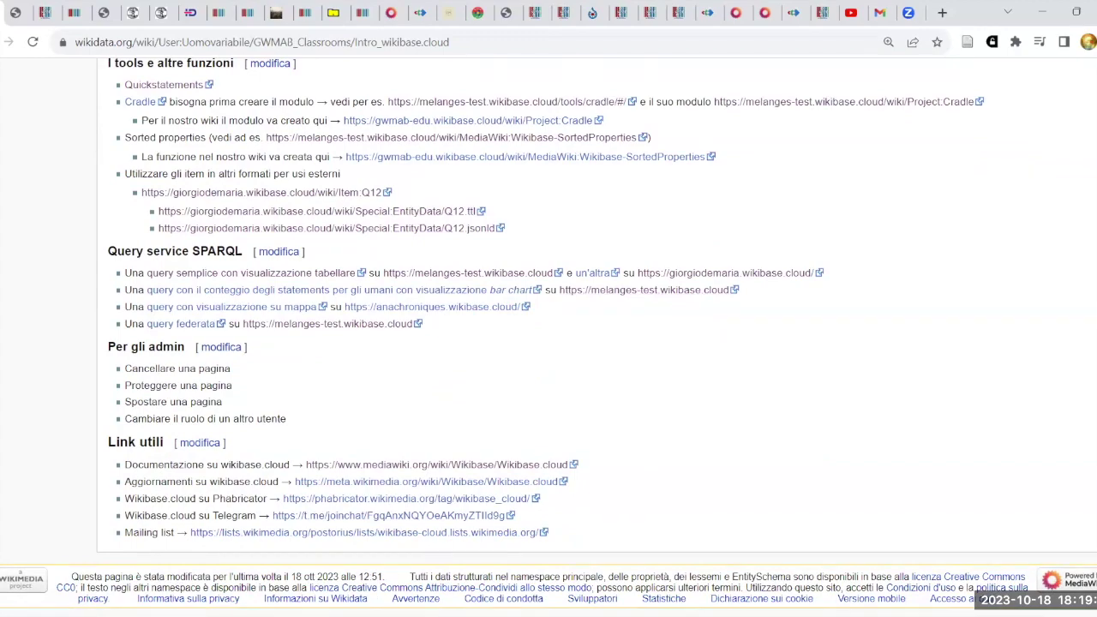
{"action": "scroll", "coordinate": [861, 471], "scroll_direction": "up", "scroll_amount": 5}
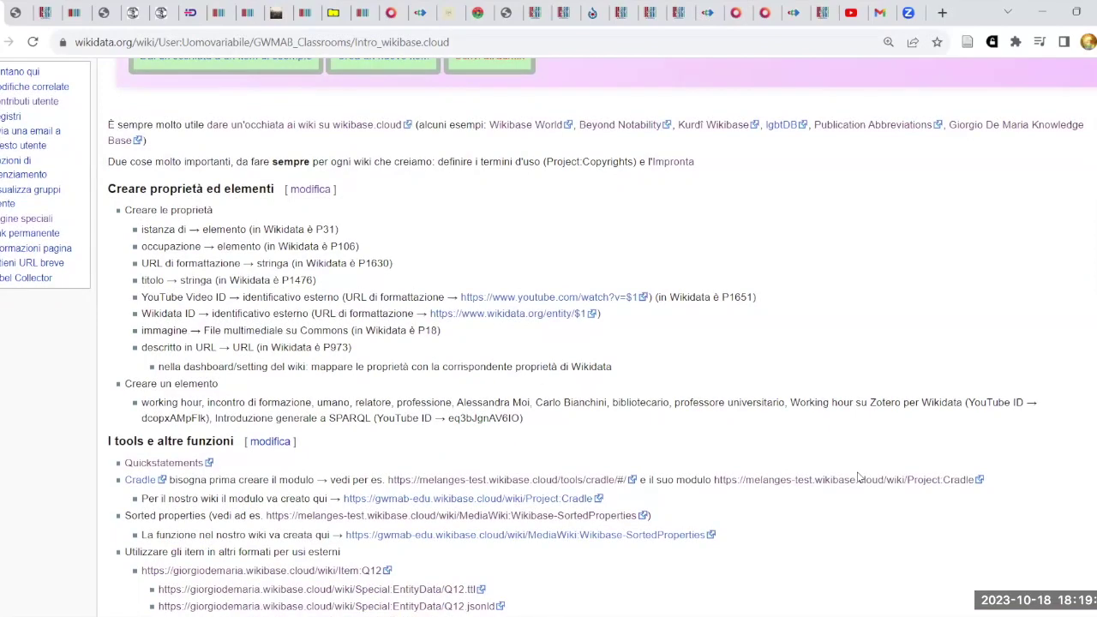
{"action": "scroll", "coordinate": [859, 477], "scroll_direction": "down", "scroll_amount": 2}
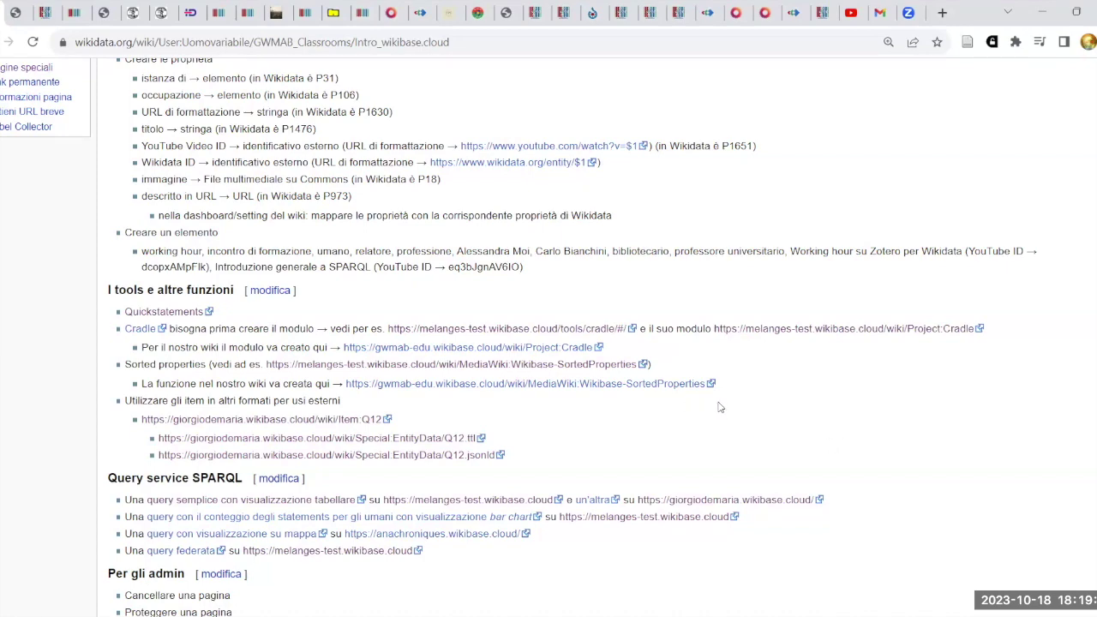
{"action": "scroll", "coordinate": [747, 390], "scroll_direction": "down", "scroll_amount": 3}
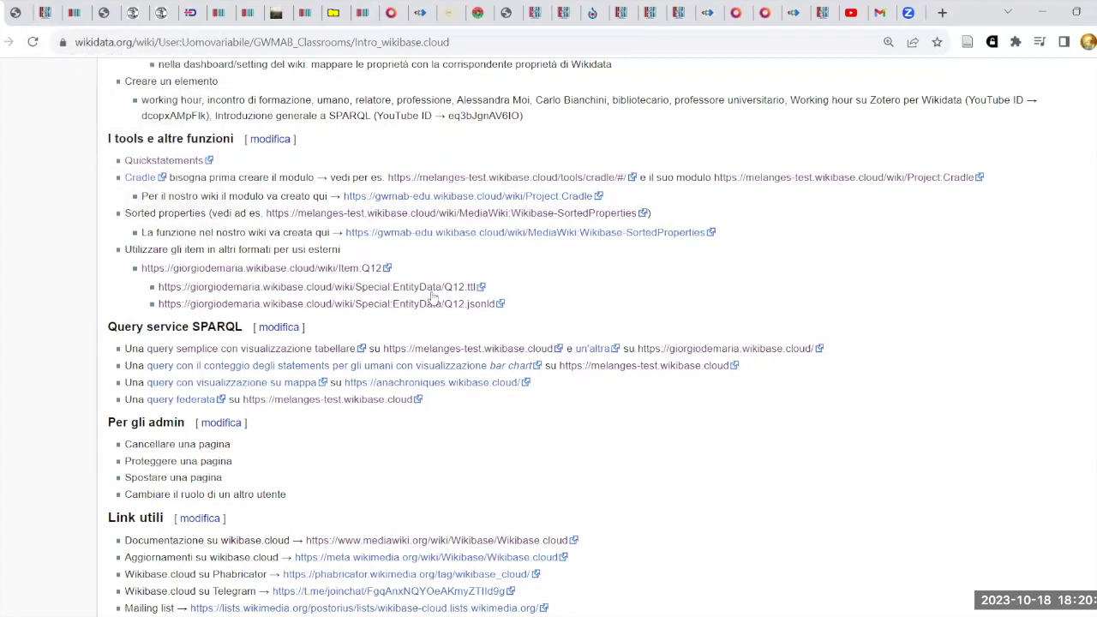
Switch to the Help:QuickStatements page and search Wikidata for the Italian librarian by name.
{"action": "left_click", "coordinate": [73, 13]}
{"action": "scroll", "coordinate": [583, 300], "scroll_direction": "up", "scroll_amount": 10}
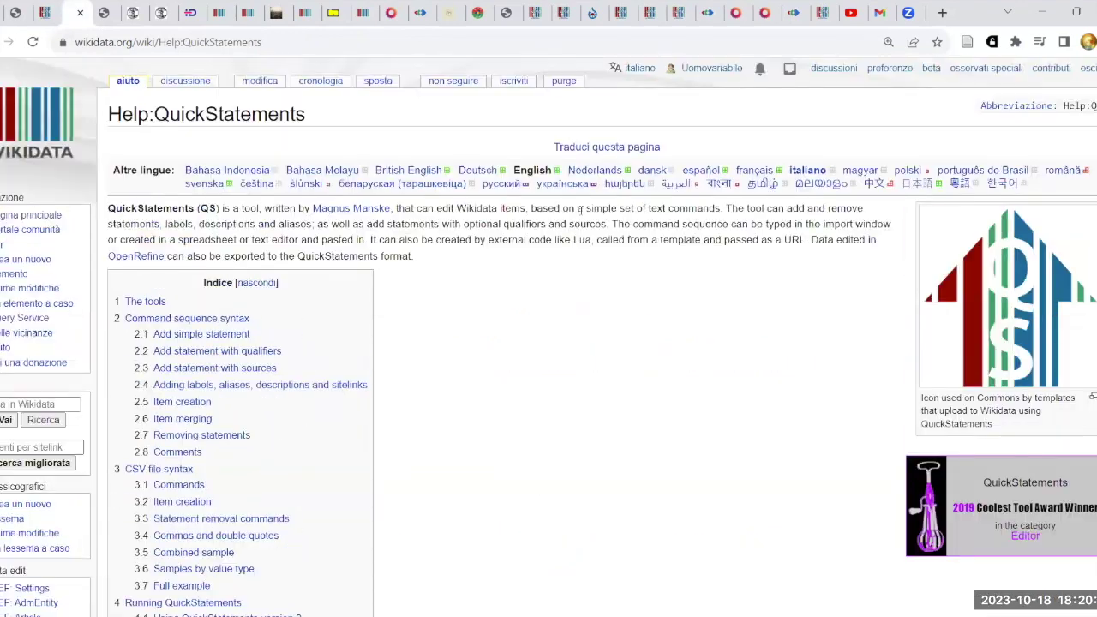
{"action": "left_click", "coordinate": [68, 403]}
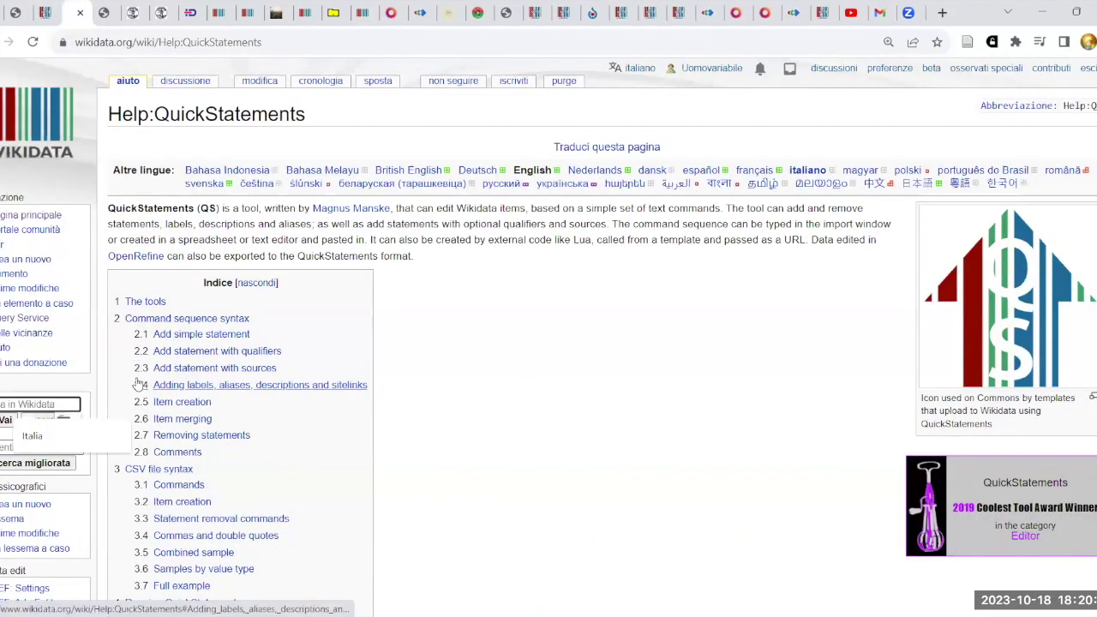
{"action": "type", "text": "Claudio Forzia"}
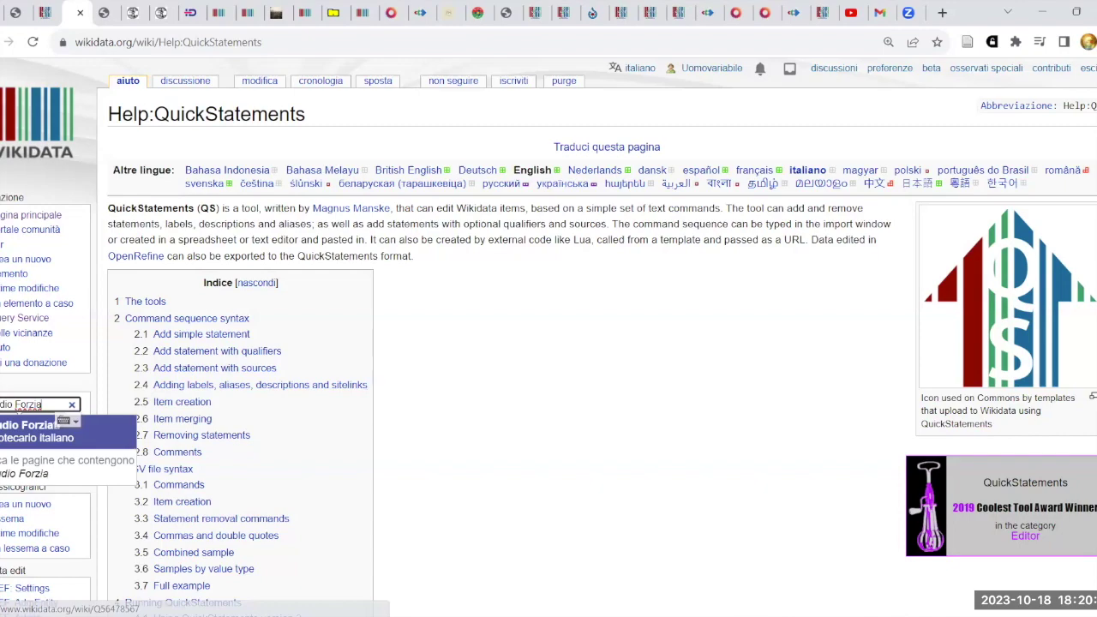
Open the librarian's item Q56478567 and scroll down to its Identificativi section.
{"action": "left_click", "coordinate": [63, 428]}
{"action": "scroll", "coordinate": [548, 402], "scroll_direction": "down", "scroll_amount": 6}
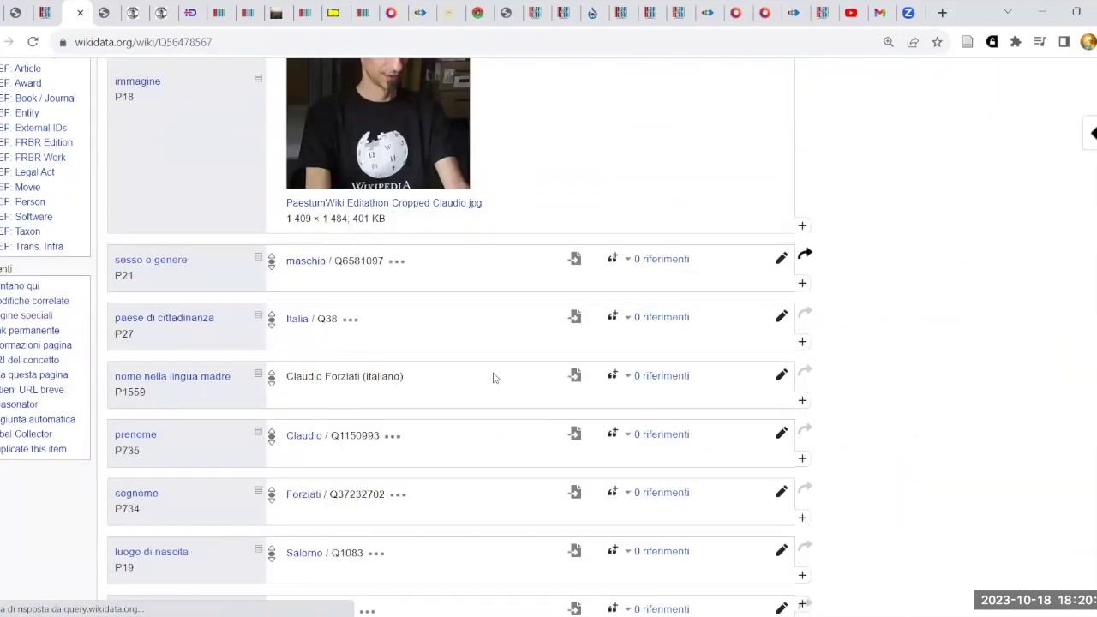
{"action": "scroll", "coordinate": [377, 385], "scroll_direction": "down", "scroll_amount": 1}
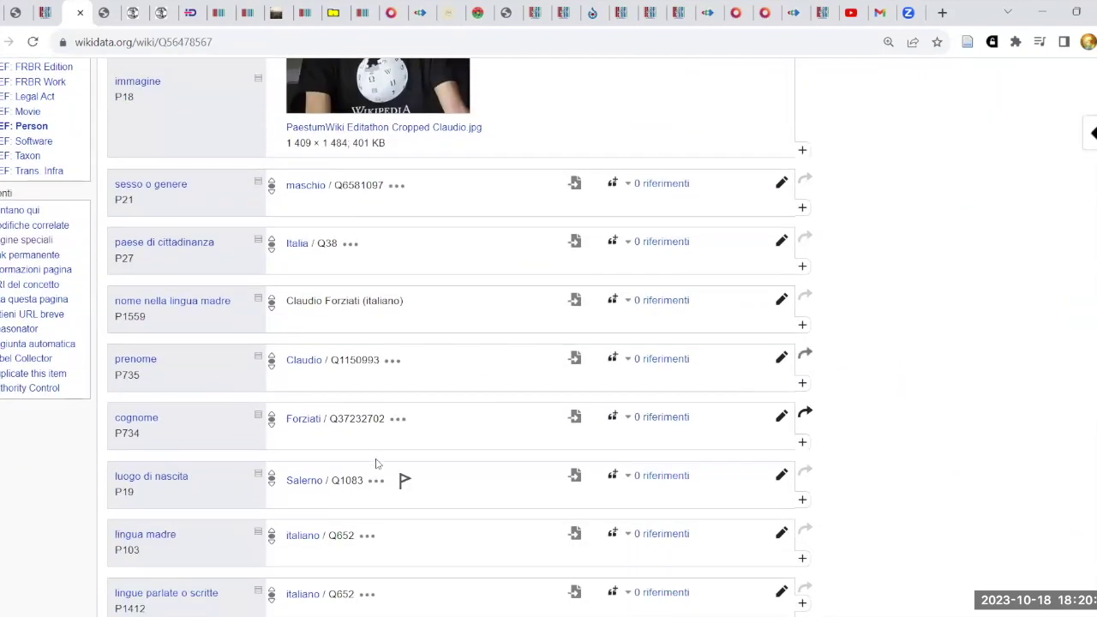
{"action": "scroll", "coordinate": [375, 464], "scroll_direction": "down", "scroll_amount": 2}
{"action": "scroll", "coordinate": [428, 465], "scroll_direction": "up", "scroll_amount": 8}
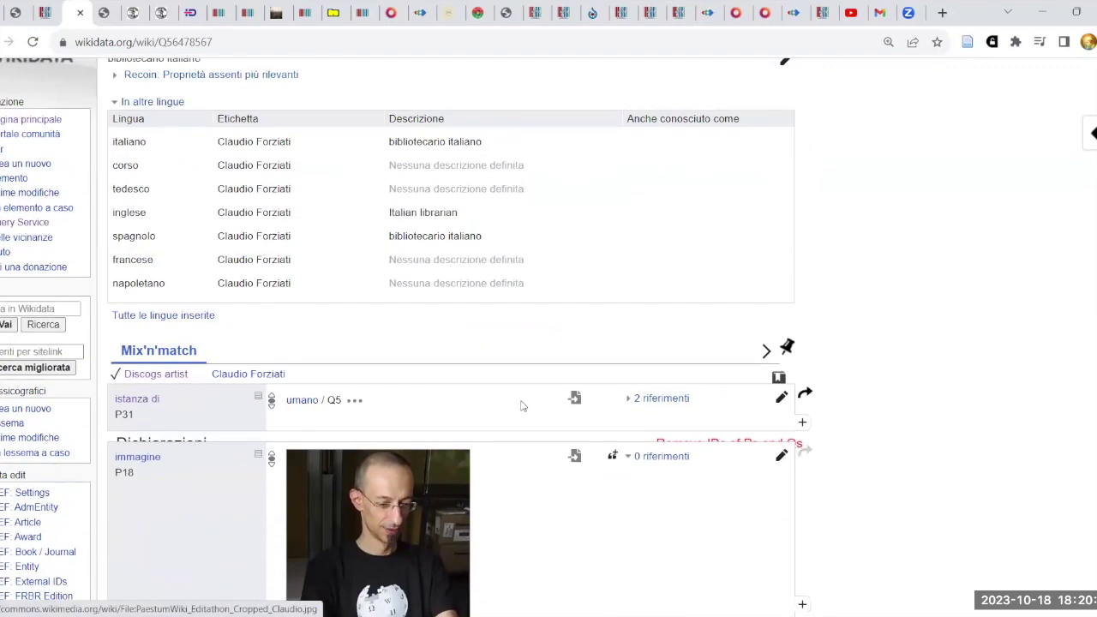
{"action": "scroll", "coordinate": [531, 409], "scroll_direction": "down", "scroll_amount": 5}
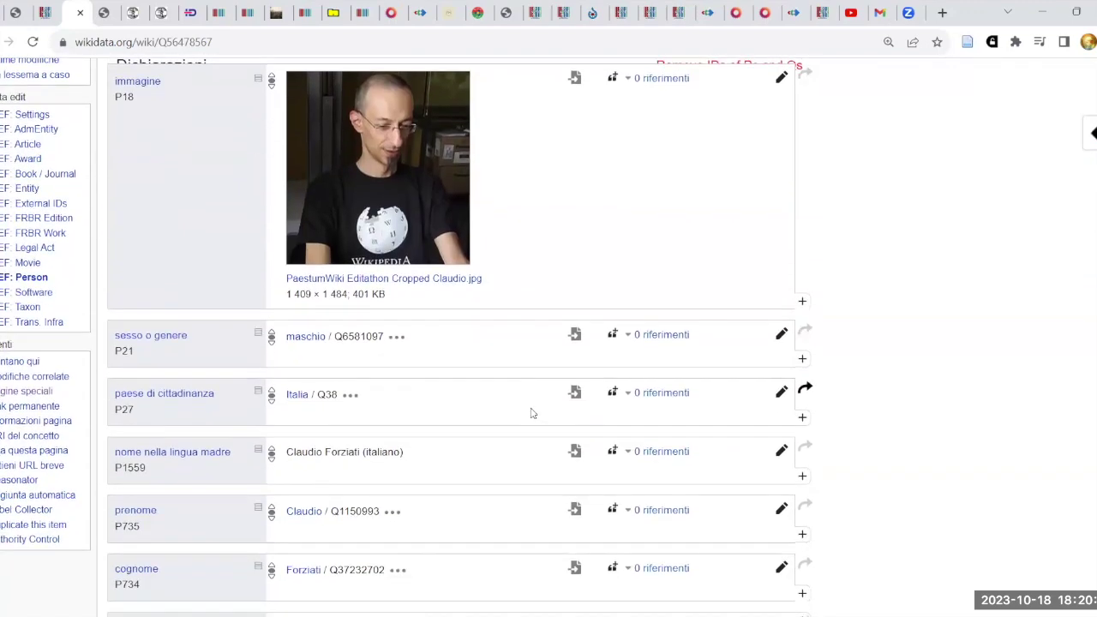
{"action": "scroll", "coordinate": [531, 414], "scroll_direction": "down", "scroll_amount": 2}
{"action": "scroll", "coordinate": [528, 416], "scroll_direction": "down", "scroll_amount": 2}
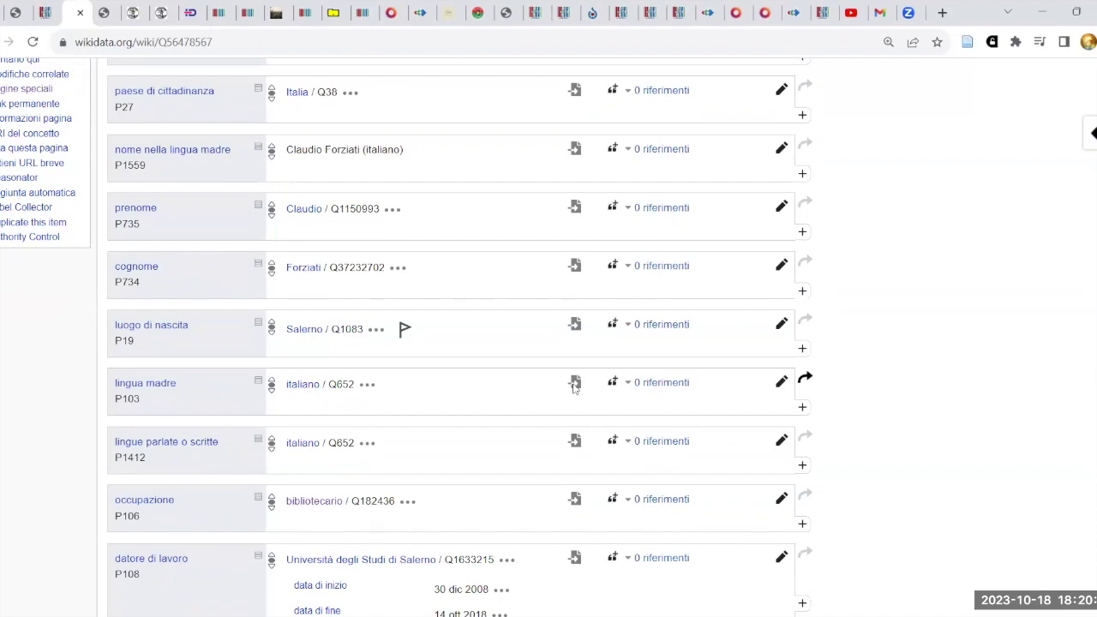
{"action": "scroll", "coordinate": [574, 386], "scroll_direction": "down", "scroll_amount": 6}
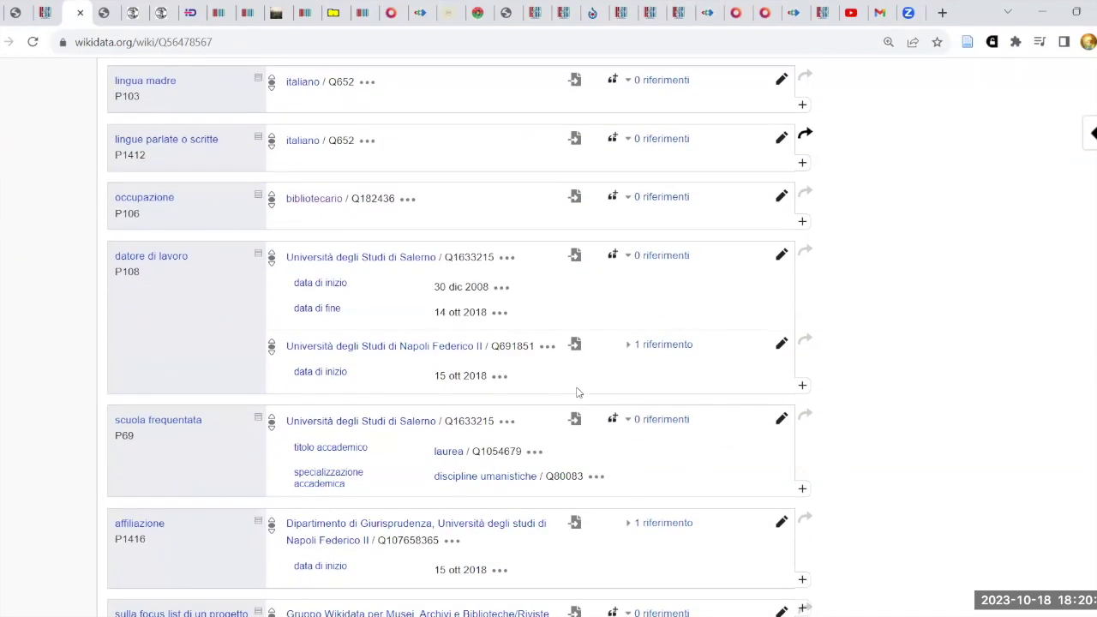
{"action": "scroll", "coordinate": [575, 390], "scroll_direction": "down", "scroll_amount": 4}
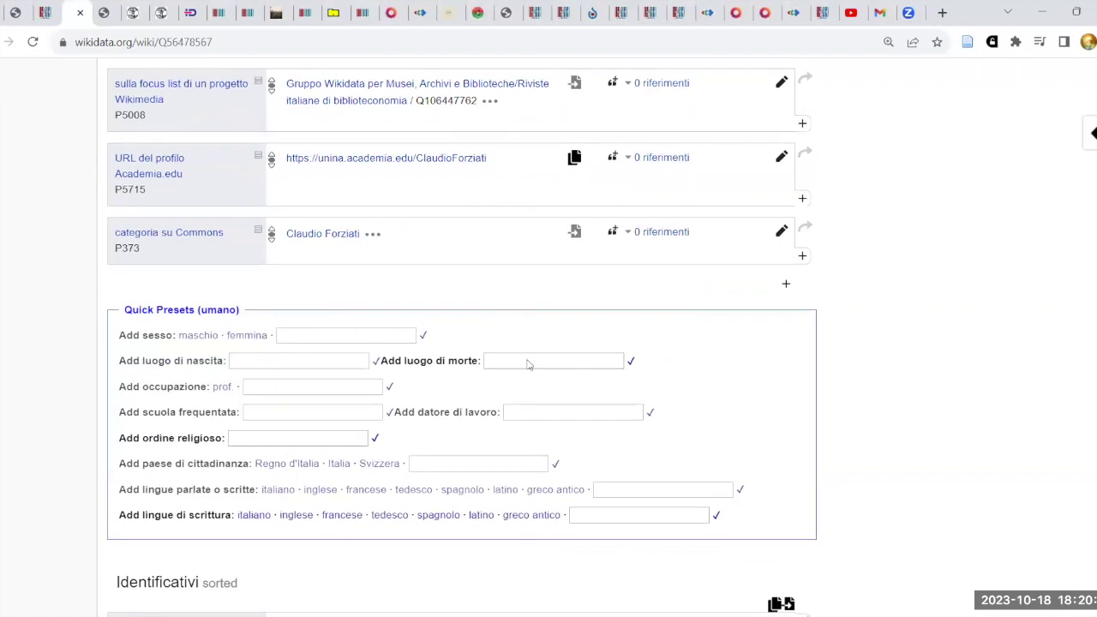
{"action": "scroll", "coordinate": [526, 356], "scroll_direction": "down", "scroll_amount": 5}
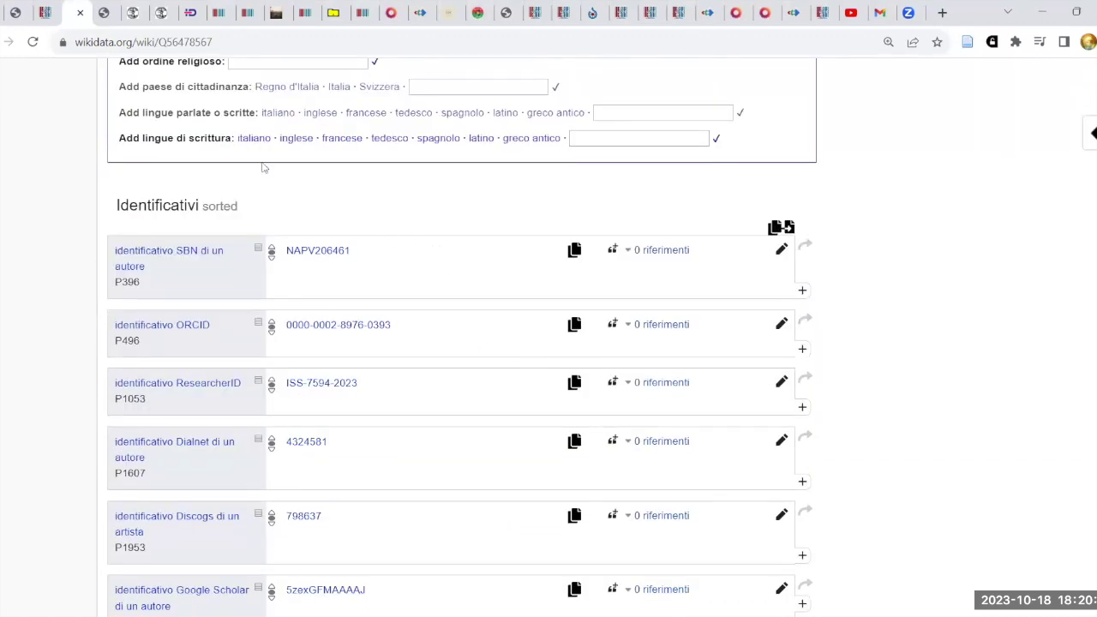
Switch to the Introduzione generale a SPARQL (Q6) item tab and reload it.
{"action": "left_click", "coordinate": [46, 13]}
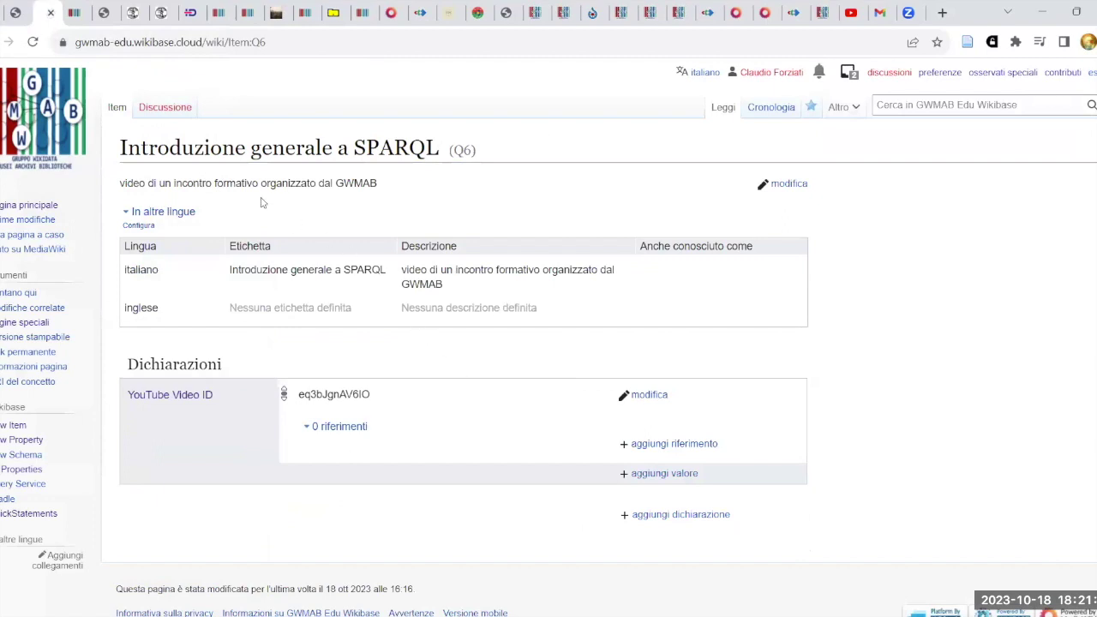
{"action": "left_click", "coordinate": [33, 42]}
Open the melanges-test SortedProperties example in a new tab and copy its page title.
{"action": "left_click", "coordinate": [3, 12]}
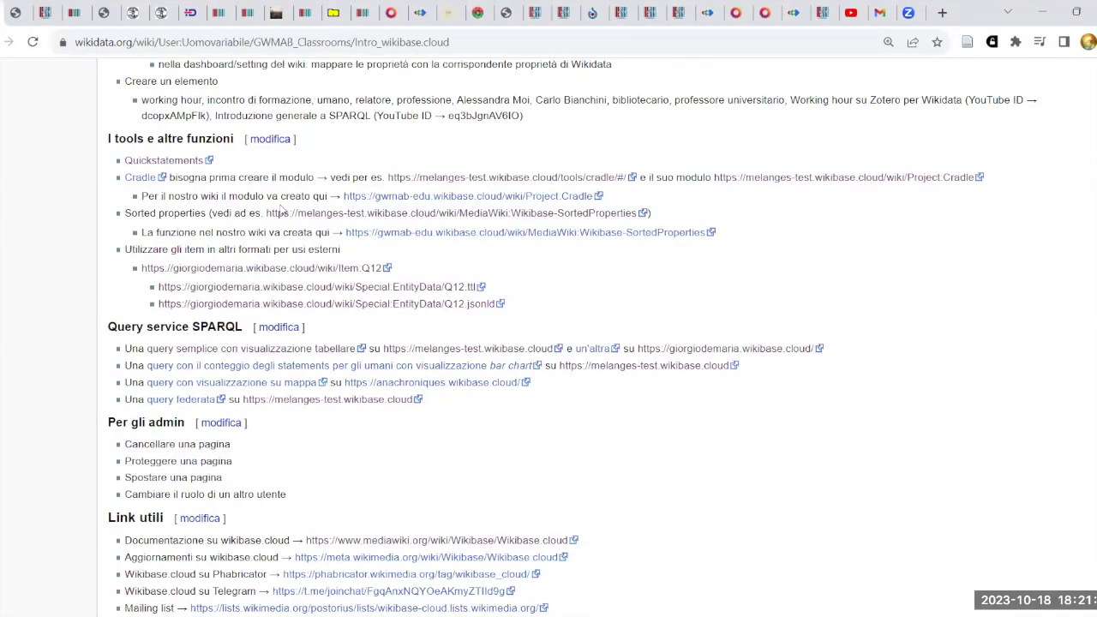
{"action": "right_click", "coordinate": [378, 218]}
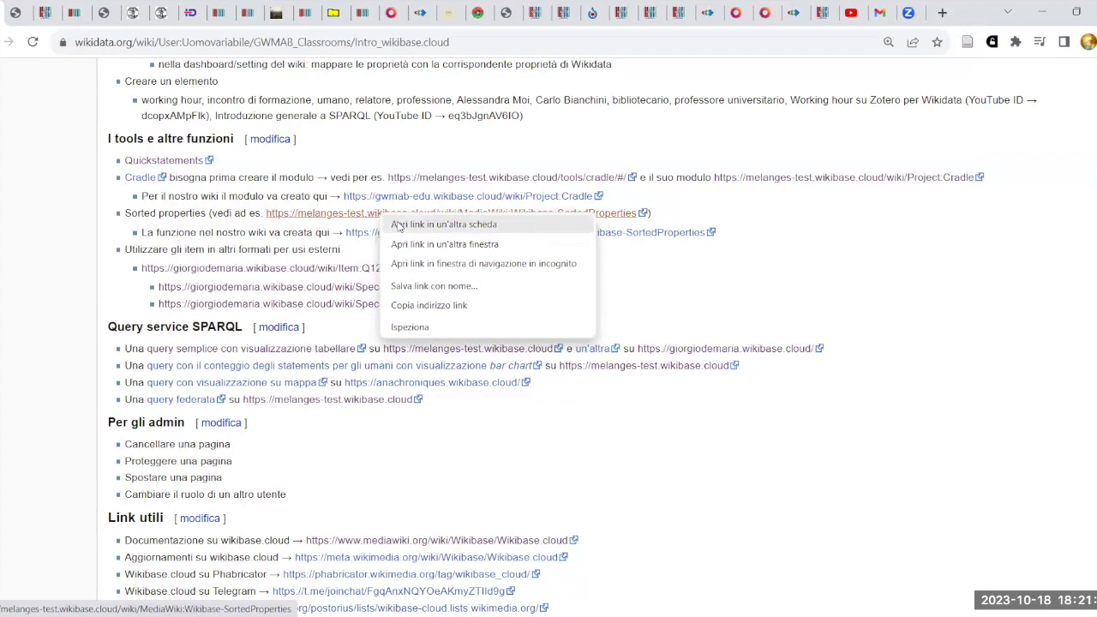
{"action": "left_click", "coordinate": [397, 226]}
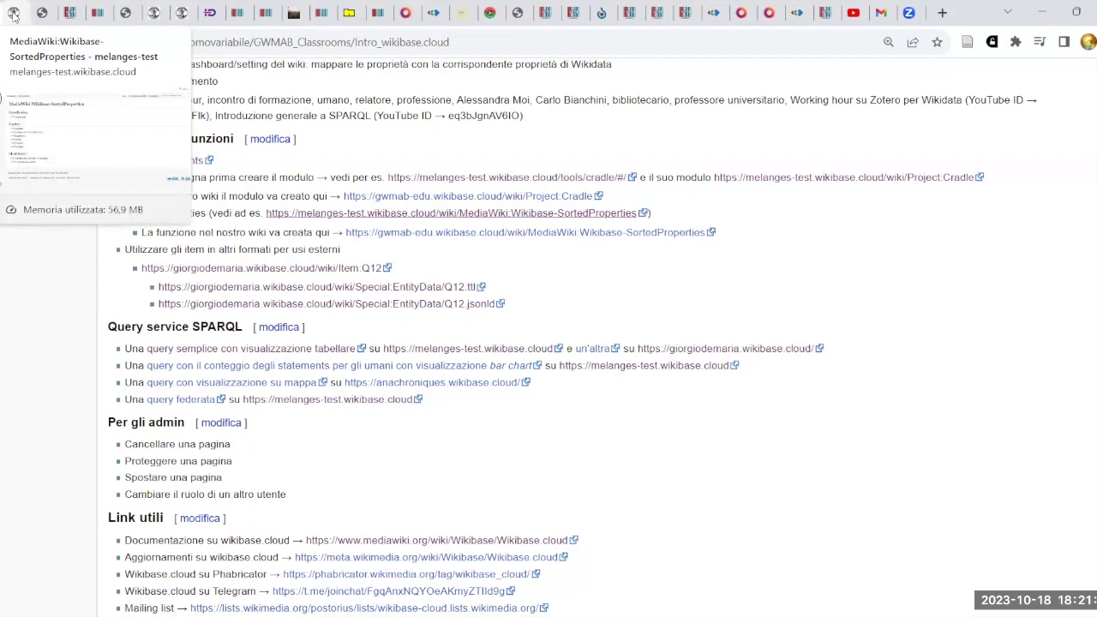
{"action": "left_click", "coordinate": [13, 16]}
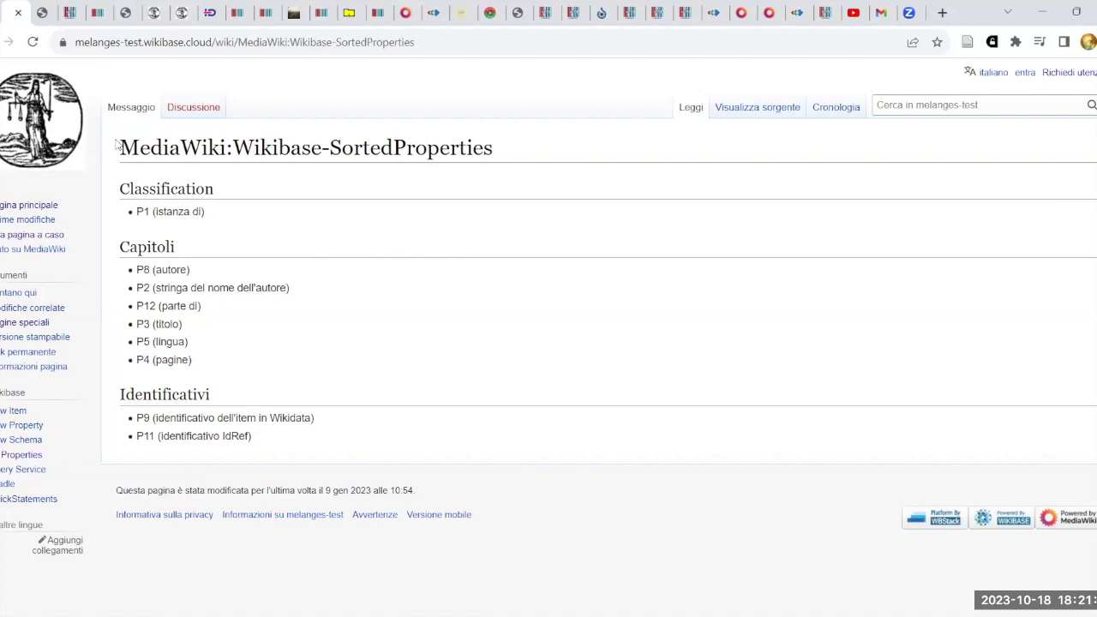
{"action": "left_click_drag", "start_coordinate": [119, 147], "coordinate": [494, 149]}
{"action": "key", "text": "ctrl+c"}
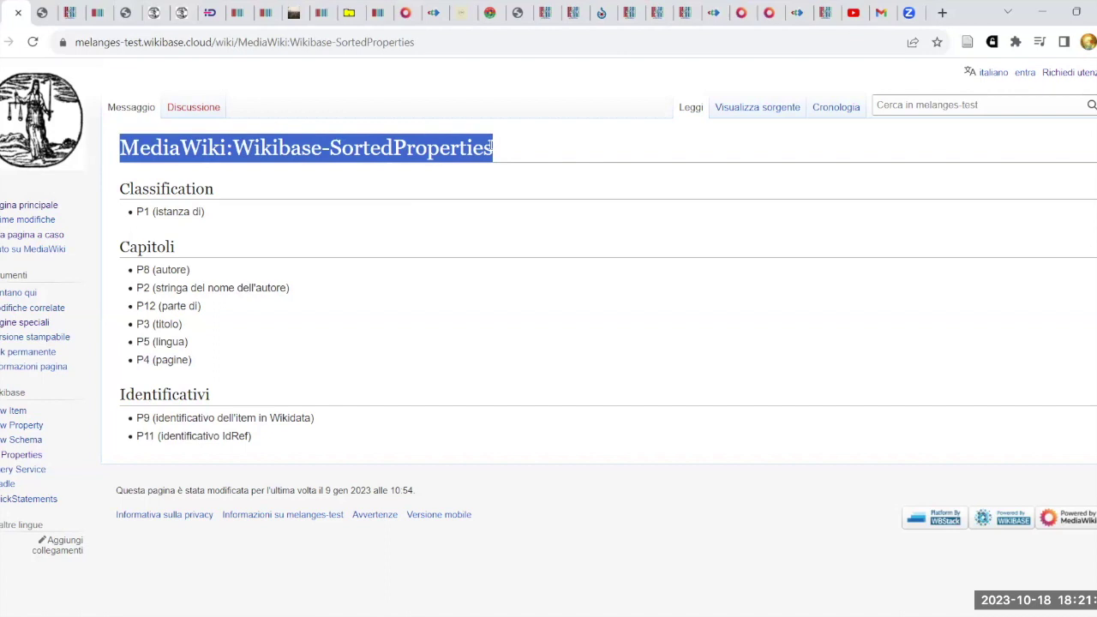
Replace Item:Q6 in the GWMAB Edu tab's URL with MediaWiki:Wikibase-SortedProperties and load it.
{"action": "left_click", "coordinate": [64, 12]}
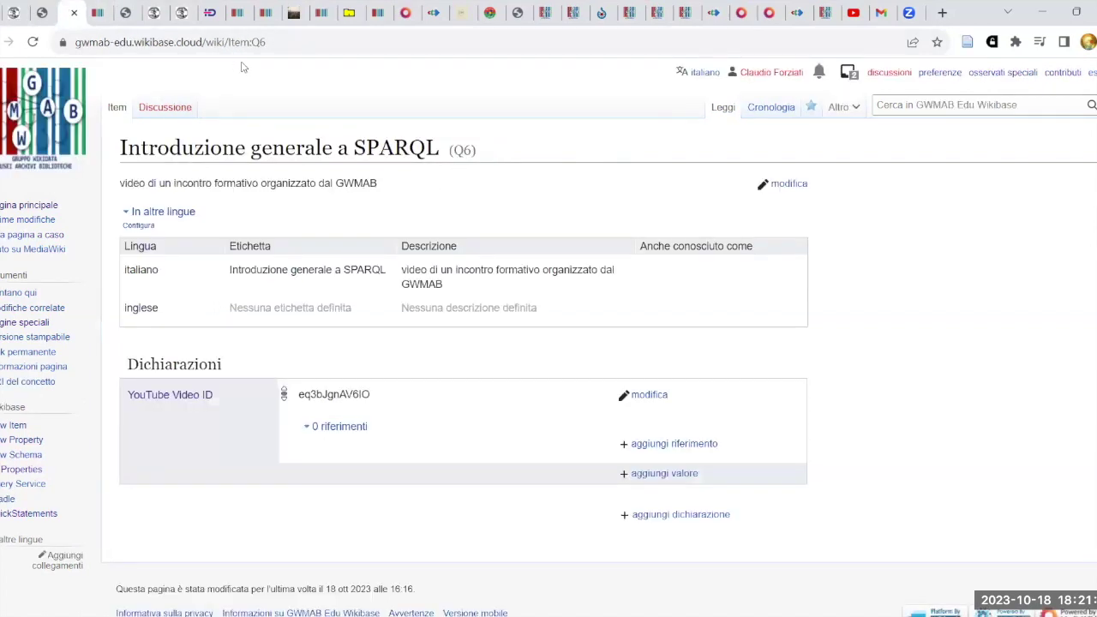
{"action": "key", "text": "ctrl+l"}
{"action": "key", "text": "End"}
{"action": "key", "text": "ctrl+shift+Left"}
{"action": "key", "text": "ctrl+shift+Left"}
{"action": "key", "text": "ctrl+v"}
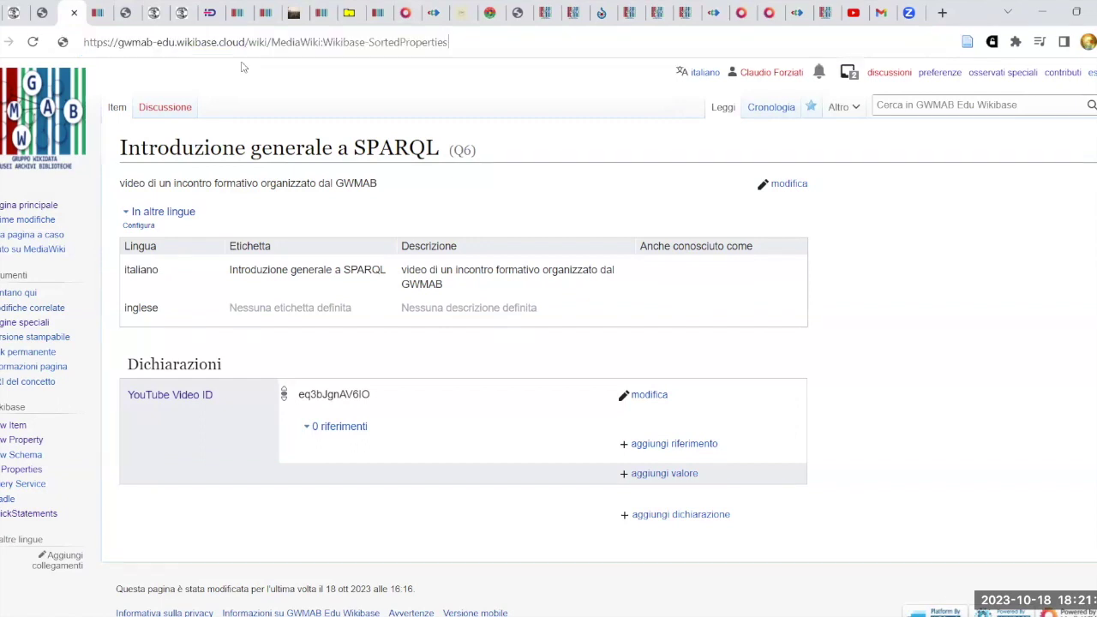
{"action": "key", "text": "Return"}
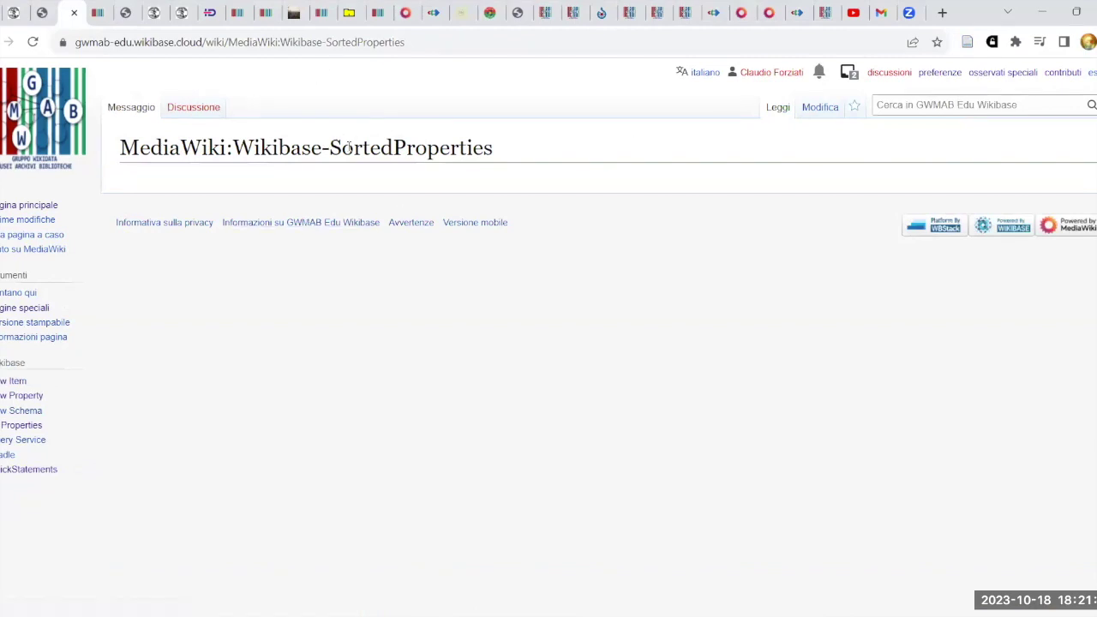
Open Ultime modifiche in a new tab and go to item Q2 from it.
{"action": "right_click", "coordinate": [29, 222]}
{"action": "left_click", "coordinate": [60, 230]}
{"action": "key", "text": "ctrl+Tab"}
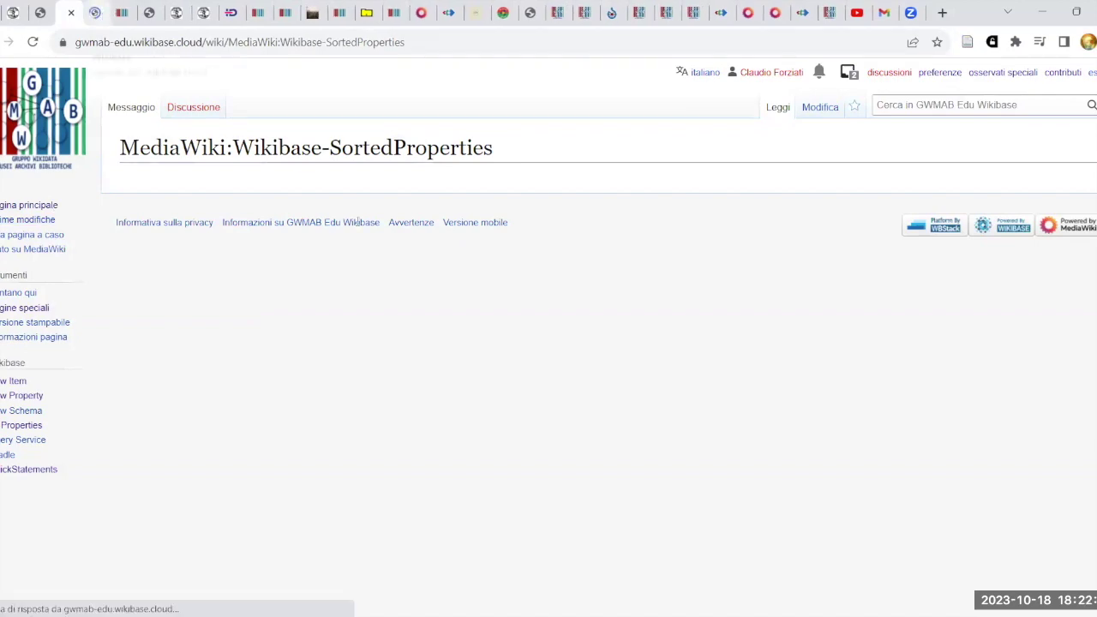
{"action": "scroll", "coordinate": [514, 356], "scroll_direction": "down", "scroll_amount": 2}
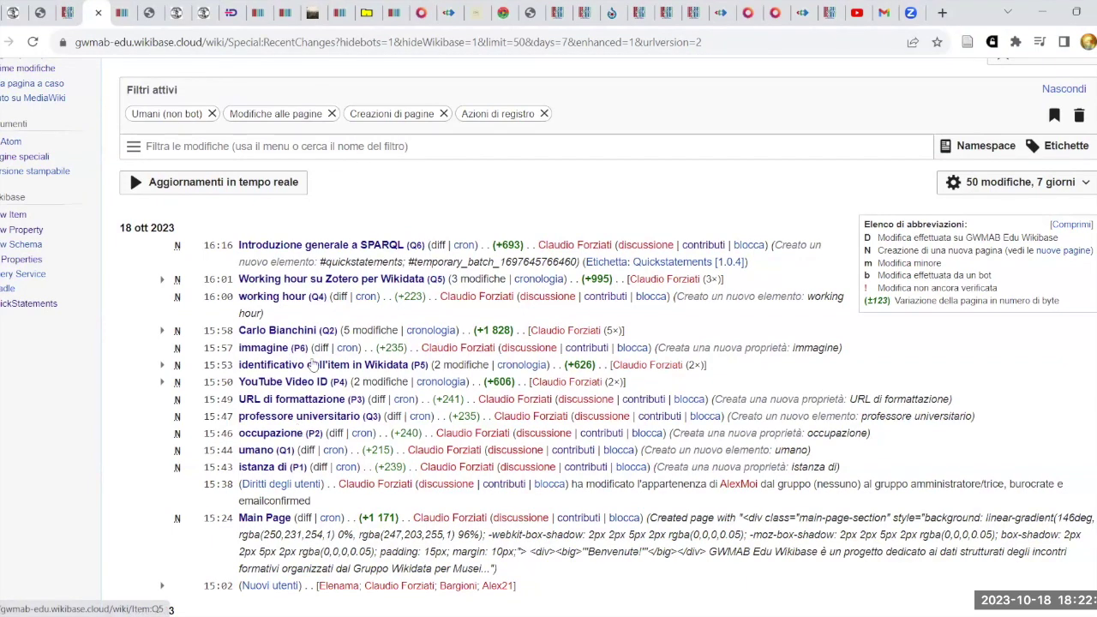
{"action": "left_click", "coordinate": [309, 333]}
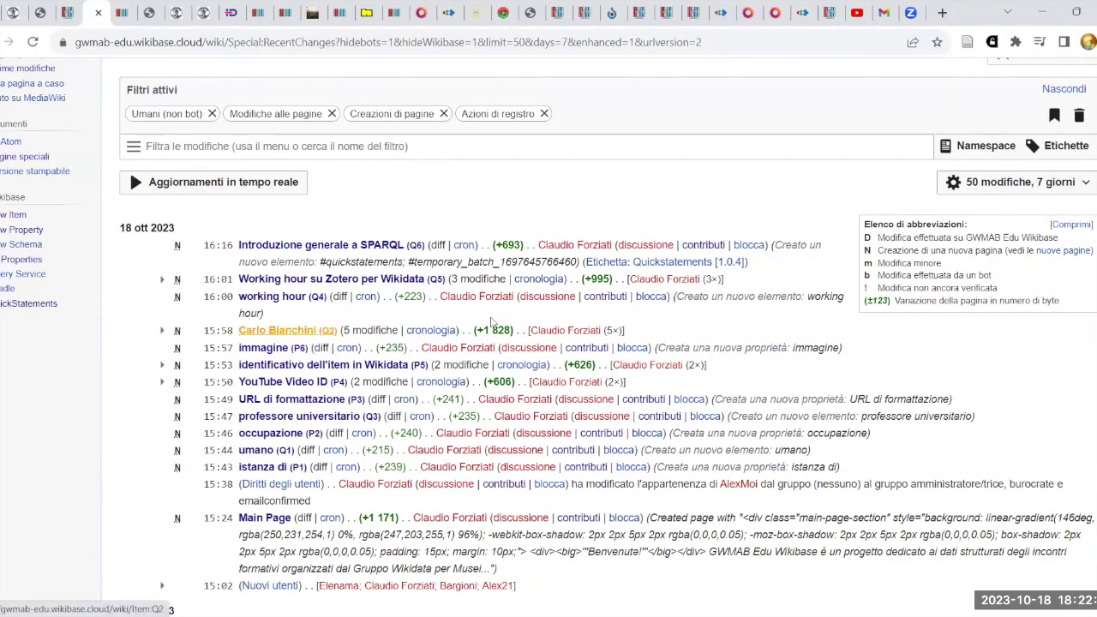
Review Q2's statements, close the Wikidata tab, and start editing SortedProperties with P1.
{"action": "scroll", "coordinate": [531, 360], "scroll_direction": "down", "scroll_amount": 5}
{"action": "scroll", "coordinate": [576, 385], "scroll_direction": "up", "scroll_amount": 1}
{"action": "scroll", "coordinate": [576, 384], "scroll_direction": "down", "scroll_amount": 1}
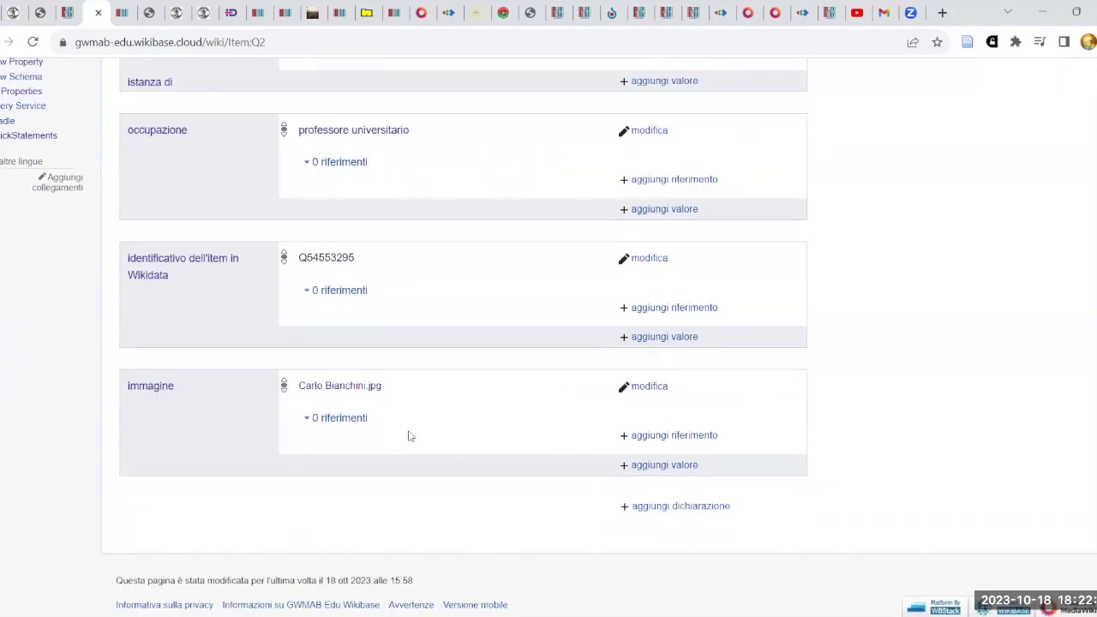
{"action": "scroll", "coordinate": [433, 436], "scroll_direction": "up", "scroll_amount": 4}
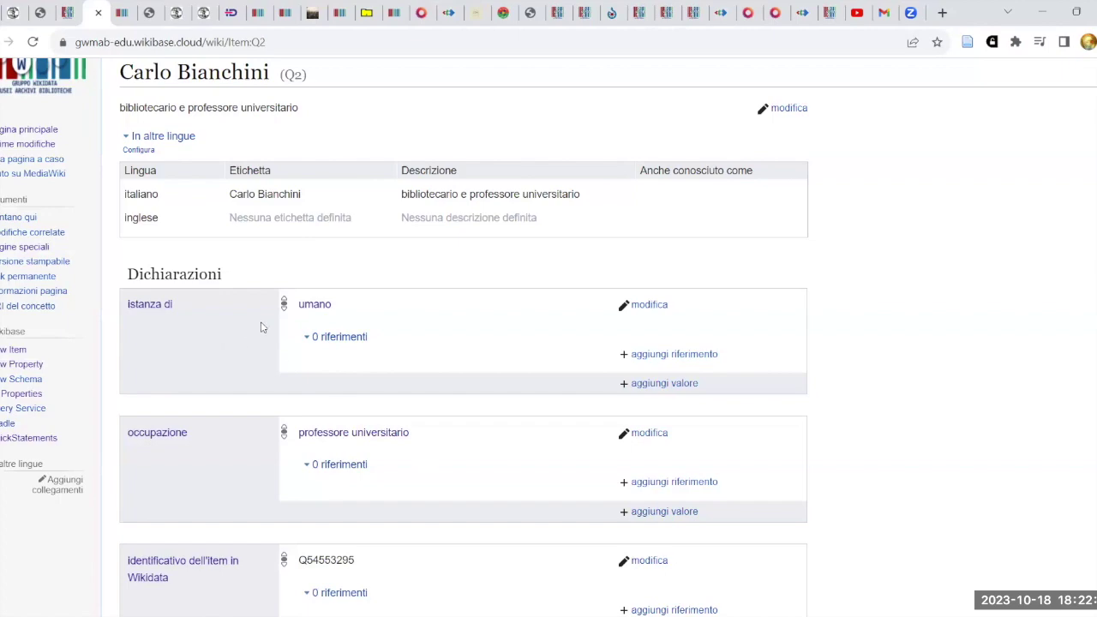
{"action": "scroll", "coordinate": [257, 403], "scroll_direction": "down", "scroll_amount": 4}
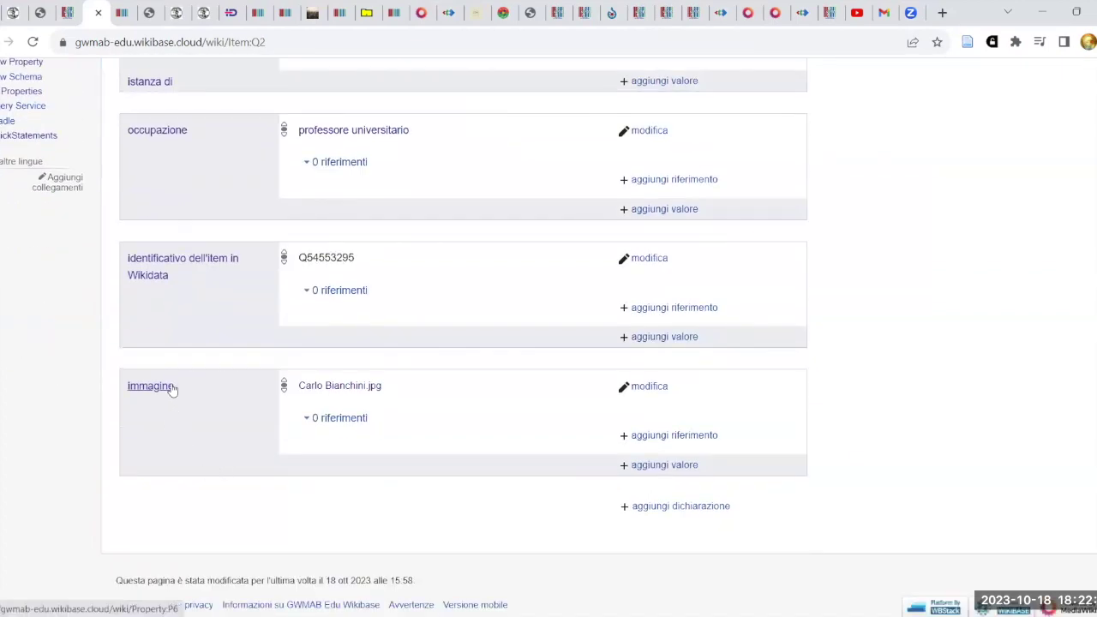
{"action": "scroll", "coordinate": [171, 390], "scroll_direction": "up", "scroll_amount": 4}
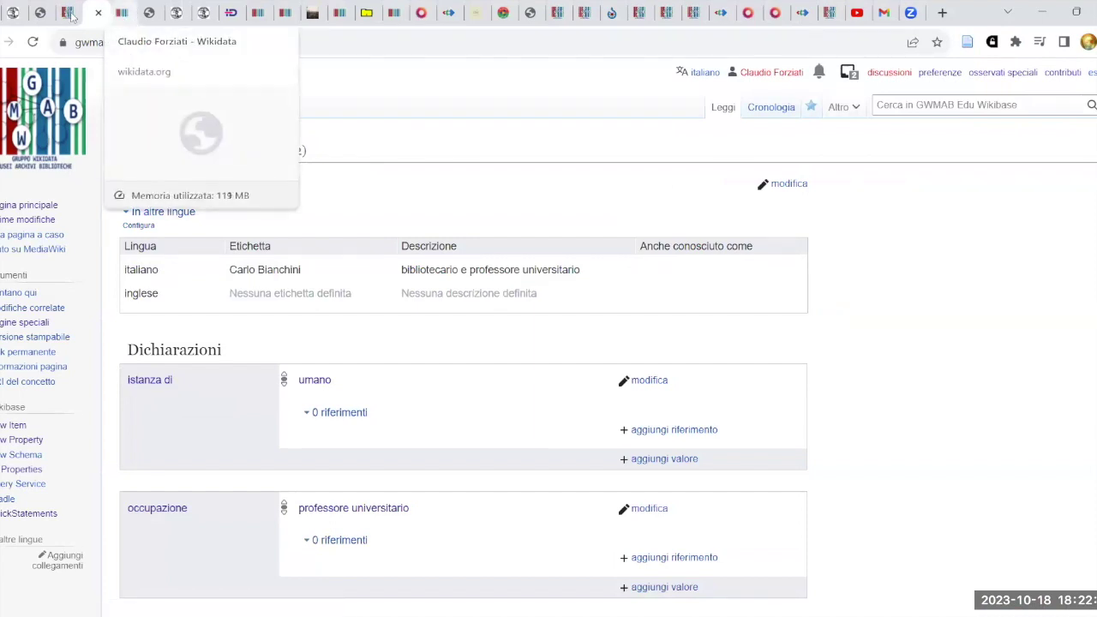
{"action": "left_click", "coordinate": [99, 14]}
{"action": "left_click", "coordinate": [820, 108]}
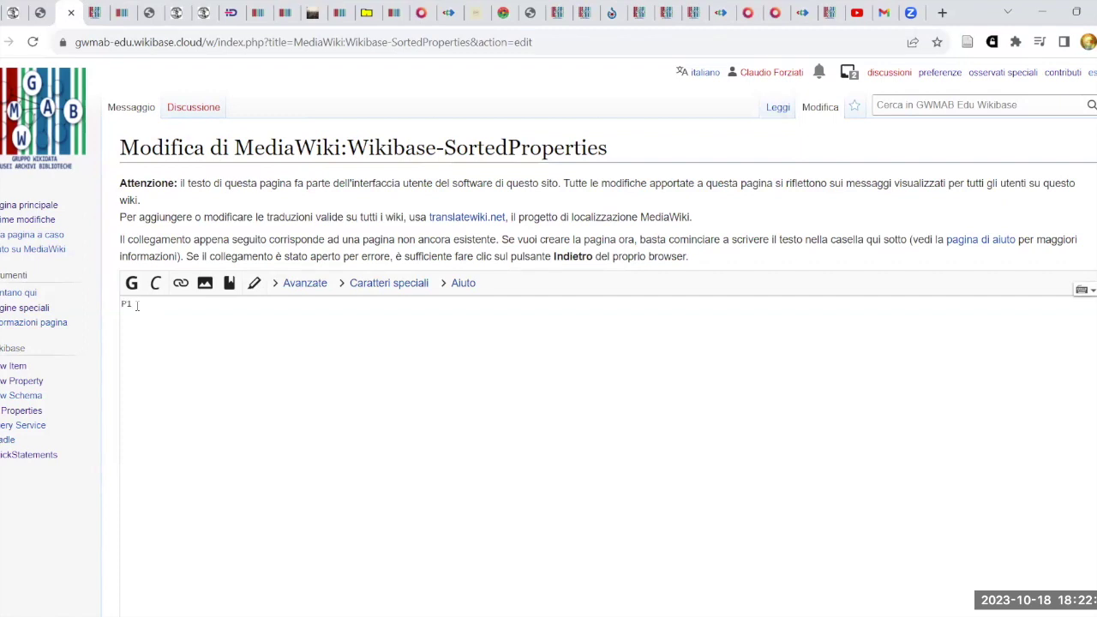
Check Q2's property order, then save SortedProperties listing P1, P6 and P2.
{"action": "left_click", "coordinate": [93, 12]}
{"action": "scroll", "coordinate": [178, 547], "scroll_direction": "down", "scroll_amount": 5}
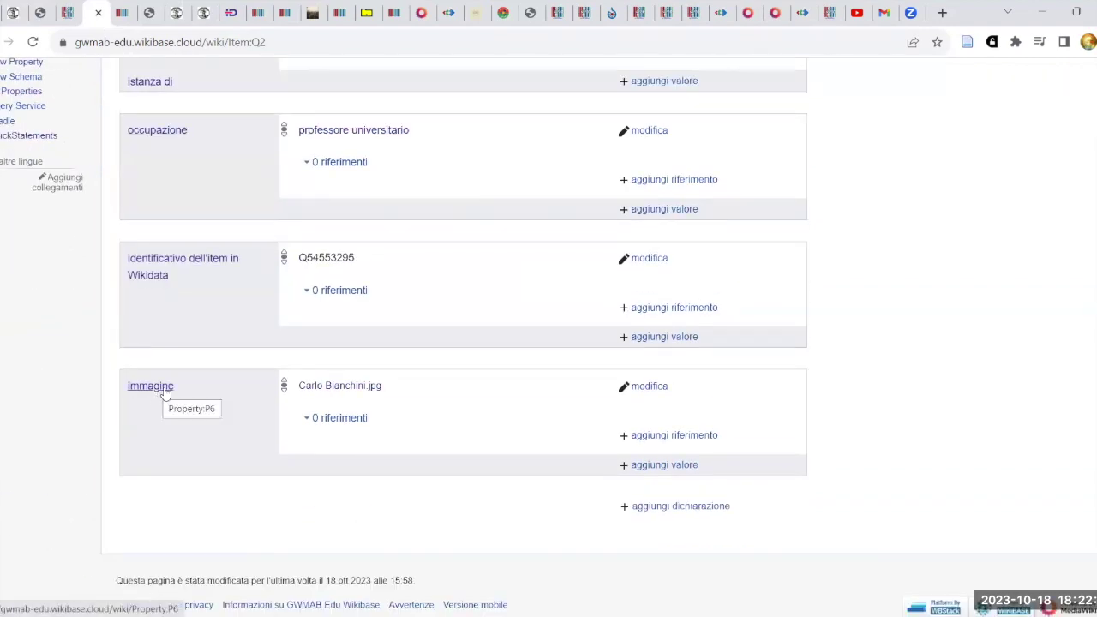
{"action": "scroll", "coordinate": [171, 457], "scroll_direction": "up", "scroll_amount": 4}
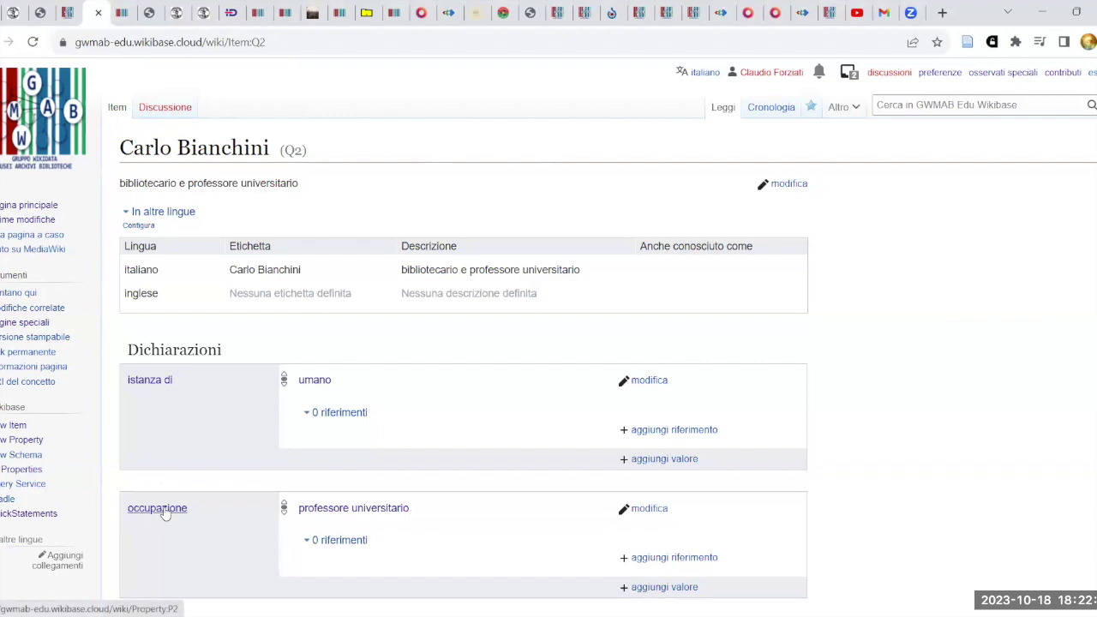
{"action": "left_click", "coordinate": [67, 12]}
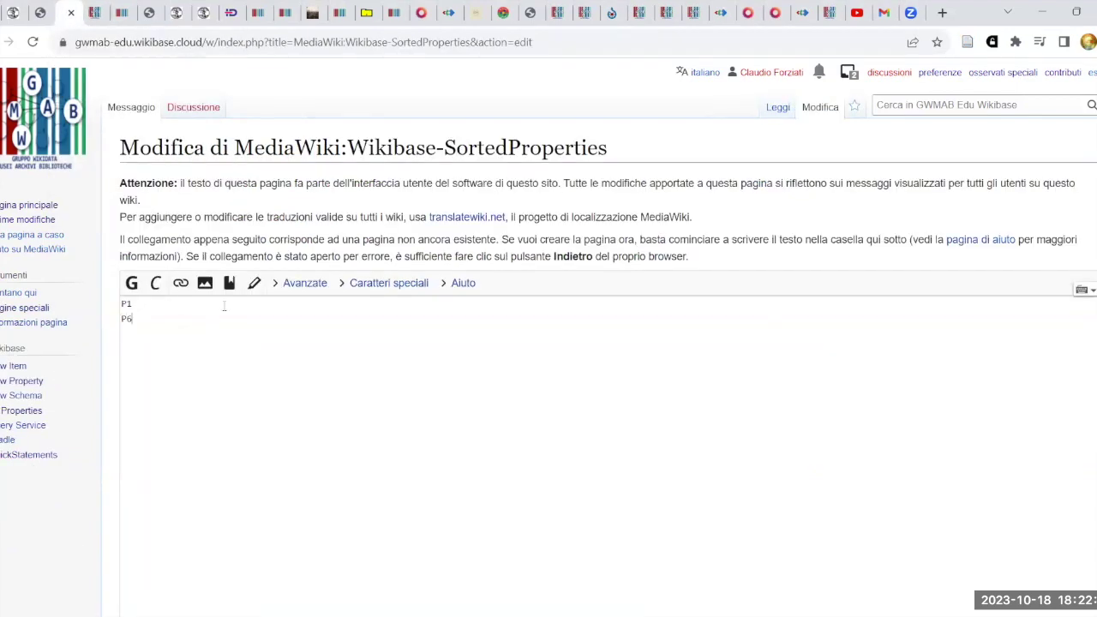
{"action": "type", "text": "2"}
{"action": "scroll", "coordinate": [244, 263], "scroll_direction": "down", "scroll_amount": 3}
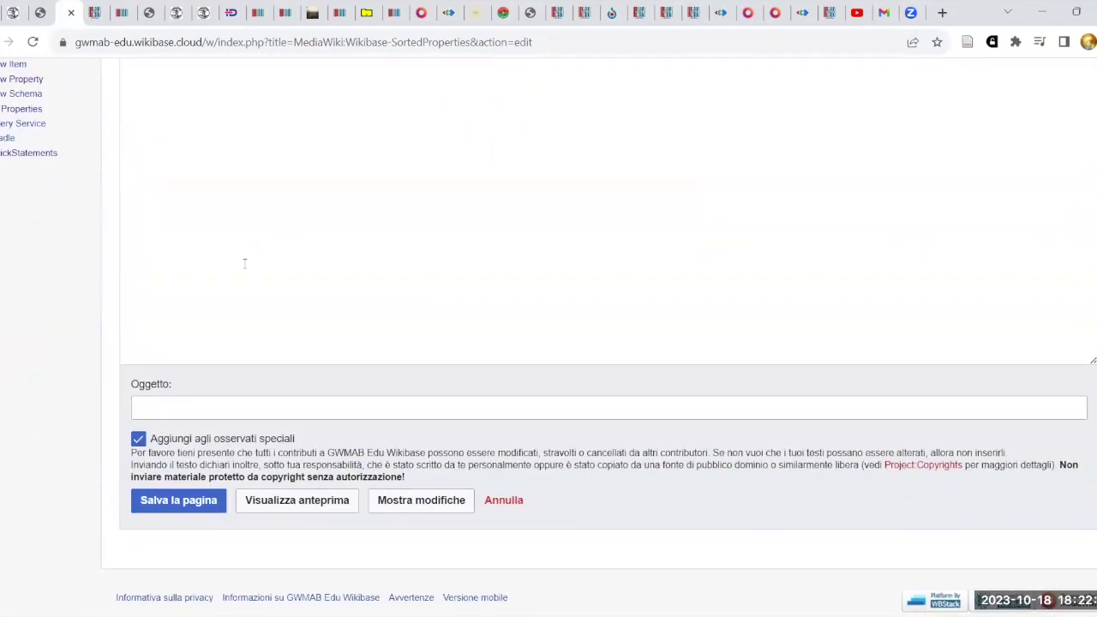
{"action": "left_click", "coordinate": [157, 505]}
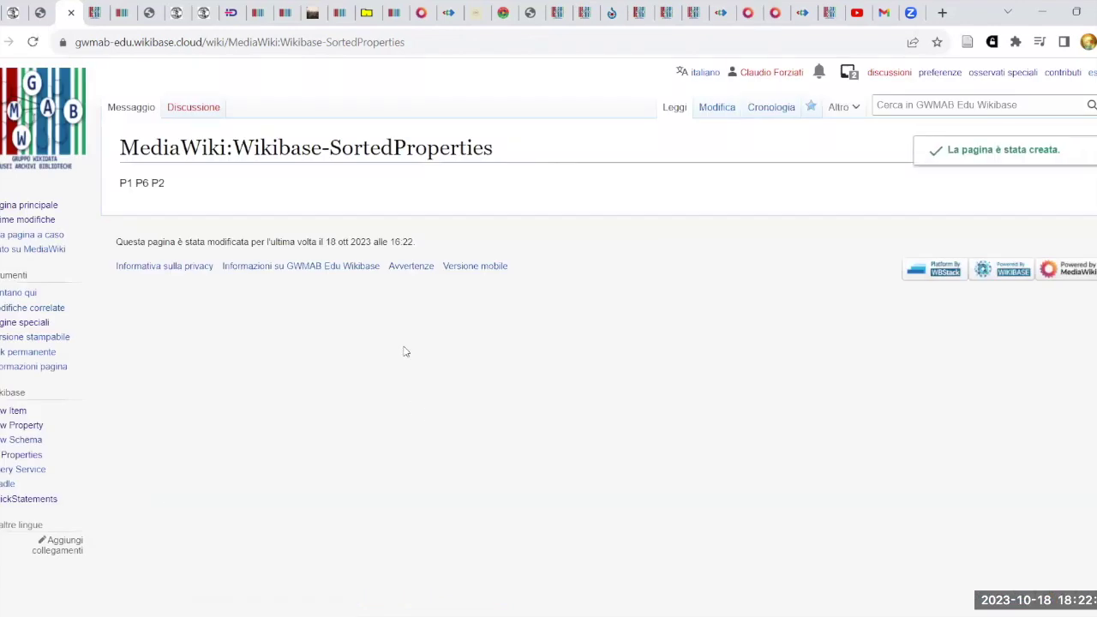
Turn the property list into bullets with *, save again, and return to item Q2.
{"action": "left_click", "coordinate": [728, 112]}
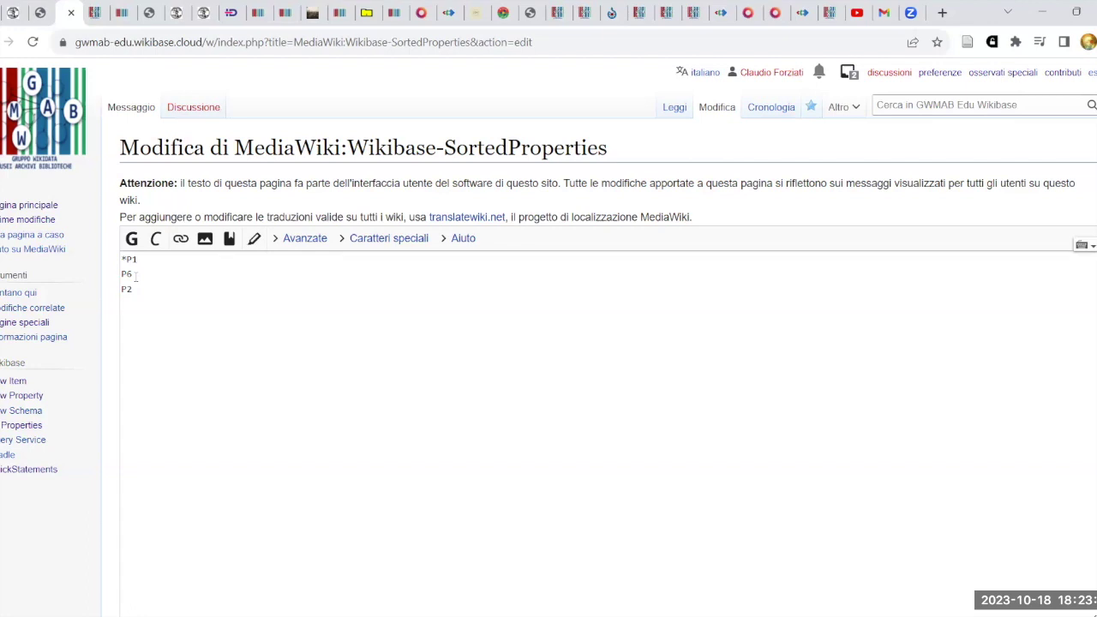
{"action": "type", "text": "*"}
{"action": "scroll", "coordinate": [519, 313], "scroll_direction": "down", "scroll_amount": 3}
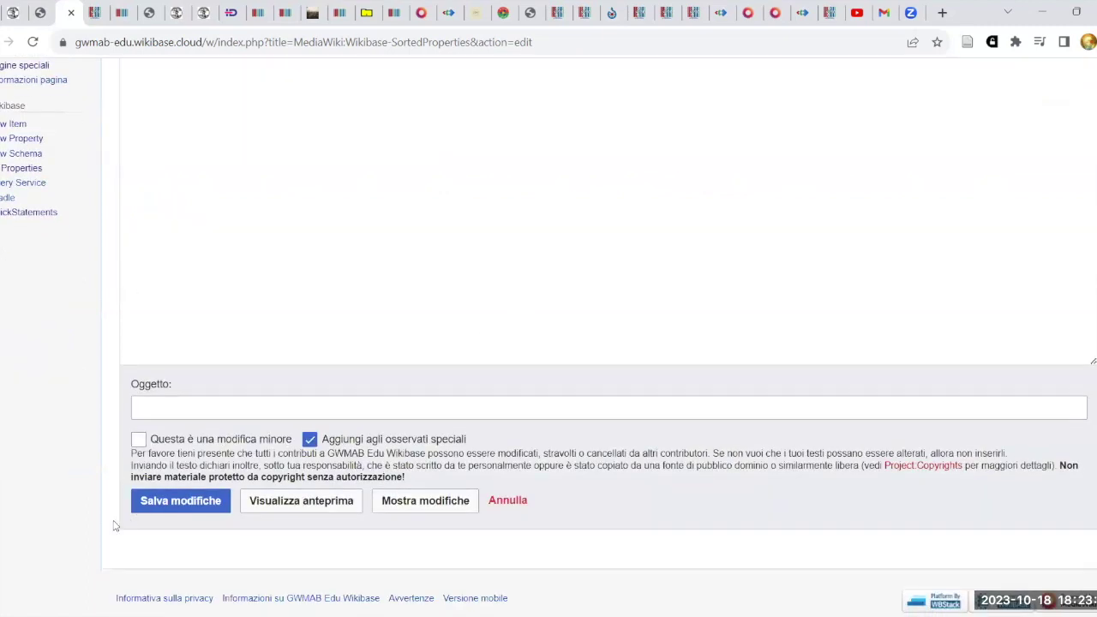
{"action": "left_click", "coordinate": [170, 504]}
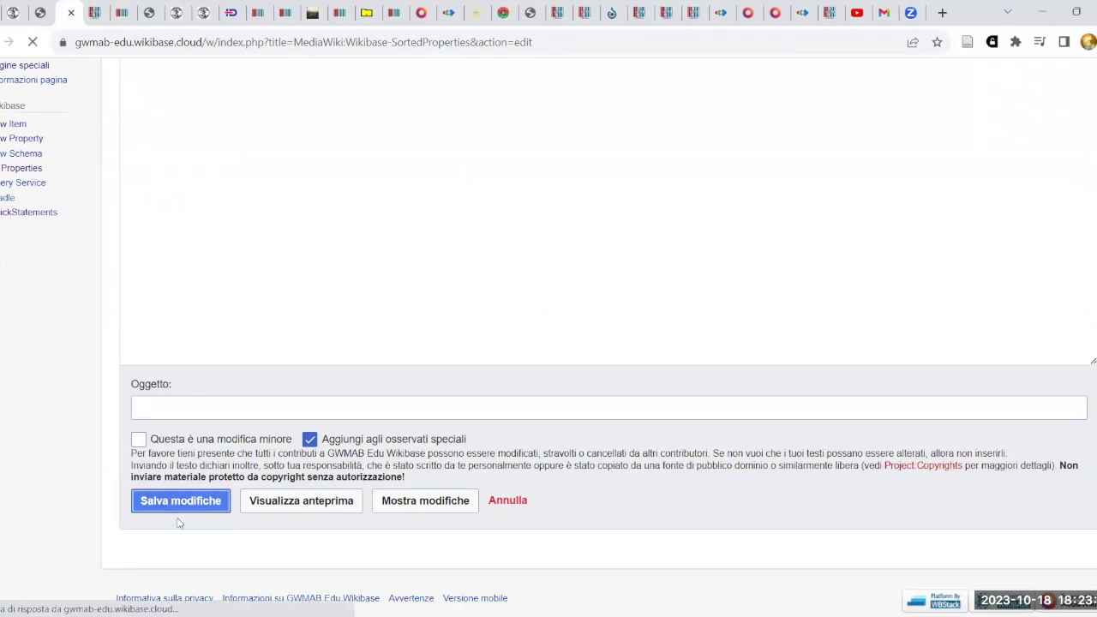
{"action": "left_click", "coordinate": [94, 13]}
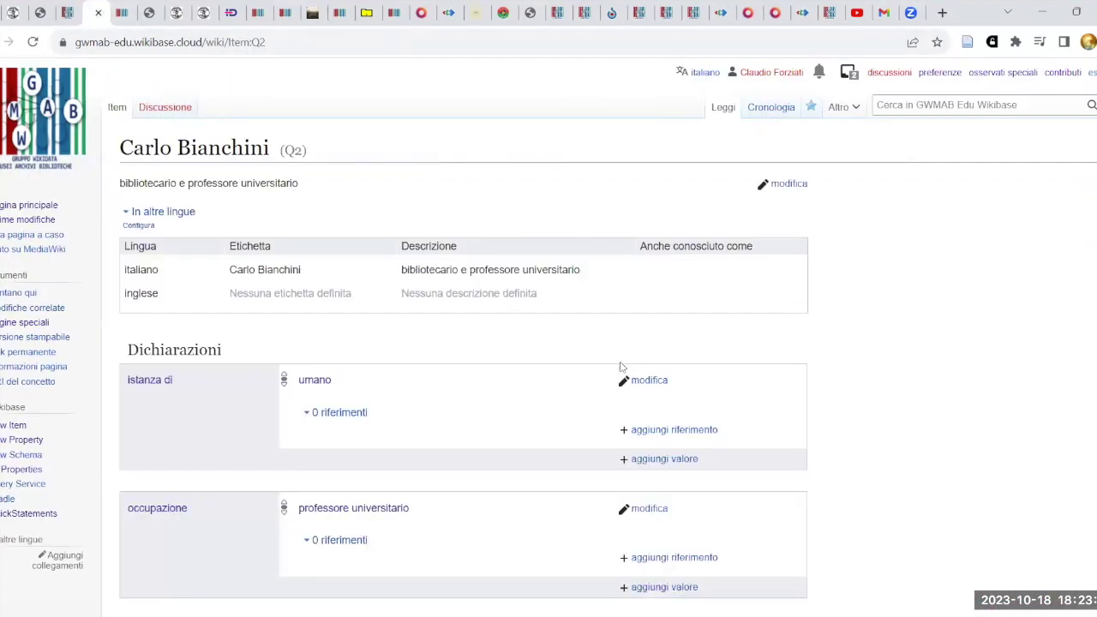
Reload item Q2 twice to see whether the statement order changed.
{"action": "left_click", "coordinate": [32, 43]}
{"action": "scroll", "coordinate": [531, 212], "scroll_direction": "down", "scroll_amount": 4}
{"action": "scroll", "coordinate": [528, 215], "scroll_direction": "up", "scroll_amount": 4}
{"action": "left_click", "coordinate": [32, 43]}
{"action": "scroll", "coordinate": [335, 172], "scroll_direction": "down", "scroll_amount": 1}
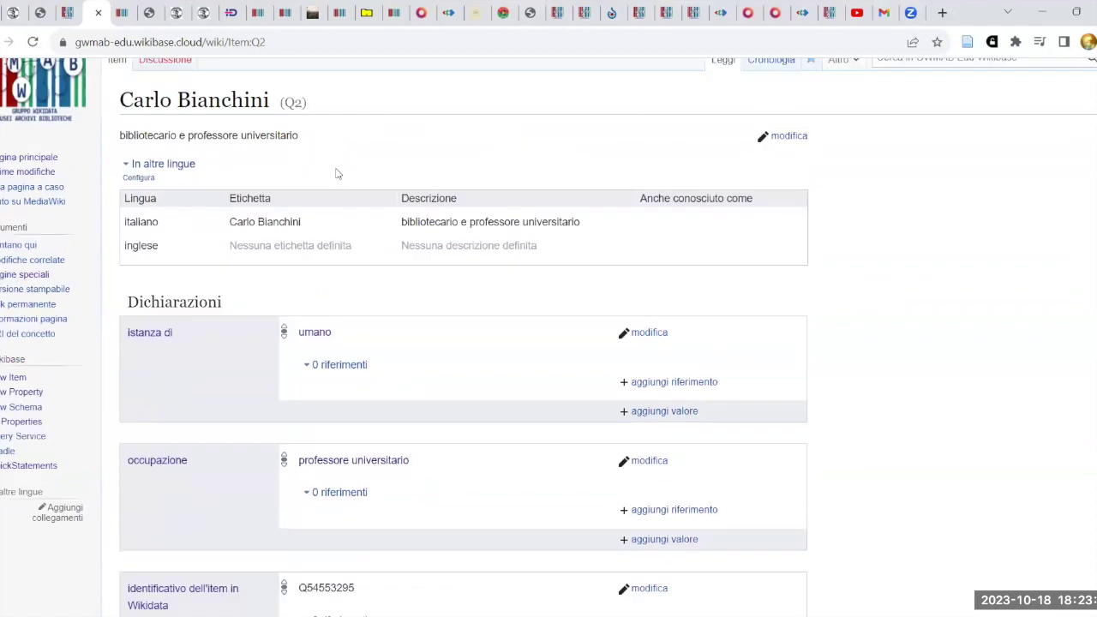
{"action": "scroll", "coordinate": [325, 128], "scroll_direction": "up", "scroll_amount": 1}
{"action": "scroll", "coordinate": [335, 139], "scroll_direction": "down", "scroll_amount": 4}
{"action": "scroll", "coordinate": [335, 142], "scroll_direction": "up", "scroll_amount": 4}
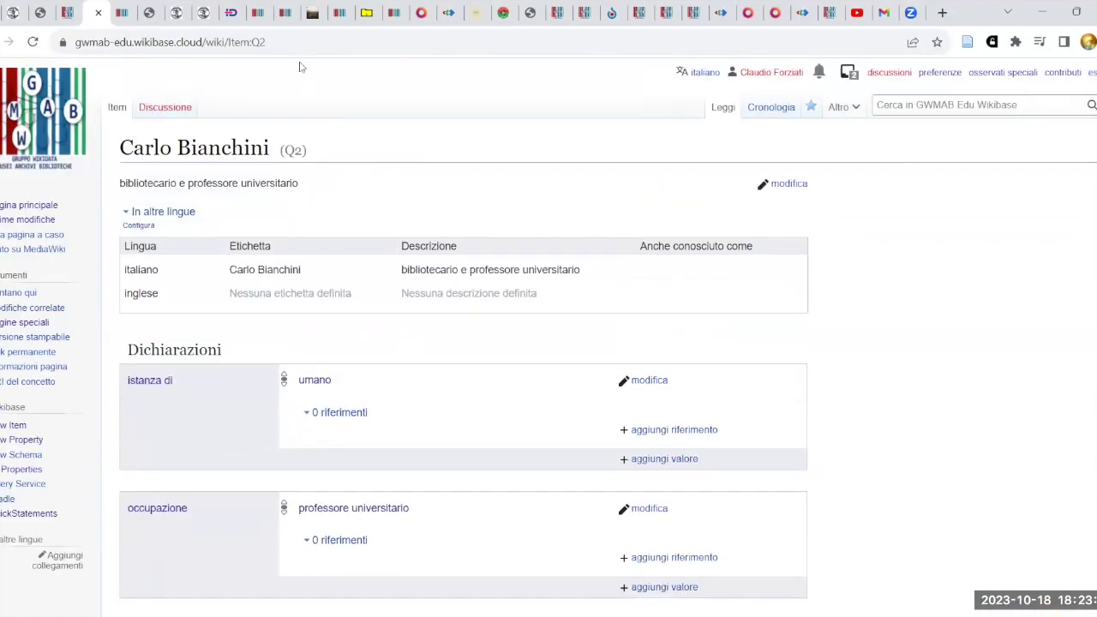
Purge item Q2's cache by appending ?action=purge to its URL and confirming.
{"action": "key", "text": "ctrl+l"}
{"action": "key", "text": "End"}
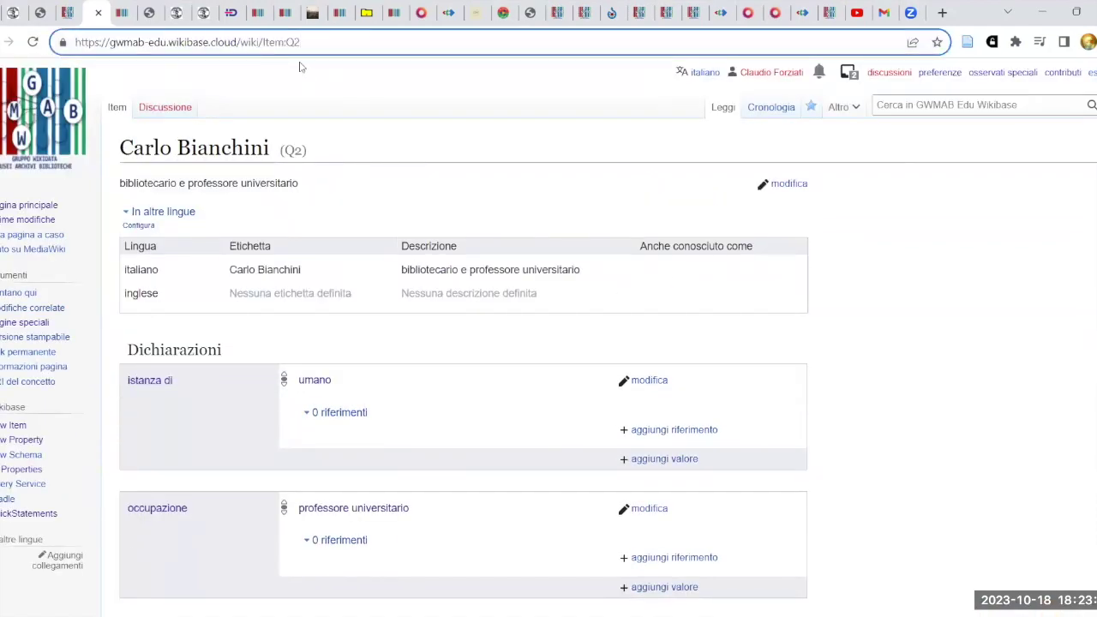
{"action": "type", "text": "?action"}
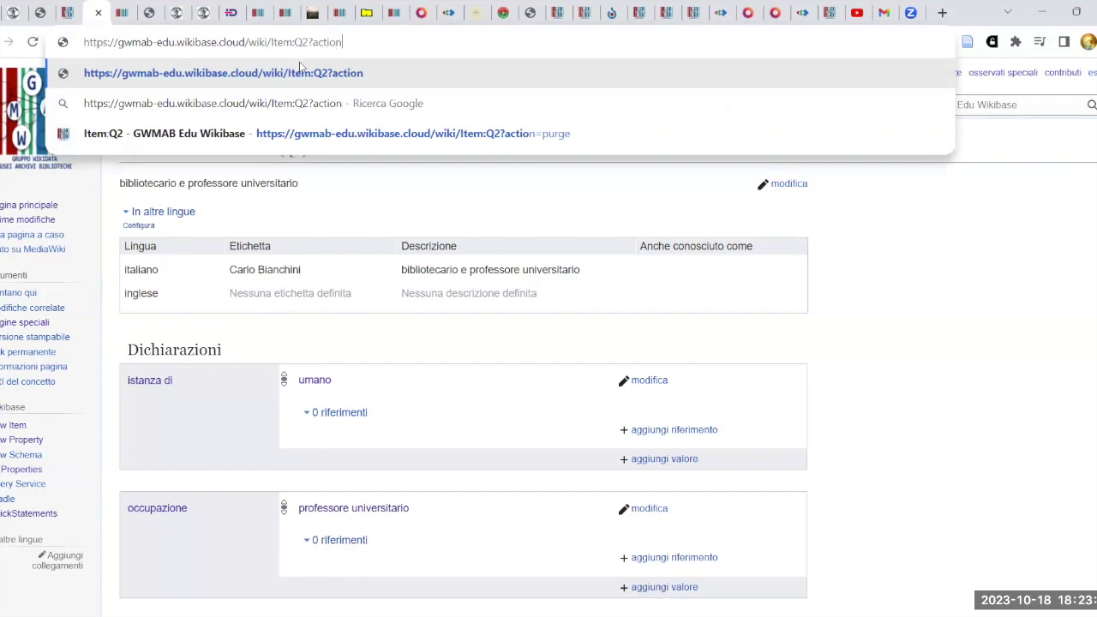
{"action": "type", "text": "=purge"}
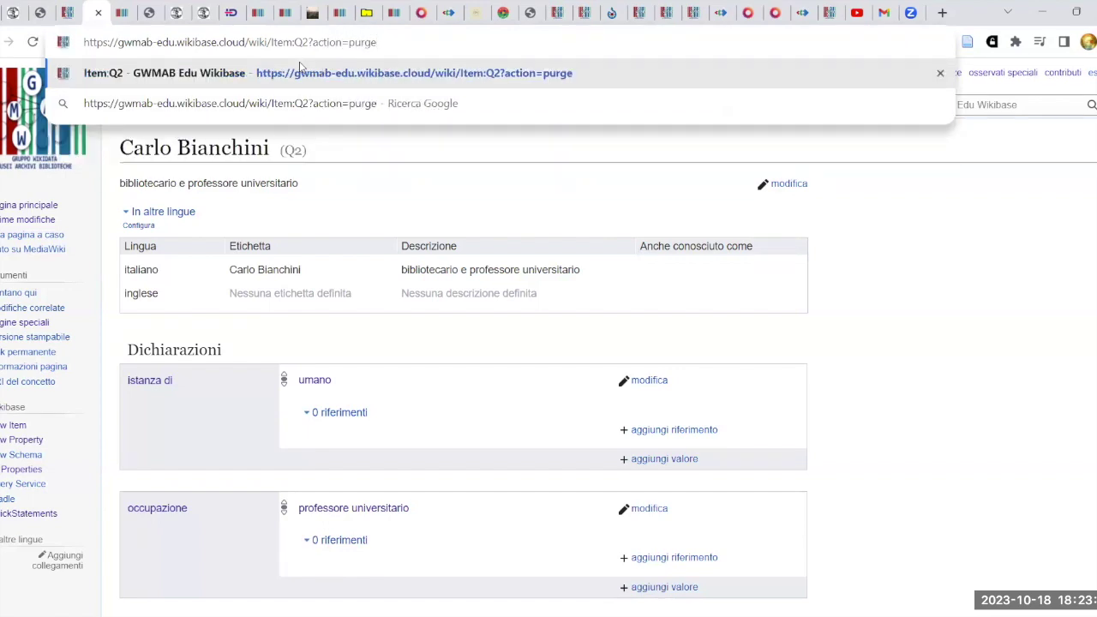
{"action": "key", "text": "Return"}
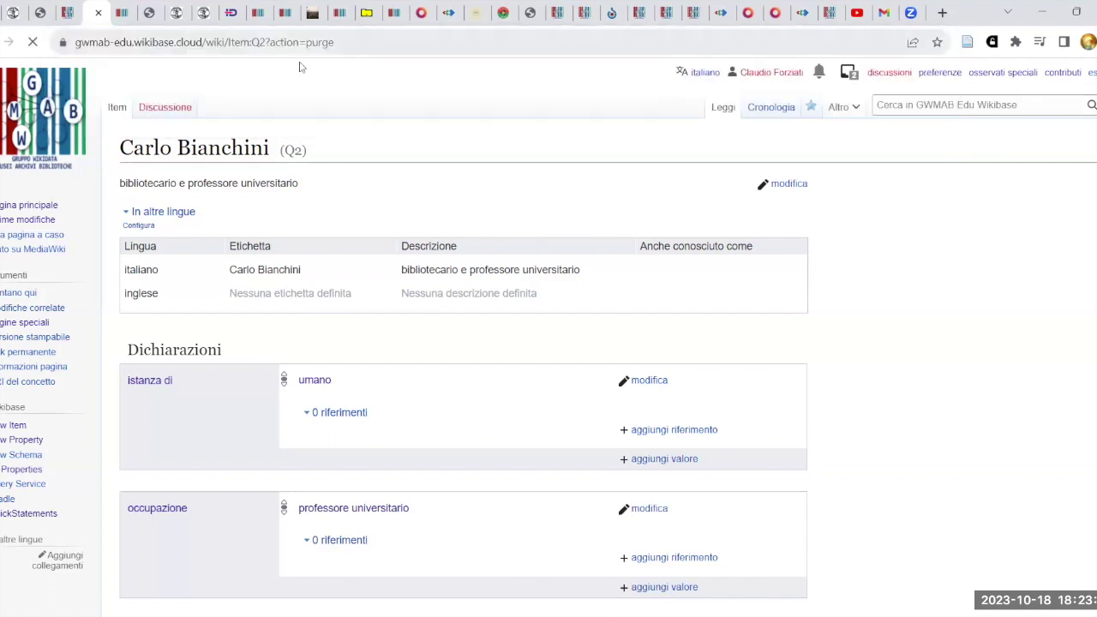
{"action": "left_click", "coordinate": [151, 246]}
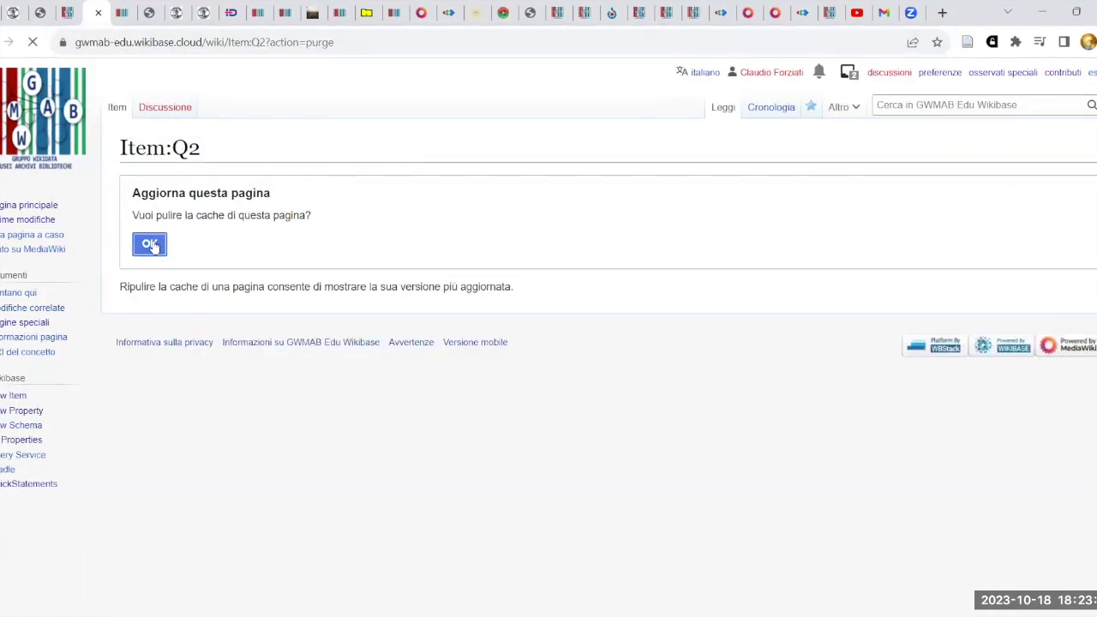
Compare Q2's new order (istanza di, immagine, occupazione) against the SortedProperties list.
{"action": "scroll", "coordinate": [328, 281], "scroll_direction": "down", "scroll_amount": 1}
{"action": "scroll", "coordinate": [329, 281], "scroll_direction": "down", "scroll_amount": 4}
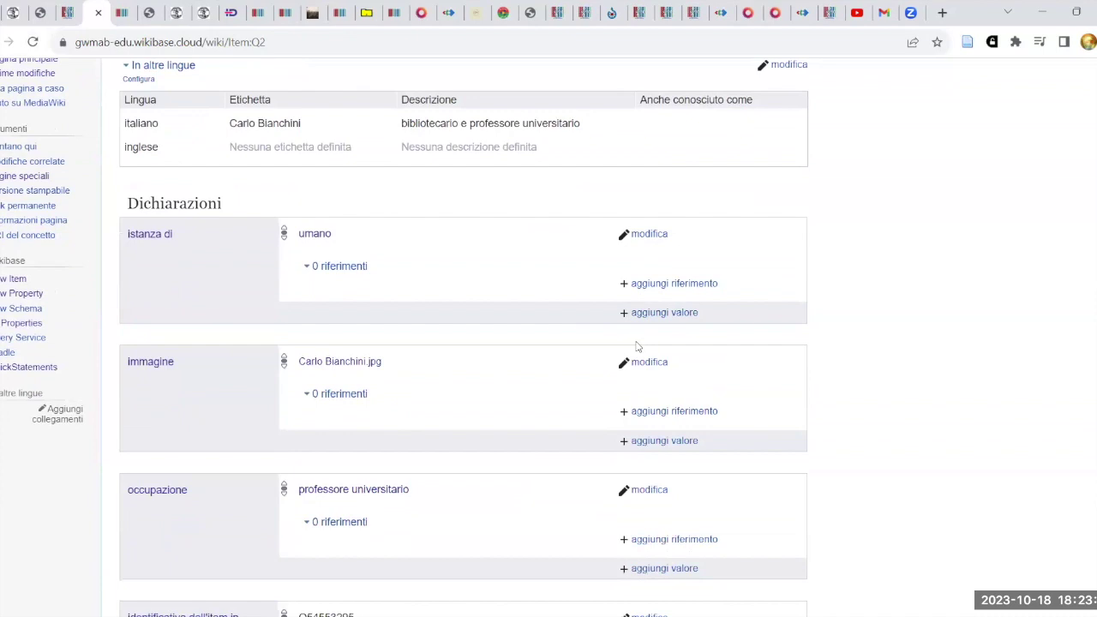
{"action": "scroll", "coordinate": [395, 382], "scroll_direction": "up", "scroll_amount": 2}
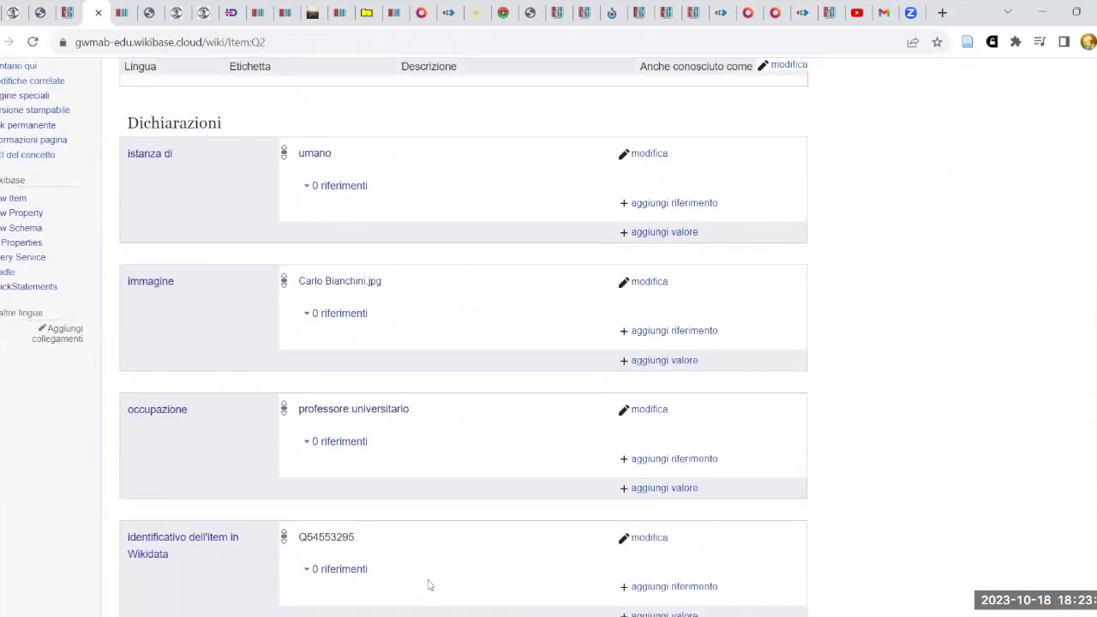
{"action": "scroll", "coordinate": [429, 582], "scroll_direction": "down", "scroll_amount": 1}
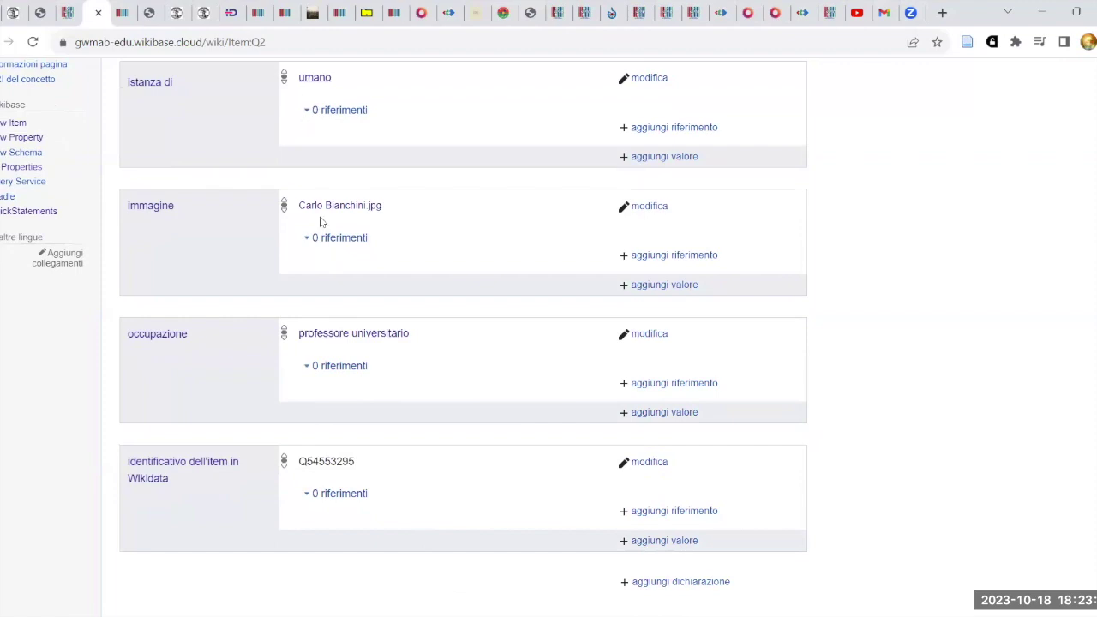
{"action": "scroll", "coordinate": [313, 229], "scroll_direction": "up", "scroll_amount": 2}
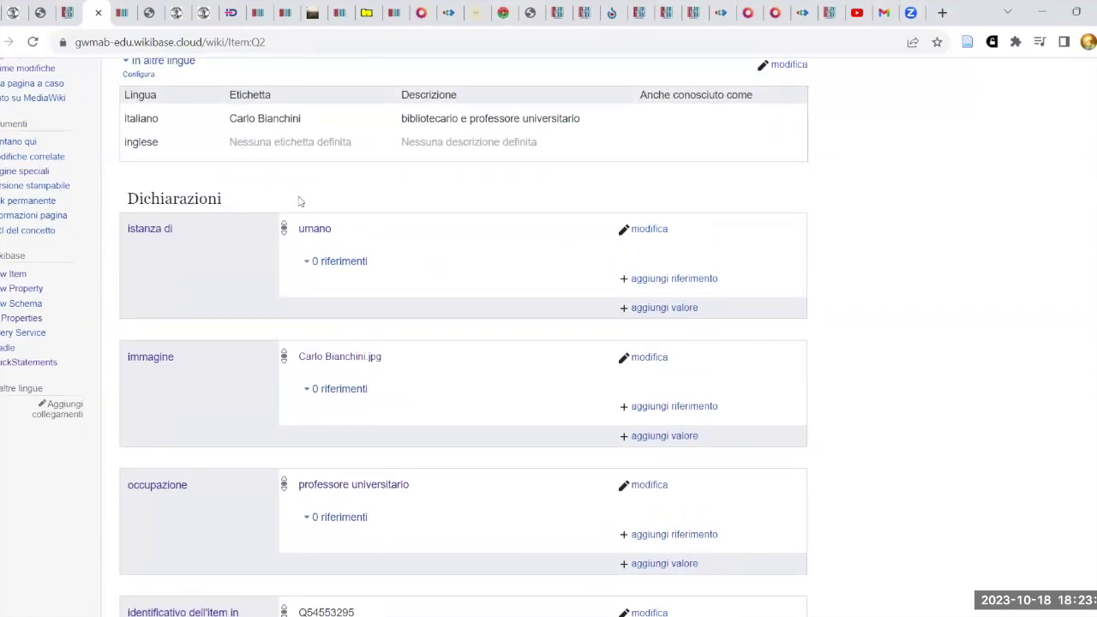
{"action": "left_click", "coordinate": [67, 14]}
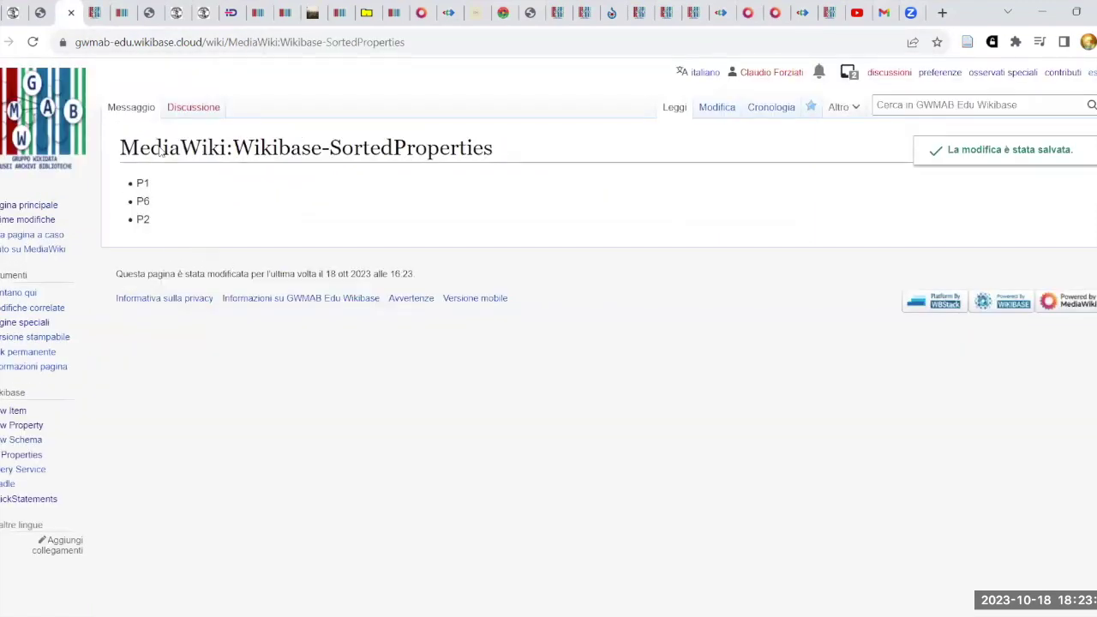
{"action": "left_click", "coordinate": [94, 13]}
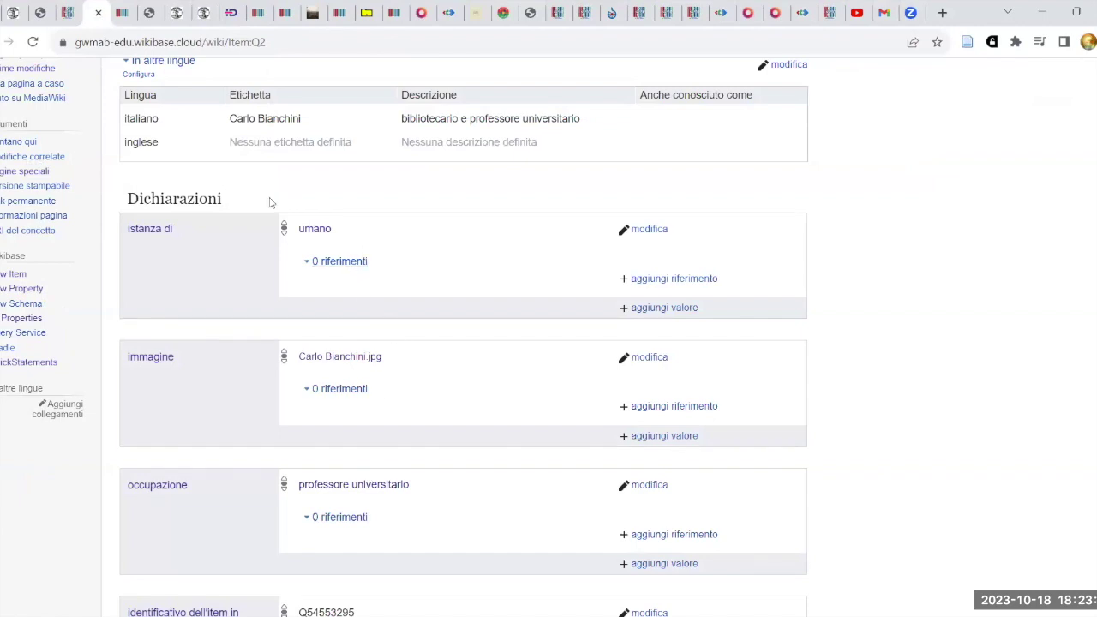
{"action": "left_click", "coordinate": [68, 13]}
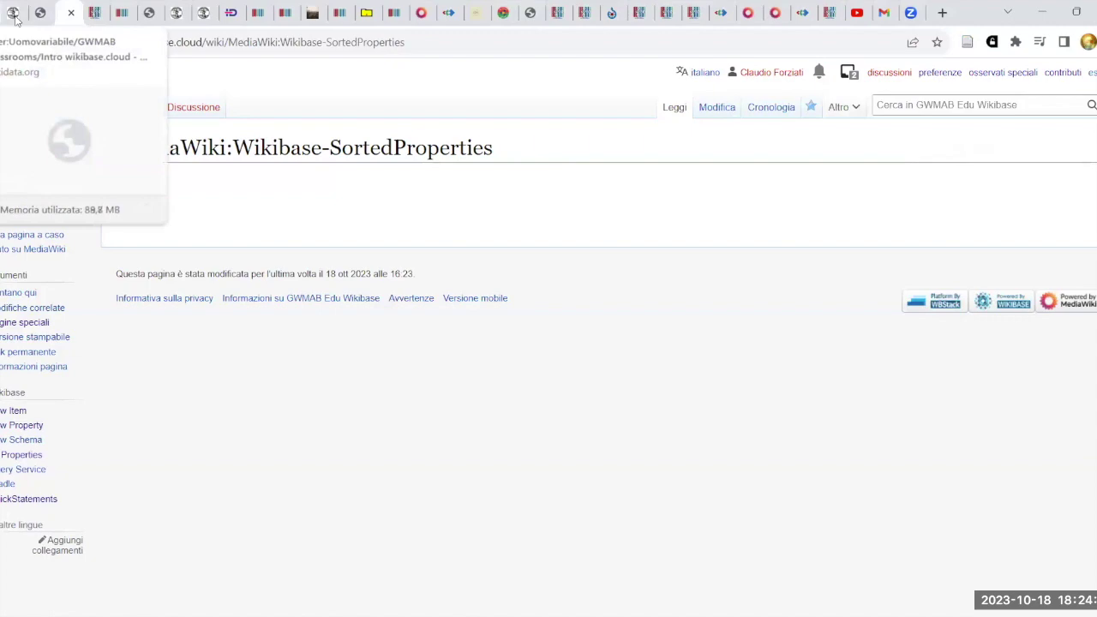
{"action": "left_click", "coordinate": [95, 12]}
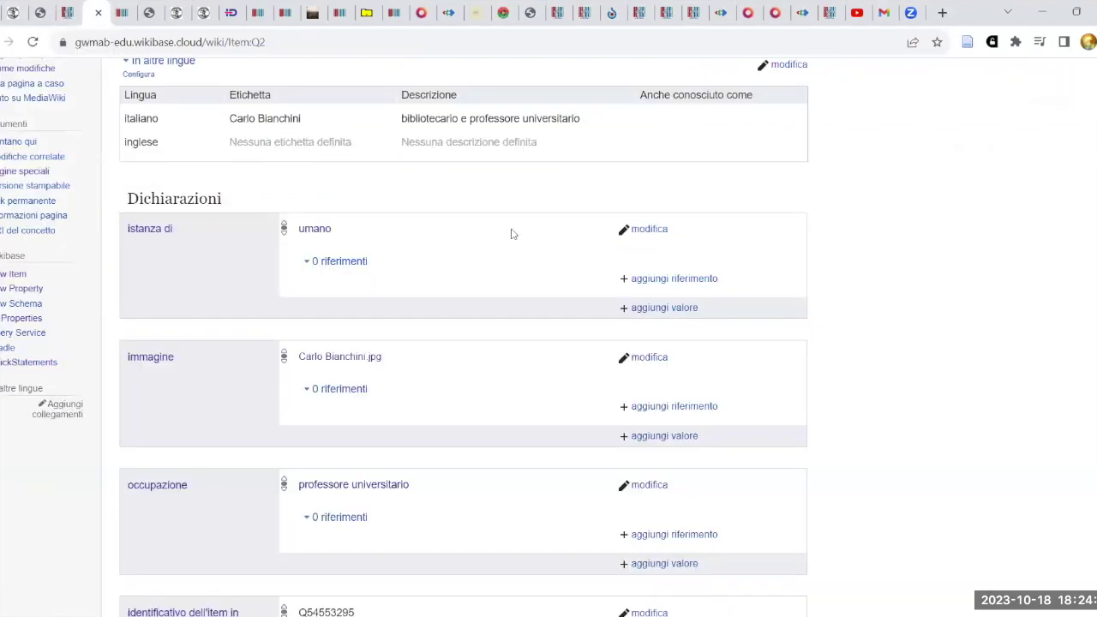
{"action": "scroll", "coordinate": [511, 257], "scroll_direction": "down", "scroll_amount": 3}
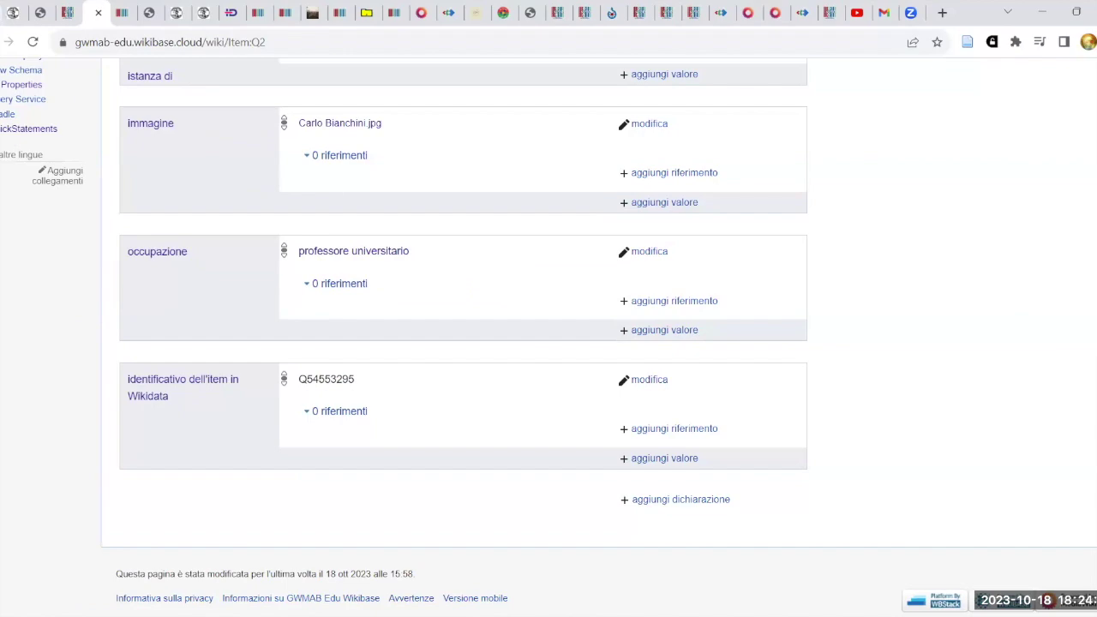
Open the course notes' Item:Q12 'I trasgressionisti' link in a new tab and view it.
{"action": "key", "text": "ctrl+Tab"}
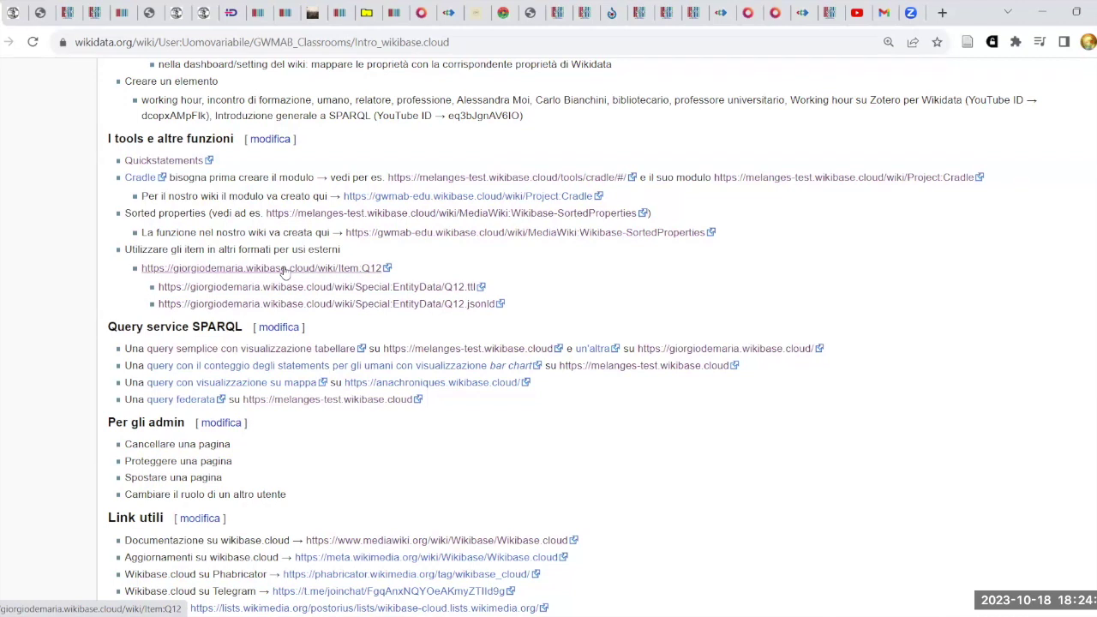
{"action": "right_click", "coordinate": [329, 272]}
{"action": "left_click", "coordinate": [364, 281]}
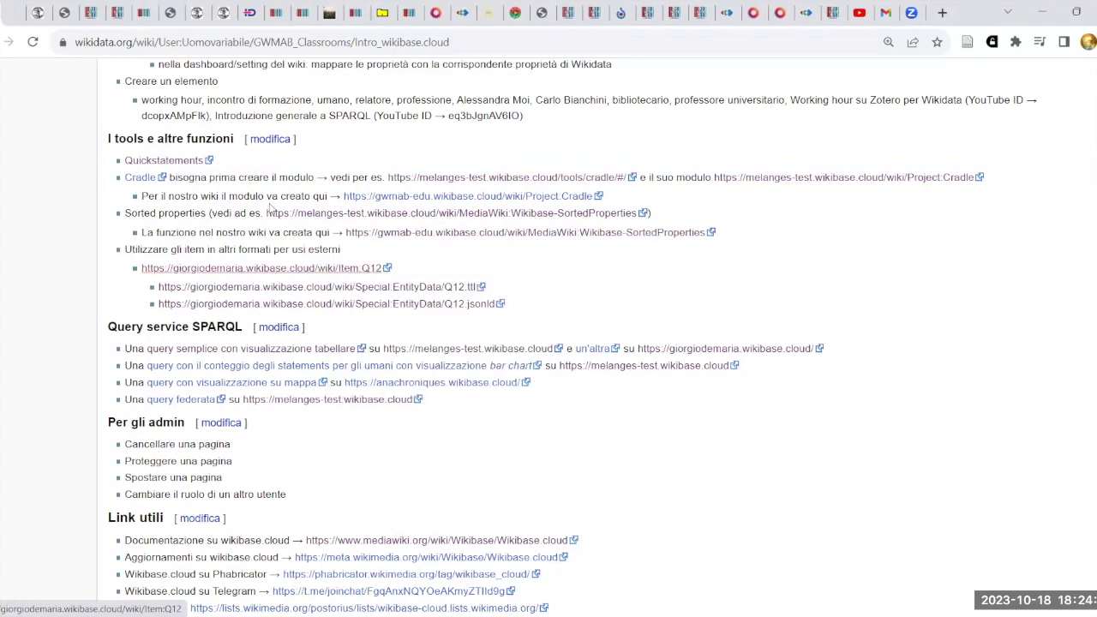
{"action": "left_click", "coordinate": [17, 19]}
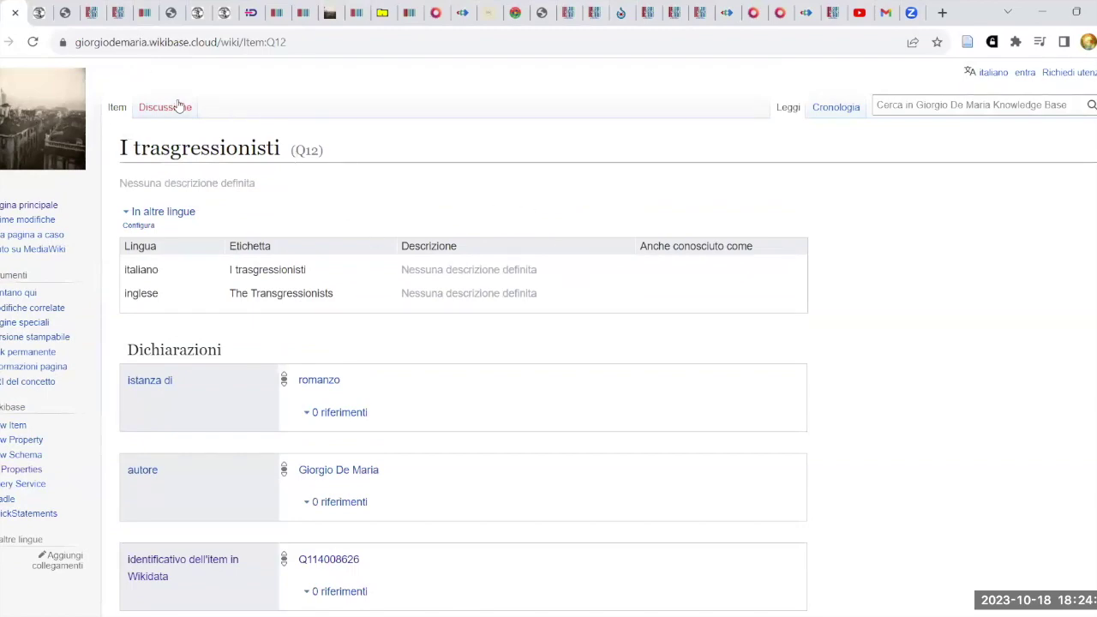
Open Q12's Turtle export (Special:EntityData/Q12.ttl) in a new tab, then return to item Q2.
{"action": "left_click", "coordinate": [17, 19]}
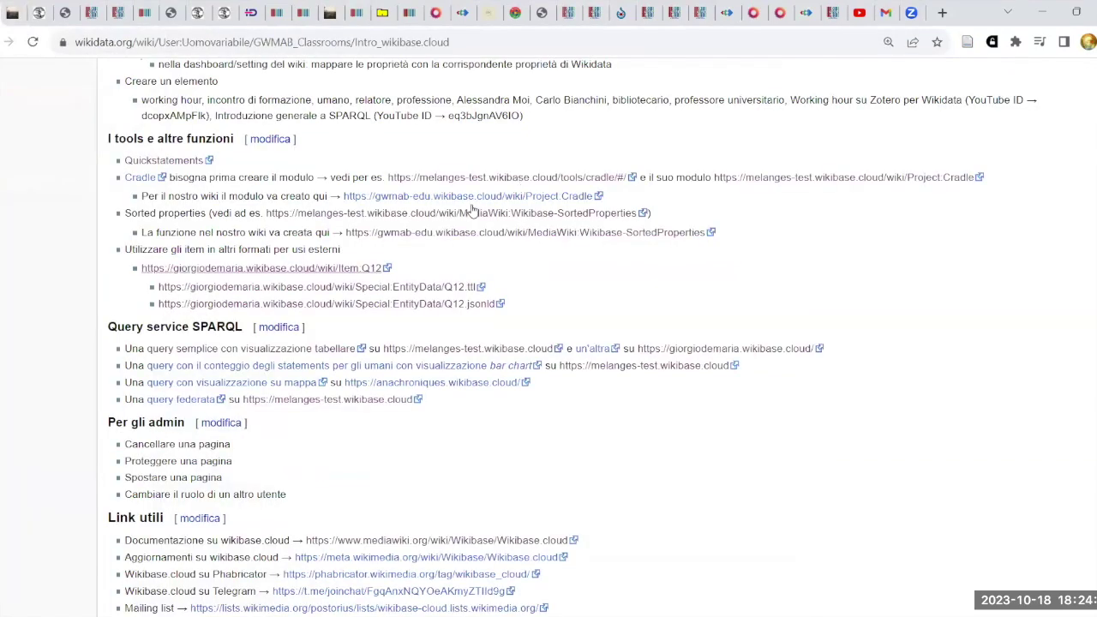
{"action": "right_click", "coordinate": [428, 289]}
{"action": "left_click", "coordinate": [447, 305]}
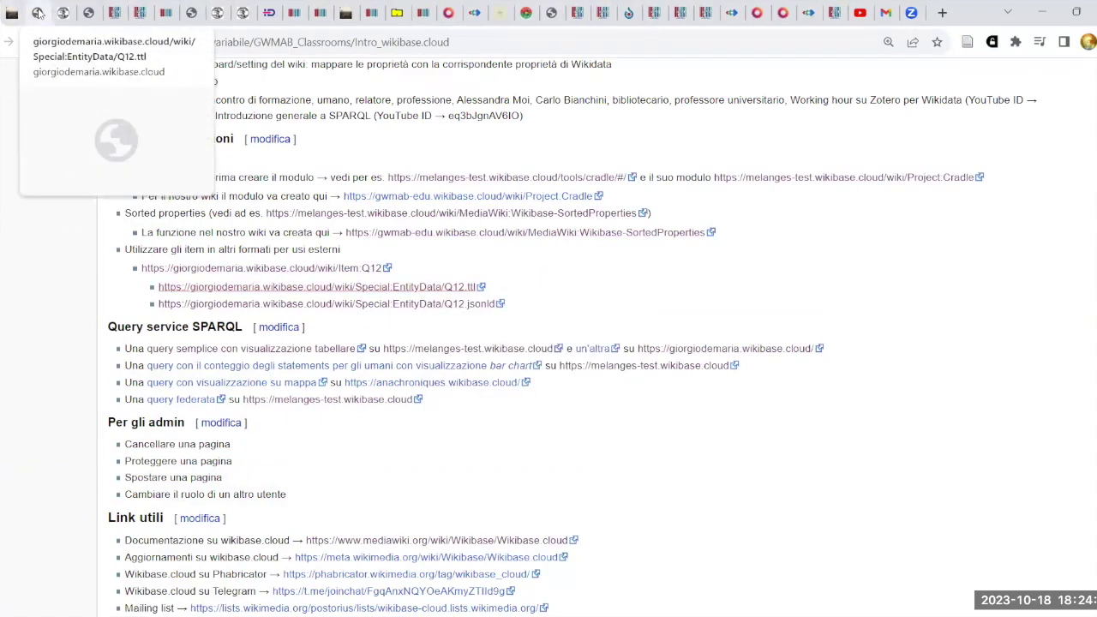
{"action": "left_click", "coordinate": [38, 13]}
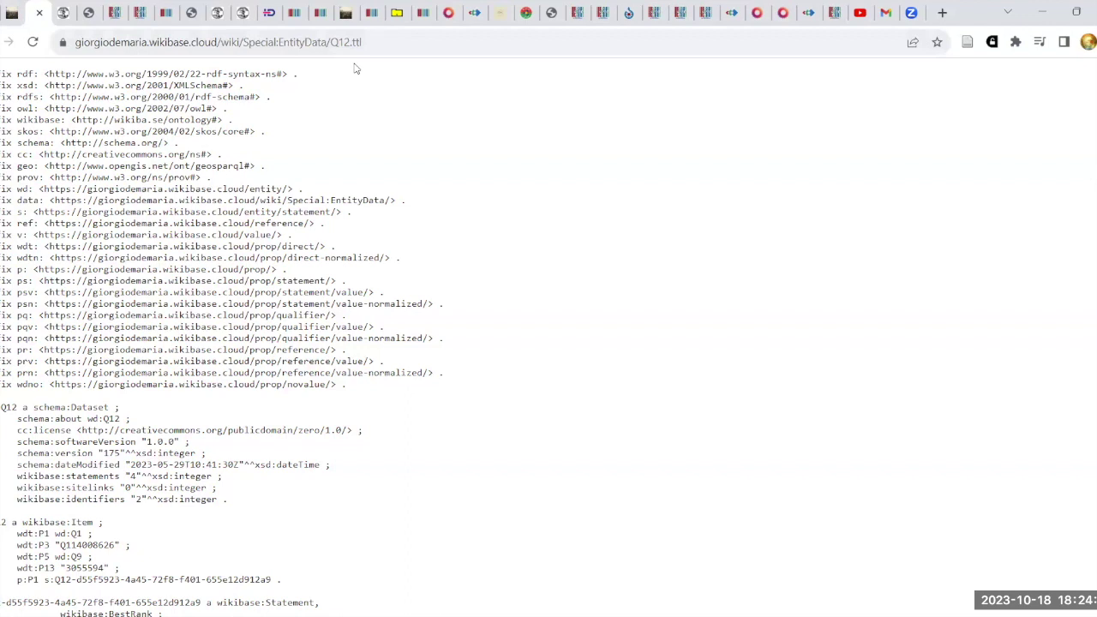
{"action": "key", "text": "ctrl+l"}
{"action": "key", "text": "End"}
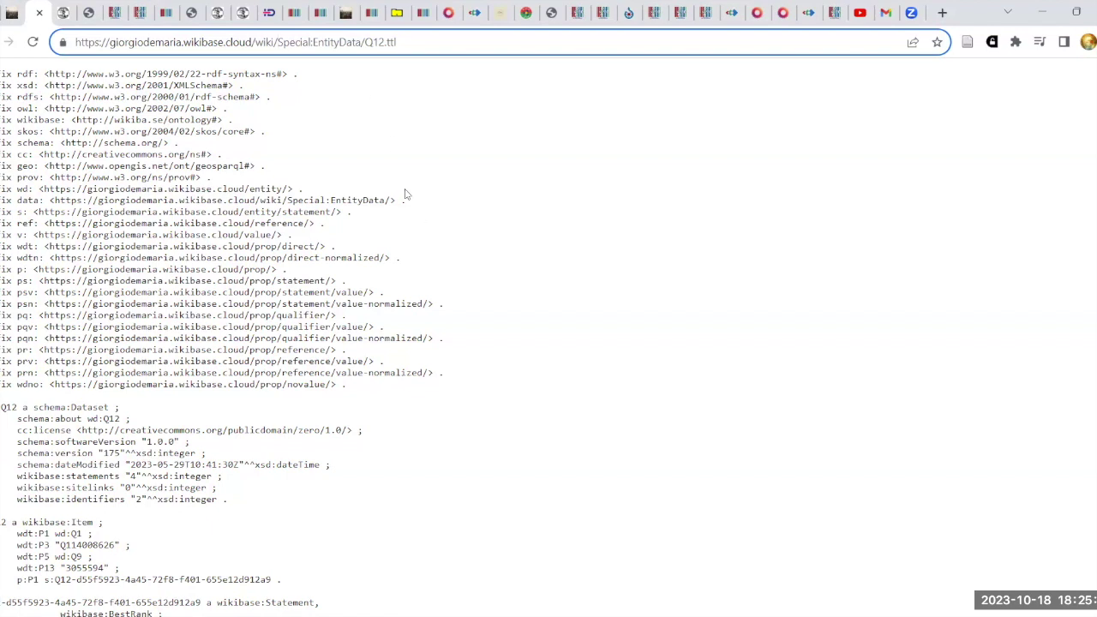
{"action": "left_click", "coordinate": [484, 482]}
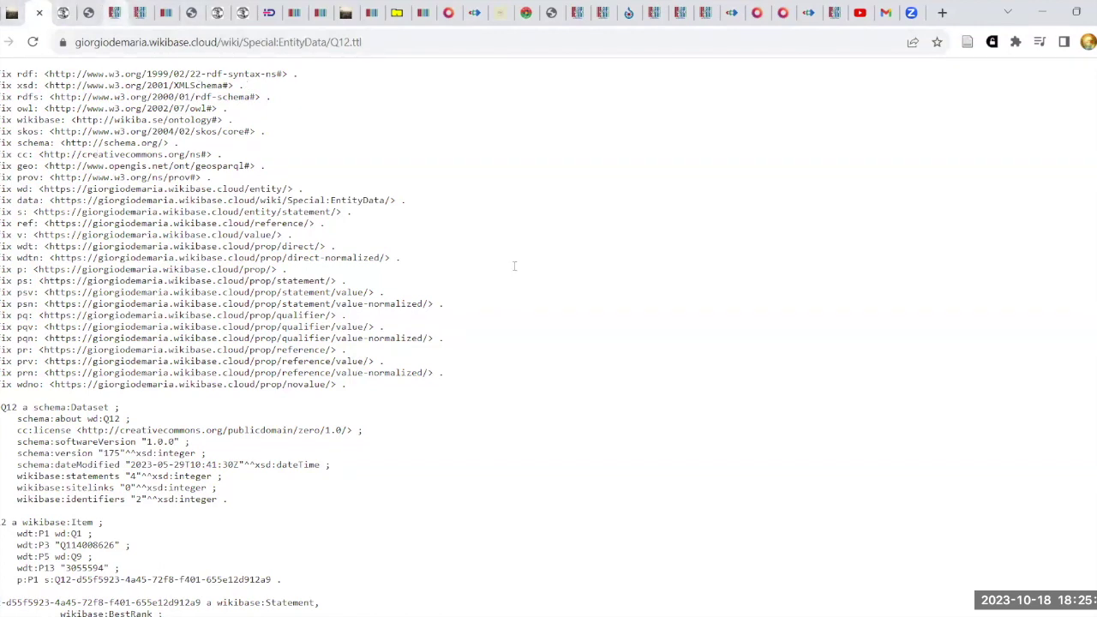
{"action": "key", "text": "ctrl+5"}
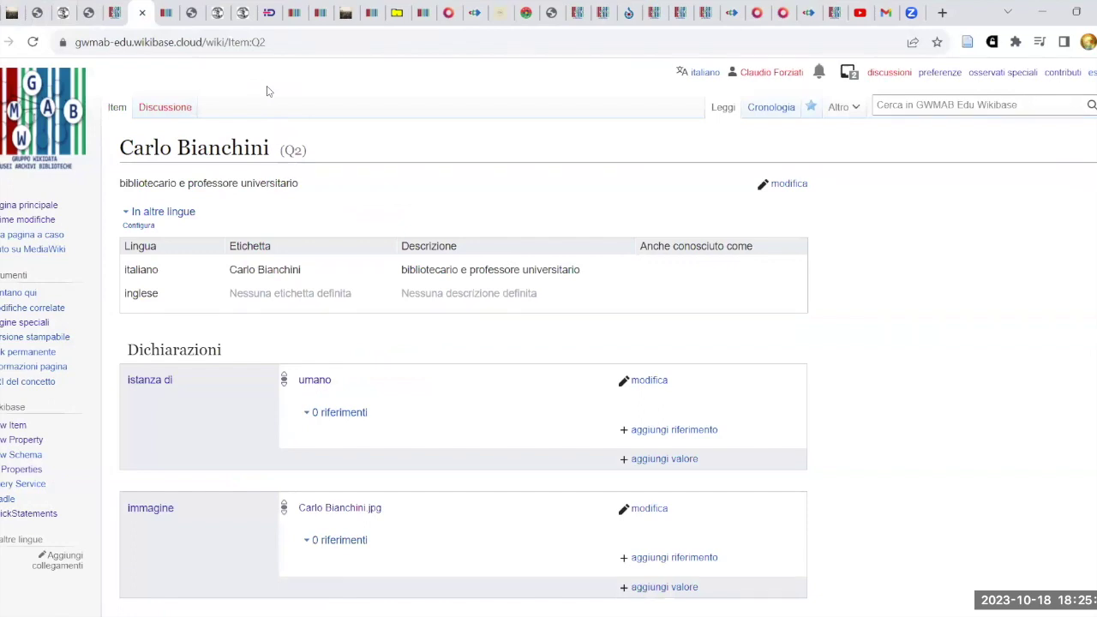
Load item Q2's Turtle export at Special:EntityData/Q2.ttl.
{"action": "key", "text": "ctrl+l"}
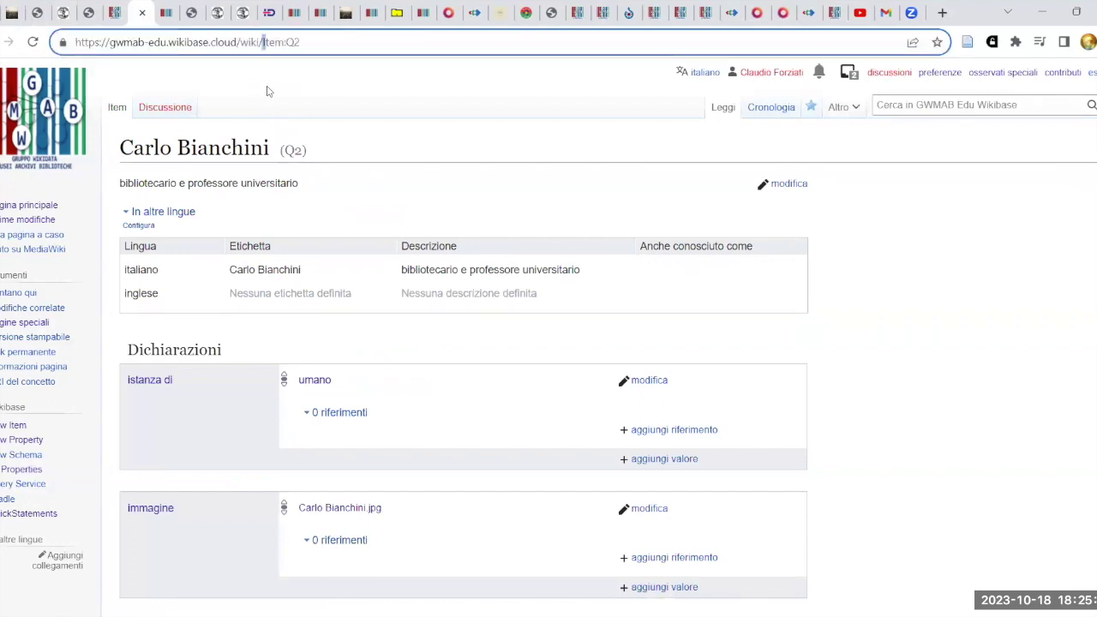
{"action": "key", "text": "ctrl+shift+Right"}
{"action": "key", "text": "ctrl+shift+Right"}
{"action": "type", "text": "Special"}
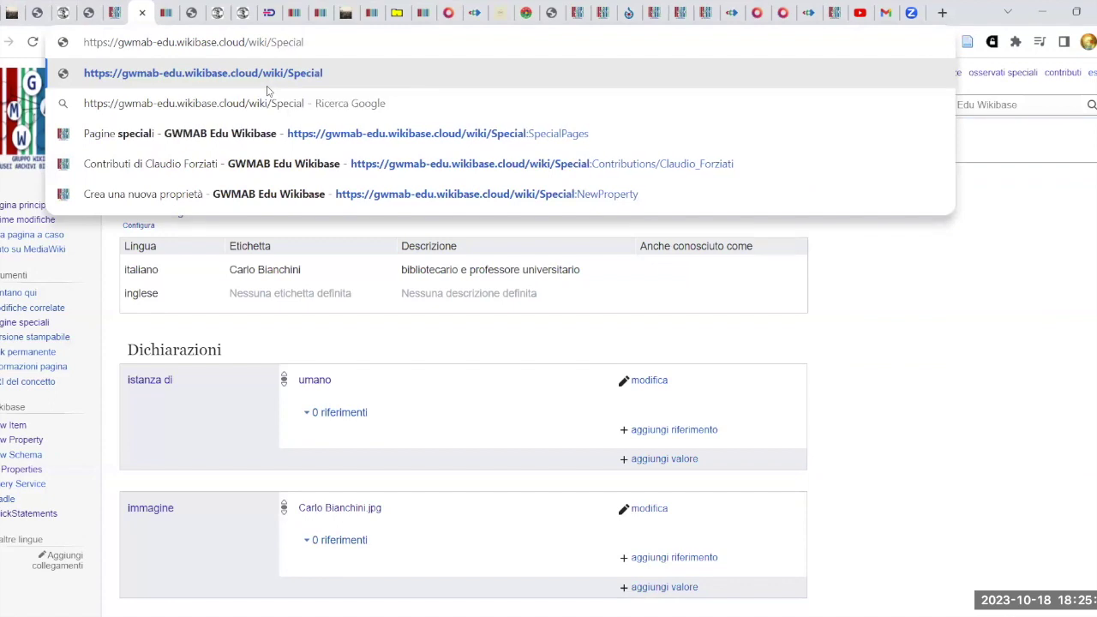
{"action": "type", "text": ":"}
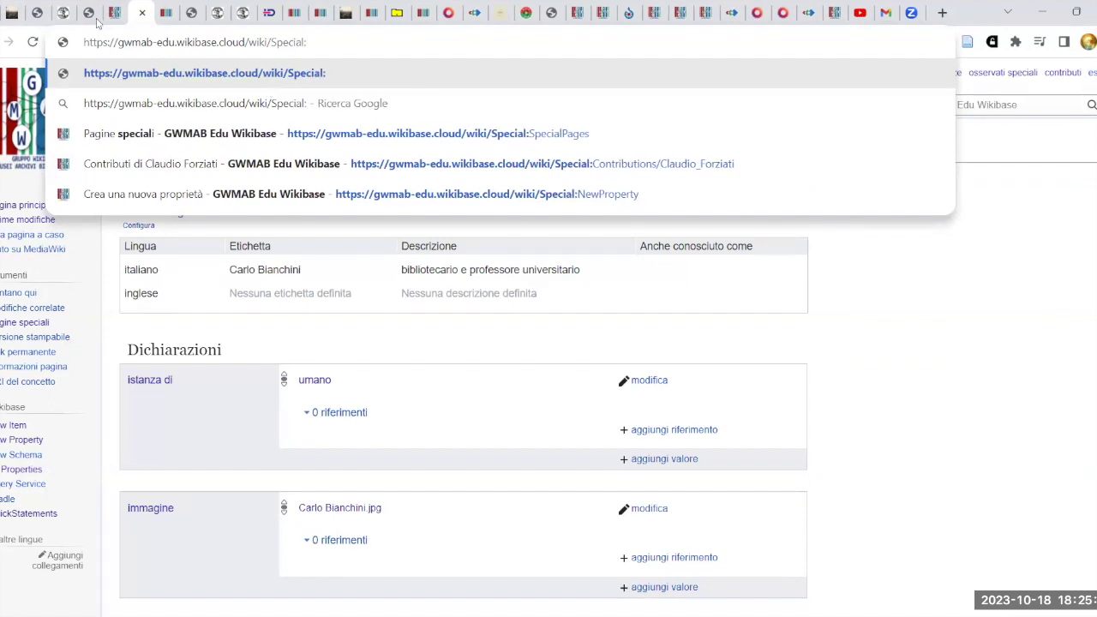
{"action": "left_click", "coordinate": [18, 17]}
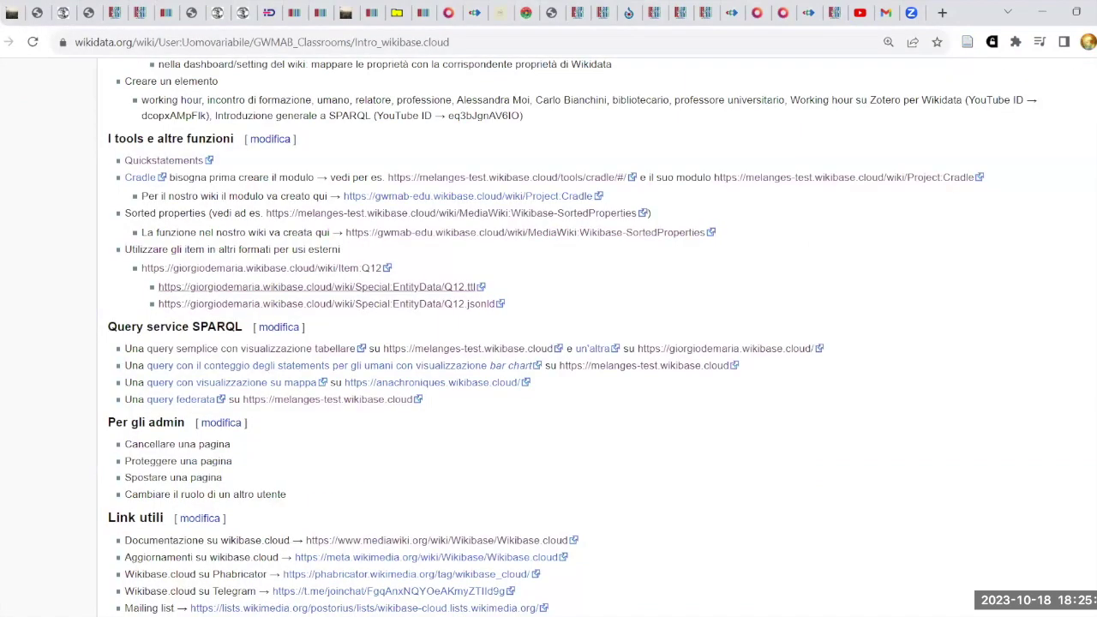
{"action": "left_click", "coordinate": [139, 16]}
{"action": "type", "text": "E"}
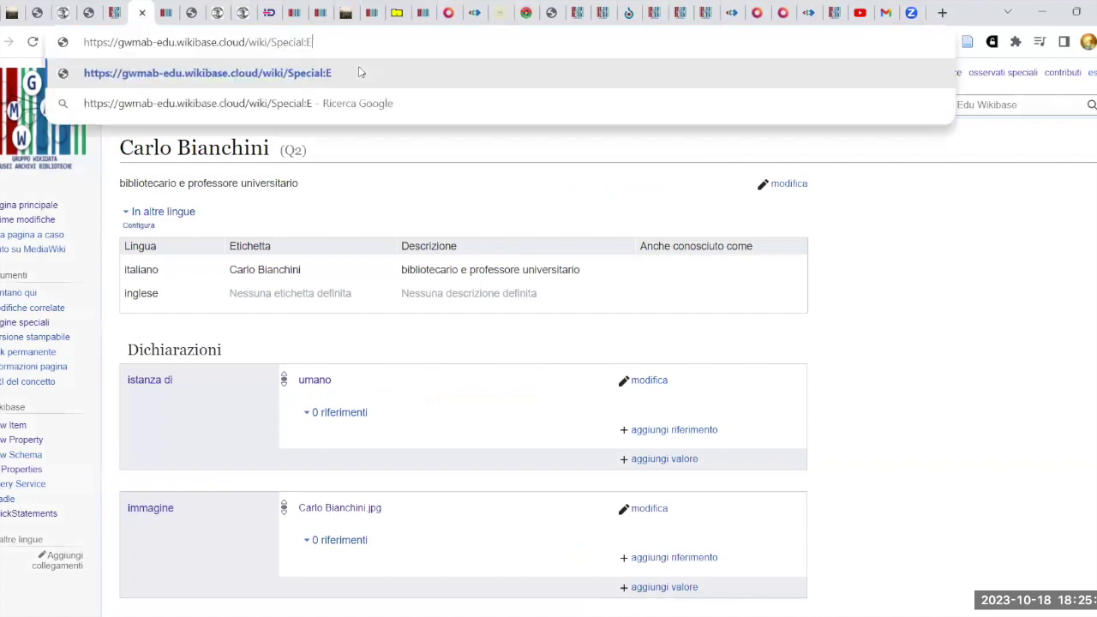
{"action": "type", "text": "ntityData"}
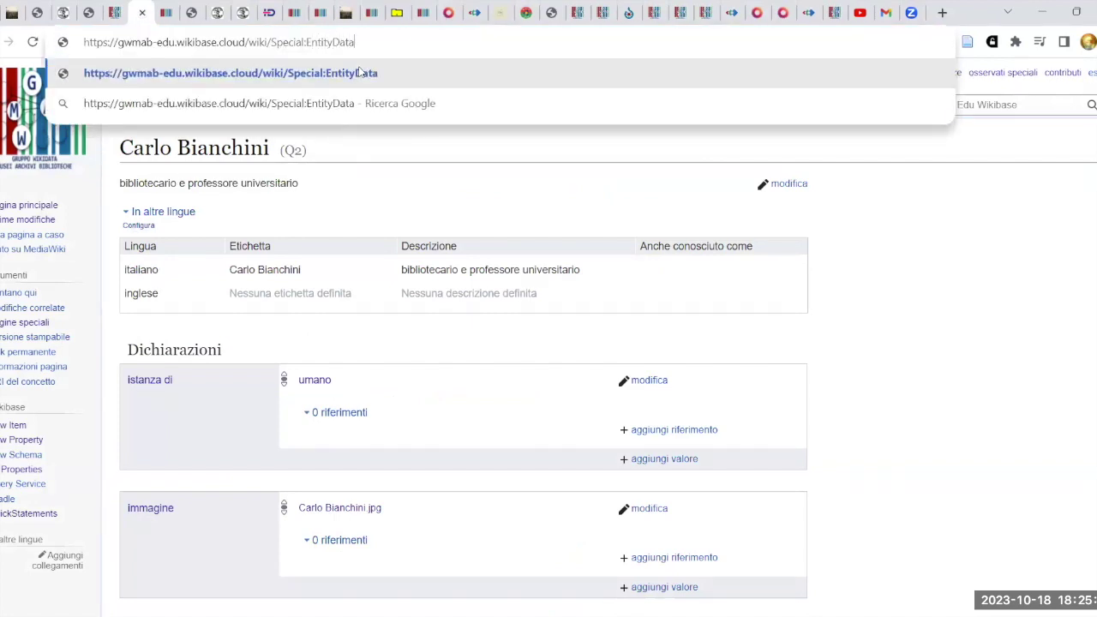
{"action": "type", "text": "/"}
{"action": "type", "text": "Q12"}
{"action": "key", "text": "BackSpace"}
{"action": "key", "text": "BackSpace"}
{"action": "type", "text": "2"}
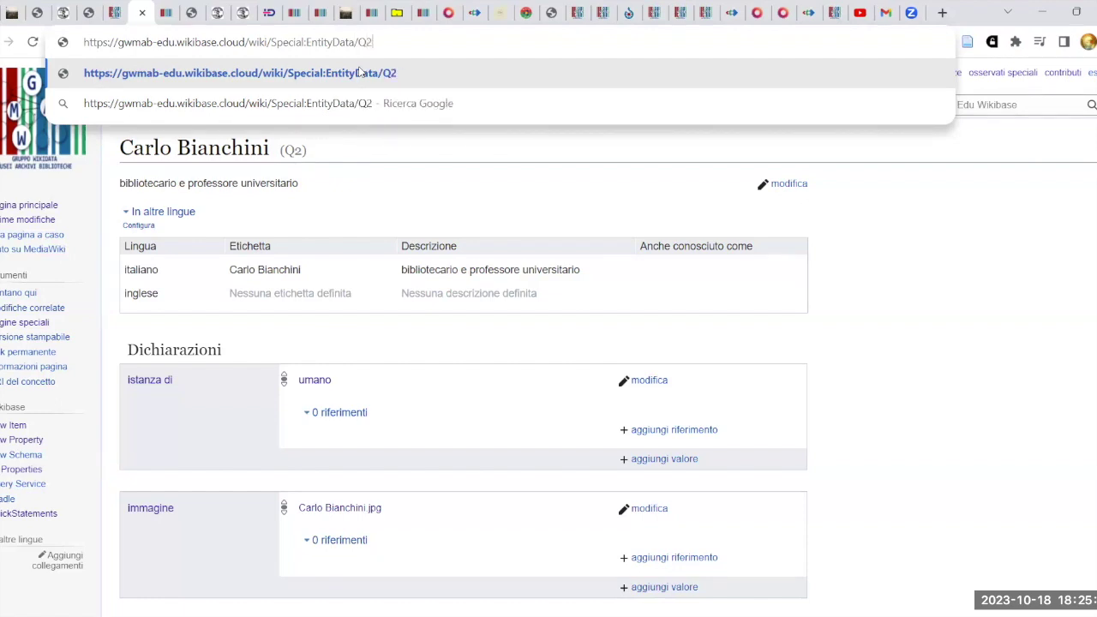
{"action": "type", "text": ".ttl"}
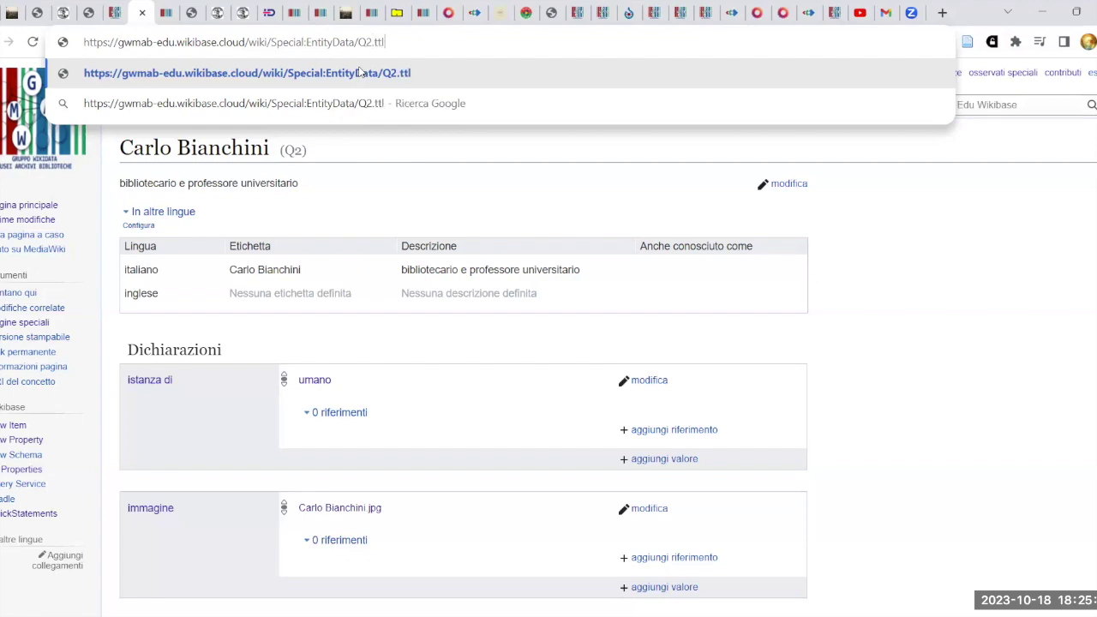
{"action": "key", "text": "Return"}
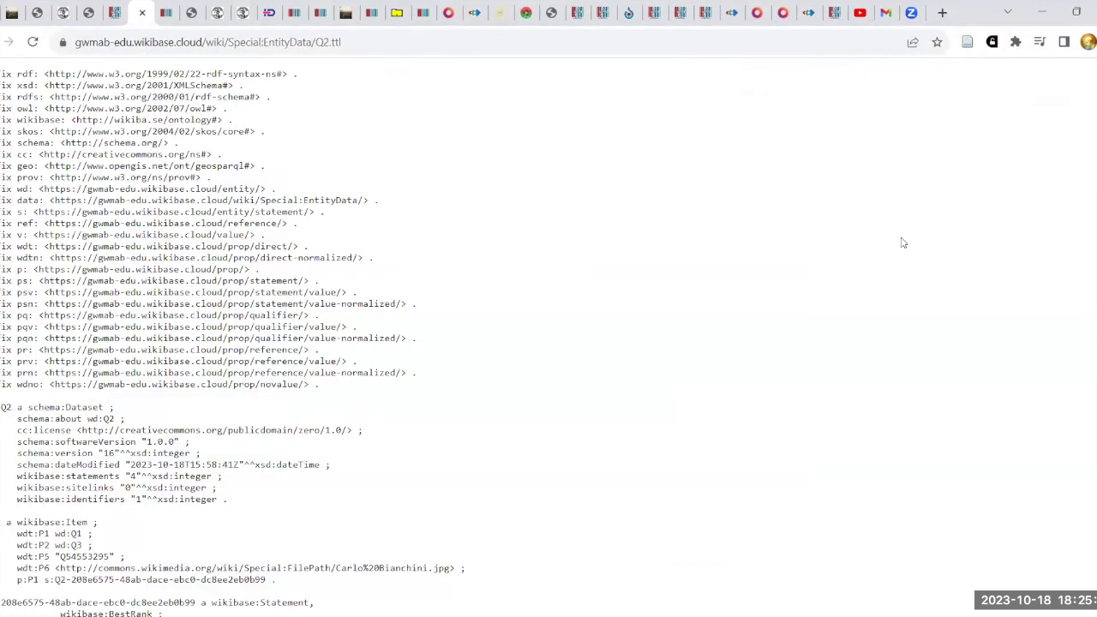
{"action": "scroll", "coordinate": [637, 389], "scroll_direction": "down", "scroll_amount": 15}
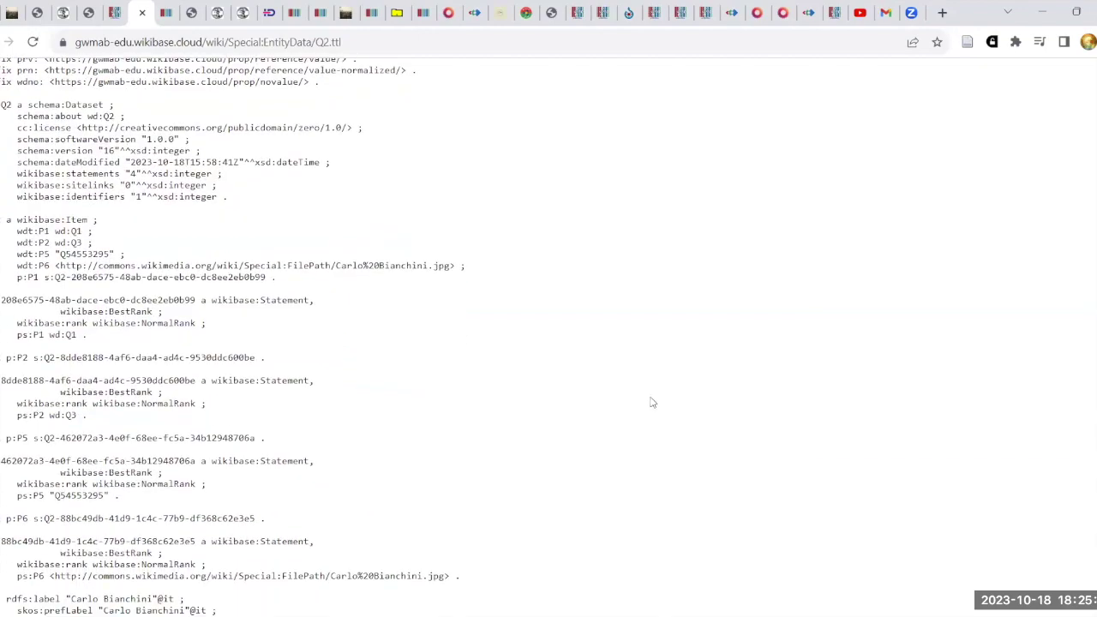
{"action": "scroll", "coordinate": [658, 412], "scroll_direction": "up", "scroll_amount": 12}
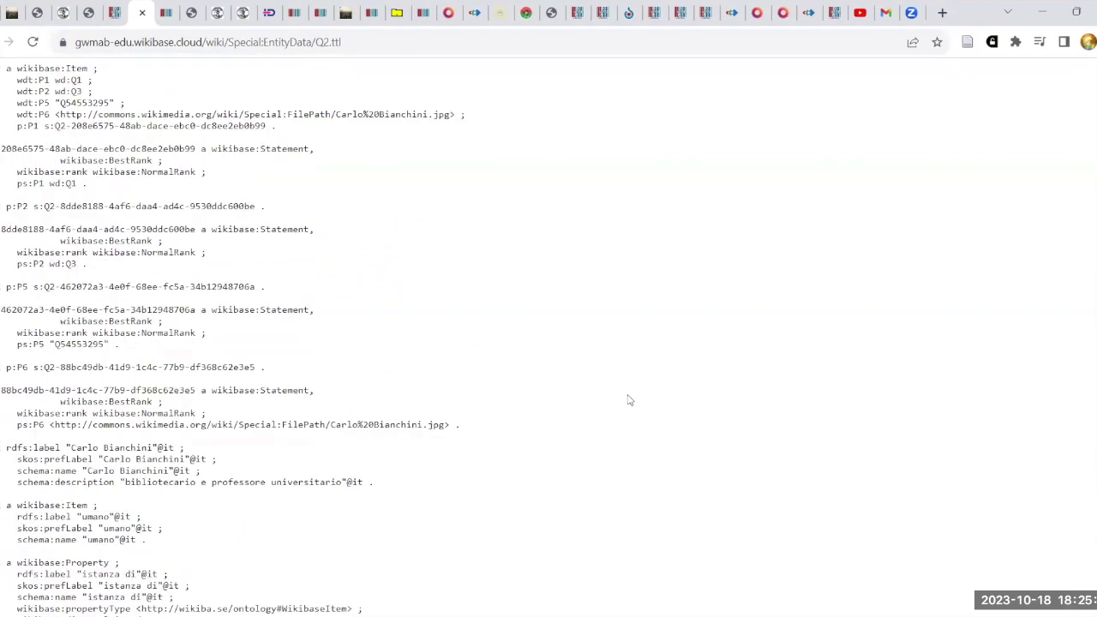
Request Q2's RDF export (Q2.rdf) and cancel the file download.
{"action": "key", "text": "ctrl+l"}
{"action": "key", "text": "End"}
{"action": "key", "text": "shift+Left"}
{"action": "key", "text": "shift+Left"}
{"action": "key", "text": "shift+Left"}
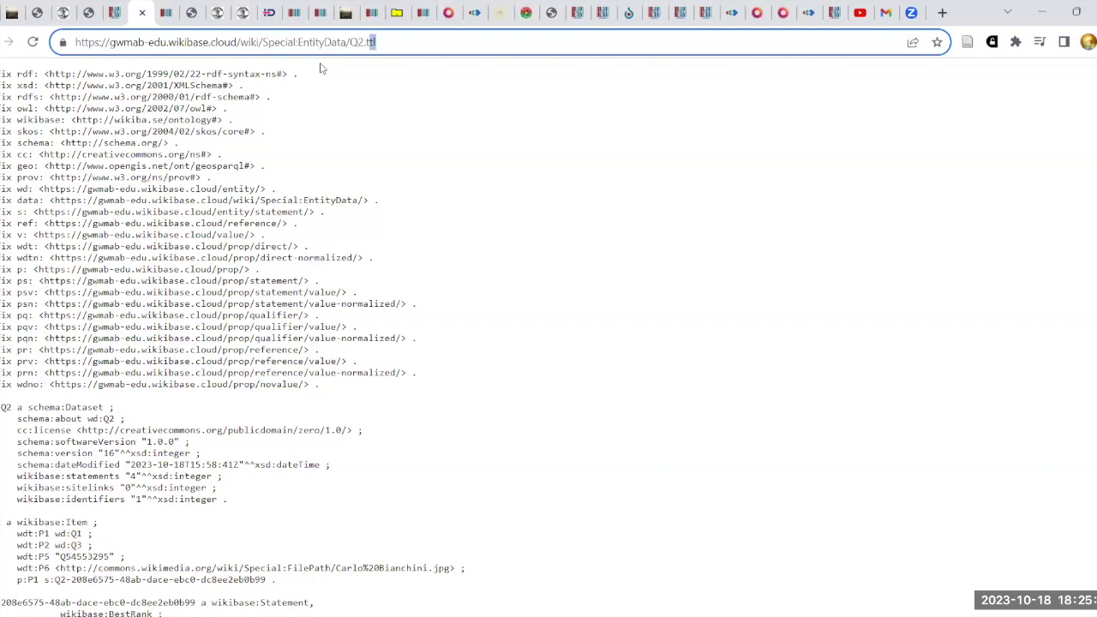
{"action": "type", "text": "rdf"}
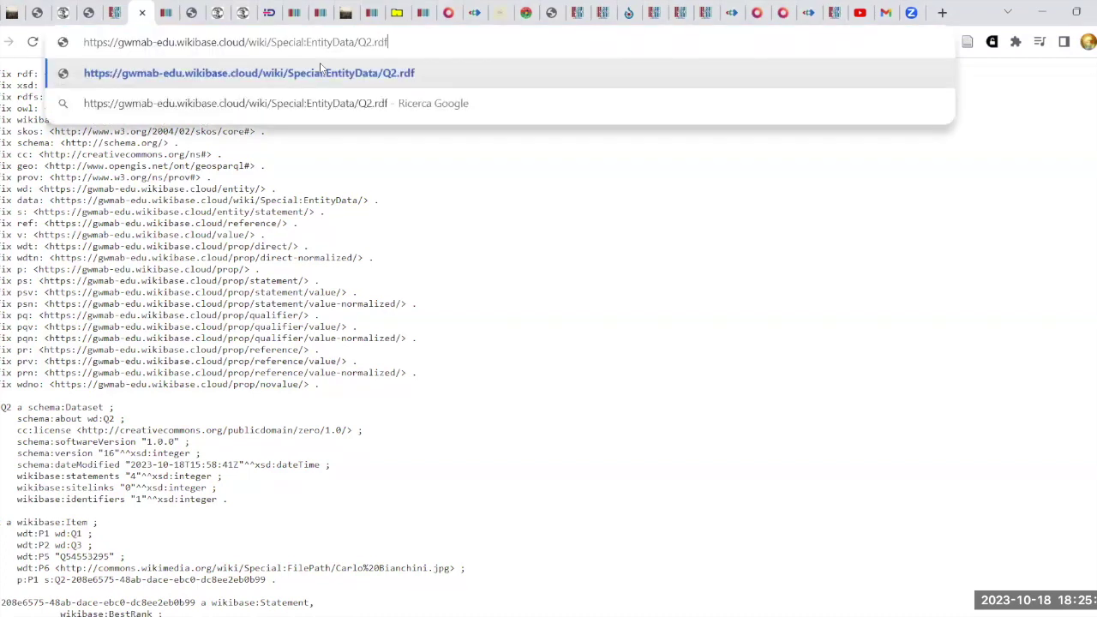
{"action": "key", "text": "Return"}
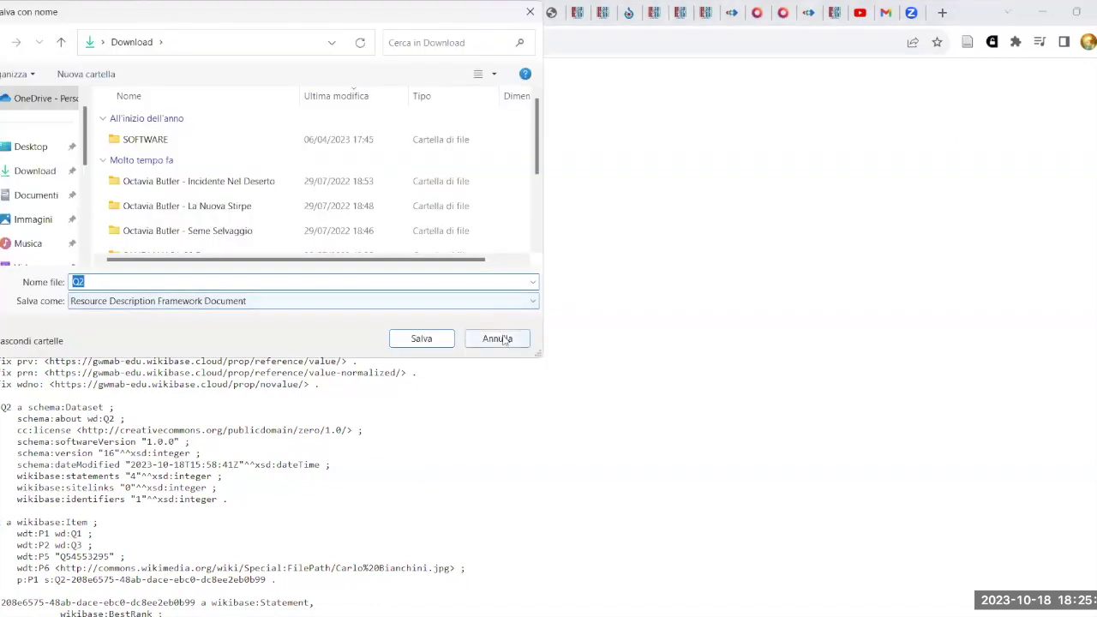
{"action": "left_click", "coordinate": [516, 339]}
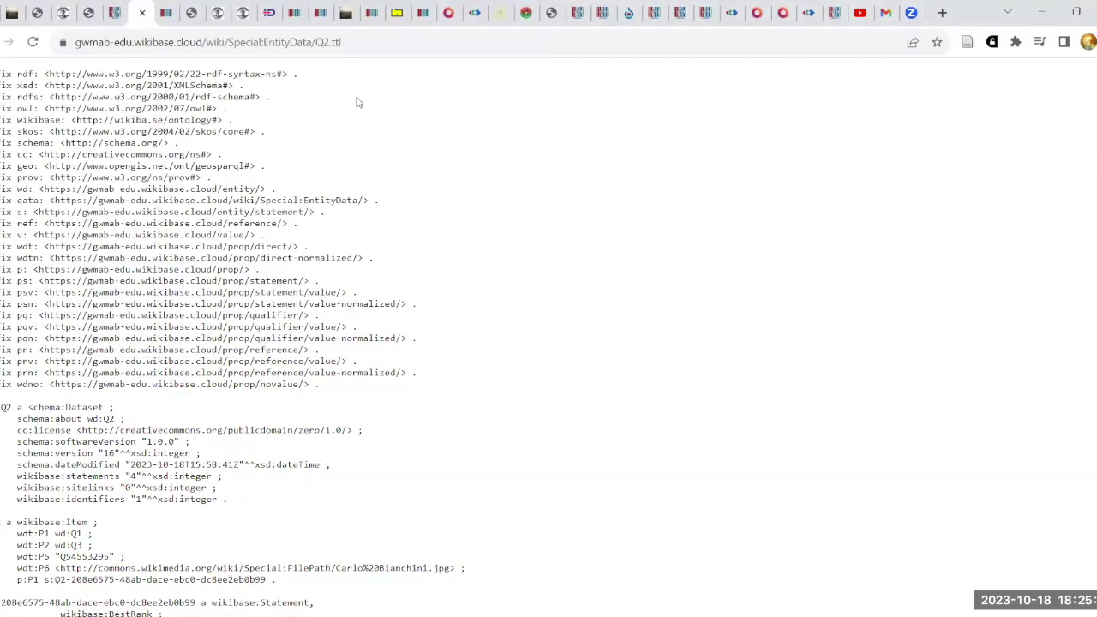
Load item Q2's JSON-LD export at Special:EntityData/Q2.jsonld.
{"action": "key", "text": "ctrl+l"}
{"action": "key", "text": "End"}
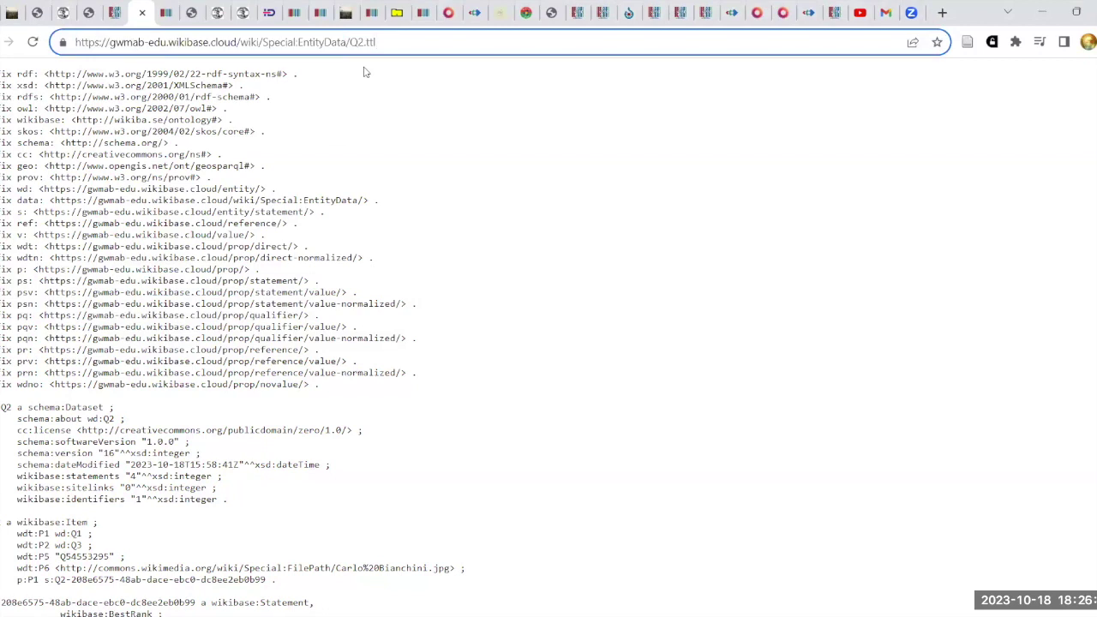
{"action": "key", "text": "shift+Left"}
{"action": "key", "text": "shift+Left"}
{"action": "key", "text": "shift+Left"}
{"action": "type", "text": "jsonld"}
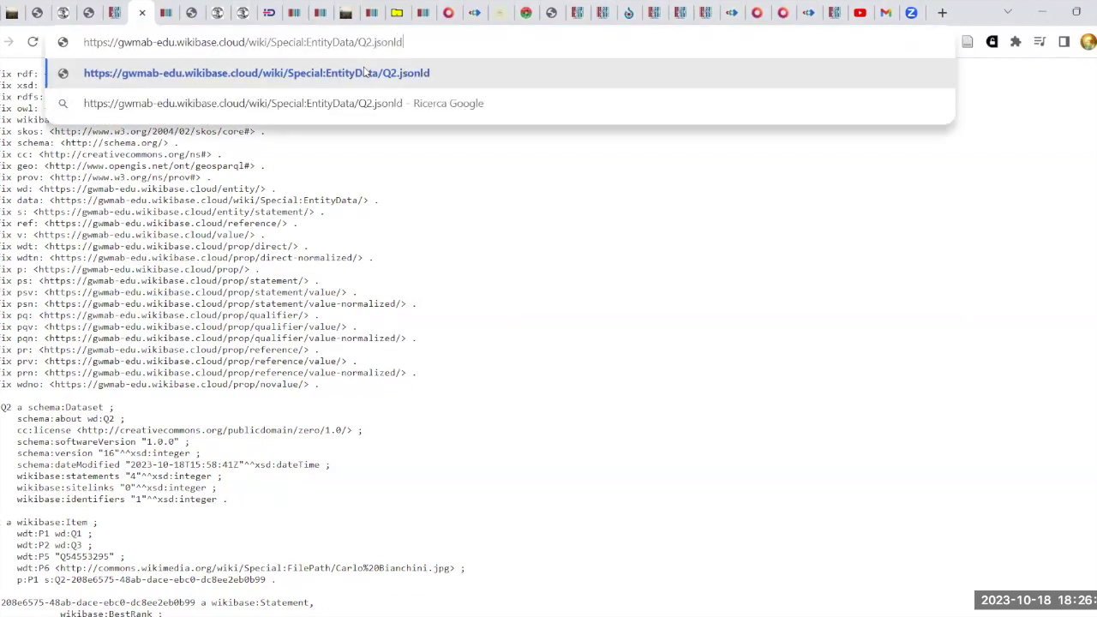
{"action": "key", "text": "Return"}
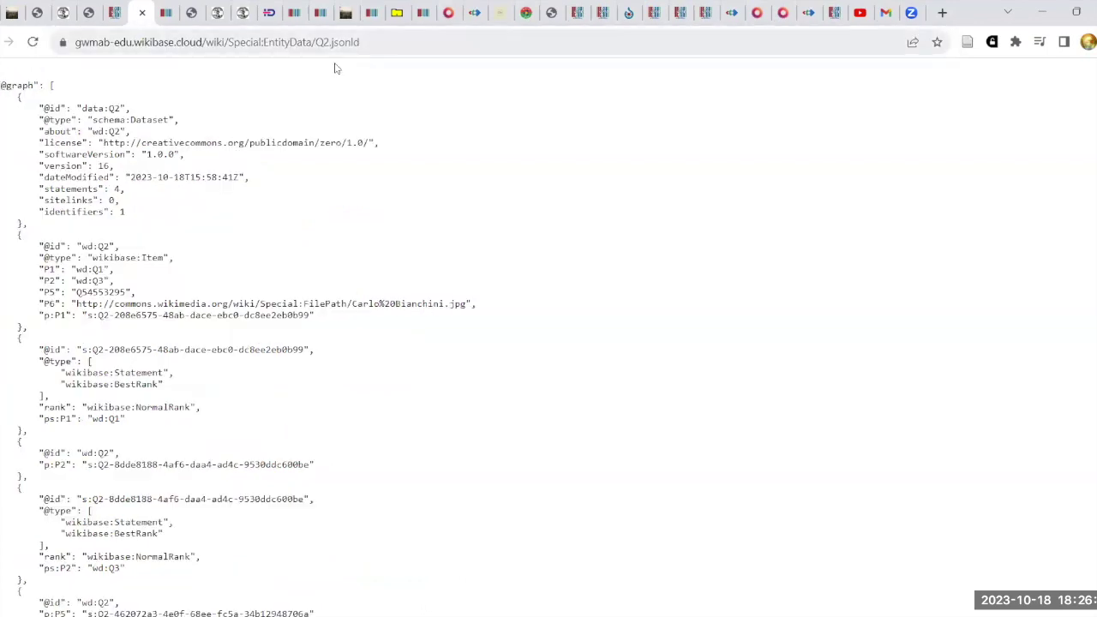
Review the Q2 JSON-LD statements, then go back to the Intro_wikibase.cloud course notes tab.
{"action": "scroll", "coordinate": [686, 501], "scroll_direction": "down", "scroll_amount": 15}
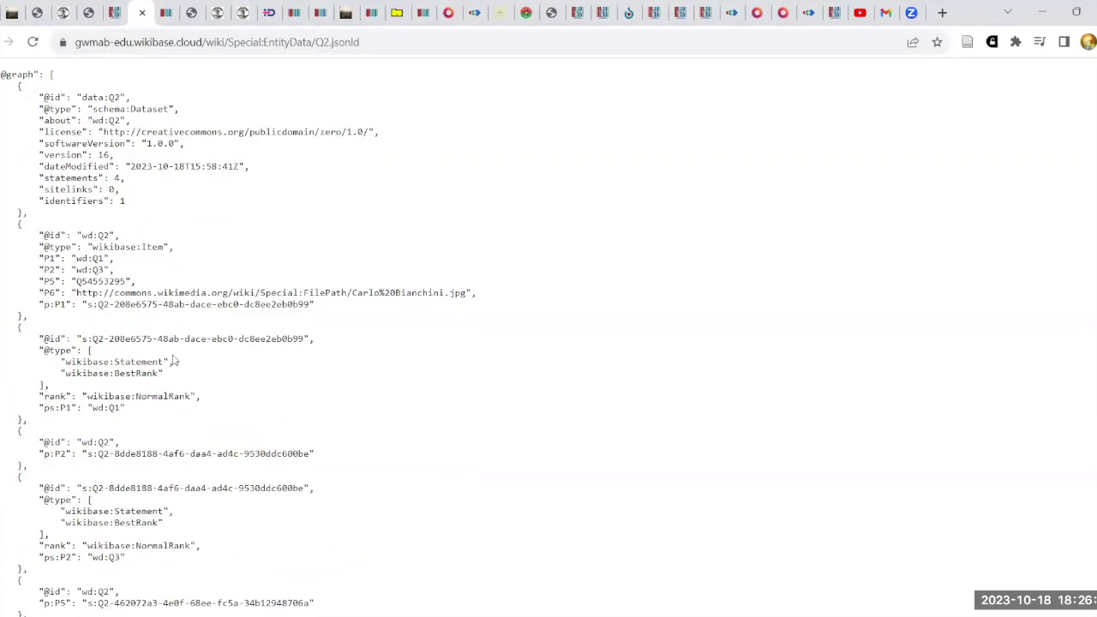
{"action": "scroll", "coordinate": [696, 510], "scroll_direction": "down", "scroll_amount": 20}
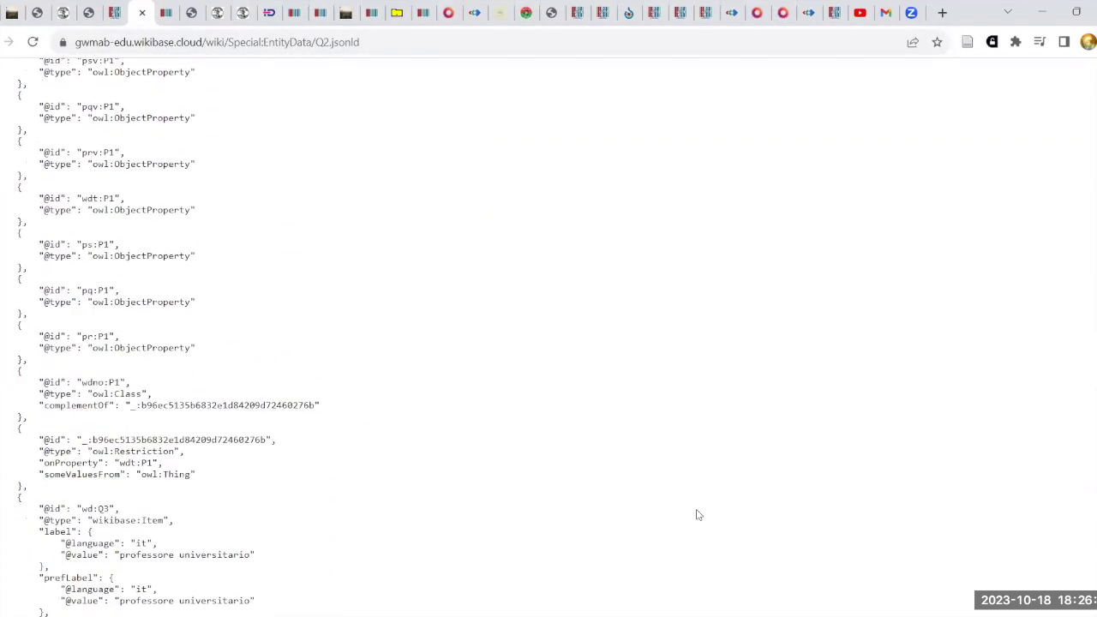
{"action": "scroll", "coordinate": [420, 387], "scroll_direction": "down", "scroll_amount": 20}
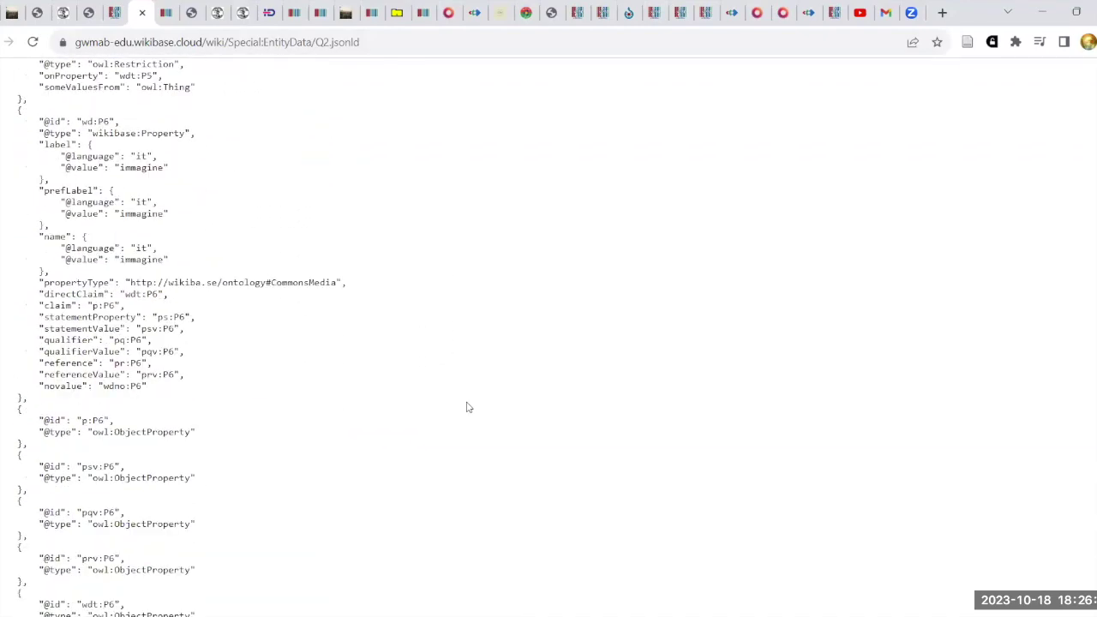
{"action": "scroll", "coordinate": [493, 412], "scroll_direction": "down", "scroll_amount": 15}
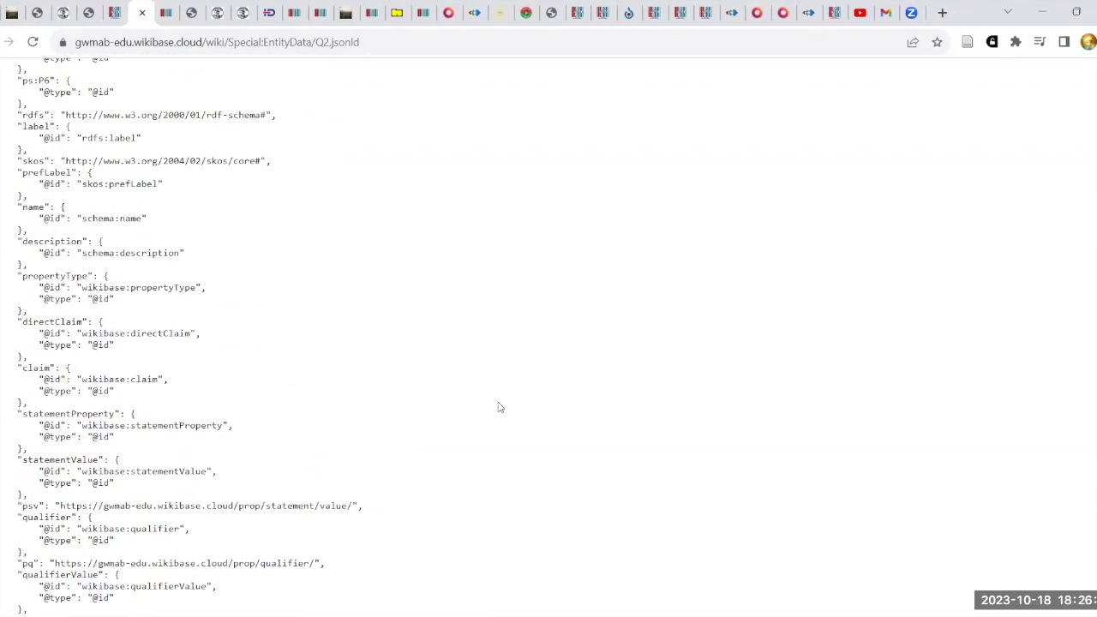
{"action": "scroll", "coordinate": [505, 403], "scroll_direction": "down", "scroll_amount": 15}
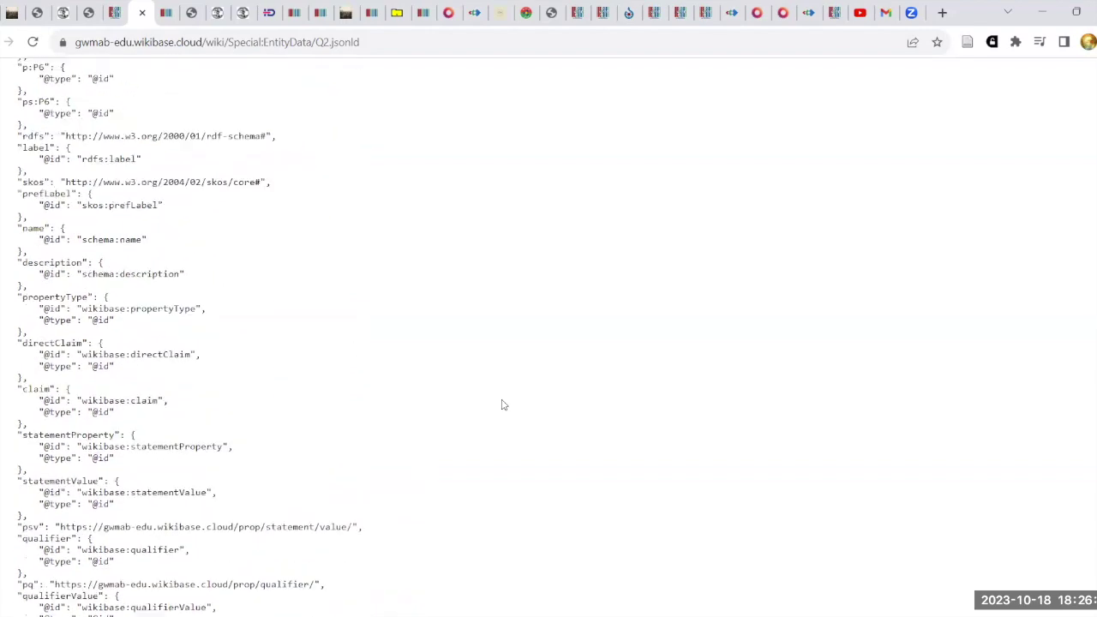
{"action": "scroll", "coordinate": [514, 403], "scroll_direction": "up", "scroll_amount": 15}
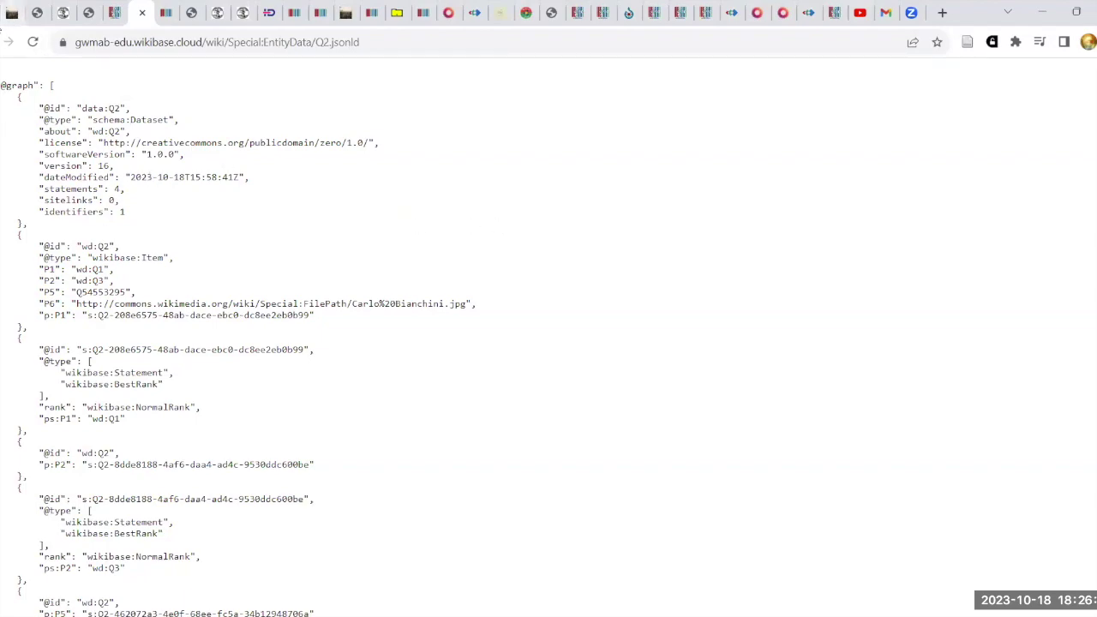
{"action": "left_click", "coordinate": [12, 12]}
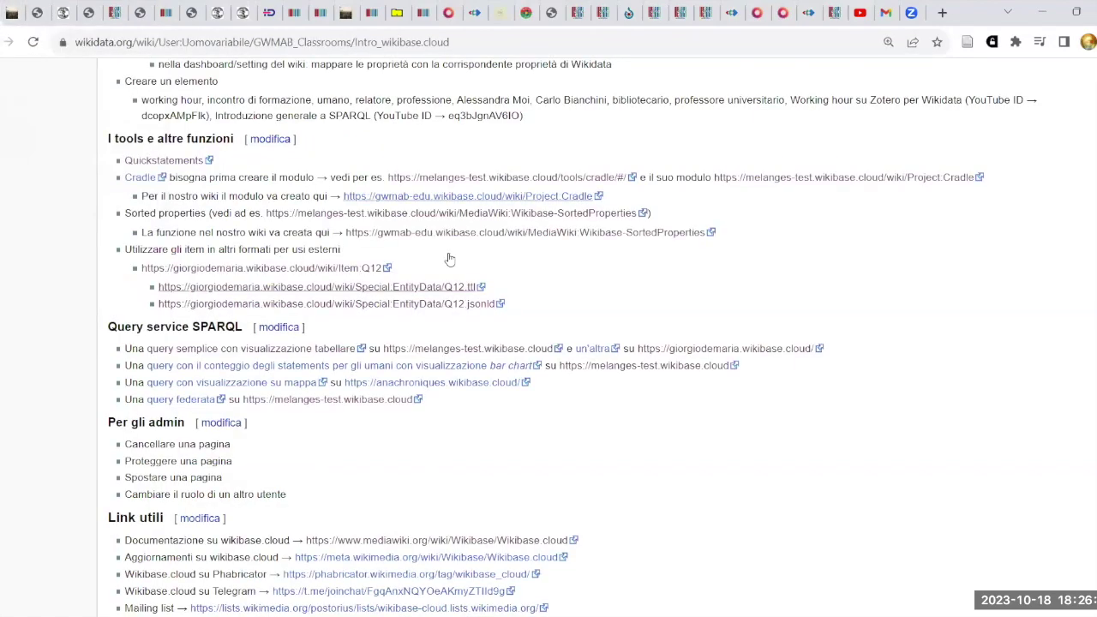
Look at the wiki's SPARQL query service from the Wikibase-SortedProperties page, then return to the course notes.
{"action": "scroll", "coordinate": [625, 438], "scroll_direction": "down", "scroll_amount": 2}
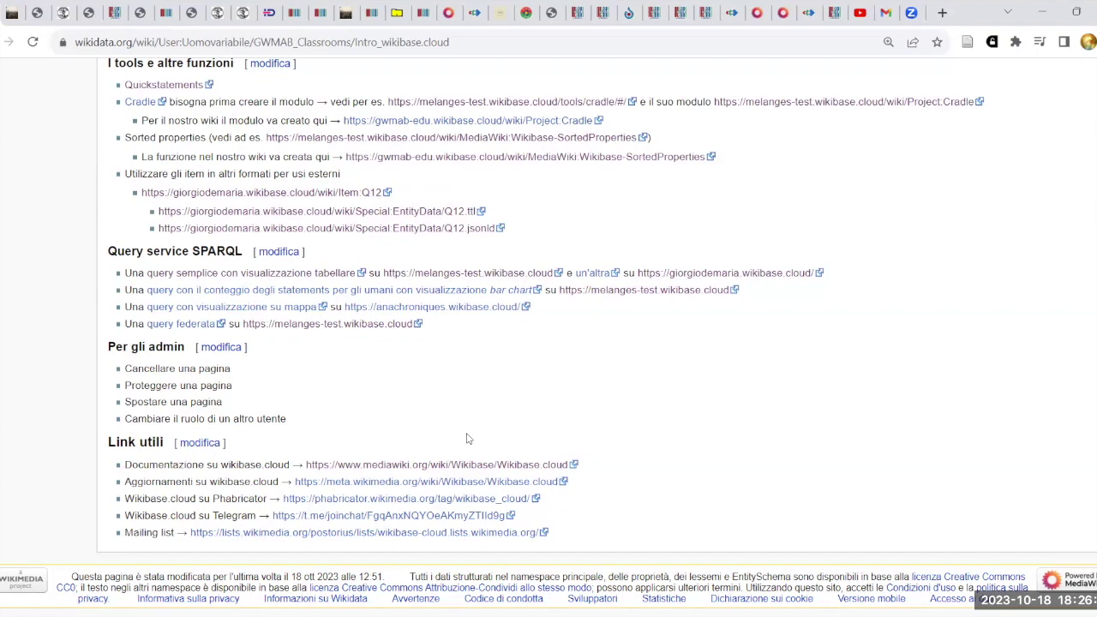
{"action": "left_click", "coordinate": [123, 13]}
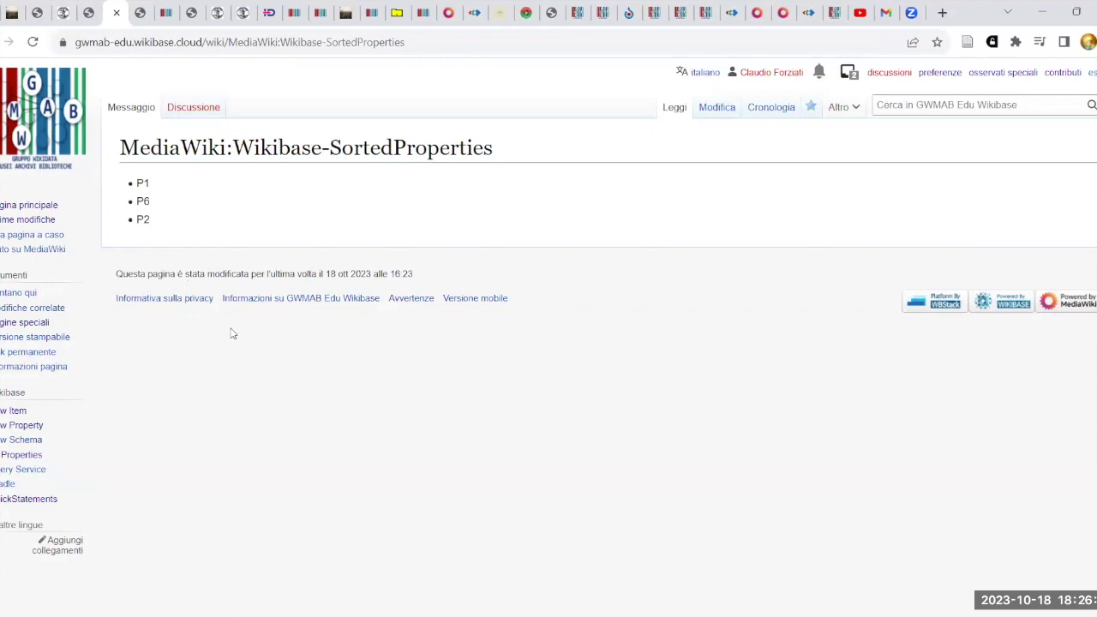
{"action": "left_click", "coordinate": [32, 472]}
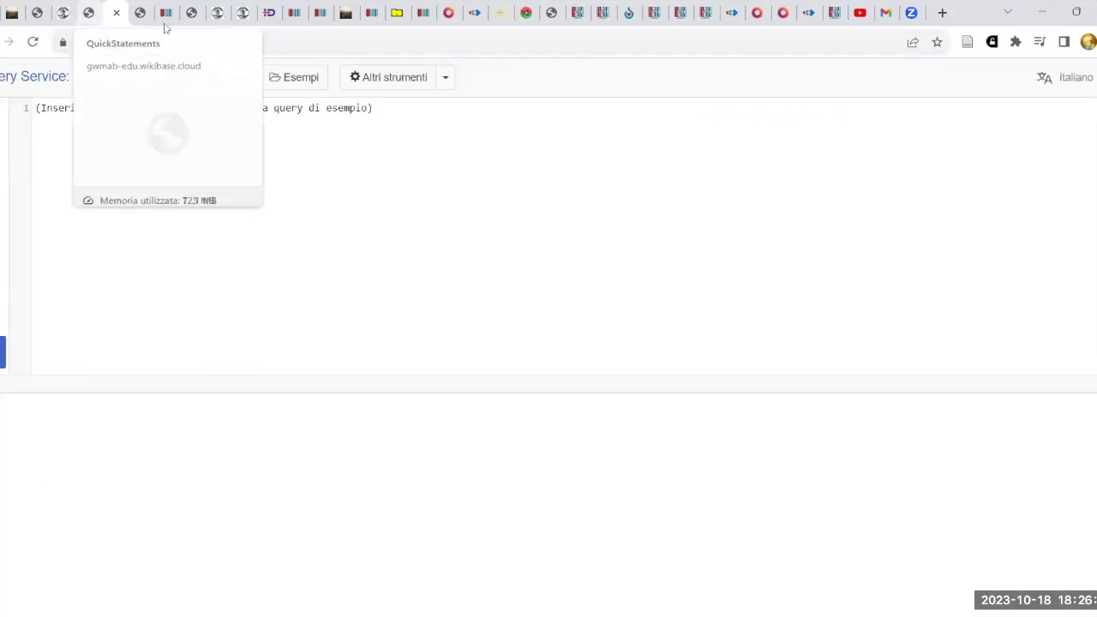
{"action": "key", "text": "alt+Left"}
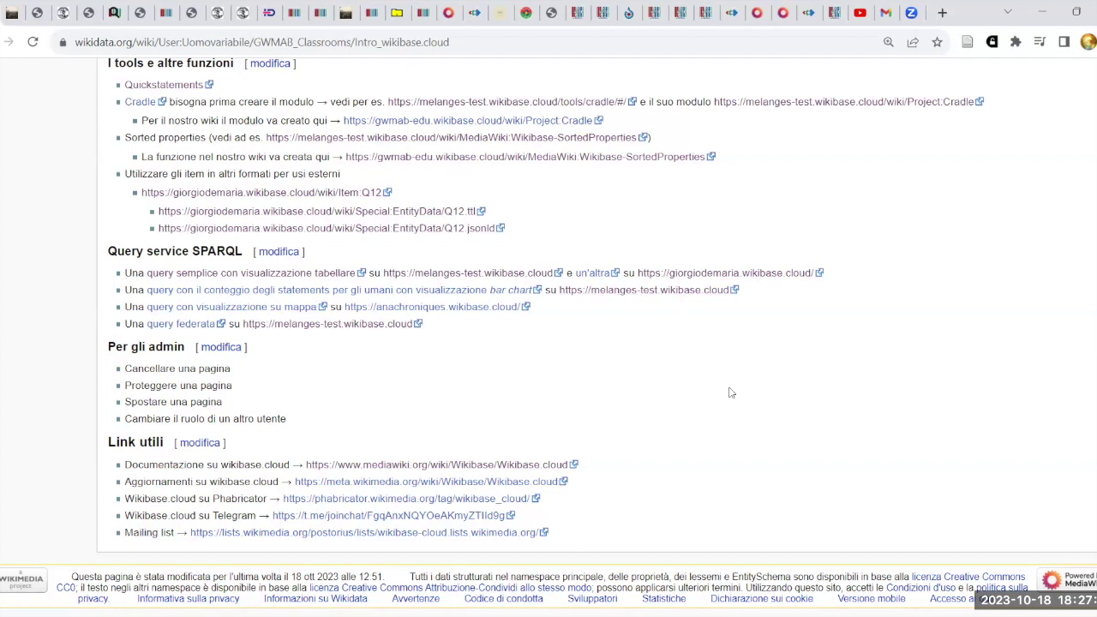
Open the 'query semplice con visualizzazione tabellare' example in a new tab and view it.
{"action": "right_click", "coordinate": [265, 279]}
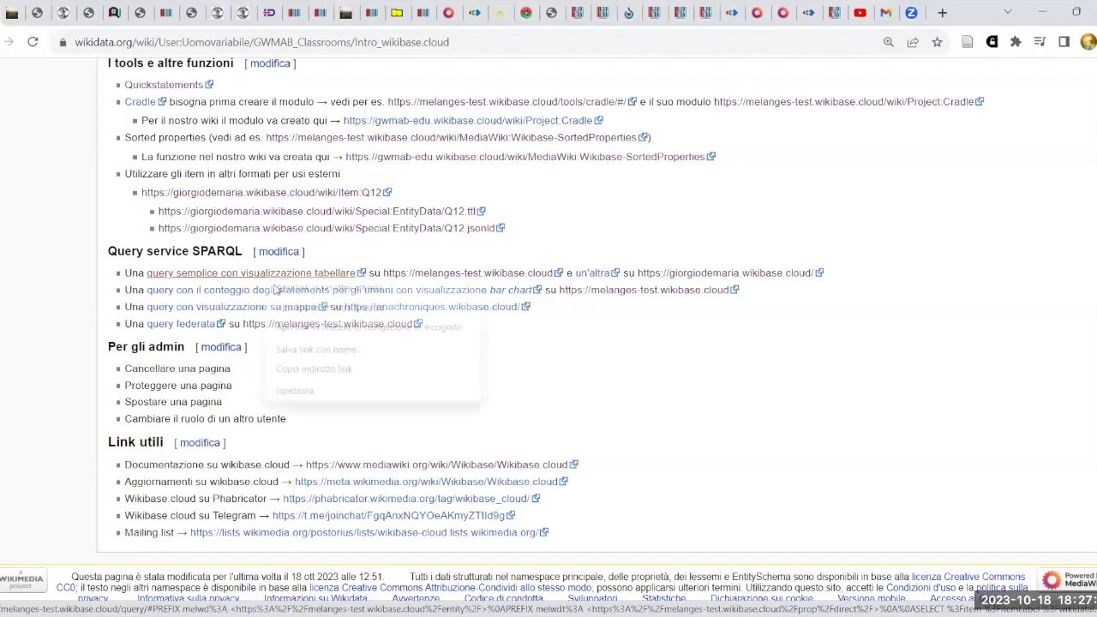
{"action": "left_click", "coordinate": [296, 288]}
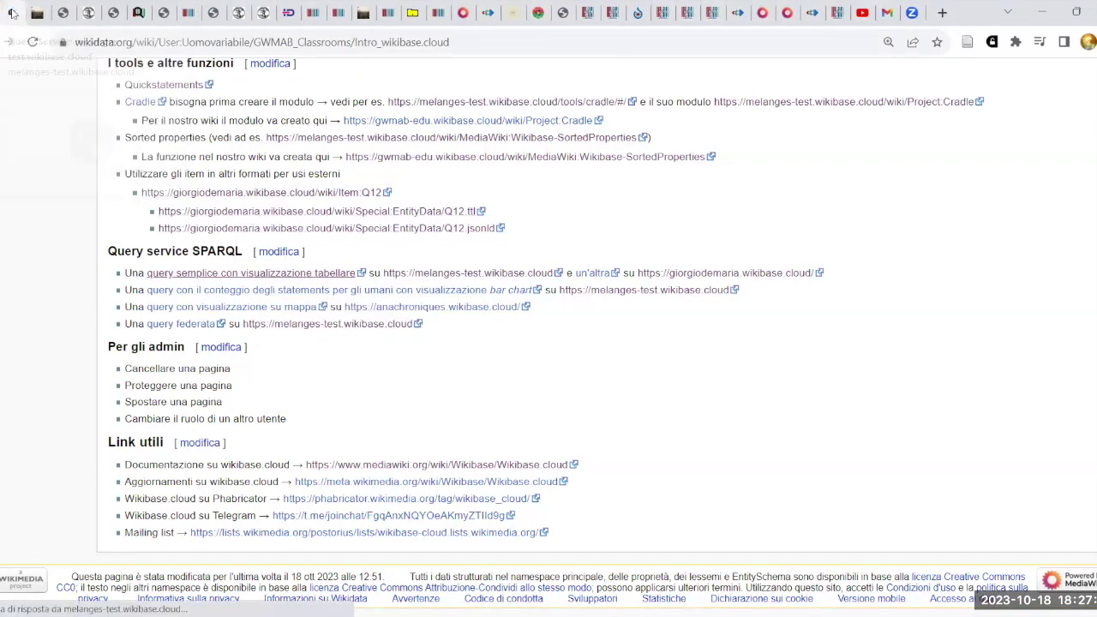
{"action": "left_click", "coordinate": [12, 12]}
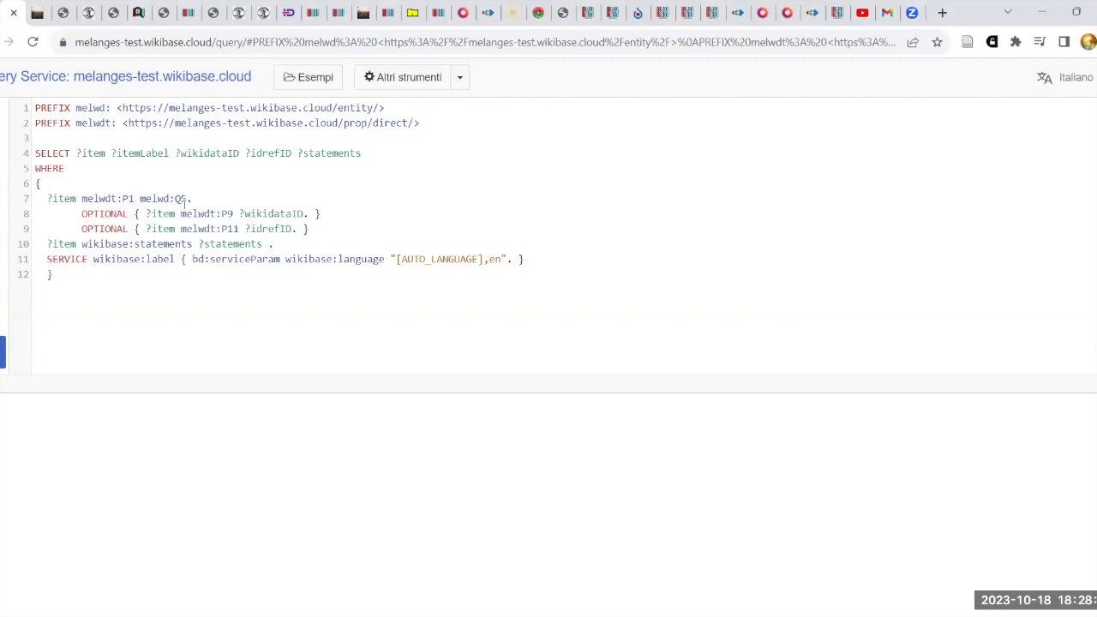
Run the humans query with Wikidata ID, IdRef ID and statement counts, and browse its 20 results.
{"action": "left_click", "coordinate": [7, 145]}
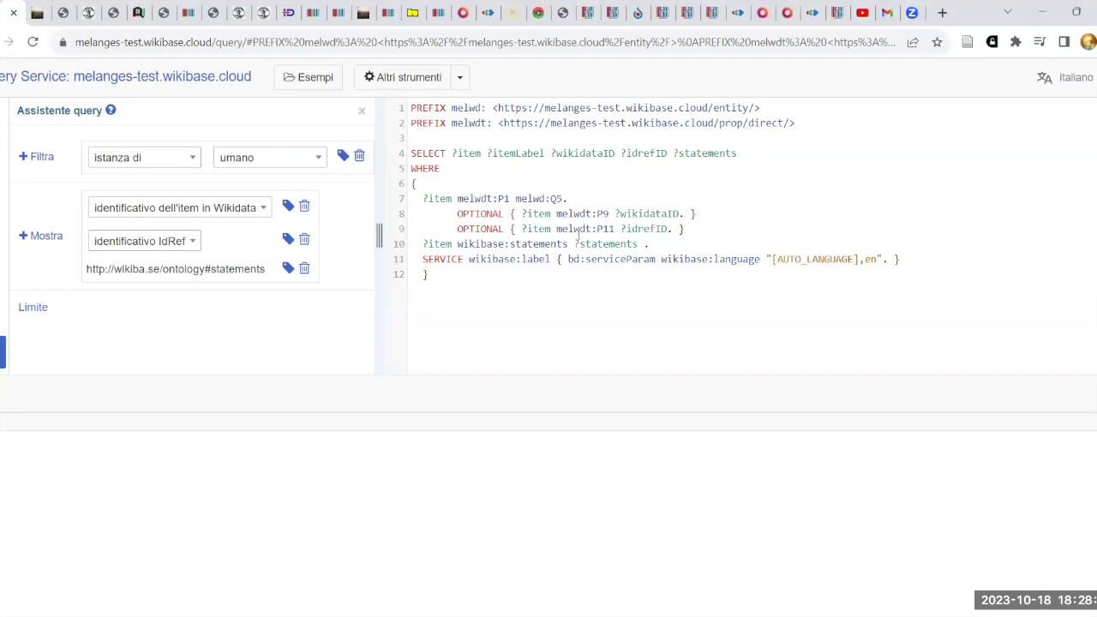
{"action": "left_click", "coordinate": [361, 110]}
{"action": "key", "text": "ctrl+Return"}
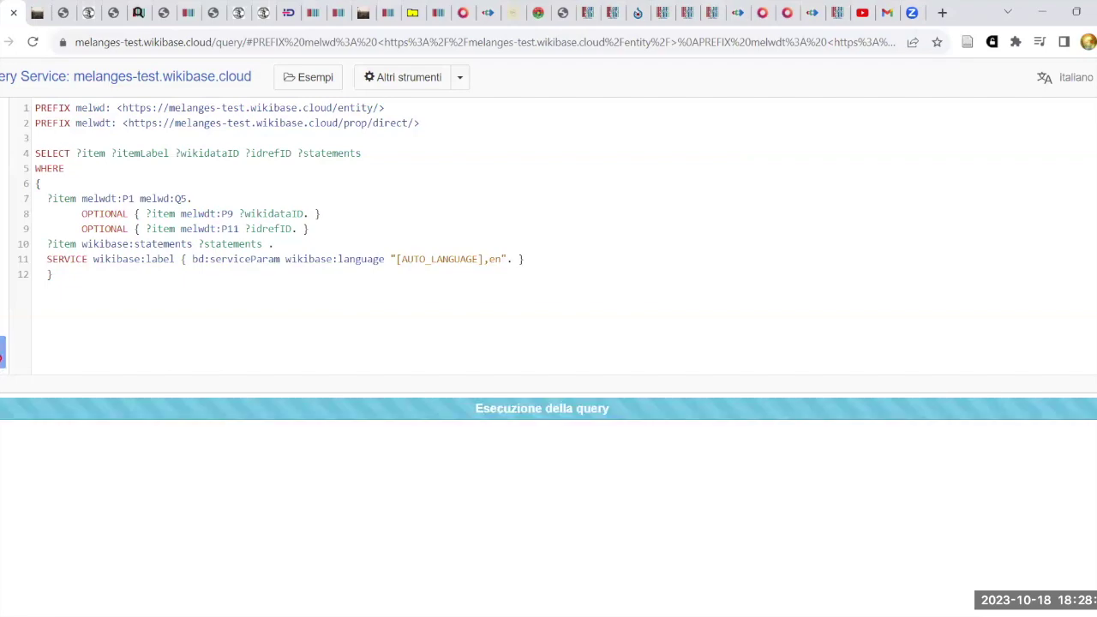
{"action": "scroll", "coordinate": [660, 363], "scroll_direction": "down", "scroll_amount": 5}
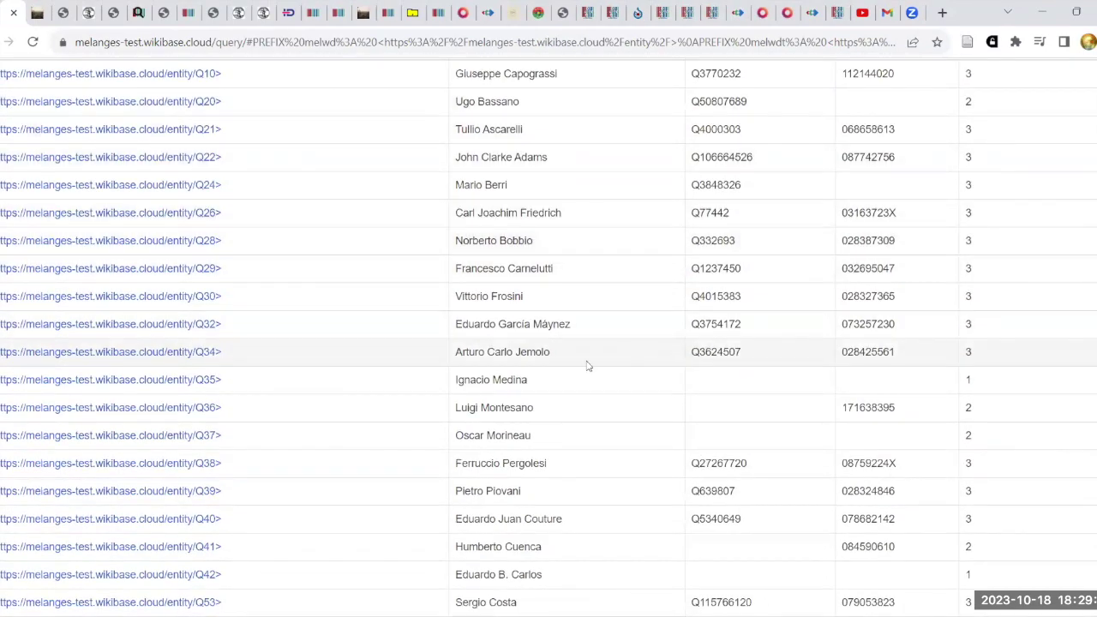
{"action": "scroll", "coordinate": [587, 368], "scroll_direction": "up", "scroll_amount": 5}
{"action": "scroll", "coordinate": [180, 485], "scroll_direction": "down", "scroll_amount": 4}
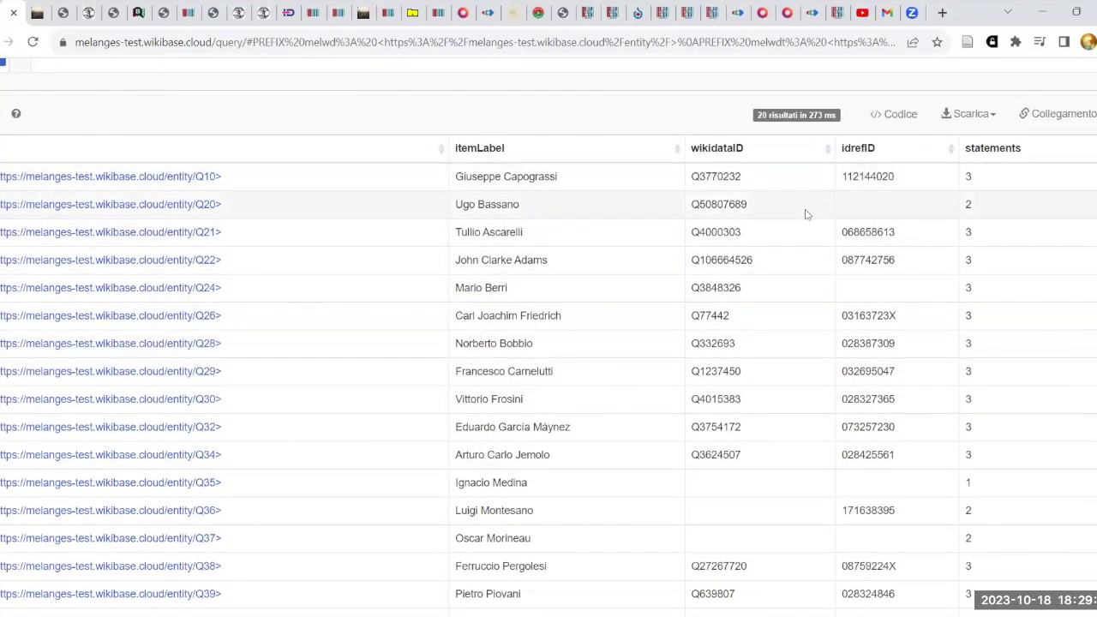
{"action": "scroll", "coordinate": [805, 214], "scroll_direction": "up", "scroll_amount": 4}
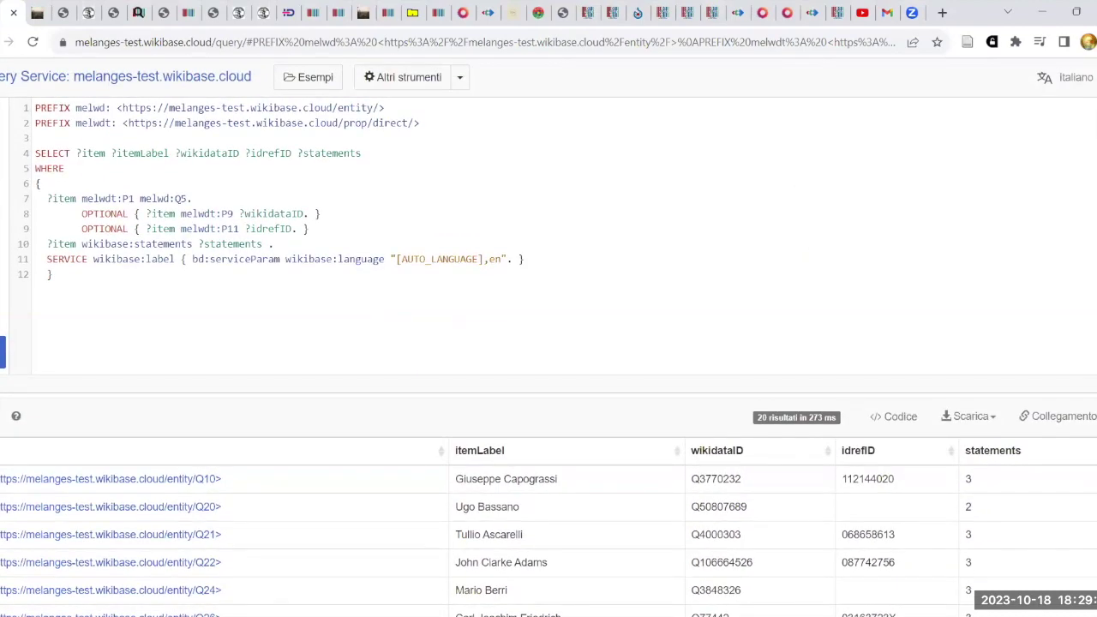
{"action": "key", "text": "ctrl+Tab"}
Open the giorgiodemaria.wikibase.cloud reviews query example in a new tab.
{"action": "right_click", "coordinate": [599, 279]}
{"action": "left_click", "coordinate": [638, 287]}
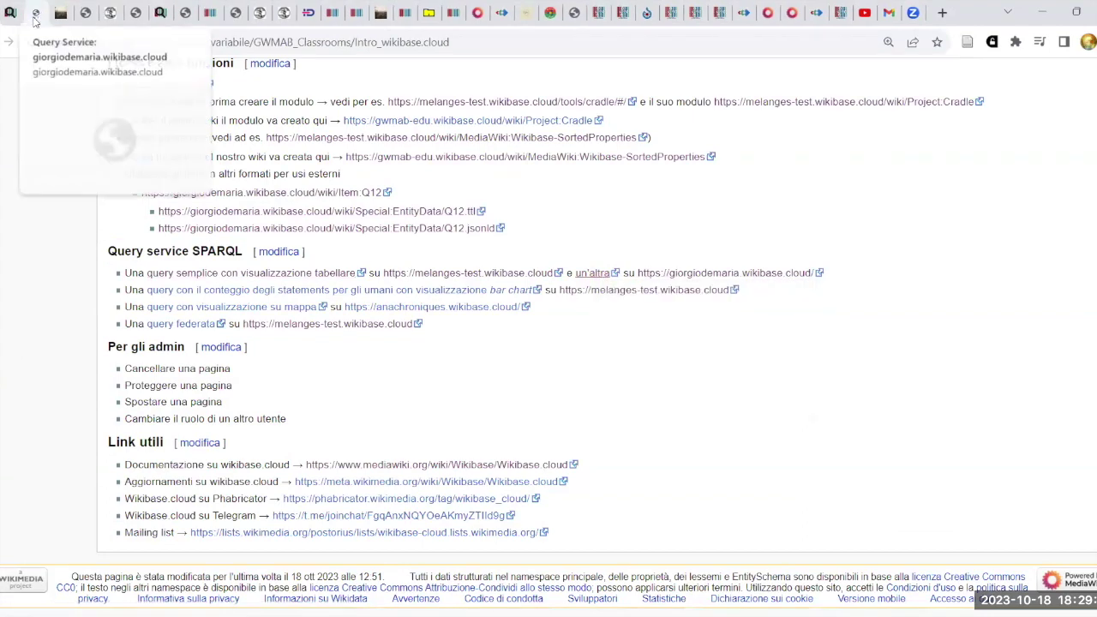
{"action": "left_click", "coordinate": [34, 13]}
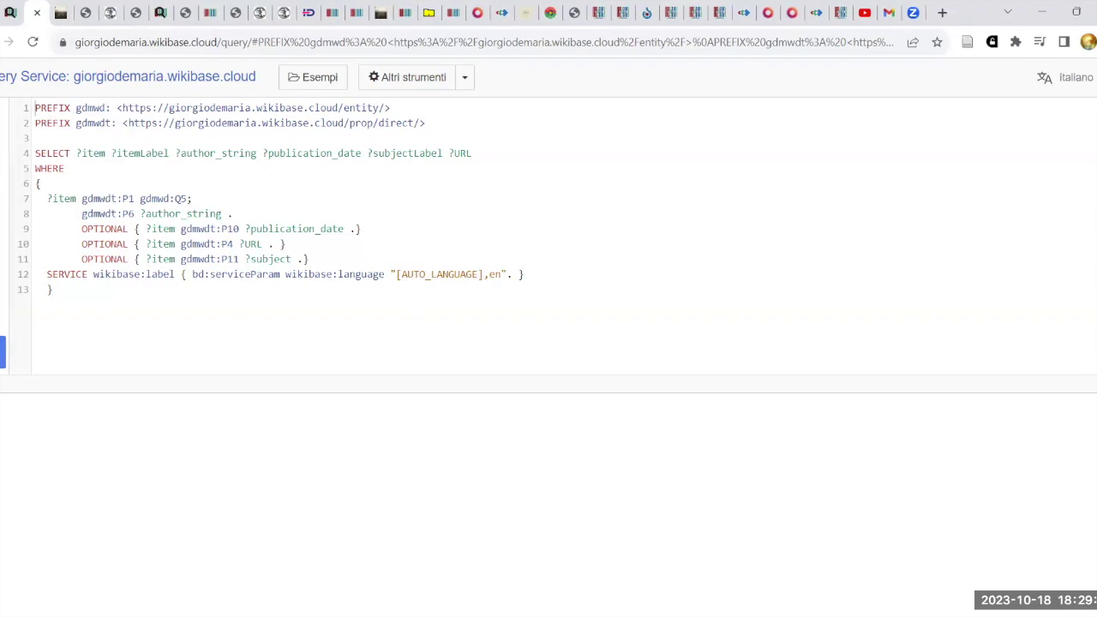
Run the reviews query and browse its 11 results with author, publication date, subject and URL.
{"action": "left_click", "coordinate": [3, 353]}
{"action": "scroll", "coordinate": [657, 150], "scroll_direction": "down", "scroll_amount": 3}
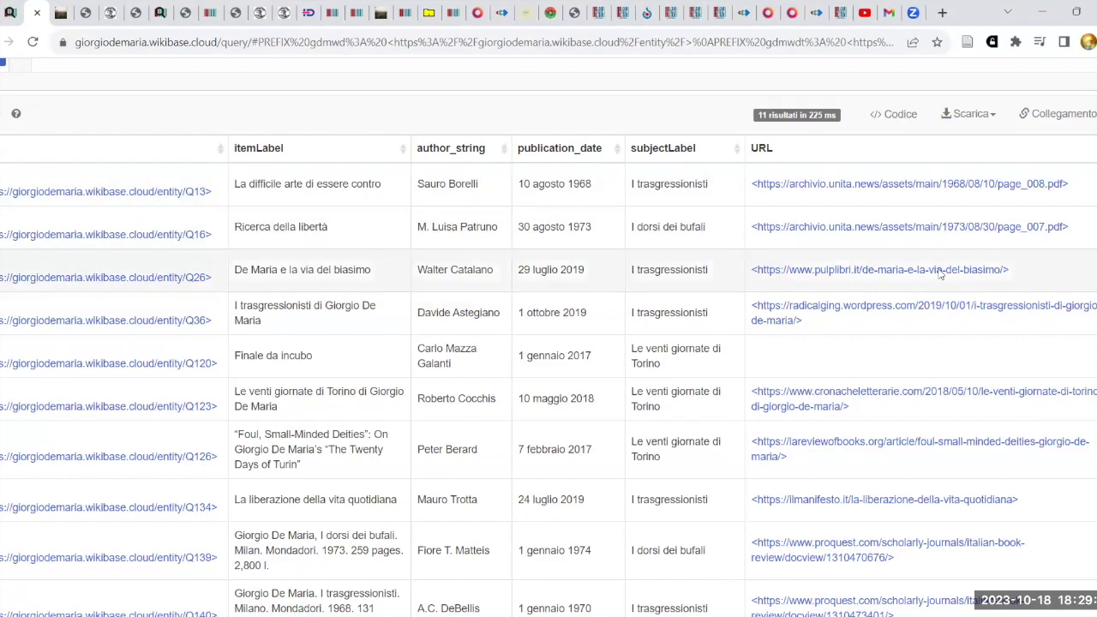
{"action": "scroll", "coordinate": [244, 196], "scroll_direction": "up", "scroll_amount": 4}
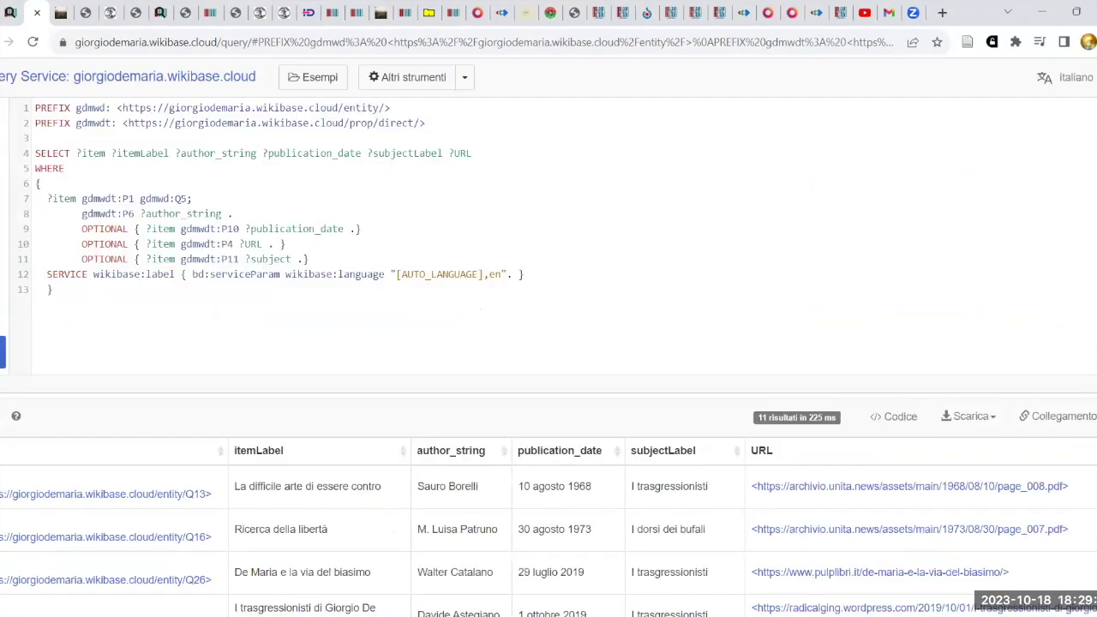
{"action": "left_click", "coordinate": [3, 351]}
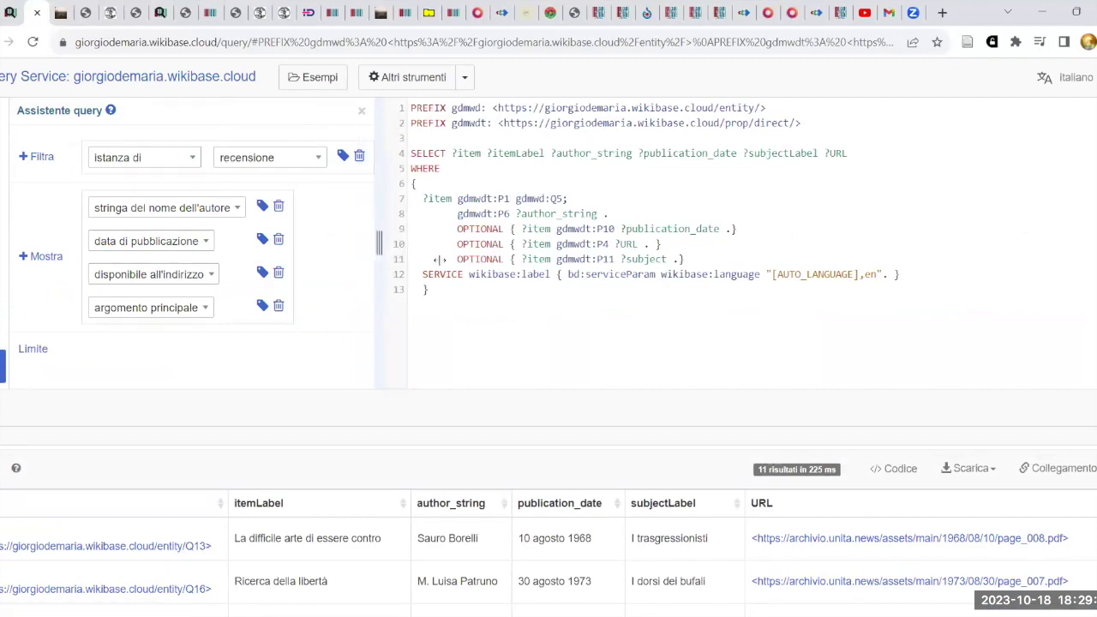
{"action": "left_click", "coordinate": [360, 112]}
{"action": "scroll", "coordinate": [629, 465], "scroll_direction": "down", "scroll_amount": 5}
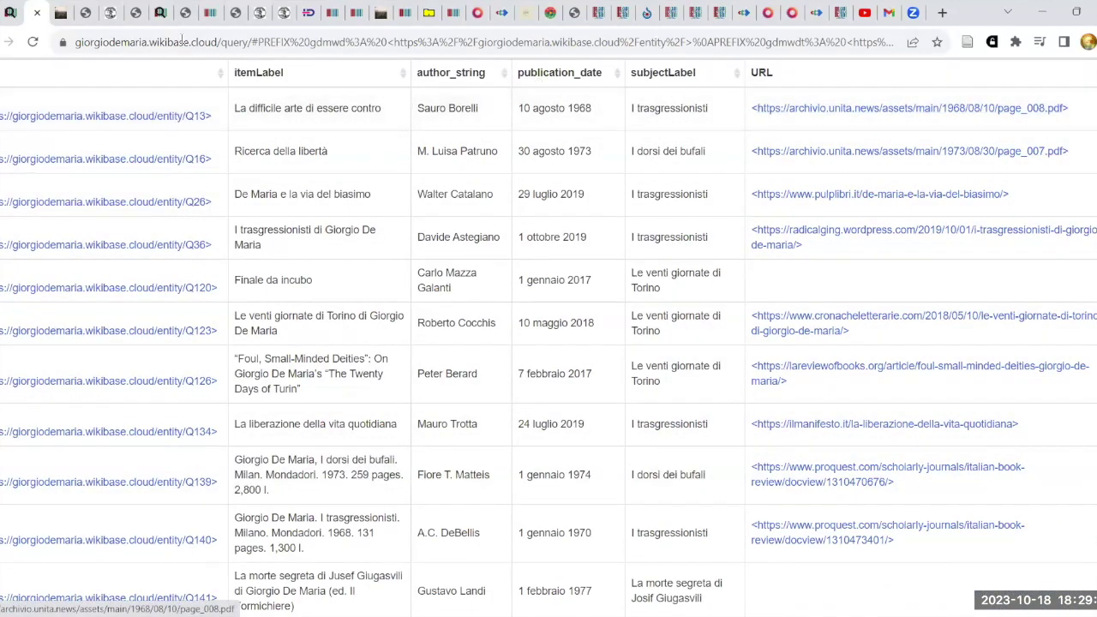
Open review item Q13 in a new tab and look over its statements.
{"action": "right_click", "coordinate": [155, 119]}
{"action": "left_click", "coordinate": [162, 134]}
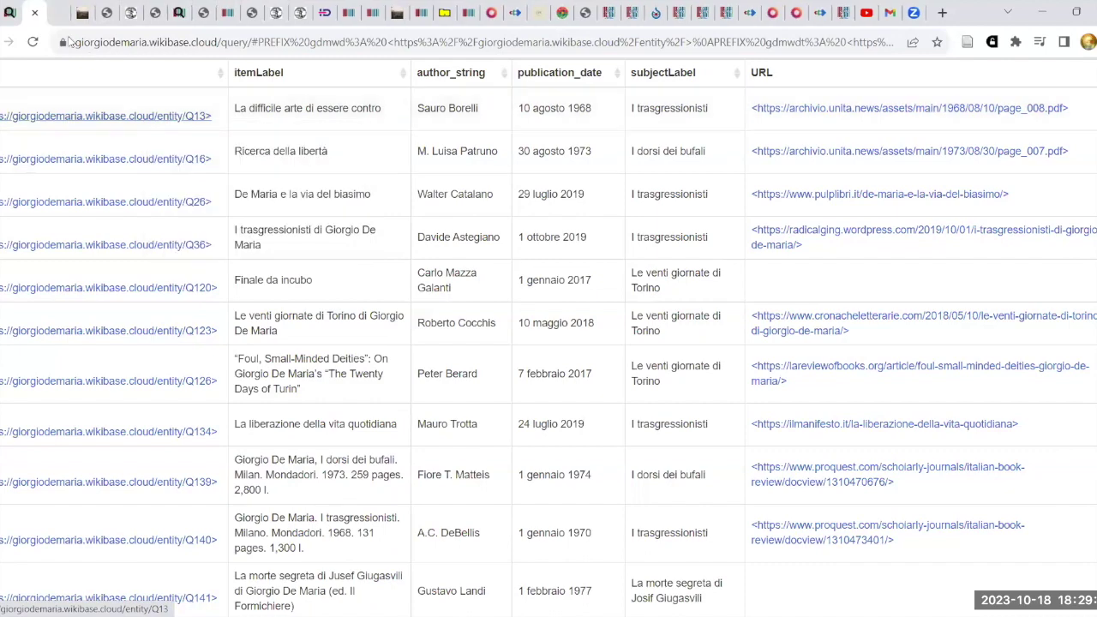
{"action": "key", "text": "ctrl+Tab"}
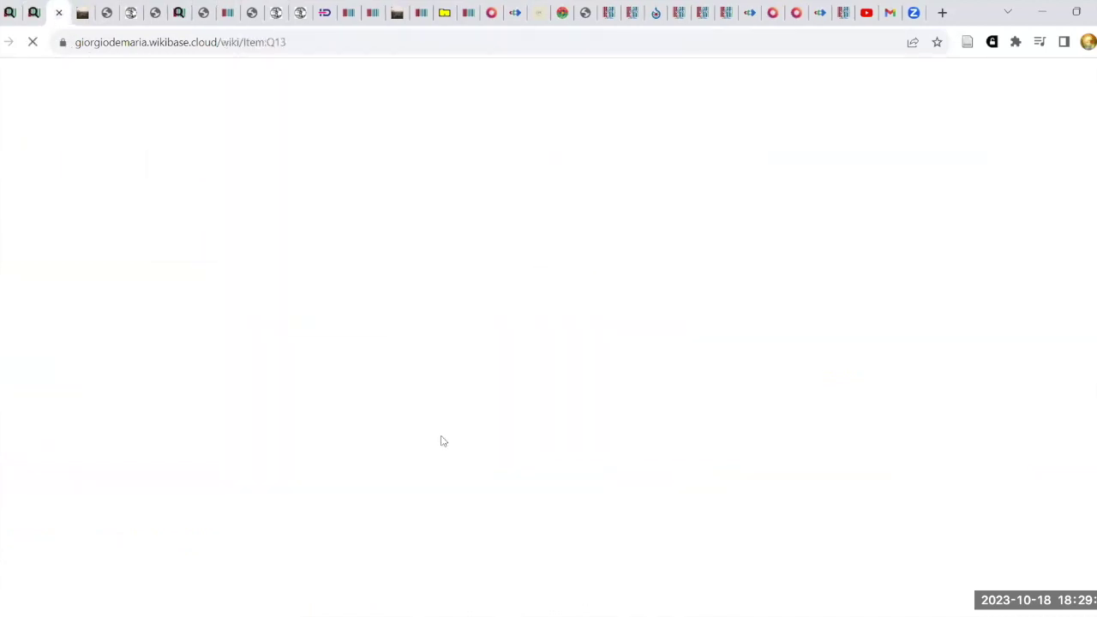
{"action": "scroll", "coordinate": [410, 488], "scroll_direction": "down", "scroll_amount": 10}
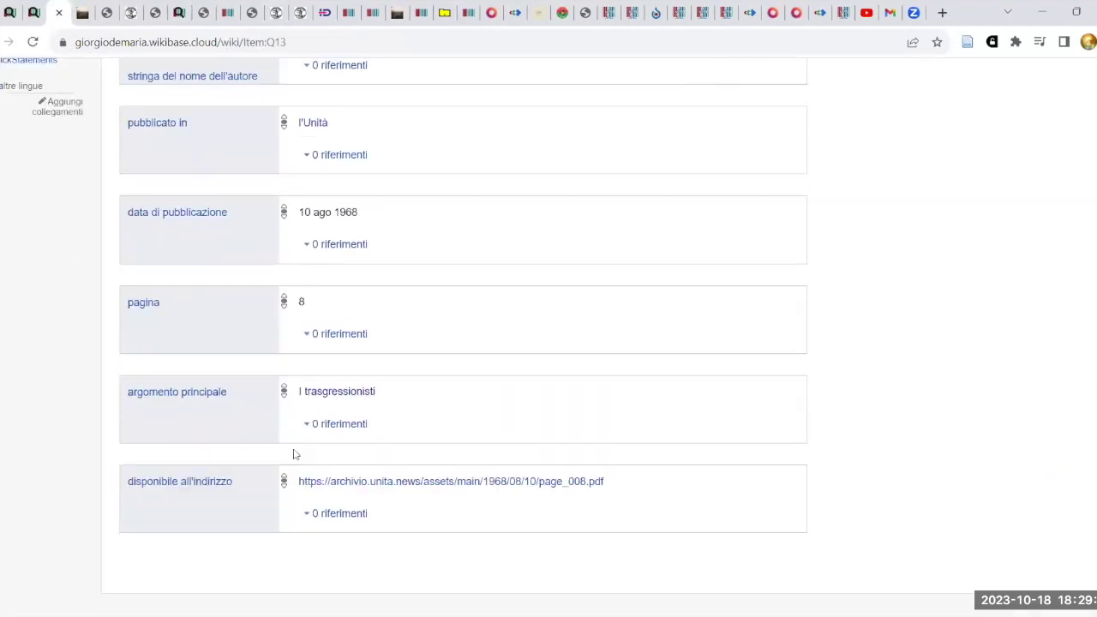
View the archived l'Unità page_008.pdf from 10 agosto 1968, then return to the course page.
{"action": "left_click", "coordinate": [406, 483]}
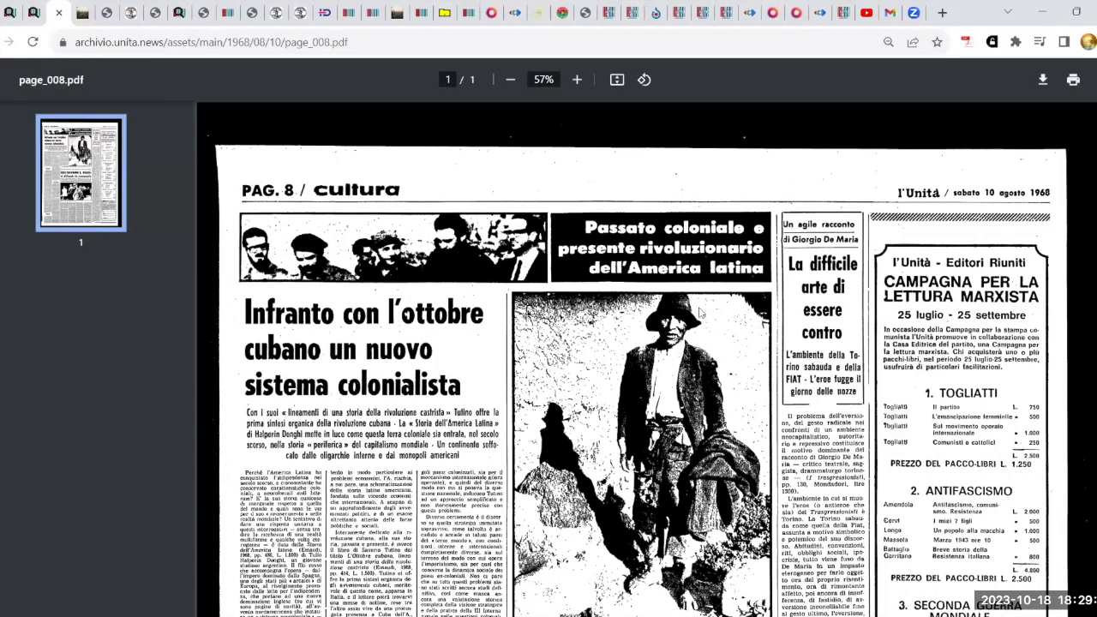
{"action": "scroll", "coordinate": [694, 310], "scroll_direction": "down", "scroll_amount": 1}
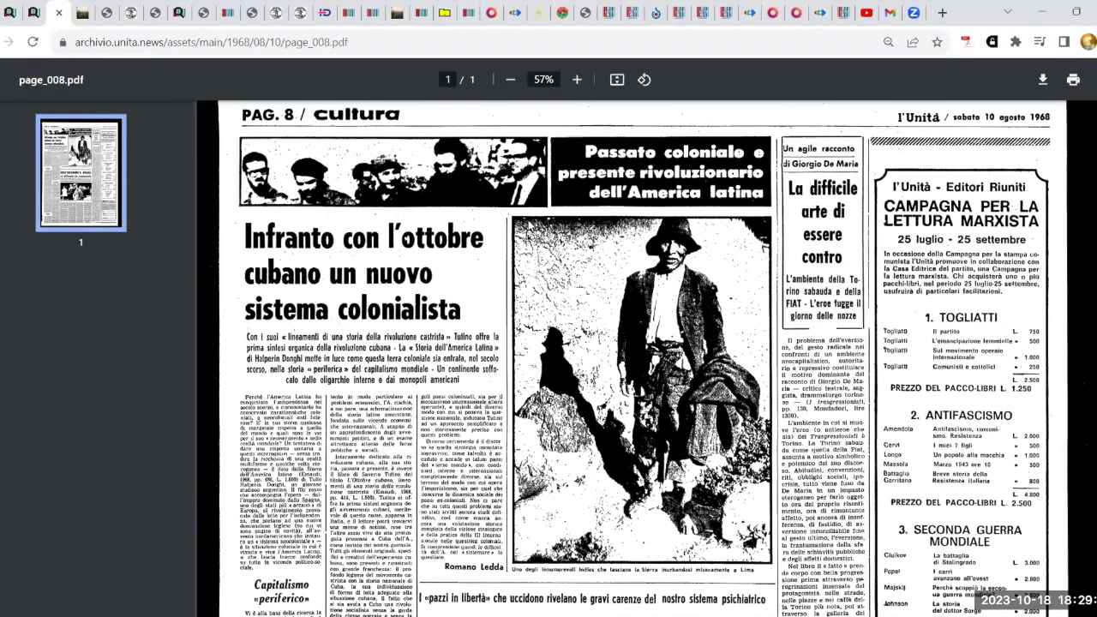
{"action": "scroll", "coordinate": [943, 327], "scroll_direction": "up", "scroll_amount": 1}
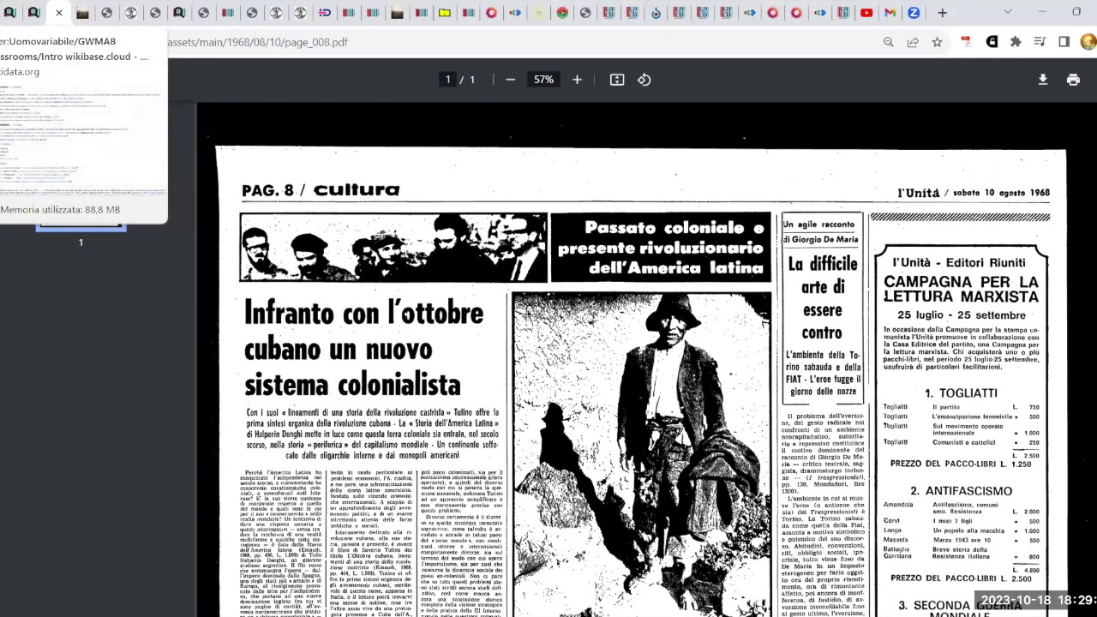
{"action": "left_click", "coordinate": [58, 12]}
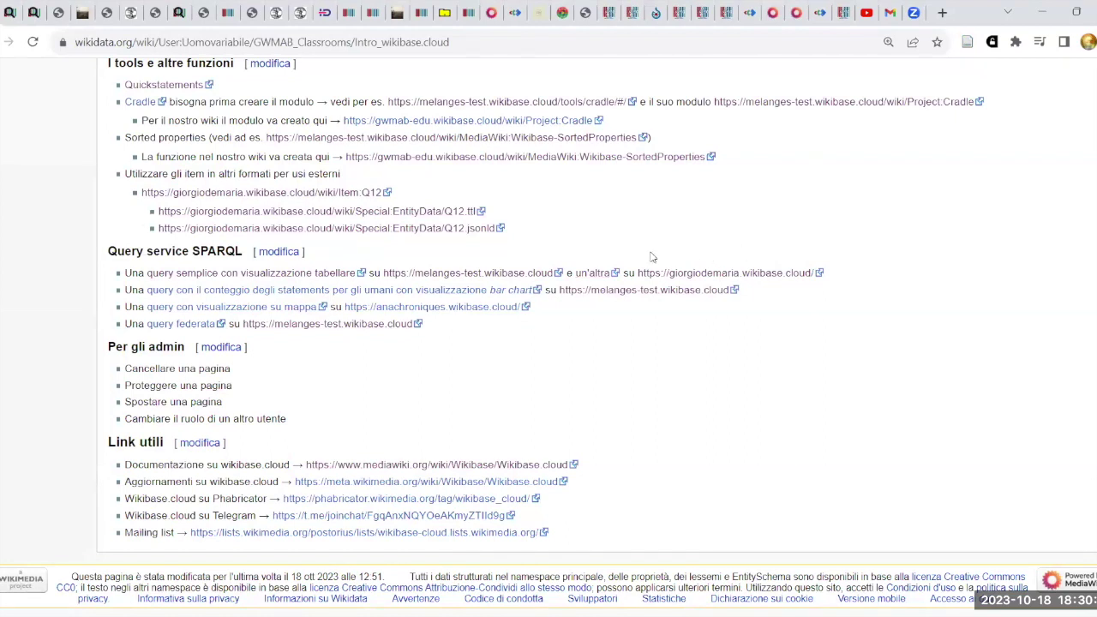
Open the statement-count bar chart query example in a new tab.
{"action": "right_click", "coordinate": [317, 299]}
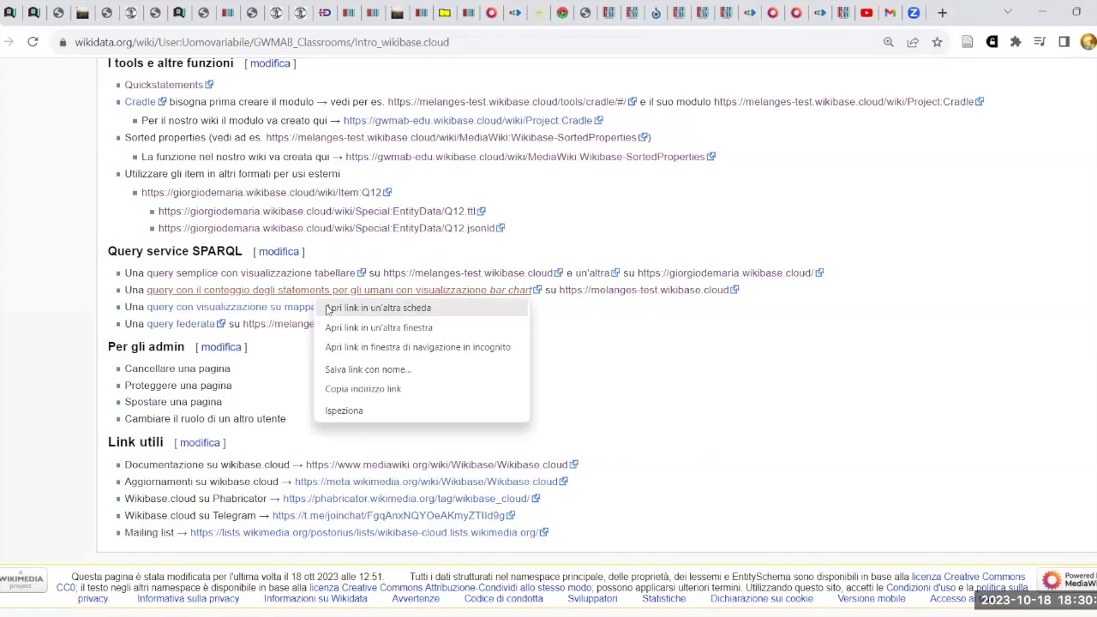
{"action": "left_click", "coordinate": [326, 308]}
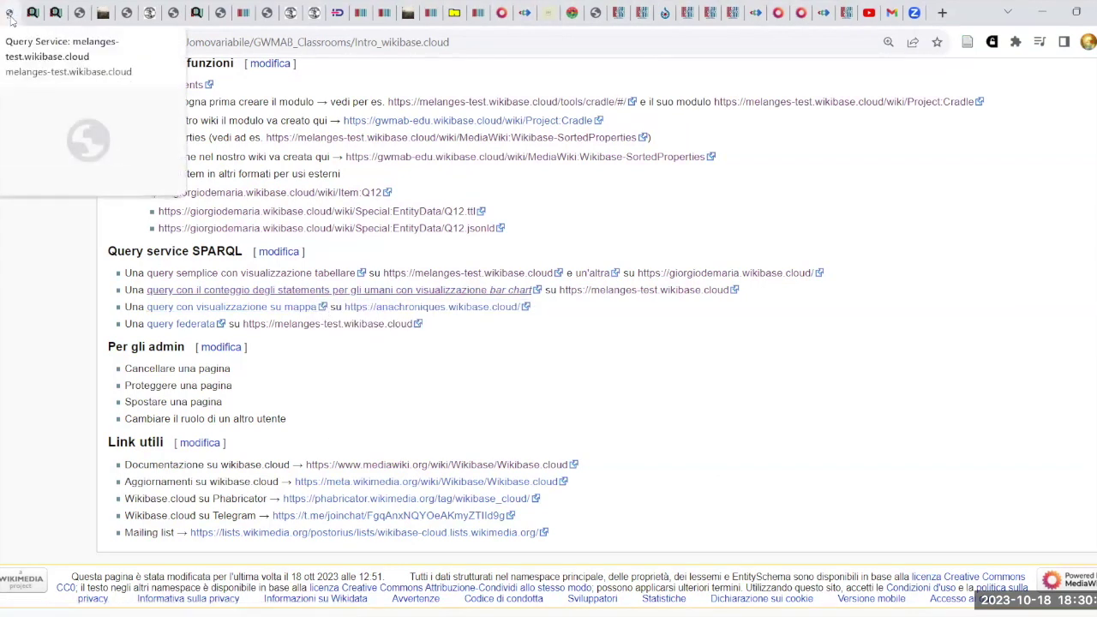
{"action": "left_click", "coordinate": [10, 16]}
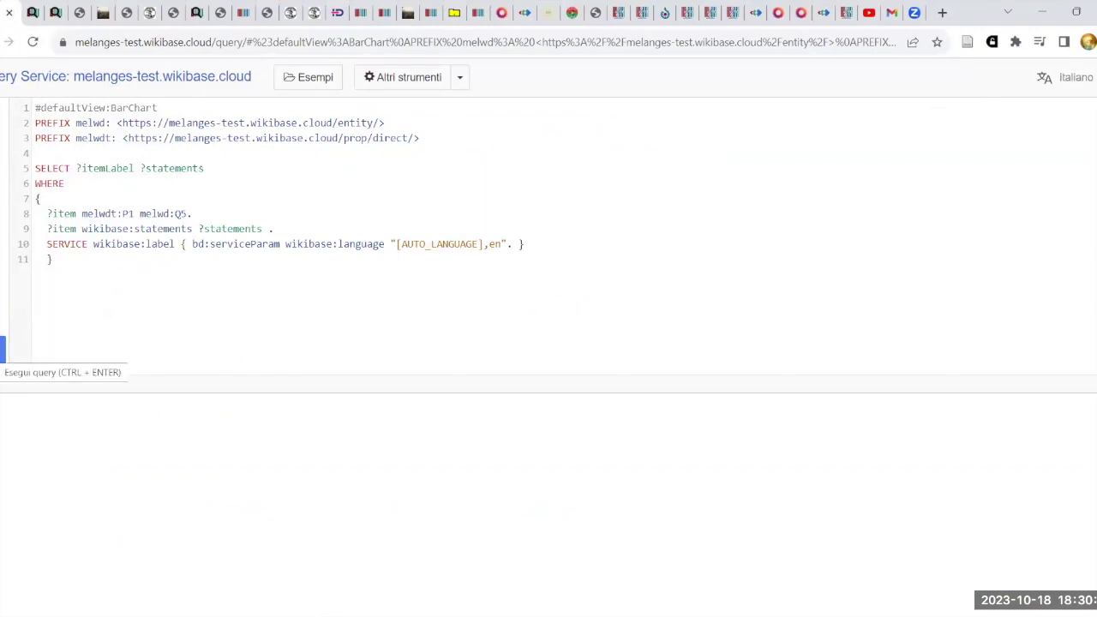
Run it to chart statement counts for 20 people as bars, then return to the course page.
{"action": "left_click", "coordinate": [3, 350]}
{"action": "scroll", "coordinate": [774, 342], "scroll_direction": "down", "scroll_amount": 4}
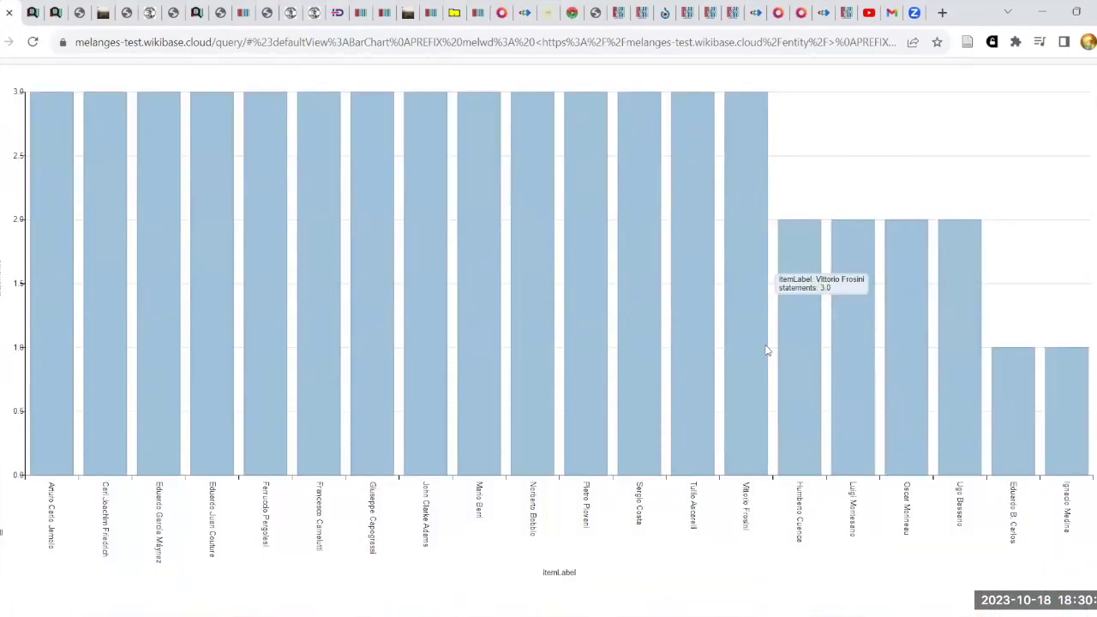
{"action": "scroll", "coordinate": [766, 350], "scroll_direction": "up", "scroll_amount": 4}
{"action": "scroll", "coordinate": [759, 356], "scroll_direction": "down", "scroll_amount": 3}
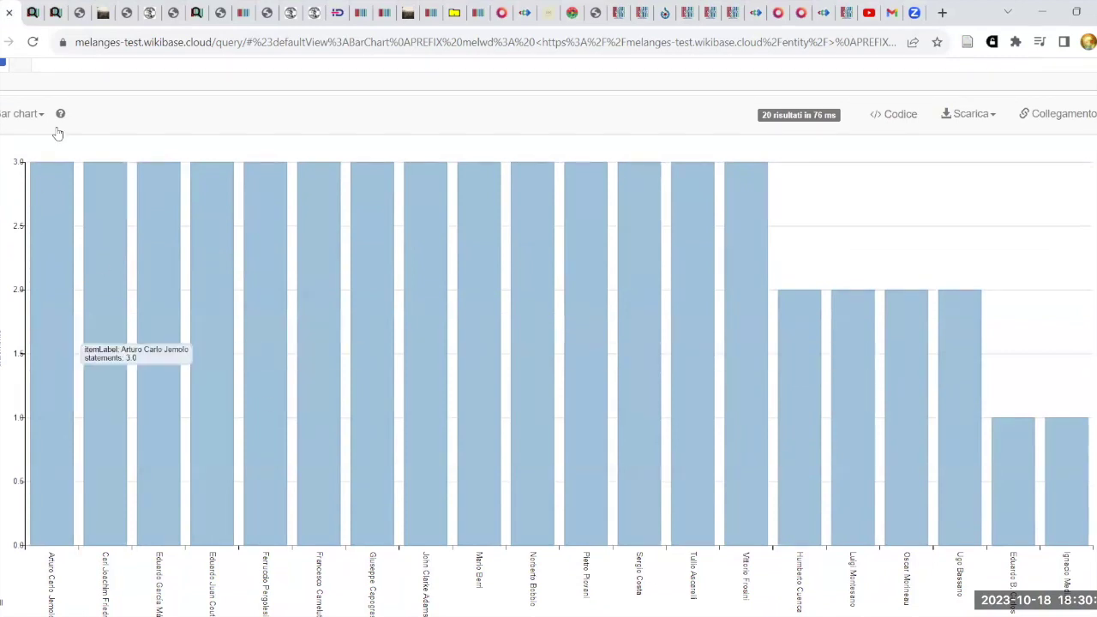
{"action": "scroll", "coordinate": [211, 133], "scroll_direction": "up", "scroll_amount": 4}
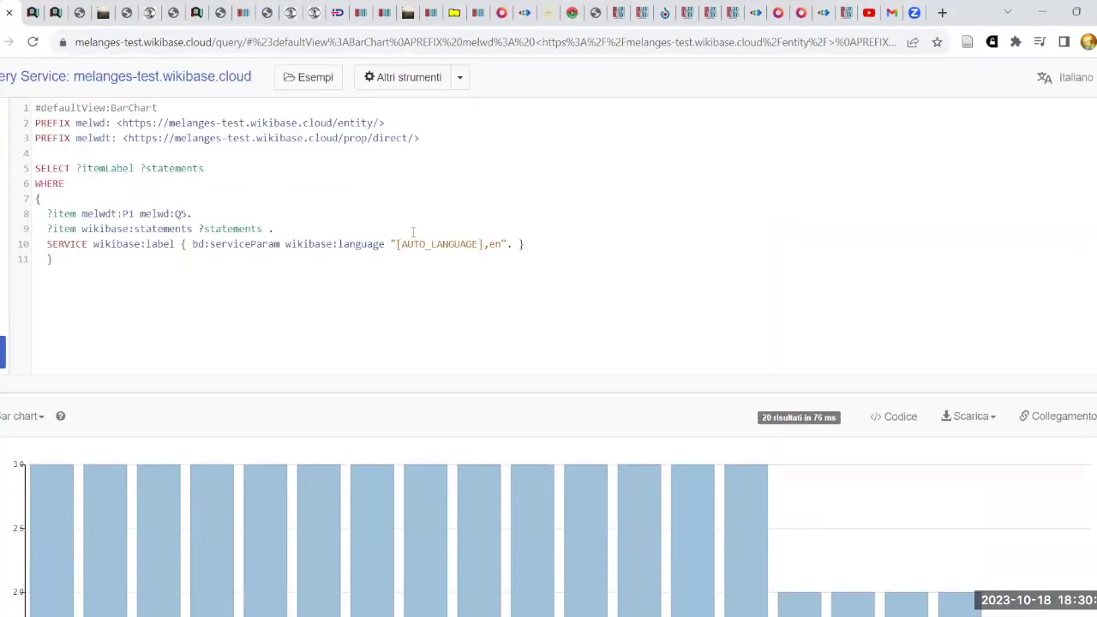
{"action": "scroll", "coordinate": [384, 225], "scroll_direction": "down", "scroll_amount": 3}
{"action": "scroll", "coordinate": [632, 297], "scroll_direction": "down", "scroll_amount": 2}
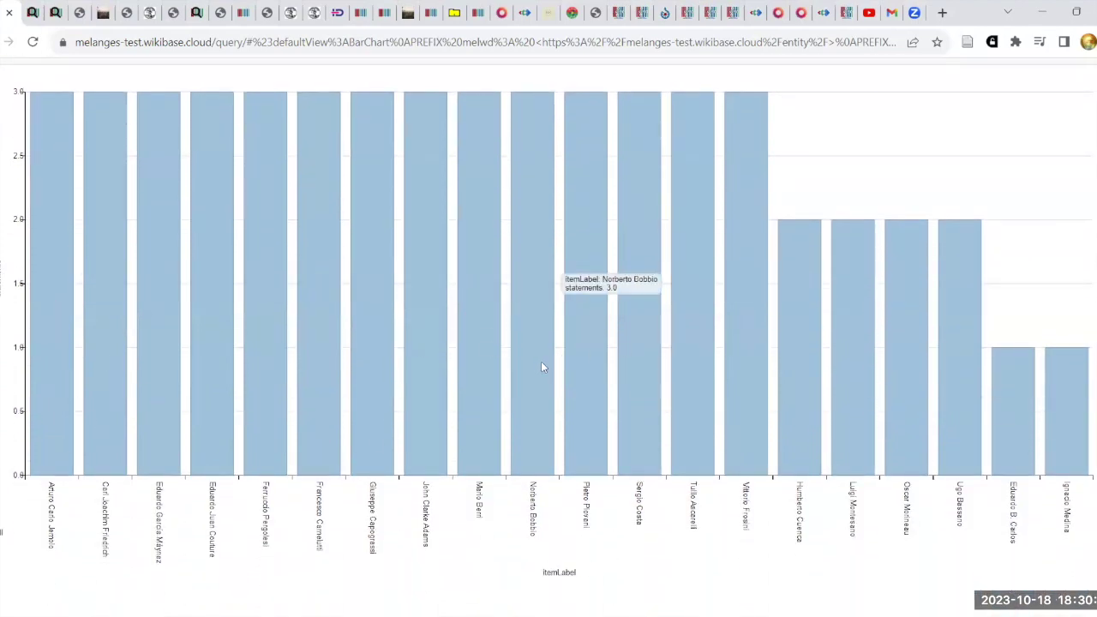
{"action": "scroll", "coordinate": [275, 369], "scroll_direction": "up", "scroll_amount": 1}
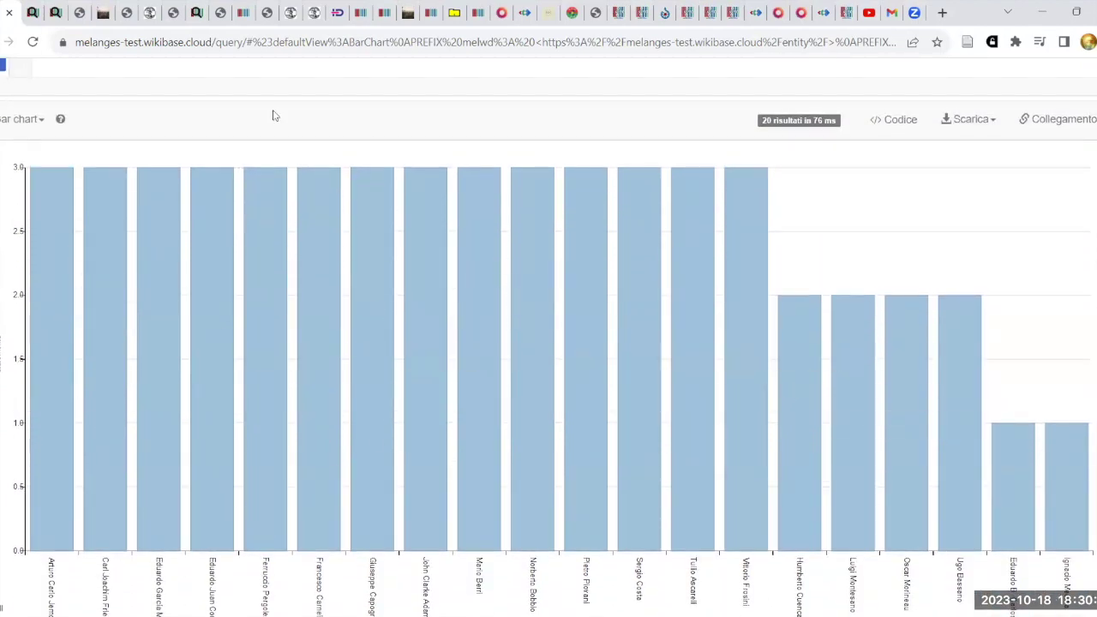
{"action": "scroll", "coordinate": [315, 126], "scroll_direction": "up", "scroll_amount": 3}
{"action": "left_click", "coordinate": [32, 12]}
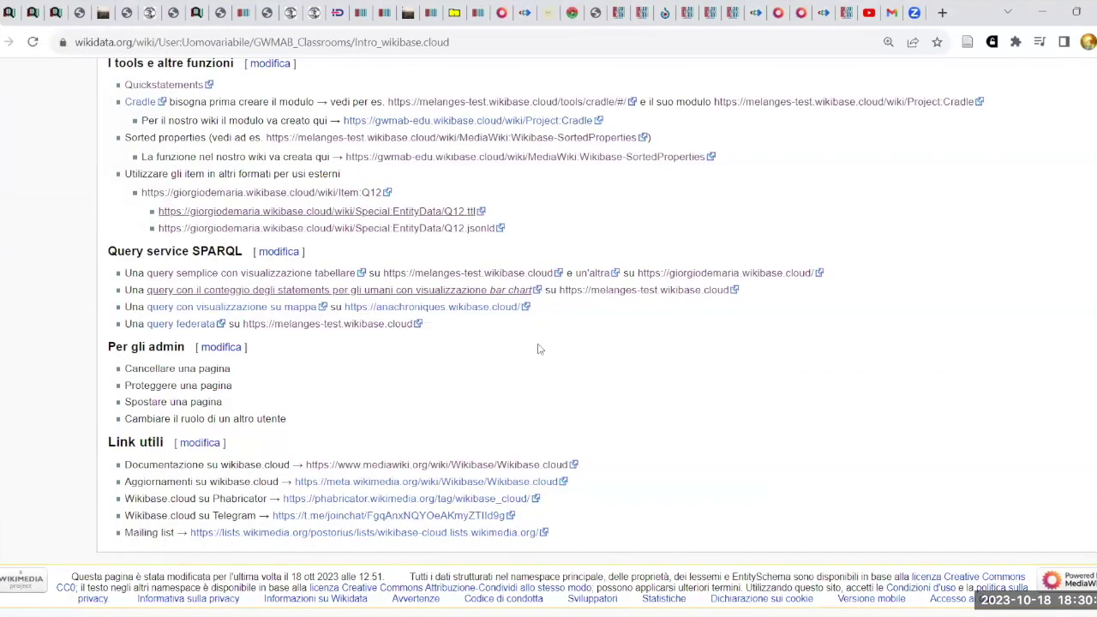
Run the anachroniques.wikibase.cloud polished-axes map query showing 41 sites across France, then return to the course.
{"action": "right_click", "coordinate": [300, 313]}
{"action": "left_click", "coordinate": [326, 321]}
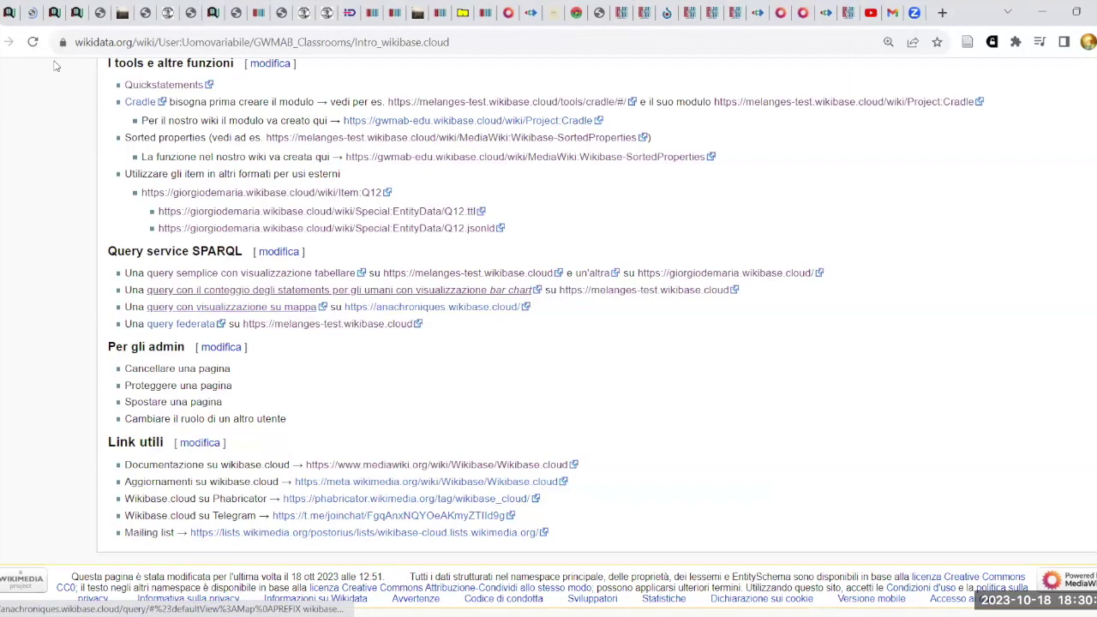
{"action": "left_click", "coordinate": [30, 13]}
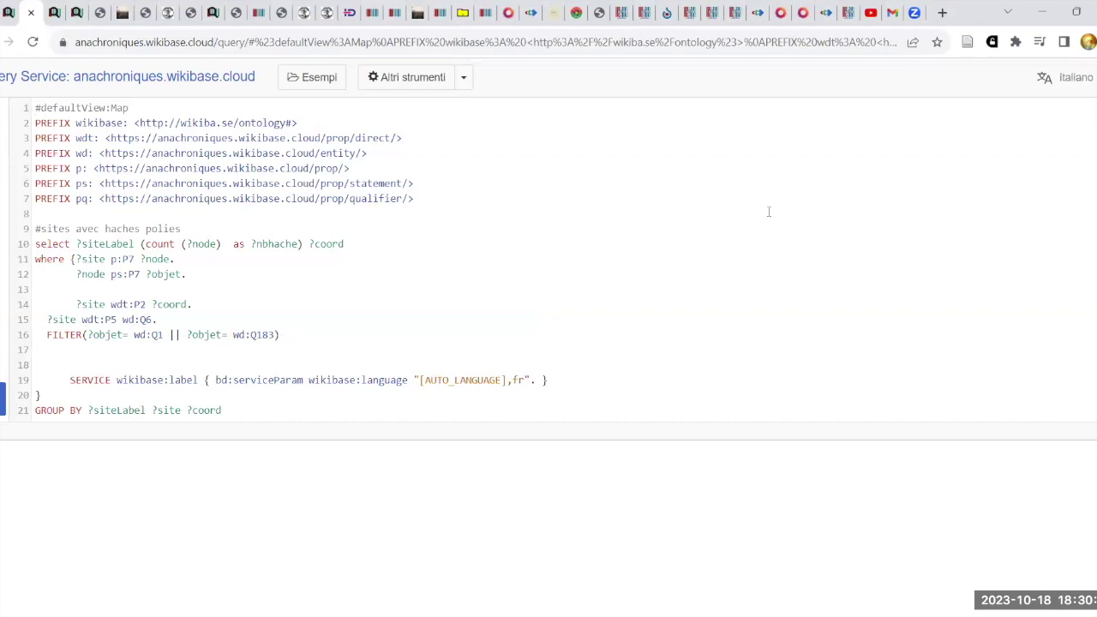
{"action": "left_click", "coordinate": [4, 399]}
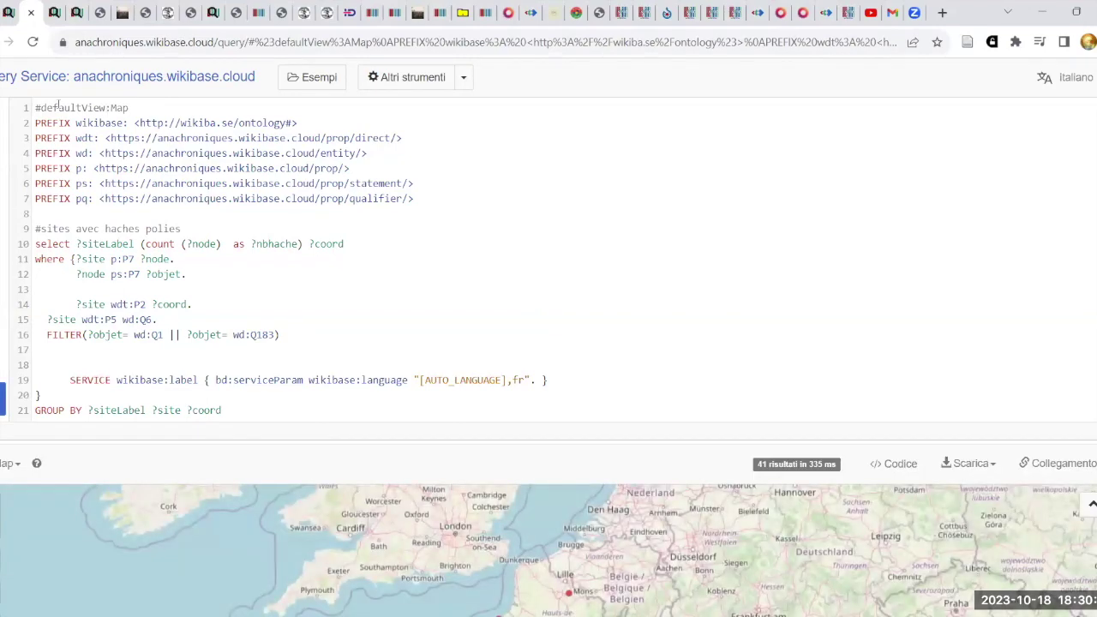
{"action": "scroll", "coordinate": [657, 249], "scroll_direction": "down", "scroll_amount": 5}
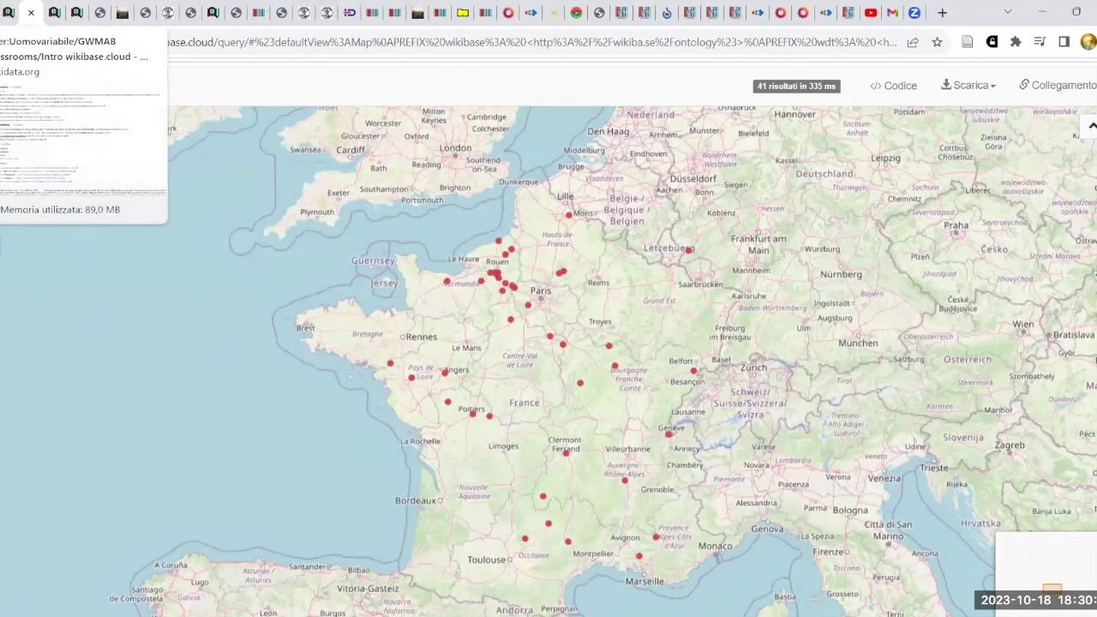
{"action": "left_click", "coordinate": [16, 12]}
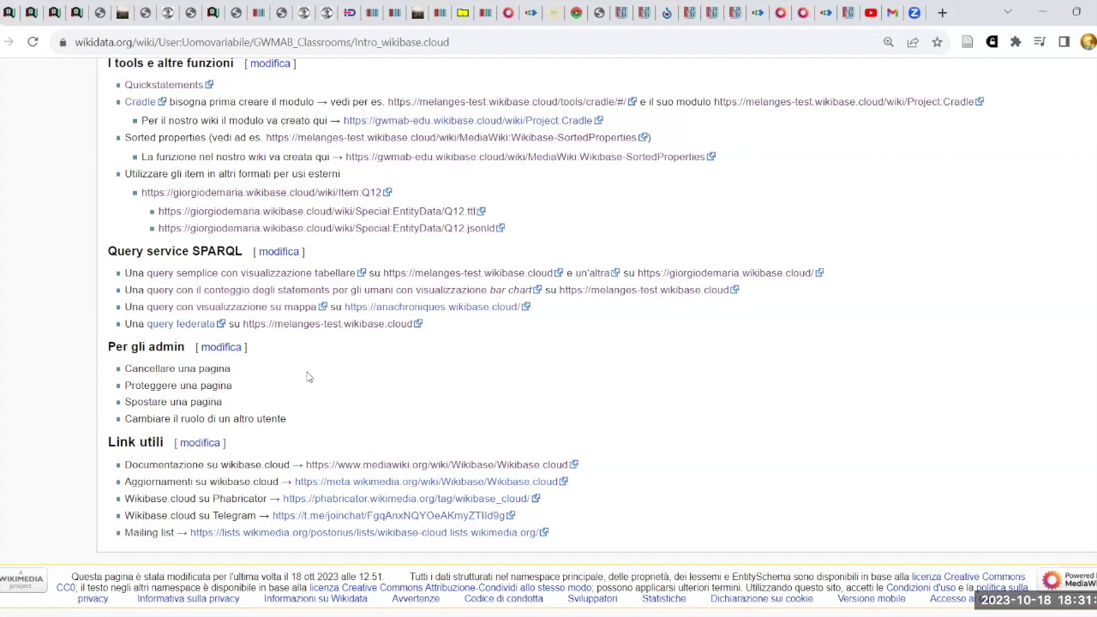
Run the federated query returning 12 people with Wikidata birth/death years, VIAF and SHARE IDs.
{"action": "right_click", "coordinate": [199, 327]}
{"action": "left_click", "coordinate": [210, 339]}
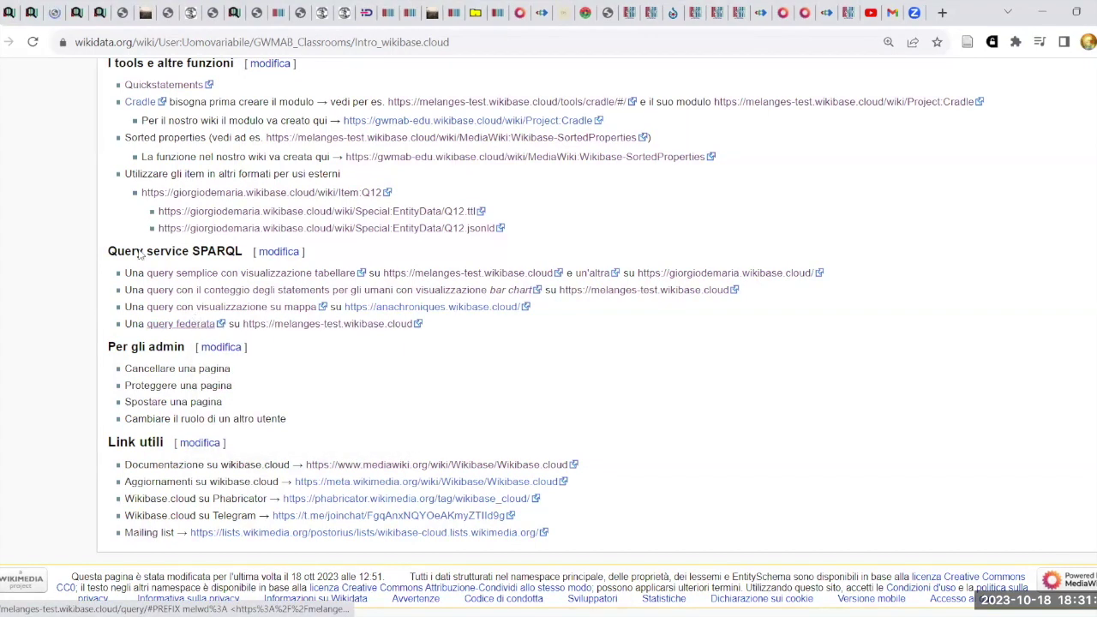
{"action": "left_click", "coordinate": [53, 14]}
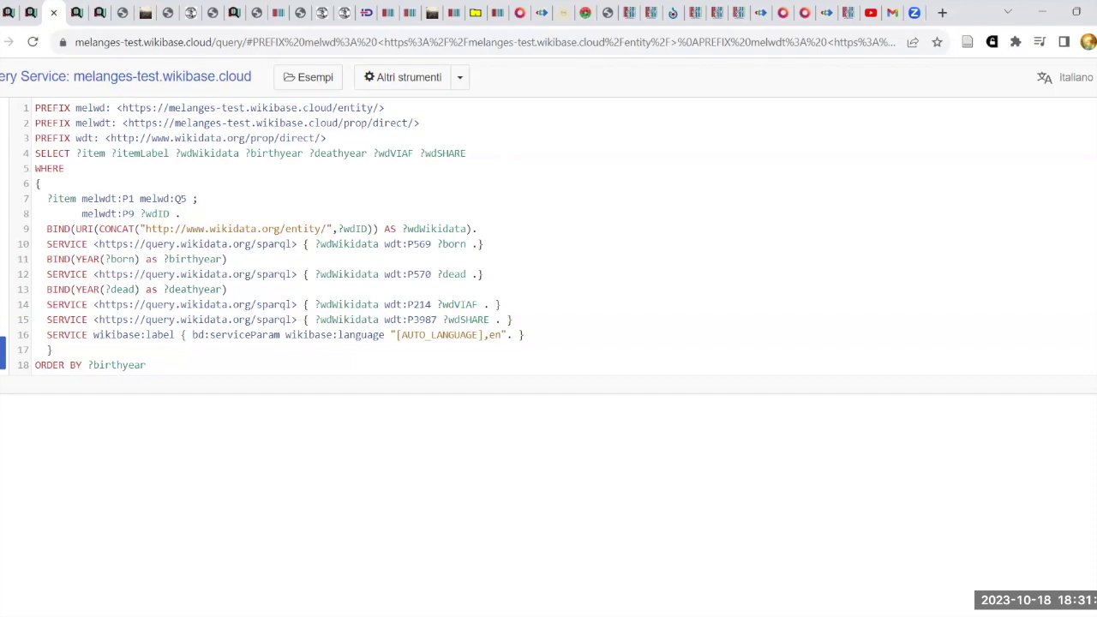
{"action": "key", "text": "ctrl+Return"}
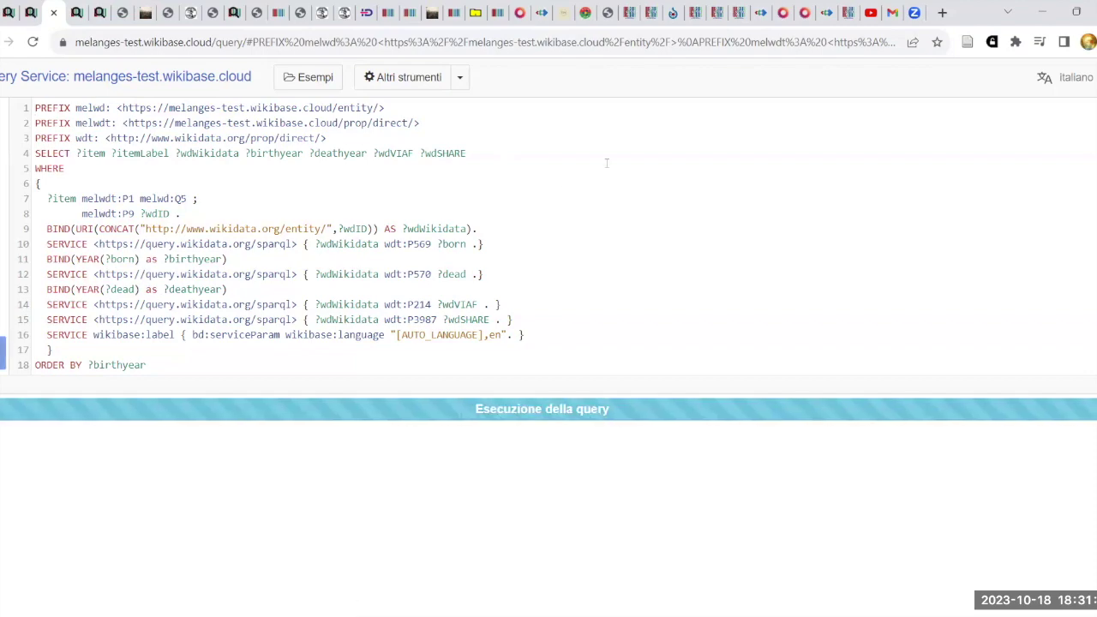
{"action": "scroll", "coordinate": [646, 220], "scroll_direction": "down", "scroll_amount": 2}
{"action": "scroll", "coordinate": [646, 220], "scroll_direction": "down", "scroll_amount": 1}
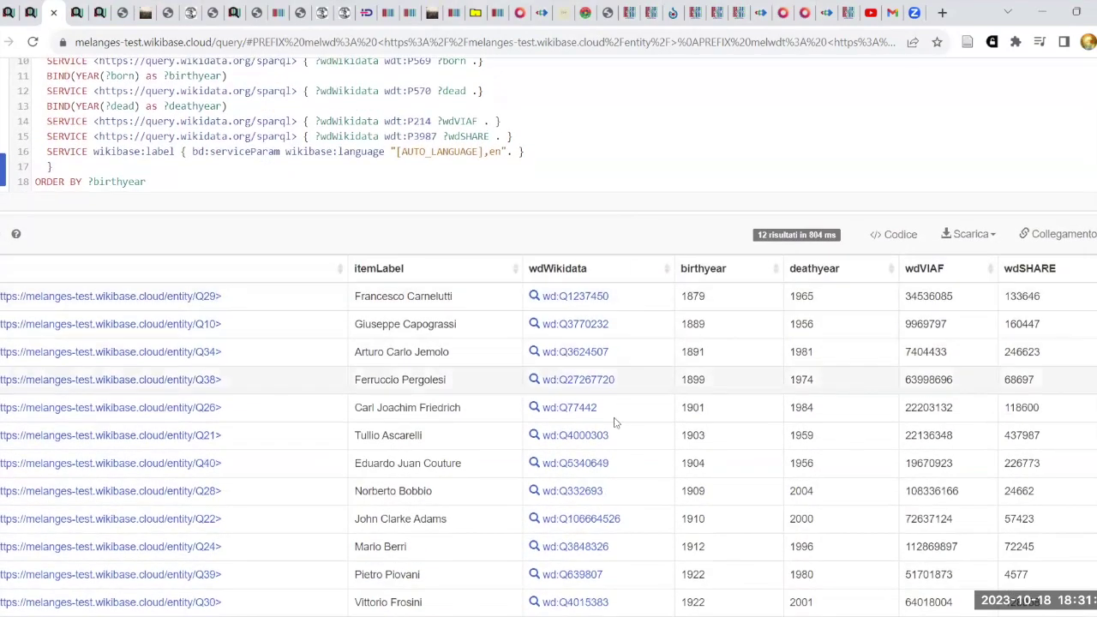
{"action": "scroll", "coordinate": [631, 409], "scroll_direction": "up", "scroll_amount": 4}
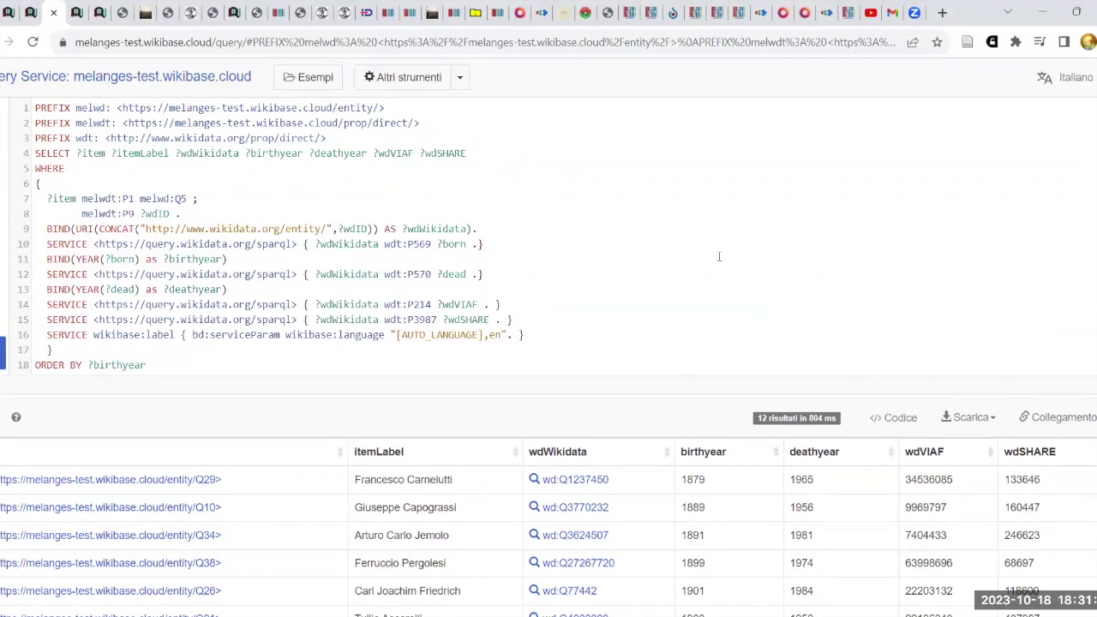
Open result item Q29 in a new tab.
{"action": "right_click", "coordinate": [185, 482]}
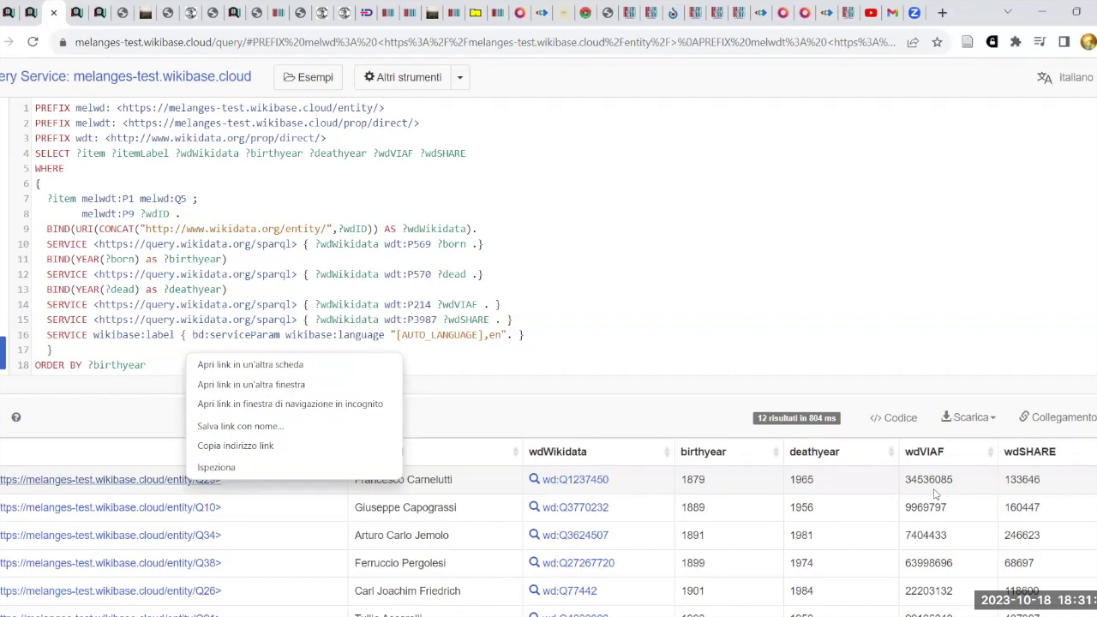
{"action": "left_click", "coordinate": [1058, 133]}
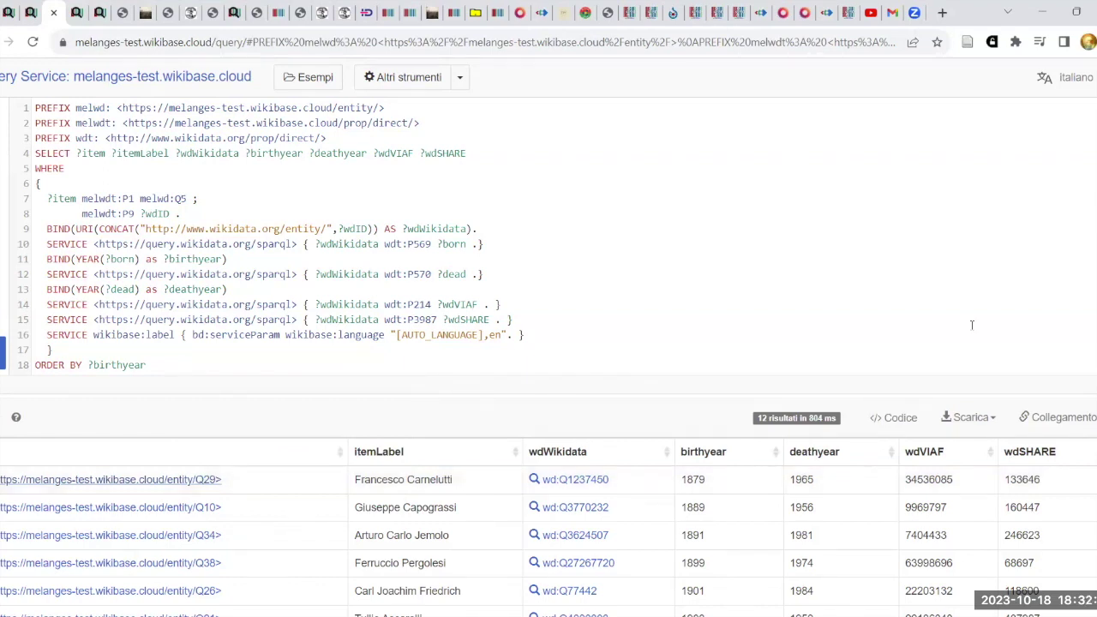
{"action": "right_click", "coordinate": [165, 481]}
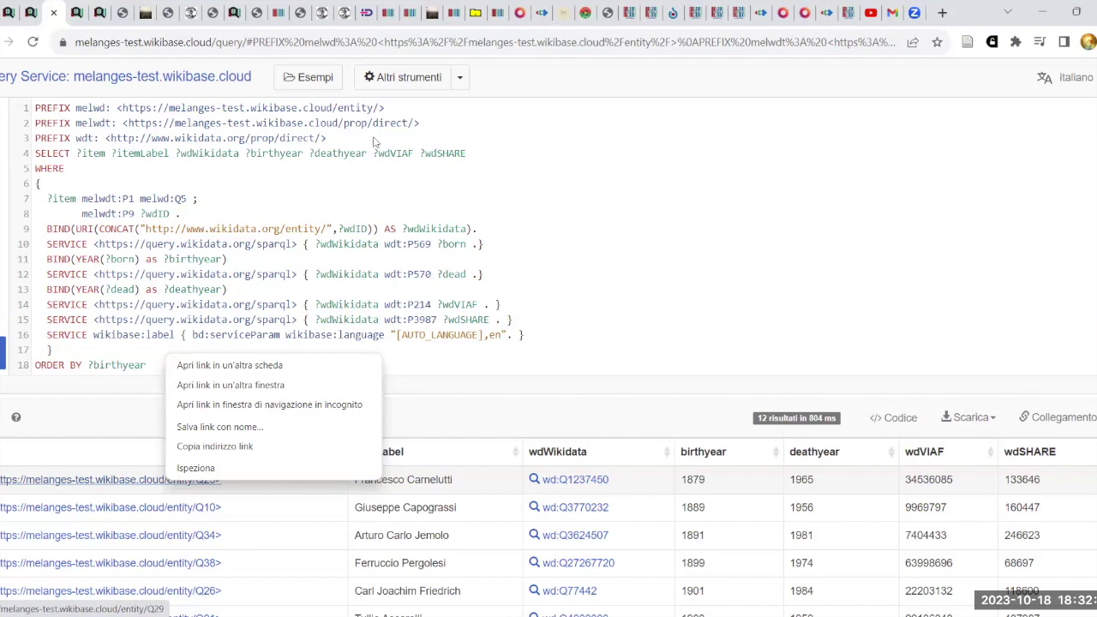
{"action": "left_click", "coordinate": [575, 230]}
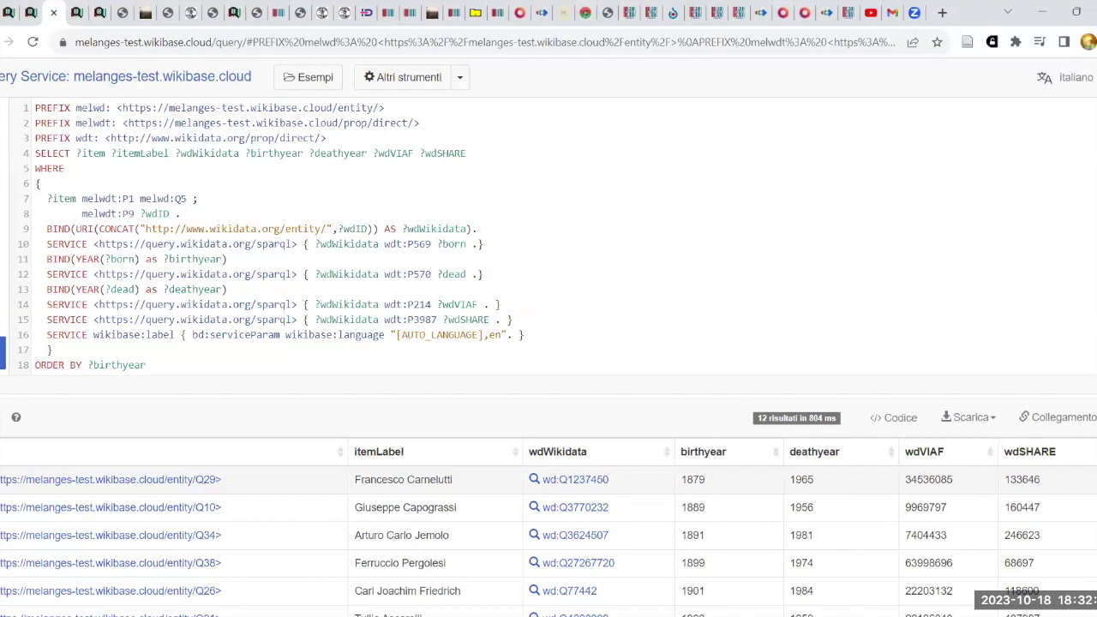
{"action": "right_click", "coordinate": [206, 482]}
{"action": "left_click", "coordinate": [257, 367]}
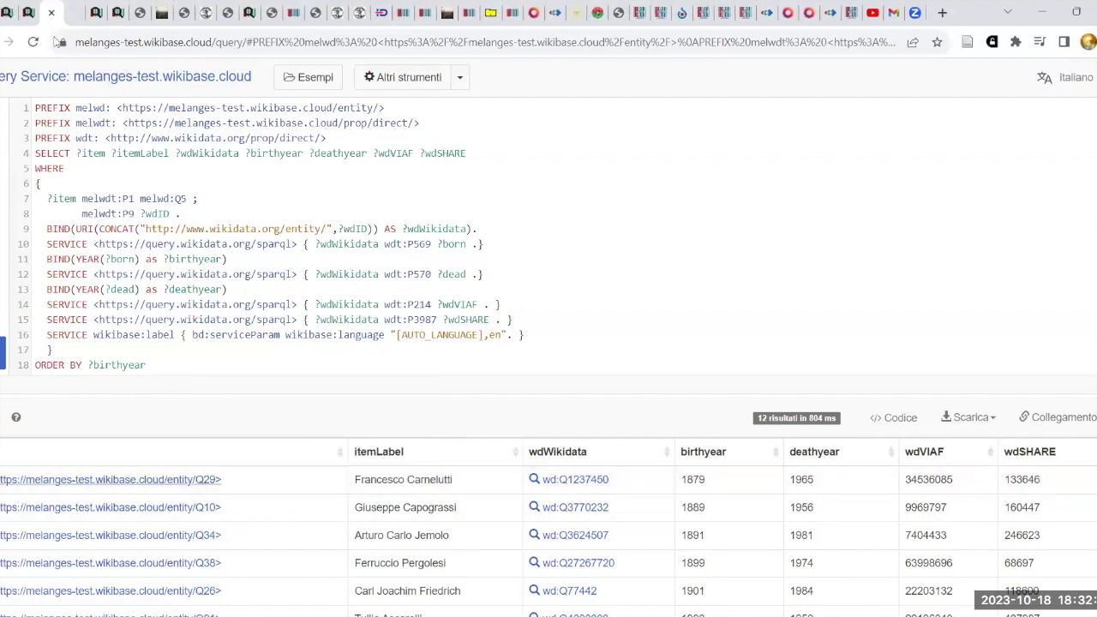
Look over item Q29's statements, then return via the query results to the course page.
{"action": "left_click", "coordinate": [74, 15]}
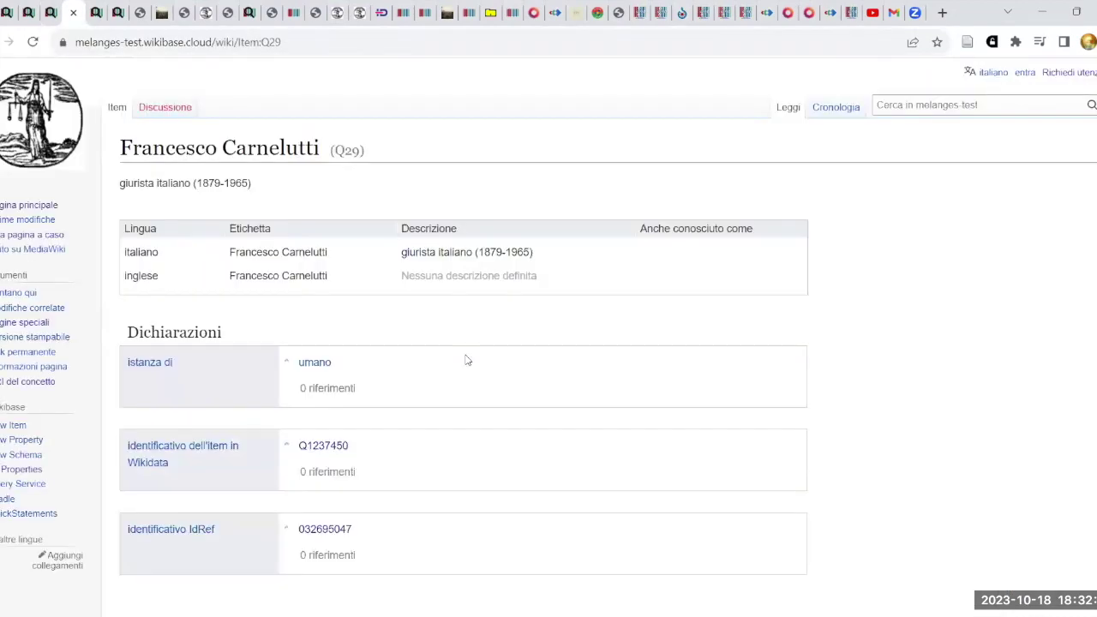
{"action": "scroll", "coordinate": [552, 344], "scroll_direction": "down", "scroll_amount": 3}
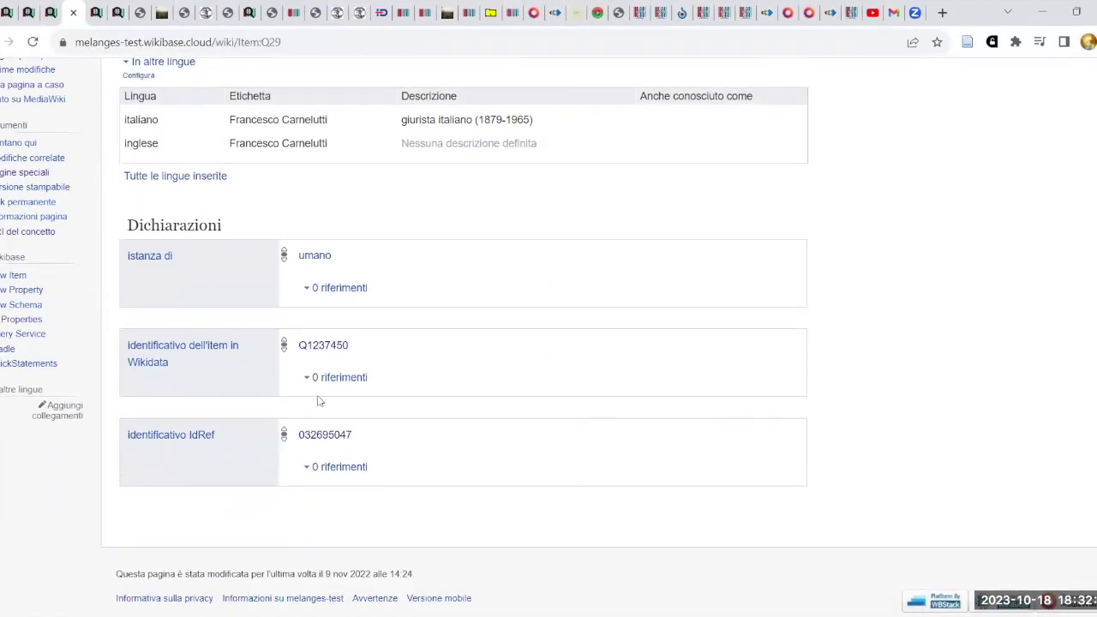
{"action": "left_click", "coordinate": [38, 12]}
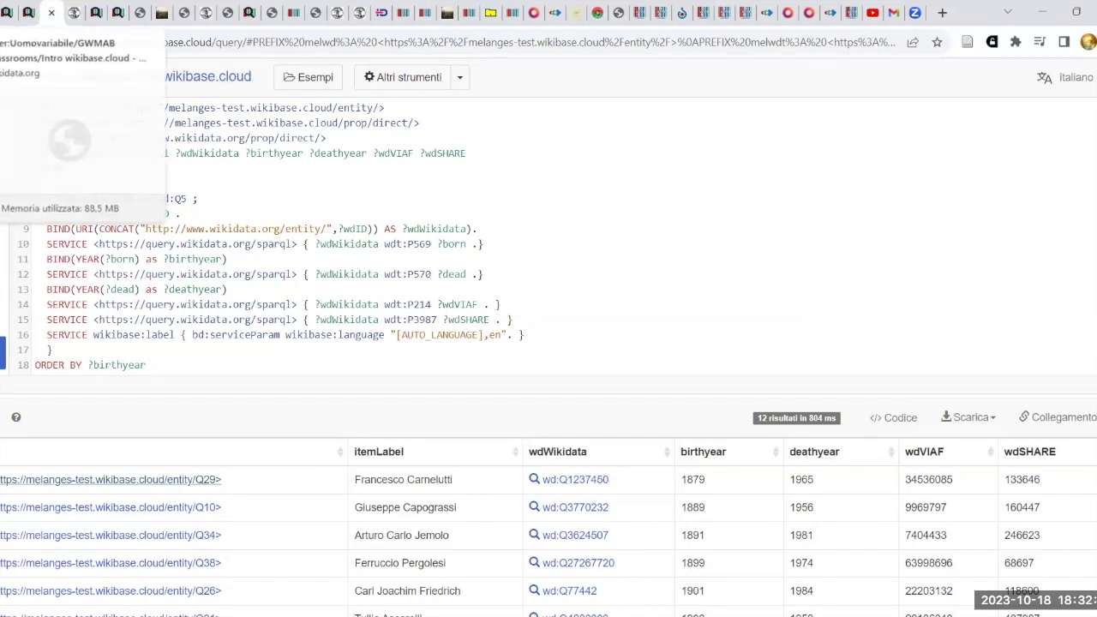
{"action": "left_click", "coordinate": [9, 12]}
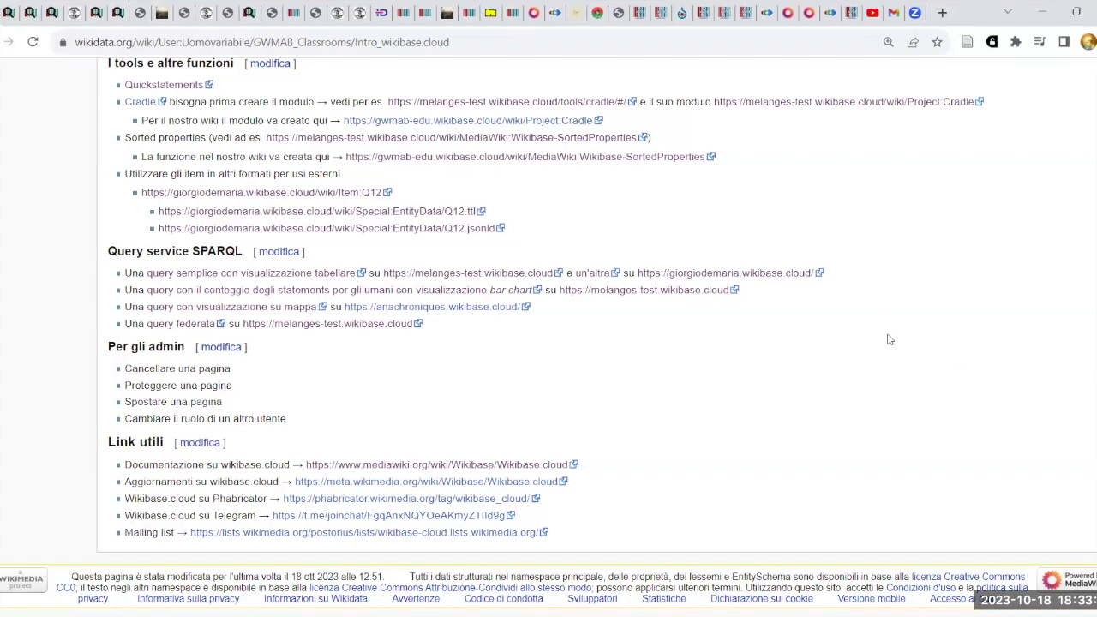
Look over the Wikibase Cloud Phabricator workboard in a new tab, then return to the course page.
{"action": "right_click", "coordinate": [333, 500]}
{"action": "left_click", "coordinate": [382, 388]}
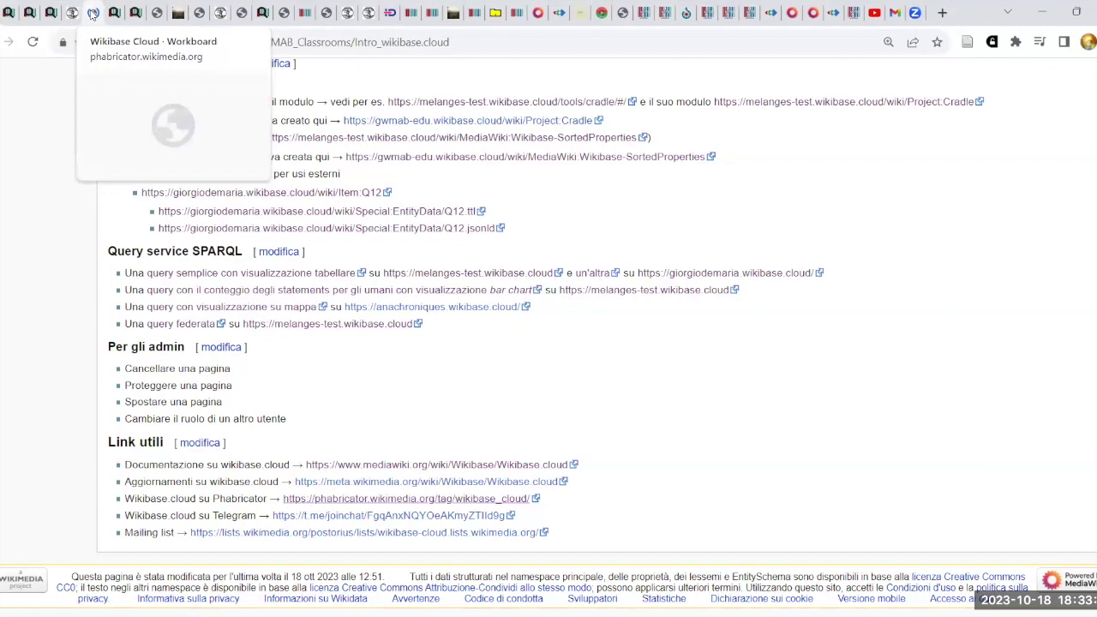
{"action": "left_click", "coordinate": [92, 14]}
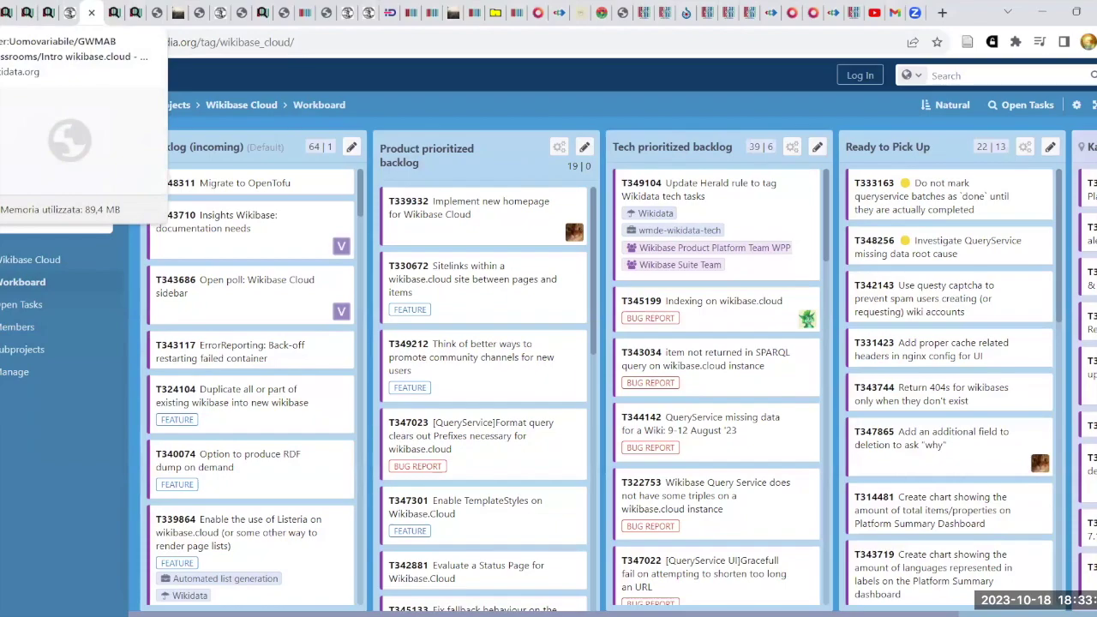
{"action": "left_click", "coordinate": [9, 12]}
Open the gwmab-edu.wikibase.cloud Main Page in a new tab and switch to it.
{"action": "scroll", "coordinate": [961, 477], "scroll_direction": "up", "scroll_amount": 15}
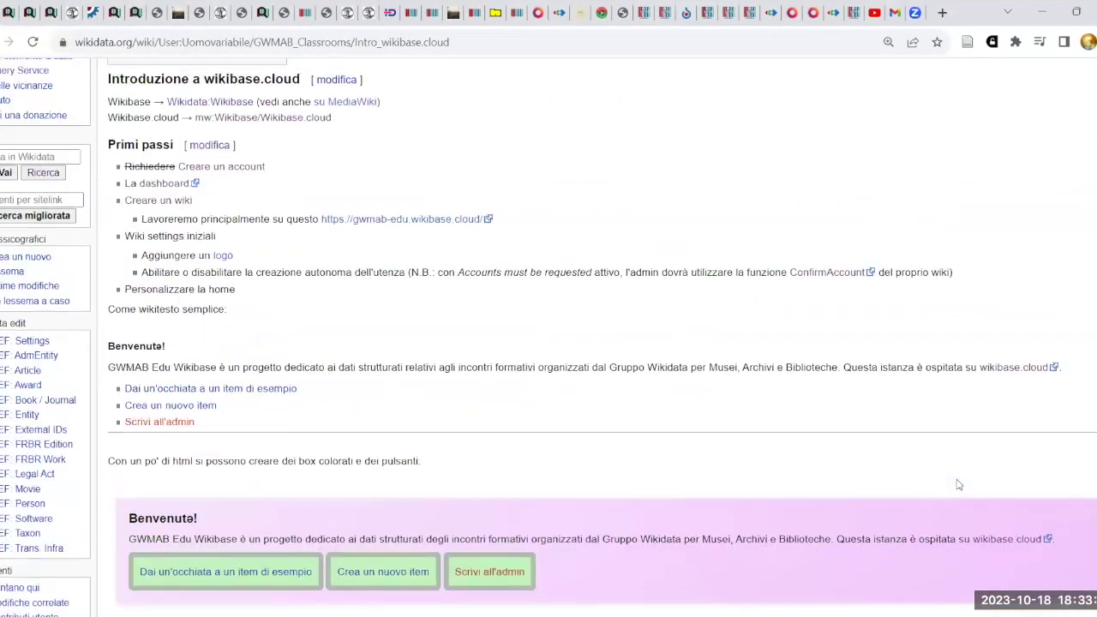
{"action": "scroll", "coordinate": [957, 486], "scroll_direction": "up", "scroll_amount": 2}
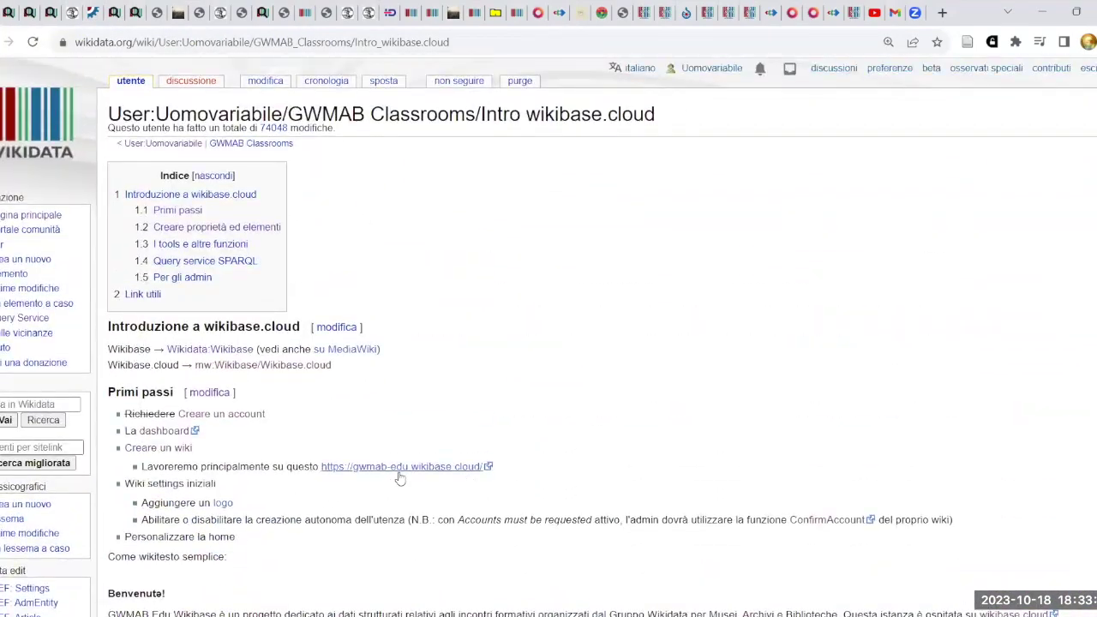
{"action": "right_click", "coordinate": [407, 472]}
{"action": "left_click", "coordinate": [488, 353]}
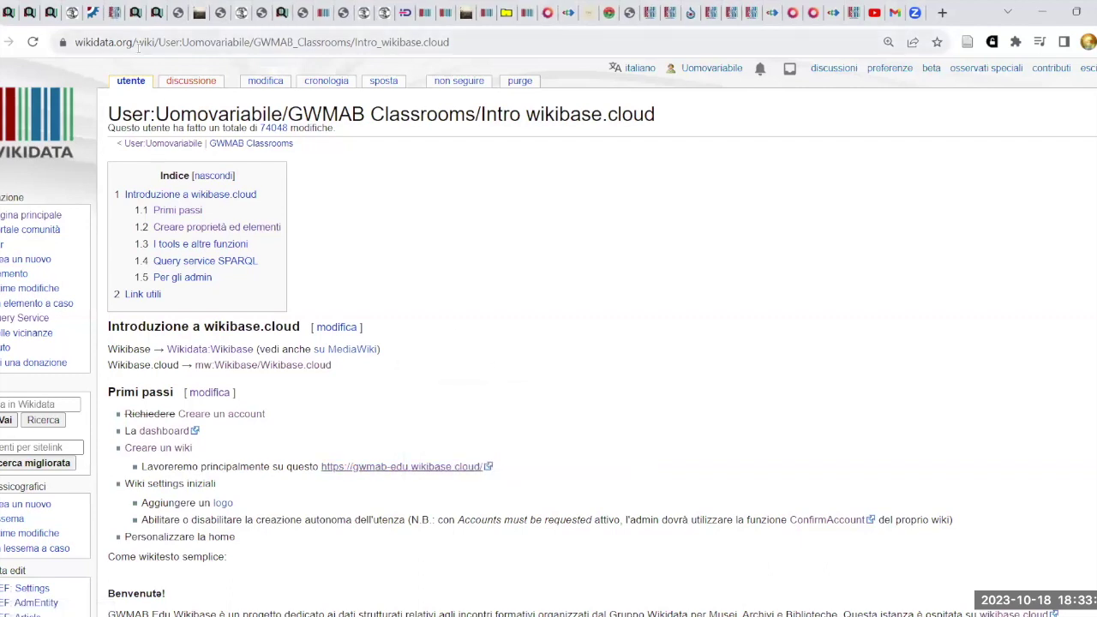
{"action": "left_click", "coordinate": [118, 19]}
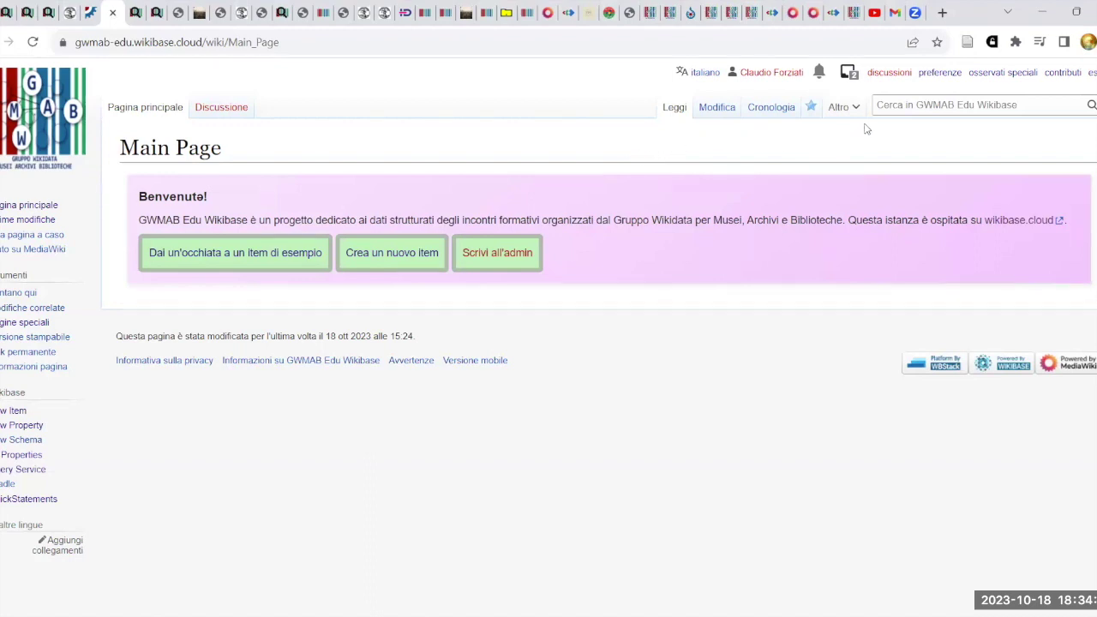
Check the admin section of the Wikidata course notes, then open the Main Page's Altro menu.
{"action": "mouse_move", "coordinate": [862, 116]}
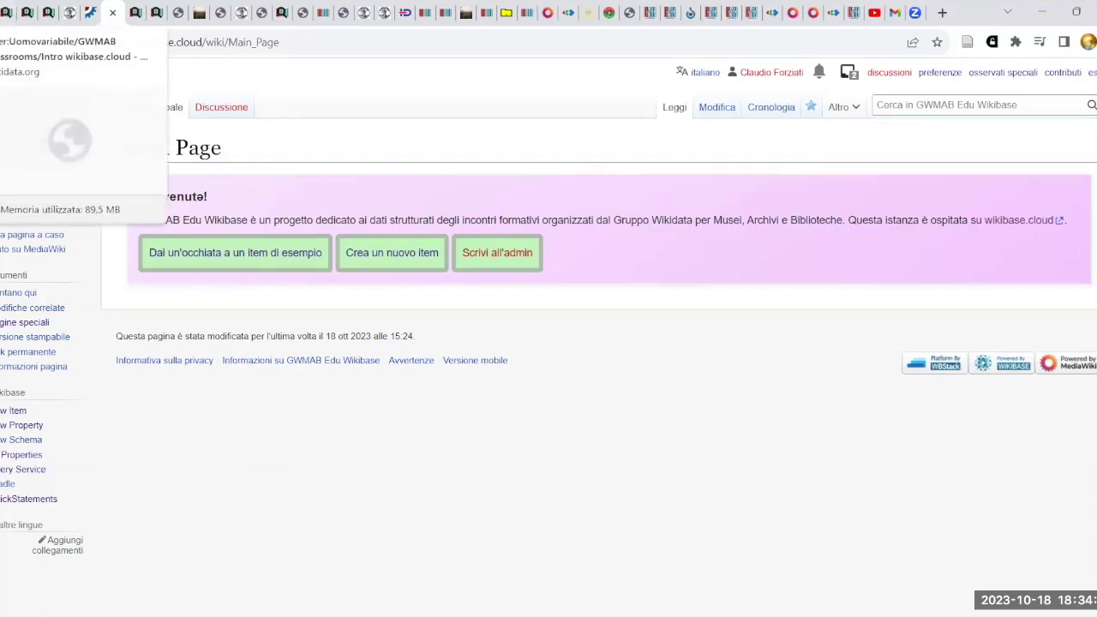
{"action": "left_click", "coordinate": [7, 12]}
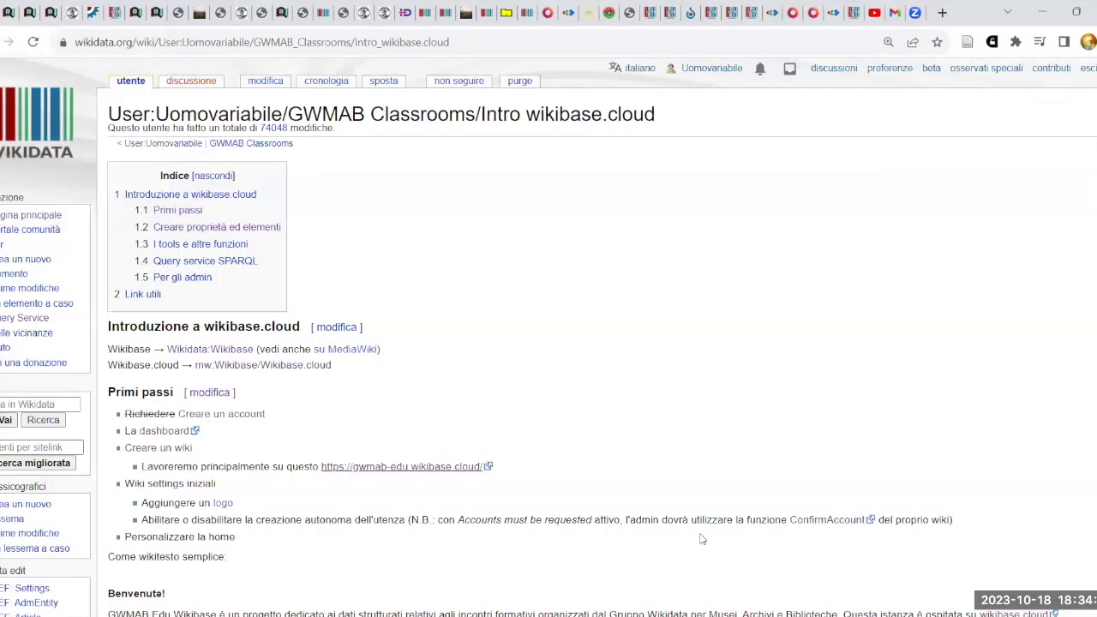
{"action": "scroll", "coordinate": [622, 354], "scroll_direction": "down", "scroll_amount": 10}
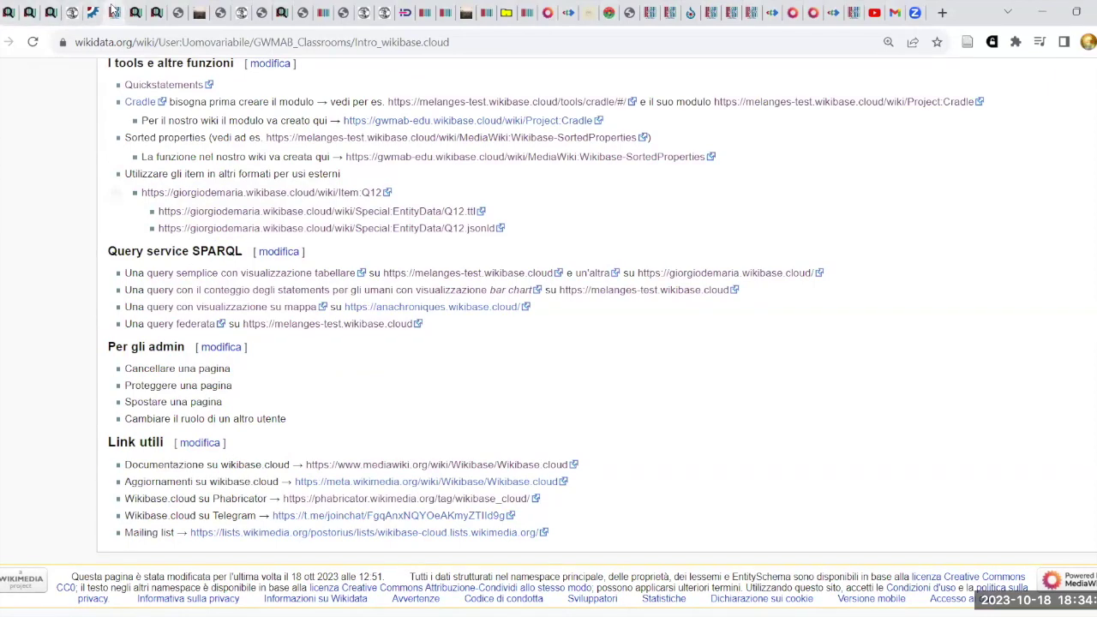
{"action": "left_click", "coordinate": [113, 10]}
{"action": "mouse_move", "coordinate": [862, 118]}
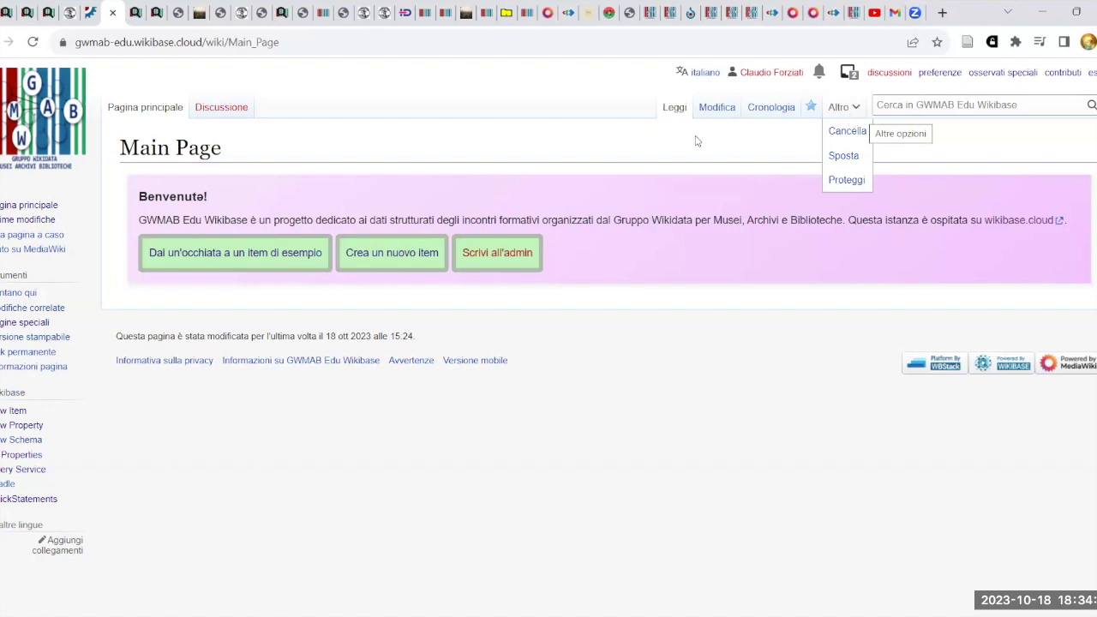
{"action": "left_click", "coordinate": [843, 107]}
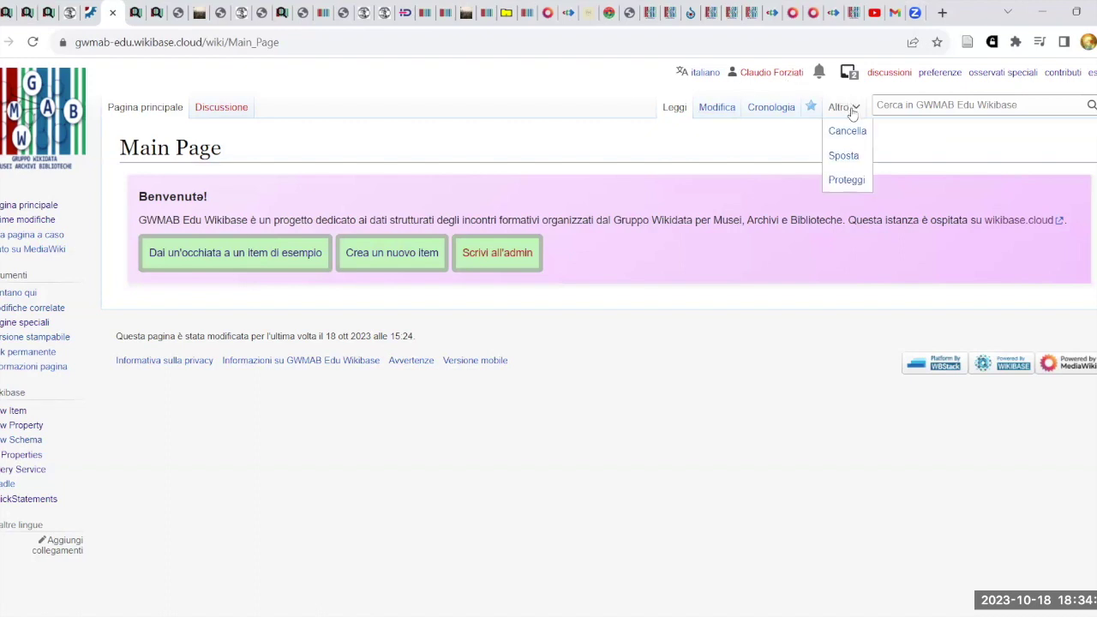
Set Main Page protection to 'Consentito solo agli amministratori' for editing, with infinite expiry.
{"action": "left_click", "coordinate": [851, 181]}
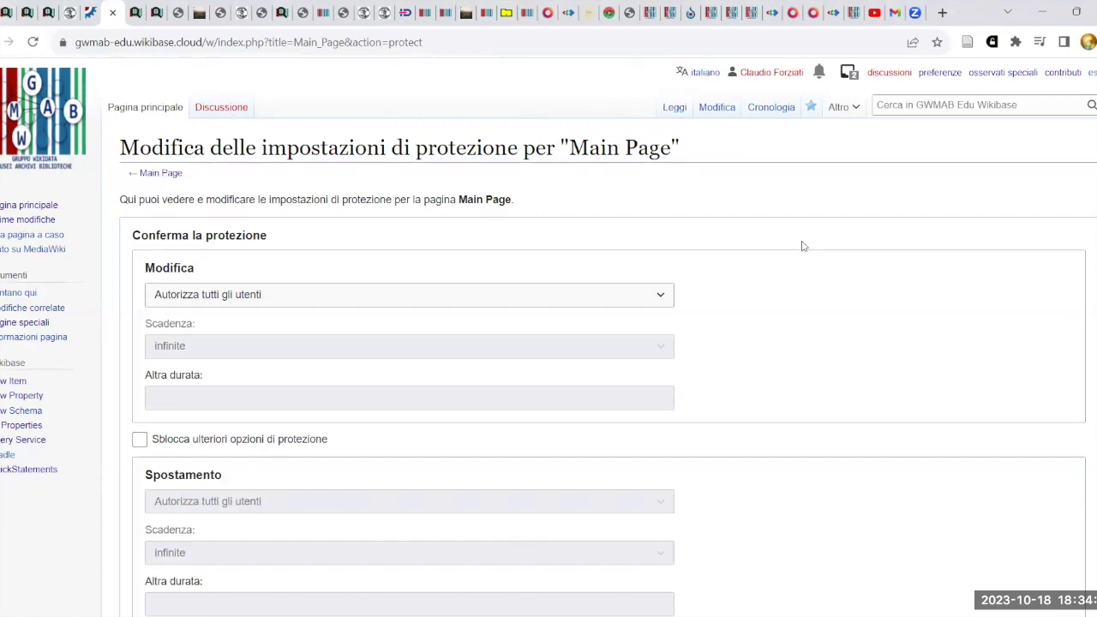
{"action": "scroll", "coordinate": [798, 250], "scroll_direction": "down", "scroll_amount": 1}
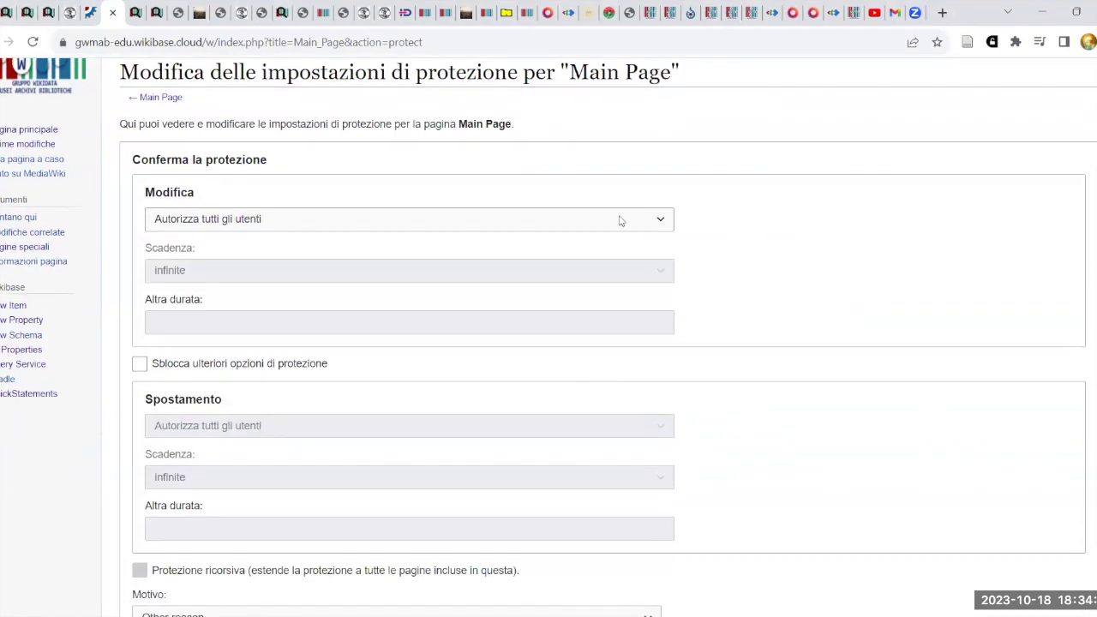
{"action": "left_click", "coordinate": [665, 223]}
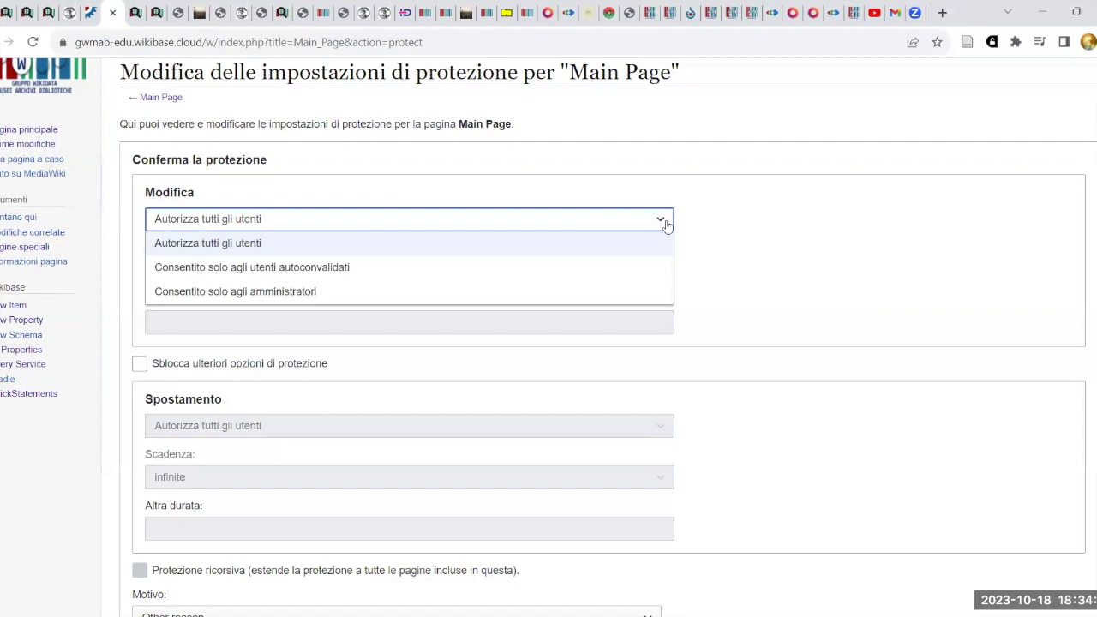
{"action": "left_click", "coordinate": [319, 292]}
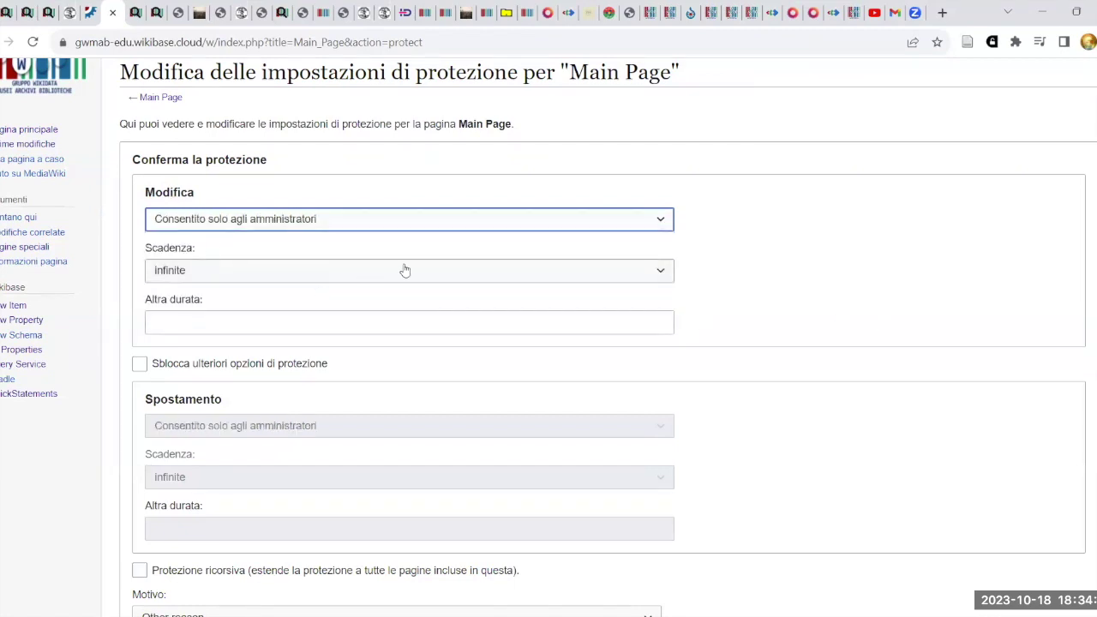
{"action": "left_click", "coordinate": [661, 273]}
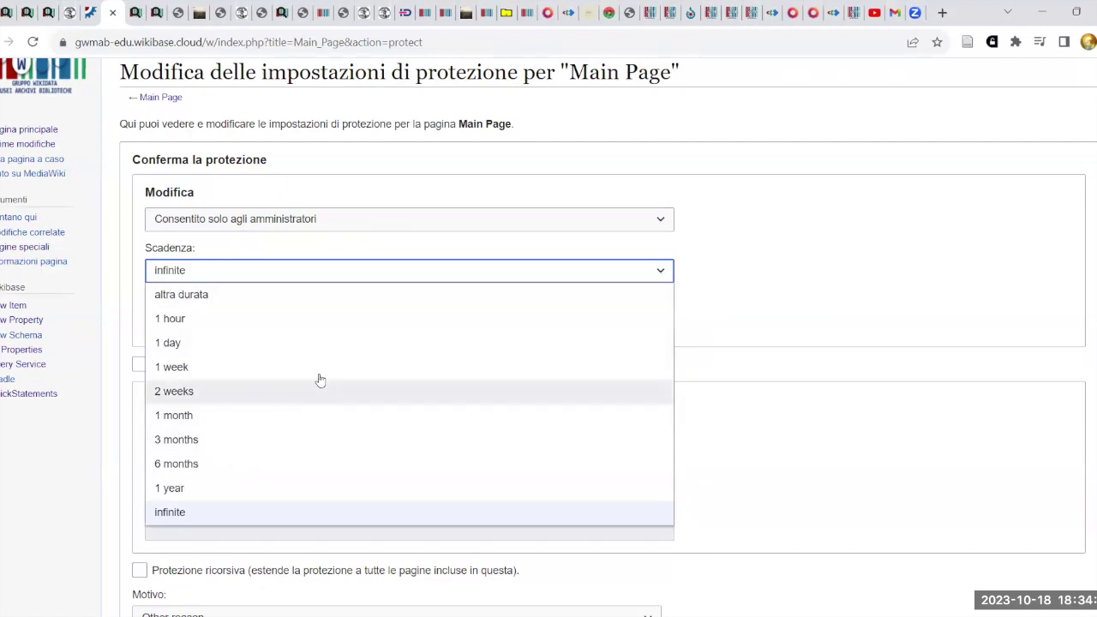
{"action": "left_click", "coordinate": [851, 315]}
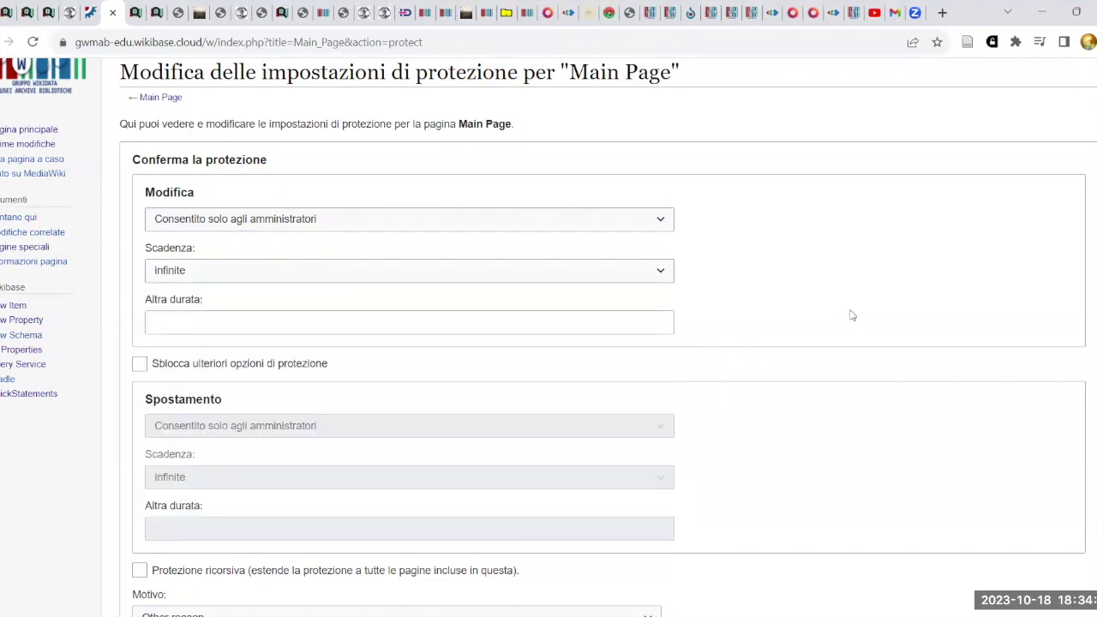
{"action": "scroll", "coordinate": [863, 304], "scroll_direction": "down", "scroll_amount": 2}
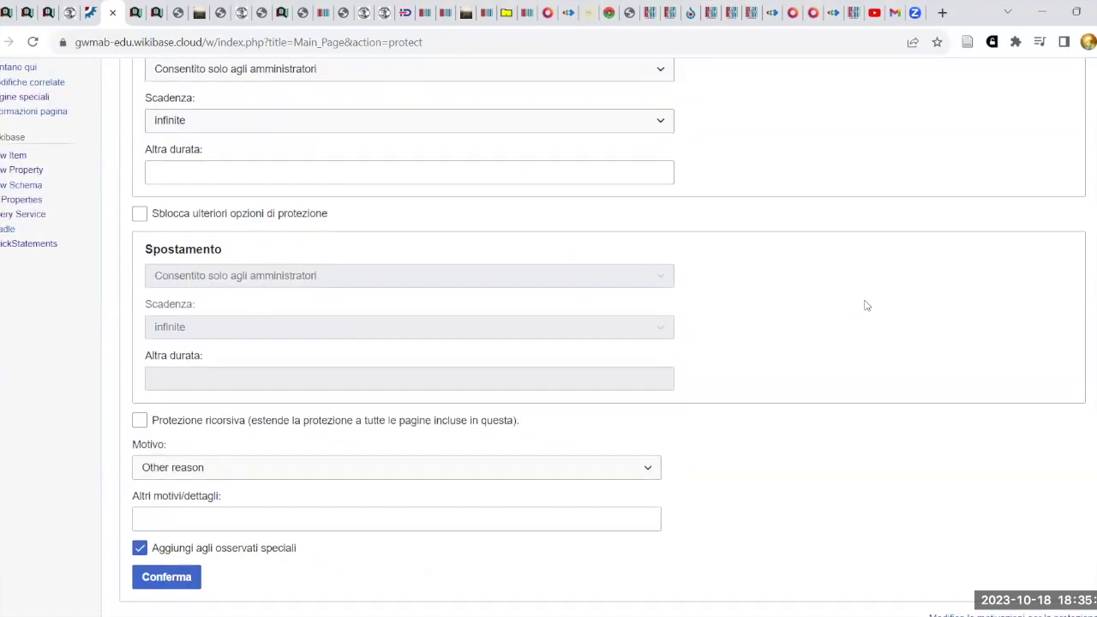
{"action": "scroll", "coordinate": [863, 304], "scroll_direction": "up", "scroll_amount": 2}
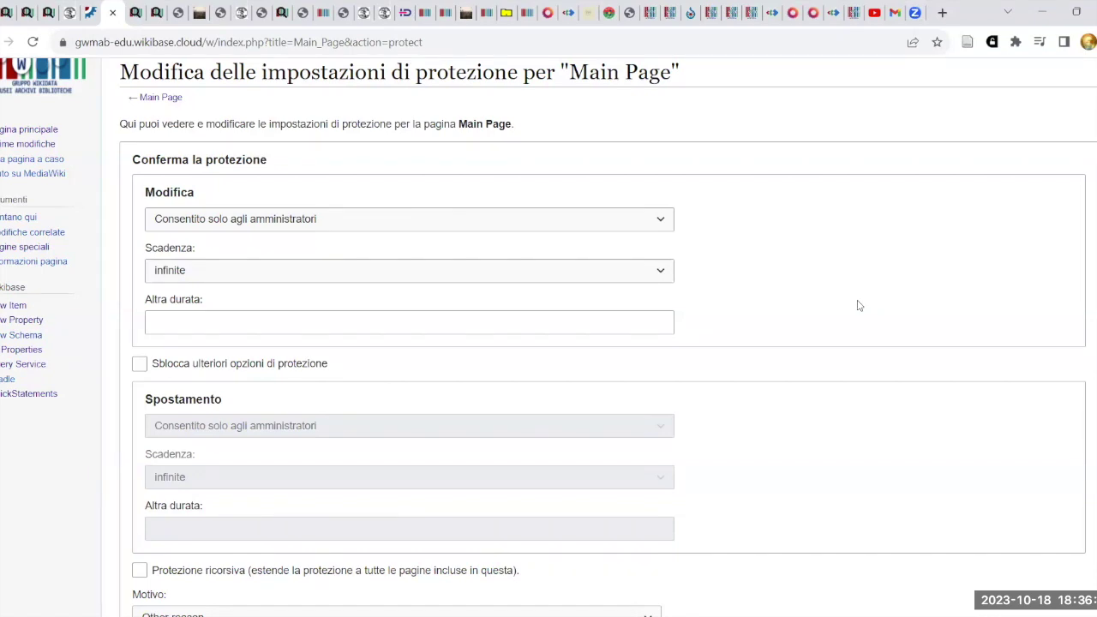
Confirm the indefinite administrators-only edit and move protection, keeping 'Other reason' as the reason.
{"action": "scroll", "coordinate": [848, 326], "scroll_direction": "down", "scroll_amount": 2}
{"action": "scroll", "coordinate": [848, 325], "scroll_direction": "up", "scroll_amount": 1}
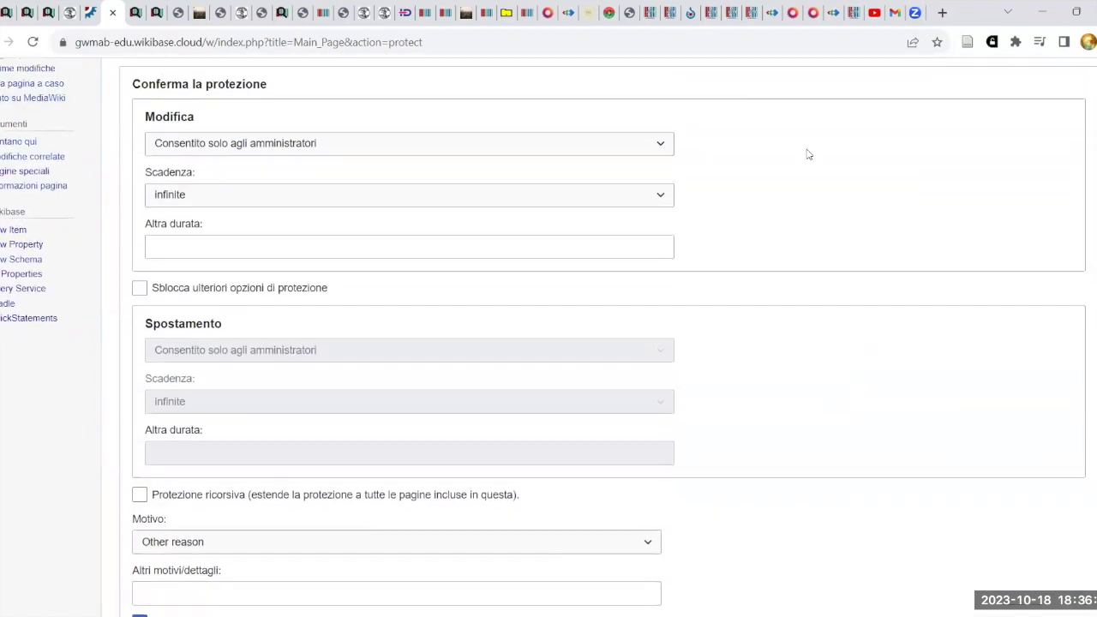
{"action": "scroll", "coordinate": [204, 205], "scroll_direction": "down", "scroll_amount": 1}
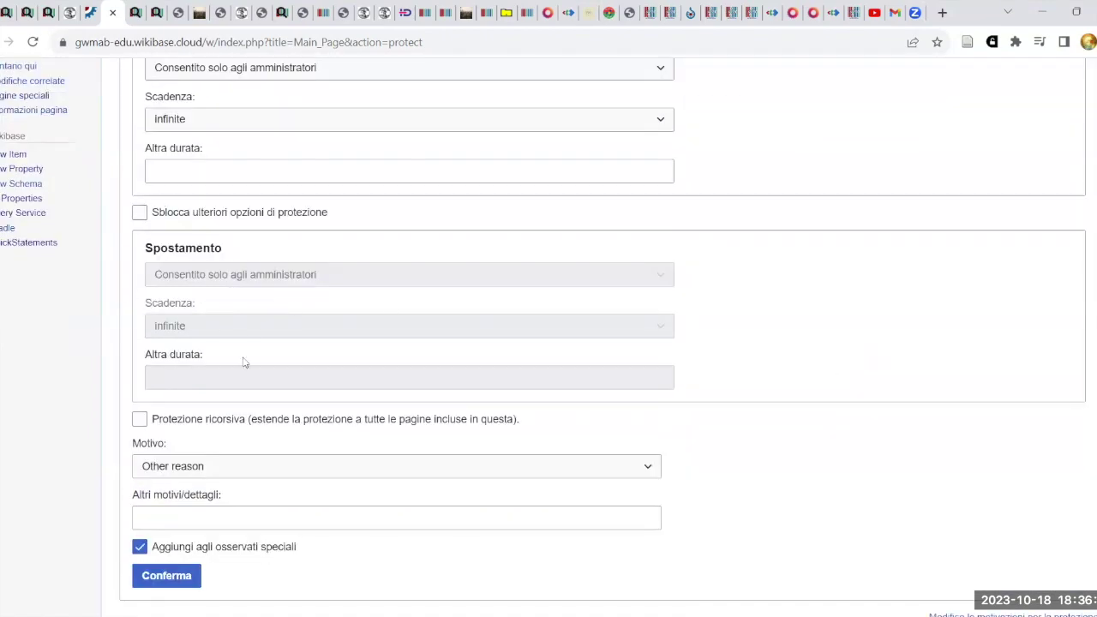
{"action": "scroll", "coordinate": [785, 394], "scroll_direction": "up", "scroll_amount": 2}
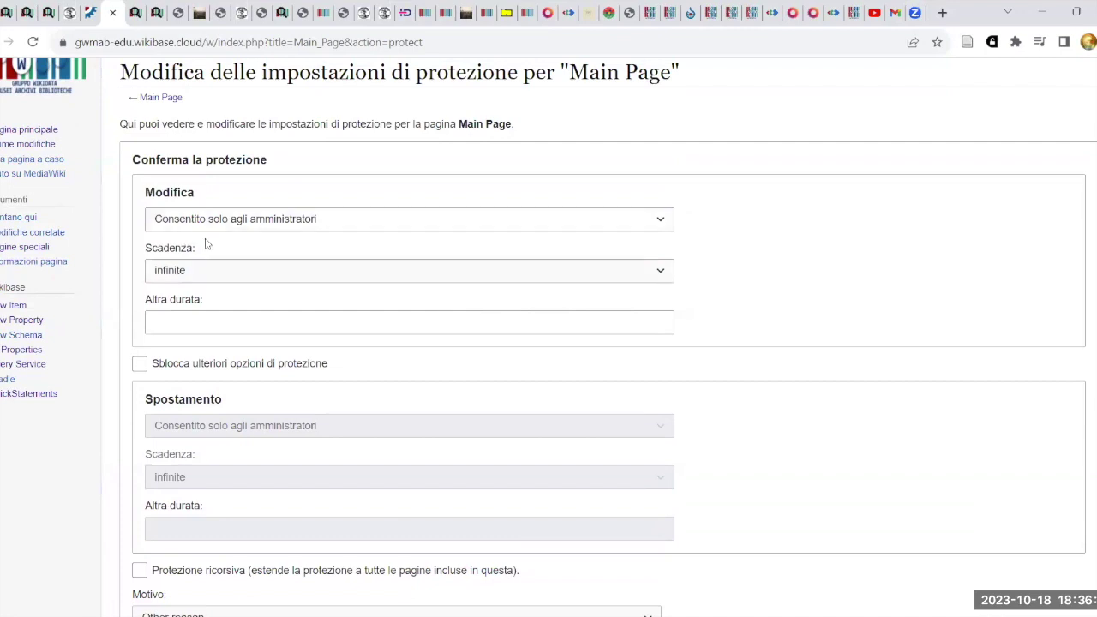
{"action": "scroll", "coordinate": [844, 330], "scroll_direction": "down", "scroll_amount": 1}
{"action": "scroll", "coordinate": [844, 329], "scroll_direction": "down", "scroll_amount": 2}
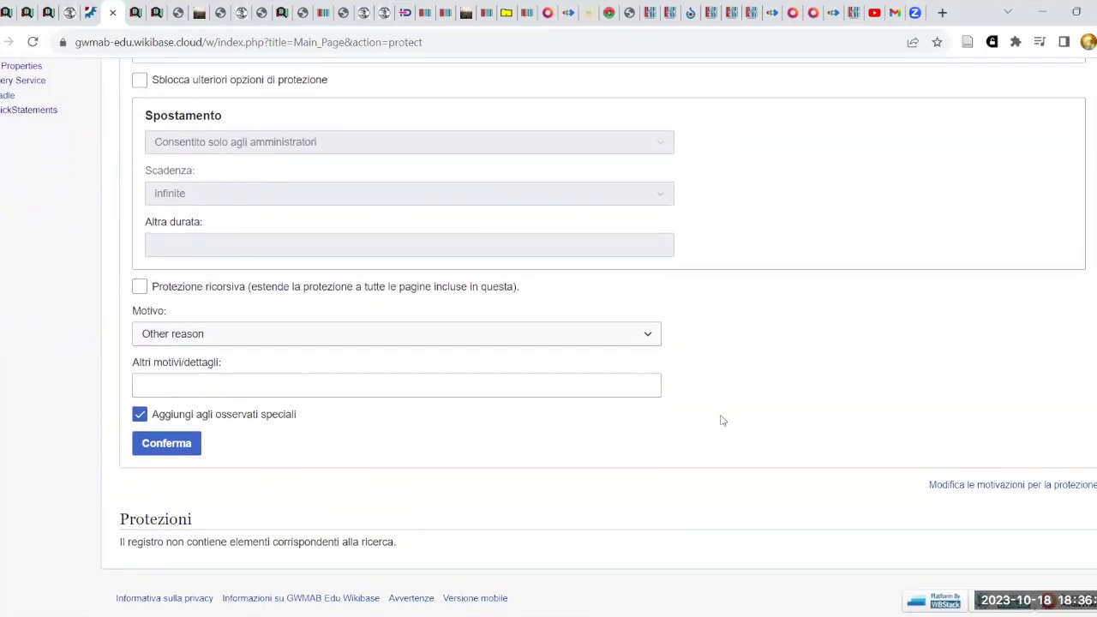
{"action": "left_click", "coordinate": [650, 340]}
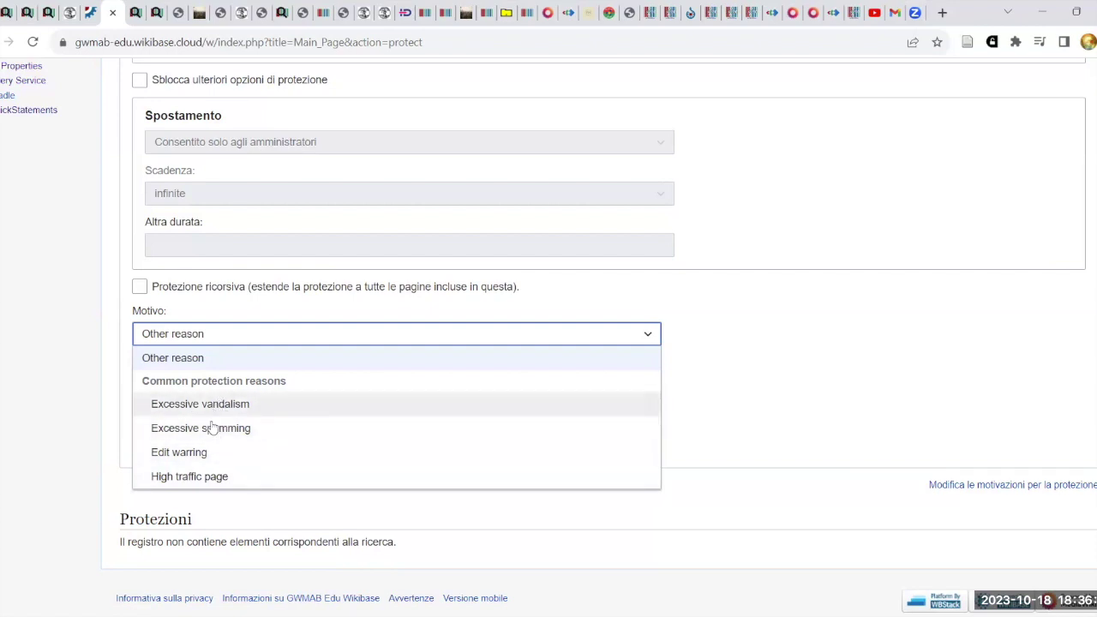
{"action": "left_click", "coordinate": [798, 393]}
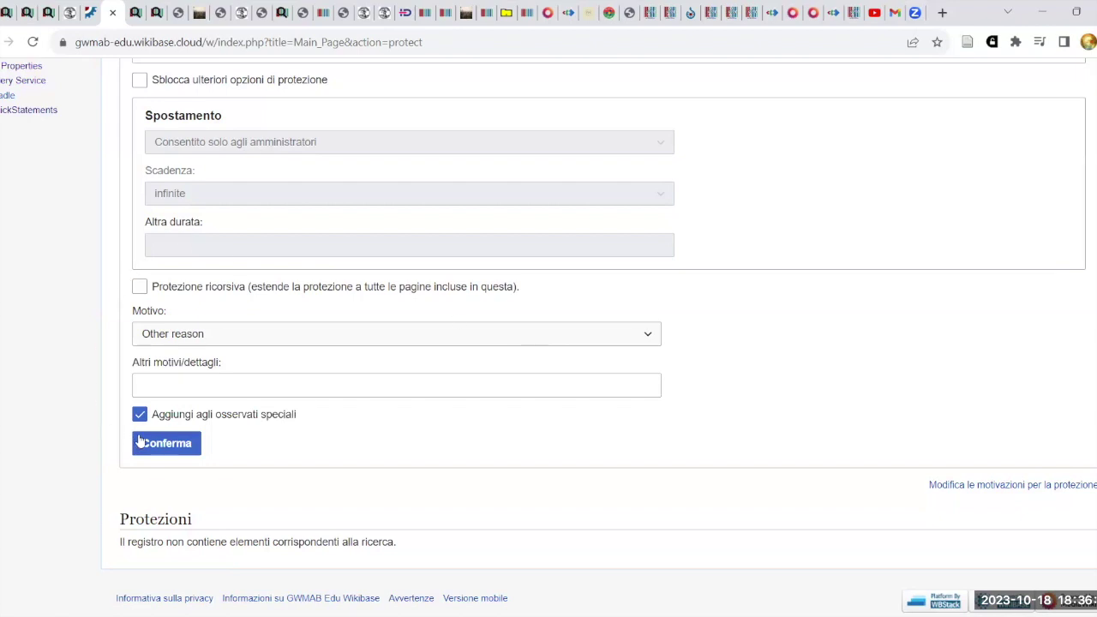
{"action": "left_click", "coordinate": [171, 454]}
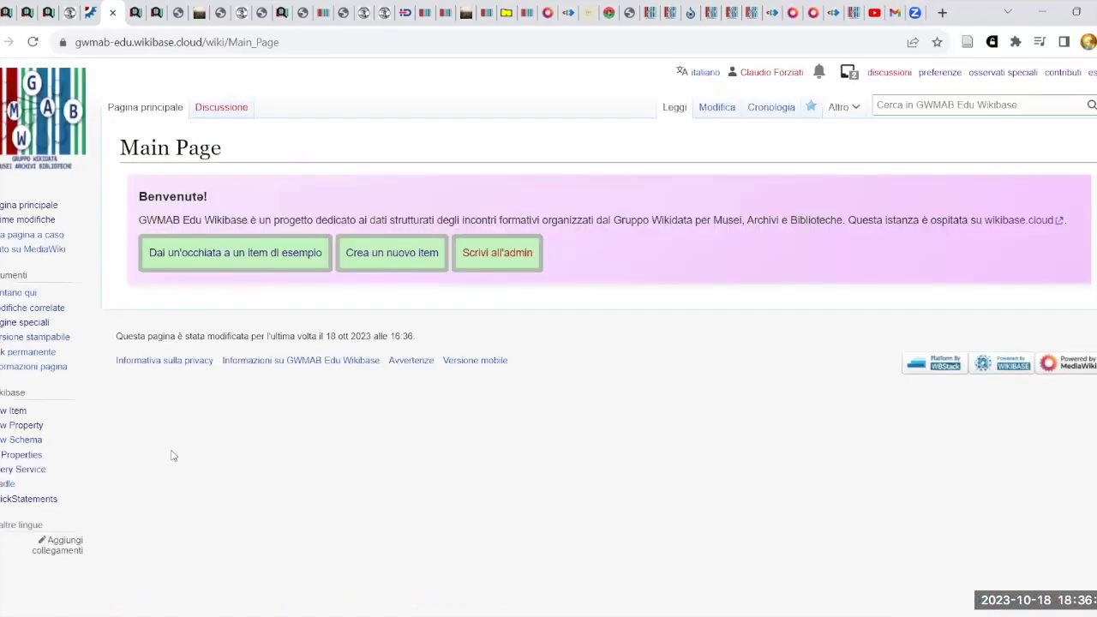
Verify that editing the Main Page shows the administrator lock warning, then go to Pagine speciali.
{"action": "left_click", "coordinate": [717, 114]}
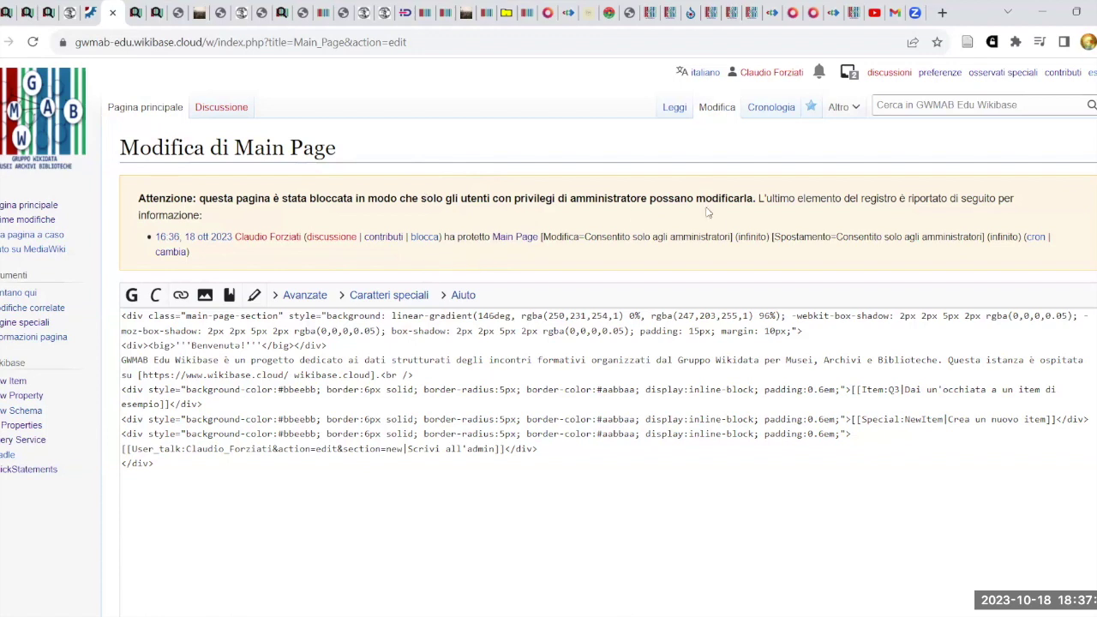
{"action": "left_click", "coordinate": [674, 110]}
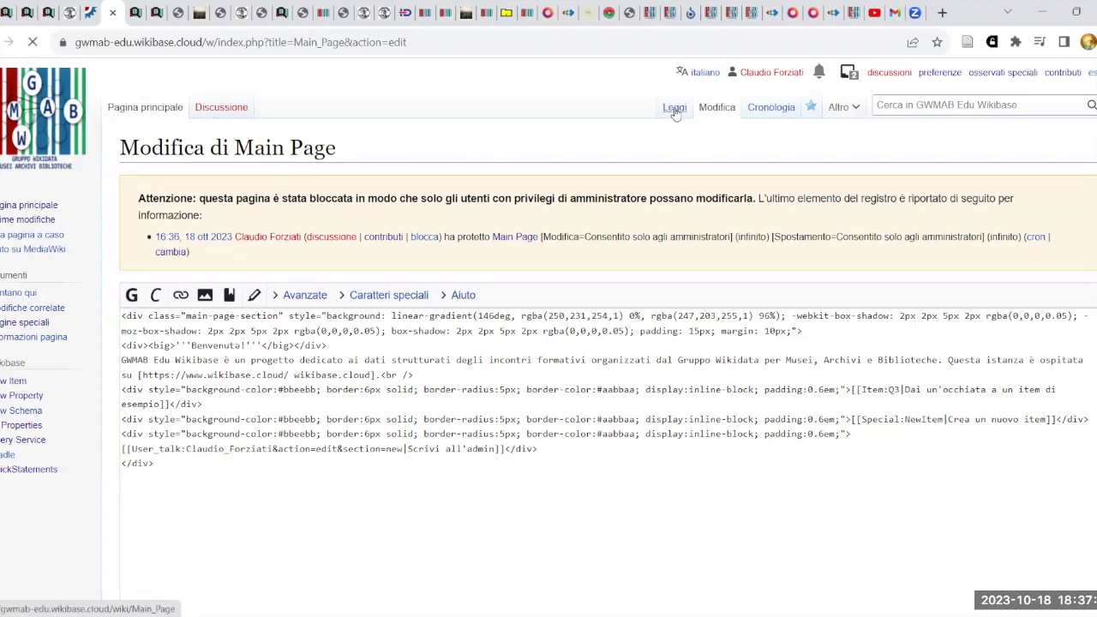
{"action": "left_click", "coordinate": [26, 324]}
{"action": "scroll", "coordinate": [362, 354], "scroll_direction": "down", "scroll_amount": 4}
Review the user list for administrators, then return to the Main Page to check its 'Cambia la protezione' action.
{"action": "left_click", "coordinate": [182, 406]}
{"action": "scroll", "coordinate": [514, 377], "scroll_direction": "down", "scroll_amount": 1}
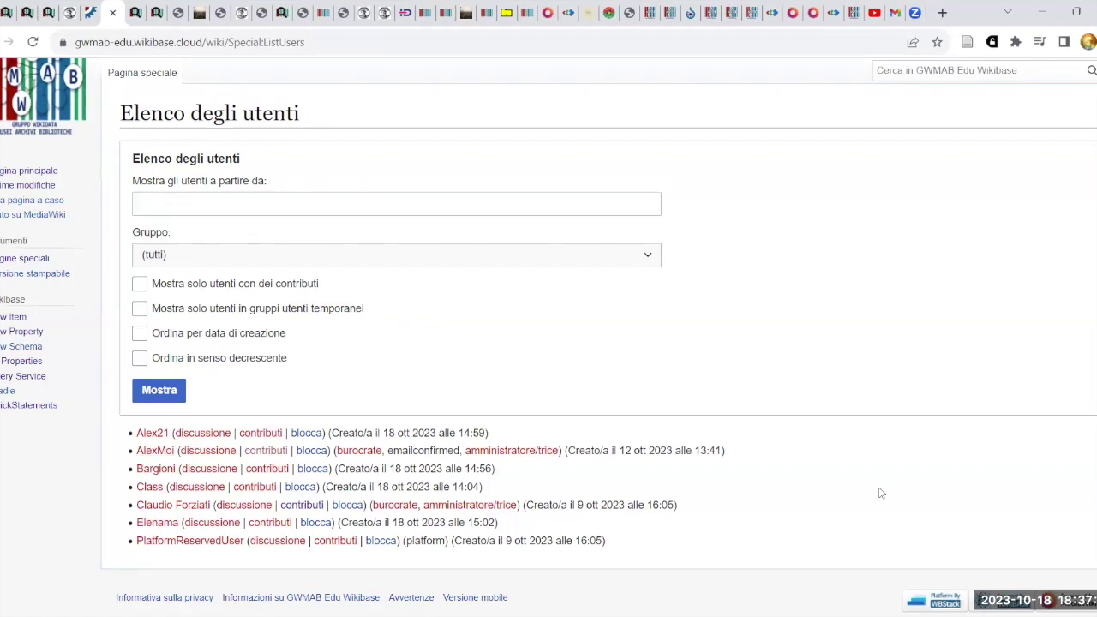
{"action": "left_click", "coordinate": [7, 172]}
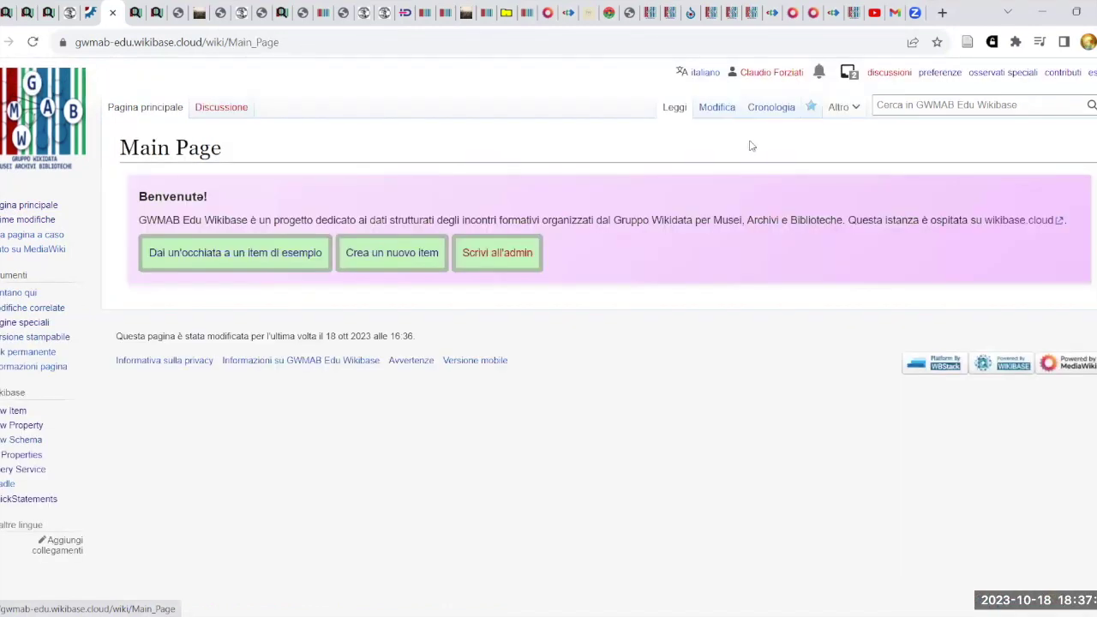
{"action": "mouse_move", "coordinate": [838, 114]}
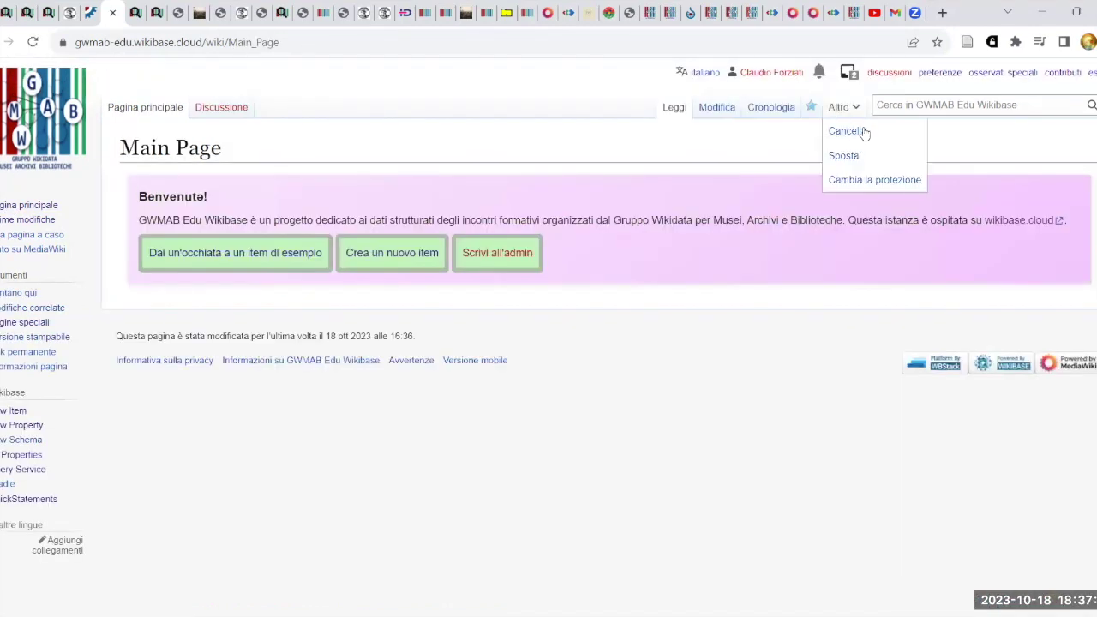